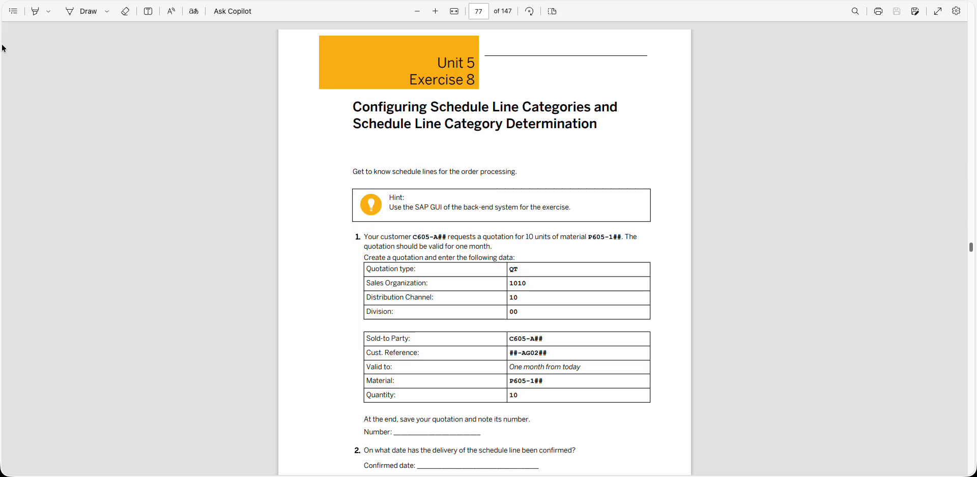
# Step: Open Exercise 7, Item Category - Bill of Material in Sales, from the PDF's table of contents
pyautogui.click(13, 13)
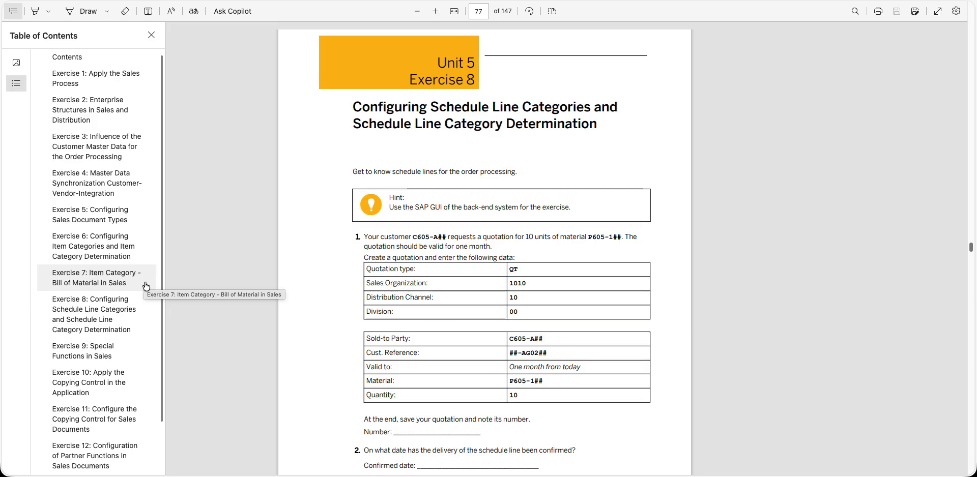
pyautogui.click(146, 286)
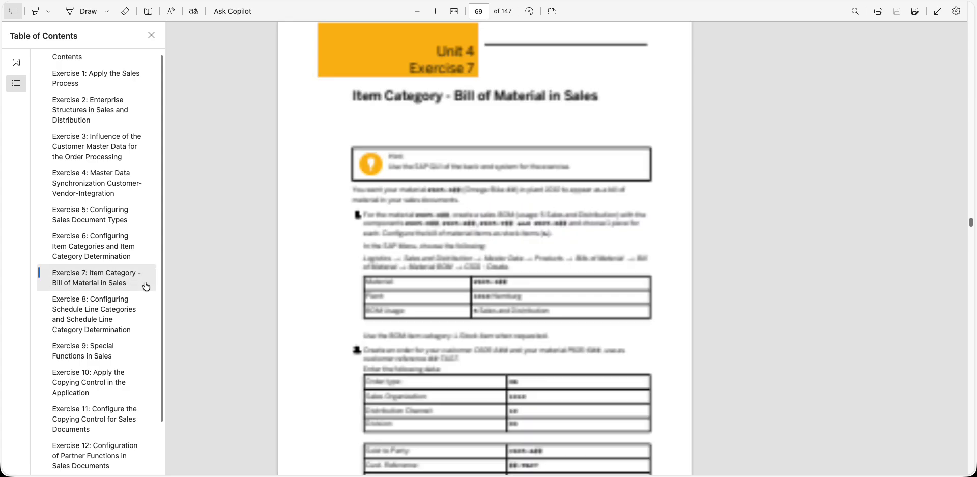
pyautogui.click(573, 229)
pyautogui.scroll(-1, 574, 229)
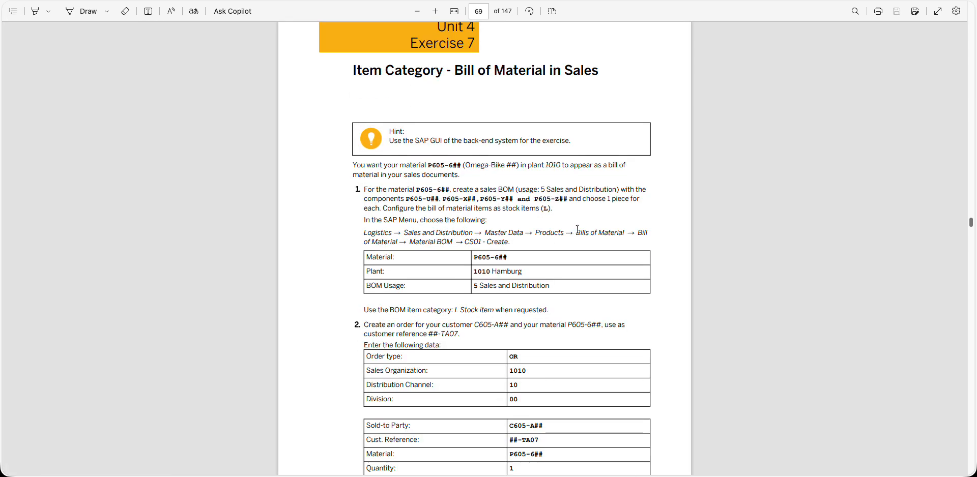
# Step: Read through the Exercise 7 tasks on creating the sales BOM and pricing at main-item and sub-item level
pyautogui.scroll(-1, 577, 231)
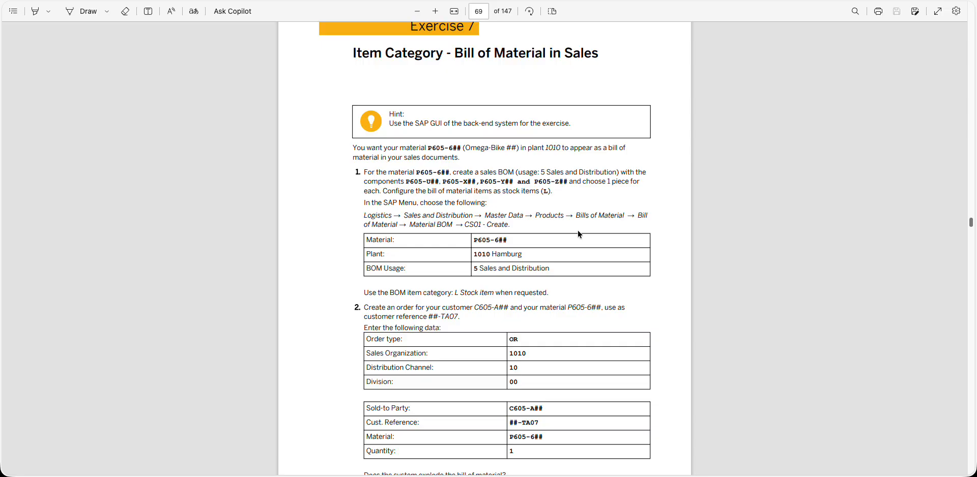
pyautogui.scroll(-8, 579, 234)
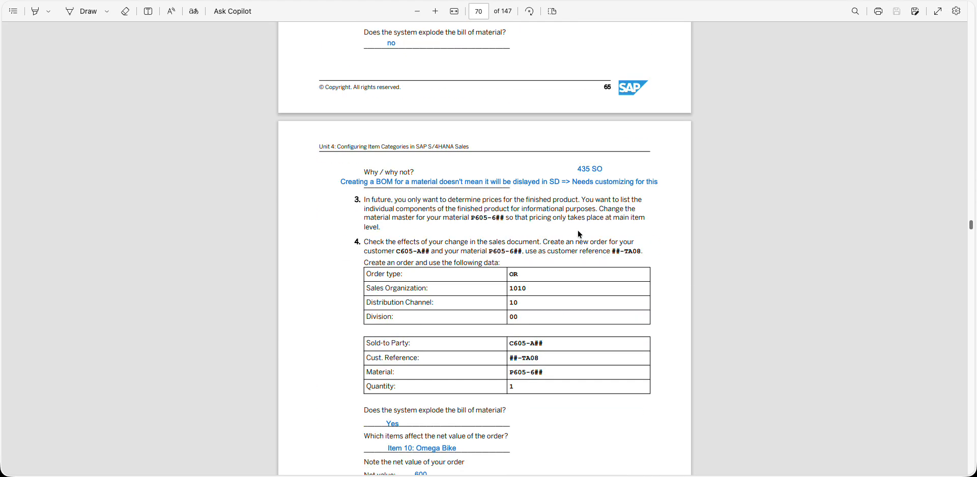
pyautogui.scroll(5, 580, 234)
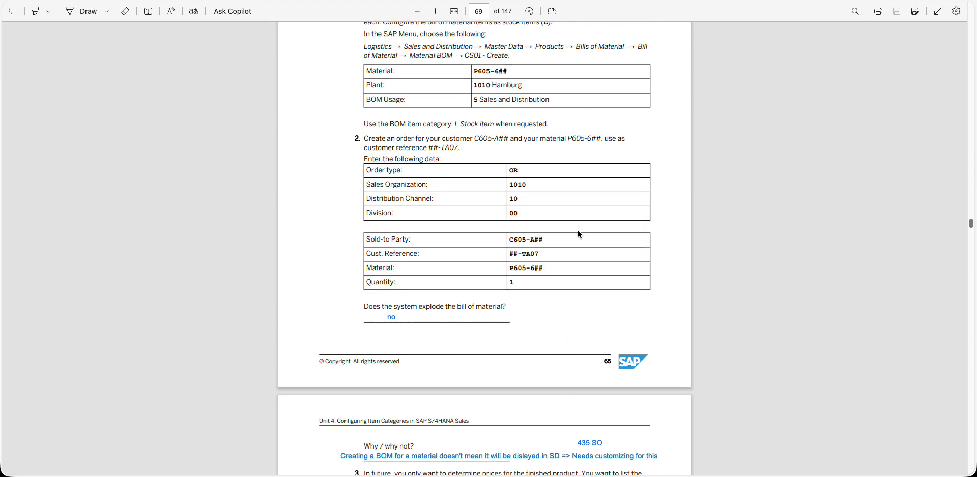
pyautogui.scroll(-3, 579, 234)
pyautogui.scroll(-4, 579, 233)
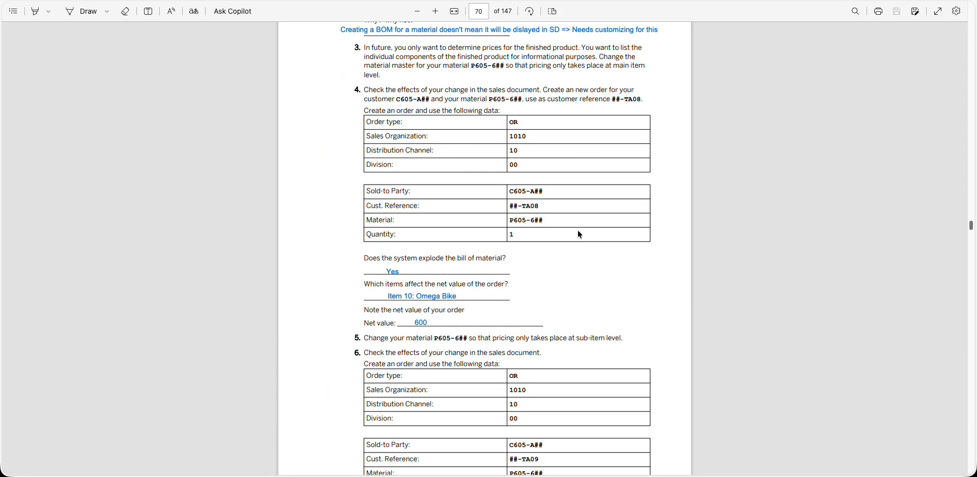
pyautogui.scroll(-3, 579, 235)
pyautogui.scroll(-5, 578, 233)
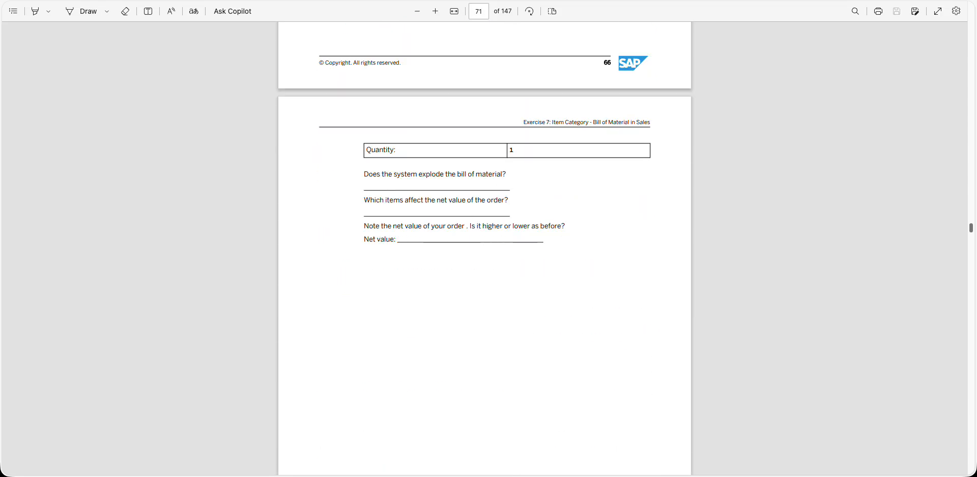
# Step: Switch to SAP GUI and inspect the sub-item pricing order's customer reference, then item 10's conditions and item category
pyautogui.hotkey('alt', 'Tab')
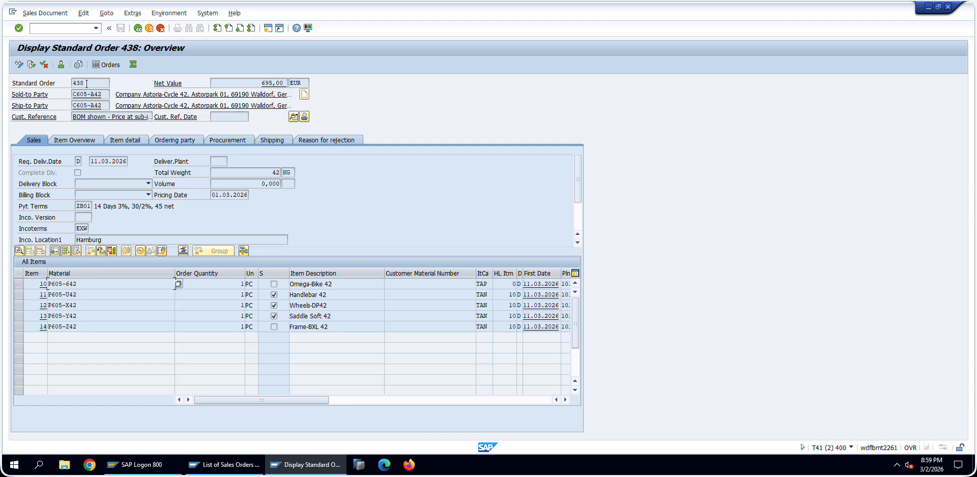
pyautogui.moveTo(80, 116); pyautogui.dragTo(190, 118)
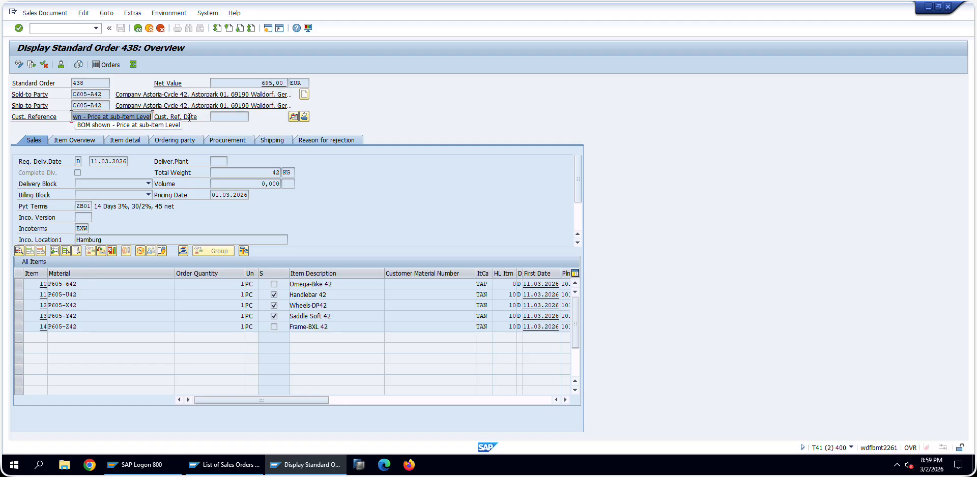
pyautogui.doubleClick(176, 284)
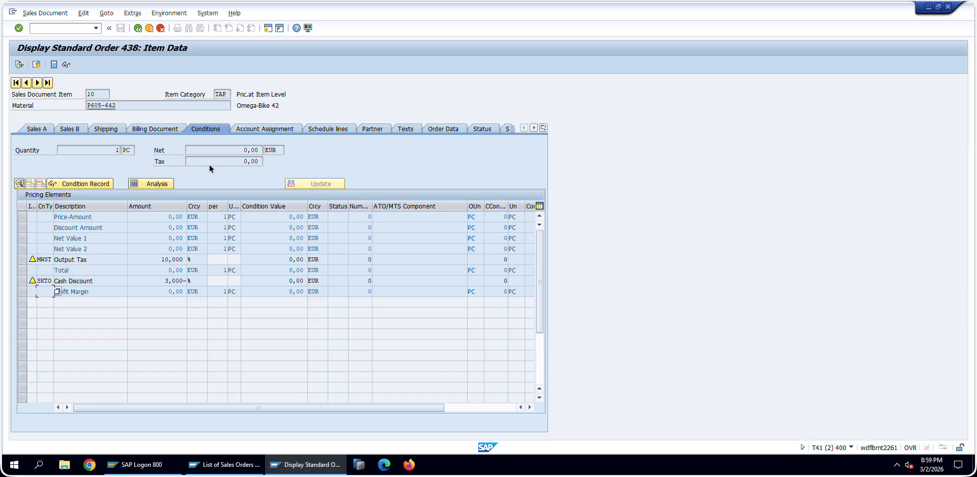
pyautogui.moveTo(227, 95); pyautogui.dragTo(308, 95)
pyautogui.click(308, 95)
# Step: Display the conditions of item 11, Handlebar 42, and check its item category and PR00 price
pyautogui.click(38, 83)
pyautogui.click(205, 97)
pyautogui.doubleClick(219, 95)
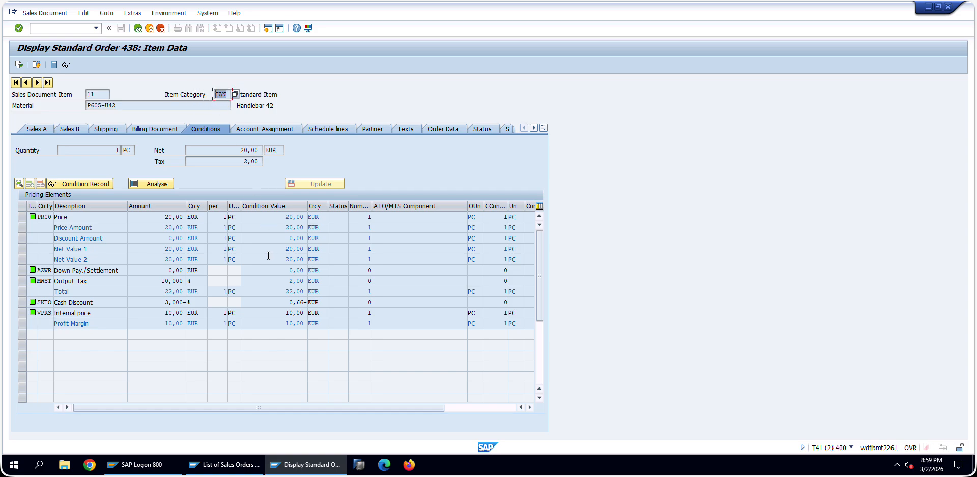
pyautogui.click(188, 218)
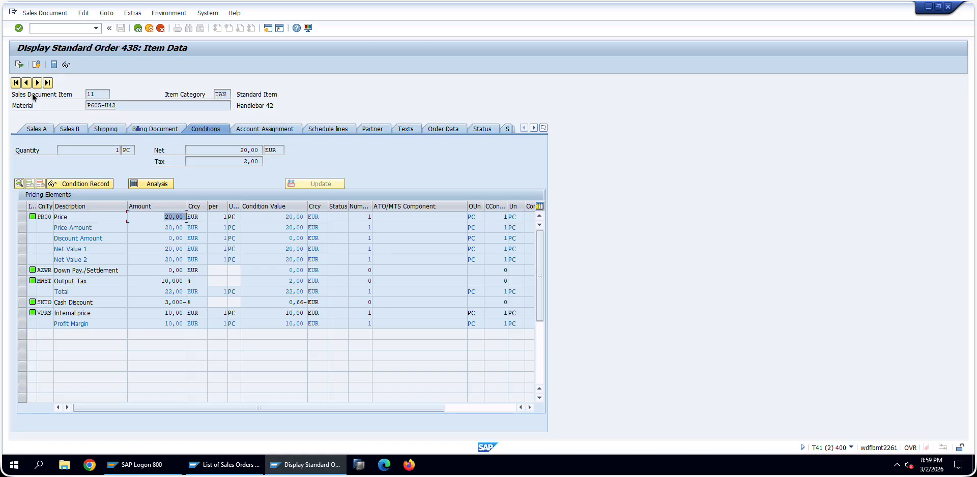
# Step: Review the pricing conditions of items 12, 13 and 14, and return to the order overview
pyautogui.click(39, 83)
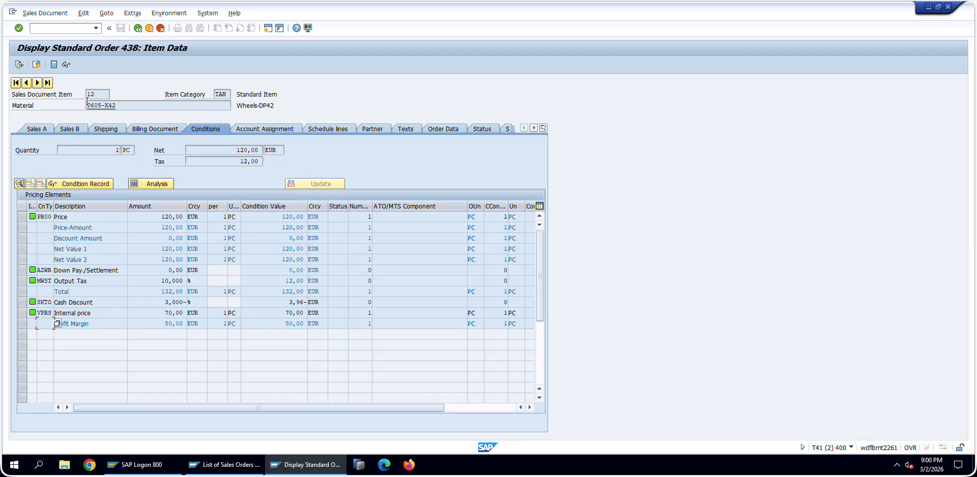
pyautogui.click(38, 83)
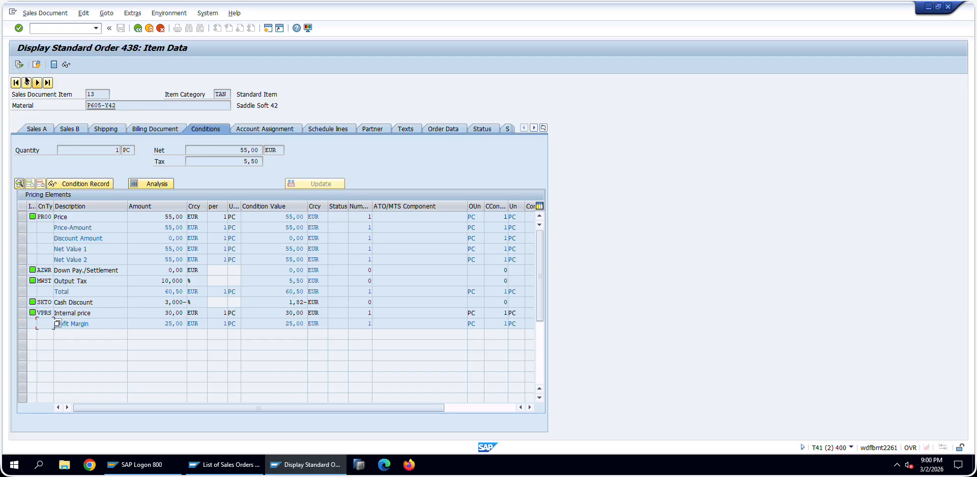
pyautogui.click(36, 83)
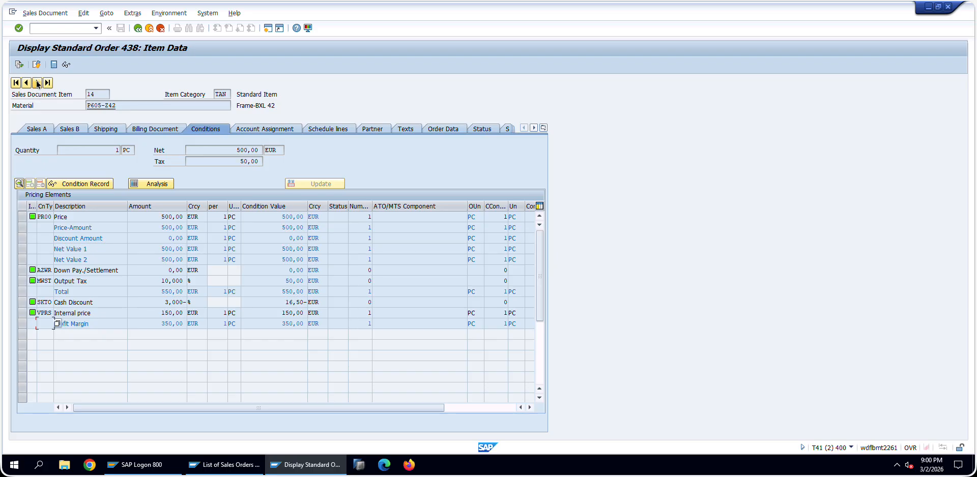
pyautogui.click(136, 28)
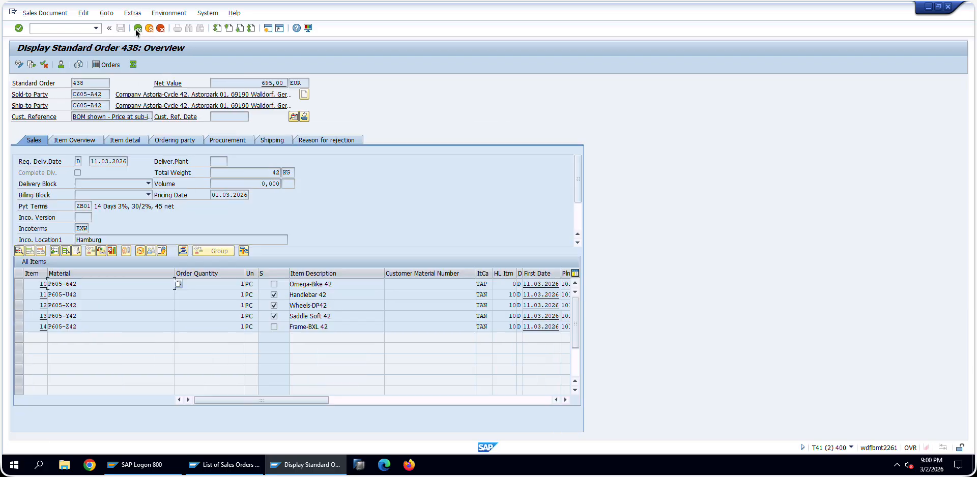
# Step: Leave this order and display the one with customer reference BOM shown - Price at item level
pyautogui.click(135, 29)
pyautogui.press('BackSpace')
pyautogui.write('7')
pyautogui.press('Return')
# Step: Open item 10, Omega-Bike 42, and check its item category and PR00 condition value
pyautogui.doubleClick(61, 286)
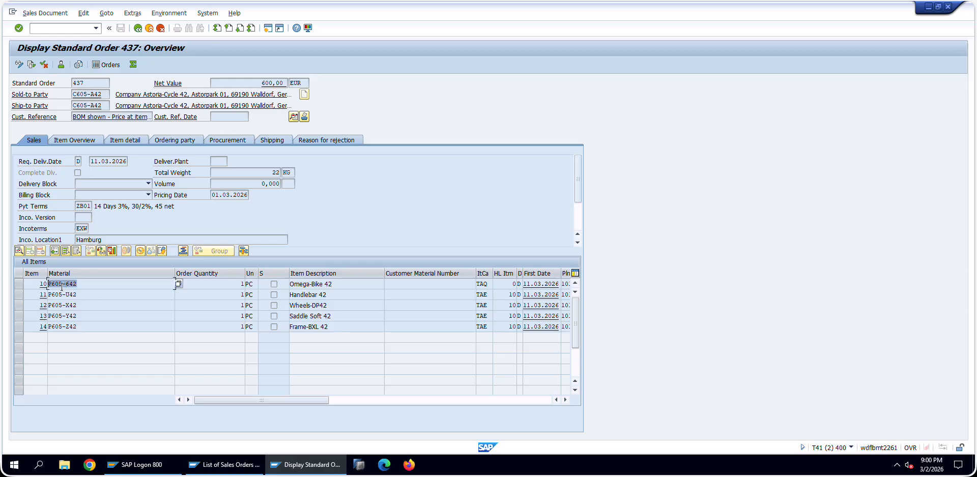
pyautogui.click(120, 284)
pyautogui.doubleClick(121, 285)
pyautogui.doubleClick(249, 94)
pyautogui.click(218, 130)
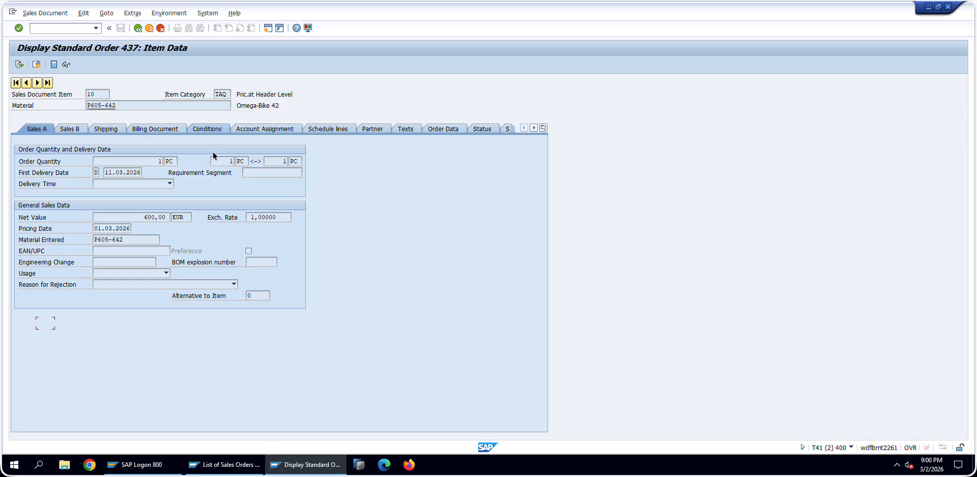
pyautogui.click(301, 216)
pyautogui.moveTo(301, 217); pyautogui.dragTo(285, 220)
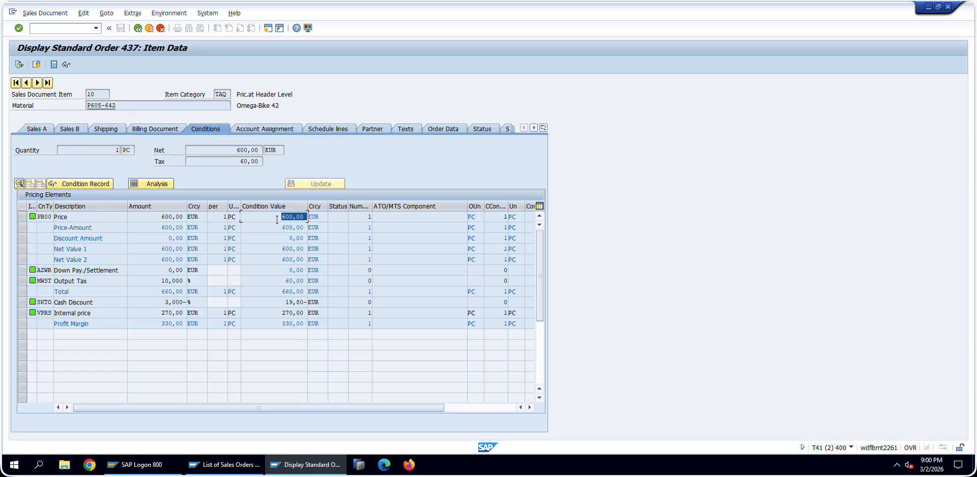
# Step: Browse the pricing conditions of component items 11 to 14 and go back to item 10
pyautogui.click(37, 85)
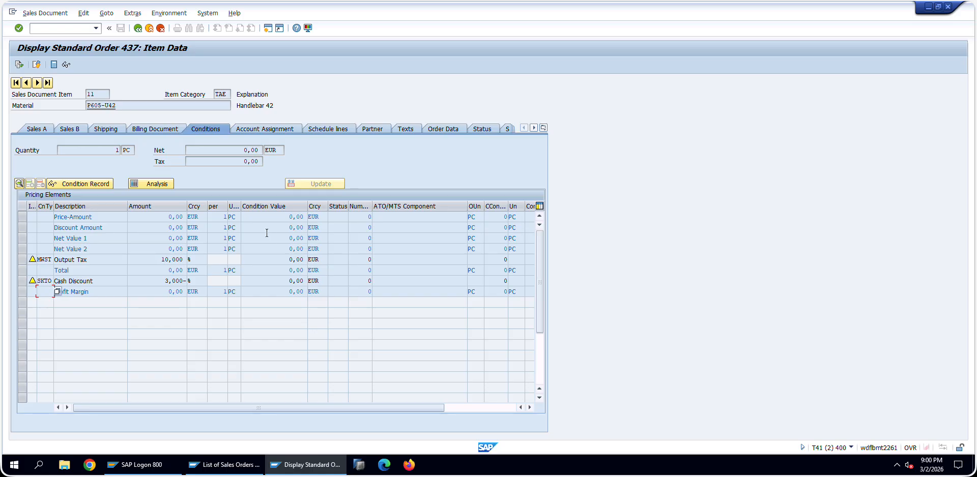
pyautogui.click(37, 83)
pyautogui.click(37, 83)
pyautogui.click(37, 83)
pyautogui.click(29, 83)
pyautogui.click(29, 83)
pyautogui.click(29, 83)
pyautogui.click(29, 83)
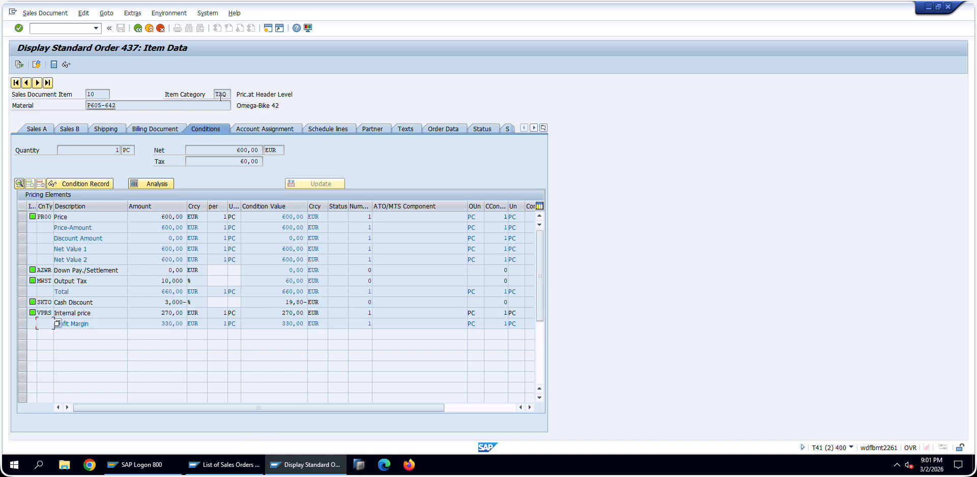
# Step: Check item 10's item category and its description, and return to the order overview
pyautogui.click(273, 94)
pyautogui.click(203, 96)
pyautogui.doubleClick(204, 96)
pyautogui.click(136, 29)
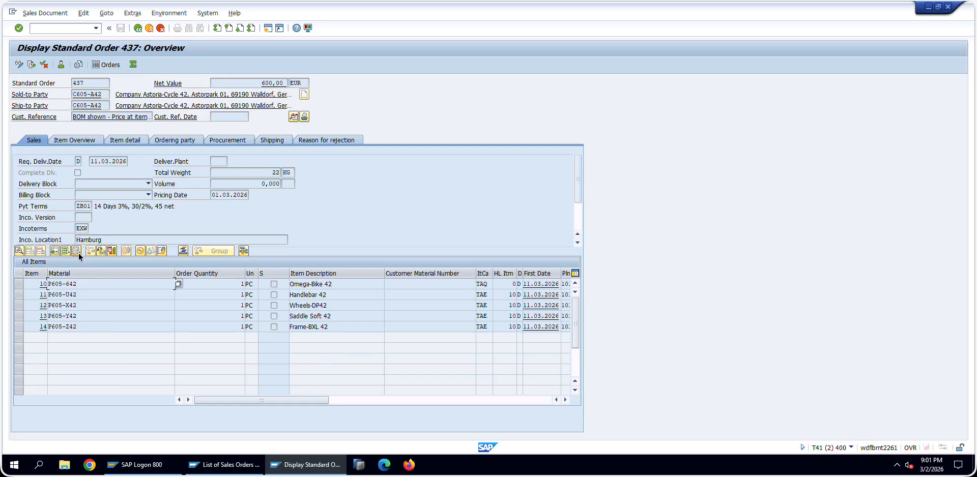
# Step: Compare the main item P605-642 with its component materials in the item list, and leave the order
pyautogui.doubleClick(62, 294)
pyautogui.moveTo(99, 307); pyautogui.dragTo(45, 317)
pyautogui.moveTo(107, 328); pyautogui.dragTo(24, 302)
pyautogui.click(73, 306)
pyautogui.moveTo(82, 285); pyautogui.dragTo(43, 285)
pyautogui.click(100, 296)
pyautogui.click(138, 29)
# Step: Open the BOM not shown order from the list of sales orders and check its item's category
pyautogui.click(224, 465)
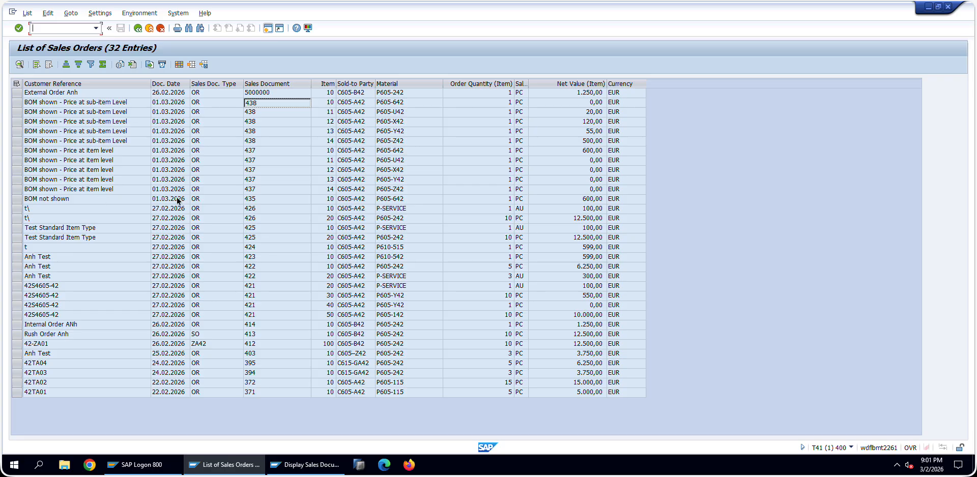
pyautogui.doubleClick(97, 198)
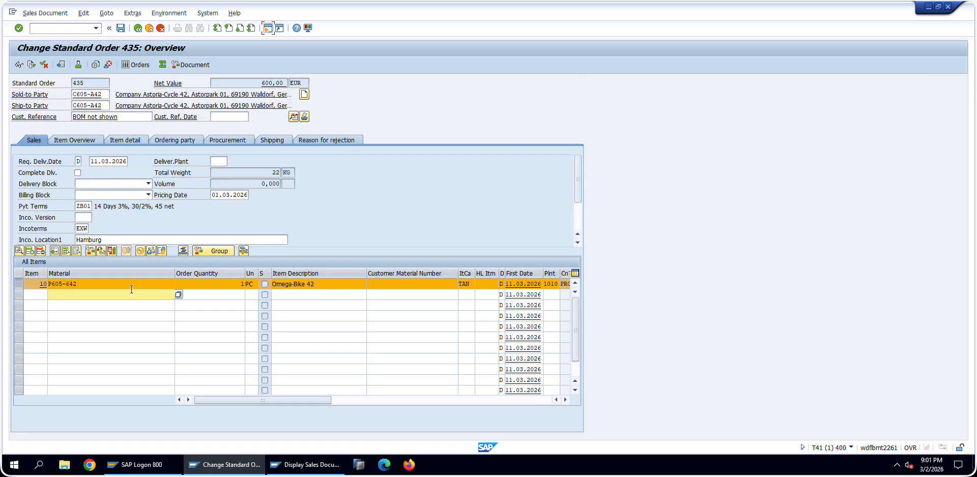
pyautogui.click(126, 284)
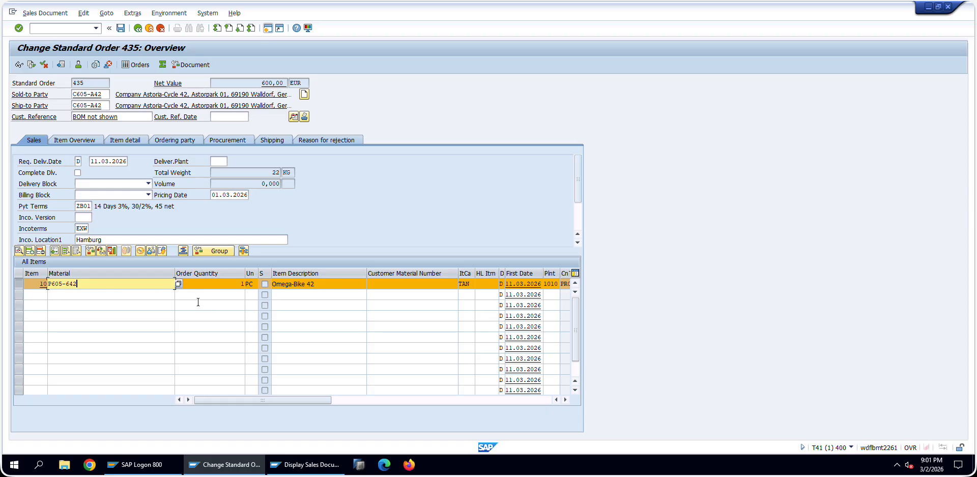
pyautogui.click(469, 283)
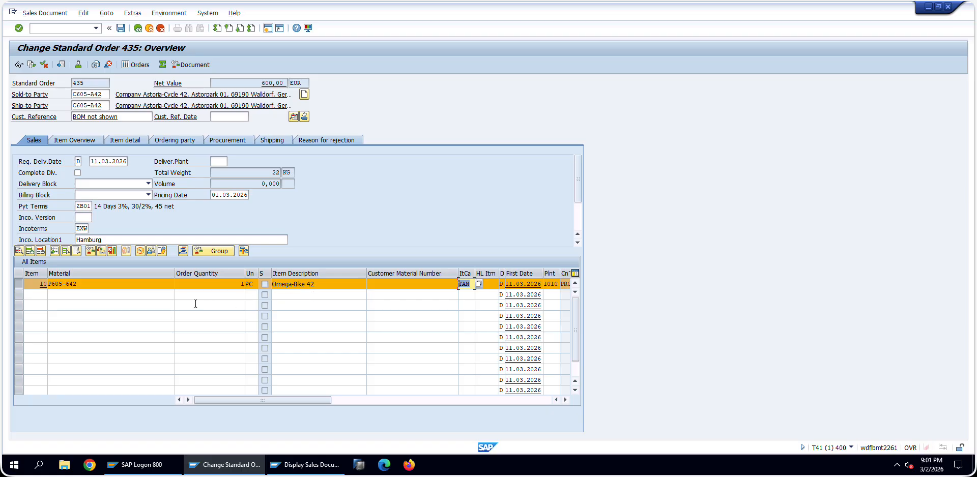
# Step: Inspect the pricing conditions of the P605-642 item and return to the order overview
pyautogui.doubleClick(150, 282)
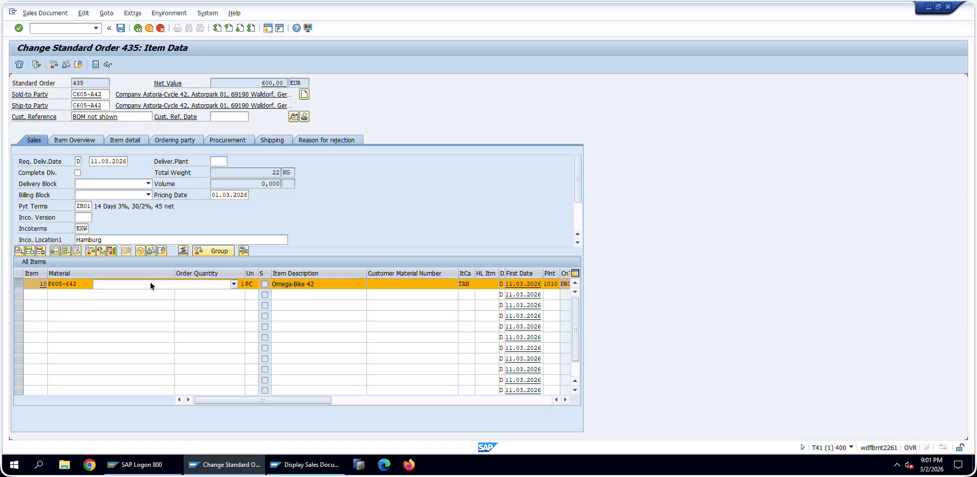
pyautogui.click(202, 130)
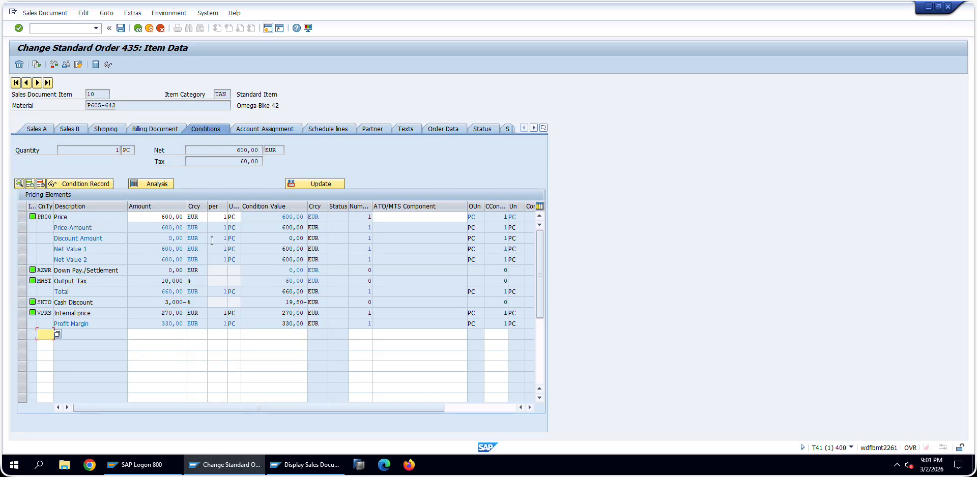
pyautogui.click(136, 31)
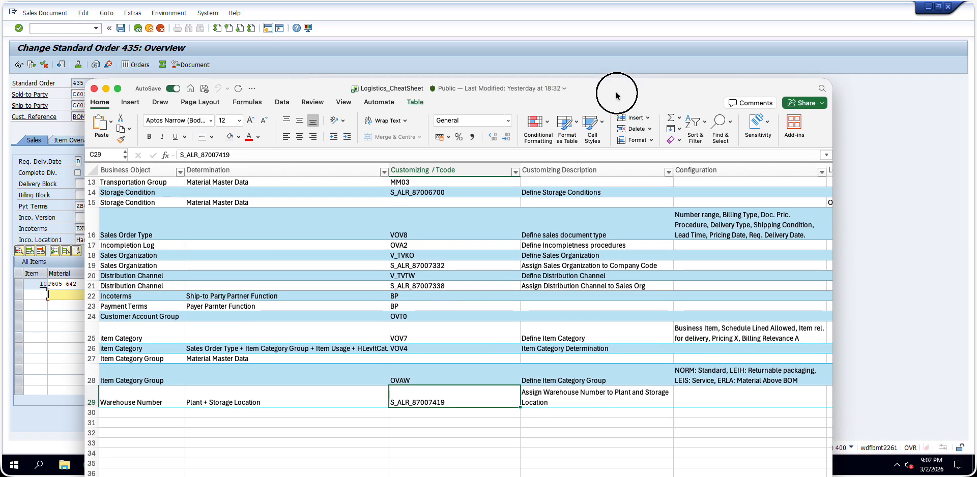
# Step: Review the Item Category and Item Category Group rows in the Logistics_CheatSheet workbook, including OVAW, and return to the SAP order
pyautogui.doubleClick(616, 91)
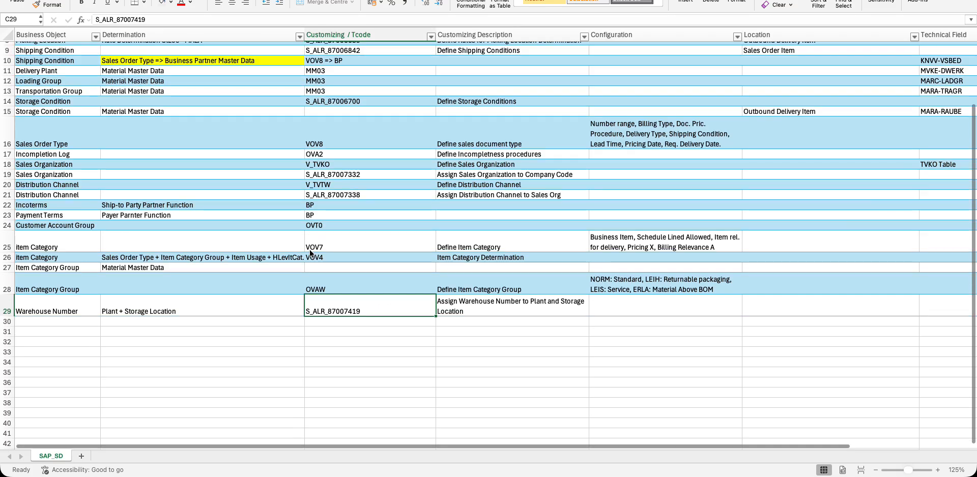
pyautogui.scroll(-1, 312, 254)
pyautogui.click(84, 288)
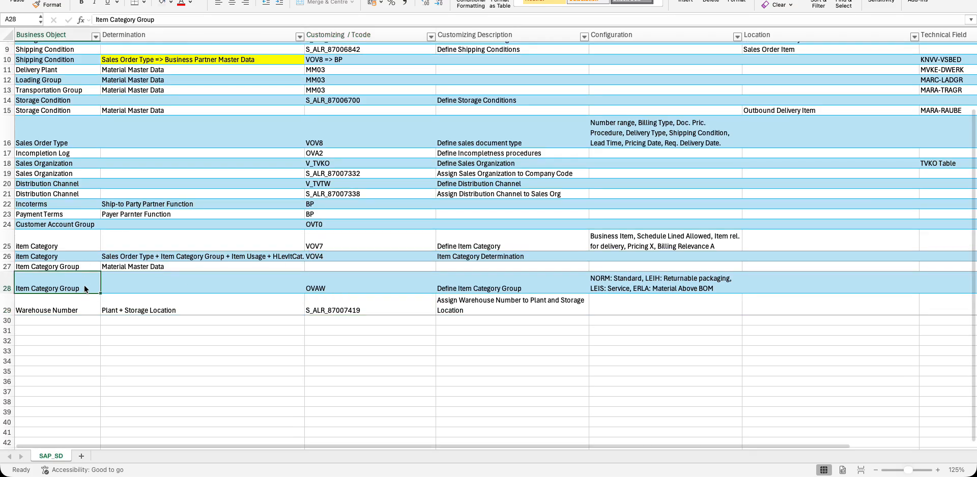
pyautogui.click(81, 267)
pyautogui.click(82, 258)
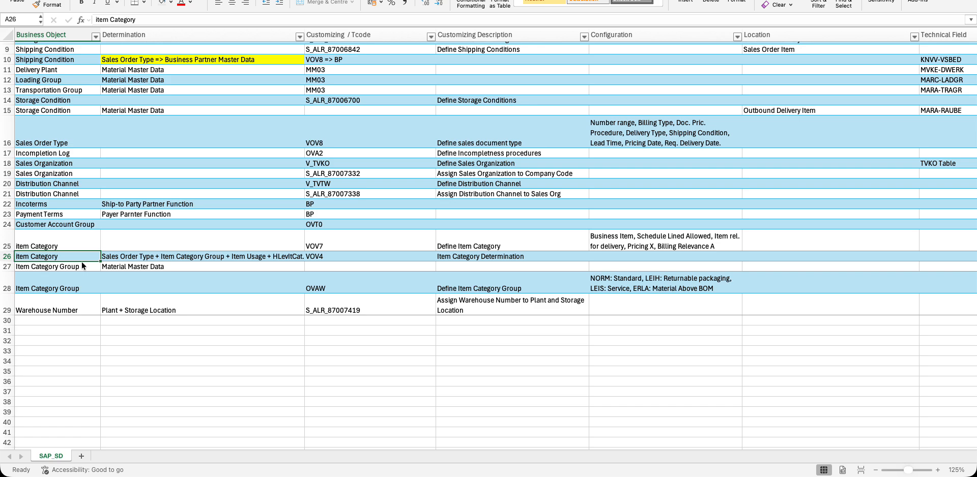
pyautogui.moveTo(666, 288); pyautogui.dragTo(84, 286)
pyautogui.click(376, 284)
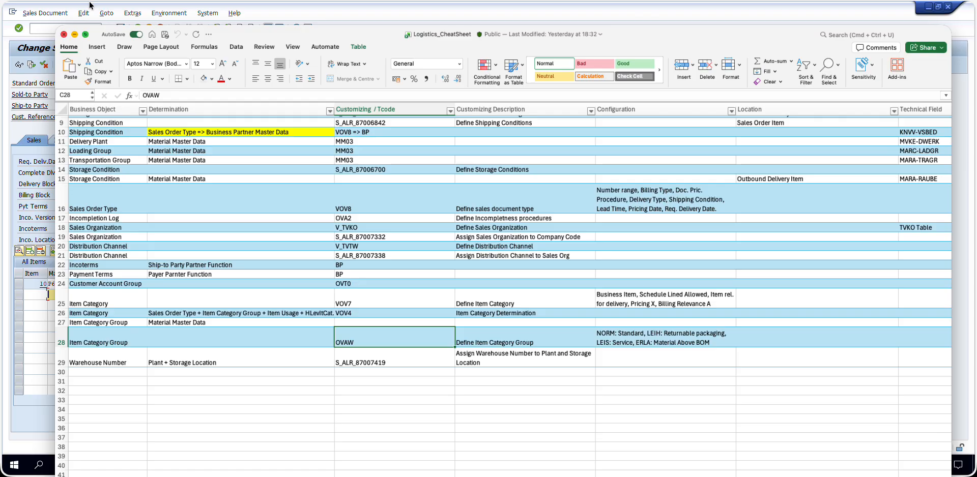
pyautogui.click(31, 188)
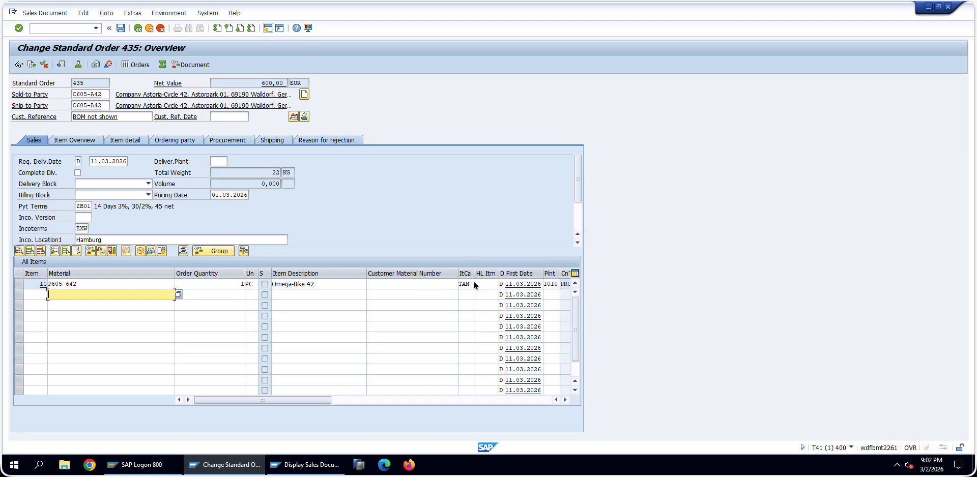
# Step: Display material P605-642 with transaction MM03 in a new session, selecting the Sales: Sales Org. Data 2 view
pyautogui.click(268, 28)
pyautogui.write('mm03')
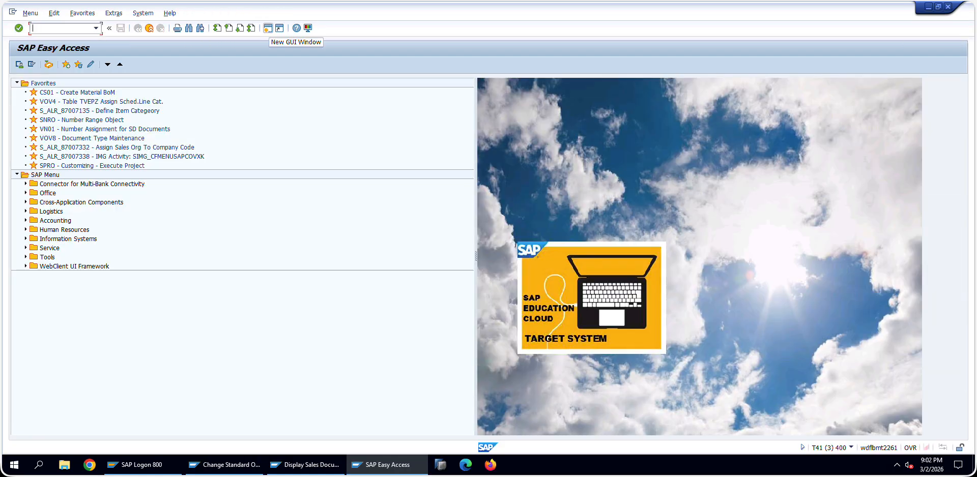
pyautogui.press('Return')
pyautogui.click(131, 95)
pyautogui.click(130, 102)
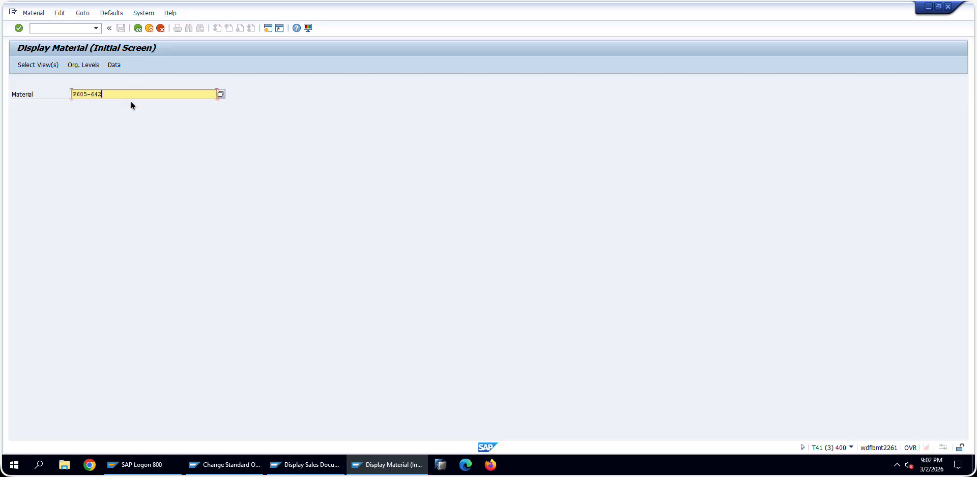
pyautogui.press('Return')
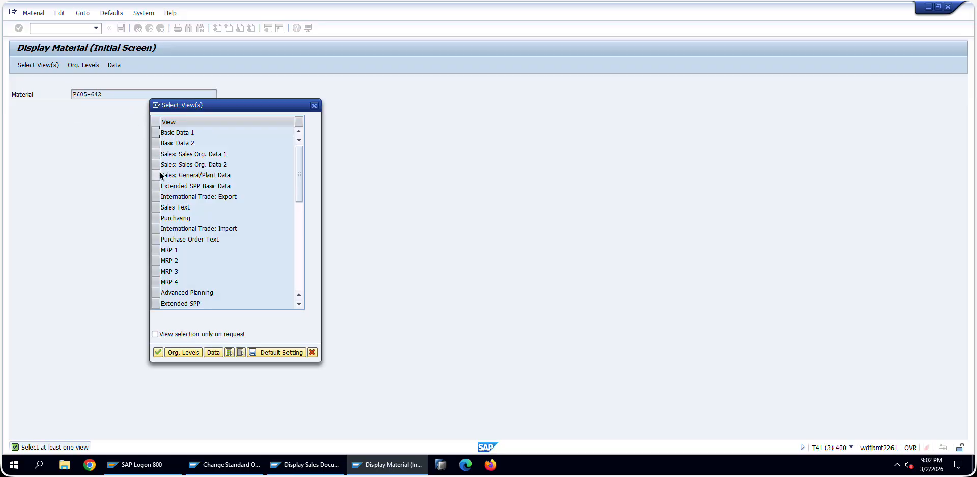
pyautogui.click(159, 165)
pyautogui.click(159, 354)
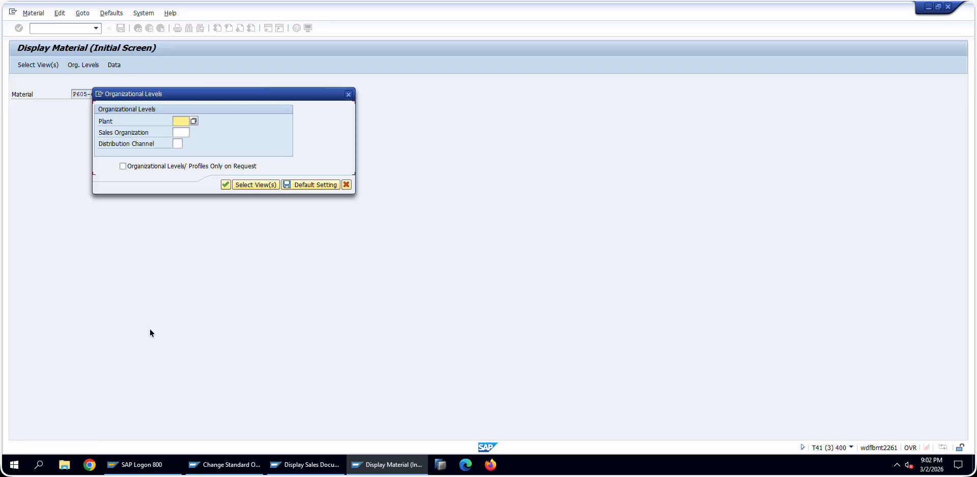
# Step: Enter plant 1010, sales organization 1010 and distribution channel 10, and check the material's item category group and its description
pyautogui.write('1010')
pyautogui.press('Tab')
pyautogui.write('1010')
pyautogui.press('Tab')
pyautogui.write('10')
pyautogui.press('Return')
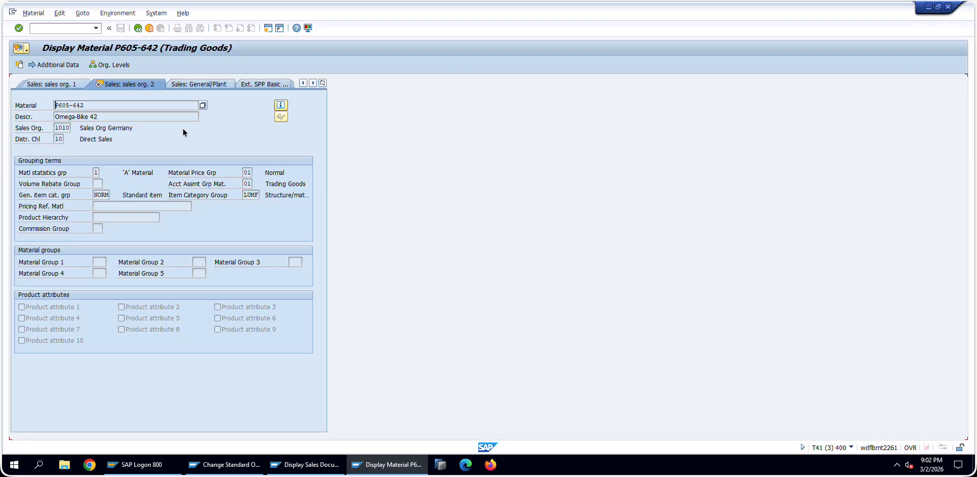
pyautogui.click(220, 197)
pyautogui.click(254, 196)
pyautogui.click(283, 196)
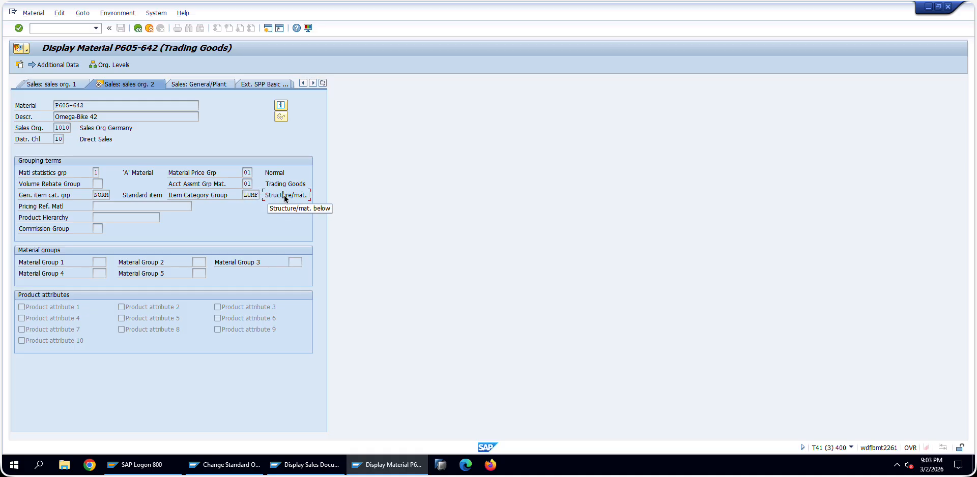
pyautogui.click(249, 197)
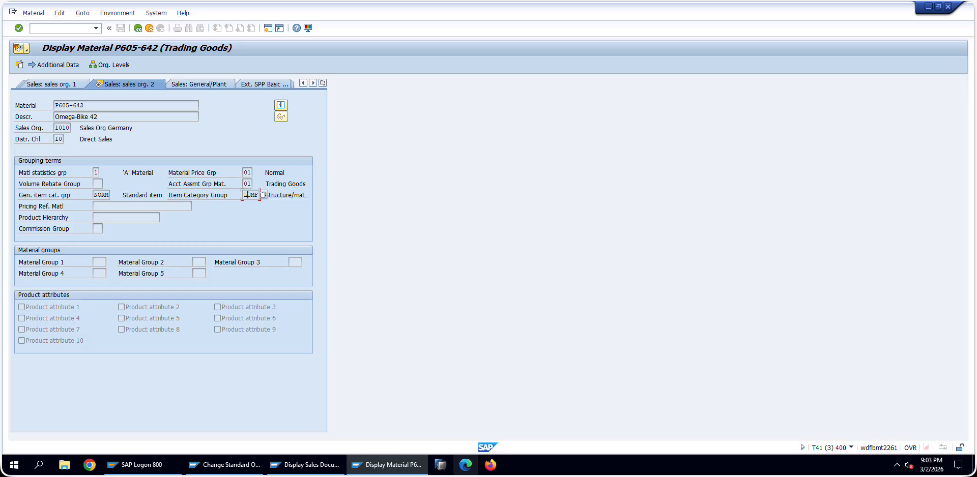
# Step: Copy the Define Item Category transaction code from the cheat sheet workbook and open VOV7 in a new SAP session
pyautogui.click(483, 465)
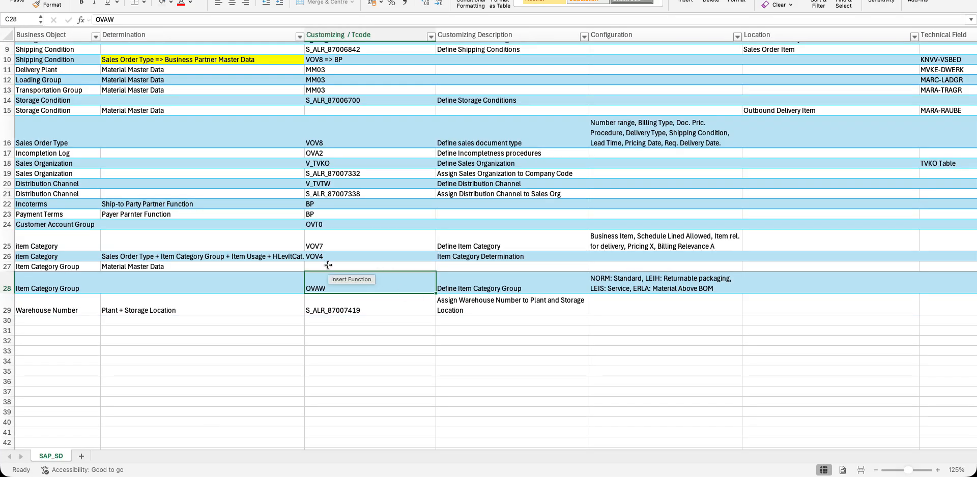
pyautogui.click(342, 246)
pyautogui.hotkey('ctrl', 'c')
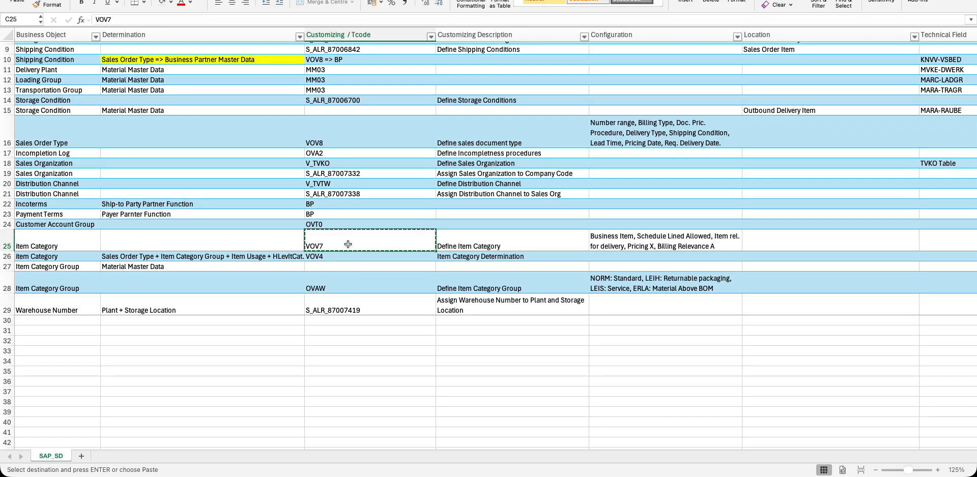
pyautogui.hotkey('alt', 'Tab')
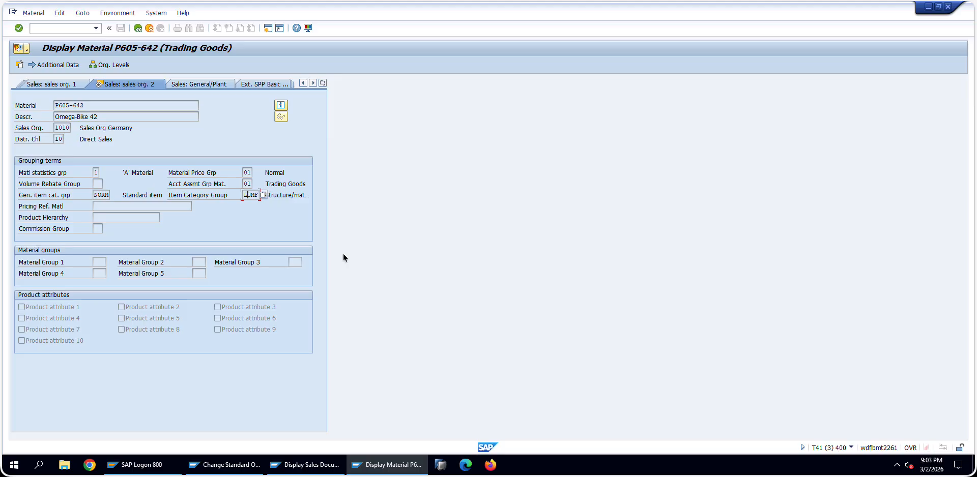
pyautogui.click(265, 29)
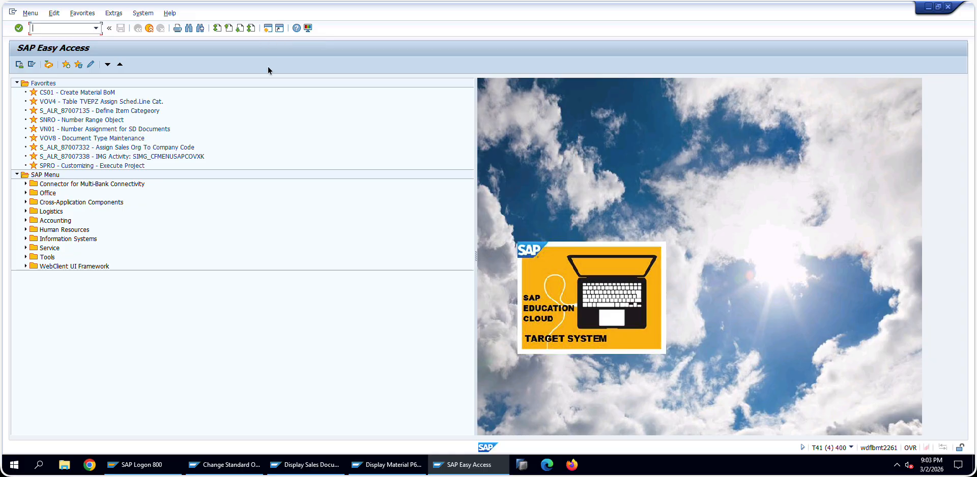
pyautogui.write('vov7')
pyautogui.press('Return')
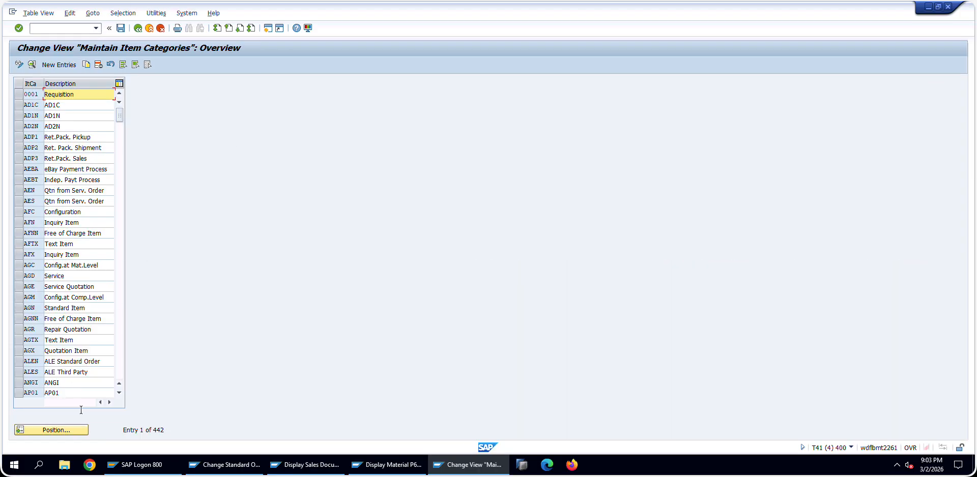
# Step: Locate item category TAQ in the Maintain Item Categories overview and open its details
pyautogui.click(82, 431)
pyautogui.write('TAQ')
pyautogui.press('Return')
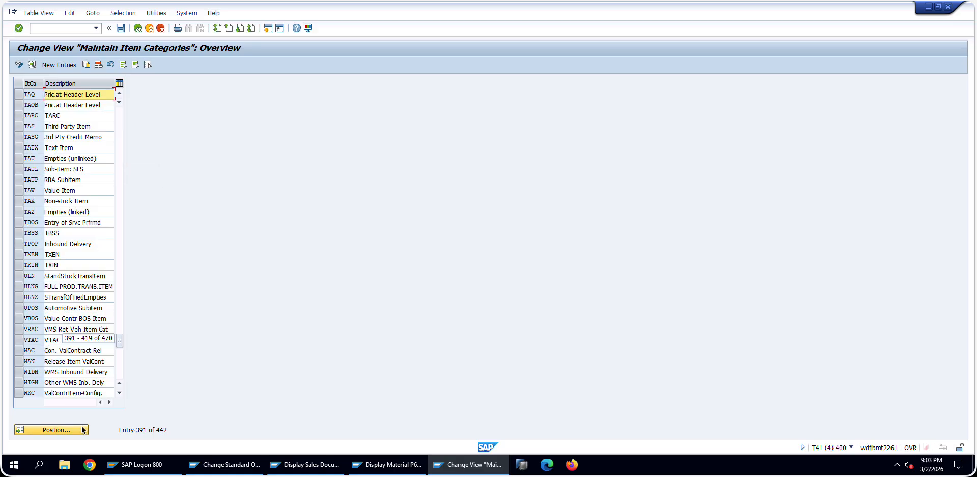
pyautogui.doubleClick(103, 95)
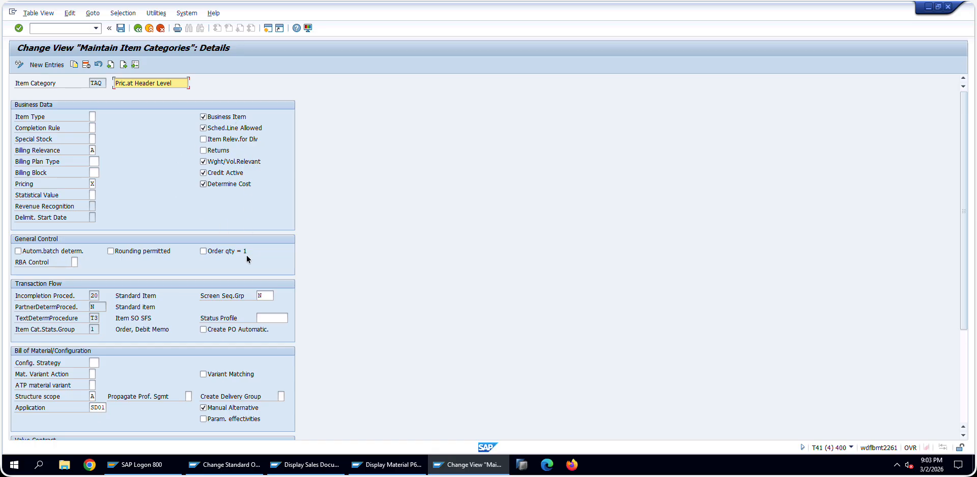
# Step: Review the Structure scope options and the Application field of item category TAQ, and leave the transaction without changes
pyautogui.click(97, 398)
pyautogui.click(100, 397)
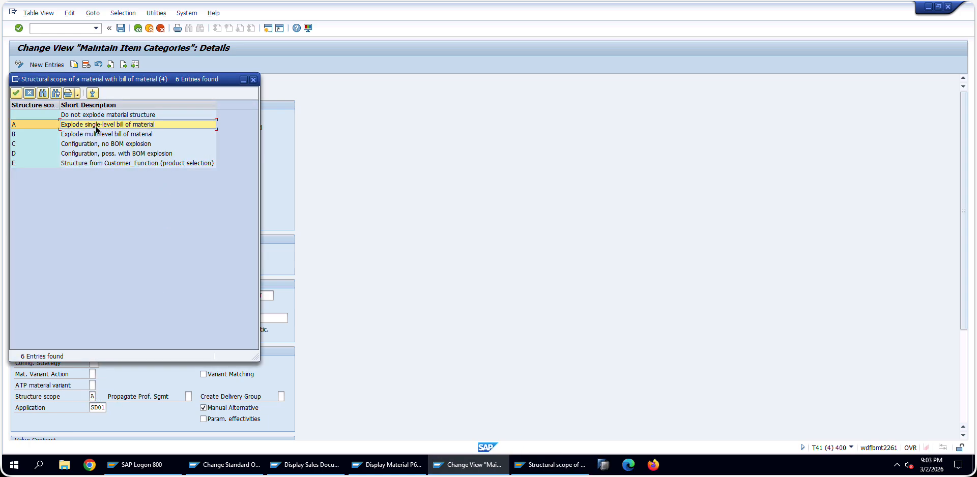
pyautogui.click(105, 118)
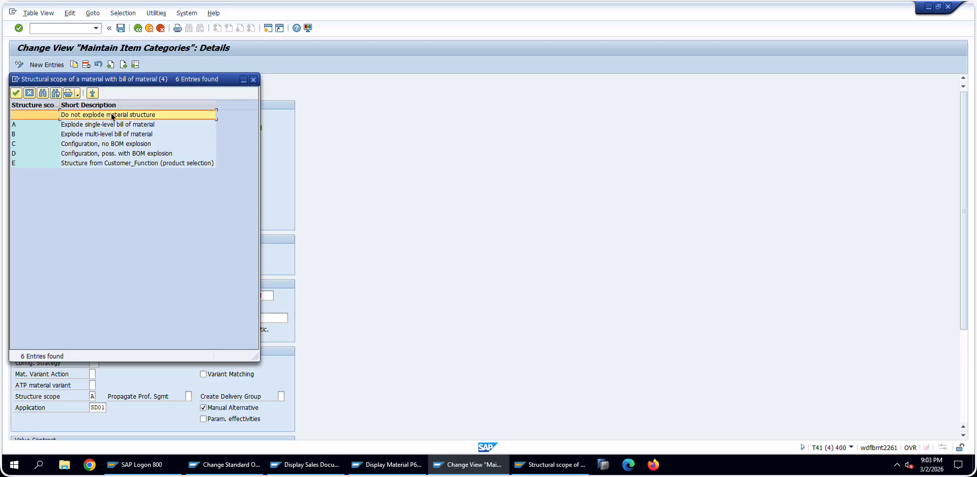
pyautogui.click(253, 80)
pyautogui.click(99, 407)
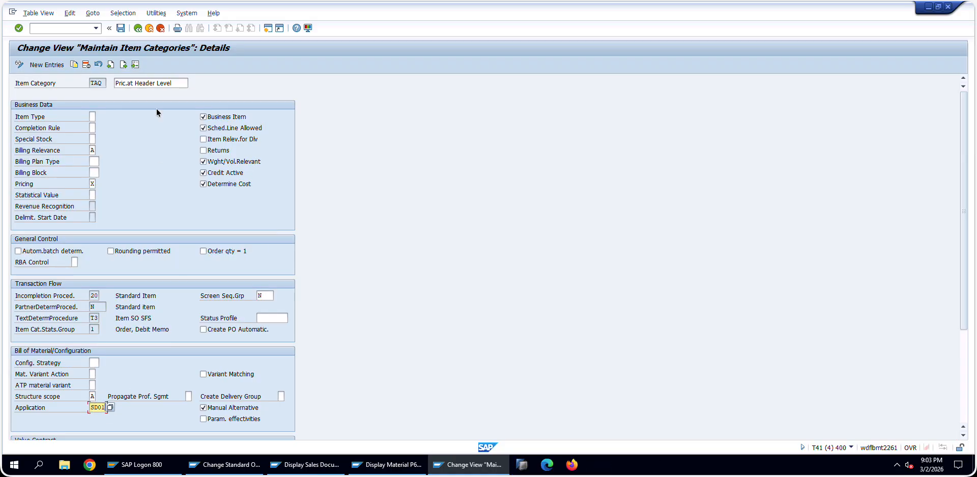
pyautogui.click(142, 31)
pyautogui.click(142, 31)
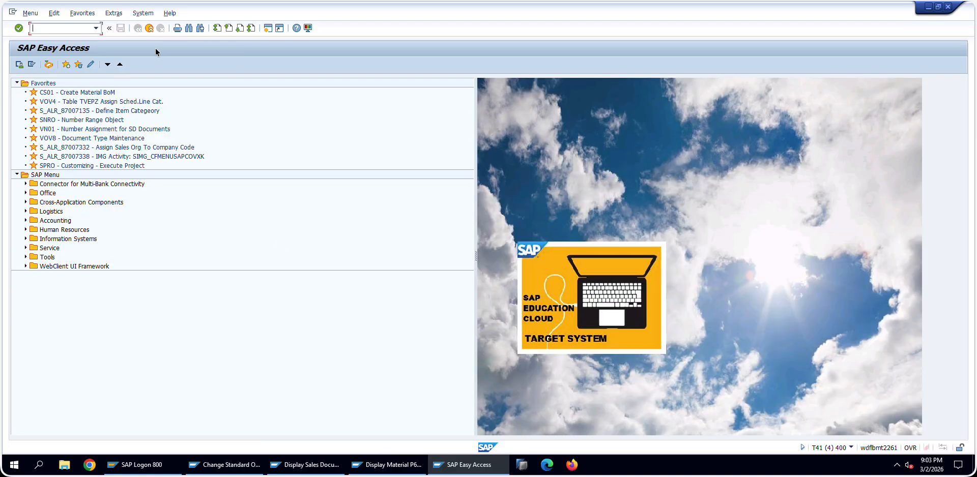
# Step: Return to the BOM not shown order and open the schedule lines of its P605-642 item
pyautogui.click(224, 465)
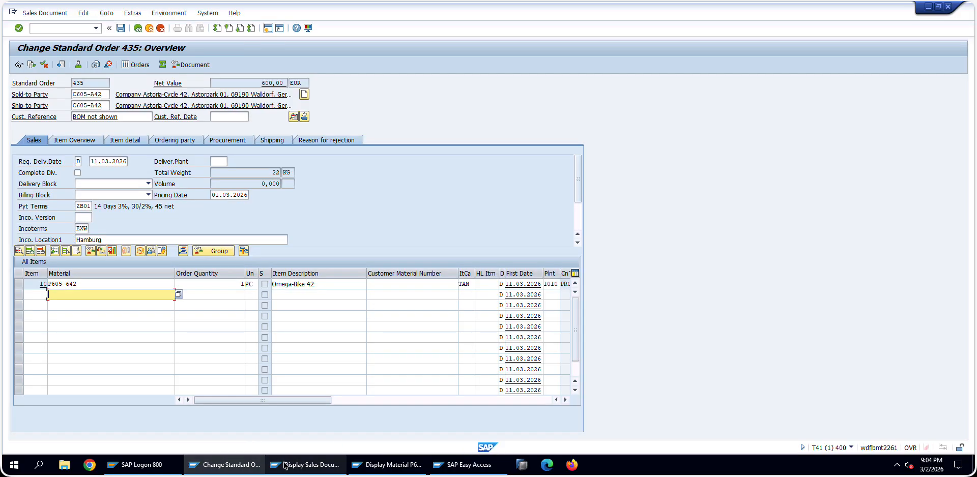
pyautogui.doubleClick(135, 284)
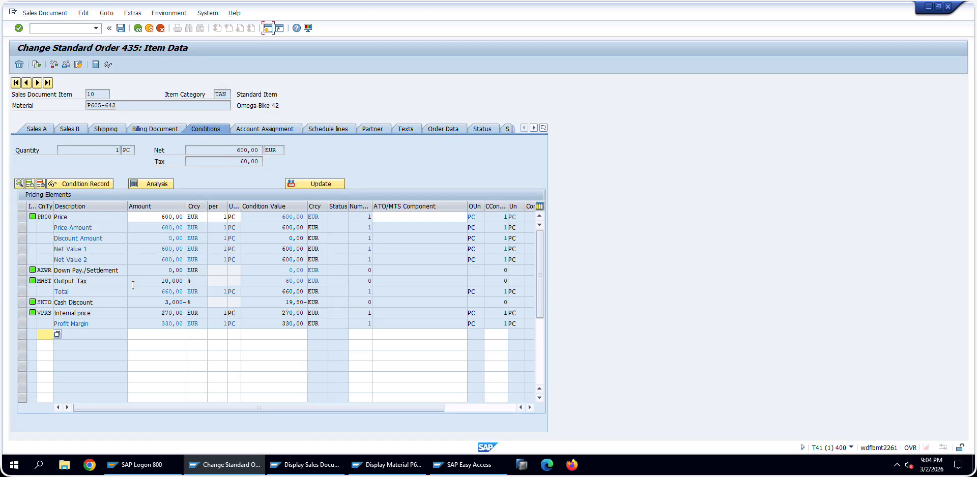
pyautogui.moveTo(229, 95); pyautogui.dragTo(206, 97)
pyautogui.click(331, 129)
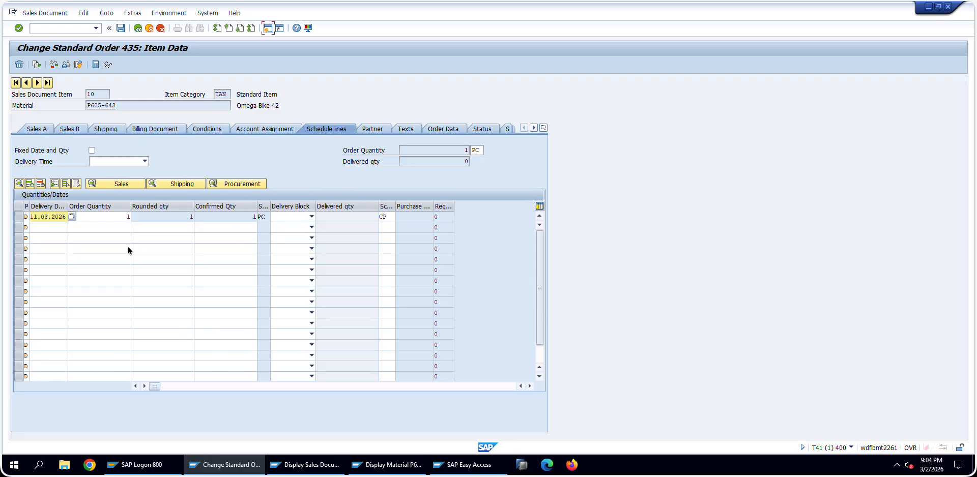
# Step: Examine the item's schedule line dates, quantities and confirmed quantity, and look up the available schedule line categories
pyautogui.moveTo(71, 218); pyautogui.dragTo(168, 220)
pyautogui.click(237, 219)
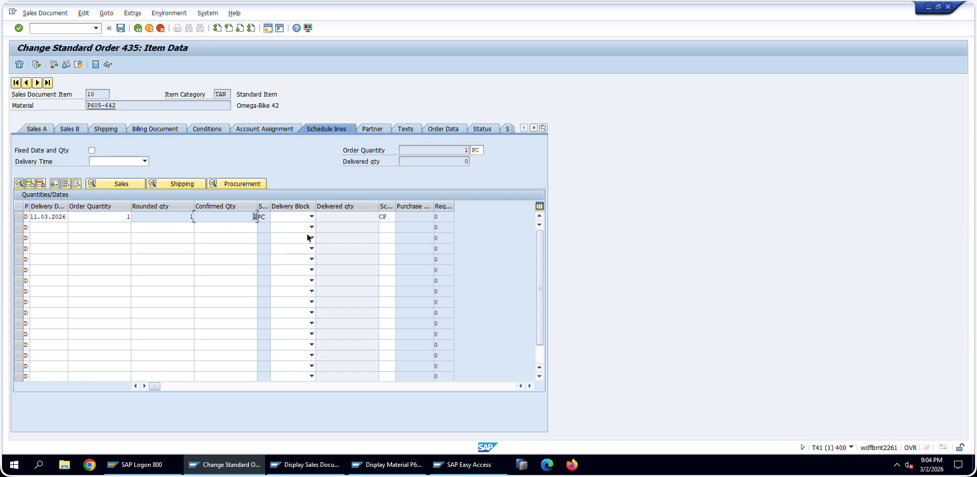
pyautogui.click(381, 218)
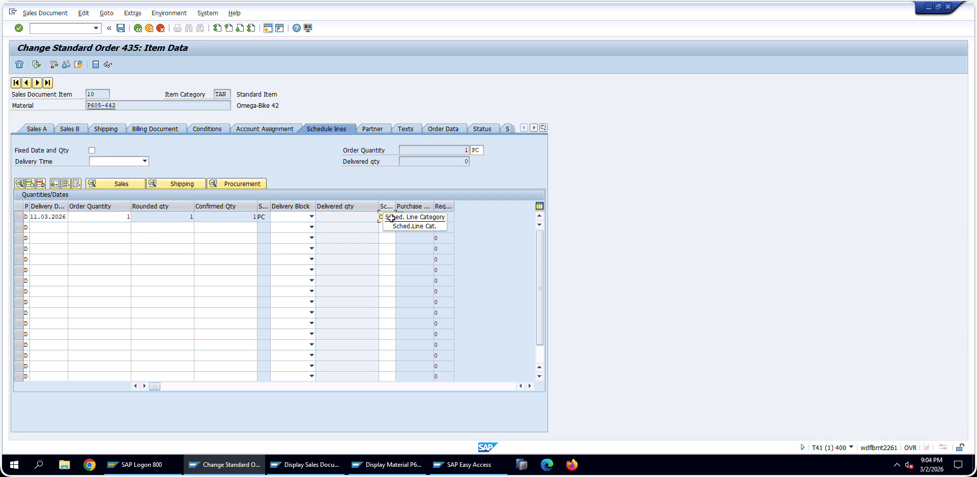
pyautogui.click(396, 216)
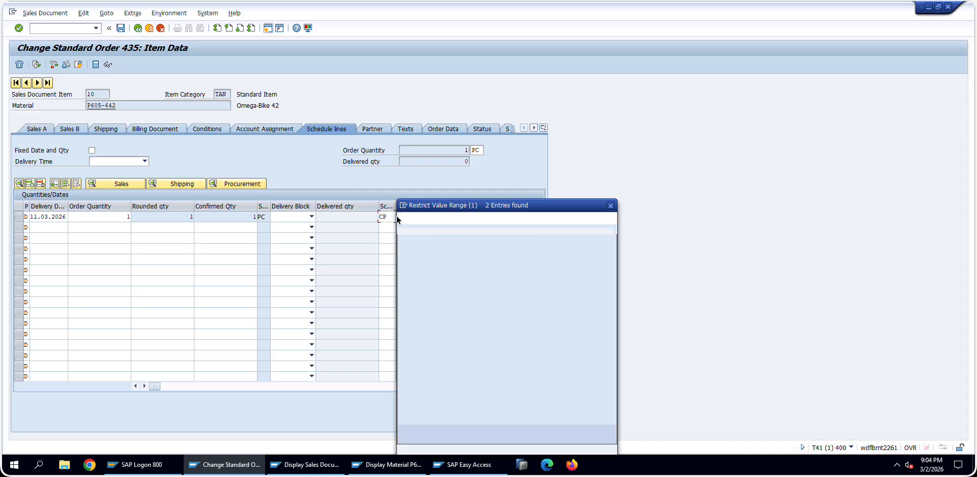
pyautogui.click(429, 265)
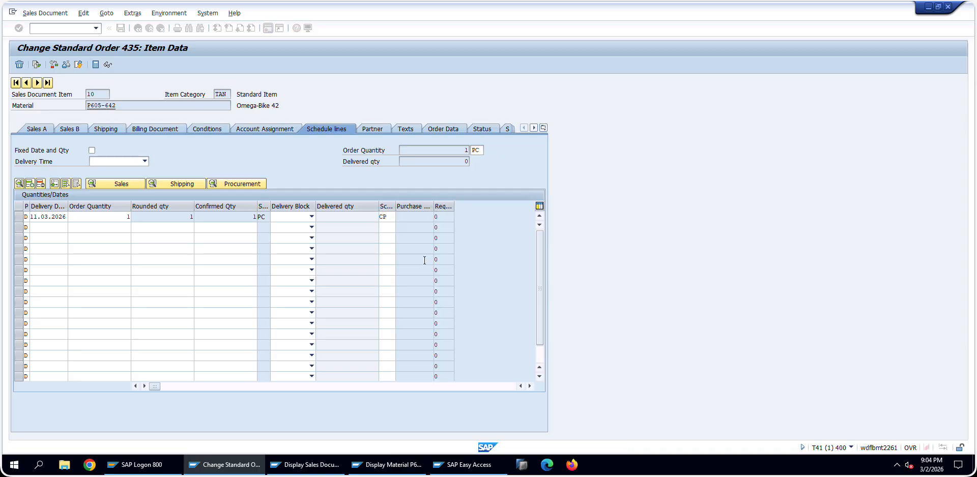
# Step: Inspect the sales, shipping and procurement details of the item's schedule line and leave them
pyautogui.click(126, 185)
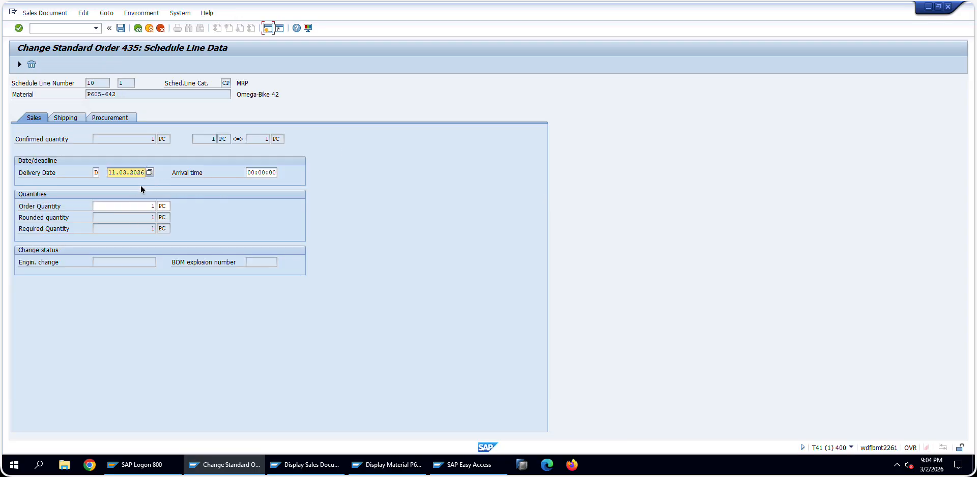
pyautogui.click(62, 120)
pyautogui.click(42, 120)
pyautogui.click(60, 120)
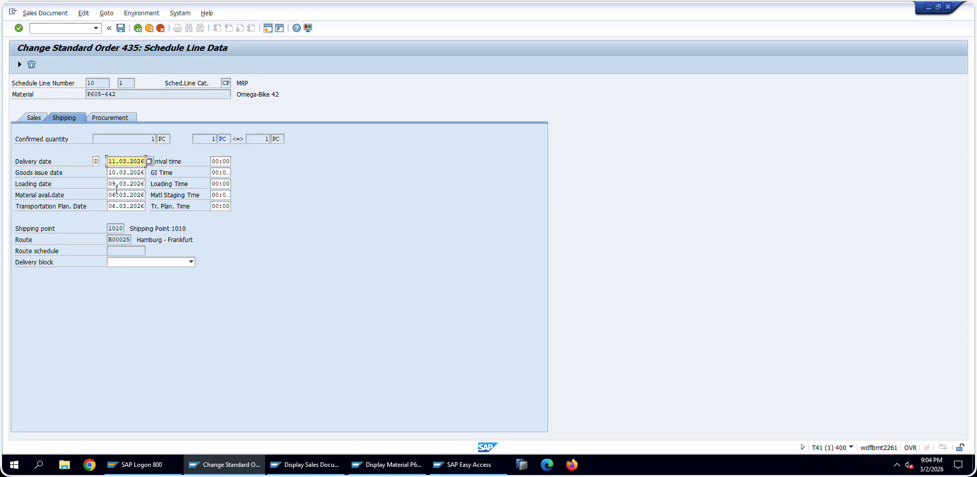
pyautogui.click(100, 120)
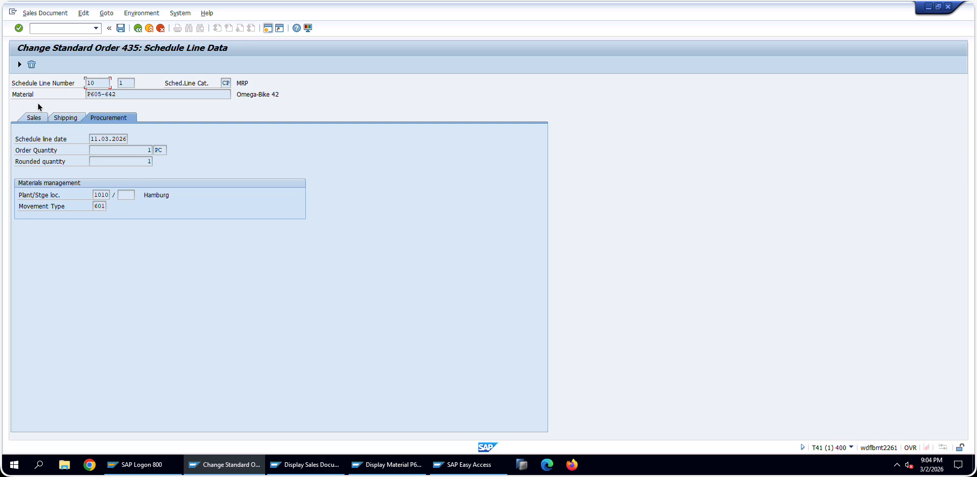
pyautogui.click(136, 30)
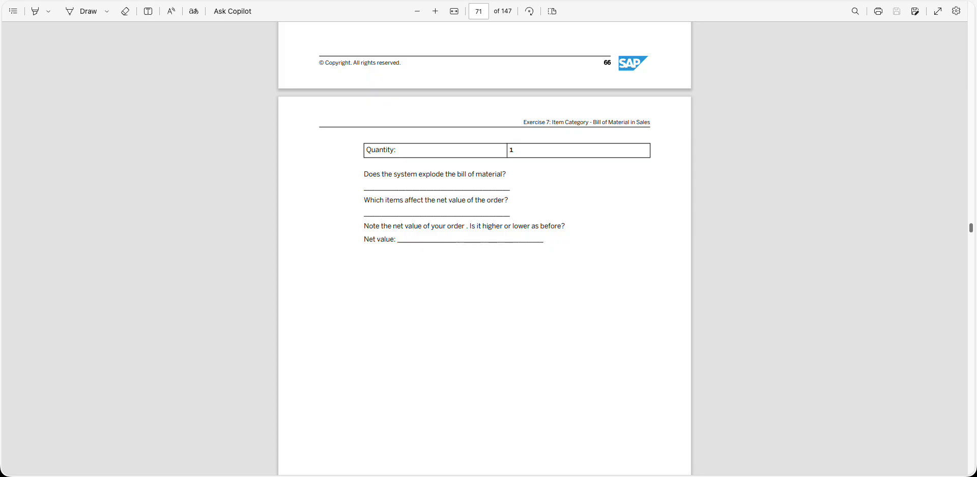
# Step: Switch to the exercise PDF and go to Exercise 8 on configuring schedule line categories and their determination
pyautogui.scroll(-10, 355, 149)
pyautogui.scroll(2, 227, 98)
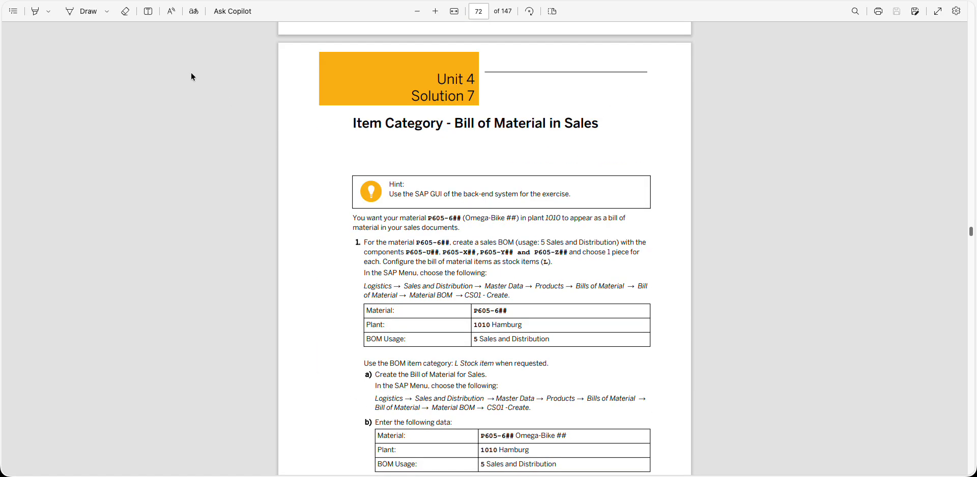
pyautogui.click(13, 11)
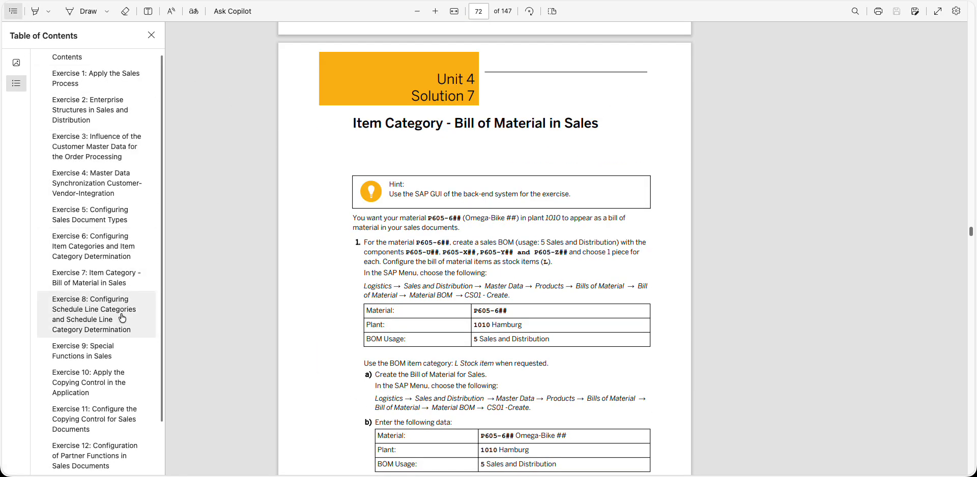
pyautogui.click(140, 317)
pyautogui.click(348, 268)
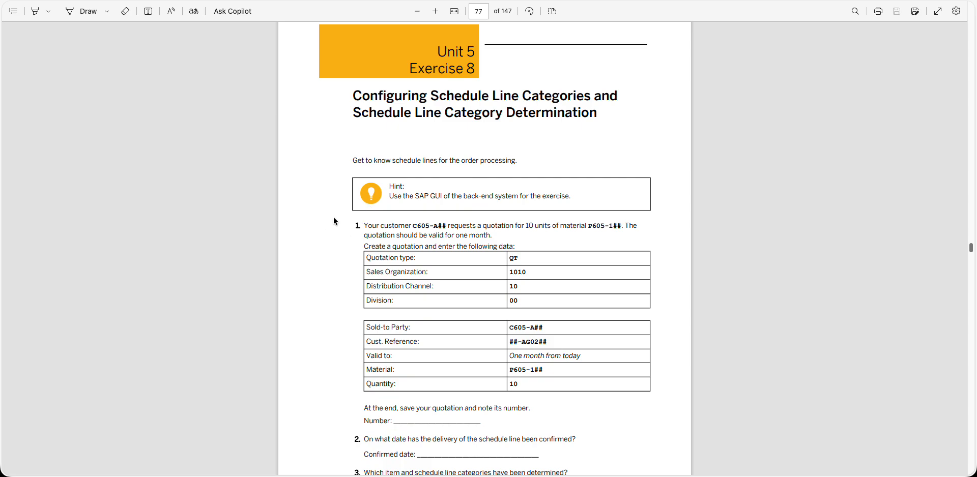
# Step: Read task 1 of Exercise 8, covering the quotation data to enter and the instruction to save and note its number
pyautogui.moveTo(363, 226); pyautogui.dragTo(514, 246)
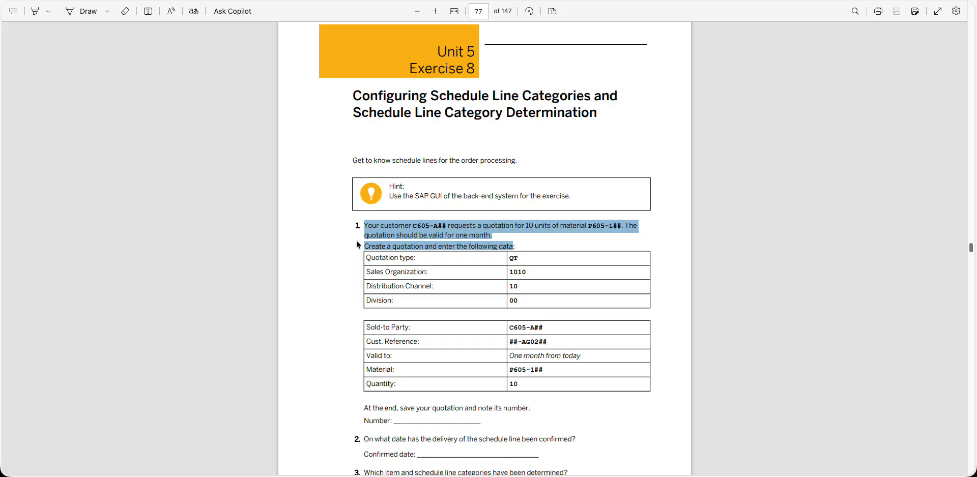
pyautogui.scroll(-2, 357, 242)
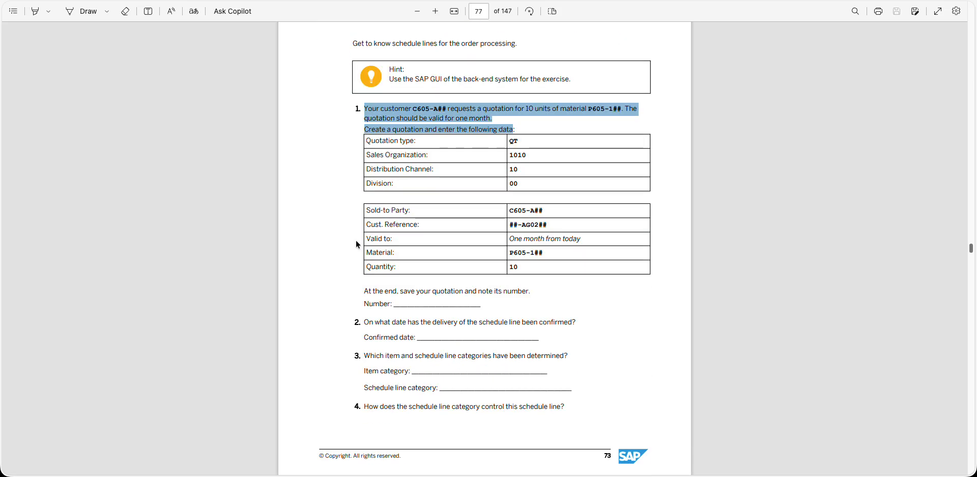
pyautogui.moveTo(365, 292); pyautogui.dragTo(480, 305)
pyautogui.click(311, 289)
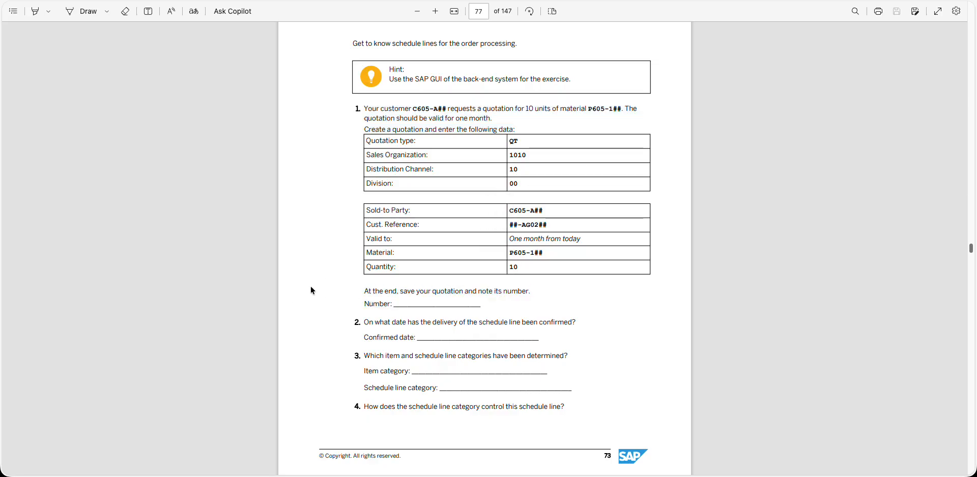
# Step: Read Exercise 8 tasks 2 to 4 on the confirmed date, item and schedule line categories, and how the category controls the line
pyautogui.moveTo(364, 323); pyautogui.dragTo(550, 338)
pyautogui.click(298, 323)
pyautogui.moveTo(364, 355); pyautogui.dragTo(571, 387)
pyautogui.scroll(-1, 333, 343)
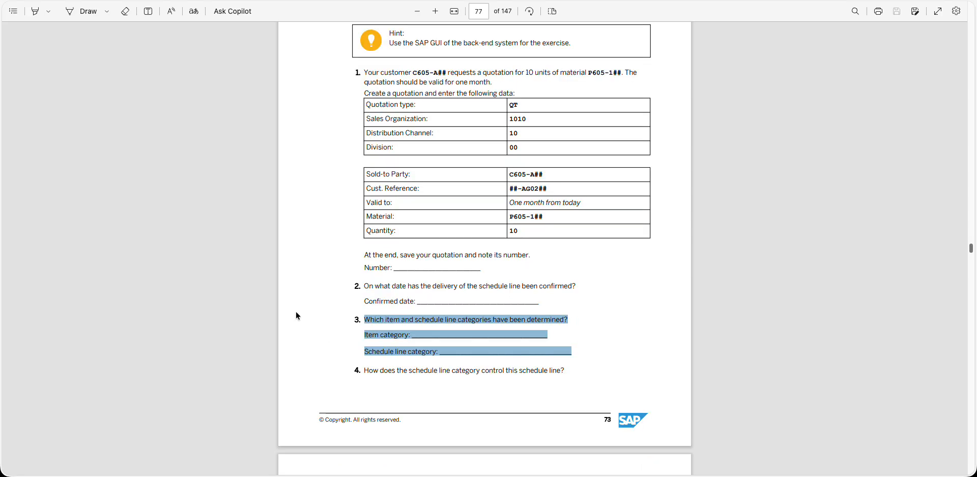
pyautogui.moveTo(372, 375); pyautogui.dragTo(571, 376)
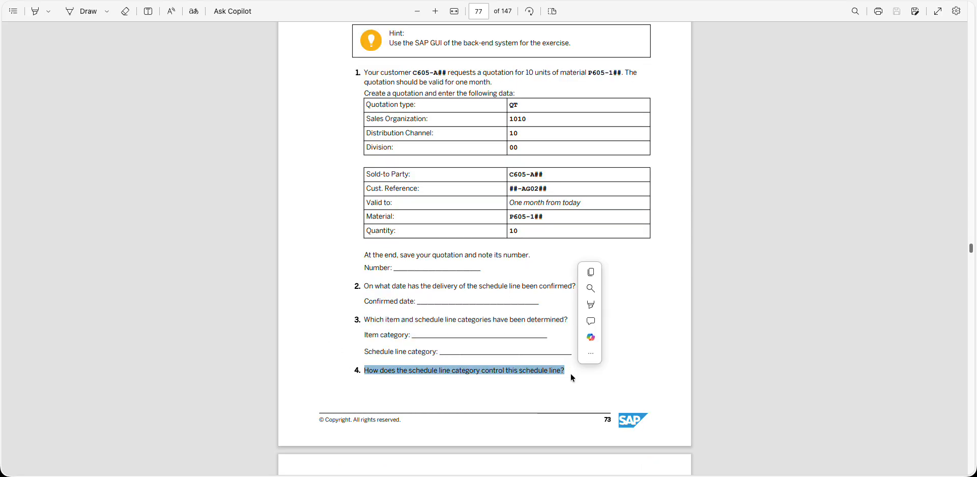
pyautogui.scroll(-5, 350, 326)
pyautogui.click(351, 296)
pyautogui.moveTo(369, 247); pyautogui.dragTo(542, 289)
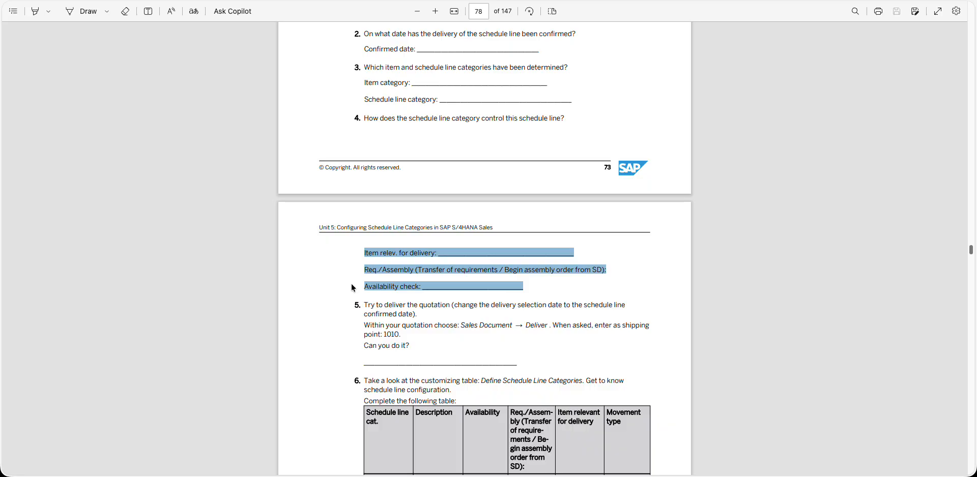
pyautogui.click(351, 286)
# Step: Skim the remaining Exercise 8 tasks from task 5 onward, and return to the quotation data in task 1
pyautogui.scroll(-9, 344, 284)
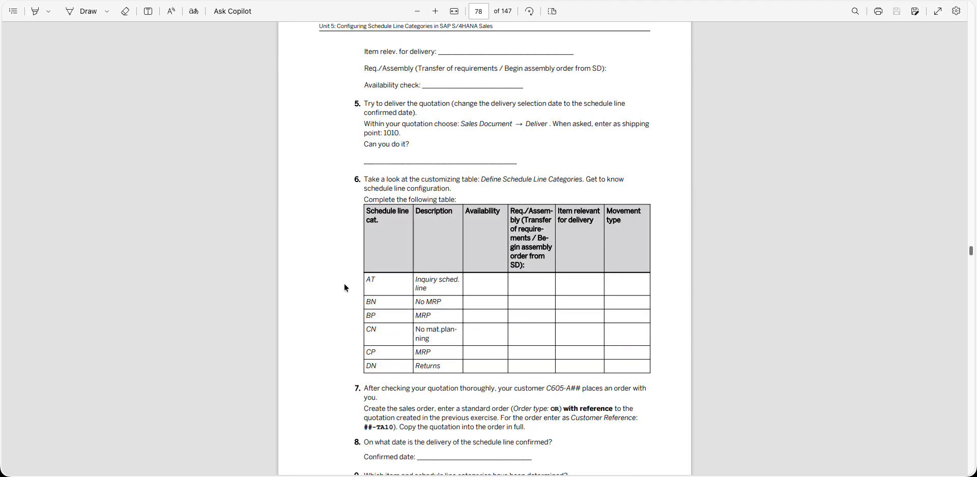
pyautogui.scroll(-15, 346, 287)
pyautogui.scroll(12, 345, 286)
pyautogui.scroll(20, 345, 284)
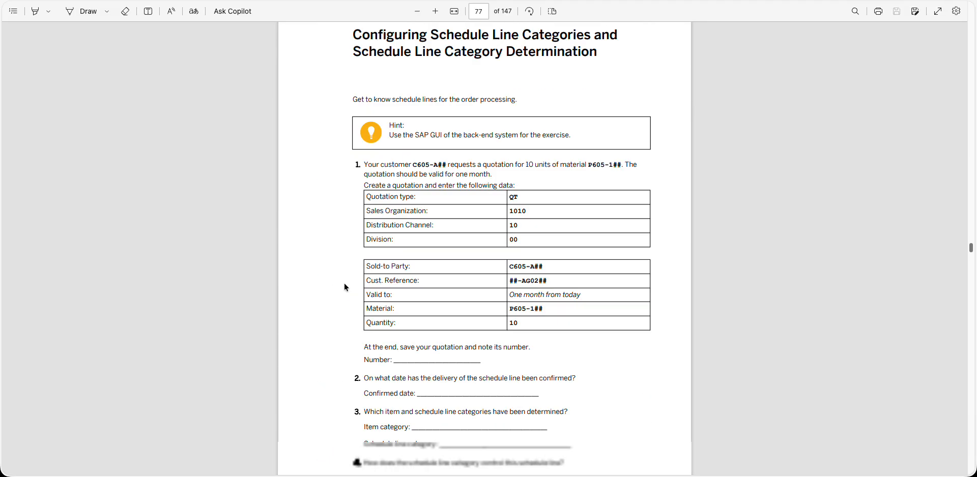
pyautogui.scroll(1, 344, 283)
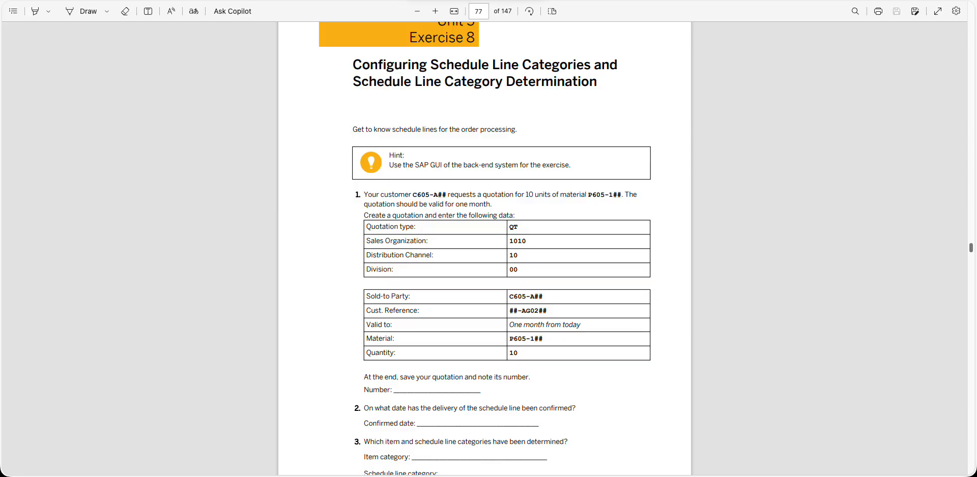
# Step: Switch to SAP and leave the standard order and the list of sales orders to reach the SAP Easy Access screen
pyautogui.hotkey('alt', 'Tab')
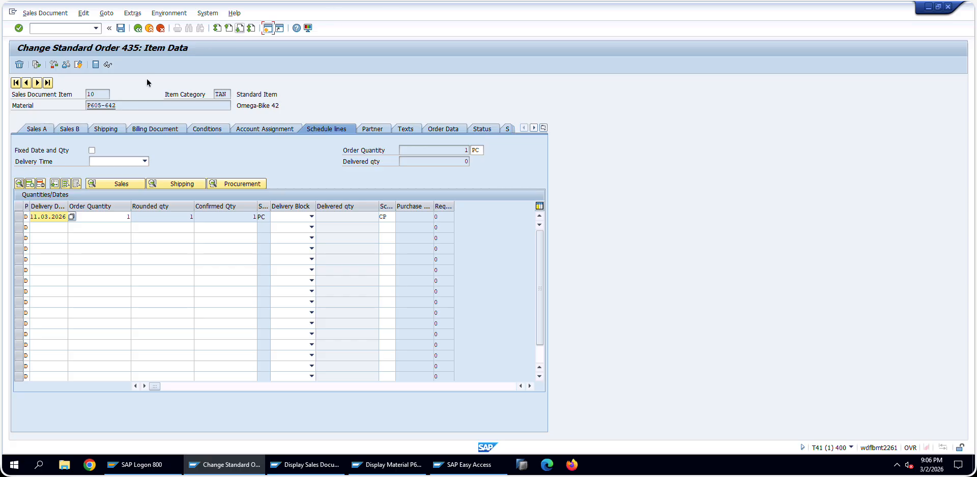
pyautogui.click(161, 28)
pyautogui.click(159, 29)
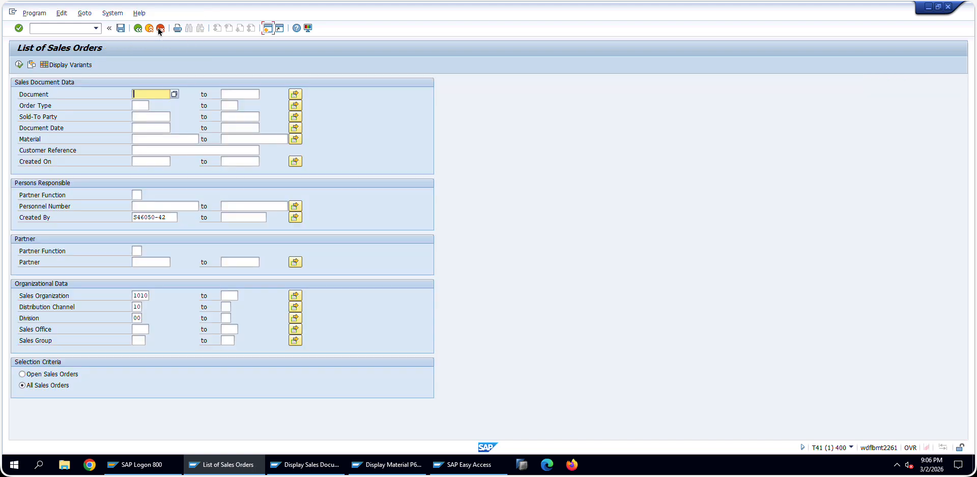
pyautogui.click(140, 29)
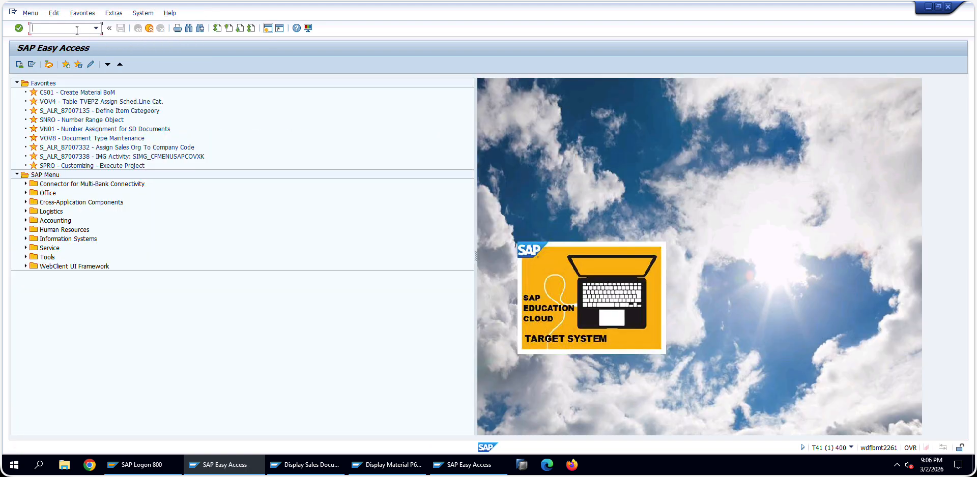
pyautogui.write('va01')
pyautogui.press('Return')
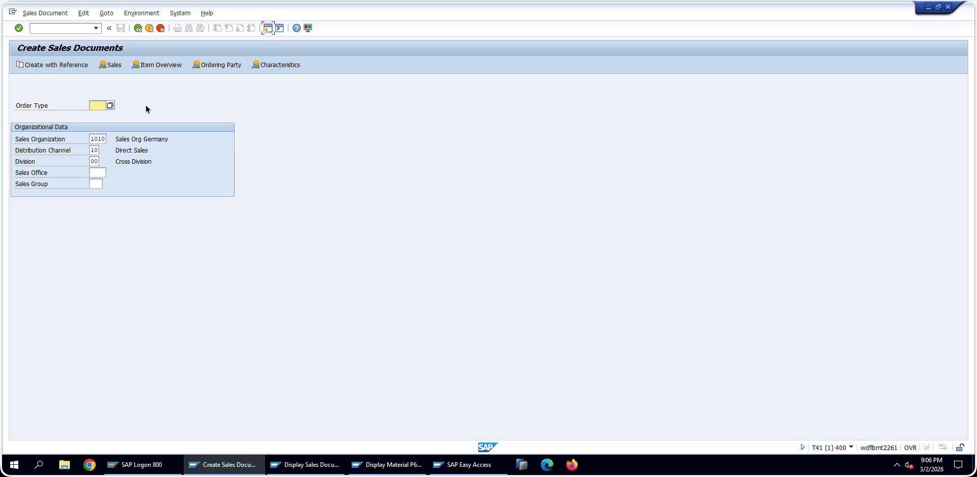
pyautogui.click(112, 106)
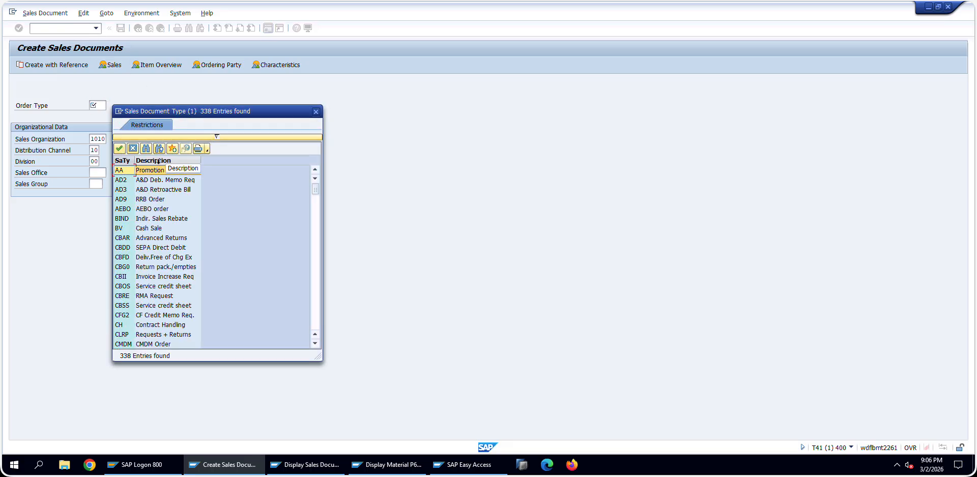
pyautogui.click(147, 150)
pyautogui.write('qt')
pyautogui.press('Return')
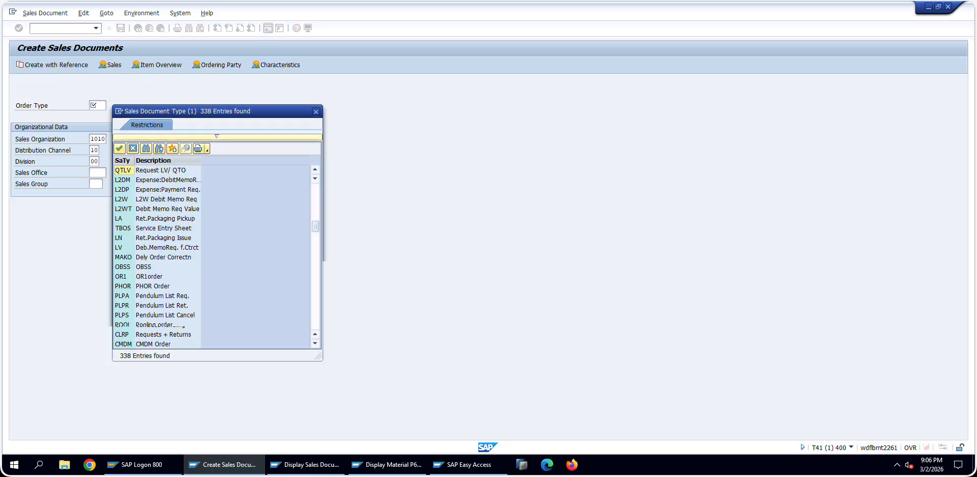
pyautogui.click(149, 151)
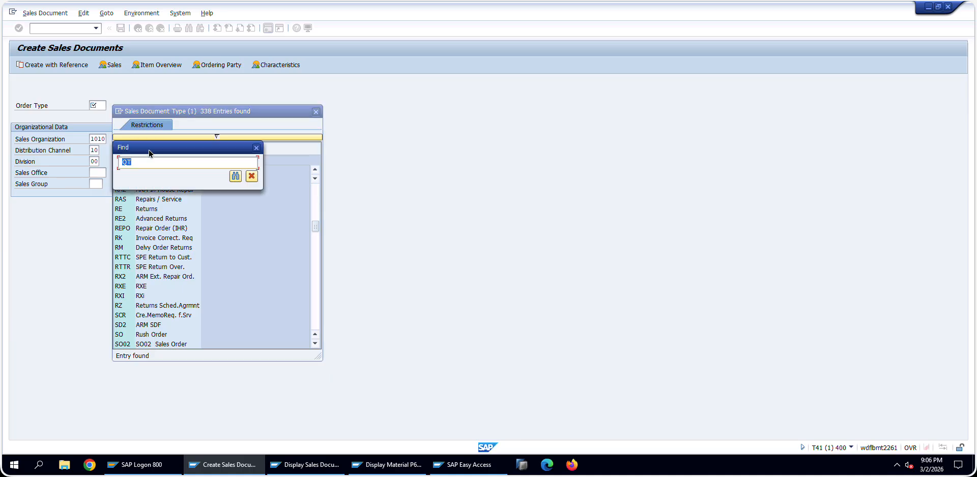
pyautogui.press('Return')
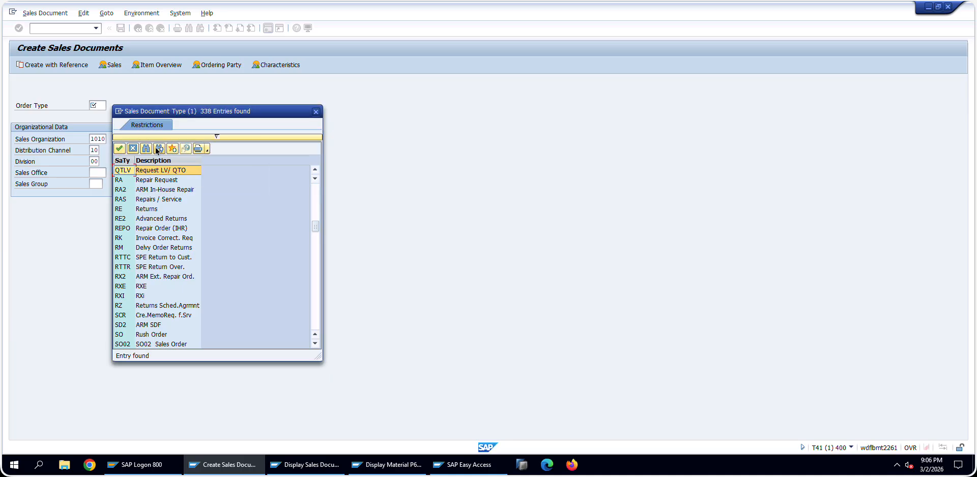
pyautogui.doubleClick(159, 151)
pyautogui.click(159, 151)
pyautogui.click(159, 151)
pyautogui.click(158, 150)
pyautogui.click(159, 151)
pyautogui.scroll(-10, 157, 237)
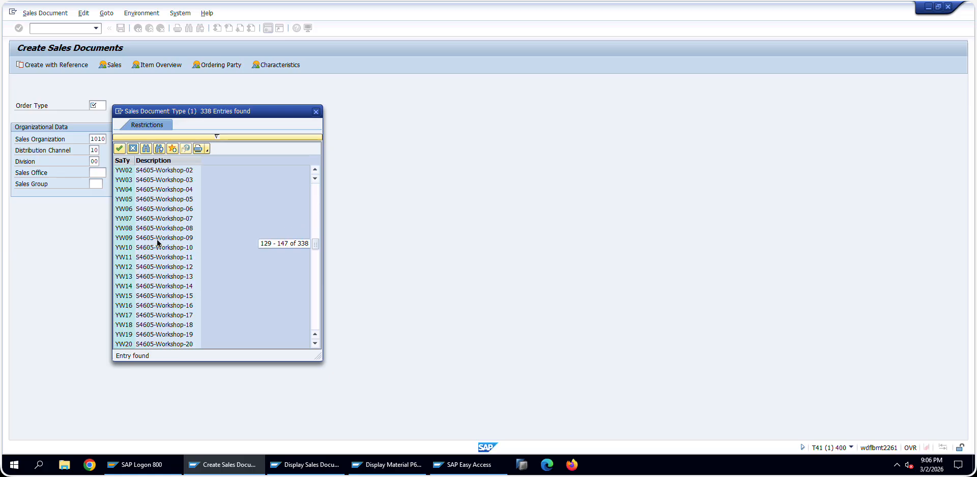
pyautogui.scroll(-20, 157, 243)
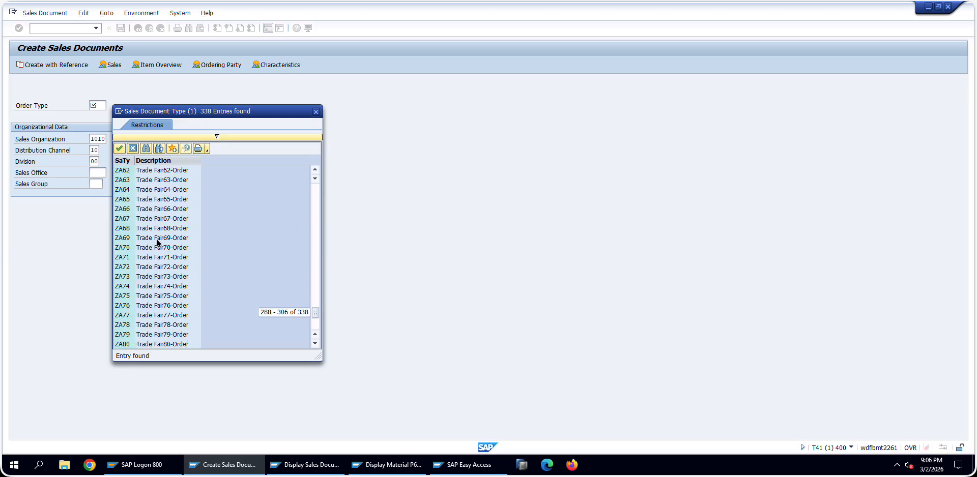
pyautogui.scroll(20, 157, 243)
pyautogui.scroll(-20, 157, 243)
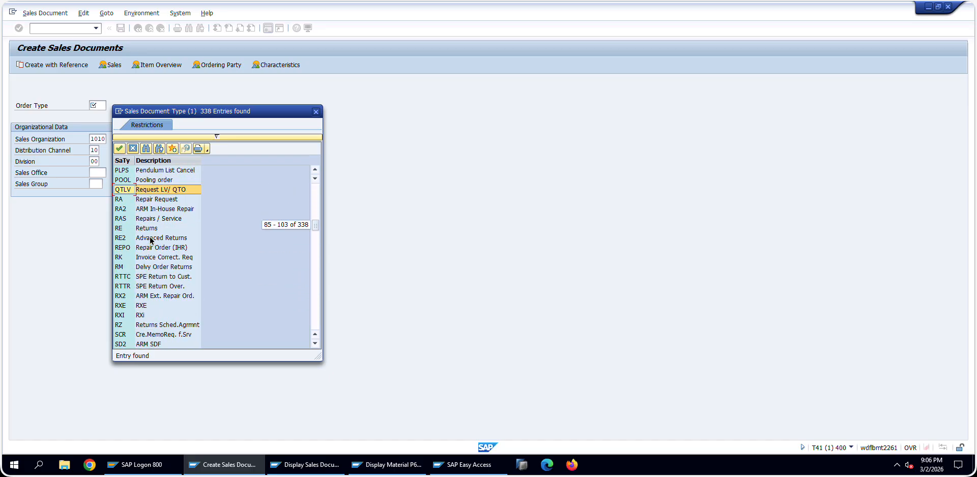
pyautogui.click(161, 248)
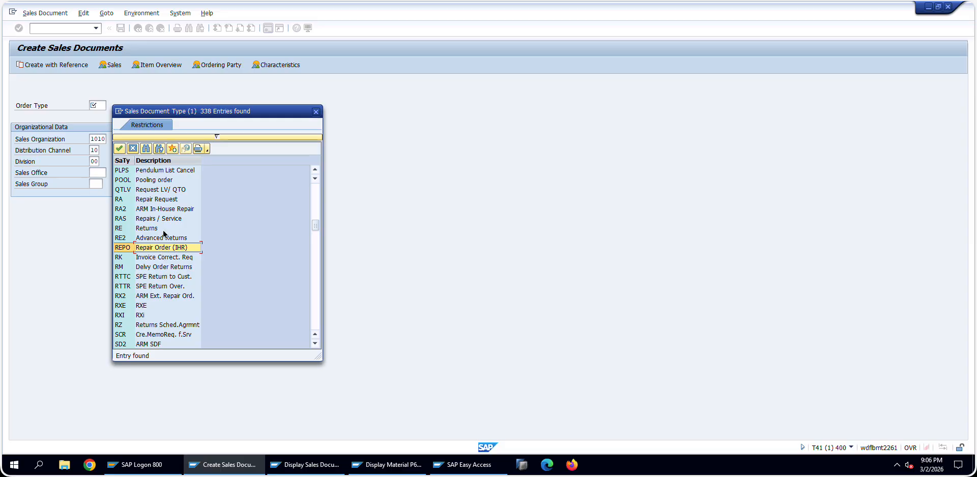
pyautogui.scroll(3, 163, 230)
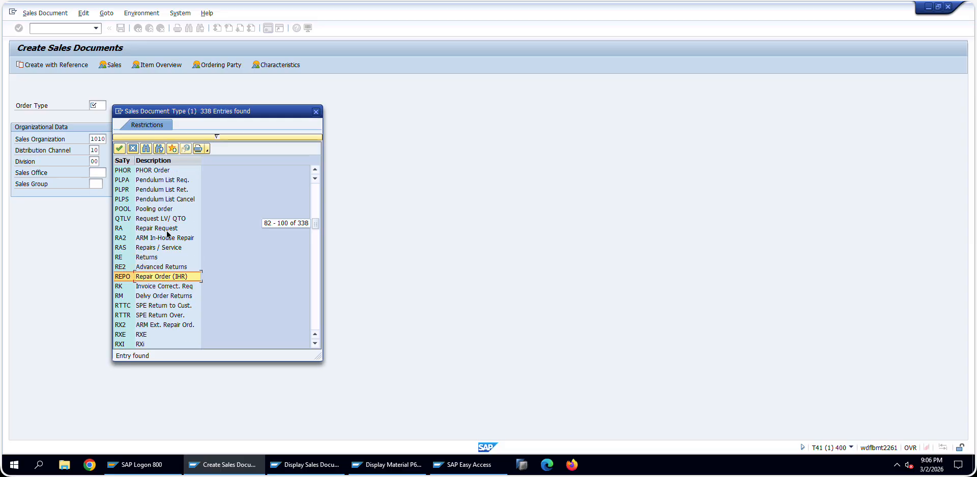
pyautogui.scroll(-8, 168, 234)
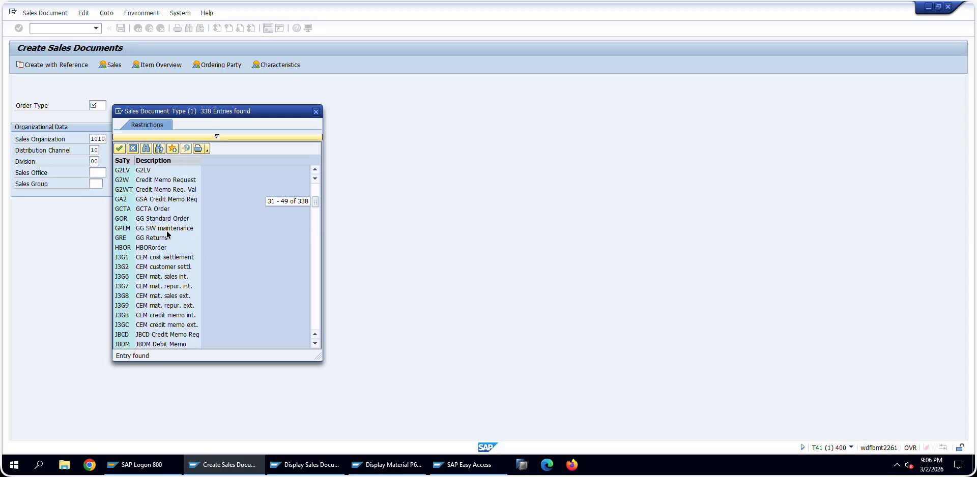
pyautogui.scroll(3, 167, 234)
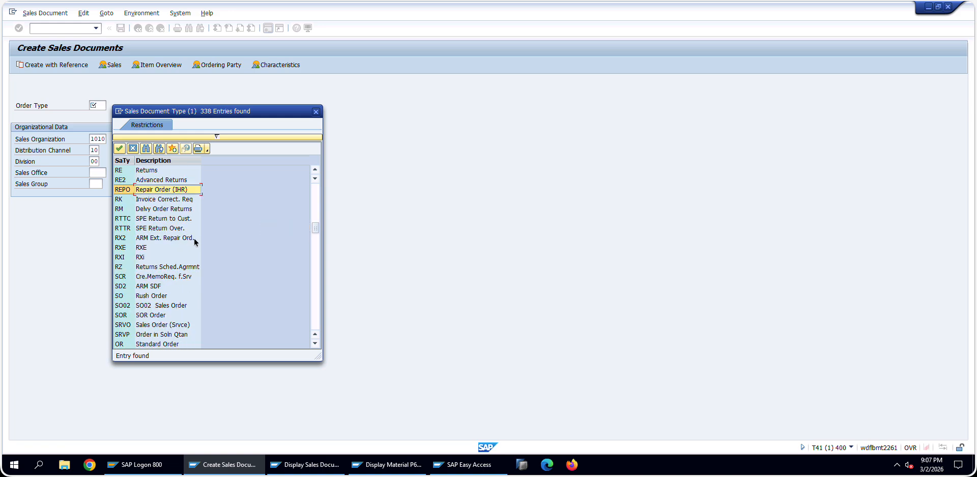
pyautogui.scroll(1, 187, 243)
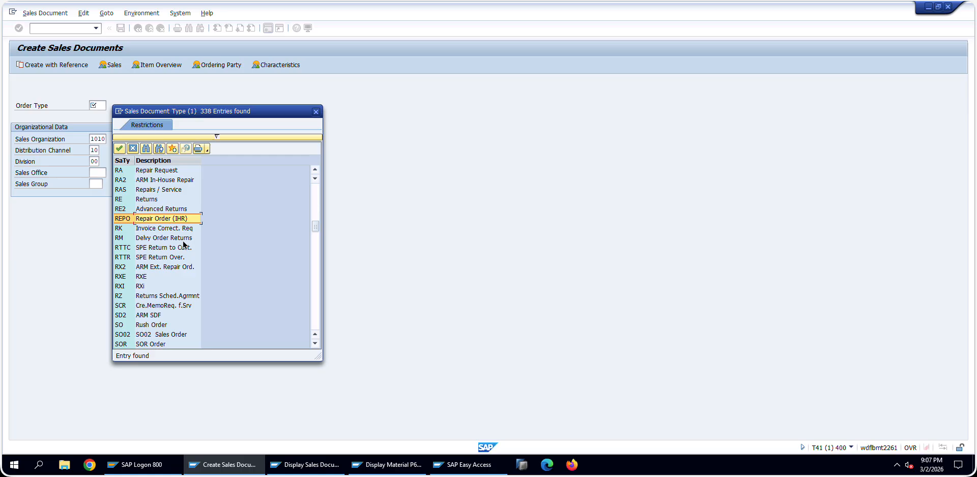
pyautogui.scroll(-3, 185, 247)
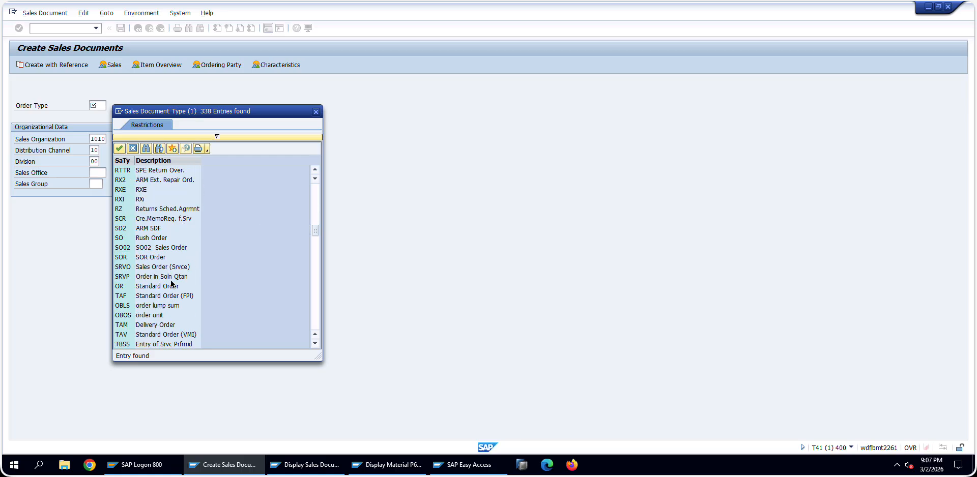
pyautogui.scroll(-6, 179, 301)
pyautogui.scroll(15, 179, 300)
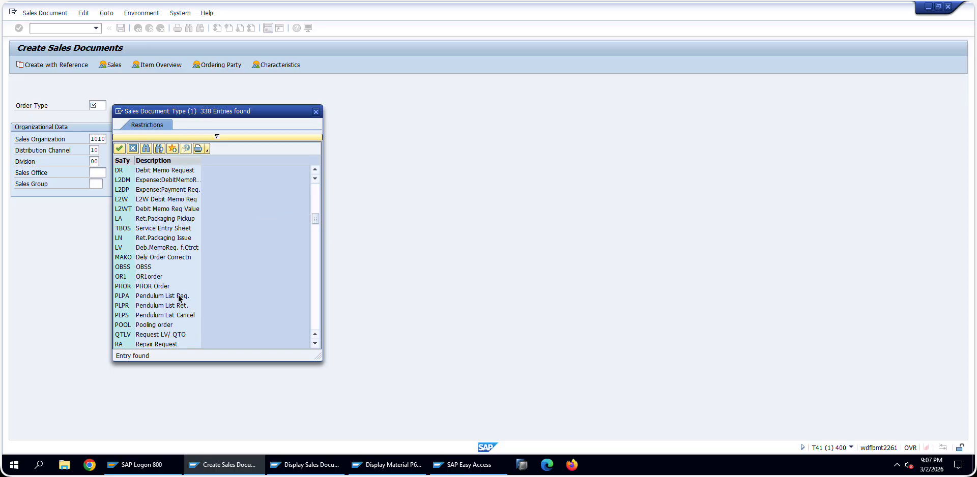
pyautogui.click(179, 334)
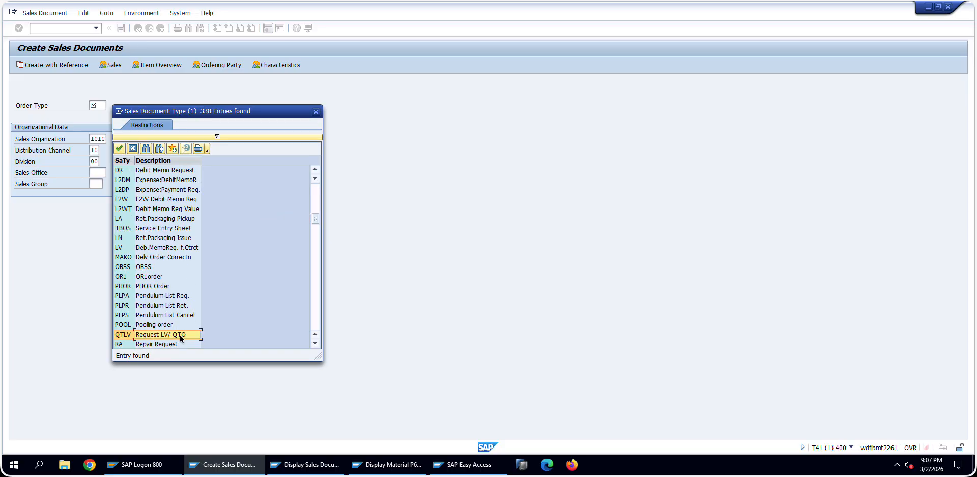
pyautogui.scroll(20, 163, 291)
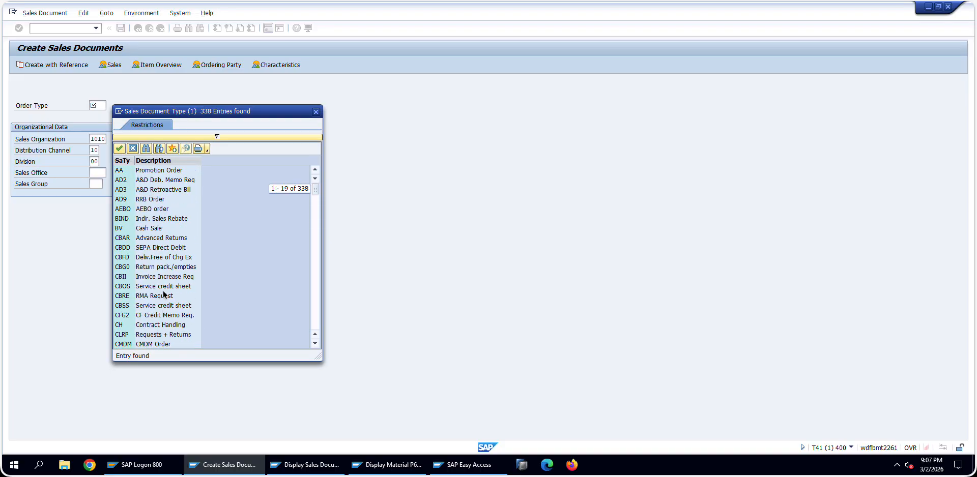
pyautogui.press('Escape')
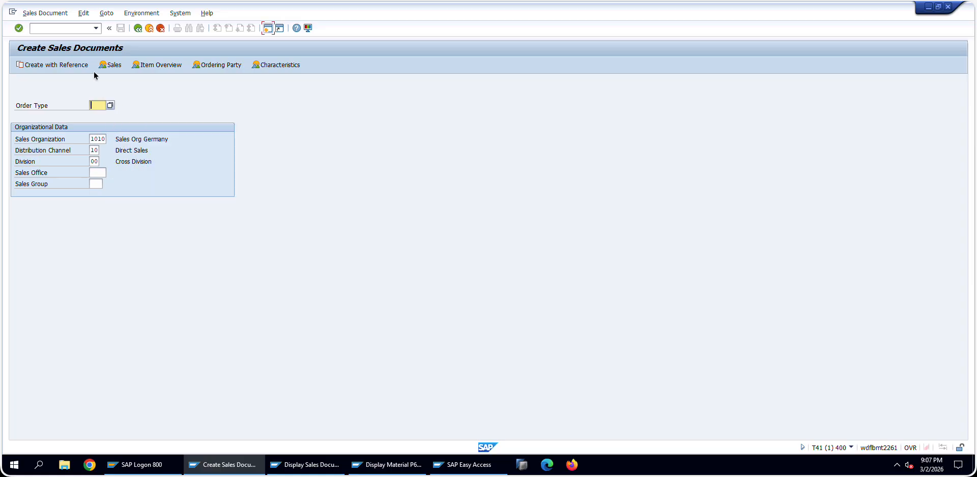
pyautogui.click(135, 28)
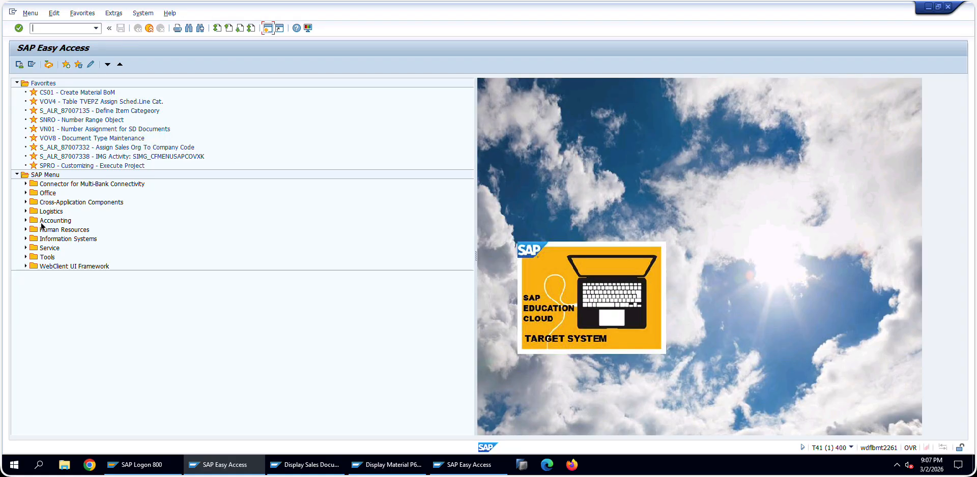
# Step: Start transaction VA21 for creating a quotation from Logistics > Sales and Distribution > Sales > Quotation
pyautogui.click(25, 214)
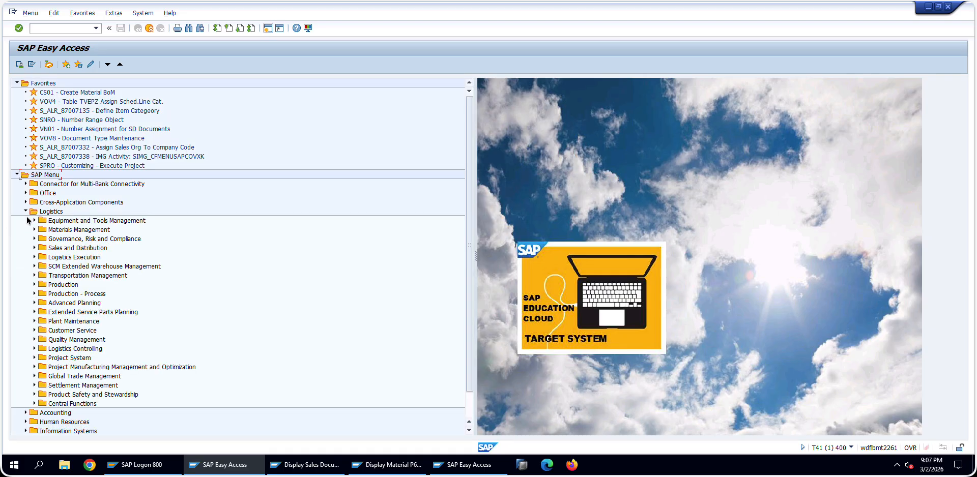
pyautogui.click(34, 249)
pyautogui.click(43, 266)
pyautogui.click(52, 284)
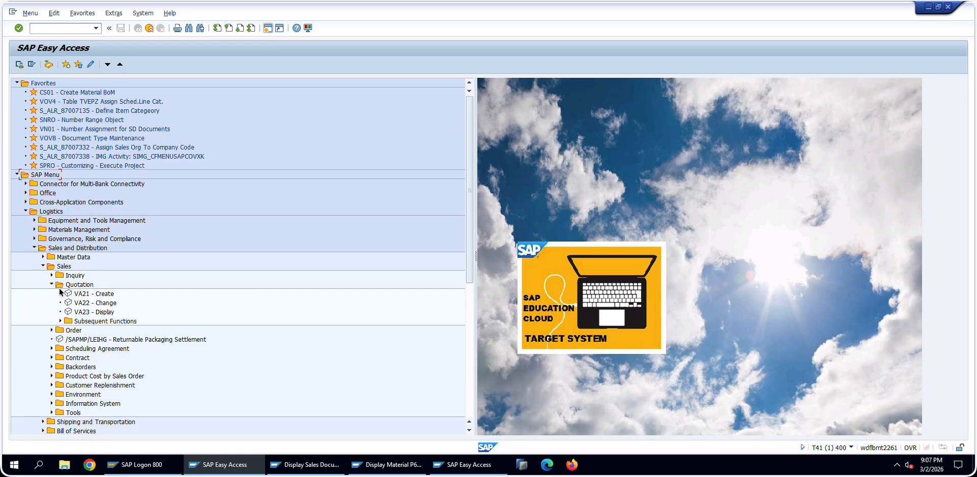
pyautogui.click(92, 296)
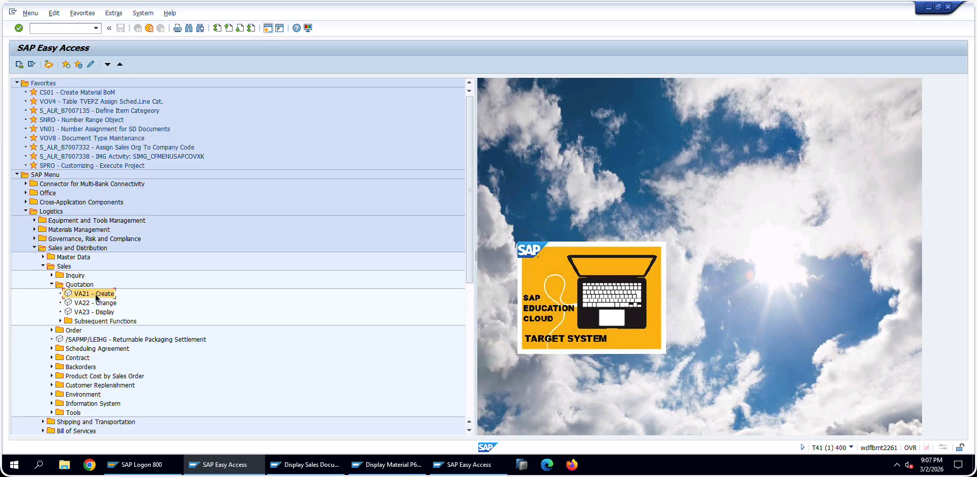
pyautogui.doubleClick(97, 295)
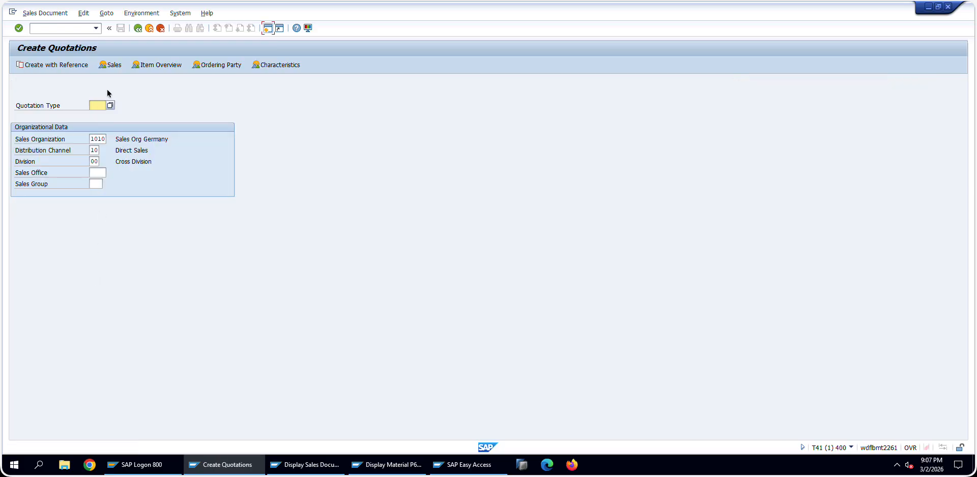
# Step: Choose QT (Quotation) from the available quotation types, and switch to the exercise PDF for the quotation data
pyautogui.click(109, 104)
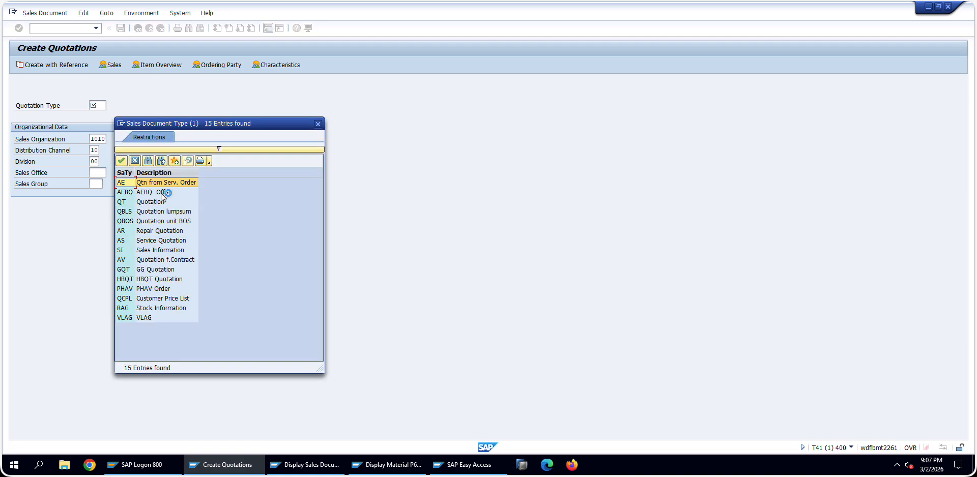
pyautogui.click(170, 200)
pyautogui.doubleClick(169, 200)
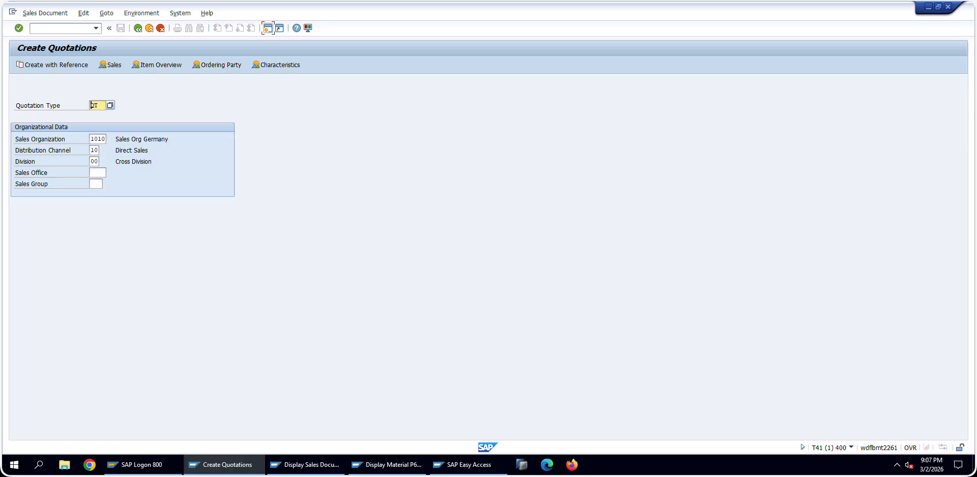
pyautogui.hotkey('alt', 'Tab')
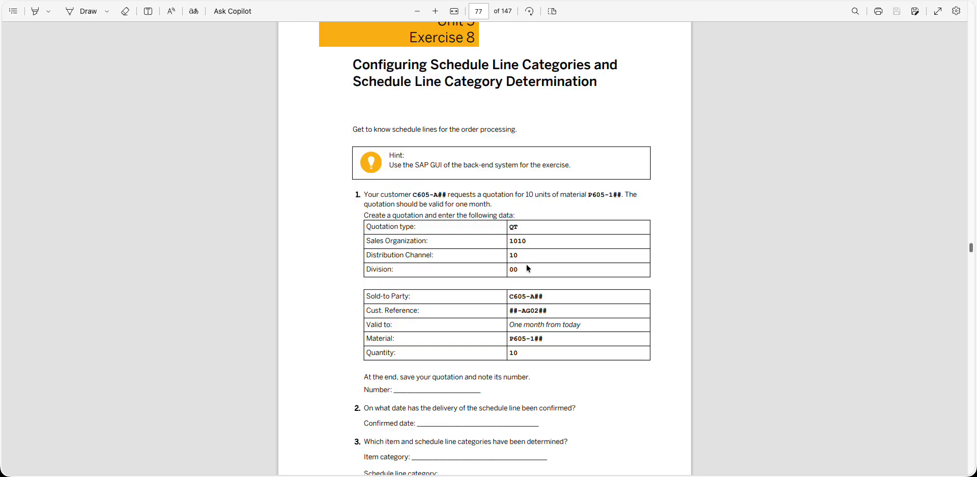
# Step: Look up the sold-to party in the exercise, continue to the quotation overview, and enter that customer number with 42 for the placeholder
pyautogui.moveTo(542, 296); pyautogui.dragTo(509, 296)
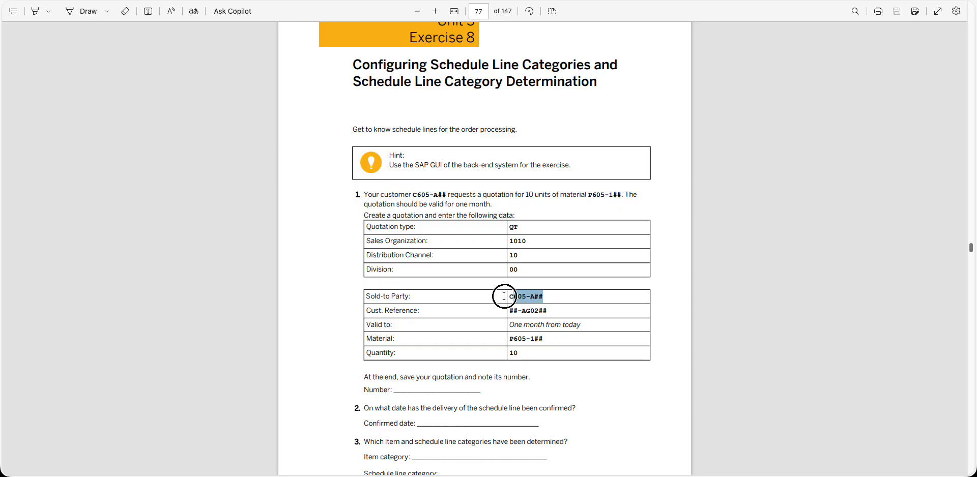
pyautogui.hotkey('alt', 'Tab')
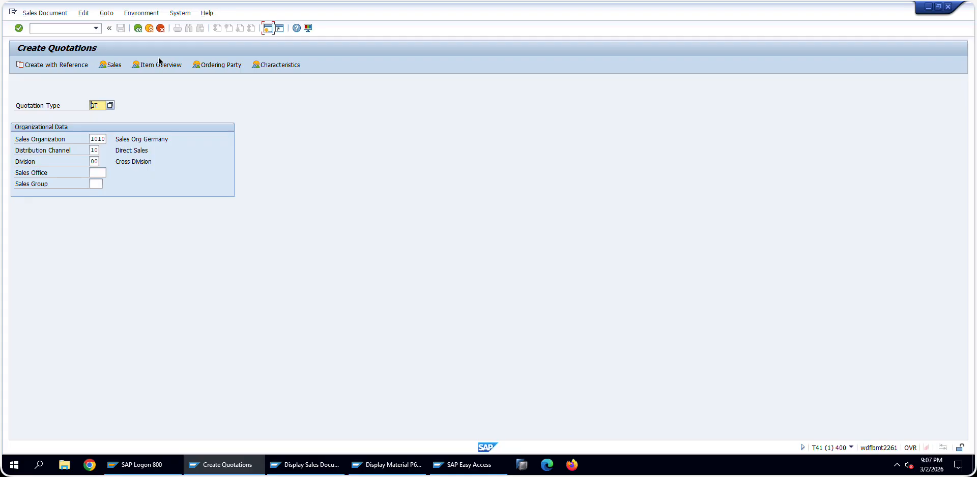
pyautogui.press('Return')
pyautogui.write('c')
pyautogui.click(102, 111)
pyautogui.click(102, 114)
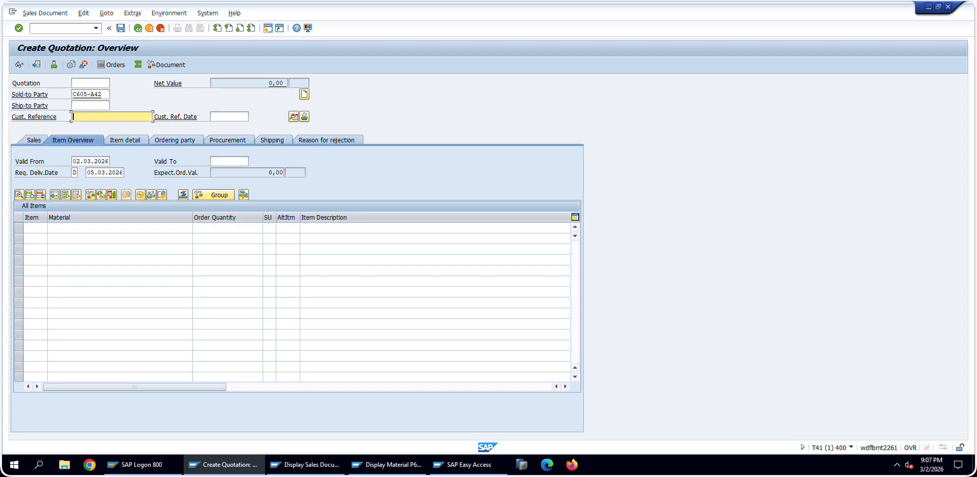
# Step: Copy the customer reference from the exercise into the quotation, replace both ## placeholders with 42, and confirm the header data
pyautogui.hotkey('alt', 'Tab')
pyautogui.moveTo(547, 311); pyautogui.dragTo(504, 311)
pyautogui.hotkey('ctrl', 'c')
pyautogui.hotkey('alt', 'Tab')
pyautogui.hotkey('ctrl', 'v')
pyautogui.write('42')
pyautogui.write('42')
pyautogui.press('Return')
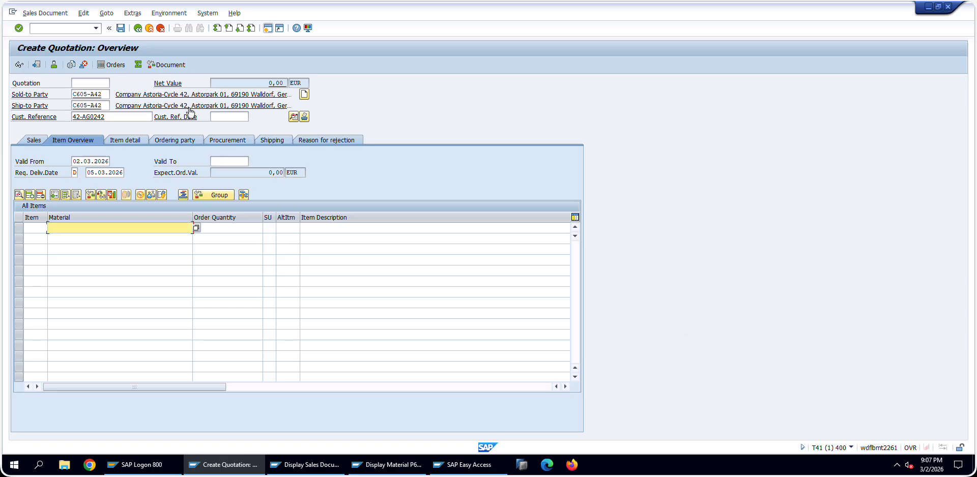
# Step: Check the material in the exercise PDF, and enter P605-Y42 as the material of the first quotation item
pyautogui.hotkey('alt', 'Tab')
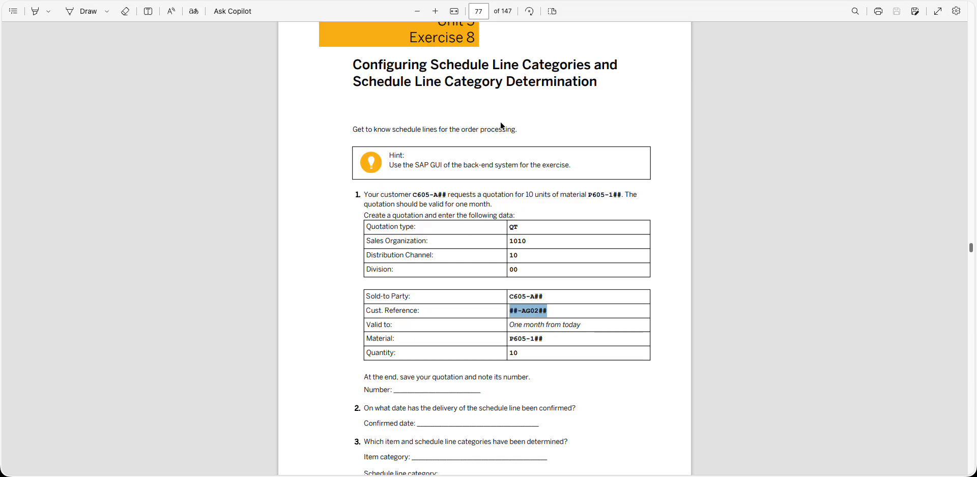
pyautogui.moveTo(543, 340); pyautogui.dragTo(504, 342)
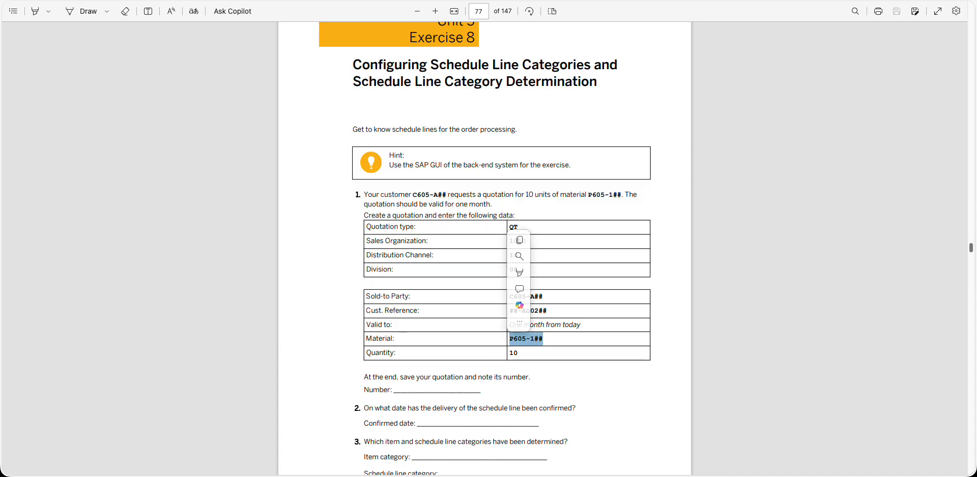
pyautogui.hotkey('ctrl', 'c')
pyautogui.hotkey('alt', 'Tab')
pyautogui.click(49, 228)
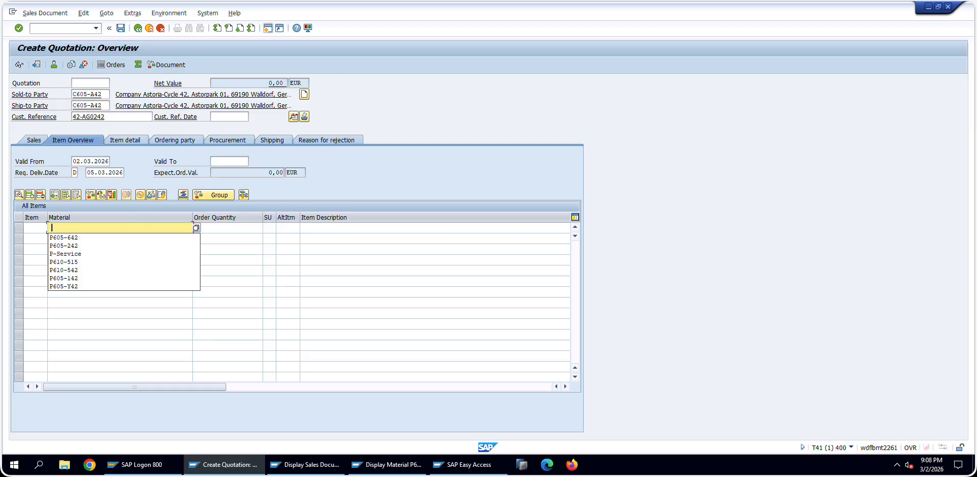
pyautogui.press('Down')
pyautogui.press('Down')
pyautogui.press('Down')
pyautogui.press('Down')
pyautogui.press('Down')
pyautogui.press('Down')
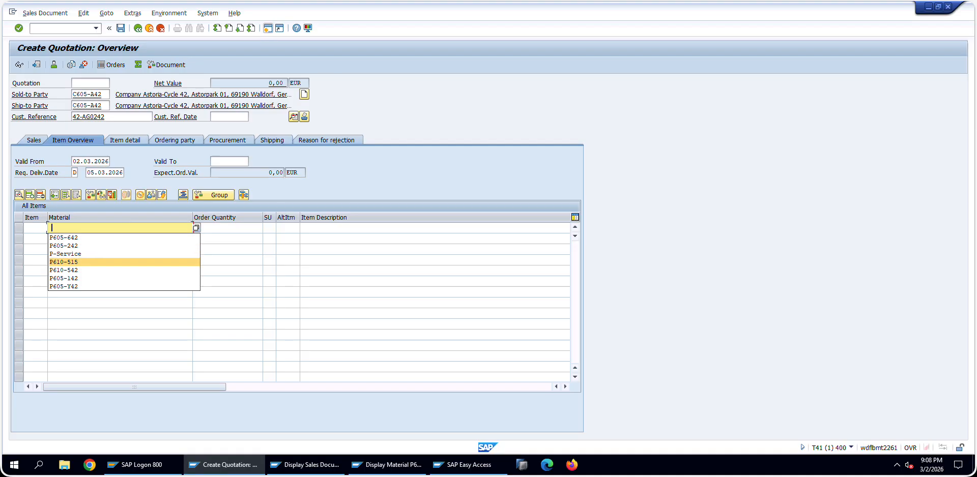
pyautogui.press('Return')
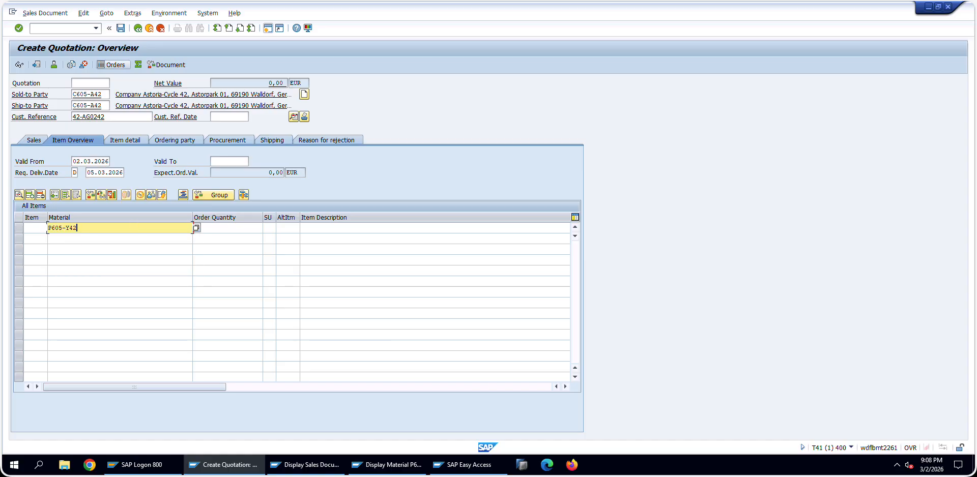
# Step: Check the requested quantity in the exercise and set the order quantity of item P605-Y42 to 10
pyautogui.hotkey('alt', 'Tab')
pyautogui.hotkey('alt', 'Tab')
pyautogui.click(234, 227)
pyautogui.write('10')
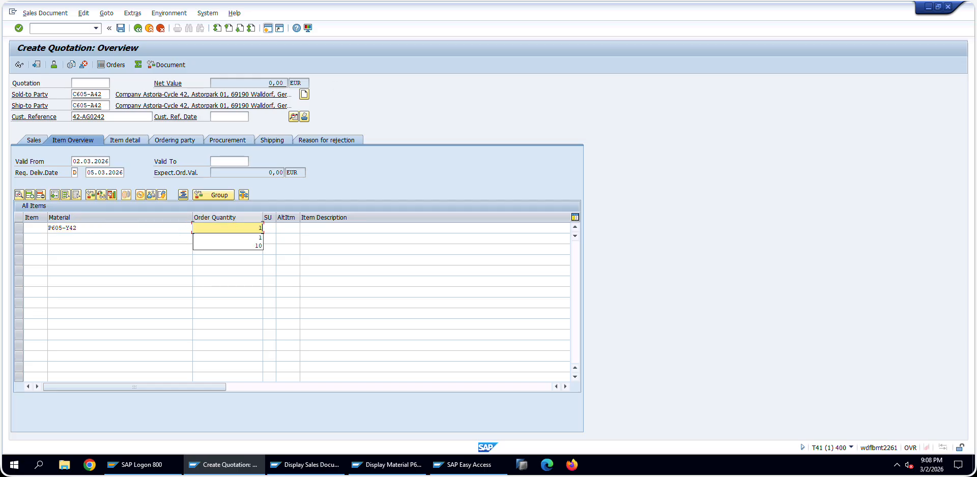
# Step: Set the quotation's Valid To date to 02.04.2026 using the calendar, and confirm the entries
pyautogui.click(239, 162)
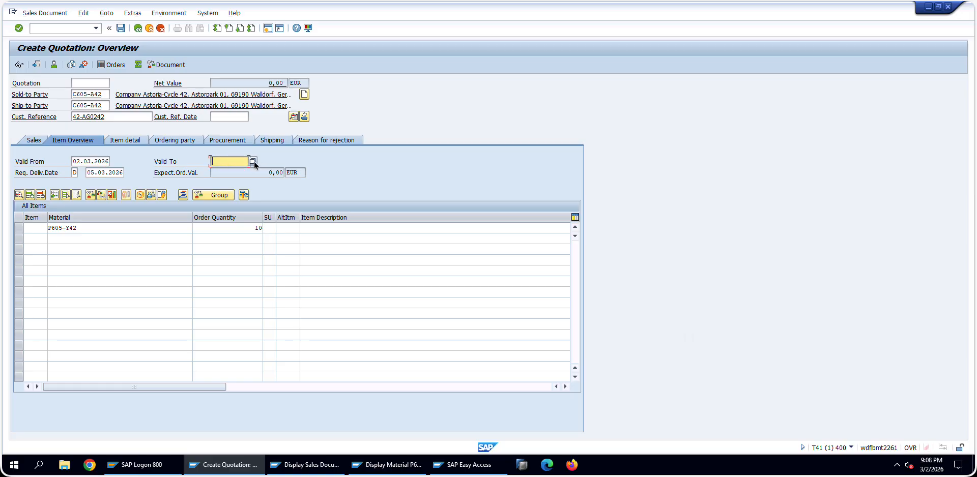
pyautogui.click(254, 160)
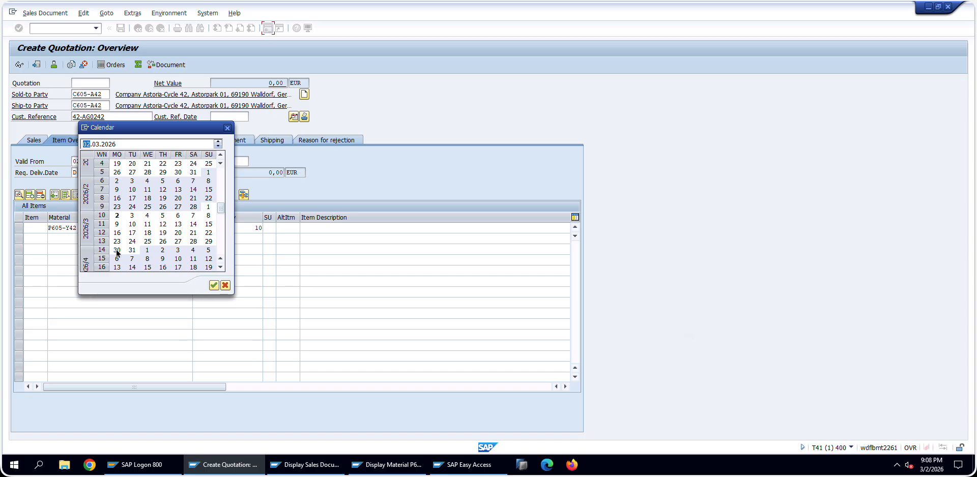
pyautogui.doubleClick(163, 250)
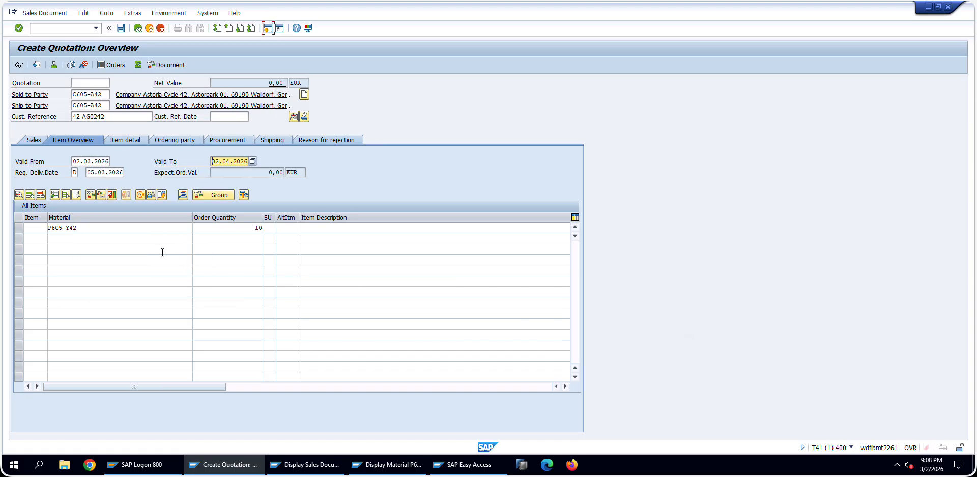
pyautogui.press('Return')
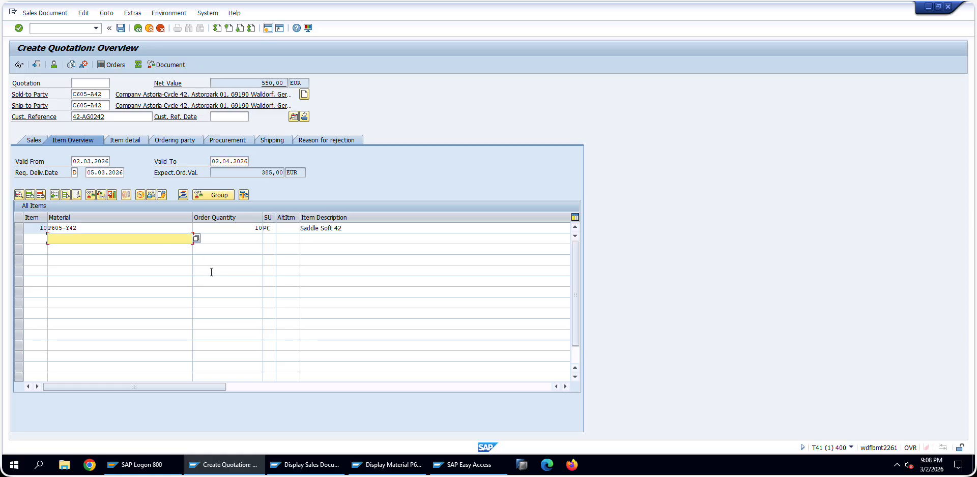
# Step: Check the quotation's net value, and open the details of item P605-Y42 to examine its item category
pyautogui.moveTo(258, 83); pyautogui.dragTo(287, 83)
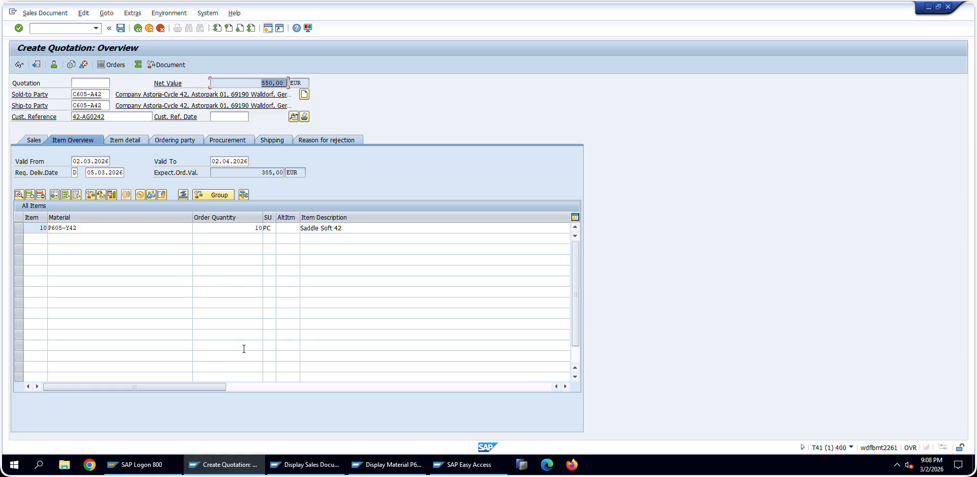
pyautogui.moveTo(213, 386); pyautogui.dragTo(157, 382)
pyautogui.doubleClick(86, 228)
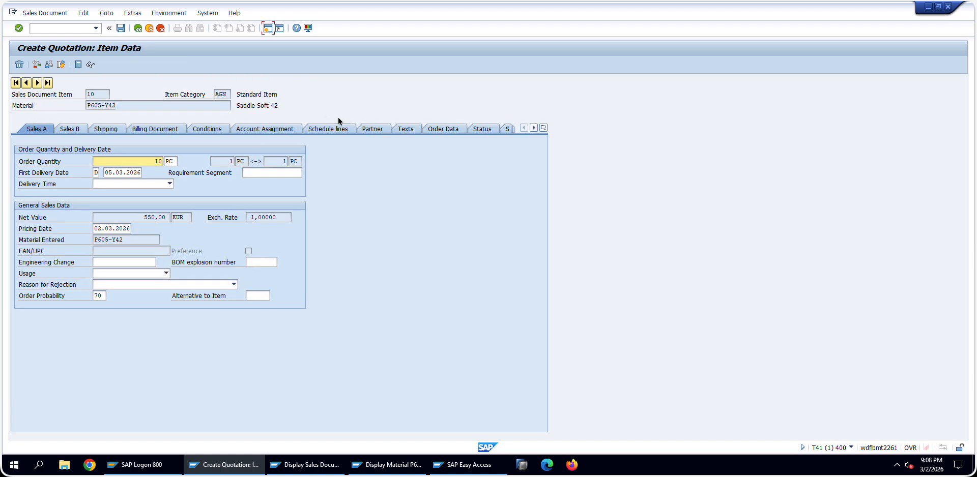
pyautogui.doubleClick(227, 94)
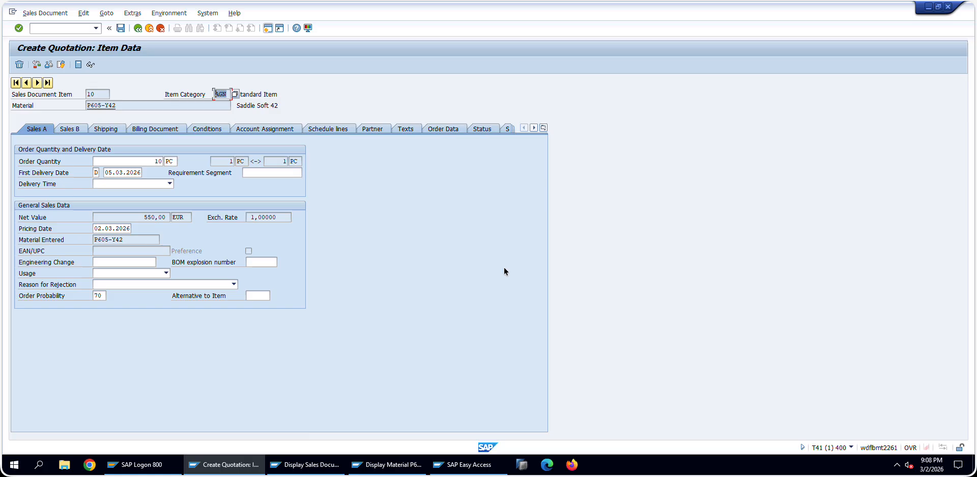
# Step: Close the Display Sales Documents session and switch to the session showing SAP Easy Access
pyautogui.click(307, 464)
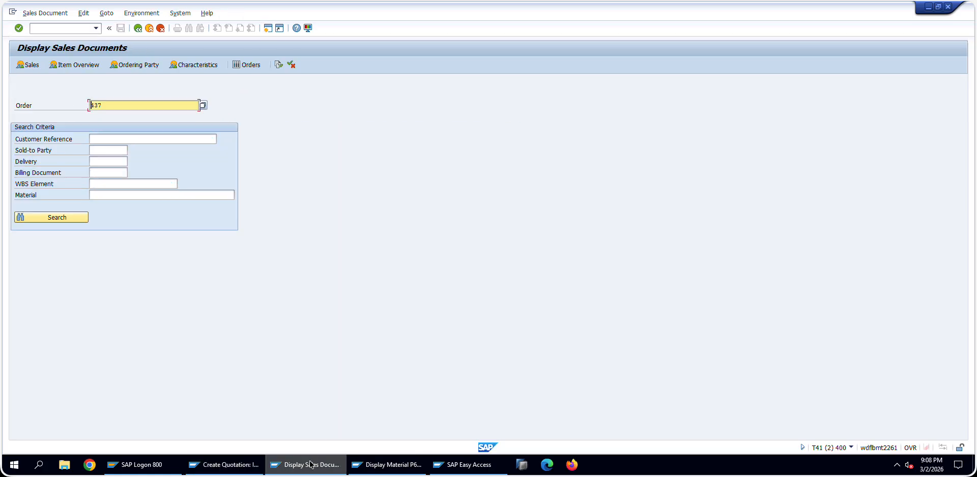
pyautogui.click(947, 7)
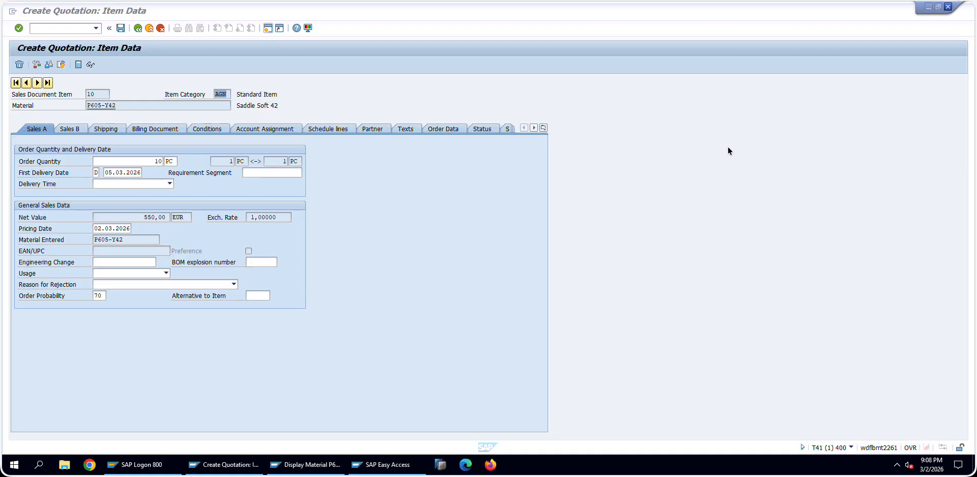
pyautogui.click(305, 464)
pyautogui.click(382, 465)
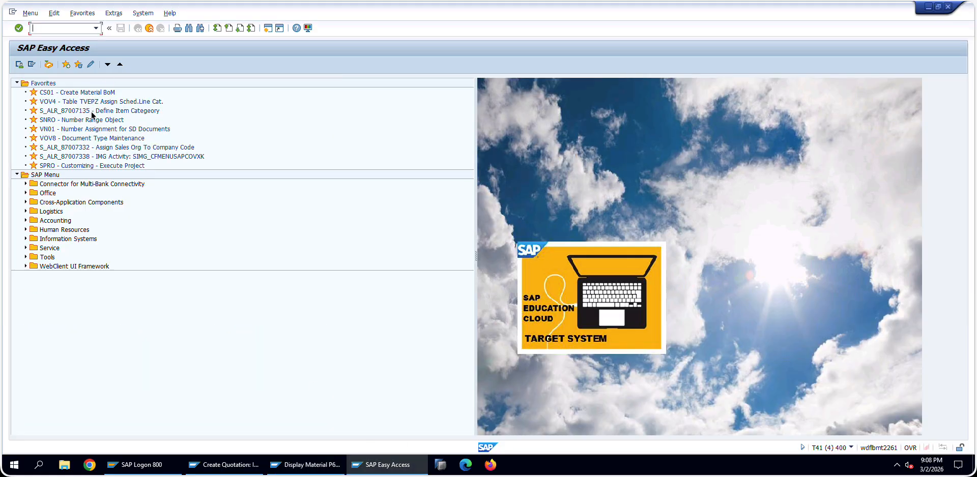
pyautogui.click(92, 101)
pyautogui.click(80, 28)
pyautogui.write('vov7')
pyautogui.press('Return')
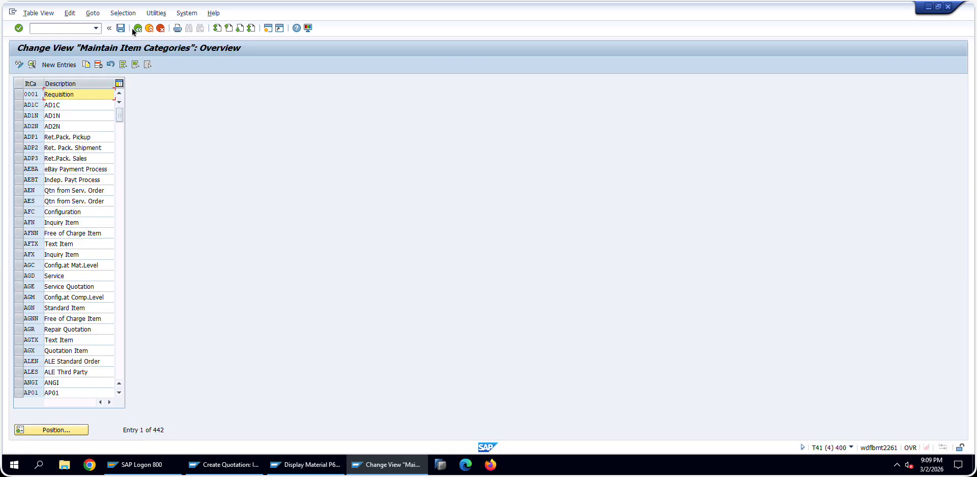
pyautogui.click(140, 27)
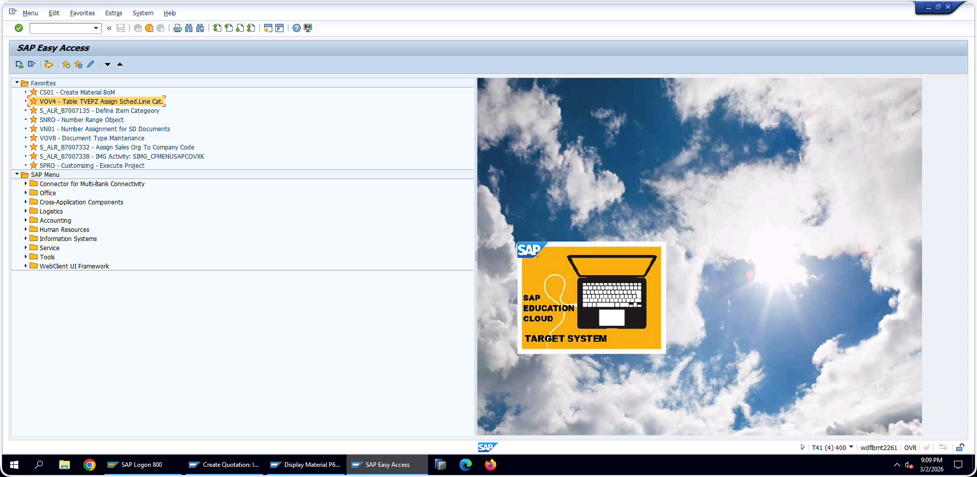
# Step: Look up the item category determination transaction in the Excel sheet, and start VOV4 from the SAP favorites
pyautogui.press('super+Tab')
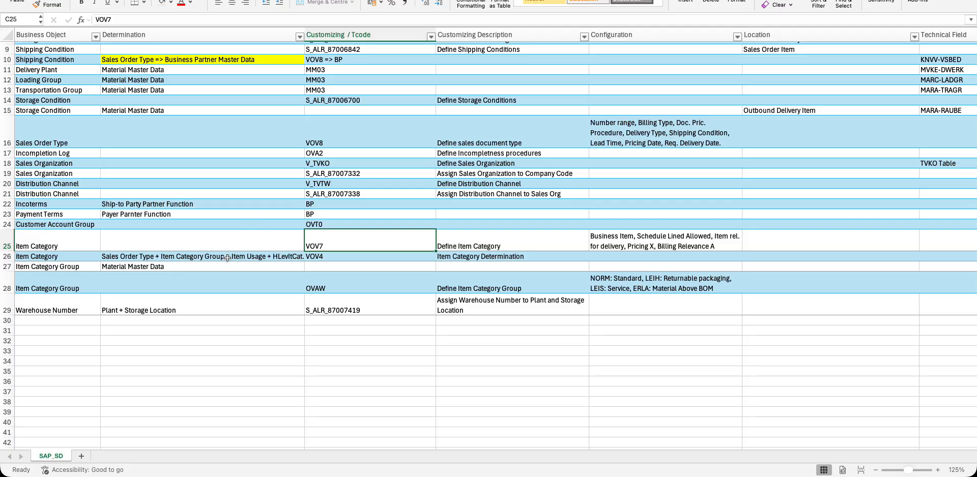
pyautogui.click(336, 257)
pyautogui.press('super+c')
pyautogui.press('super+Tab')
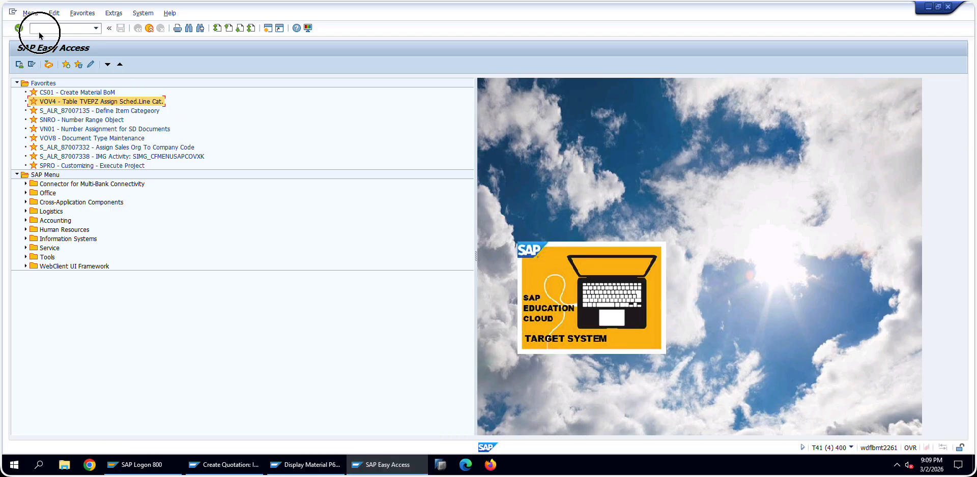
pyautogui.doubleClick(77, 102)
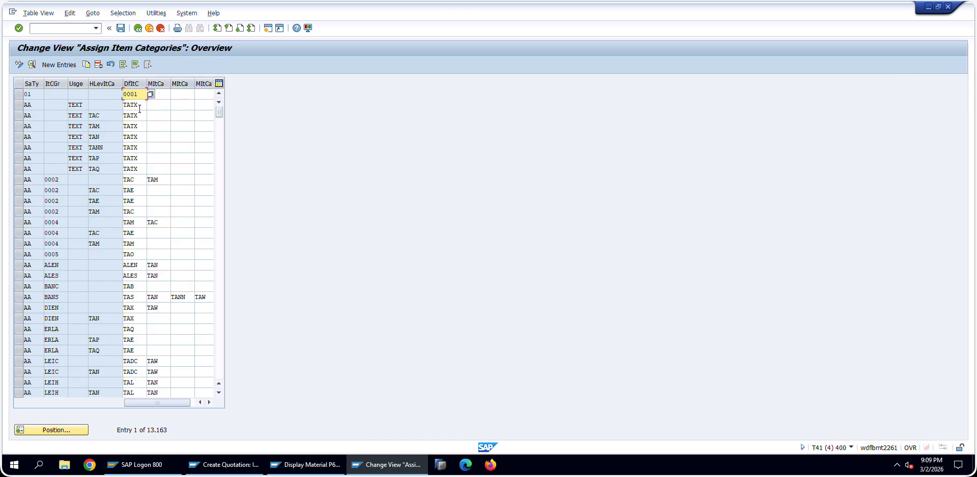
# Step: Find the item category assignment for sales document type QT and item category group NORM, and check its default item category
pyautogui.click(66, 432)
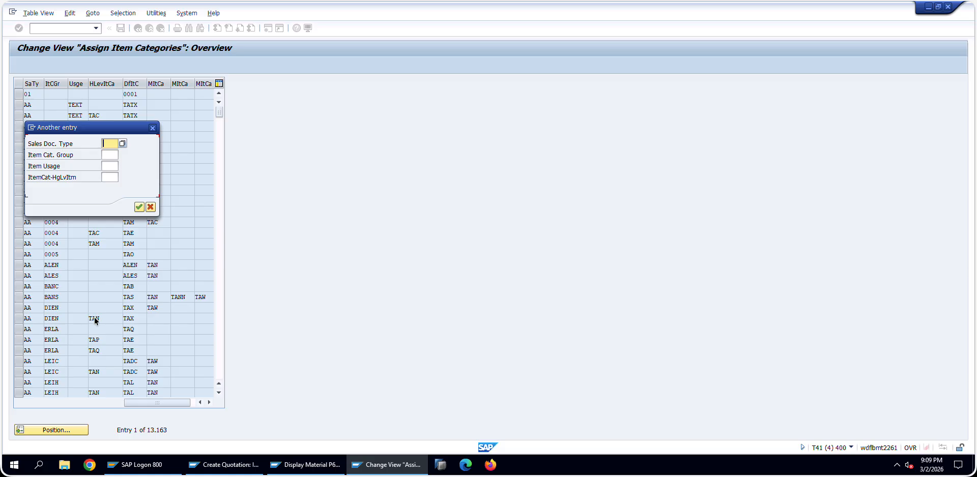
pyautogui.write('QT')
pyautogui.press('Tab')
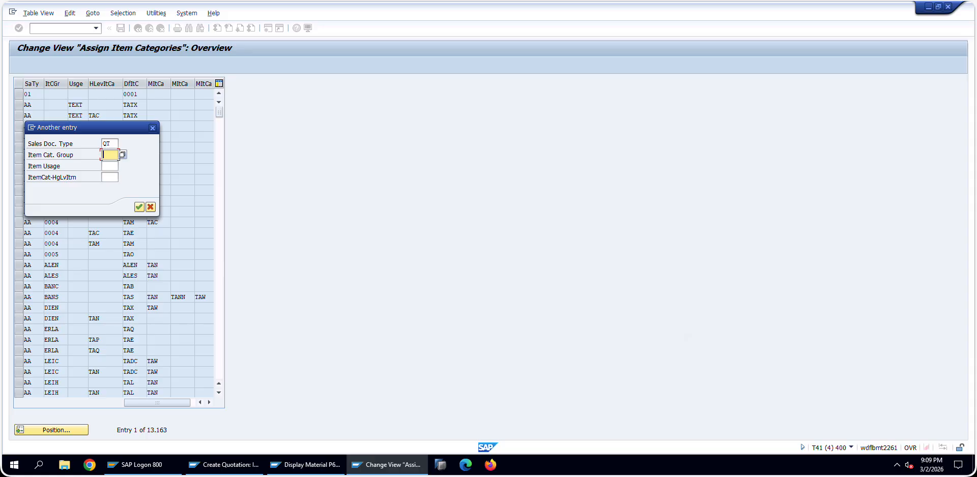
pyautogui.write('NORM')
pyautogui.press('Tab')
pyautogui.press('Return')
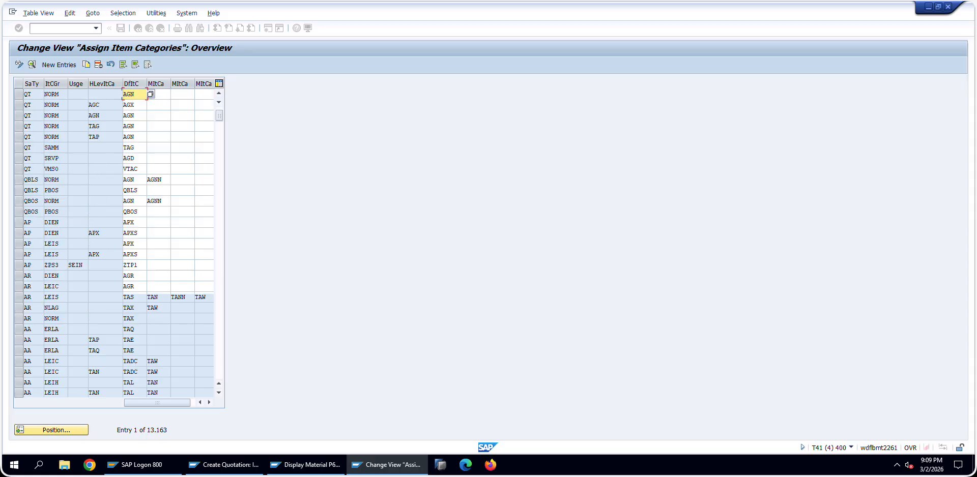
pyautogui.click(132, 94)
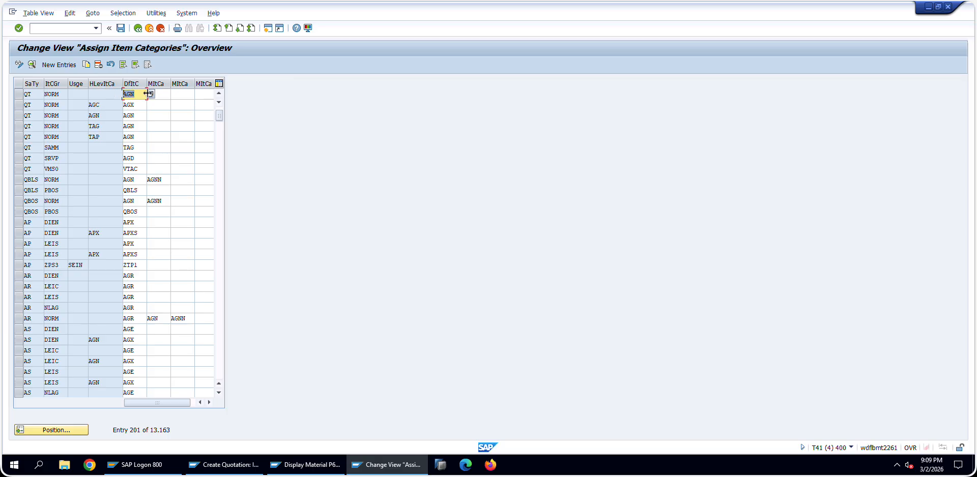
pyautogui.press('Home')
pyautogui.click(315, 465)
pyautogui.click(322, 464)
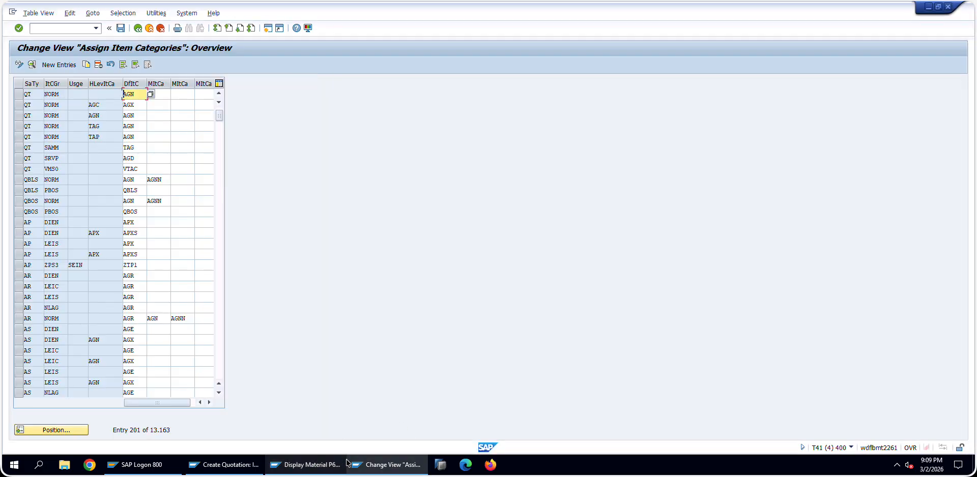
pyautogui.click(364, 464)
pyautogui.click(378, 459)
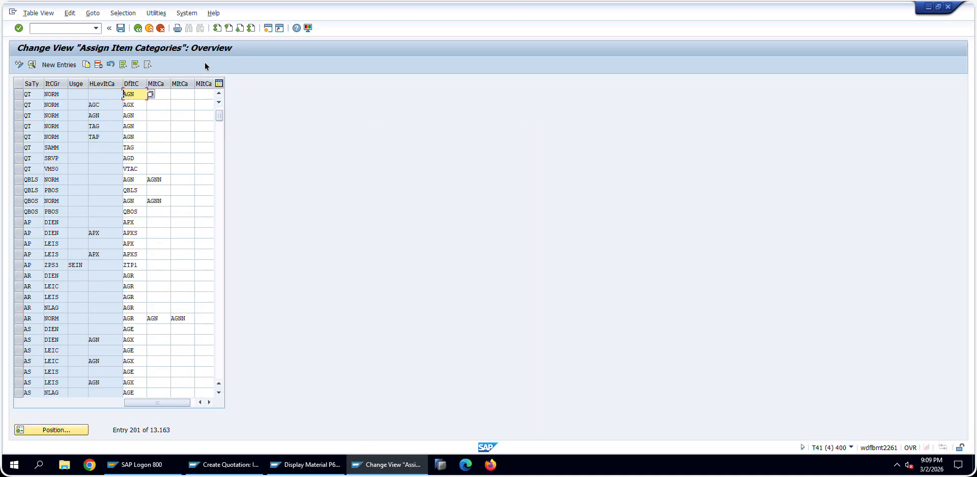
# Step: Open a new SAP session and add transaction VOV7 to the Favorites folder
pyautogui.click(268, 28)
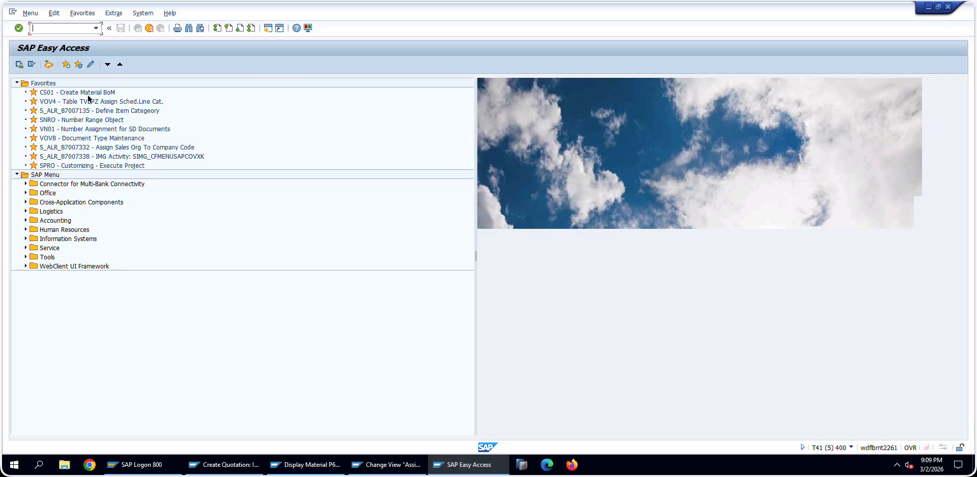
pyautogui.rightClick(44, 82)
pyautogui.click(78, 123)
pyautogui.write('VOV8')
pyautogui.press('BackSpace')
pyautogui.write('7')
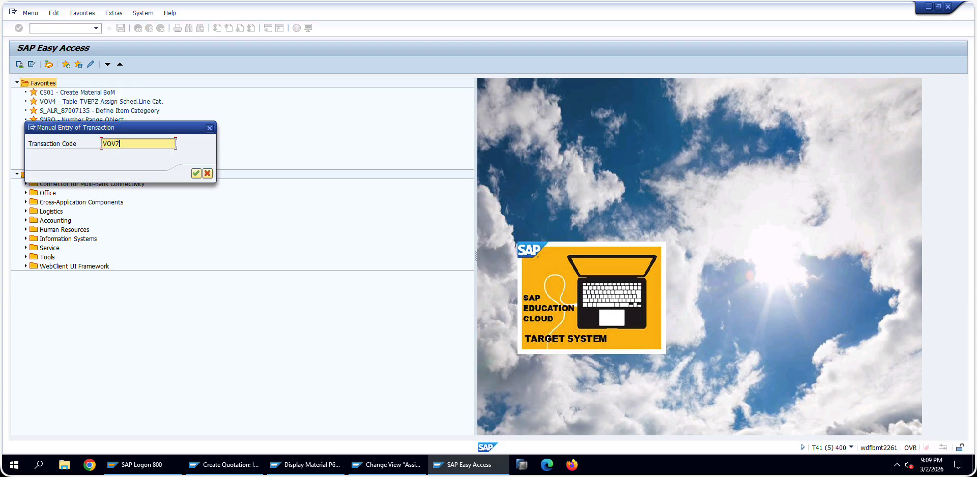
pyautogui.press('Return')
# Step: Start VOV7 from the favorites, locate item category AGN in the list, and open its details
pyautogui.doubleClick(74, 93)
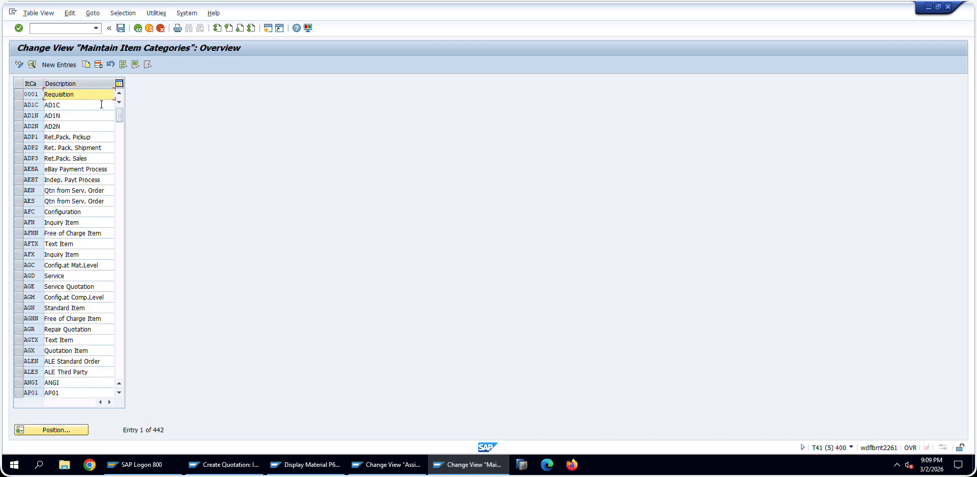
pyautogui.click(80, 428)
pyautogui.press('Return')
pyautogui.write('AGN')
pyautogui.press('BackSpace')
pyautogui.press('BackSpace')
pyautogui.press('BackSpace')
pyautogui.click(77, 430)
pyautogui.write('AGN')
pyautogui.press('Return')
pyautogui.doubleClick(57, 95)
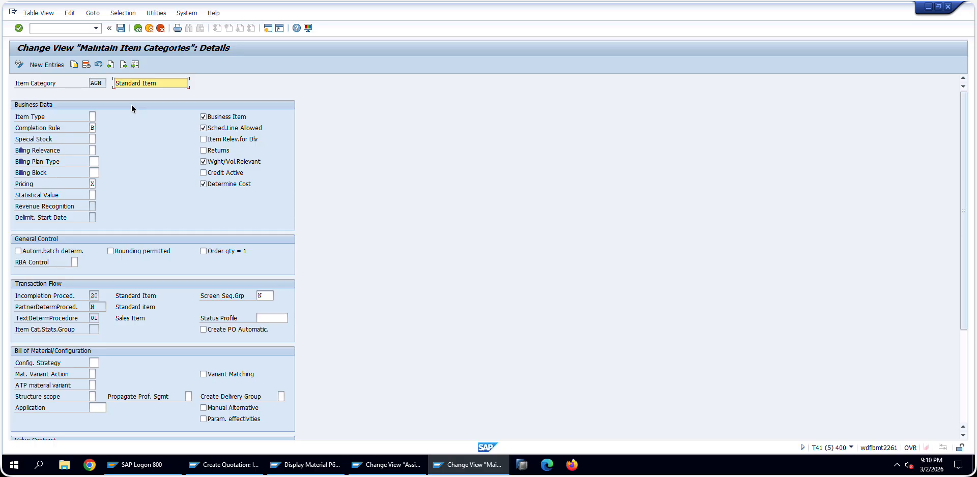
# Step: Review the available completion rules for item category AGN, check rule B, and close the list without changing it
pyautogui.click(94, 128)
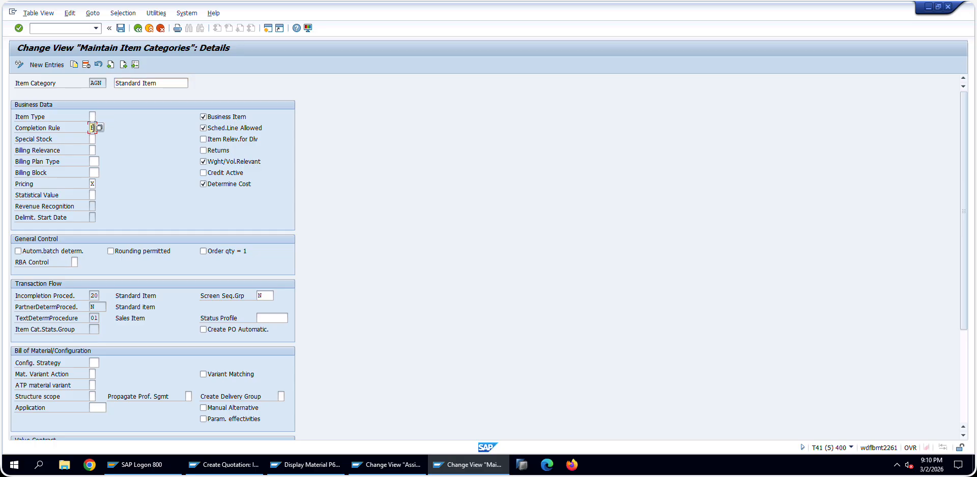
pyautogui.click(100, 127)
pyautogui.click(219, 134)
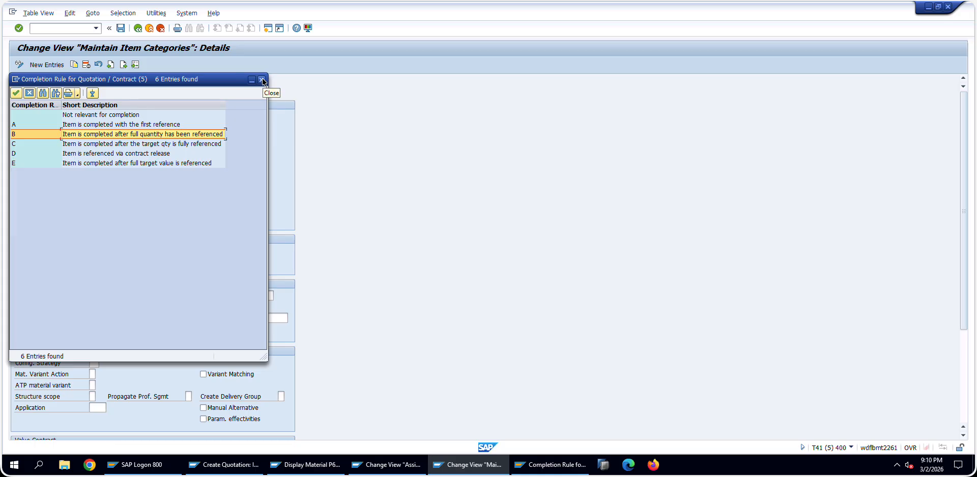
pyautogui.click(262, 80)
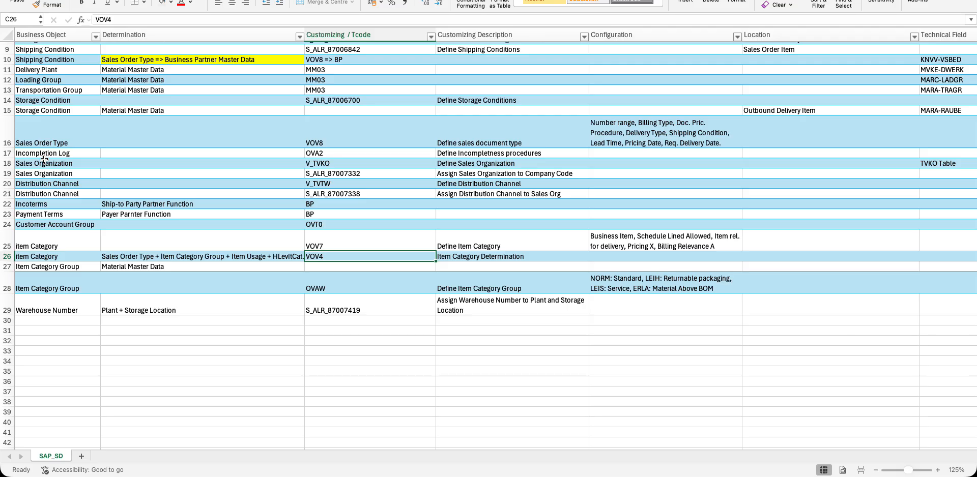
# Step: Copy transaction code OVA2 for incompleteness procedures from the Excel sheet and start it in a new SAP session
pyautogui.moveTo(49, 153); pyautogui.dragTo(501, 153)
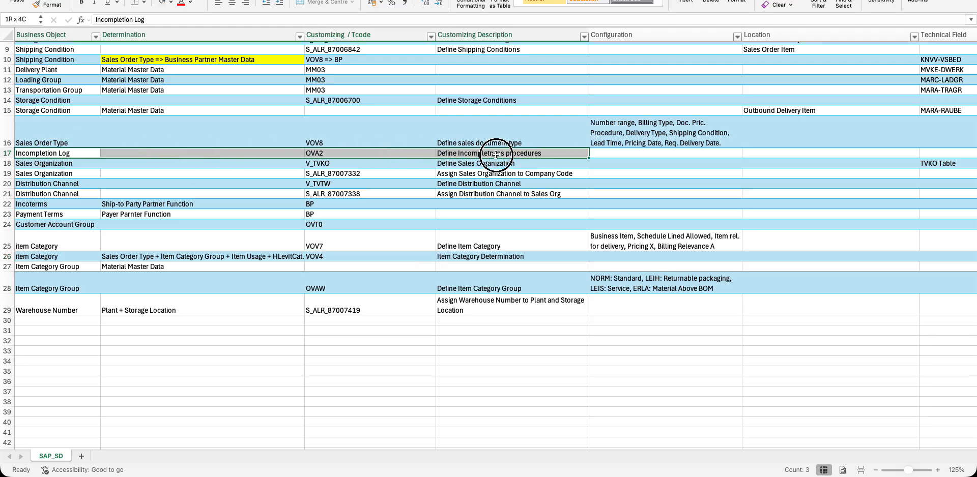
pyautogui.click(420, 153)
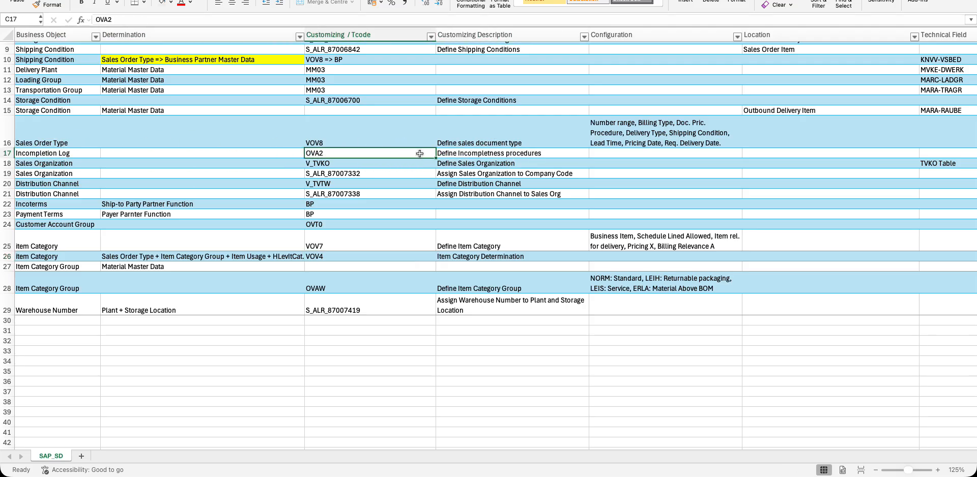
pyautogui.hotkey('ctrl', 'c')
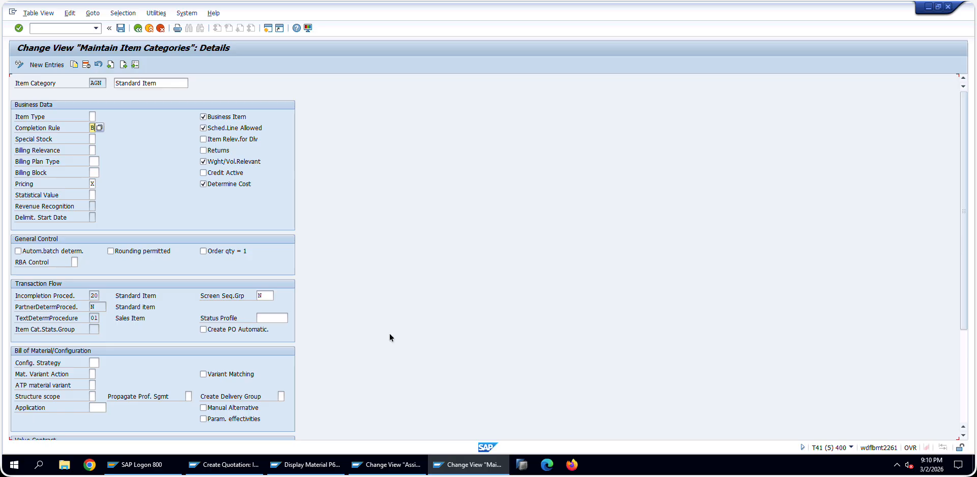
pyautogui.click(268, 28)
pyautogui.hotkey('ctrl', 'v')
pyautogui.press('Return')
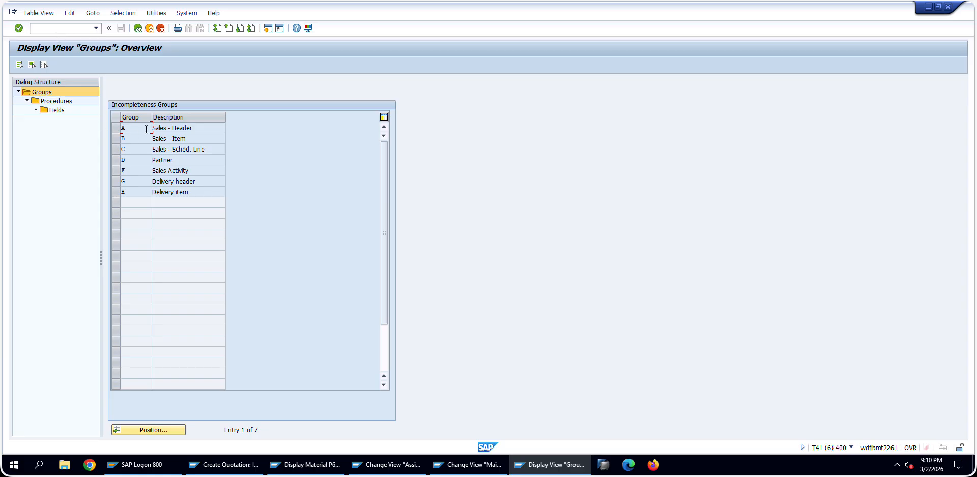
# Step: Open the fields of incompleteness procedure 30 (General Sched. Line) in group C, Sales - Sched. Line
pyautogui.click(194, 128)
pyautogui.click(196, 137)
pyautogui.click(116, 150)
pyautogui.doubleClick(60, 103)
pyautogui.click(118, 127)
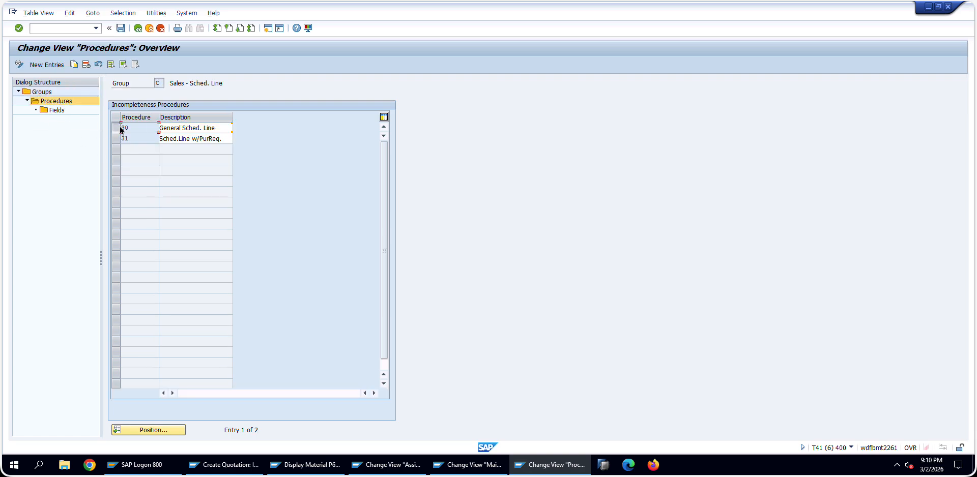
pyautogui.doubleClick(62, 113)
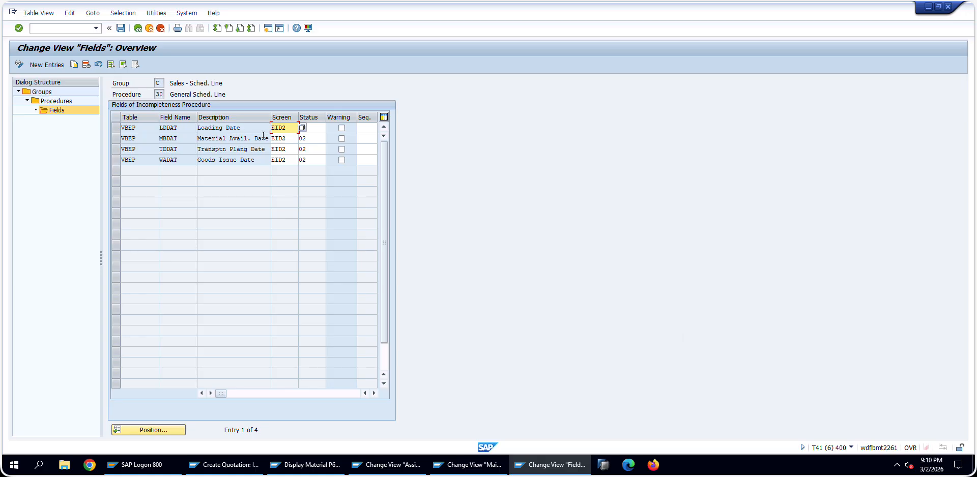
# Step: Examine the mandatory schedule line fields and their screen assignments in procedure 30
pyautogui.click(292, 138)
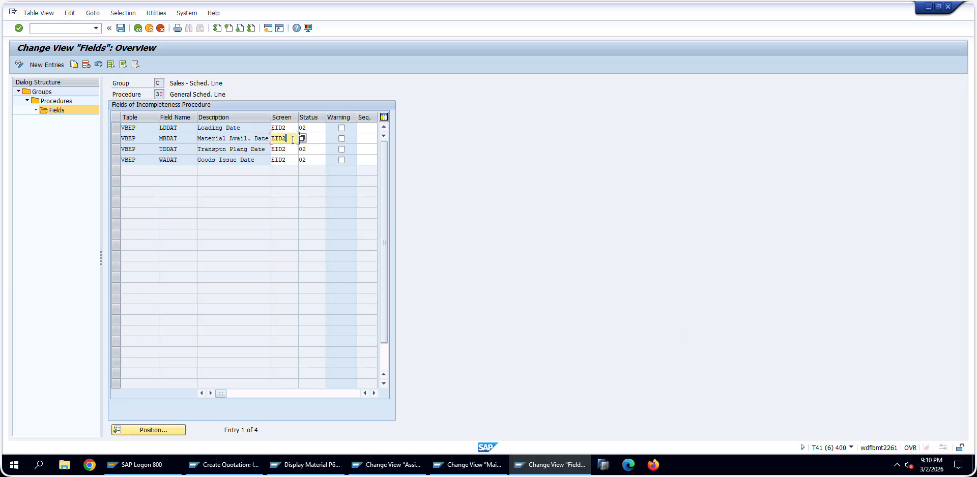
pyautogui.doubleClick(210, 128)
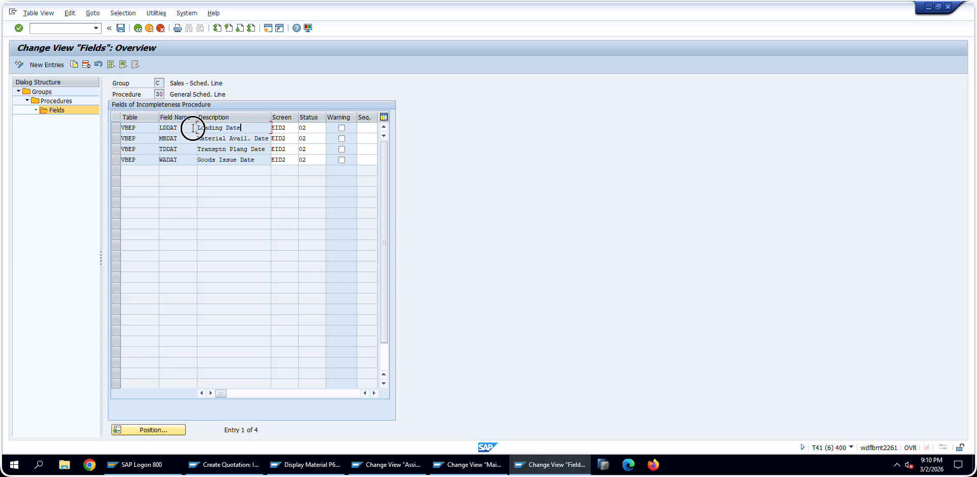
pyautogui.doubleClick(263, 149)
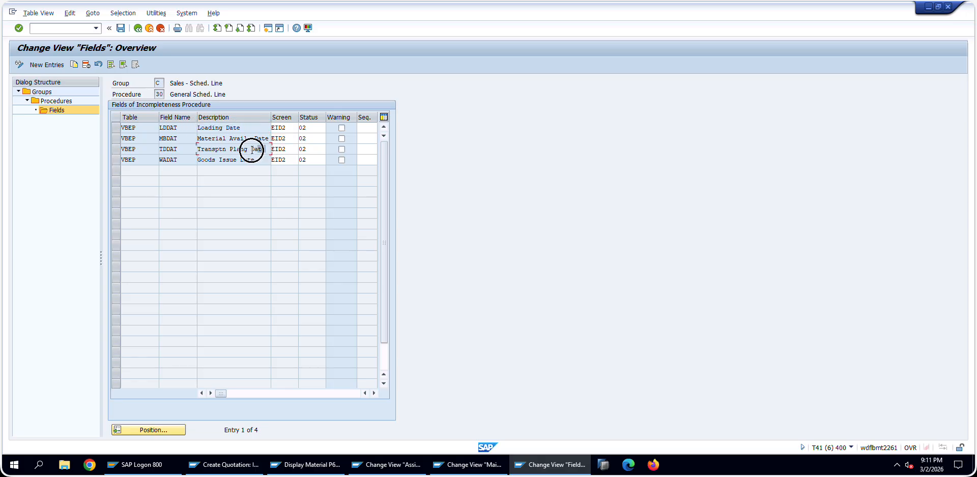
pyautogui.doubleClick(207, 162)
pyautogui.doubleClick(281, 159)
pyautogui.click(283, 128)
# Step: Check what status group 02 controls for the Loading Date field, and exit the incompleteness customizing to the SAP Easy Access screen
pyautogui.click(312, 130)
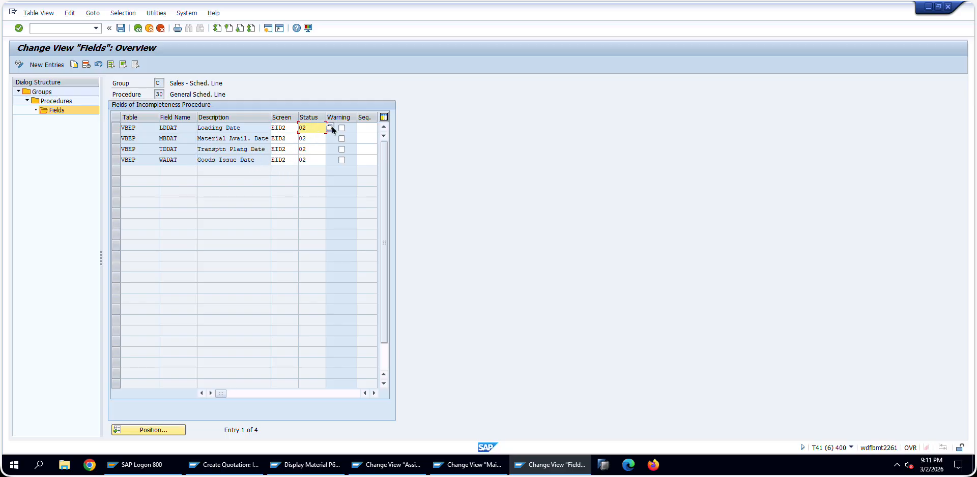
pyautogui.click(328, 127)
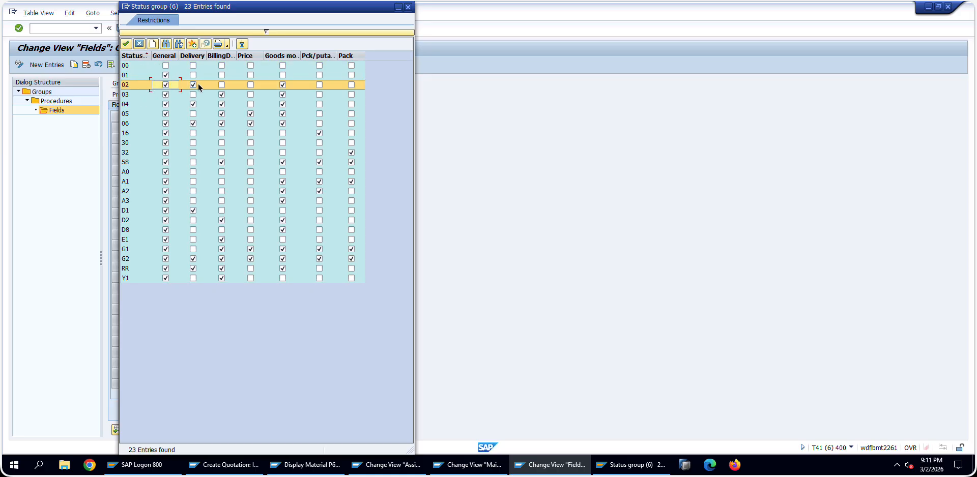
pyautogui.doubleClick(284, 86)
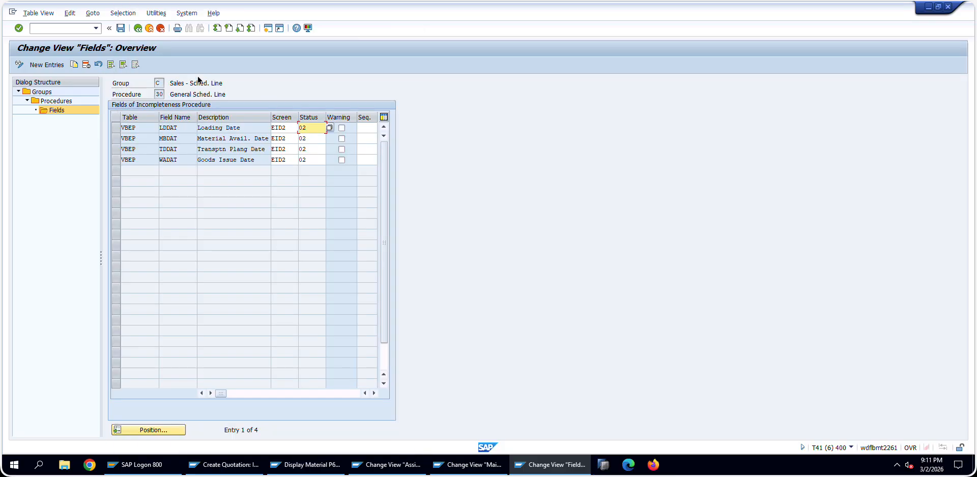
pyautogui.doubleClick(130, 128)
pyautogui.click(137, 32)
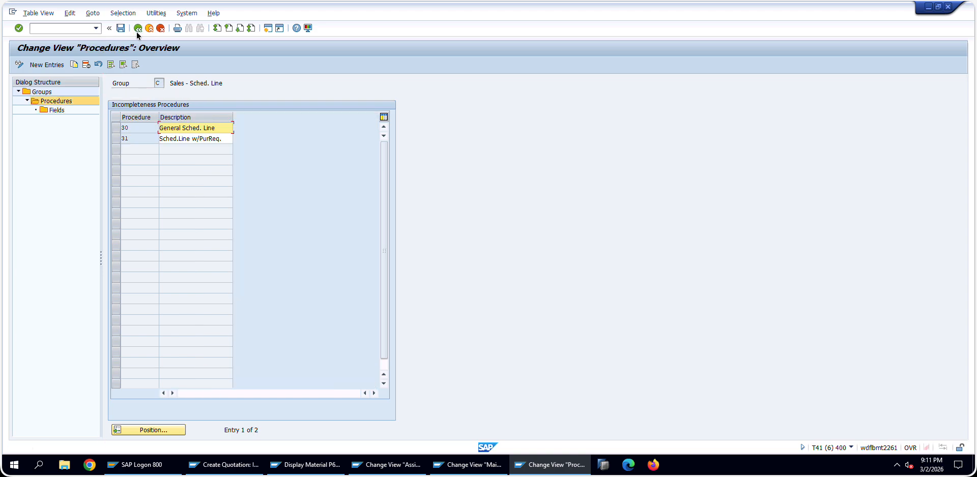
pyautogui.click(136, 32)
pyautogui.click(136, 32)
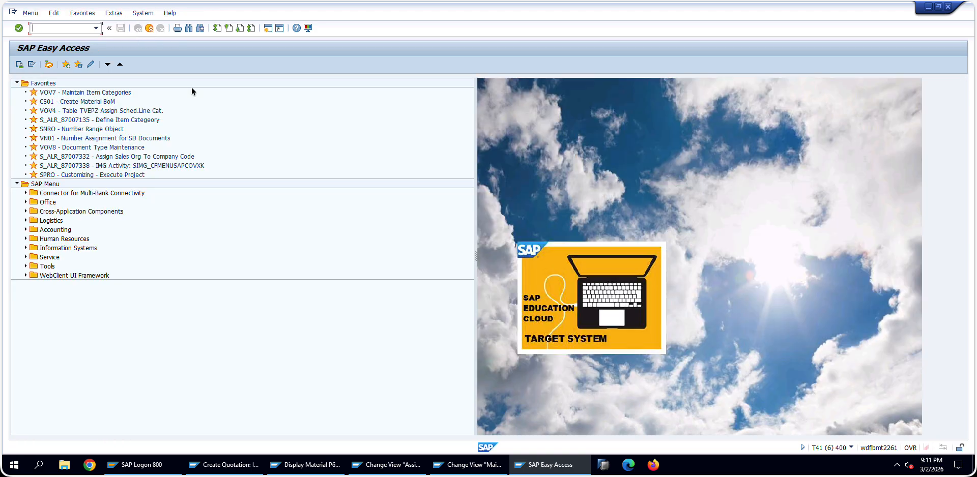
# Step: Review the open sessions for item category AGN, the item category assignment, material P605-642 and the quotation item
pyautogui.click(458, 462)
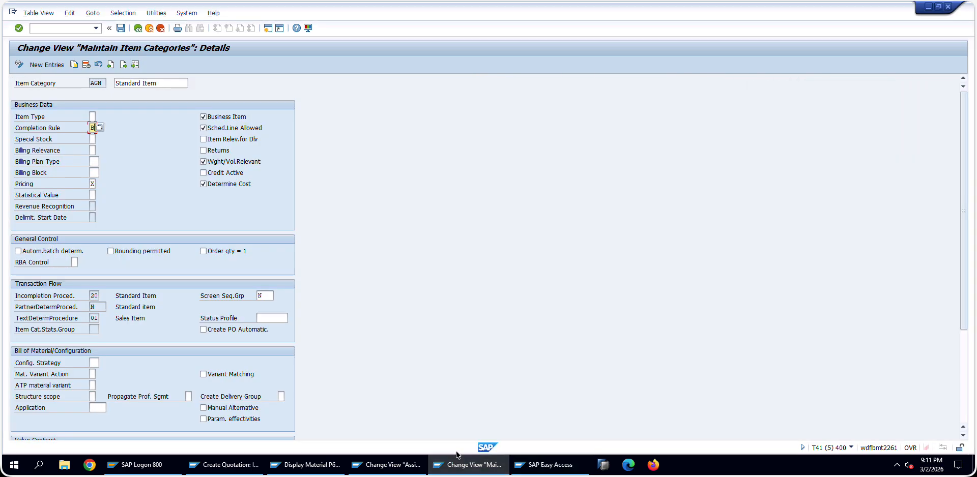
pyautogui.click(387, 465)
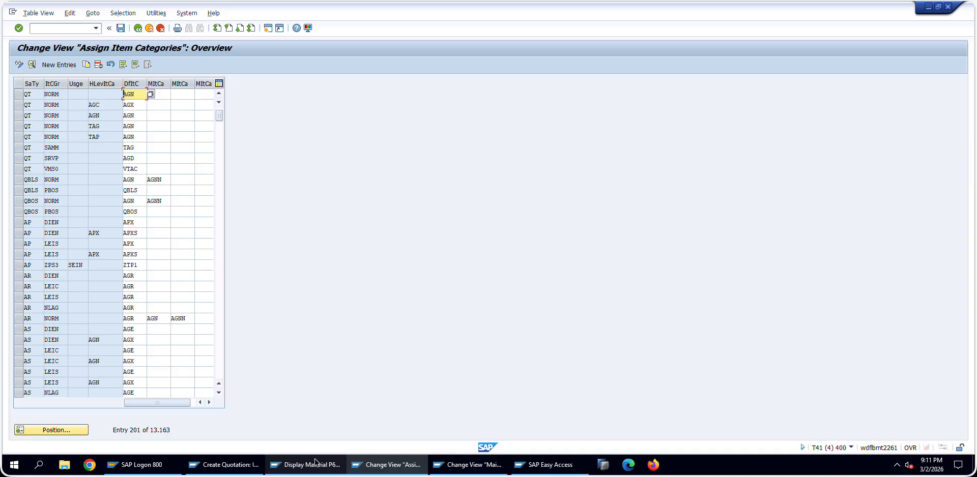
pyautogui.click(316, 462)
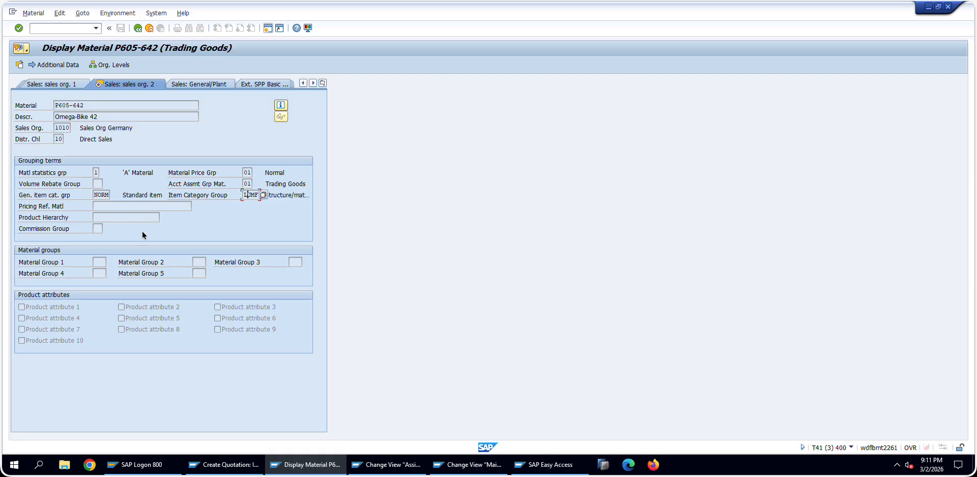
pyautogui.click(197, 464)
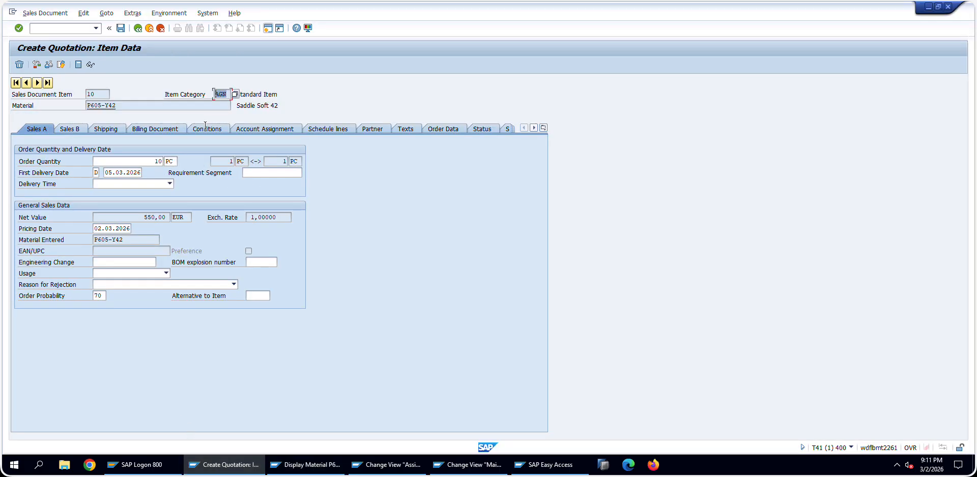
# Step: Return to the details of item category AGN, reread its completion rule options, and close the list
pyautogui.click(453, 465)
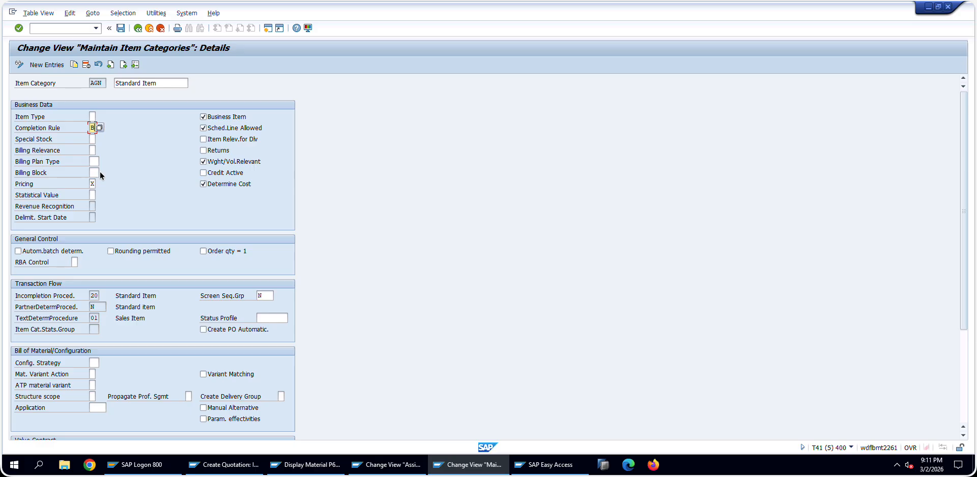
pyautogui.click(100, 127)
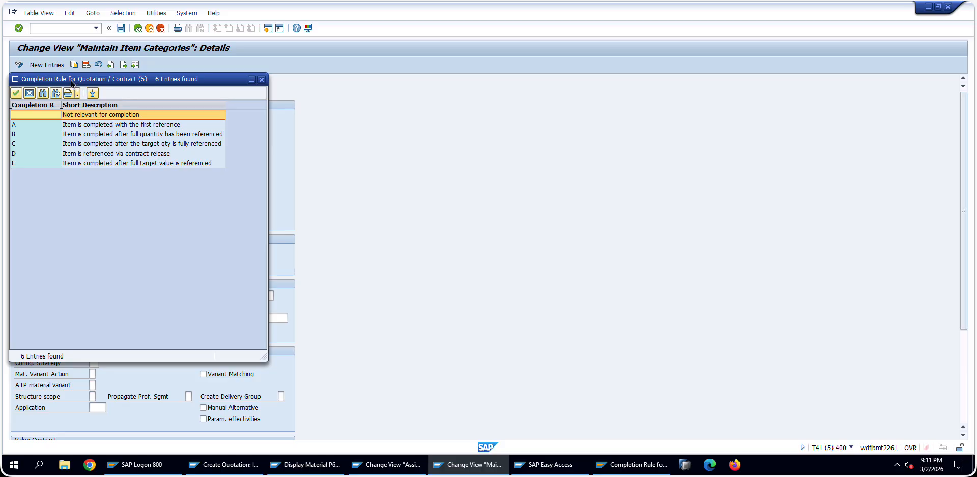
pyautogui.click(261, 80)
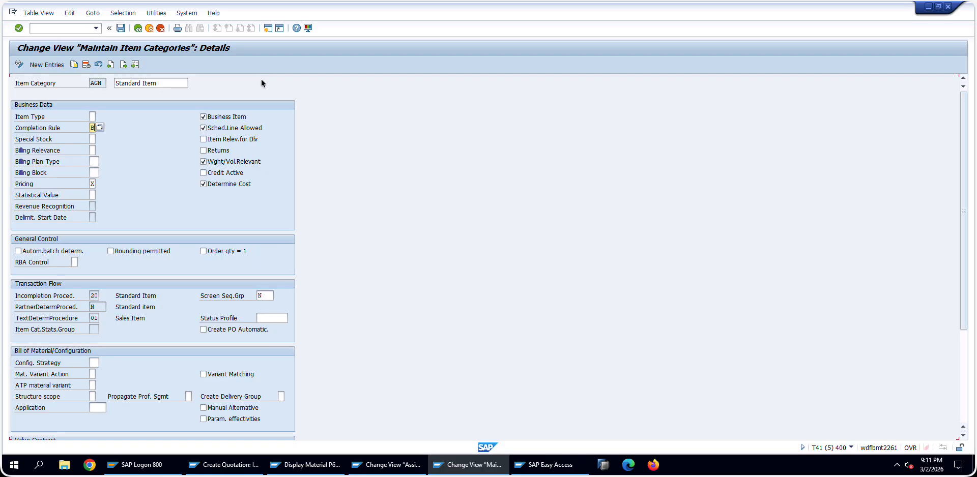
# Step: Switch to ChatGPT and ask "what is the difference between completion rule in item category and the incompleteness procedure for sales item"
pyautogui.hotkey('ctrl', 't')
pyautogui.write('s')
pyautogui.press('Return')
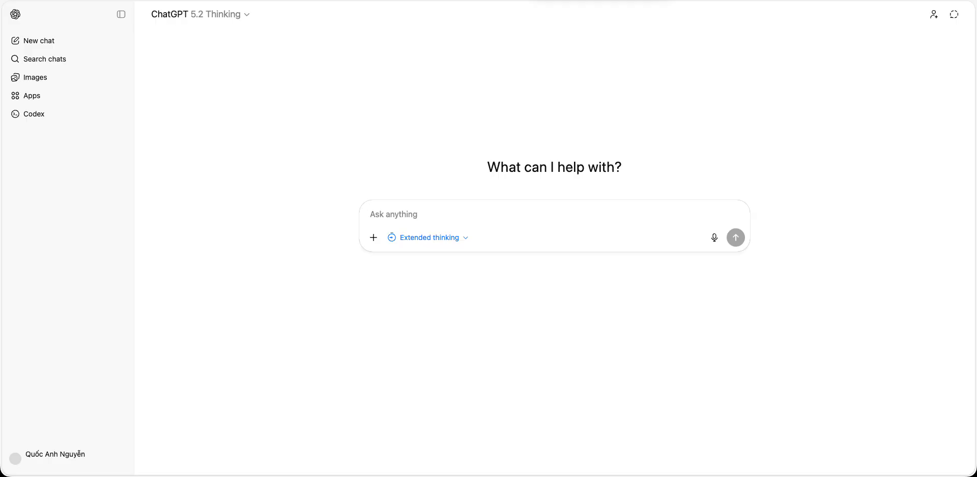
pyautogui.write('what is the diff')
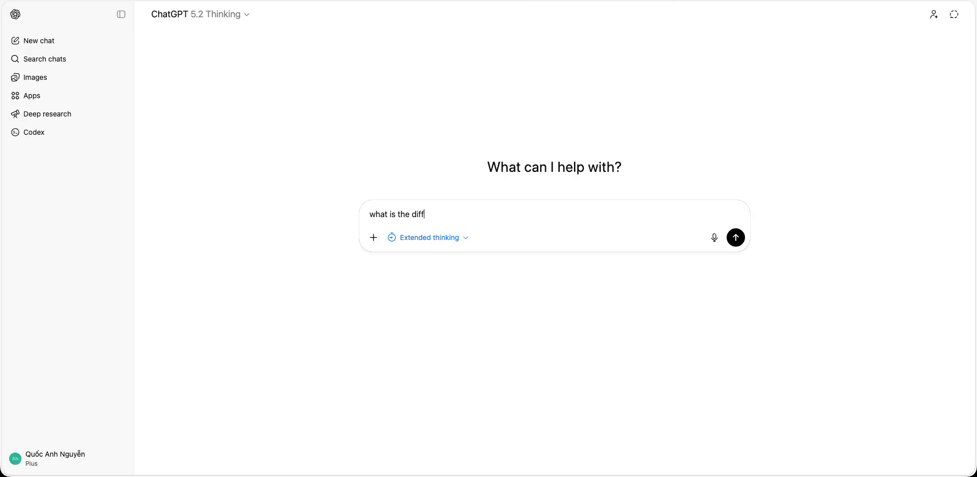
pyautogui.write('erence between')
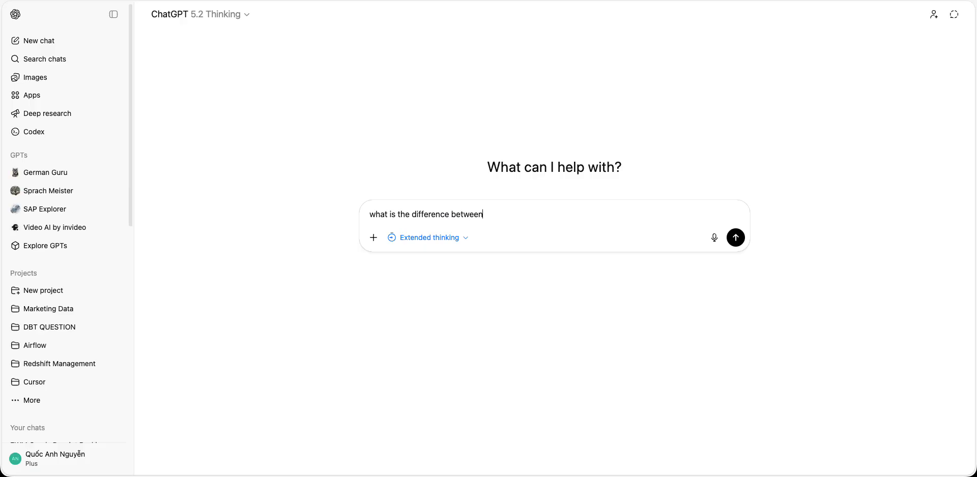
pyautogui.write(' completion rule in item cateogr')
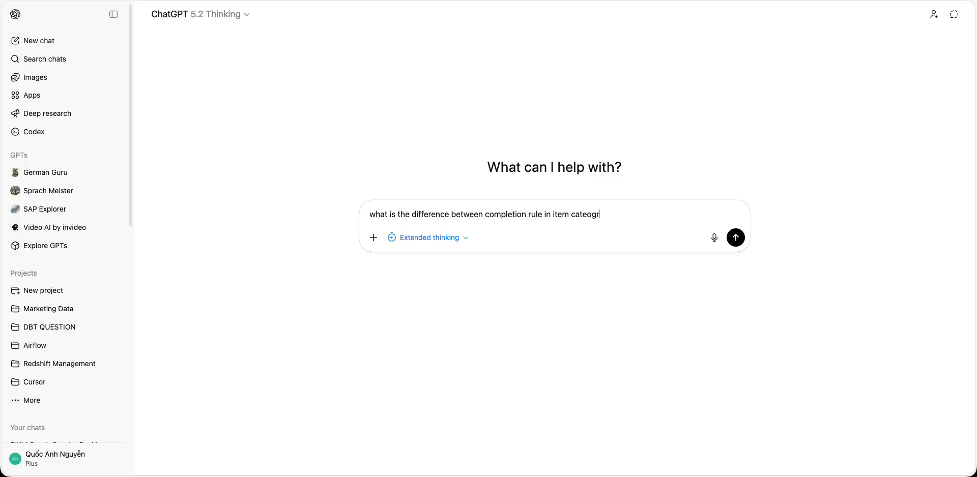
pyautogui.press('BackSpace')
pyautogui.press('BackSpace')
pyautogui.write('ge')
pyautogui.press('BackSpace')
pyautogui.write('ory')
pyautogui.write('and the incompletne')
pyautogui.press('BackSpace')
pyautogui.press('BackSpace')
pyautogui.write('eness pre')
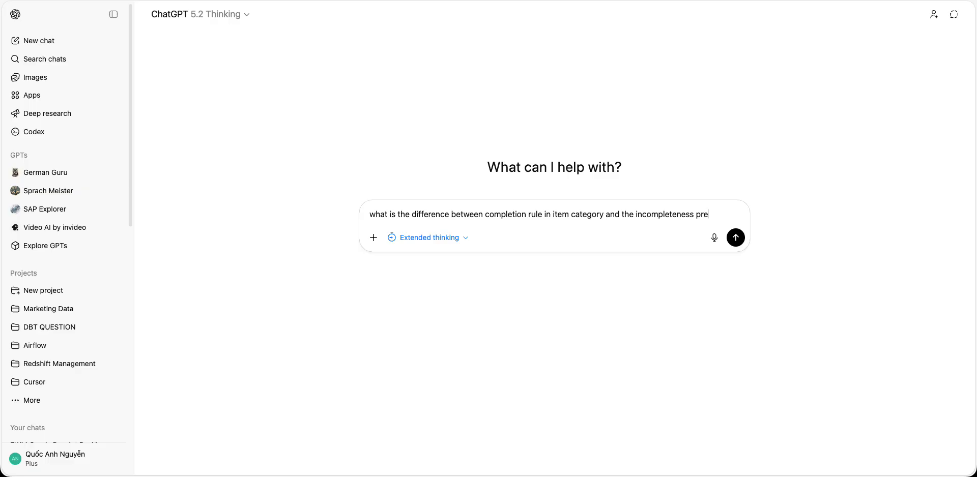
pyautogui.press('BackSpace')
pyautogui.write('ocedure for scheulde')
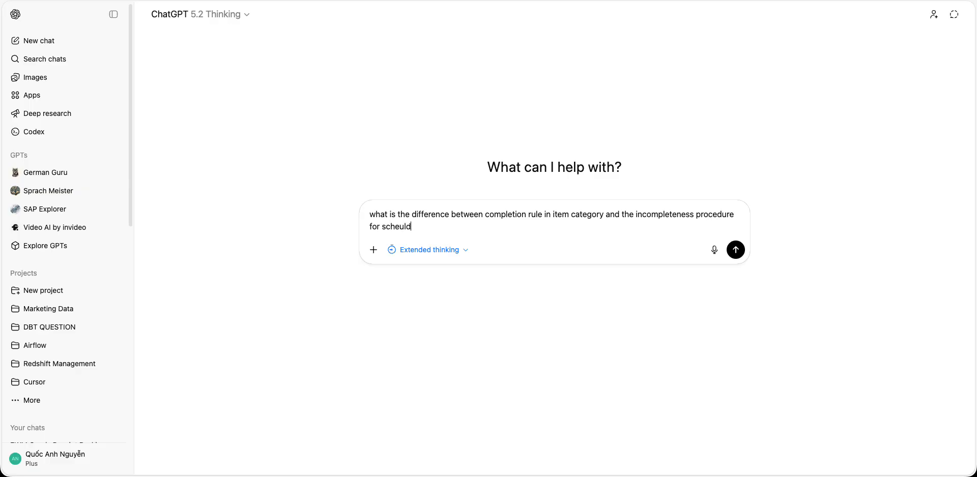
pyautogui.press('BackSpace')
pyautogui.press('BackSpace')
pyautogui.press('BackSpace')
pyautogui.press('BackSpace')
pyautogui.press('BackSpace')
pyautogui.press('BackSpace')
pyautogui.press('BackSpace')
pyautogui.write('ales item')
pyautogui.press('Return')
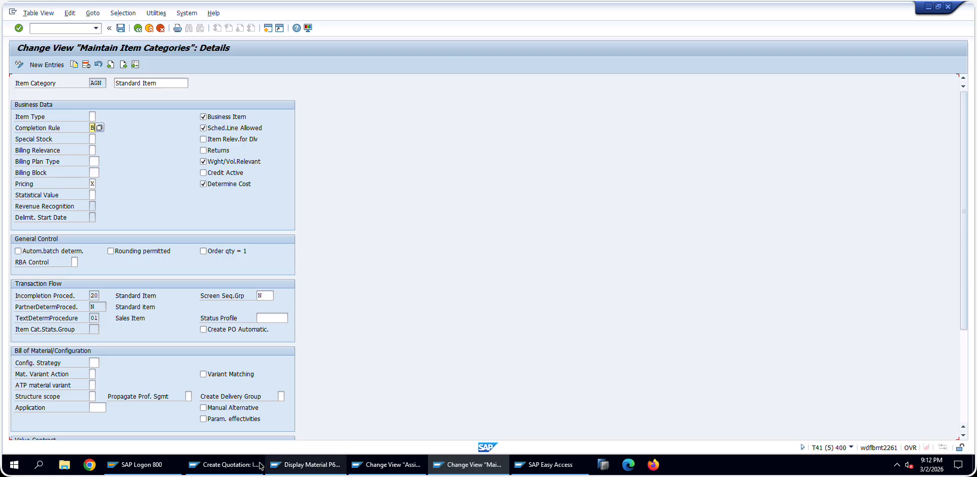
# Step: Return to the quotation's item data in SAP, and switch to the exercise PDF to read the questions on page 77
pyautogui.moveTo(260, 464)
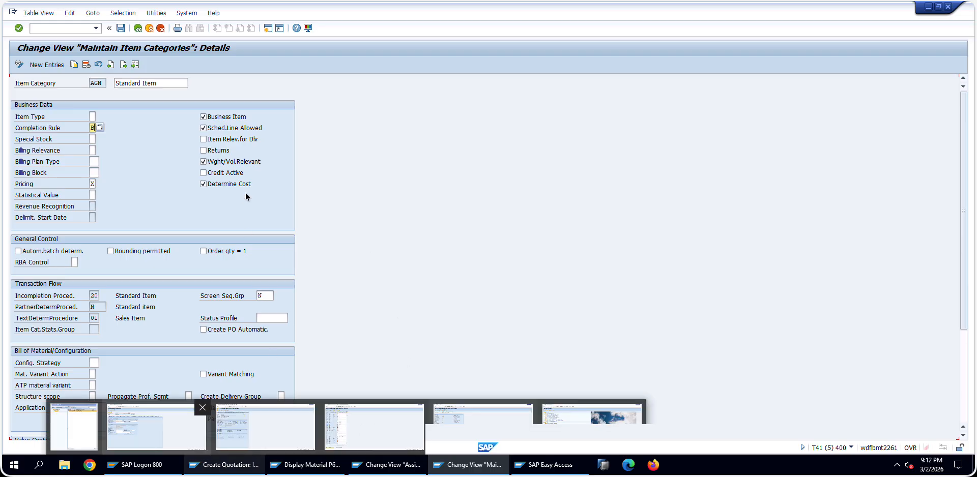
pyautogui.click(246, 465)
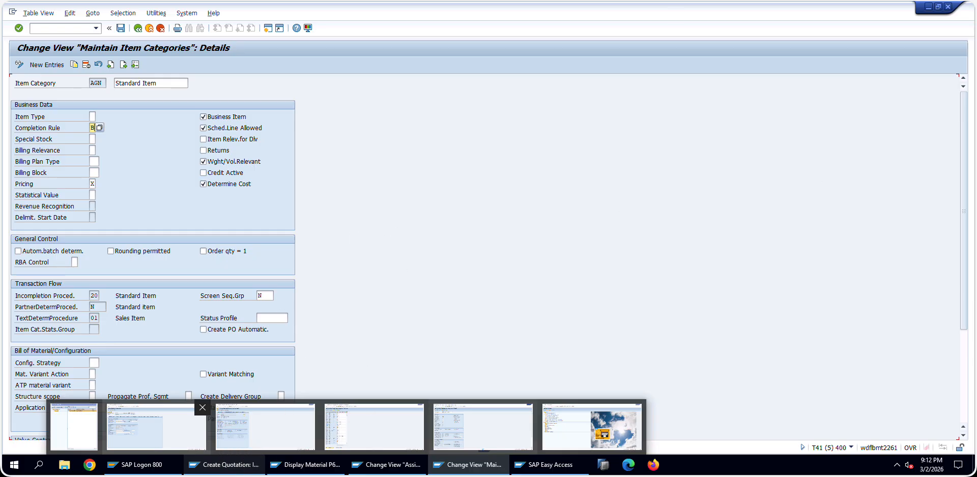
pyautogui.click(542, 182)
pyautogui.click(206, 466)
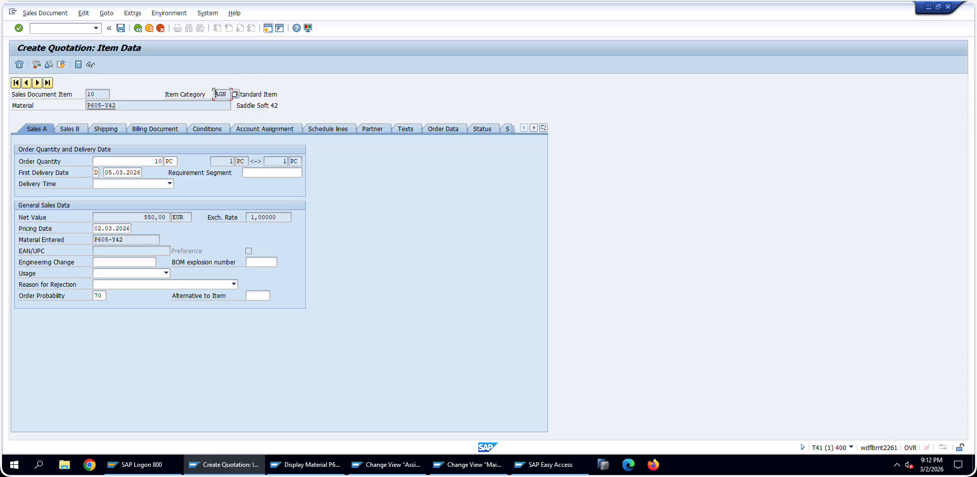
pyautogui.hotkey('alt', 'Tab')
pyautogui.scroll(-1, 478, 330)
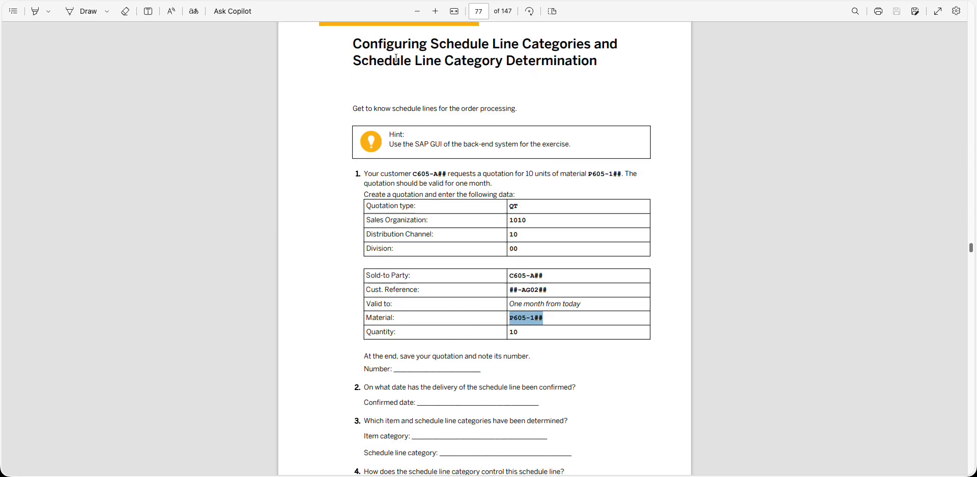
# Step: Switch to SAP, save the quotation, and copy its number from the details of the save message
pyautogui.hotkey('alt', 'Tab')
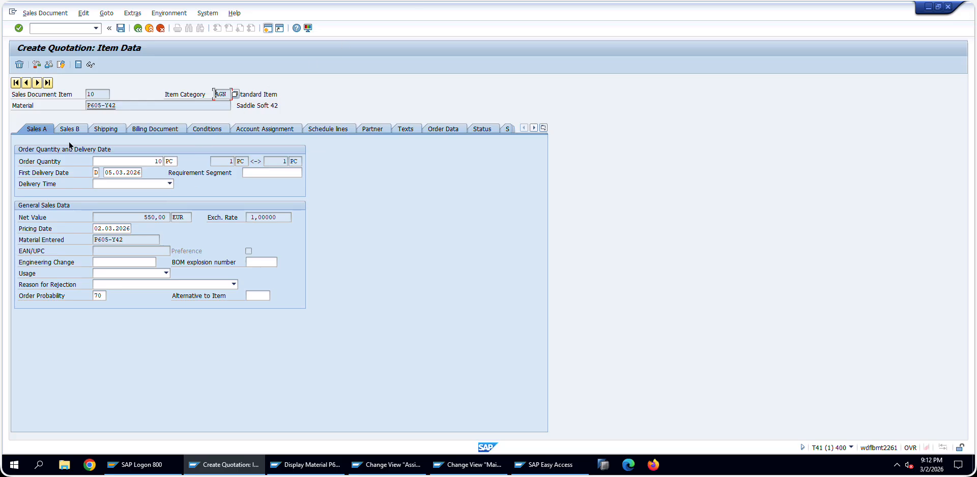
pyautogui.click(121, 29)
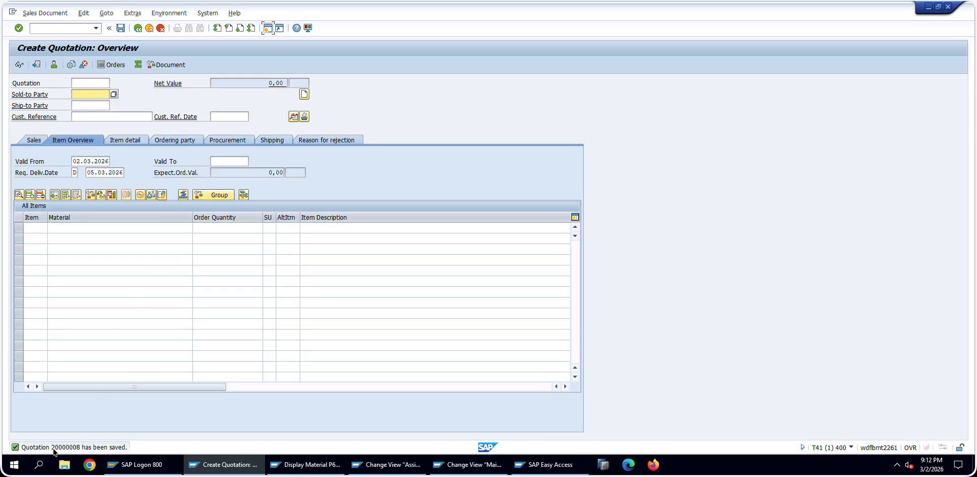
pyautogui.doubleClick(75, 451)
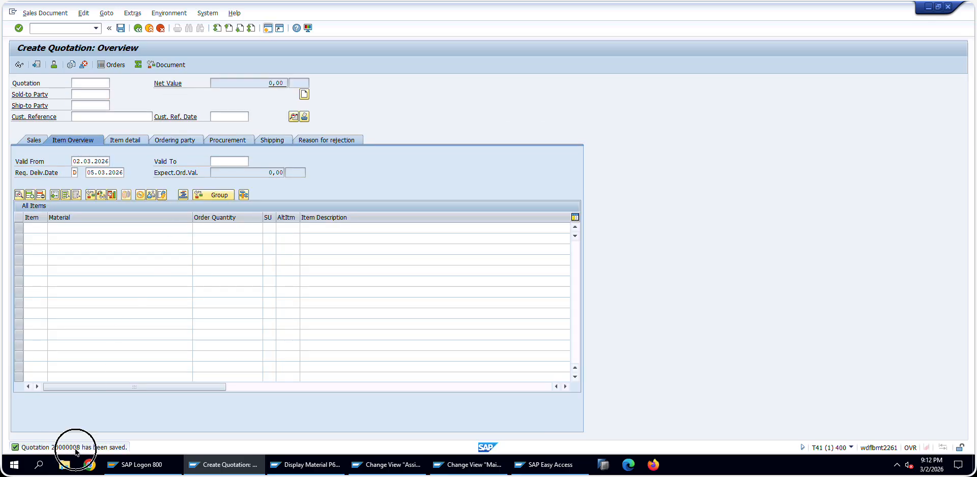
pyautogui.doubleClick(293, 206)
pyautogui.hotkey('ctrl', 'c')
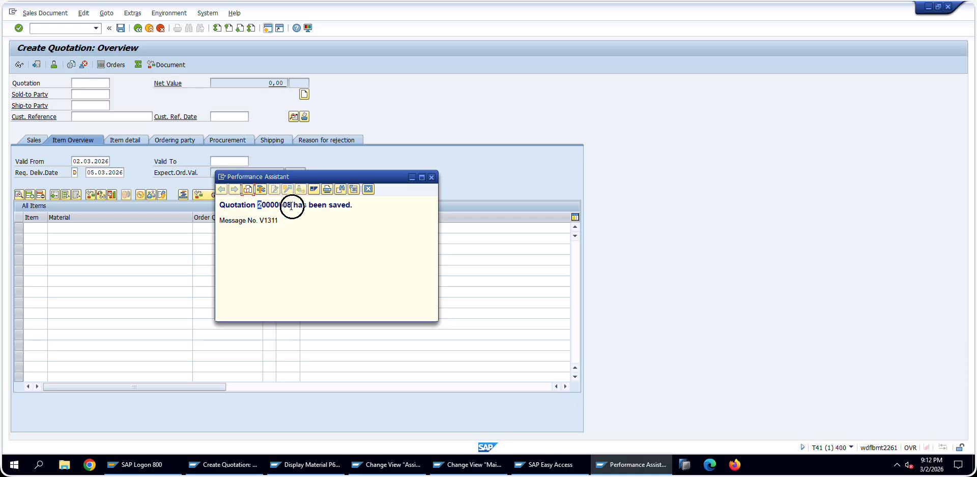
# Step: Switch to the exercise PDF and add the copied quotation number as text on the Number line of question 1
pyautogui.hotkey('alt', 'Tab')
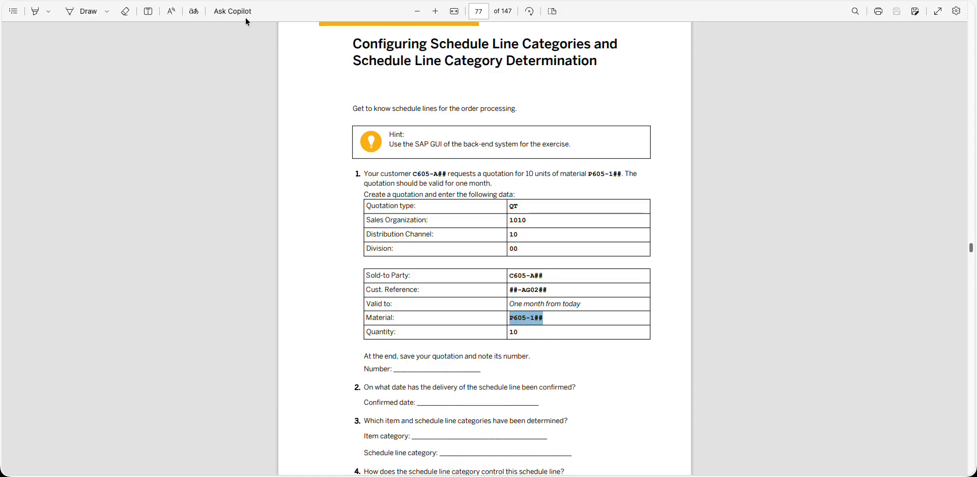
pyautogui.click(148, 11)
pyautogui.click(402, 367)
pyautogui.hotkey('ctrl', 'v')
pyautogui.moveTo(397, 368); pyautogui.dragTo(408, 372)
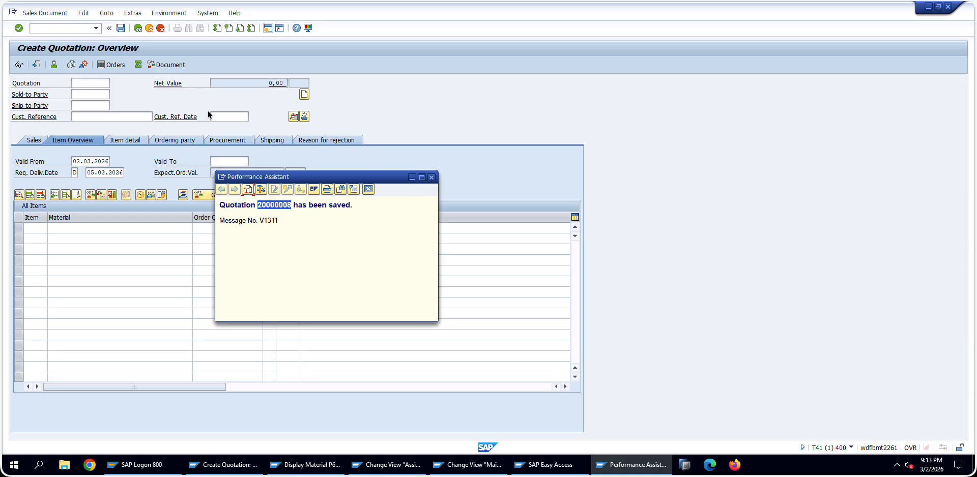
# Step: Back in SAP, display the saved quotation and open the sales details of item 10's schedule line
pyautogui.press('Escape')
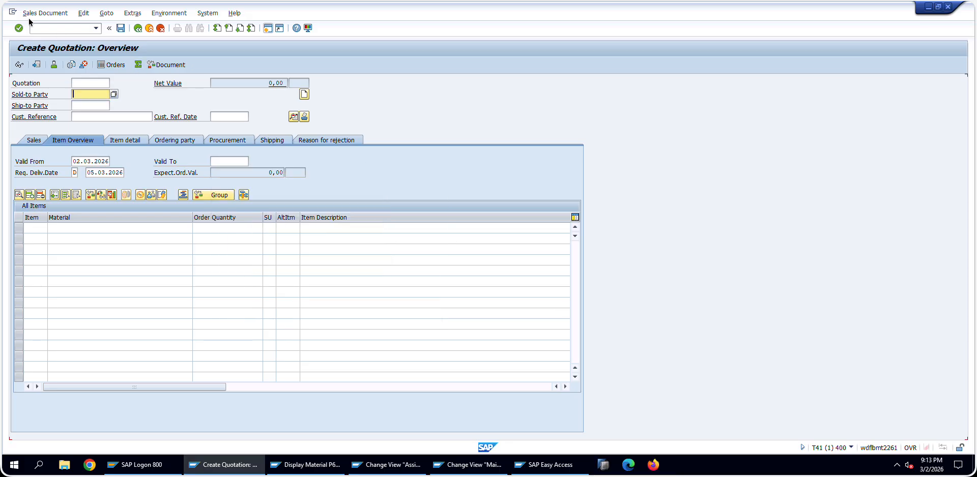
pyautogui.click(44, 13)
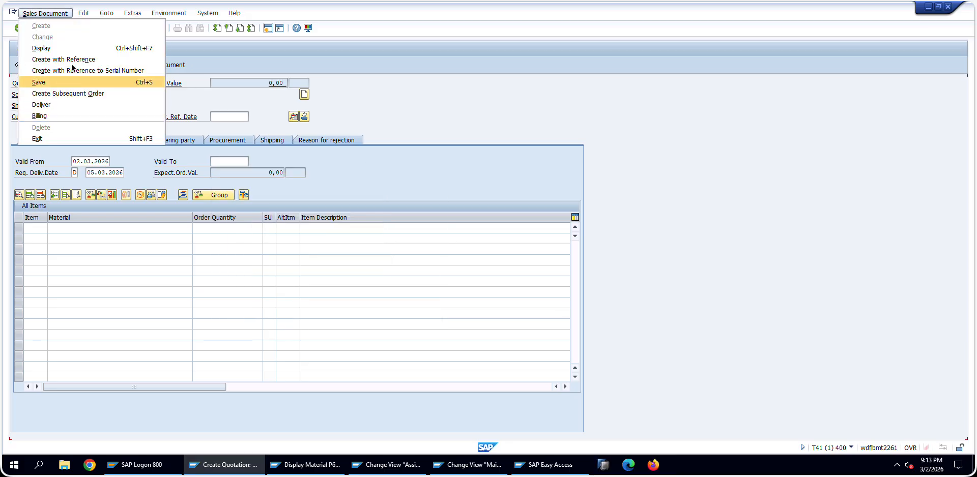
pyautogui.click(50, 48)
pyautogui.doubleClick(156, 229)
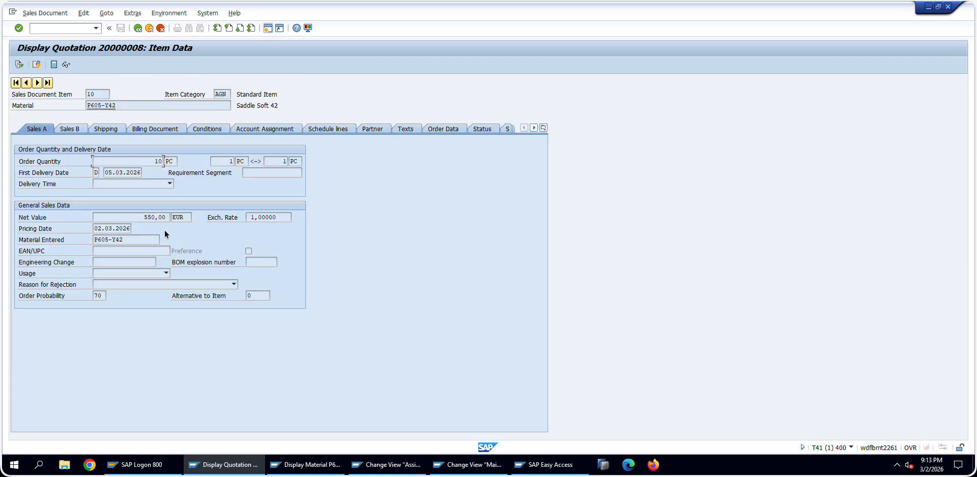
pyautogui.click(330, 130)
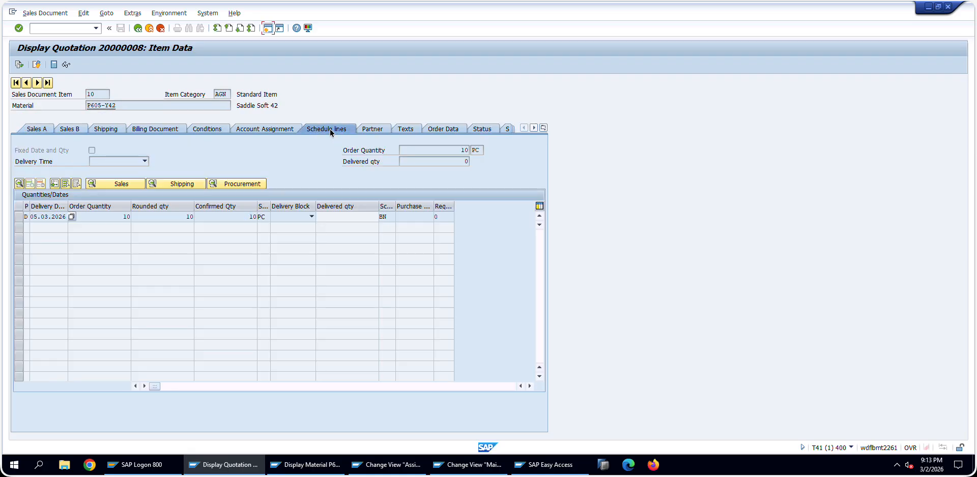
pyautogui.click(114, 185)
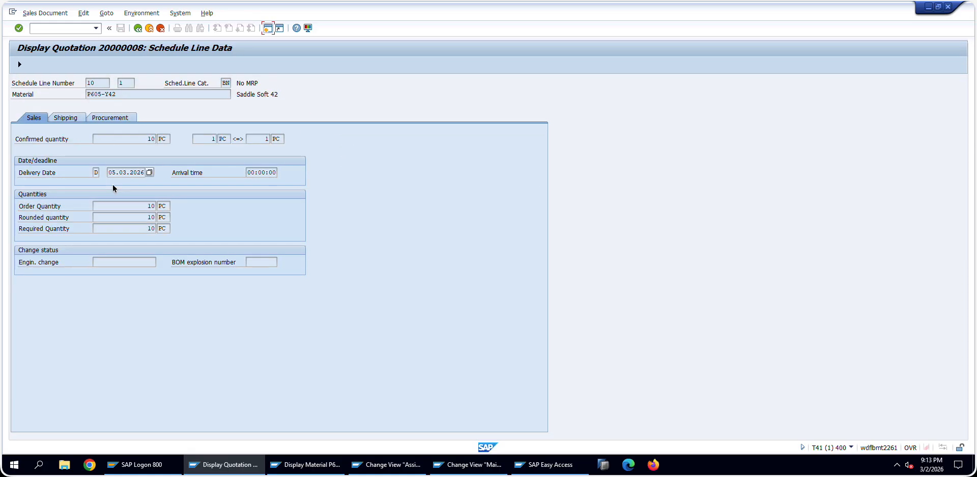
# Step: Examine the schedule line's delivery date and confirmed quantity, and its goods issue, loading and material availability dates
pyautogui.moveTo(108, 173); pyautogui.dragTo(161, 173)
pyautogui.moveTo(146, 139); pyautogui.dragTo(201, 140)
pyautogui.moveTo(108, 175); pyautogui.dragTo(156, 174)
pyautogui.click(65, 118)
pyautogui.moveTo(108, 162); pyautogui.dragTo(163, 163)
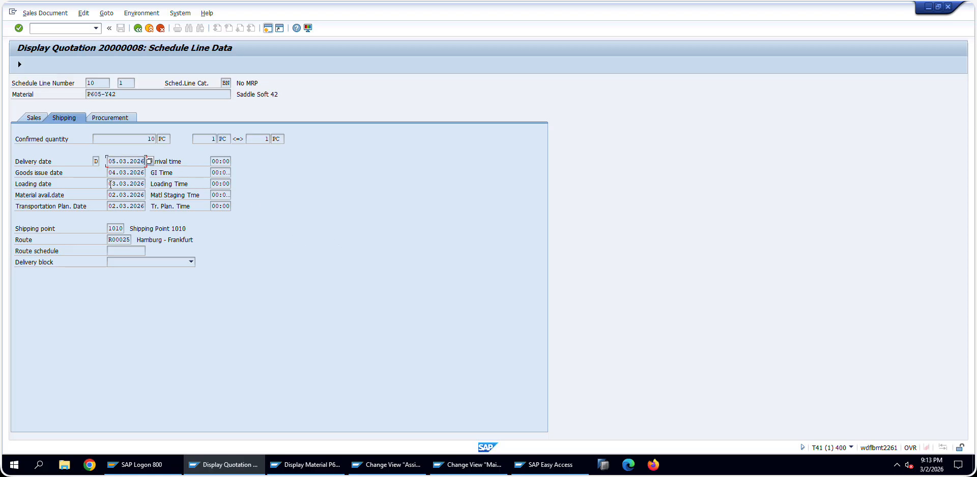
pyautogui.moveTo(109, 183); pyautogui.dragTo(148, 198)
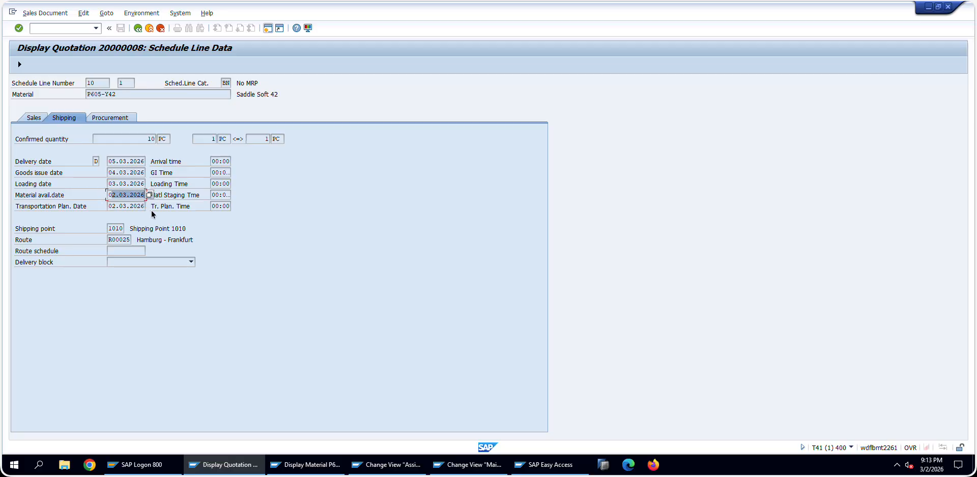
pyautogui.moveTo(144, 183)
pyautogui.mouseDown()
pyautogui.moveTo(107, 182)
pyautogui.moveTo(145, 170)
pyautogui.mouseUp()
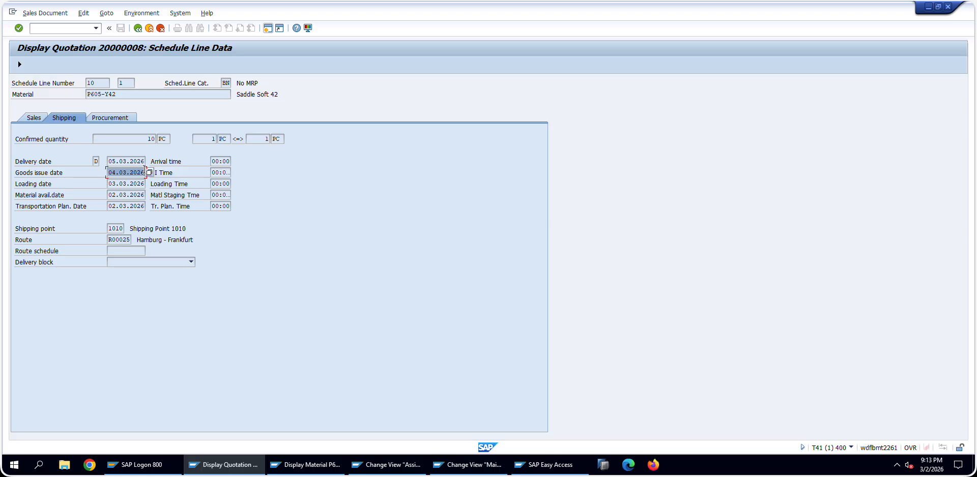
# Step: Copy the schedule line's delivery date and paste 05.03.2026 on the PDF's Confirmed date line
pyautogui.moveTo(145, 161); pyautogui.dragTo(106, 163)
pyautogui.hotkey('ctrl', 'c')
pyautogui.click(103, 162)
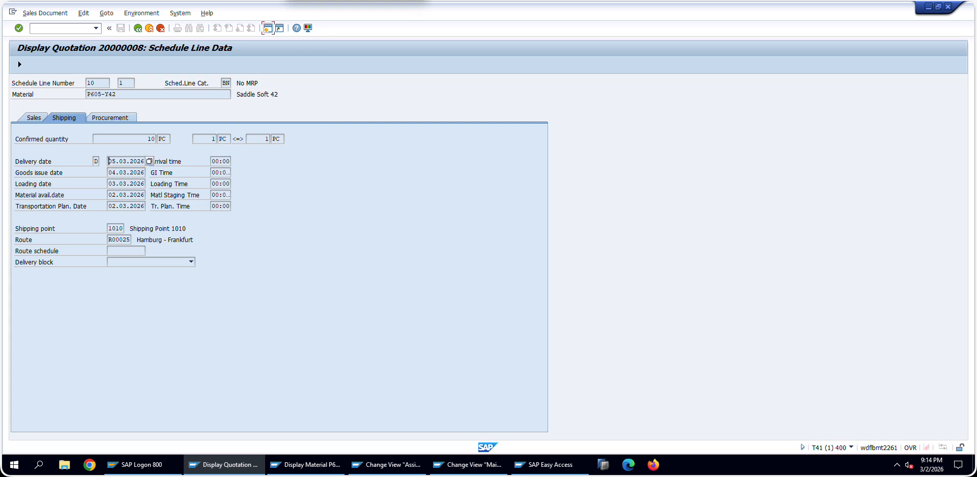
pyautogui.click(153, 1)
pyautogui.hotkey('ctrl', 'v')
pyautogui.click(395, 410)
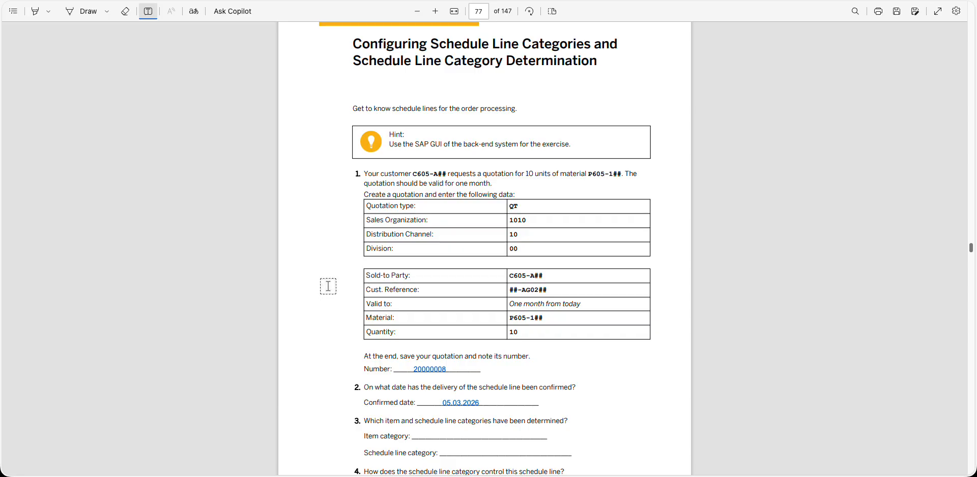
# Step: Return to SAP, recheck the schedule line's sales delivery date and confirmed quantity, and go back to the item data
pyautogui.click(382, 1)
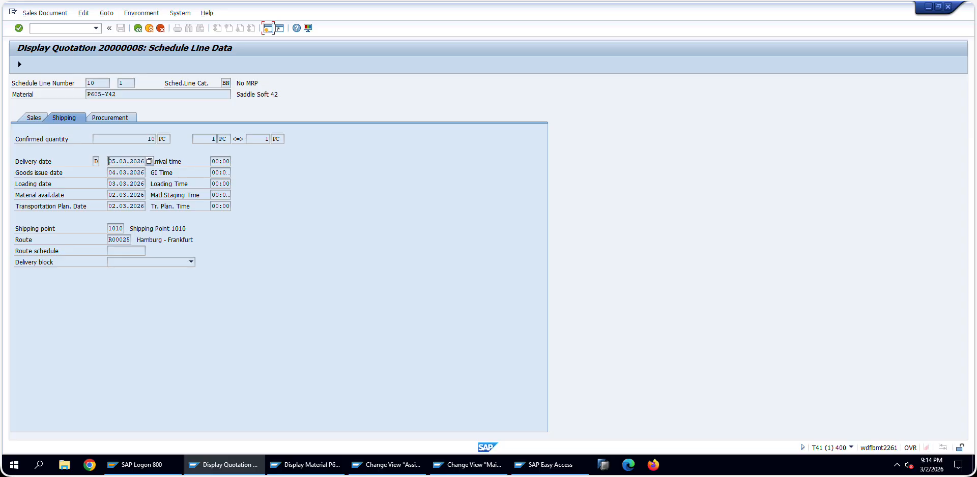
pyautogui.click(34, 117)
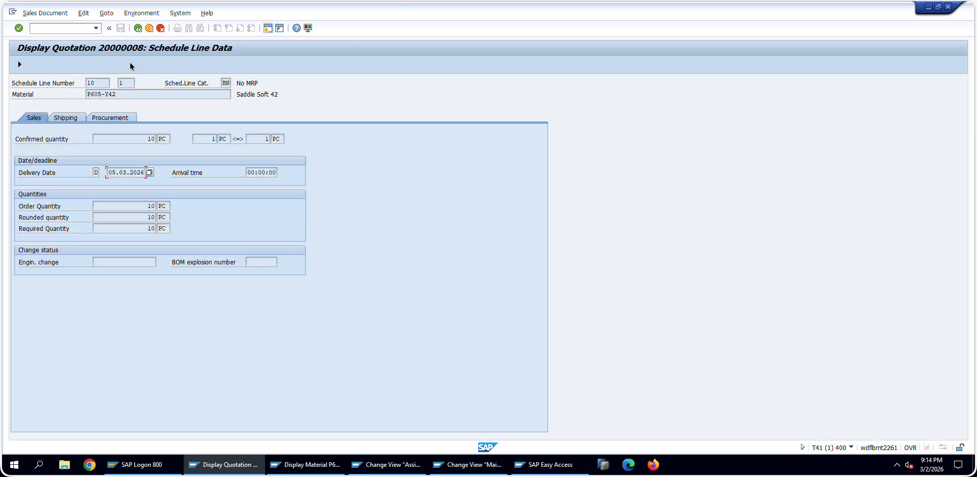
pyautogui.moveTo(110, 173); pyautogui.dragTo(147, 173)
pyautogui.moveTo(147, 140); pyautogui.dragTo(175, 142)
pyautogui.moveTo(108, 172); pyautogui.dragTo(164, 174)
pyautogui.click(142, 28)
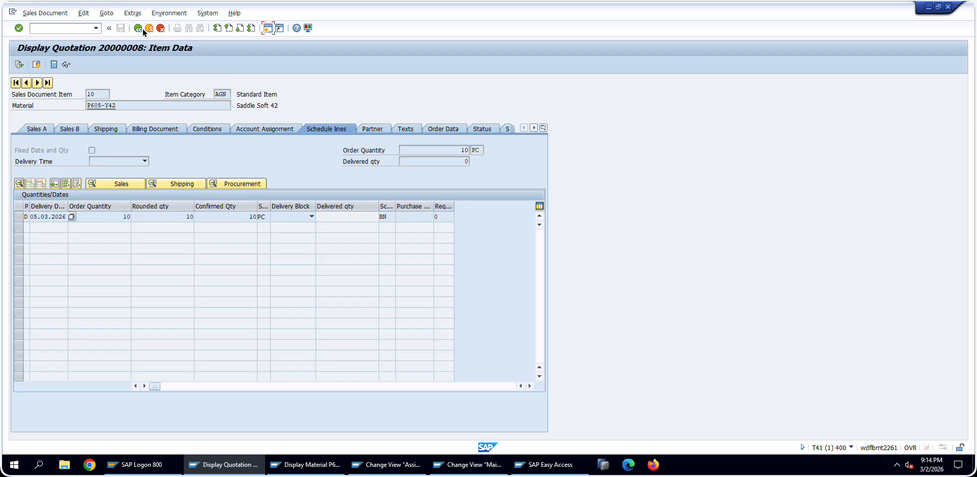
# Step: Review the item's schedule line columns and its sales, shipping, billing and pricing condition data
pyautogui.moveTo(248, 217); pyautogui.dragTo(264, 220)
pyautogui.moveTo(30, 207); pyautogui.dragTo(117, 207)
pyautogui.click(37, 129)
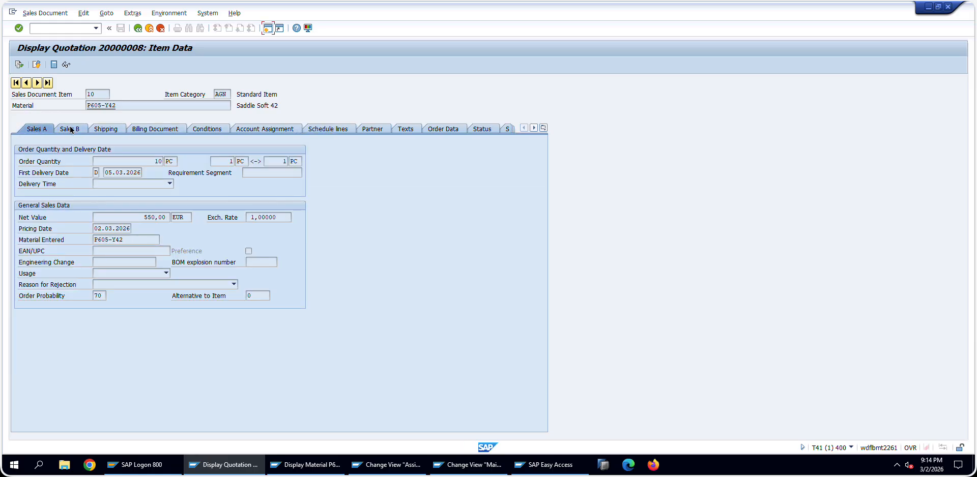
pyautogui.click(70, 130)
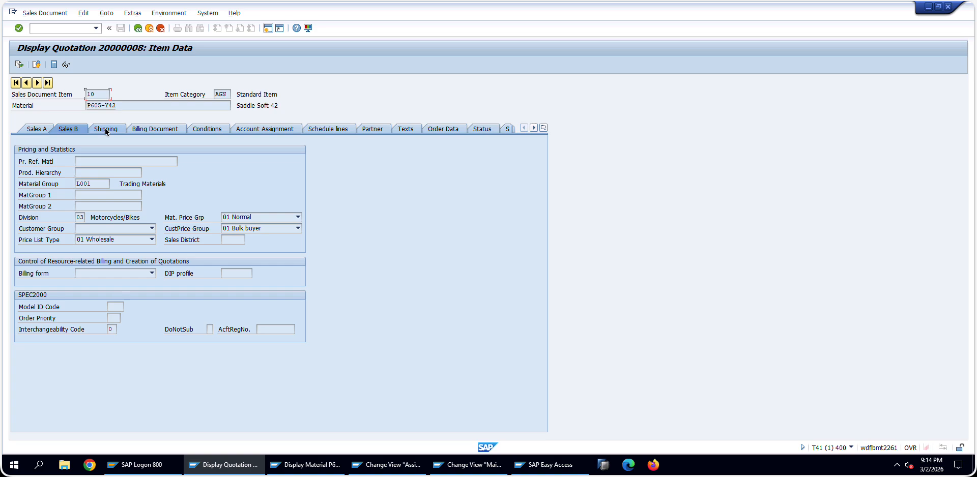
pyautogui.click(106, 131)
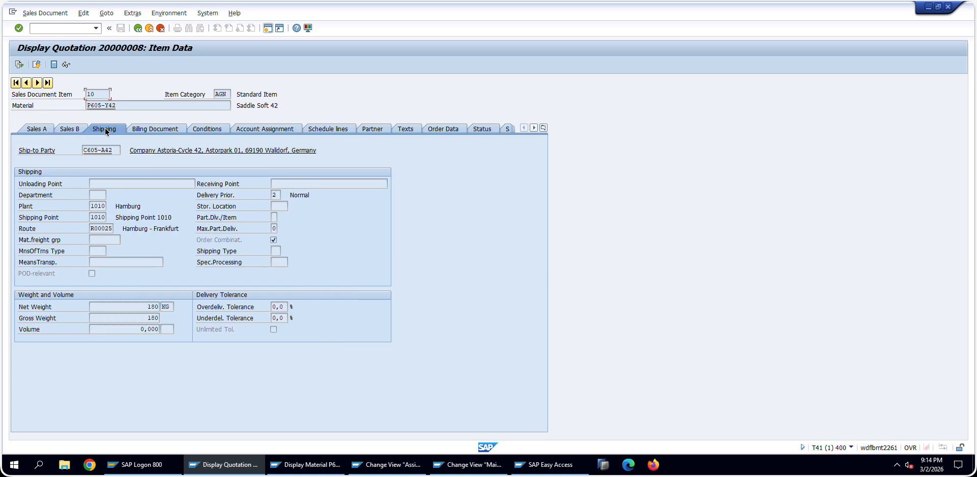
pyautogui.click(159, 131)
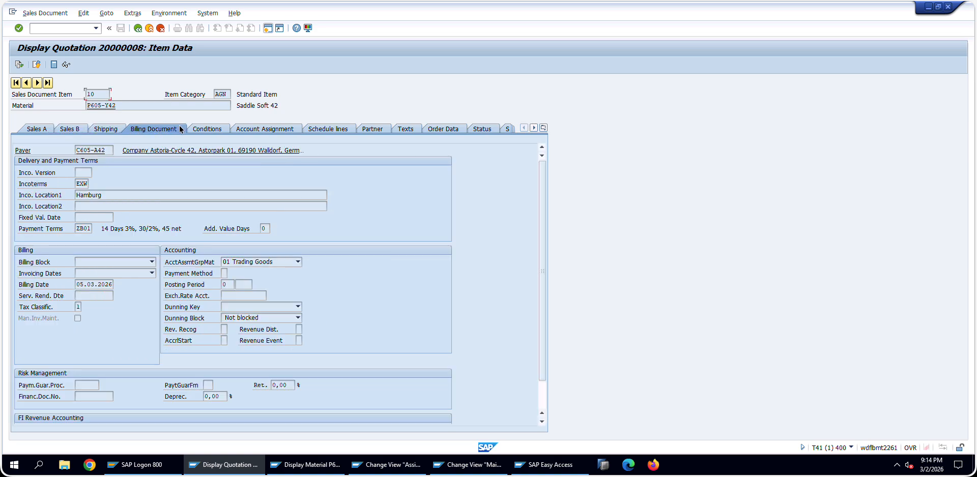
pyautogui.click(205, 130)
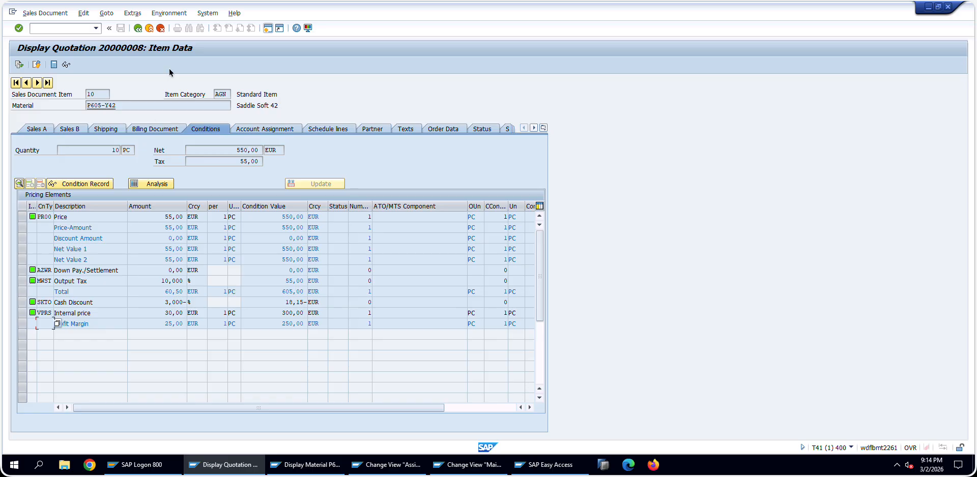
# Step: Return to the quotation overview and check the requested delivery date and validity end date in the sales data
pyautogui.click(135, 29)
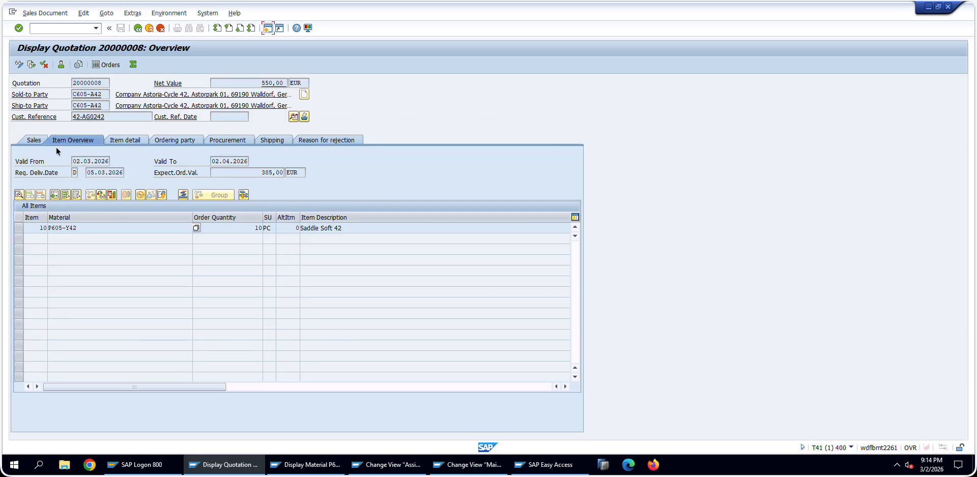
pyautogui.click(34, 140)
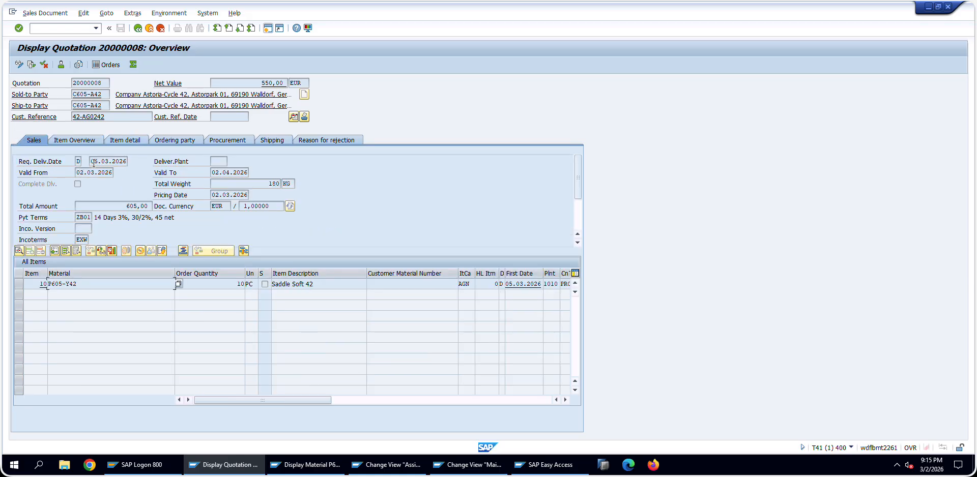
pyautogui.moveTo(94, 162); pyautogui.dragTo(129, 162)
pyautogui.moveTo(210, 173); pyautogui.dragTo(249, 173)
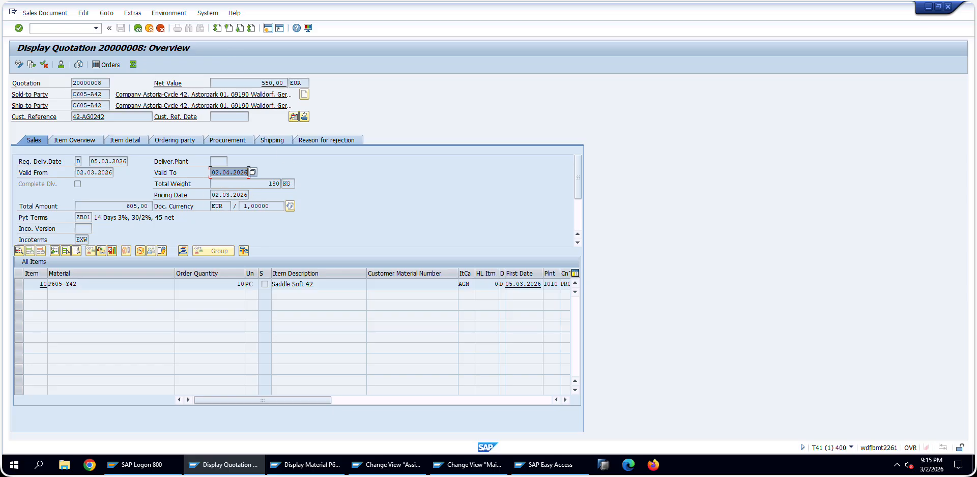
# Step: Switch to the PDF and extend the Confirmed date answer to "05.03.2026 - three days from now"
pyautogui.hotkey('alt', 'Tab')
pyautogui.click(488, 403)
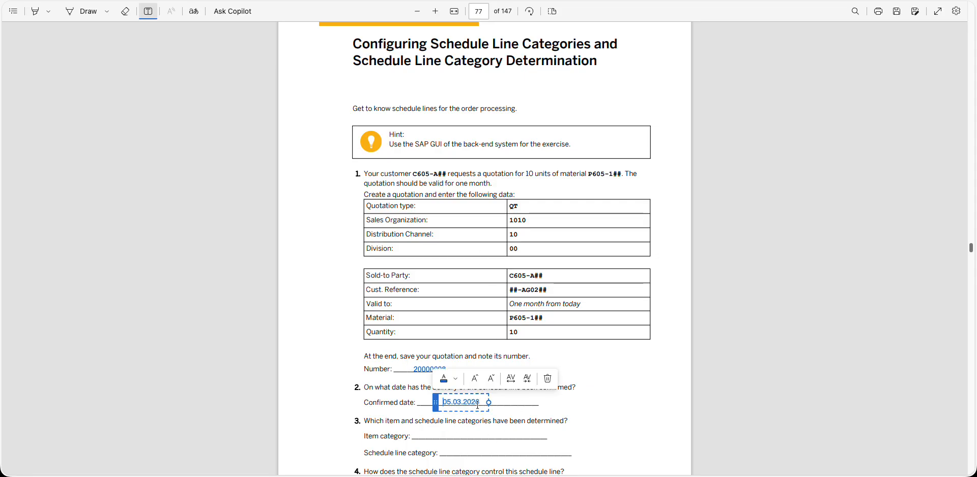
pyautogui.write('- three')
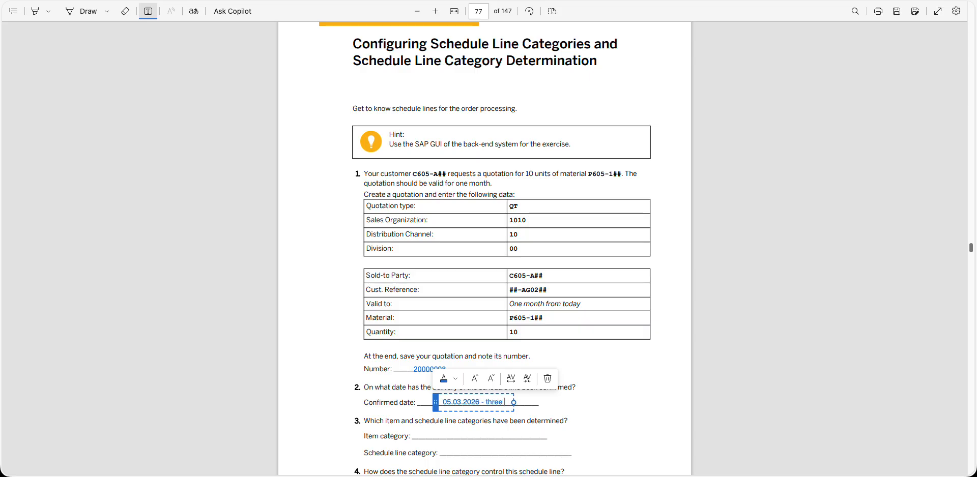
pyautogui.write(' days from now')
pyautogui.press('BackSpace')
pyautogui.press('BackSpace')
pyautogui.write('now')
pyautogui.press('Escape')
# Step: Answer question 3 with item category AGN and schedule line category BN
pyautogui.click(446, 434)
pyautogui.write('AGN')
pyautogui.press('Escape')
pyautogui.click(476, 452)
pyautogui.write('BN')
# Step: Switch to SAP and reopen item 10's schedule line details to verify the schedule line category
pyautogui.hotkey('alt', 'Tab')
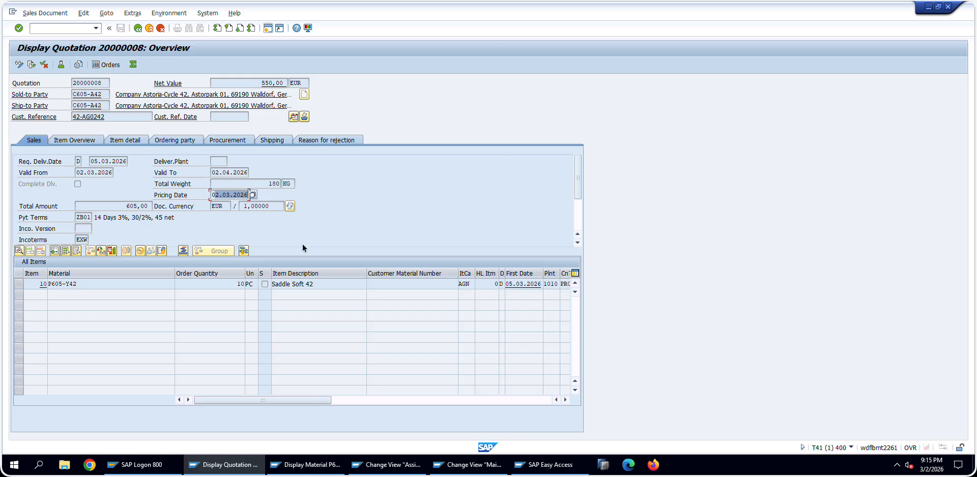
pyautogui.doubleClick(130, 284)
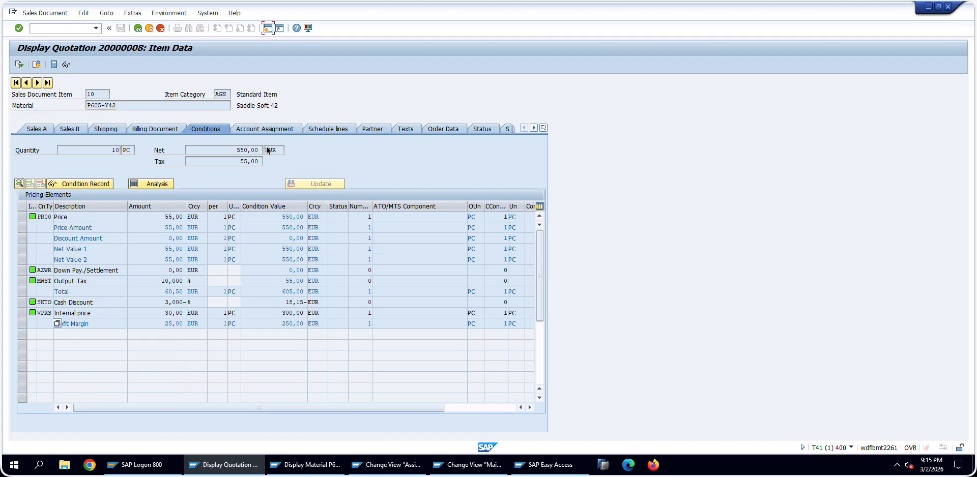
pyautogui.click(336, 129)
pyautogui.doubleClick(227, 217)
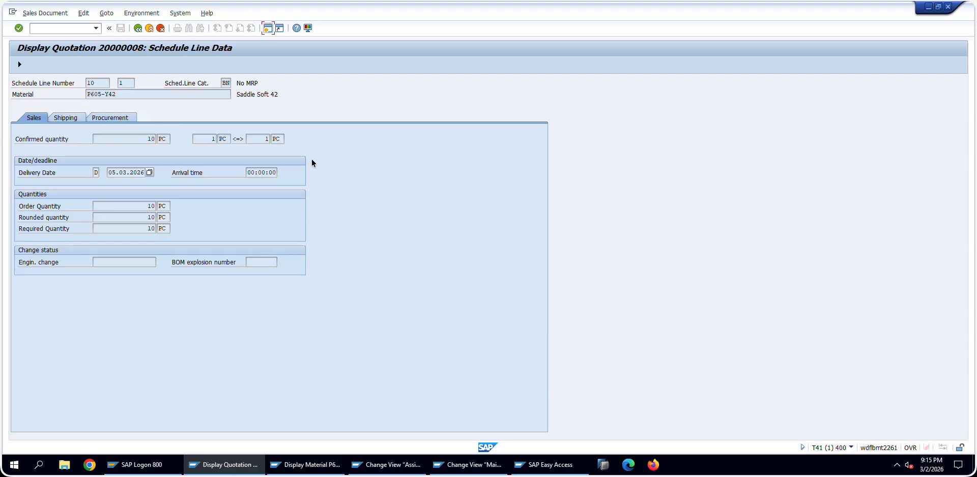
pyautogui.click(226, 83)
pyautogui.moveTo(250, 83); pyautogui.dragTo(274, 83)
pyautogui.click(268, 29)
# Step: Return to the PDF, finish the schedule line category entry, and read question 4 on schedule line control
pyautogui.hotkey('alt', 'Tab')
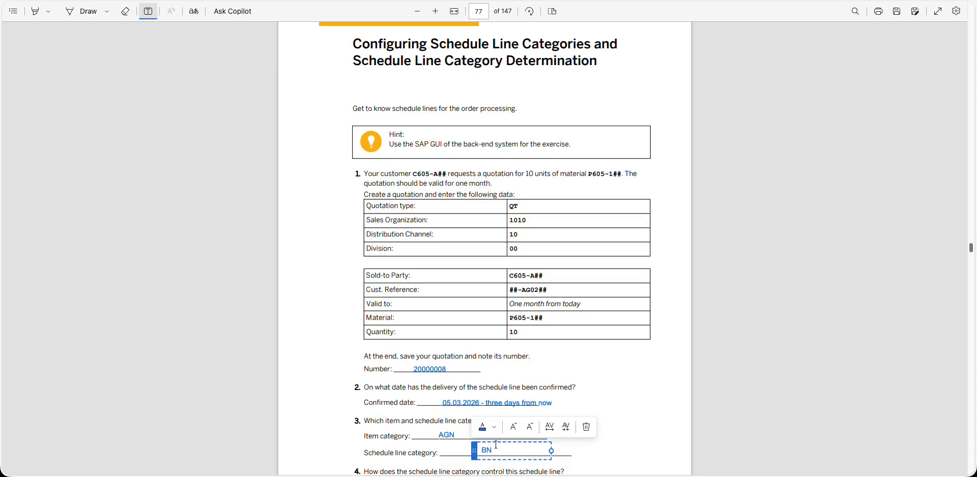
pyautogui.click(622, 442)
pyautogui.scroll(-3, 613, 428)
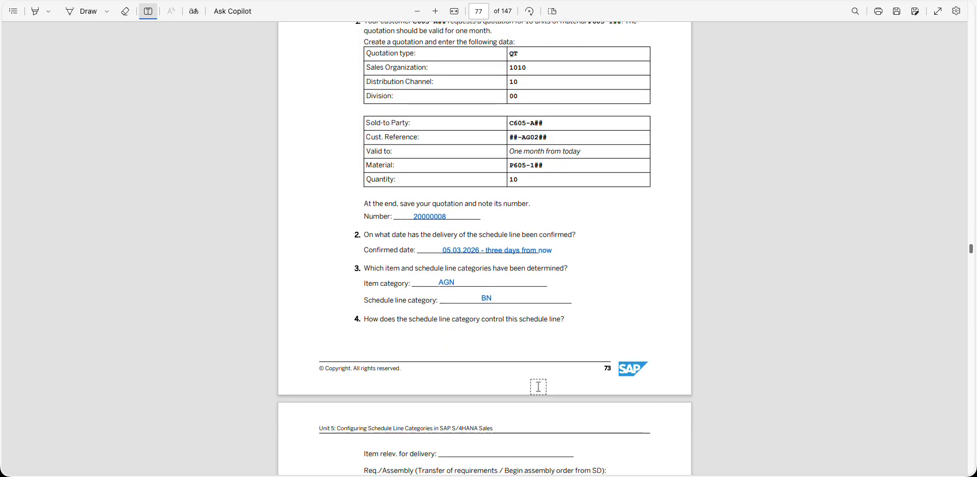
pyautogui.scroll(-1, 587, 333)
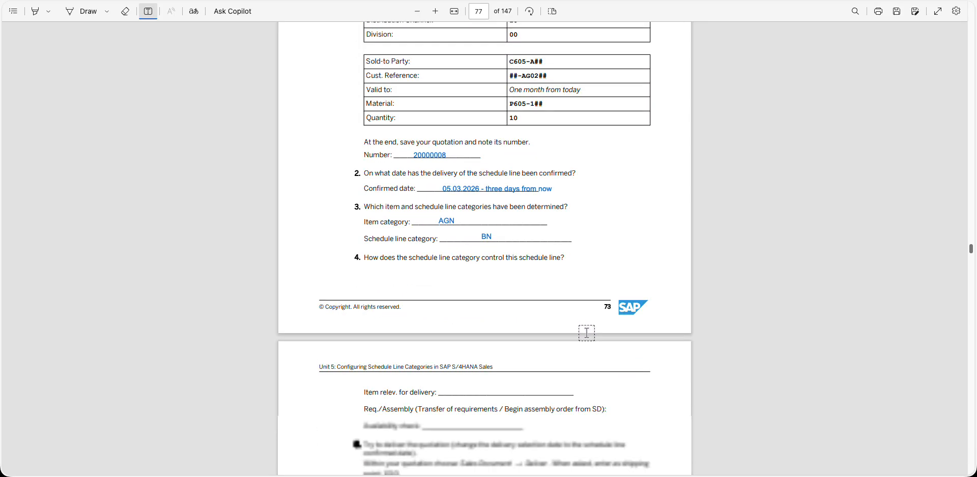
# Step: Read the rest of question 4 in the PDF, switch to SAP and open the SAP Reference IMG through SPRO
pyautogui.scroll(-1, 587, 333)
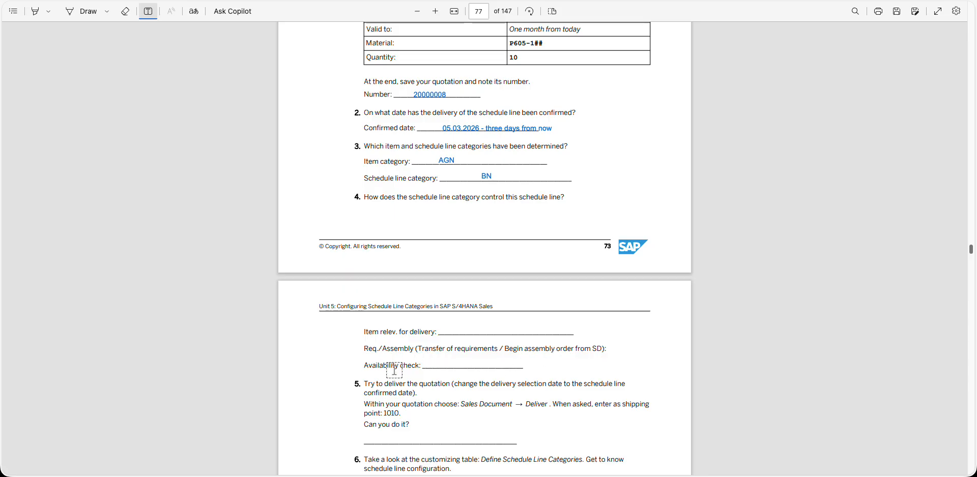
pyautogui.click(387, 1)
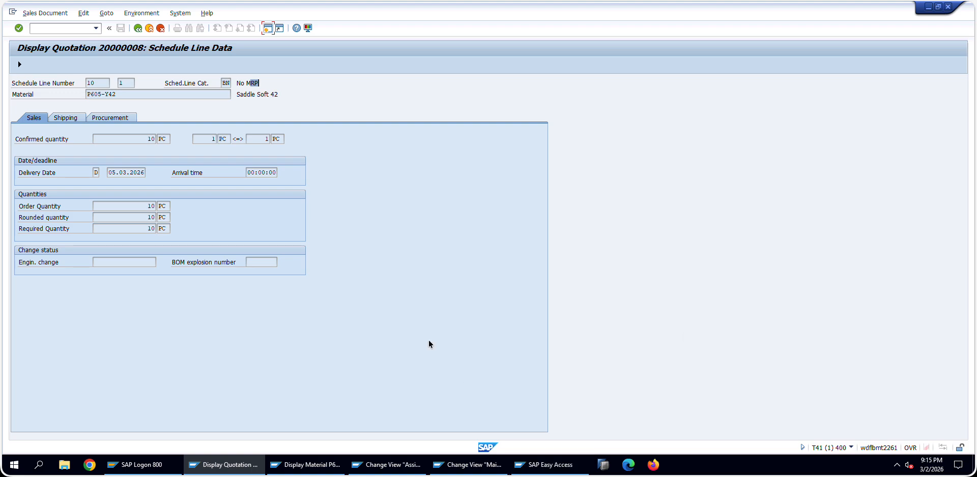
pyautogui.click(544, 465)
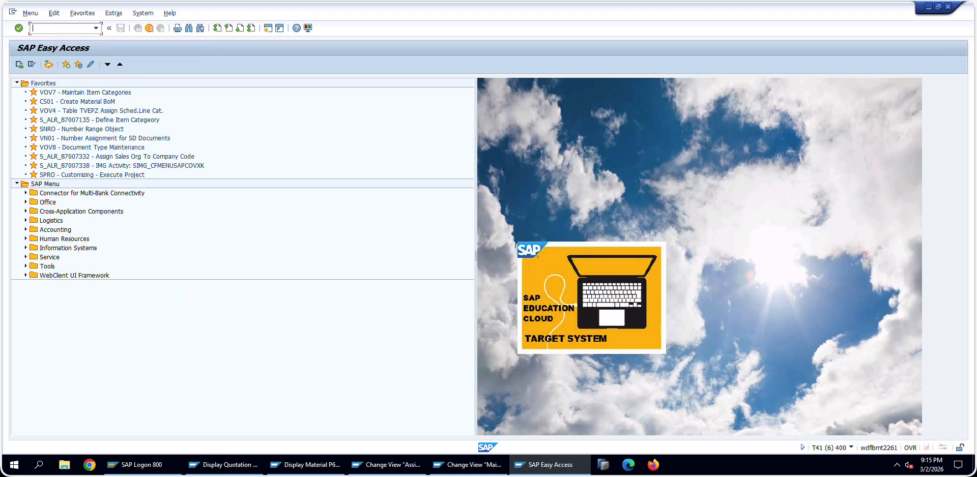
pyautogui.press('Return')
pyautogui.click(56, 65)
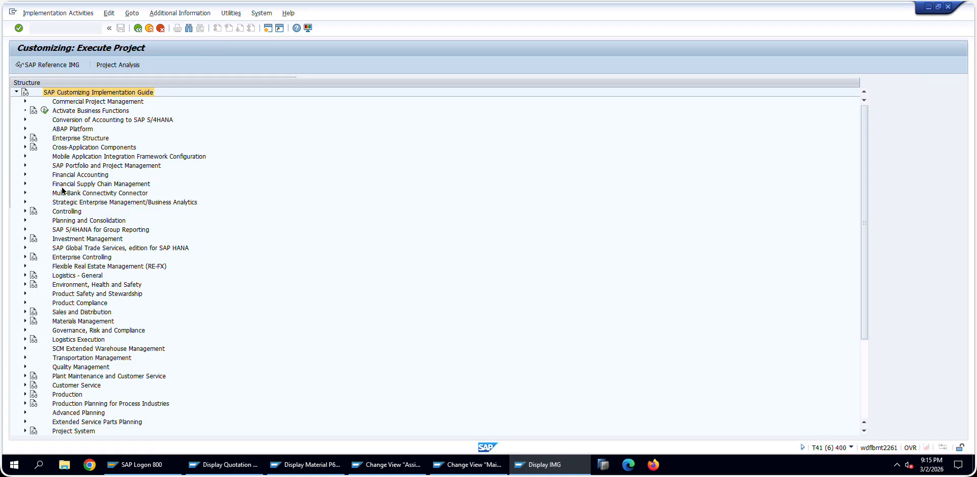
# Step: Open Define Schedule Line Categories in the IMG, under Sales and Distribution, Sales, Sales Documents, Schedule Lines
pyautogui.click(24, 312)
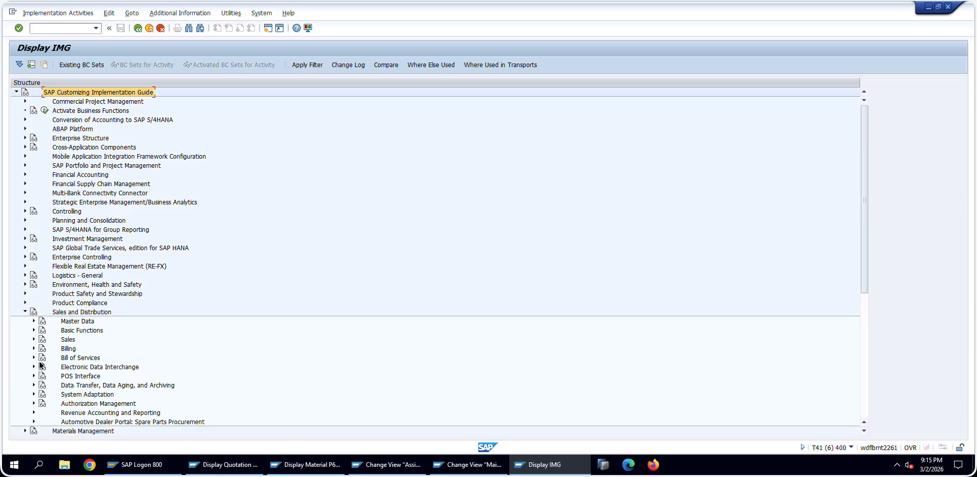
pyautogui.click(34, 339)
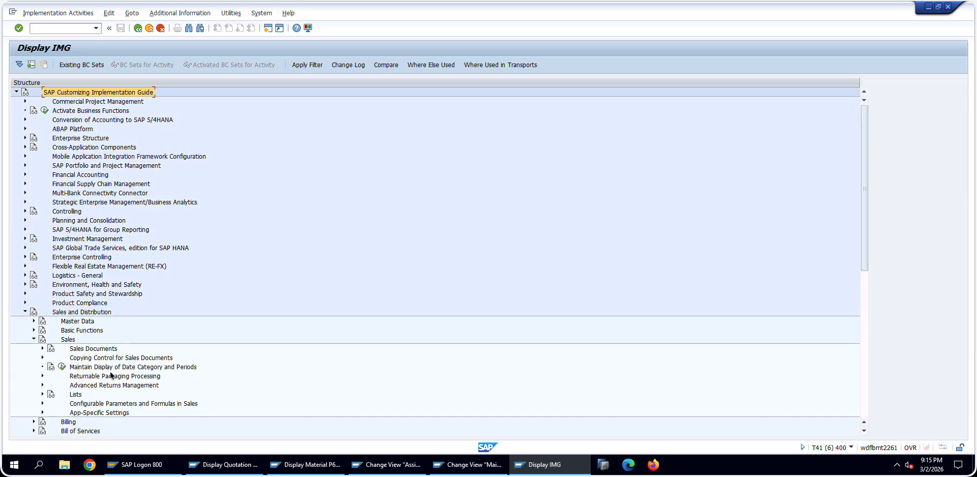
pyautogui.click(42, 349)
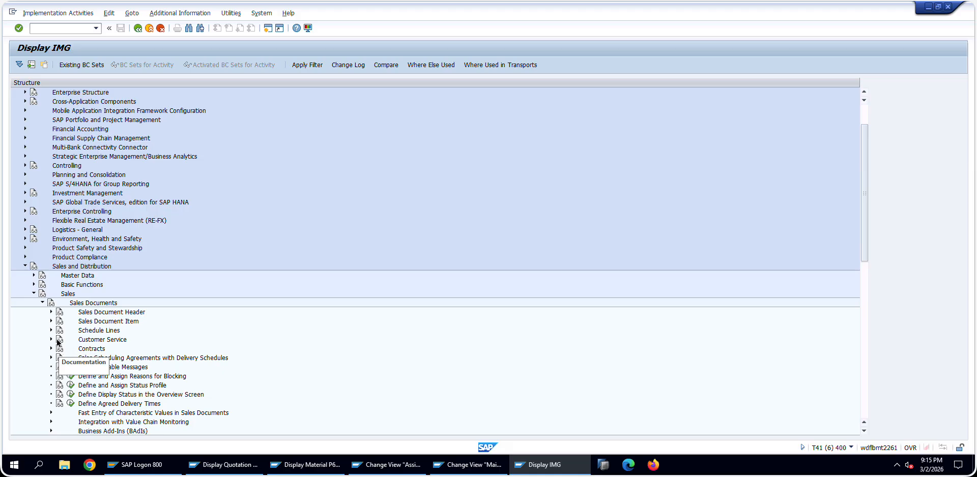
pyautogui.click(51, 331)
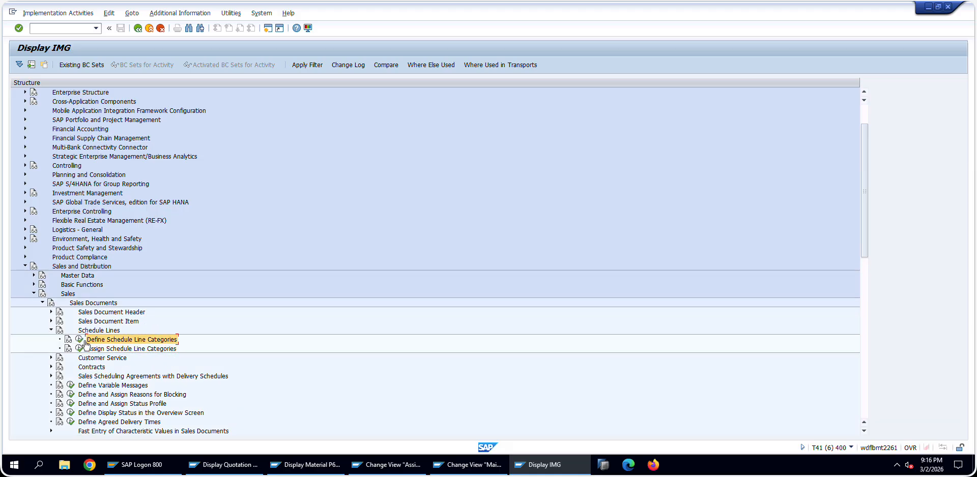
pyautogui.click(81, 340)
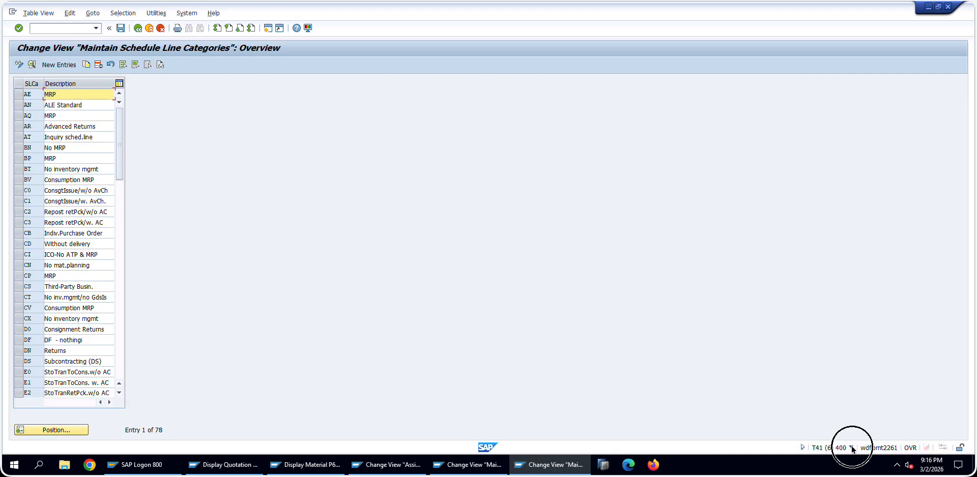
# Step: Display the system information to look up the transaction code of the schedule line categories view
pyautogui.click(803, 448)
pyautogui.click(965, 448)
pyautogui.click(852, 447)
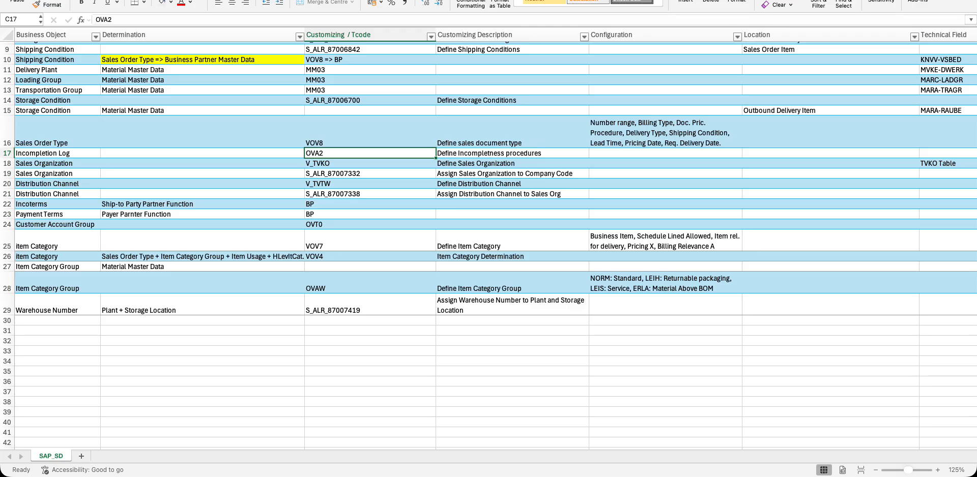
# Step: Switch to the SAP_SD worksheet in Excel and enter Schedule Line as the business object in row 30
pyautogui.click(60, 325)
pyautogui.doubleClick(65, 321)
pyautogui.write('Shcedu')
pyautogui.press('BackSpace')
pyautogui.press('BackSpace')
pyautogui.press('BackSpace')
pyautogui.press('BackSpace')
pyautogui.press('BackSpace')
pyautogui.write('chdu')
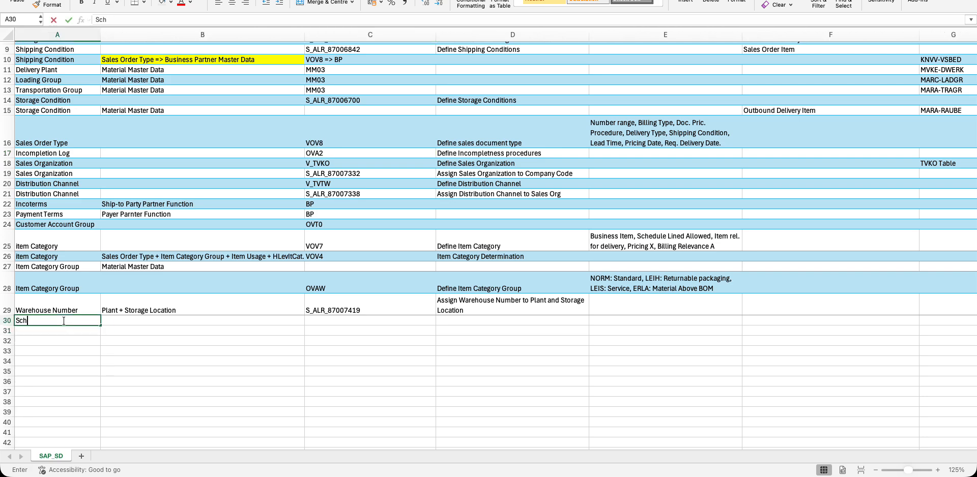
pyautogui.press('BackSpace')
pyautogui.press('BackSpace')
pyautogui.write('edule Line')
# Step: Complete row 30 with transaction code VOV6 and the customizing description "Define Scheduline Line Category"
pyautogui.press('Tab')
pyautogui.press('Tab')
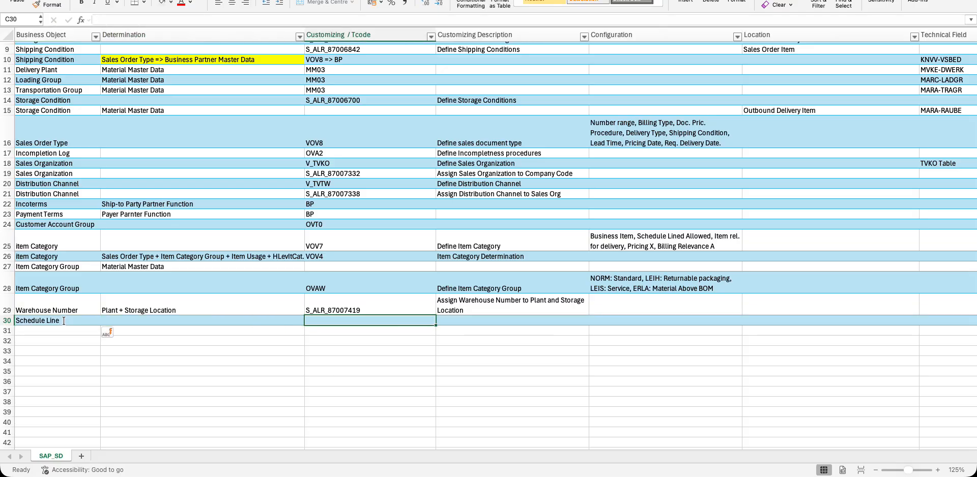
pyautogui.write('VOV6')
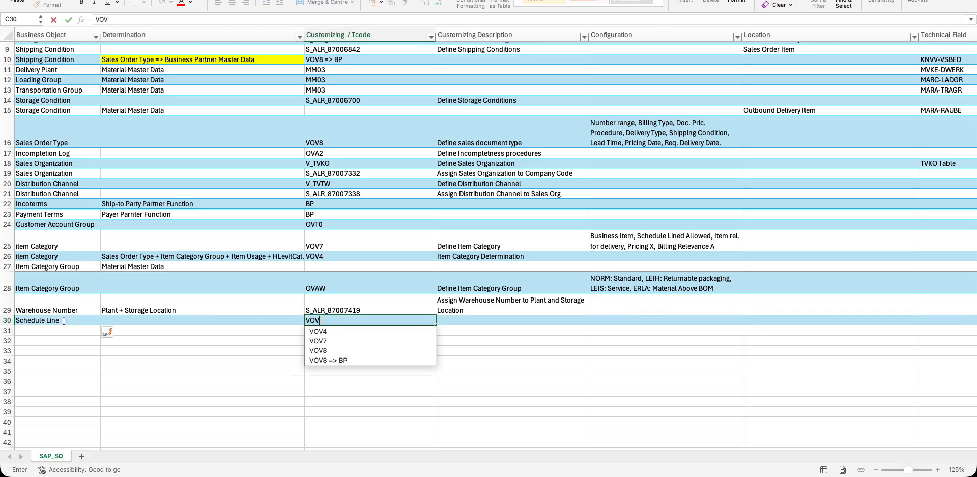
pyautogui.press('Tab')
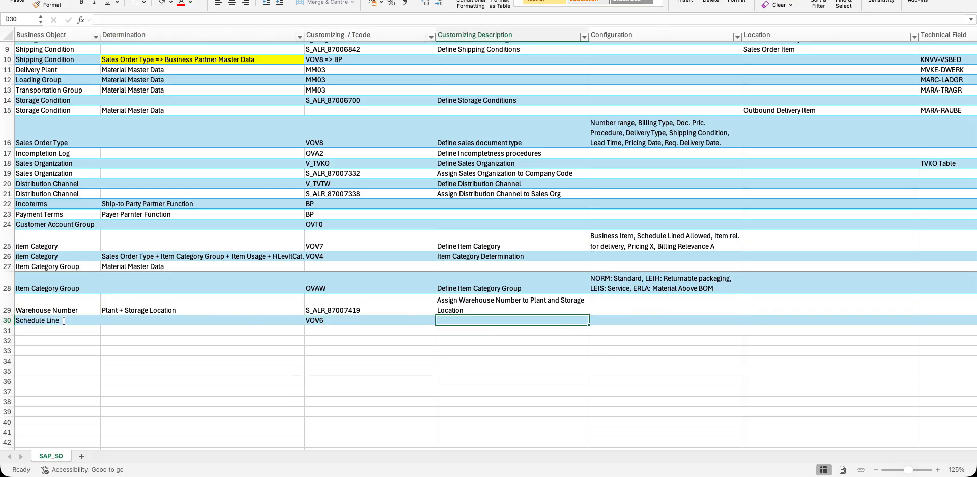
pyautogui.write('Define ')
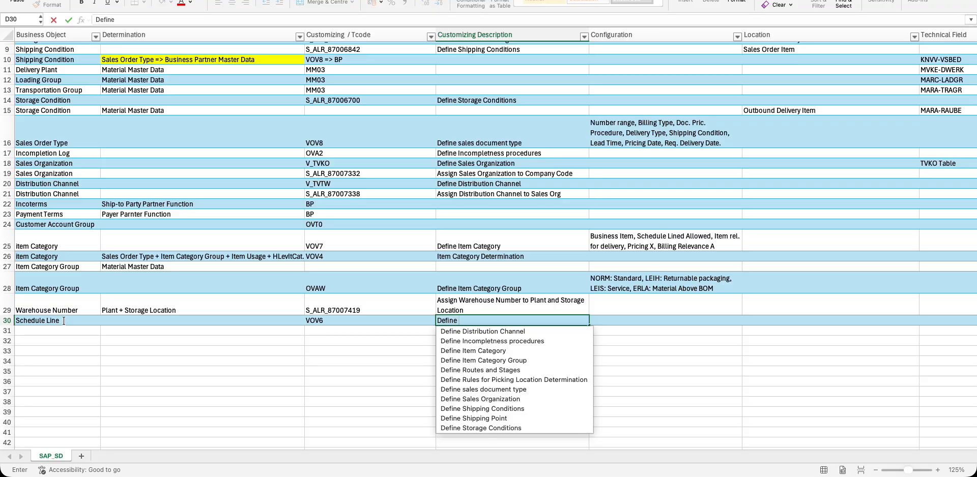
pyautogui.write('SC')
pyautogui.press('BackSpace')
pyautogui.write('cheduline')
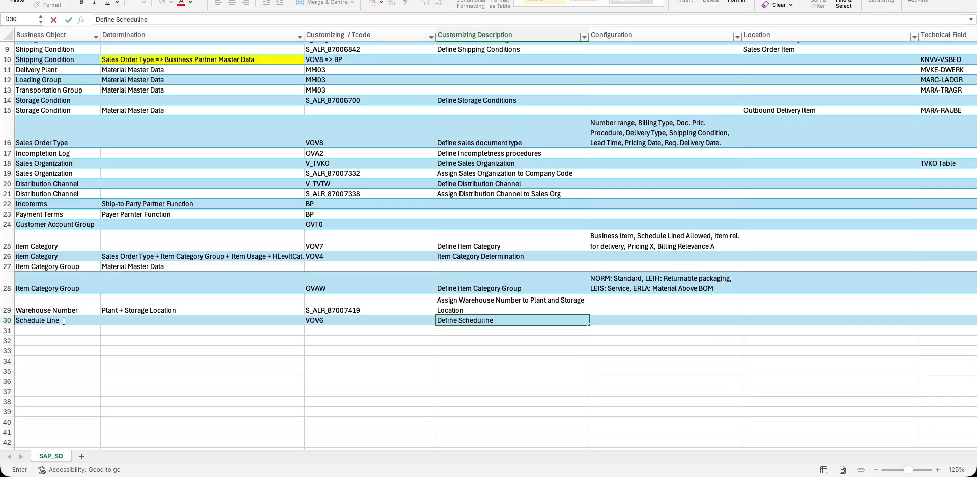
pyautogui.write(' Line Category')
pyautogui.press('Return')
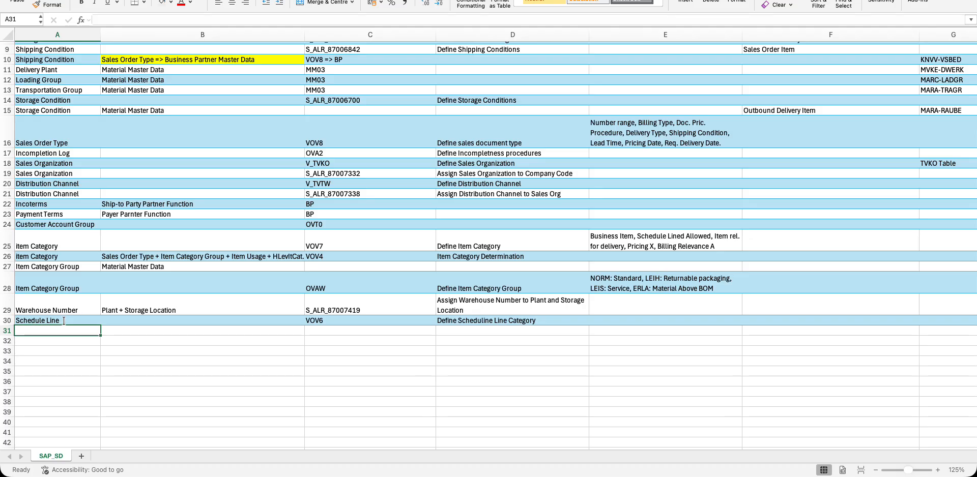
# Step: Enter Schedule Line as the business object in row 31, leaving its determination and transaction code empty
pyautogui.write('Schdu')
pyautogui.press('BackSpace')
pyautogui.press('BackSpace')
pyautogui.write('e')
pyautogui.press('Tab')
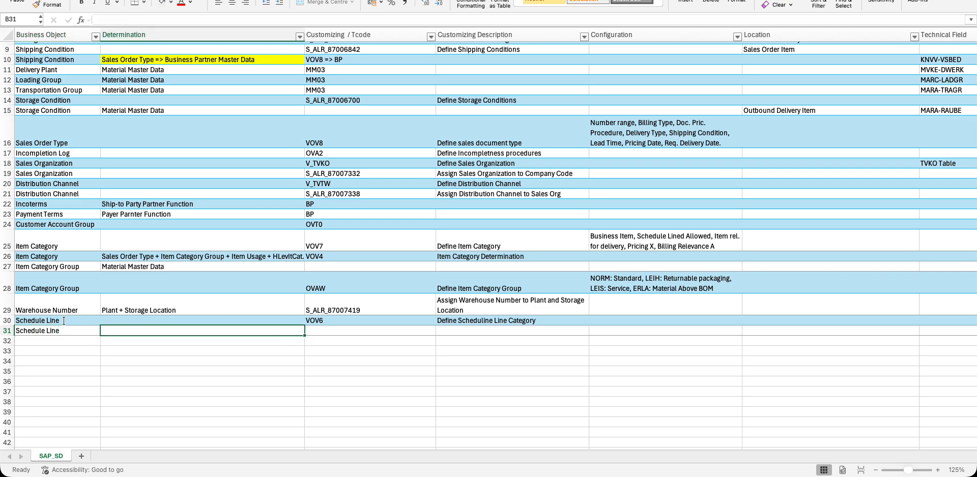
pyautogui.press('Tab')
pyautogui.press('Tab')
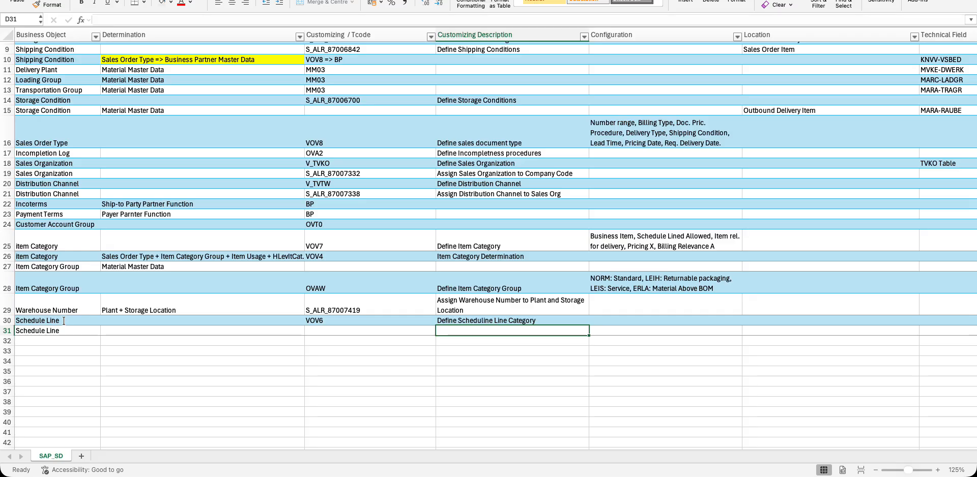
# Step: Enter "Schedule Line Determination" as the customizing description in row 31
pyautogui.write('Sch')
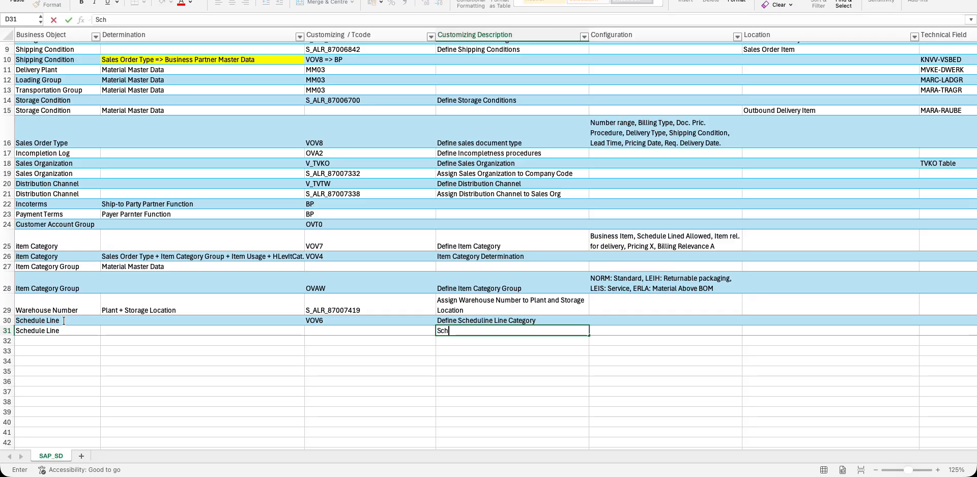
pyautogui.write('edule Line Determination')
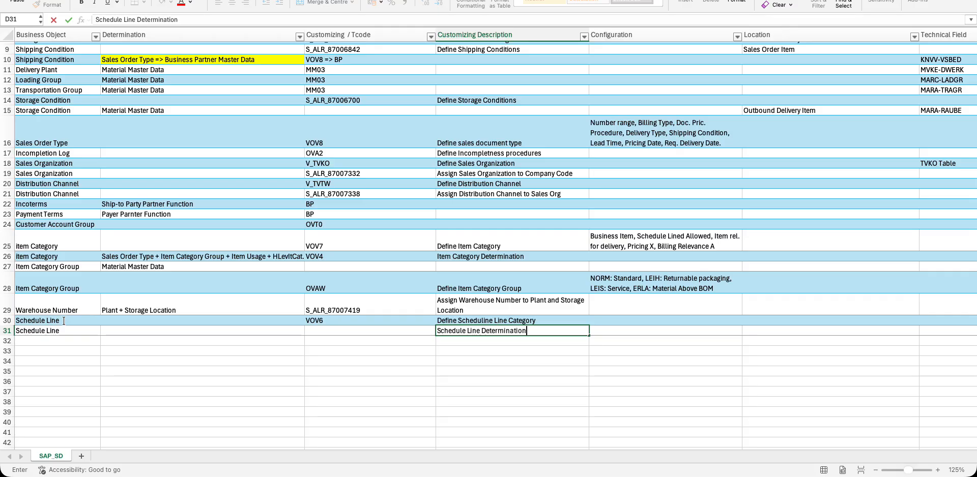
pyautogui.press('Left')
pyautogui.press('super+Tab')
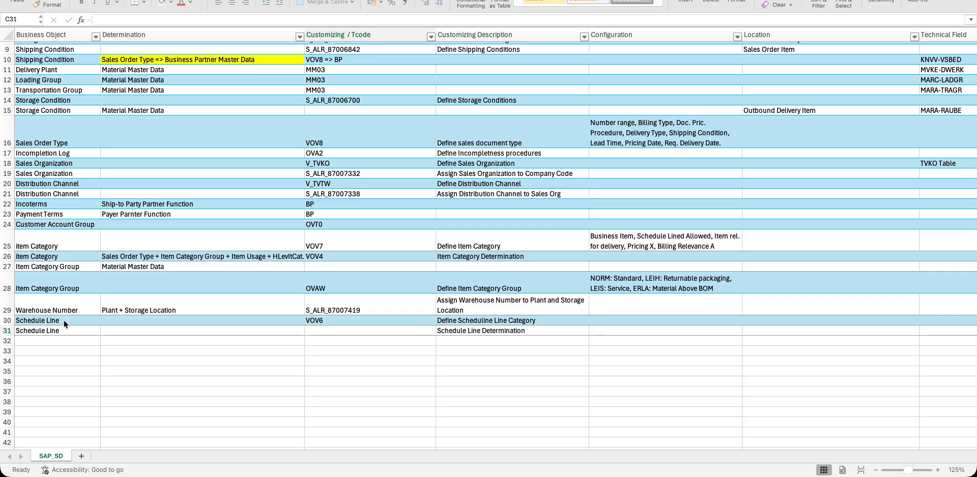
# Step: Switch to SAP, return to the IMG structure and select the Assign Schedule Line Categories activity
pyautogui.hotkey('alt', 'Tab')
pyautogui.click(413, 206)
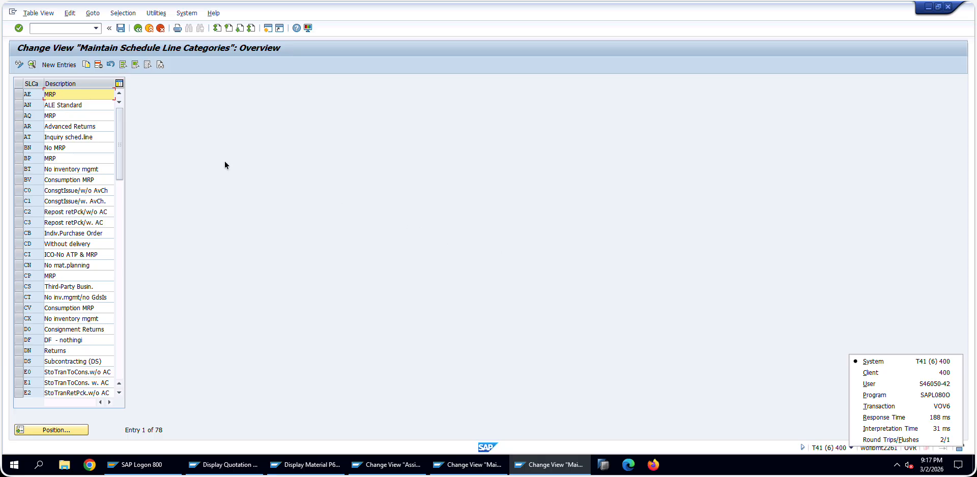
pyautogui.click(138, 28)
pyautogui.click(116, 350)
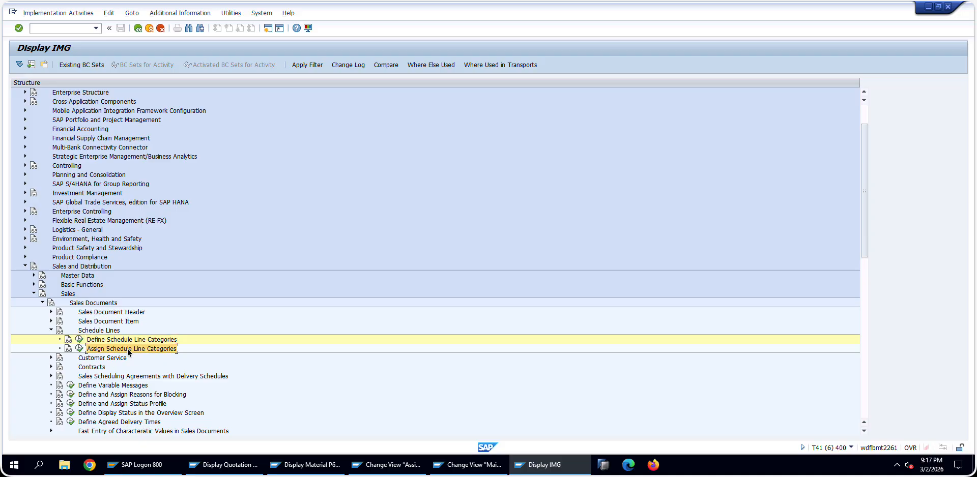
# Step: Switch to Excel and replace row 31's customizing description with "Assign Scheduline Item Category"
pyautogui.press('super+Tab')
pyautogui.press('super+a')
pyautogui.click(499, 332)
pyautogui.click(497, 332)
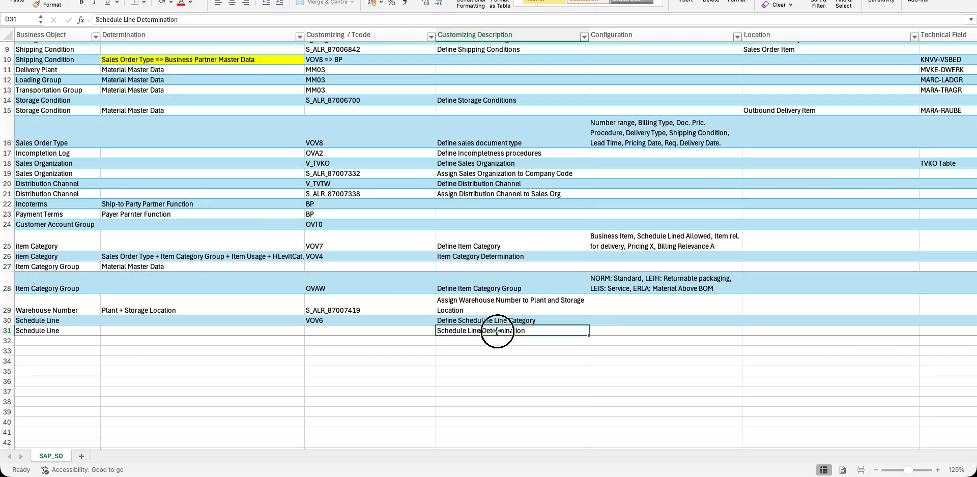
pyautogui.write('Assign ')
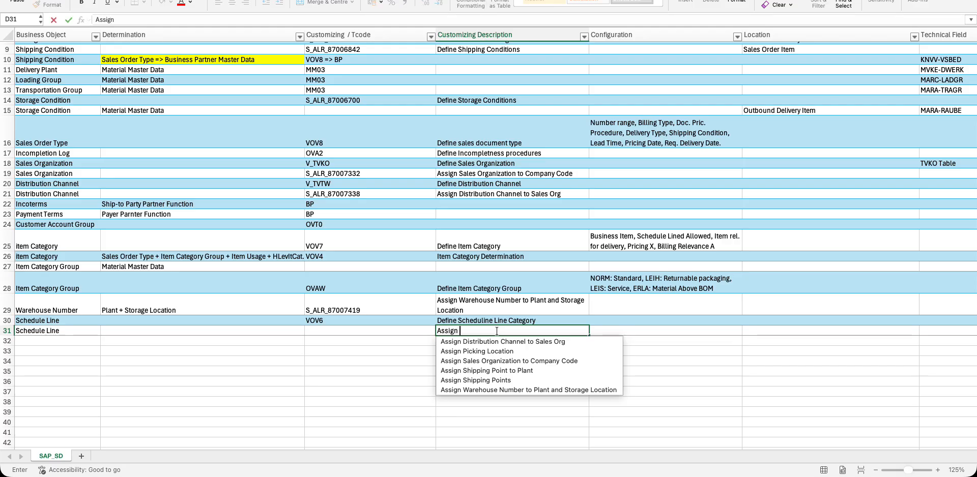
pyautogui.write('Scheduline')
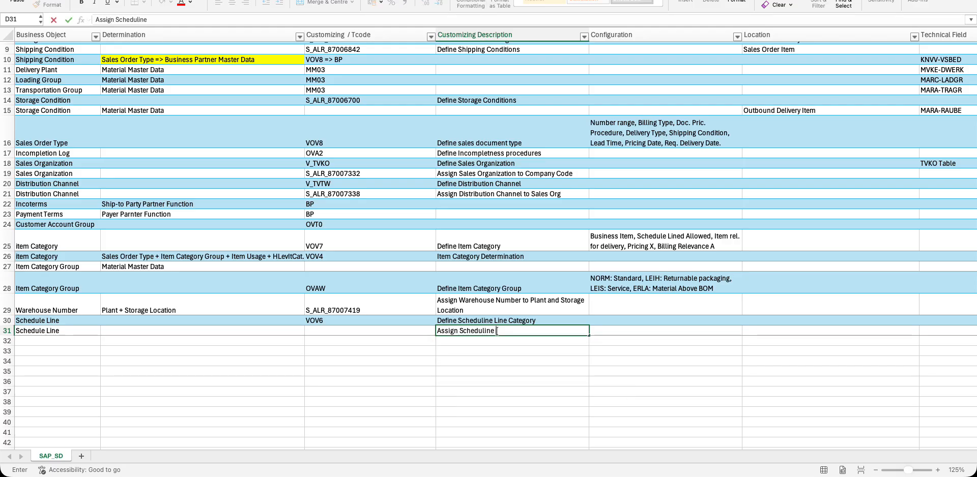
pyautogui.write(' Item Category')
# Step: Check the activity's name in SAP, then correct row 31's description in Excel to "Assign Schedule Line Category"
pyautogui.hotkey('alt', 'Tab')
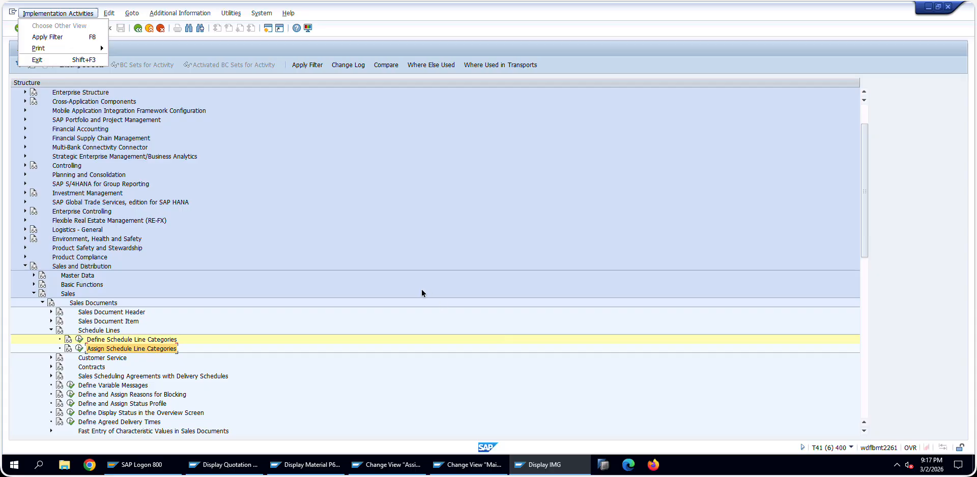
pyautogui.hotkey('alt', 'Tab')
pyautogui.doubleClick(505, 333)
pyautogui.press('BackSpace')
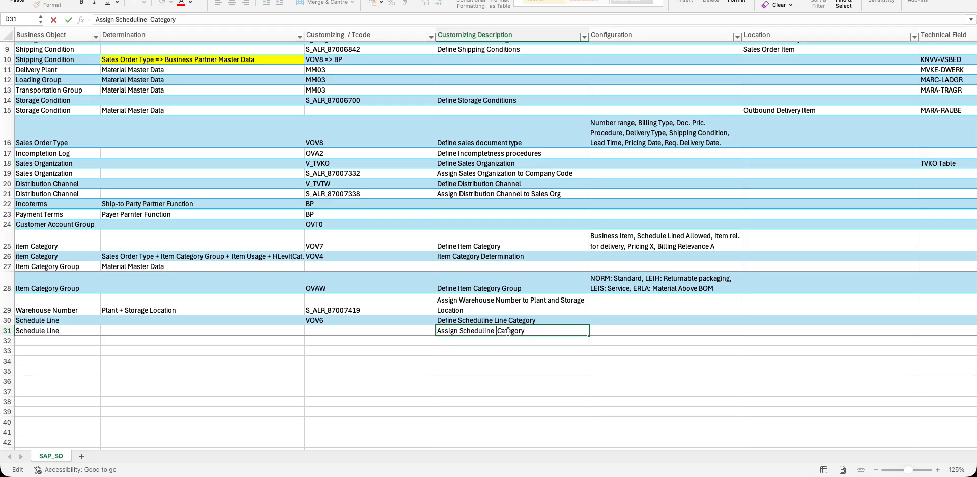
pyautogui.press('Left')
pyautogui.press('Left')
pyautogui.press('Left')
pyautogui.hotkey('shift', 'Right')
pyautogui.hotkey('shift', 'Right')
pyautogui.press('BackSpace')
pyautogui.write('e Line')
# Step: Correct row 30's customizing description to "Define Schedule Line Category"
pyautogui.click(503, 320)
pyautogui.doubleClick(495, 321)
pyautogui.press('BackSpace')
pyautogui.press('BackSpace')
pyautogui.press('BackSpace')
pyautogui.press('BackSpace')
pyautogui.write('e')
pyautogui.press('Return')
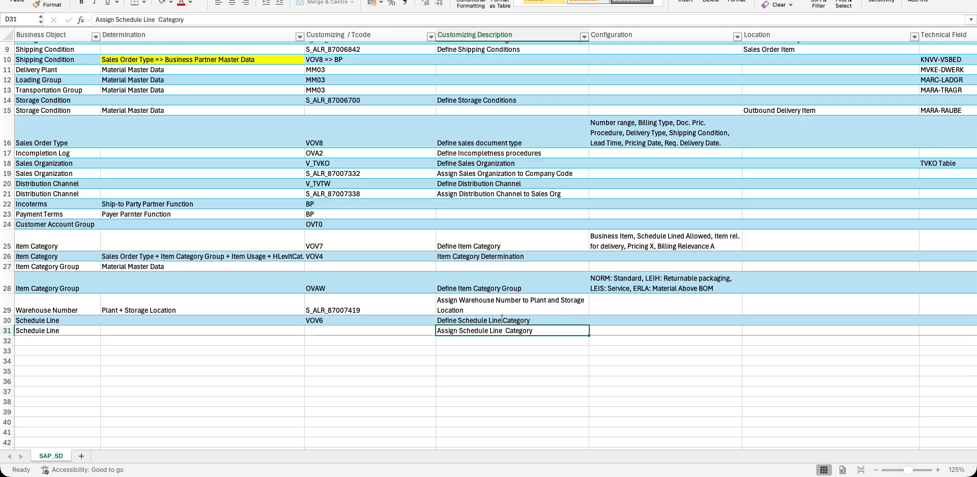
# Step: Switch to SAP and reopen Define Schedule Line Categories from the IMG
pyautogui.hotkey('alt', 'Tab')
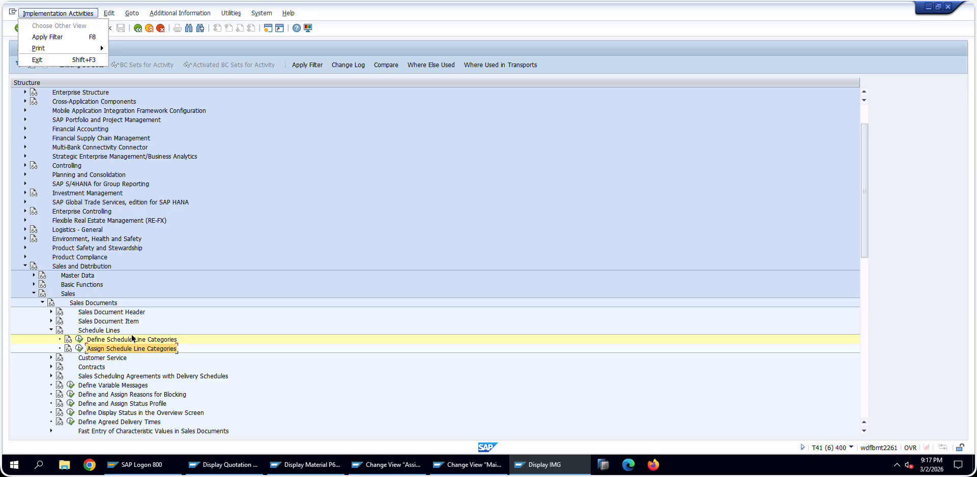
pyautogui.click(100, 340)
pyautogui.doubleClick(100, 340)
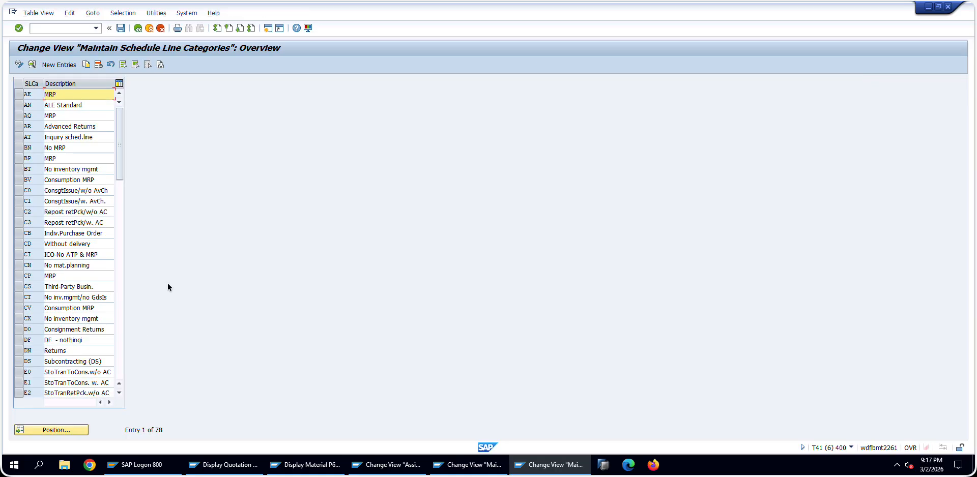
# Step: Position the overview on schedule line category BN and open its details
pyautogui.click(79, 430)
pyautogui.write('AG')
pyautogui.hotkey('ctrl', 'a')
pyautogui.press('BackSpace')
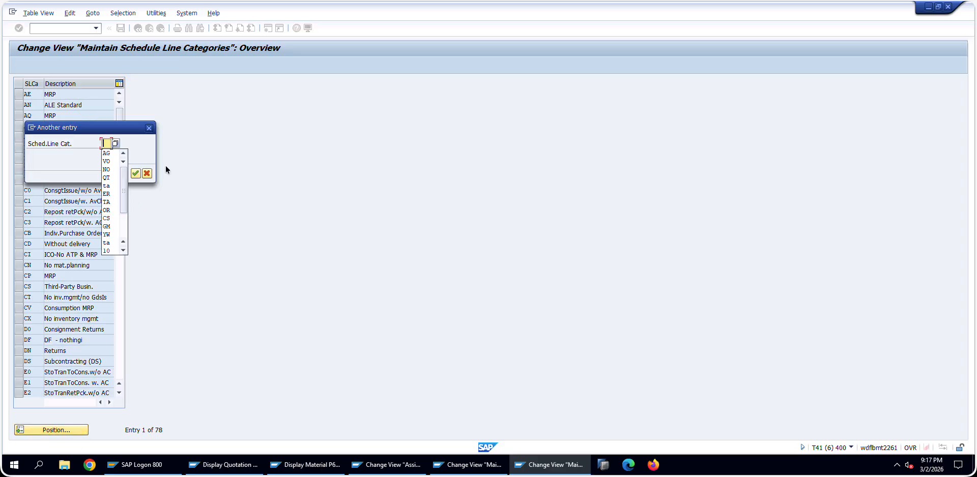
pyautogui.write('BN')
pyautogui.press('Return')
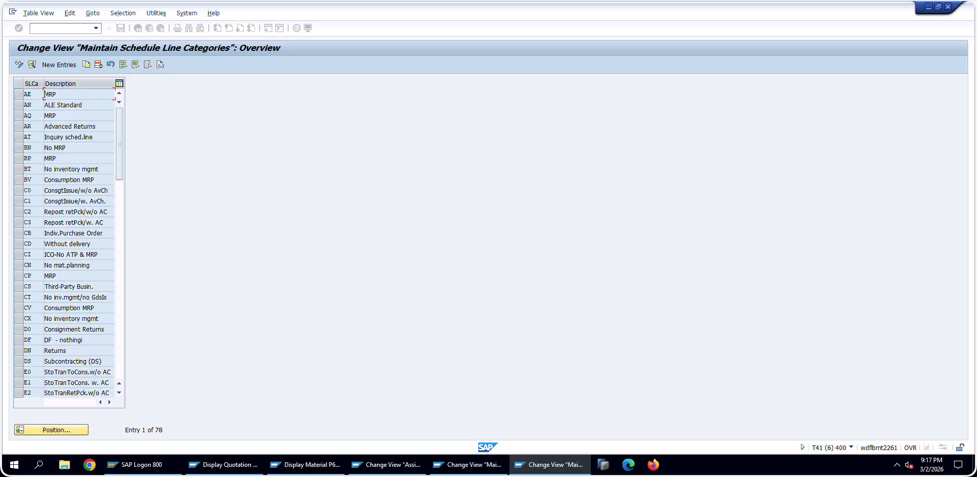
pyautogui.doubleClick(74, 96)
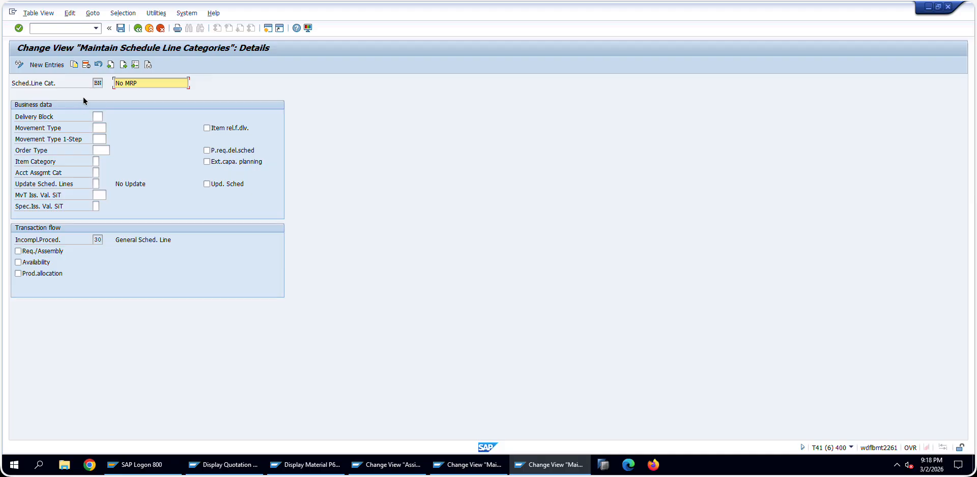
# Step: Read the field help for the item relevant for delivery indicator, including its example about quotation schedule lines
pyautogui.rightClick(236, 128)
pyautogui.click(250, 135)
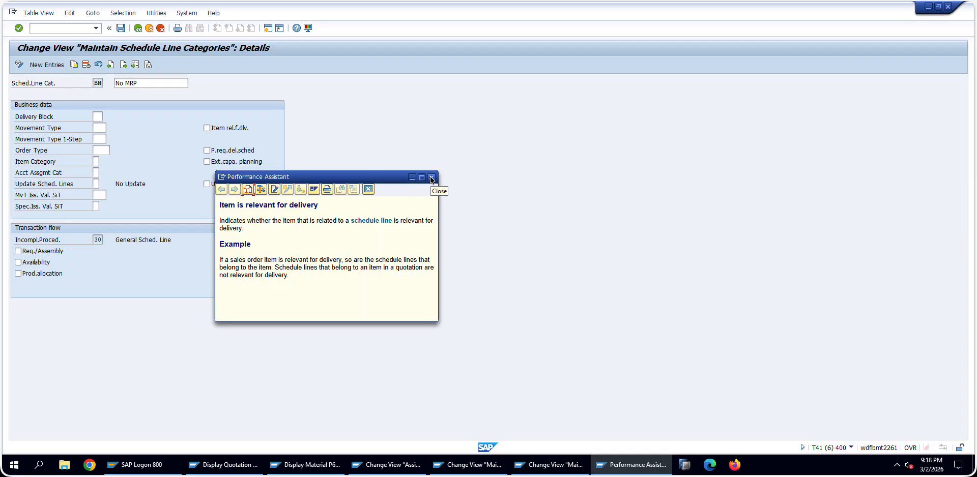
pyautogui.click(431, 178)
pyautogui.click(220, 132)
pyautogui.click(220, 132)
pyautogui.rightClick(221, 133)
pyautogui.click(231, 133)
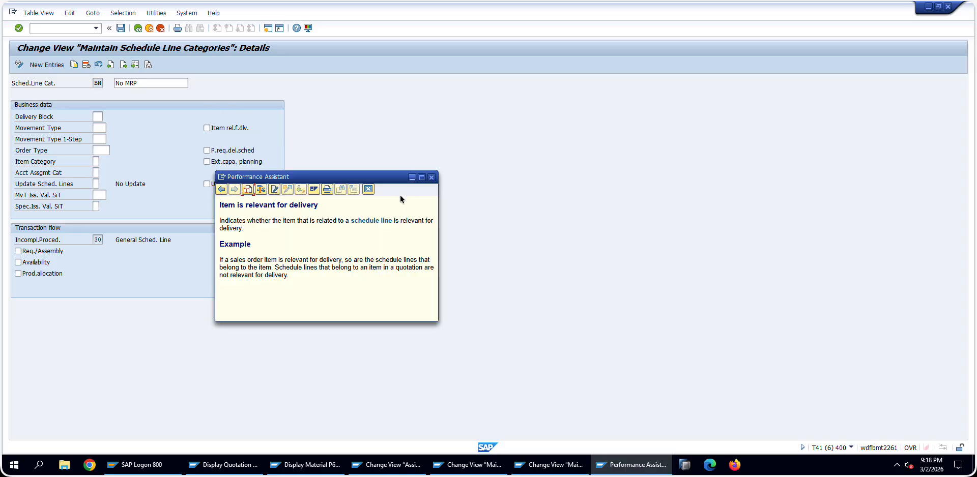
pyautogui.moveTo(253, 260); pyautogui.dragTo(287, 275)
pyautogui.click(410, 270)
pyautogui.click(252, 262)
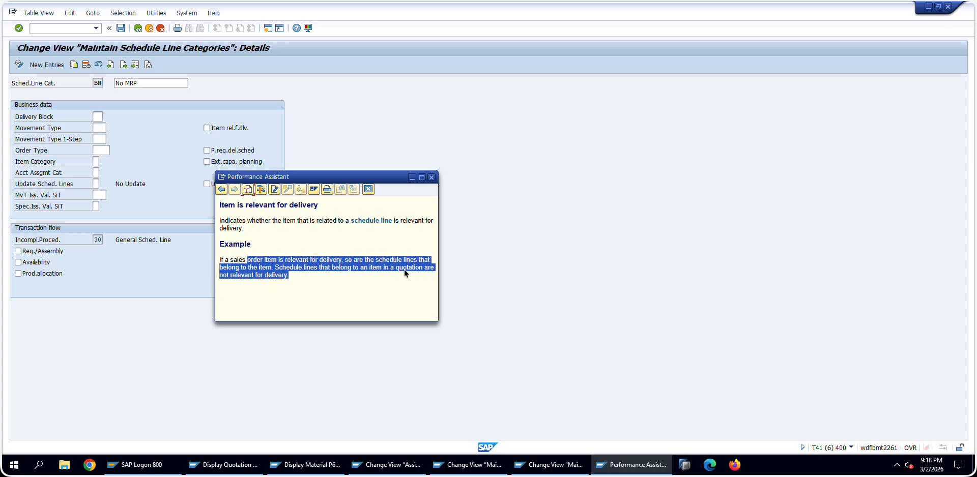
pyautogui.click(431, 177)
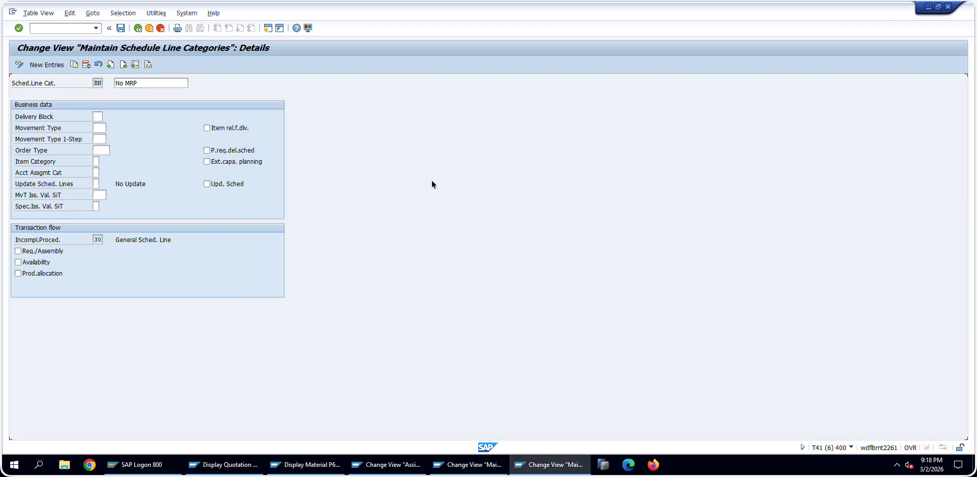
# Step: Switch to the exercise PDF and answer "No" for Item relev. for delivery under question 4
pyautogui.hotkey('alt', 'Tab')
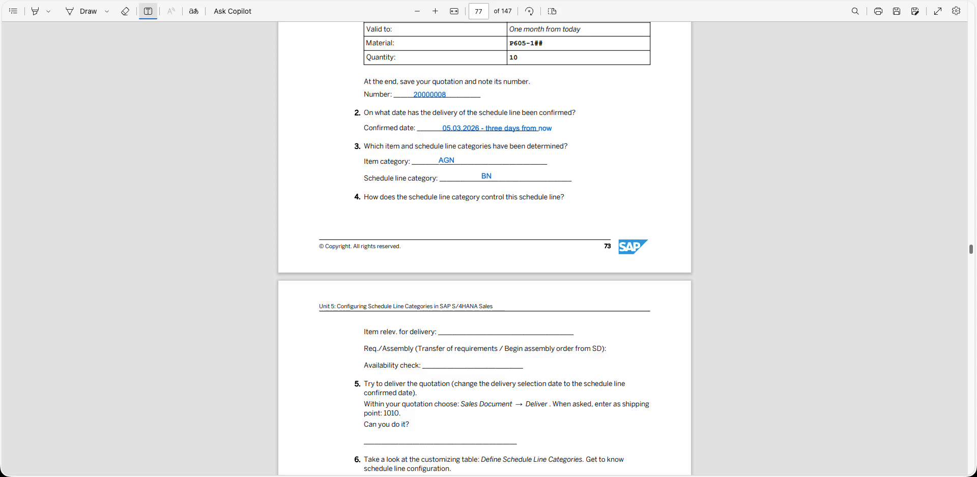
pyautogui.click(458, 333)
pyautogui.write('No')
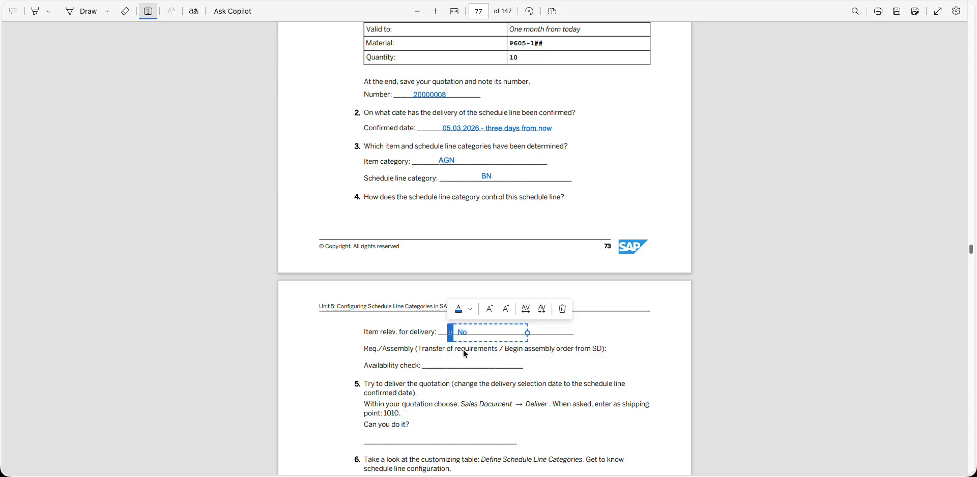
pyautogui.click(541, 367)
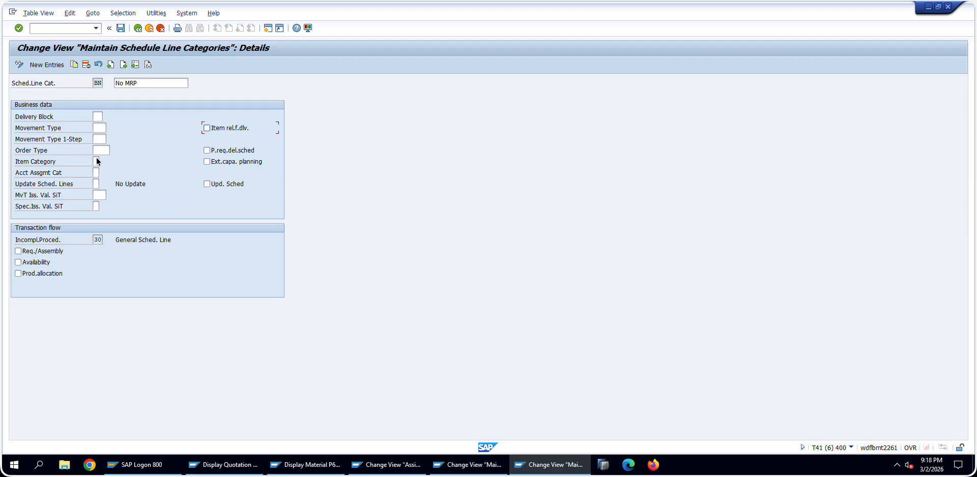
# Step: Back in SAP, read the field help for P.req.del.sched, Ext.capa. planning and Upd. Sched of schedule line category BN
pyautogui.click(100, 195)
pyautogui.rightClick(257, 150)
pyautogui.click(275, 155)
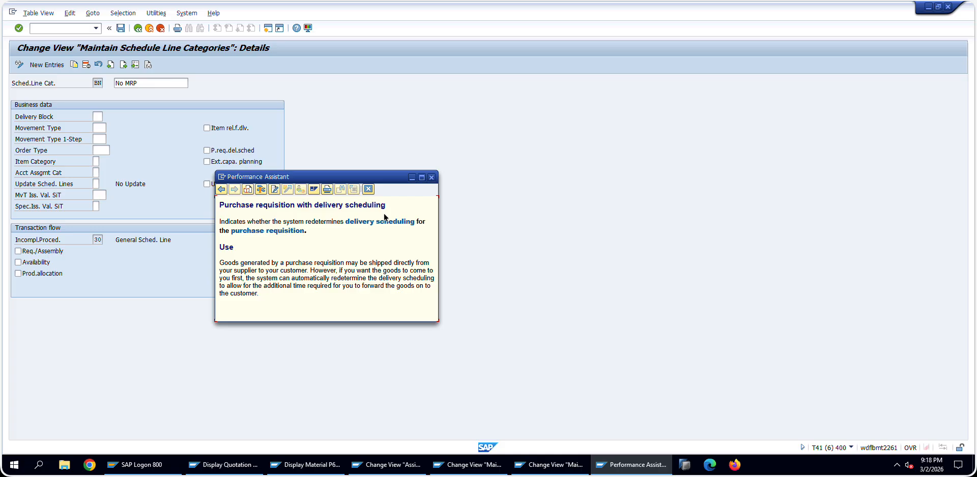
pyautogui.press('Escape')
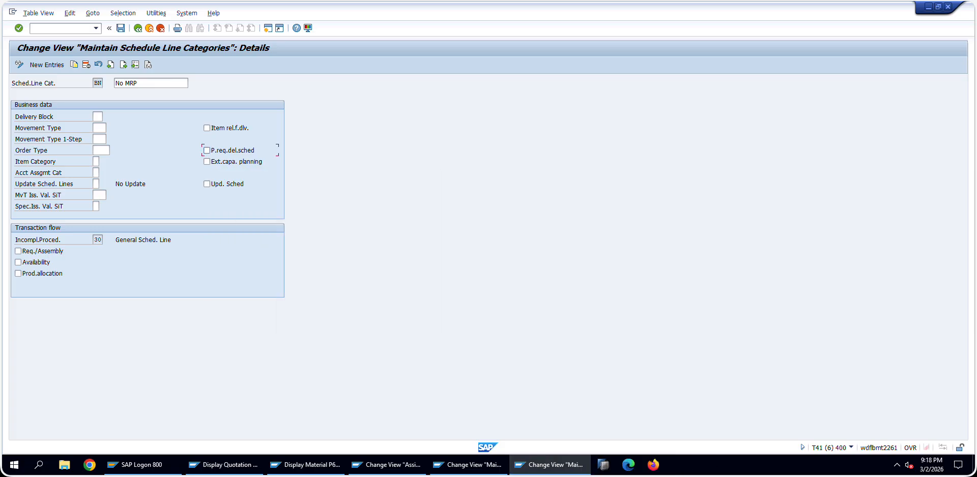
pyautogui.rightClick(227, 165)
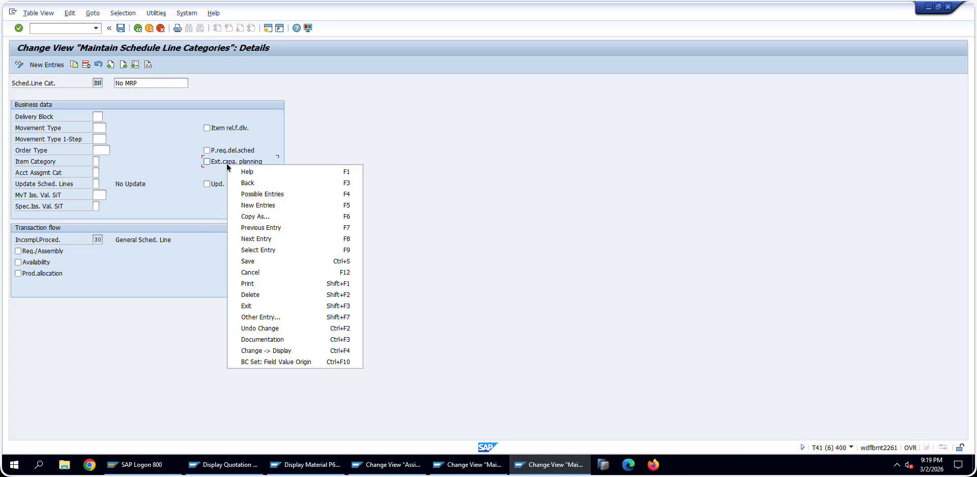
pyautogui.click(243, 170)
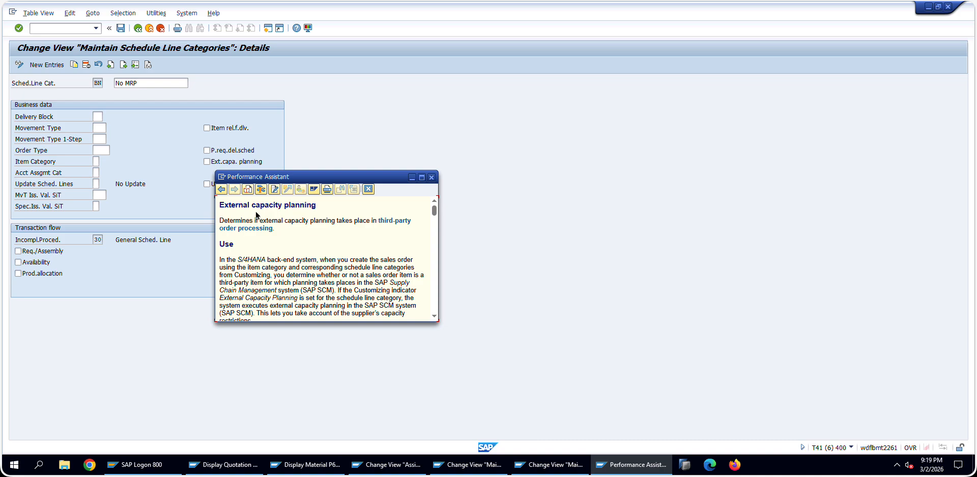
pyautogui.press('Escape')
pyautogui.rightClick(231, 184)
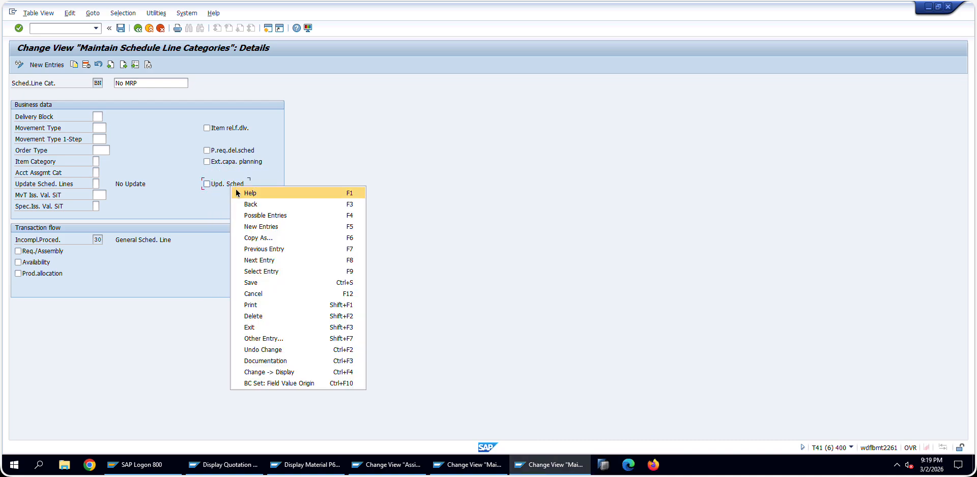
pyautogui.click(238, 191)
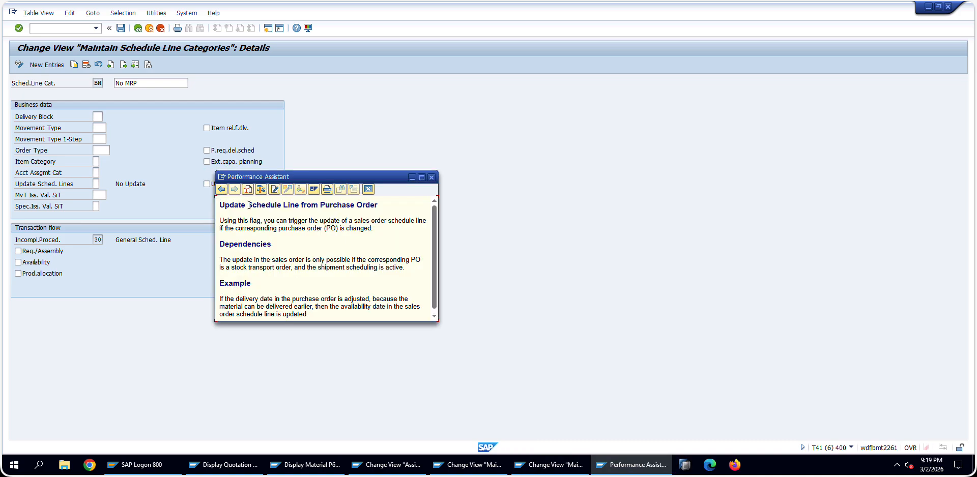
pyautogui.press('Escape')
# Step: Review the possible entries for Delivery Block and Movement Type, searching the movement types for 601
pyautogui.click(97, 116)
pyautogui.click(108, 117)
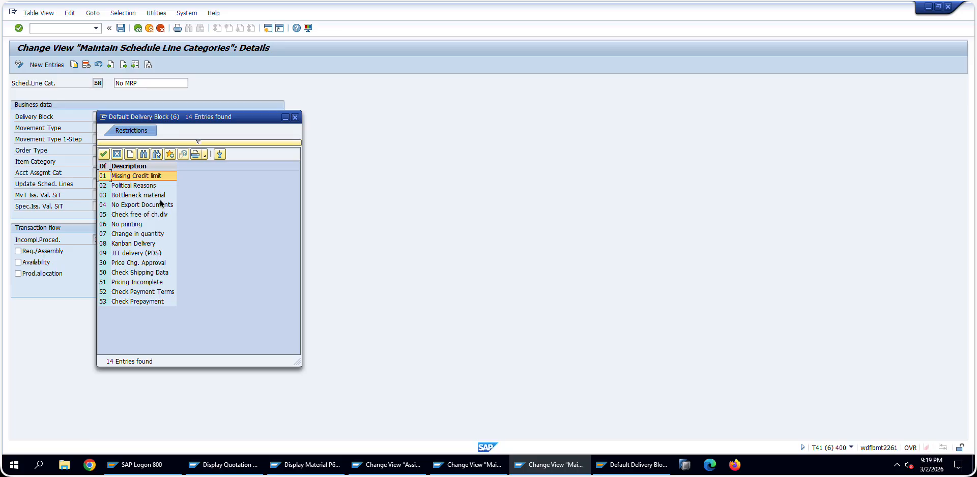
pyautogui.press('Escape')
pyautogui.click(102, 127)
pyautogui.click(110, 128)
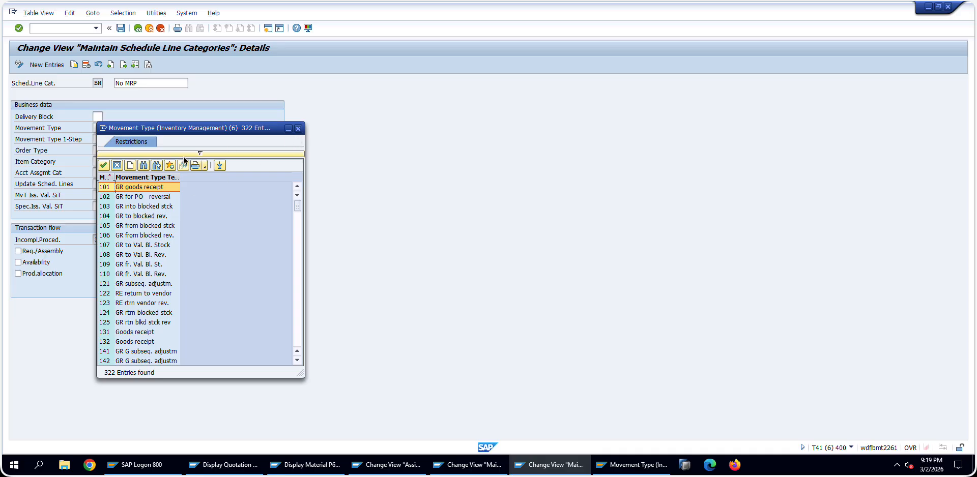
pyautogui.click(144, 166)
pyautogui.write('601')
pyautogui.press('Return')
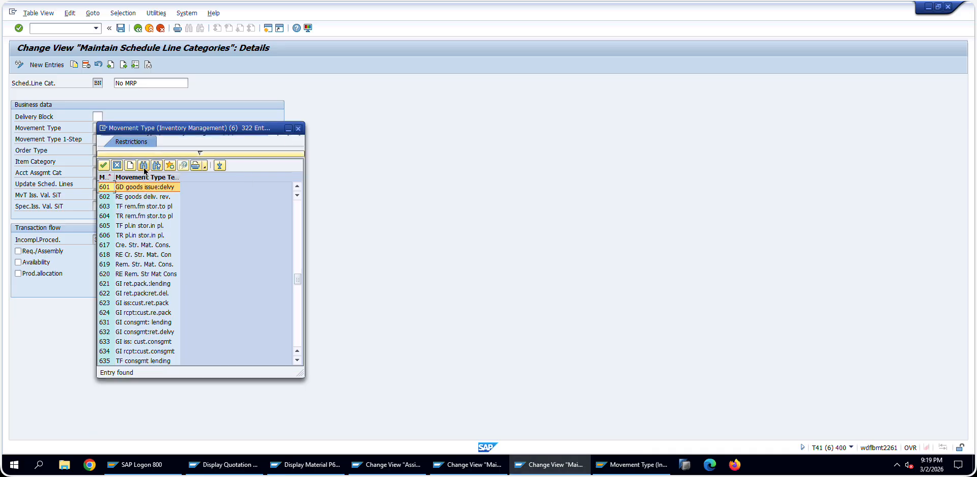
pyautogui.press('Escape')
# Step: Review the possible purchasing values for Order Type and Item Category without assigning any
pyautogui.click(102, 149)
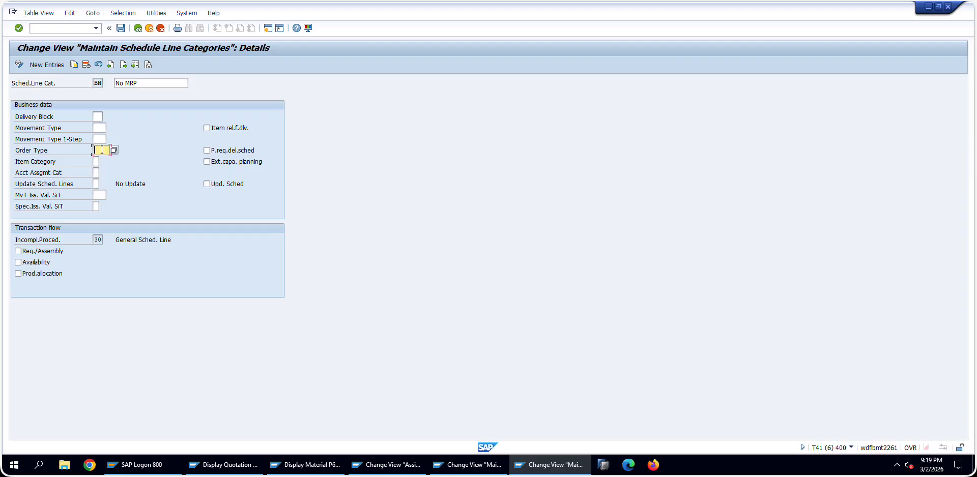
pyautogui.click(113, 150)
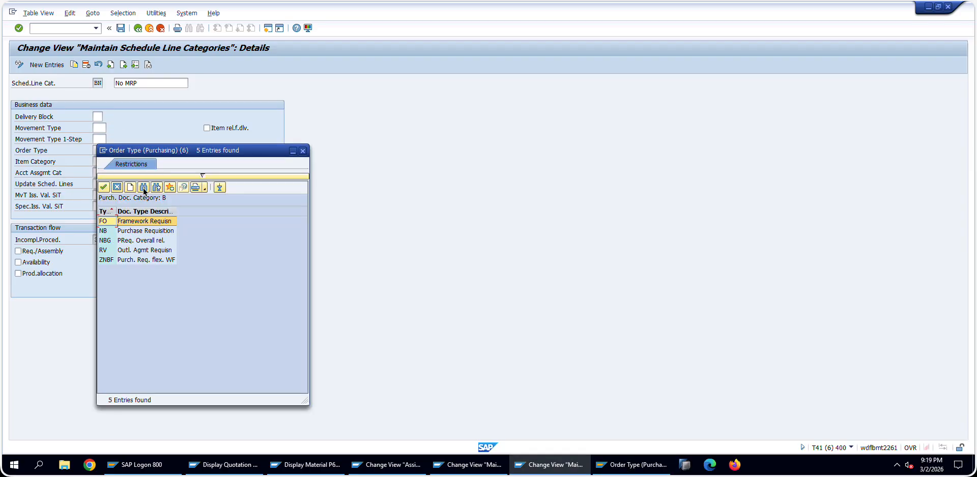
pyautogui.click(166, 234)
pyautogui.doubleClick(167, 232)
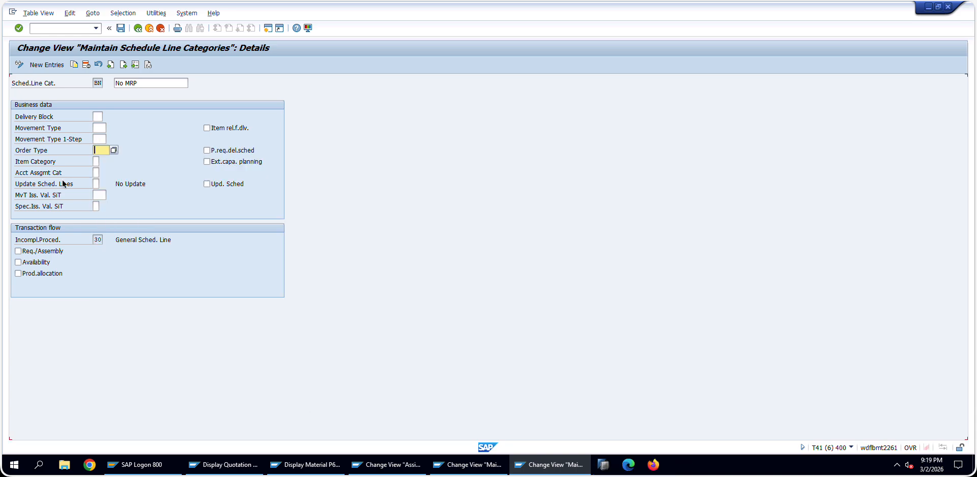
pyautogui.click(95, 161)
pyautogui.click(105, 162)
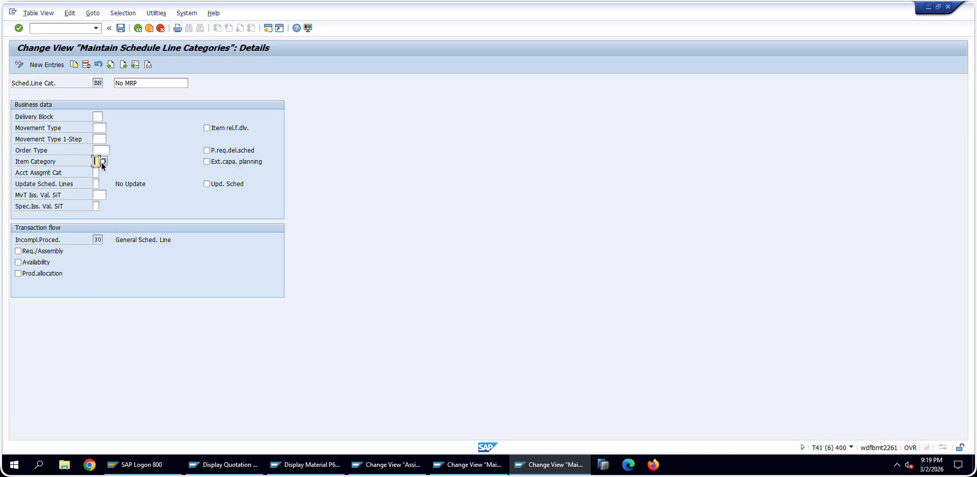
pyautogui.click(223, 281)
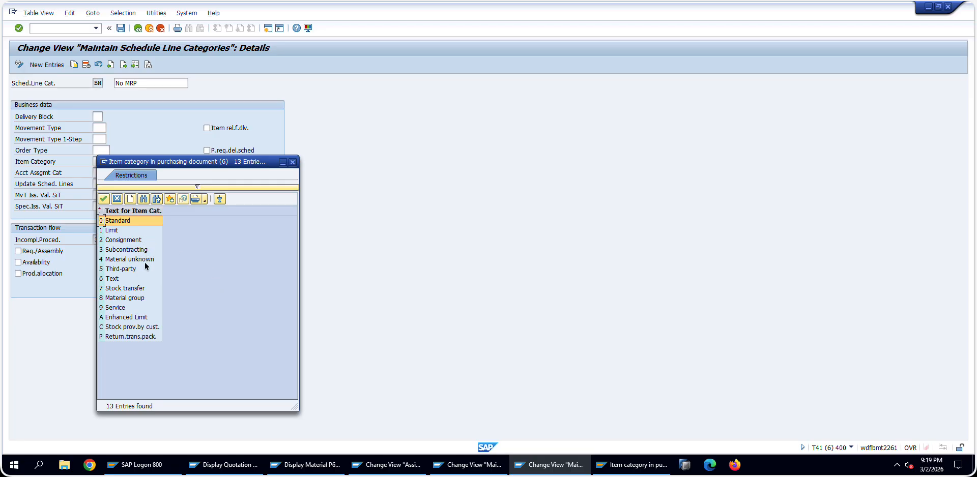
pyautogui.press('Escape')
# Step: Review the possible entries for Acct Assgmt Cat and Update Sched. Lines without assigning any
pyautogui.click(98, 173)
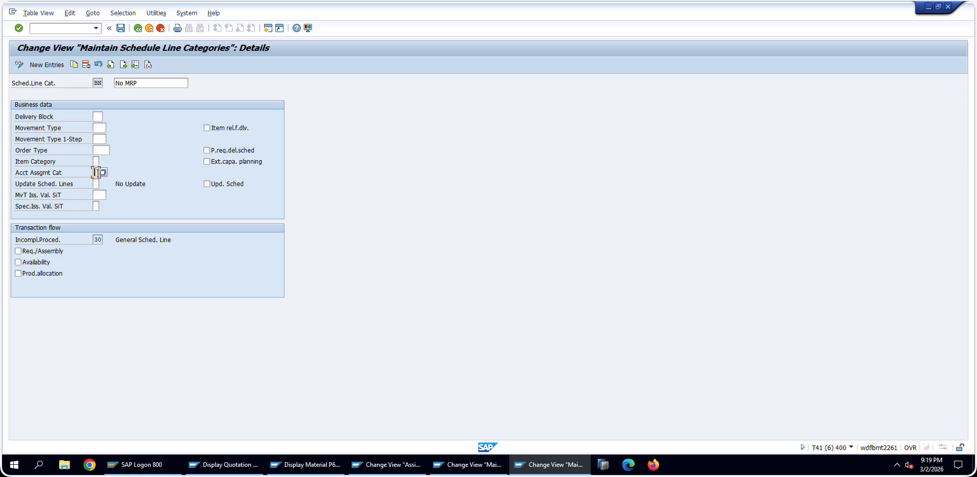
pyautogui.click(104, 174)
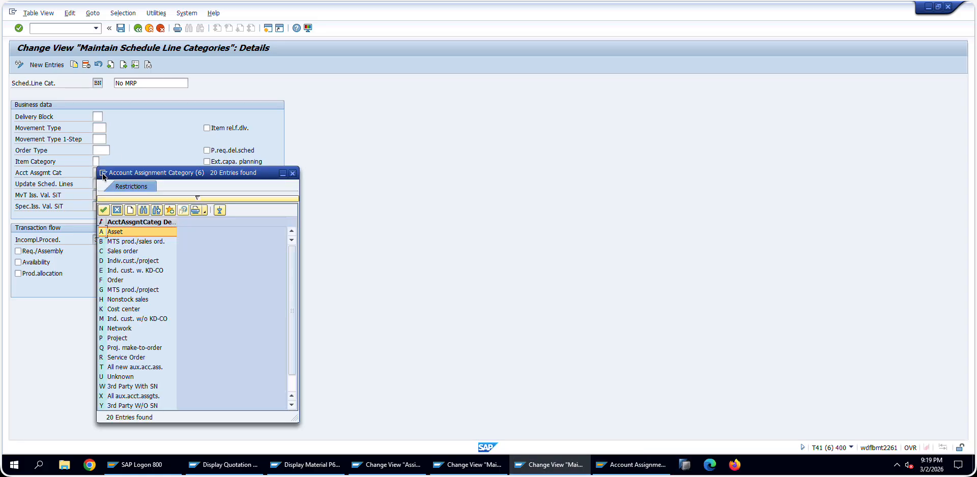
pyautogui.press('Escape')
pyautogui.click(95, 184)
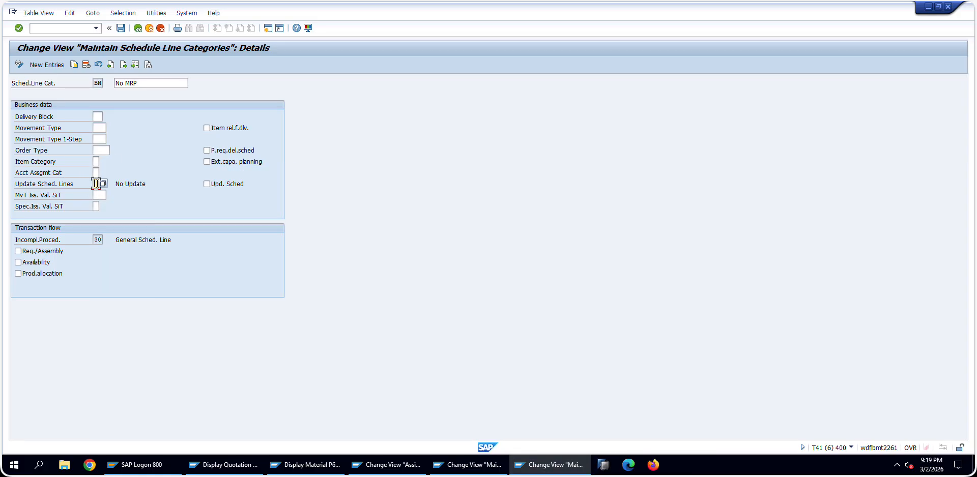
pyautogui.click(103, 184)
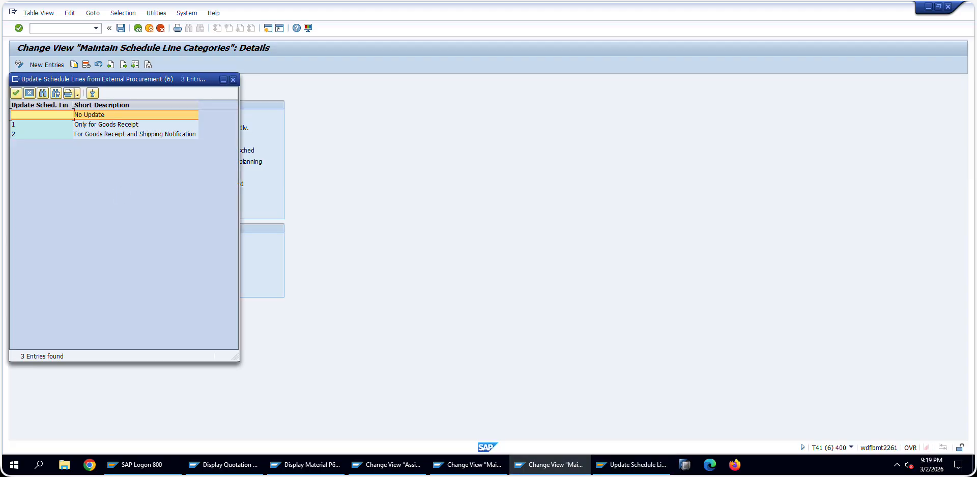
pyautogui.press('Escape')
# Step: Review the possible entries for MvT Iss. Val. SiT and Spec.Iss. Val. SiT without assigning any
pyautogui.click(97, 196)
pyautogui.click(110, 196)
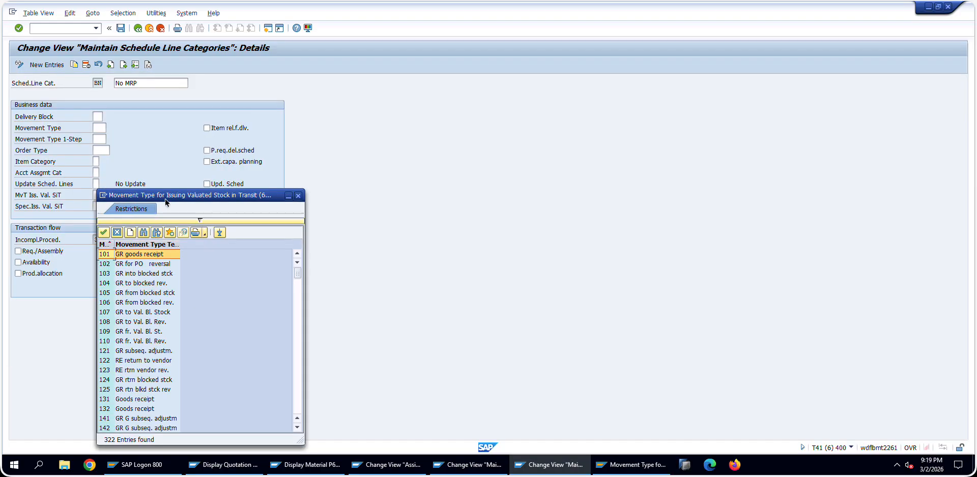
pyautogui.press('Escape')
pyautogui.click(101, 208)
pyautogui.click(103, 206)
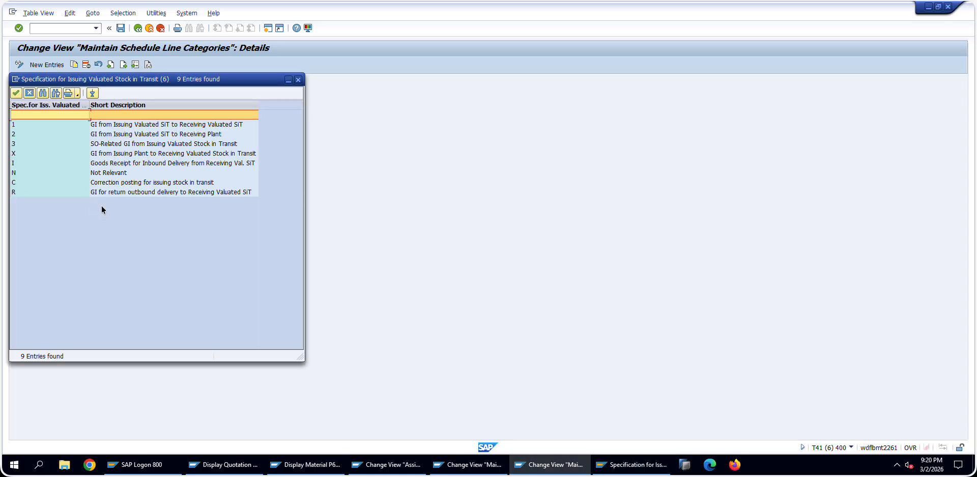
pyautogui.press('Escape')
# Step: Examine the incompletion procedure assigned to schedule line category BN and its description
pyautogui.click(56, 240)
pyautogui.click(99, 240)
pyautogui.click(127, 240)
pyautogui.moveTo(170, 240); pyautogui.dragTo(94, 238)
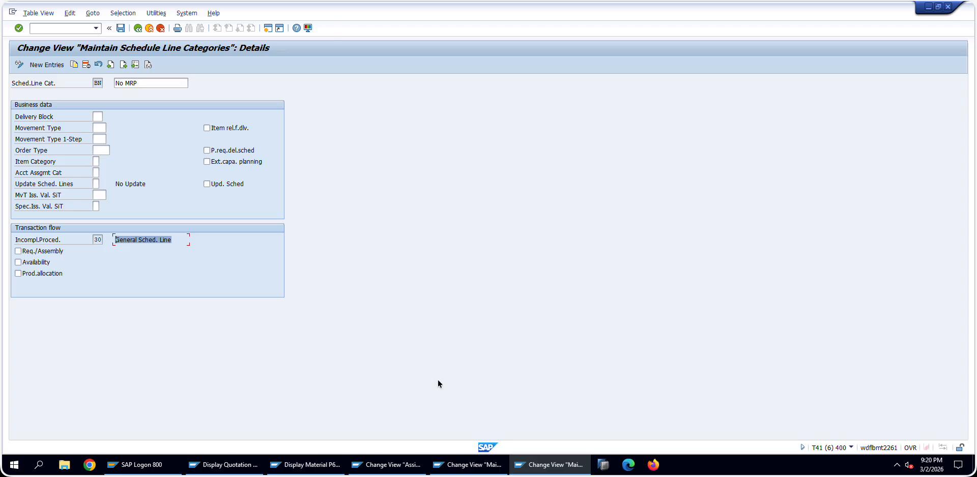
pyautogui.click(446, 465)
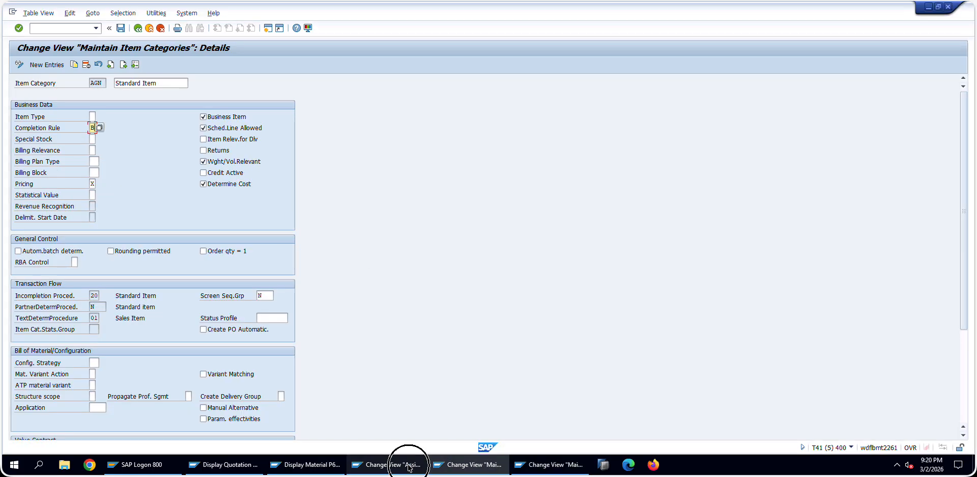
pyautogui.click(397, 465)
pyautogui.click(256, 468)
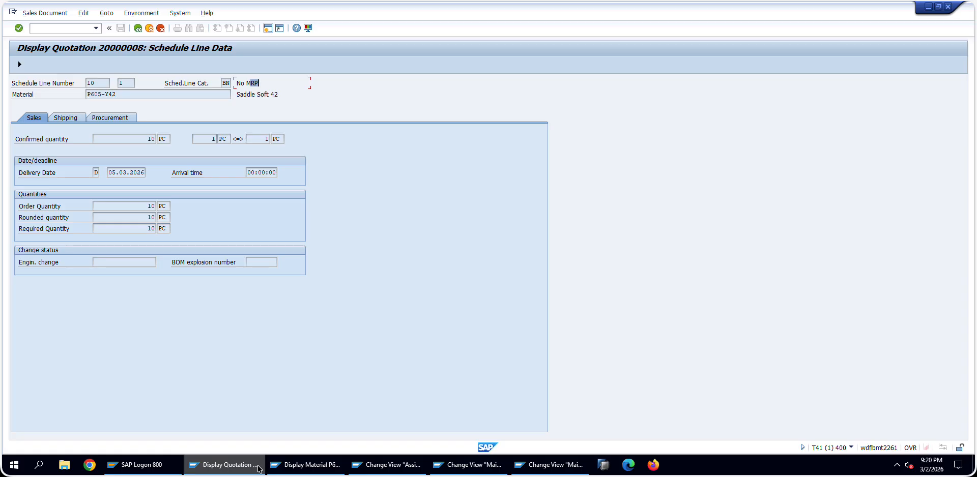
pyautogui.click(515, 465)
# Step: Open a new SAP session, look up the incompletion log transaction in the Excel reference sheet, and run OVA2
pyautogui.click(268, 28)
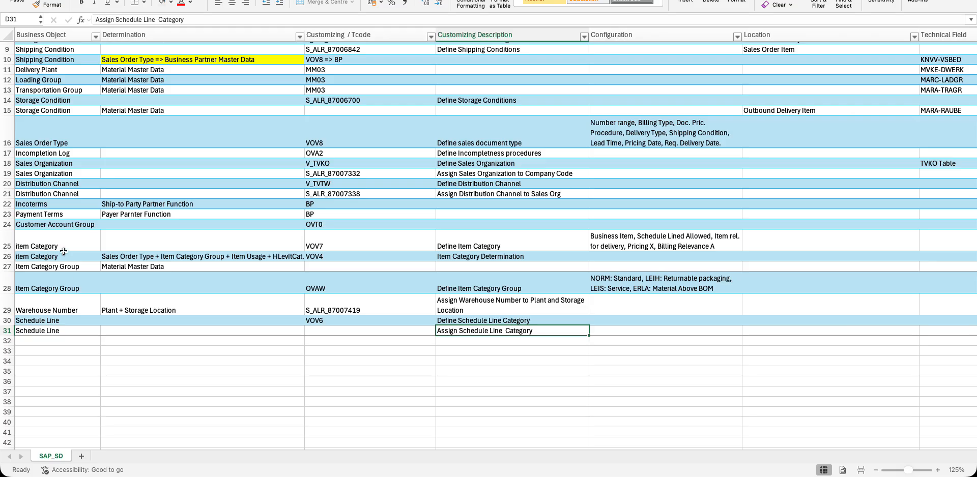
pyautogui.click(288, 154)
pyautogui.press('Right')
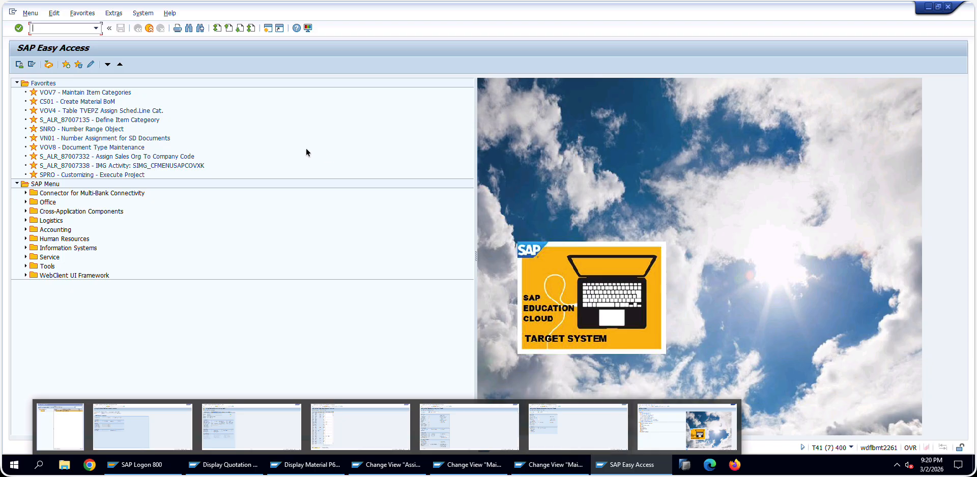
pyautogui.click(51, 29)
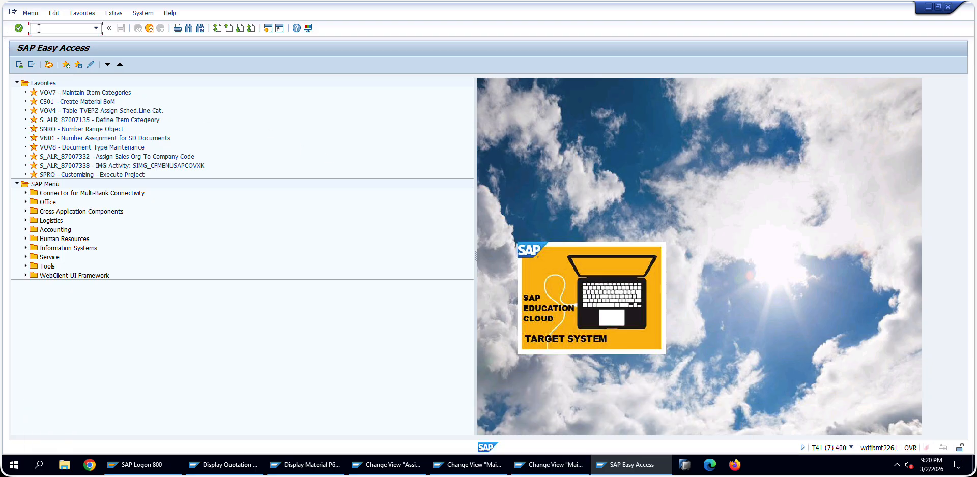
pyautogui.write('OVA2')
pyautogui.press('Return')
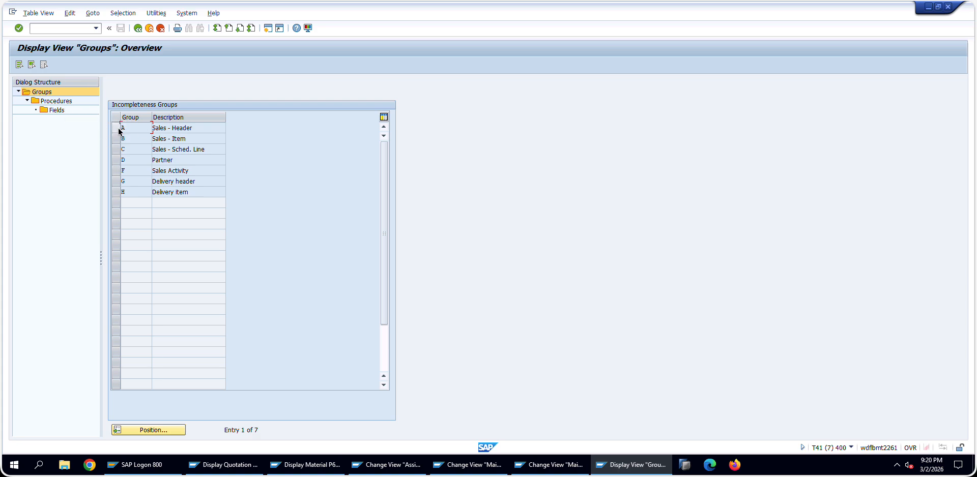
# Step: Examine the fields of incompleteness procedure 30, General Sched. Line, in group C, Sales - Sched. Line
pyautogui.click(115, 151)
pyautogui.doubleClick(51, 101)
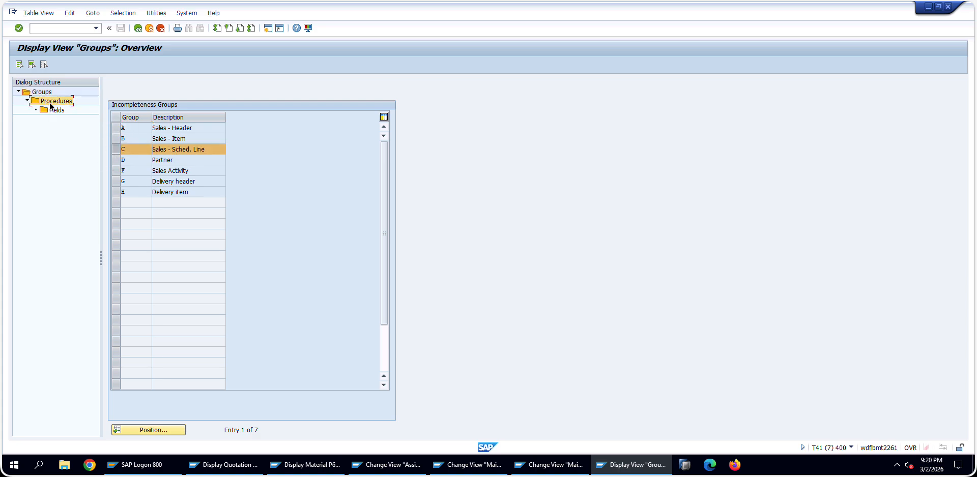
pyautogui.click(120, 129)
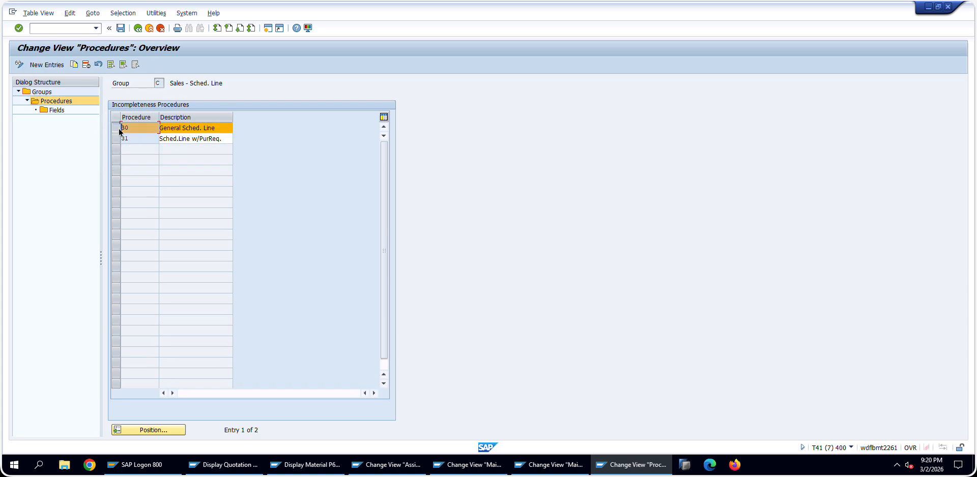
pyautogui.doubleClick(59, 111)
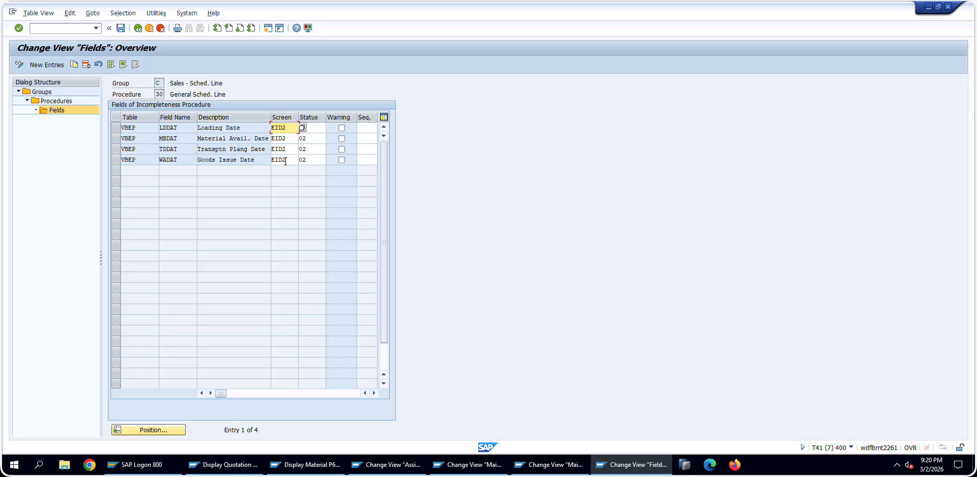
pyautogui.moveTo(246, 127); pyautogui.dragTo(199, 128)
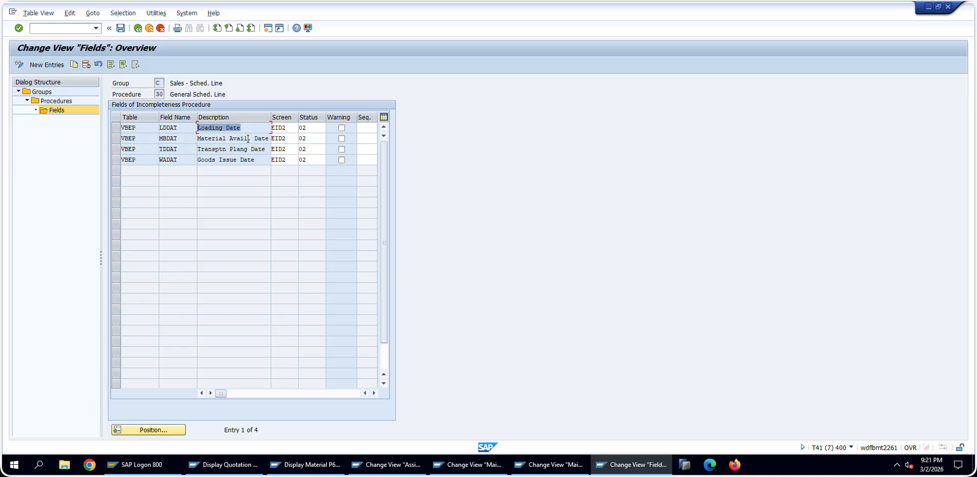
# Step: Leave the incompleteness procedure view, run transaction spro and display the SAP Customizing Implementation Guide
pyautogui.click(137, 28)
pyautogui.click(137, 28)
pyautogui.click(136, 28)
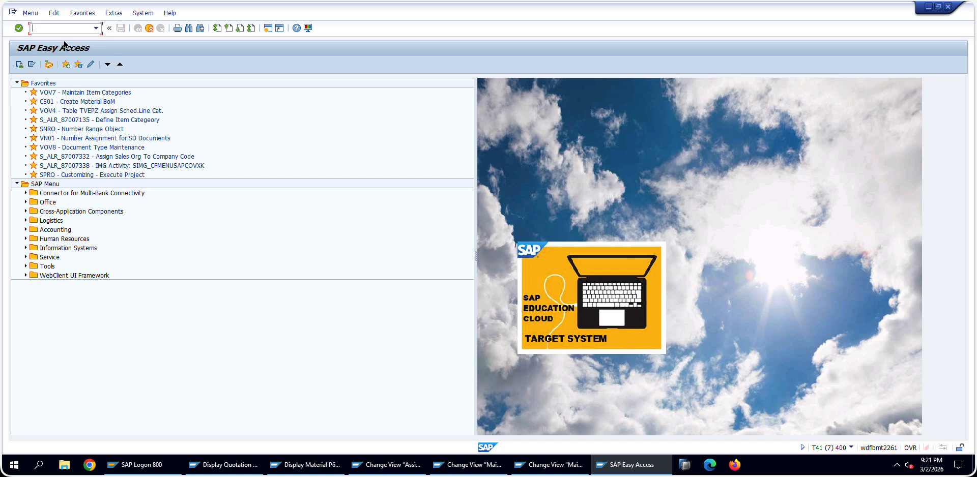
pyautogui.write('spro')
pyautogui.press('Return')
pyautogui.click(77, 65)
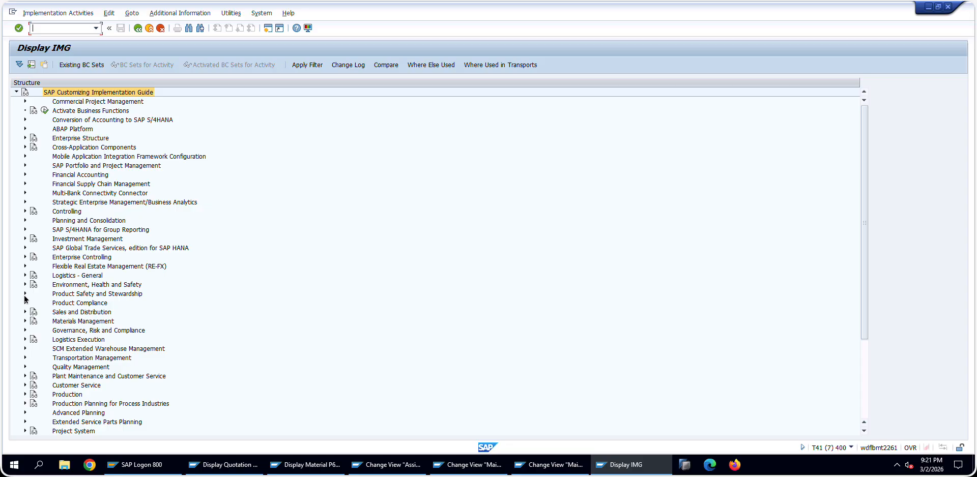
# Step: Open the Assign Incompleteness Procedures activity under Sales and Distribution, Basic Functions, Log of Incomplete Items
pyautogui.click(25, 312)
pyautogui.click(34, 330)
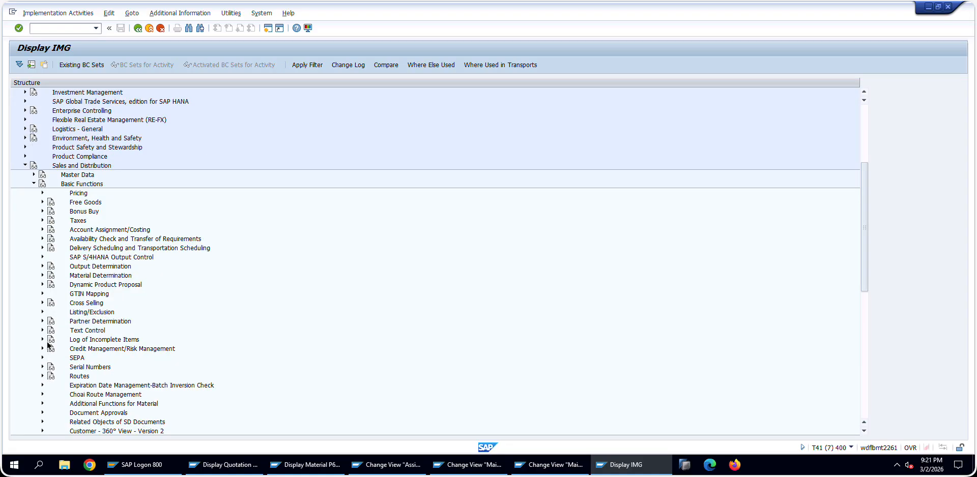
pyautogui.hotkey('ctrl', 'f')
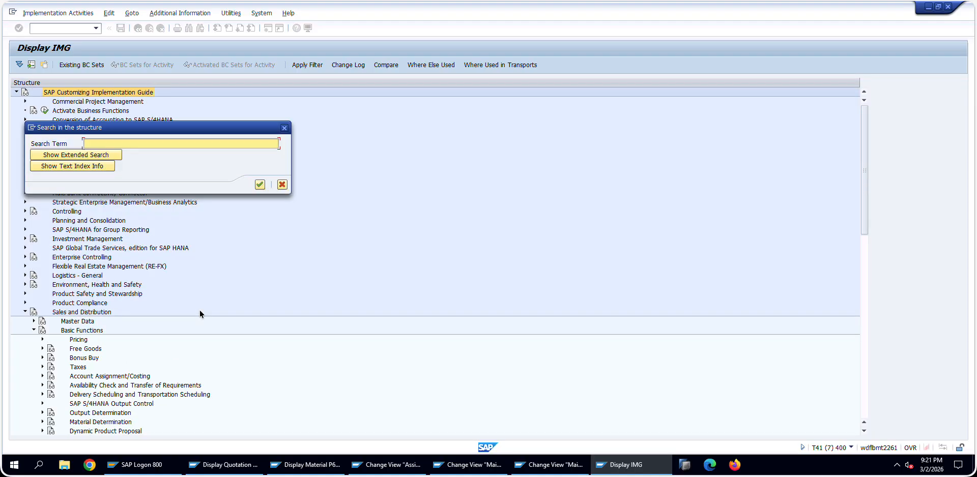
pyautogui.scroll(-10, 136, 386)
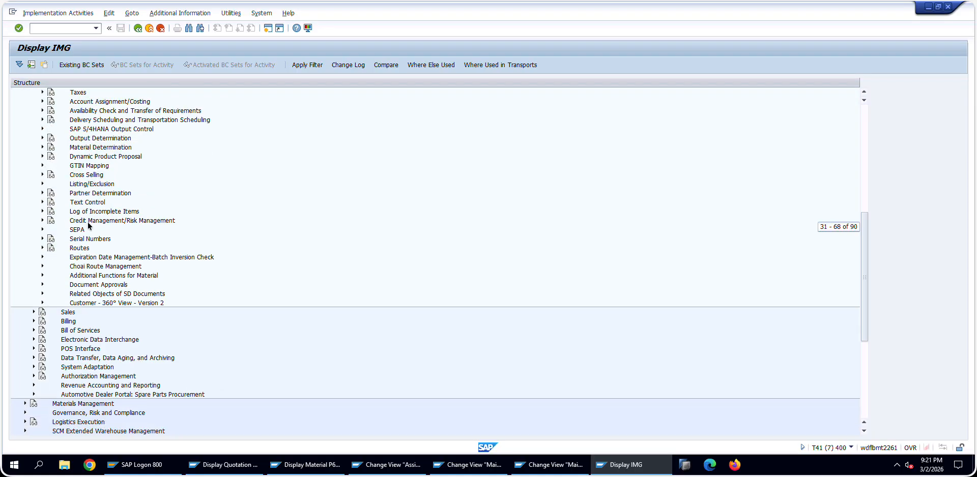
pyautogui.click(92, 212)
pyautogui.click(43, 211)
pyautogui.click(122, 220)
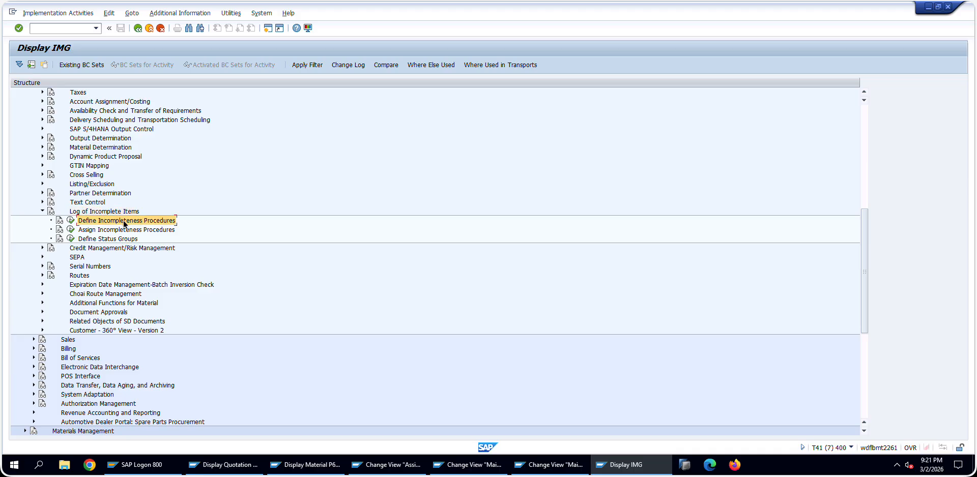
pyautogui.click(138, 230)
pyautogui.click(71, 229)
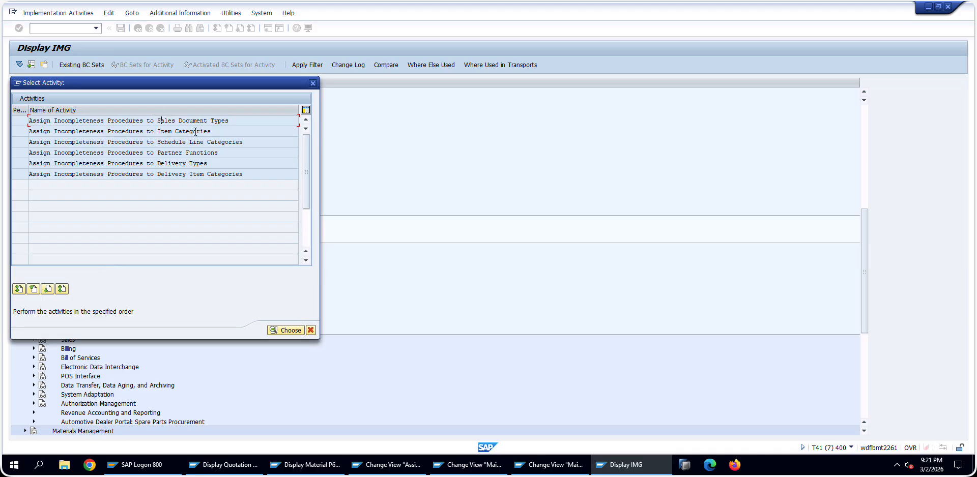
# Step: Review the available assignment activities and open Assign Incompleteness Procedures to Schedule Line Categories
pyautogui.click(60, 154)
pyautogui.click(218, 142)
pyautogui.click(175, 142)
pyautogui.click(171, 163)
pyautogui.click(204, 141)
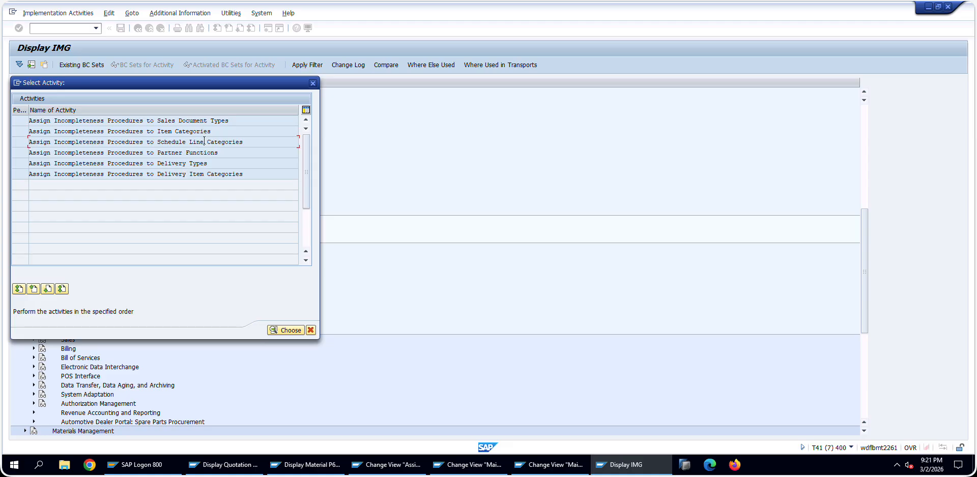
pyautogui.doubleClick(232, 142)
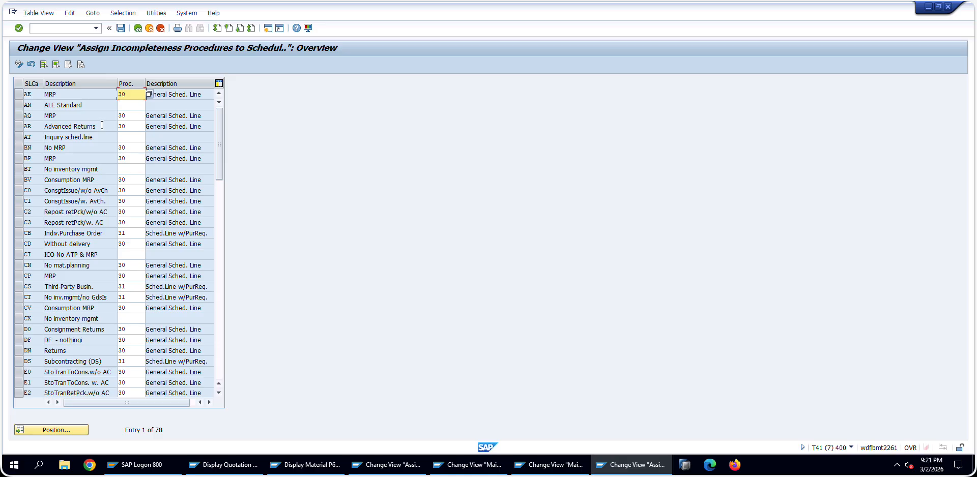
# Step: Assign incompleteness procedure 31, Sched.Line w/PurReq., to schedule line category BN and save the assignment
pyautogui.click(111, 95)
pyautogui.moveTo(111, 96); pyautogui.dragTo(81, 109)
pyautogui.click(125, 148)
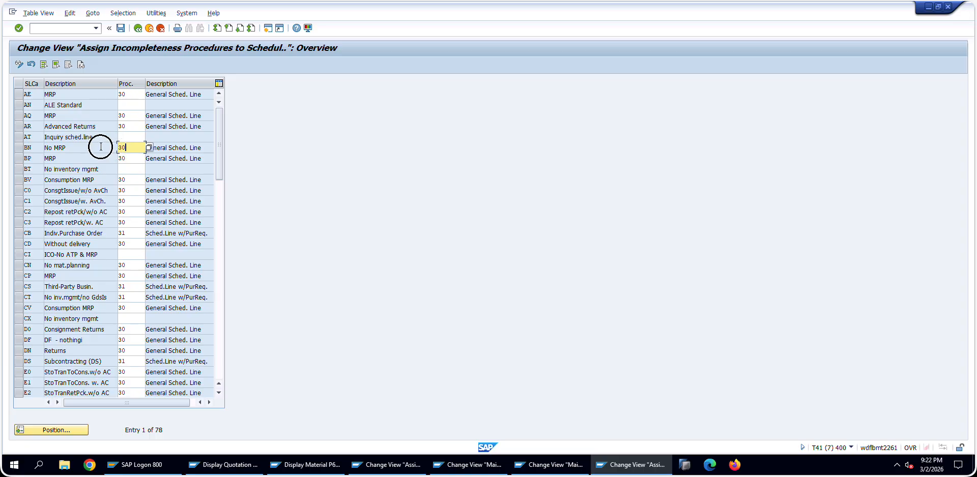
pyautogui.click(148, 148)
pyautogui.doubleClick(102, 202)
pyautogui.click(122, 29)
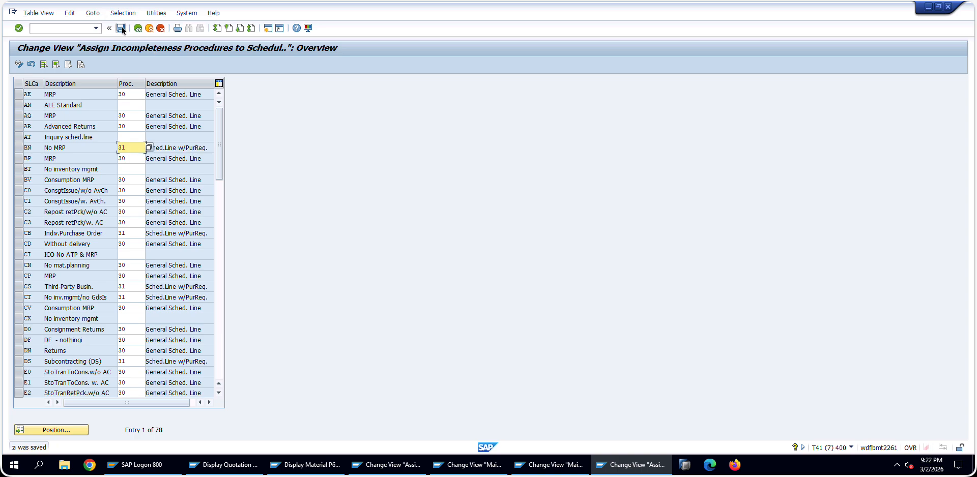
# Step: Switch to the schedule line category session, reload BN's details and check its incompletion procedure, toggling between display and change mode
pyautogui.click(577, 466)
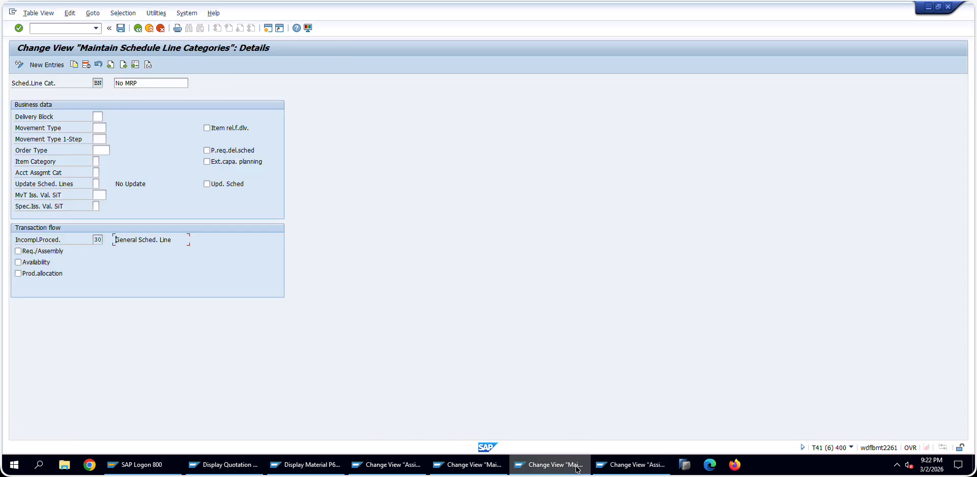
pyautogui.click(136, 28)
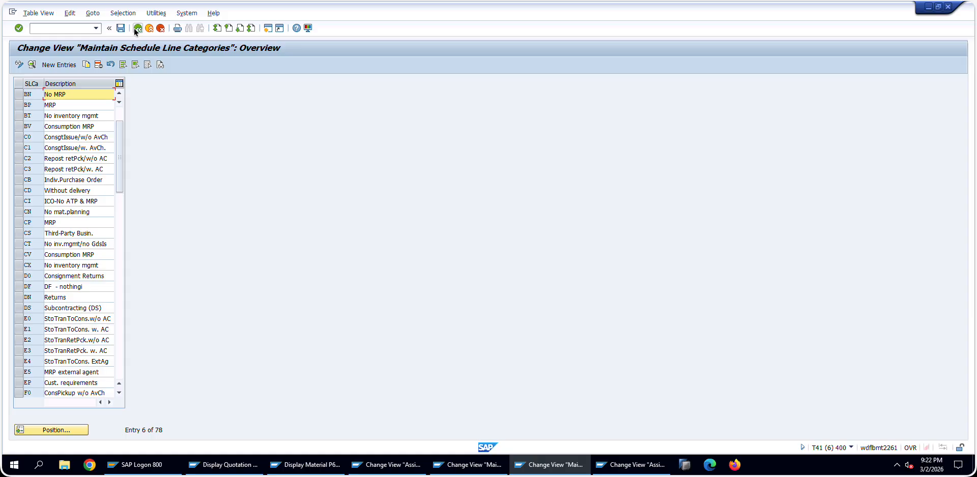
pyautogui.click(137, 28)
pyautogui.click(83, 341)
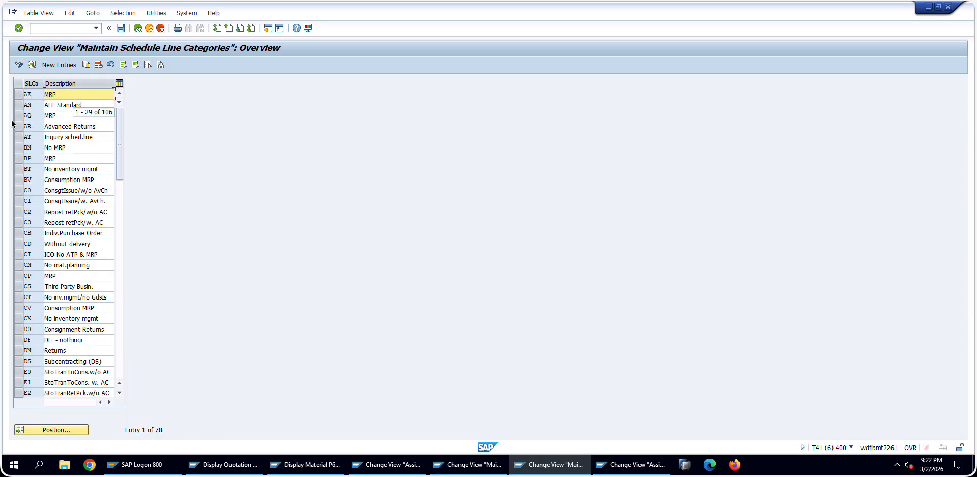
pyautogui.doubleClick(70, 148)
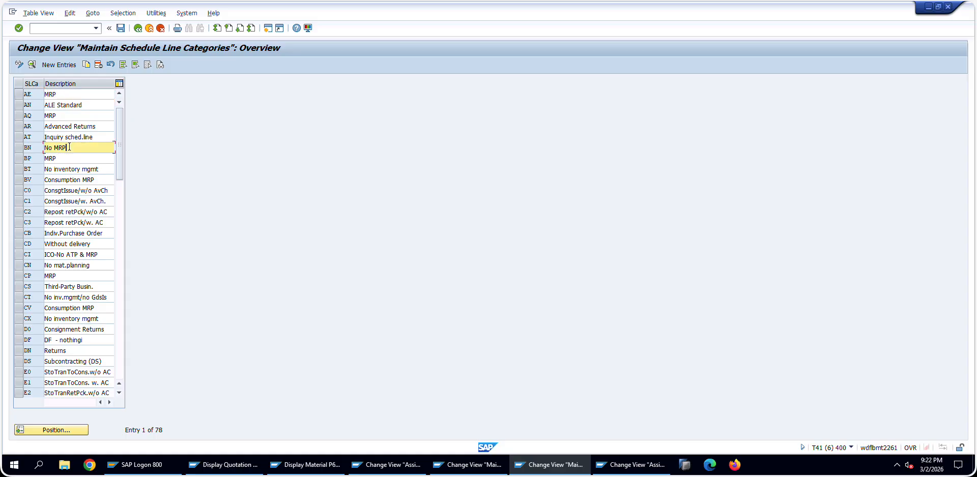
pyautogui.click(90, 240)
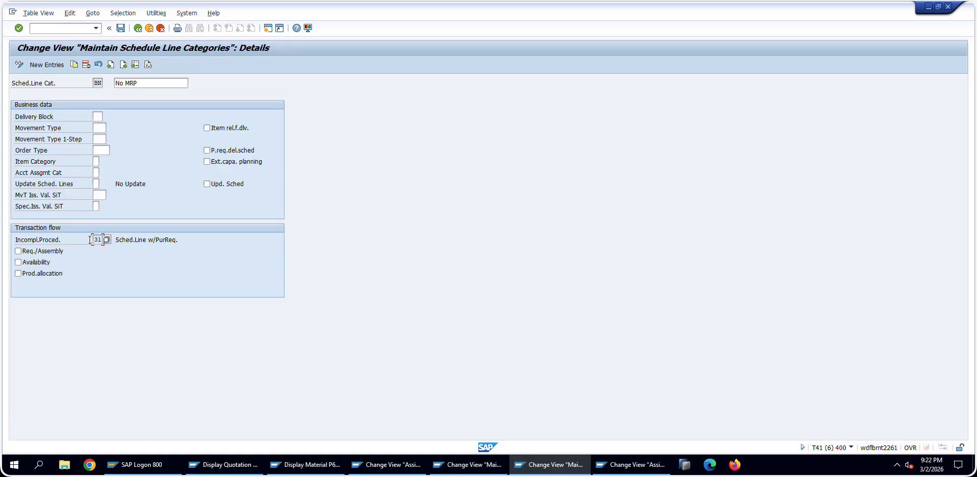
pyautogui.click(19, 65)
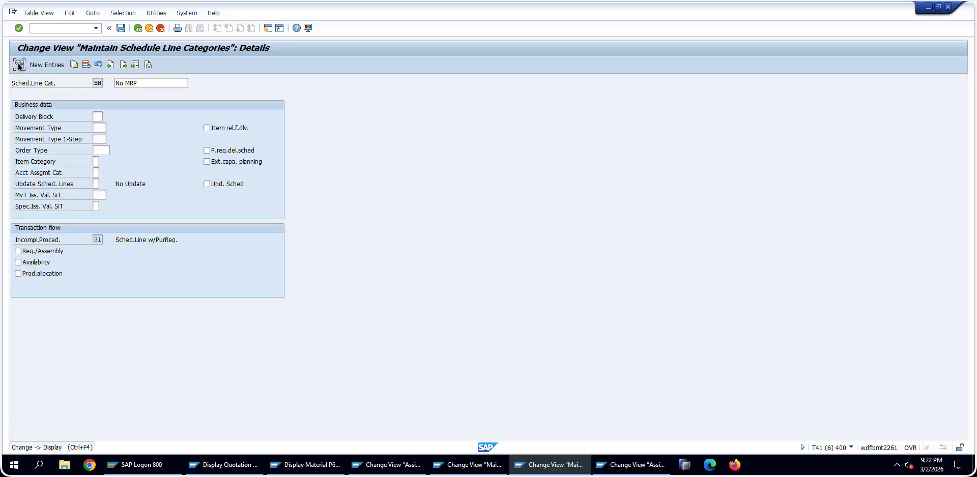
pyautogui.click(19, 65)
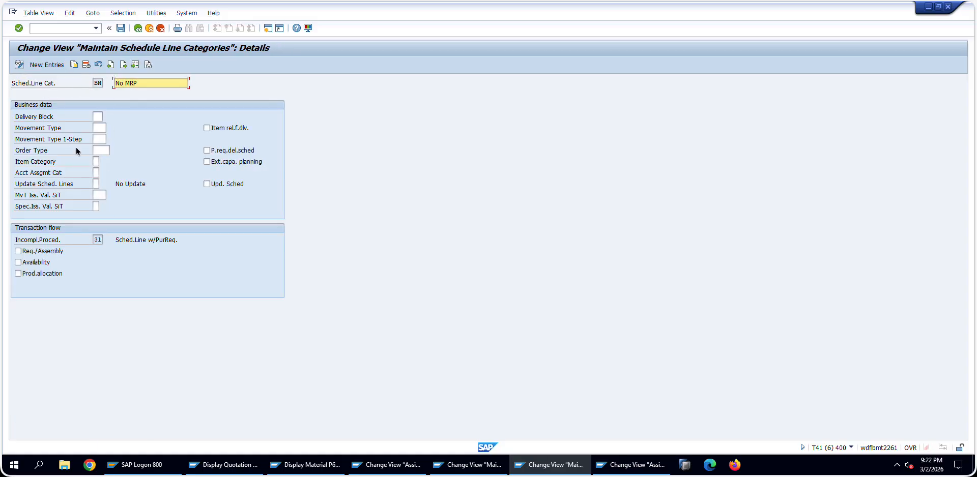
# Step: Set the incompleteness procedure assigned to schedule line category BN (No MRP) to 30 and save the assignment
pyautogui.doubleClick(96, 242)
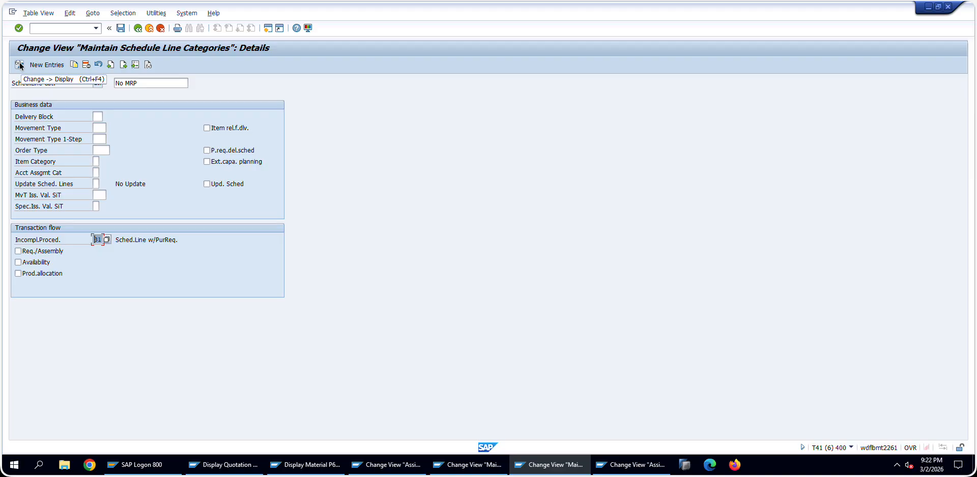
pyautogui.click(623, 464)
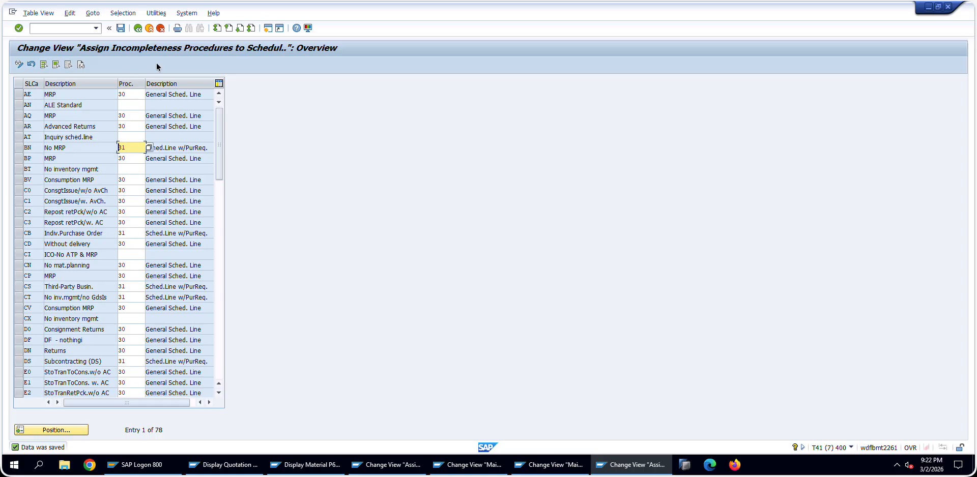
pyautogui.moveTo(136, 149); pyautogui.dragTo(62, 145)
pyautogui.write('30')
pyautogui.press('Return')
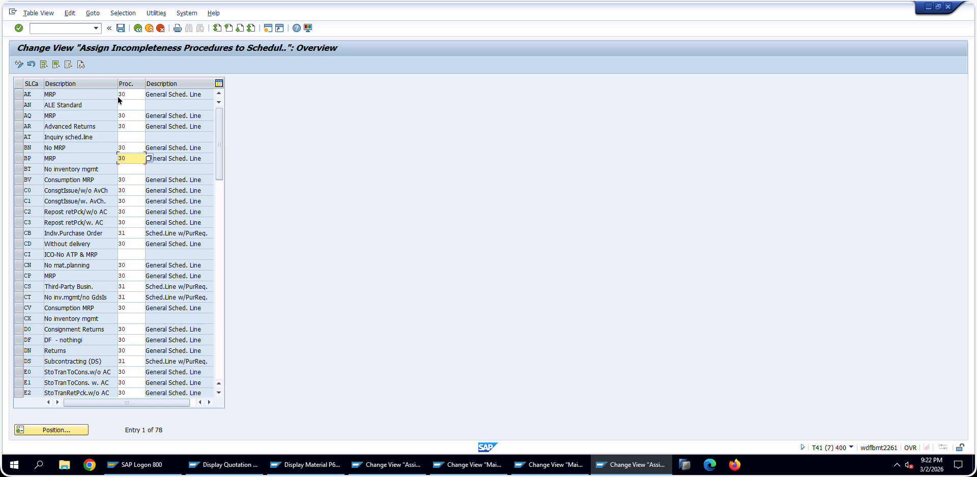
pyautogui.click(120, 29)
# Step: Open the assignment of incompleteness procedures to delivery item categories, widen the item category column and look through the entries
pyautogui.click(142, 29)
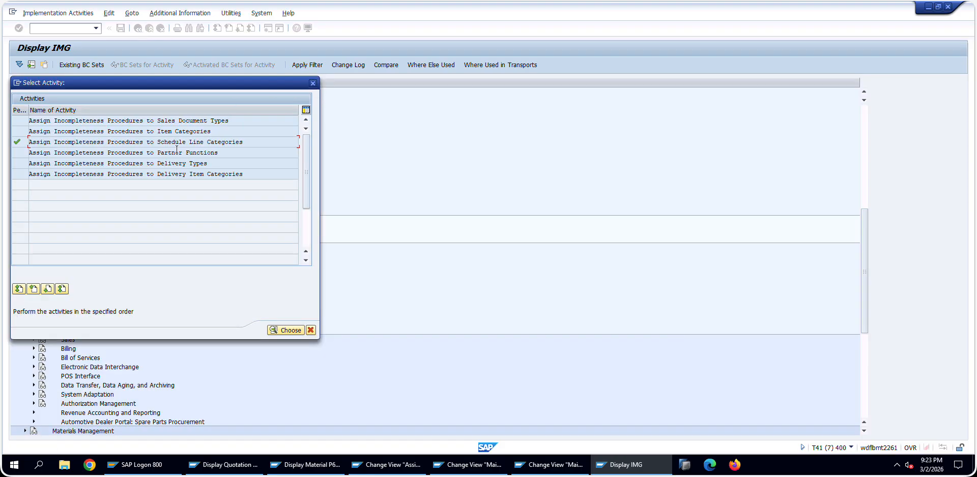
pyautogui.doubleClick(190, 173)
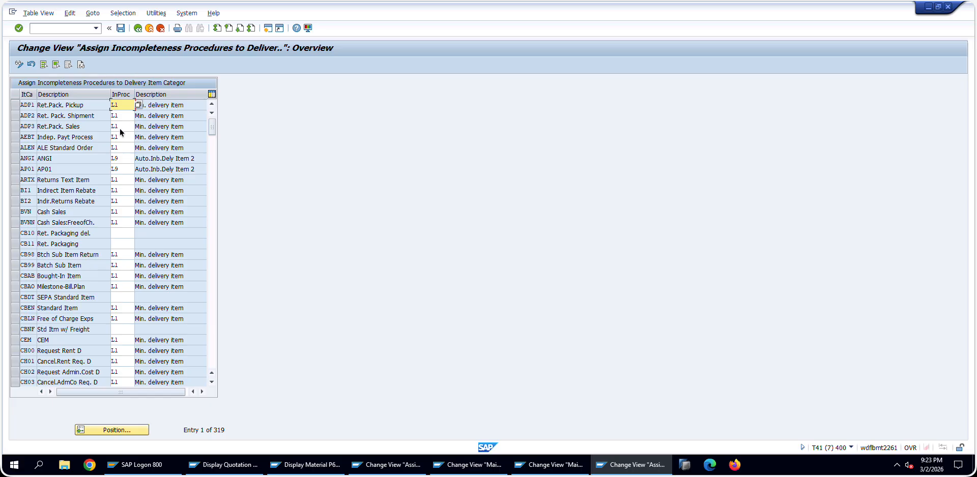
pyautogui.moveTo(37, 95)
pyautogui.mouseDown()
pyautogui.moveTo(71, 95)
pyautogui.moveTo(43, 95)
pyautogui.mouseUp()
pyautogui.scroll(-5, 75, 235)
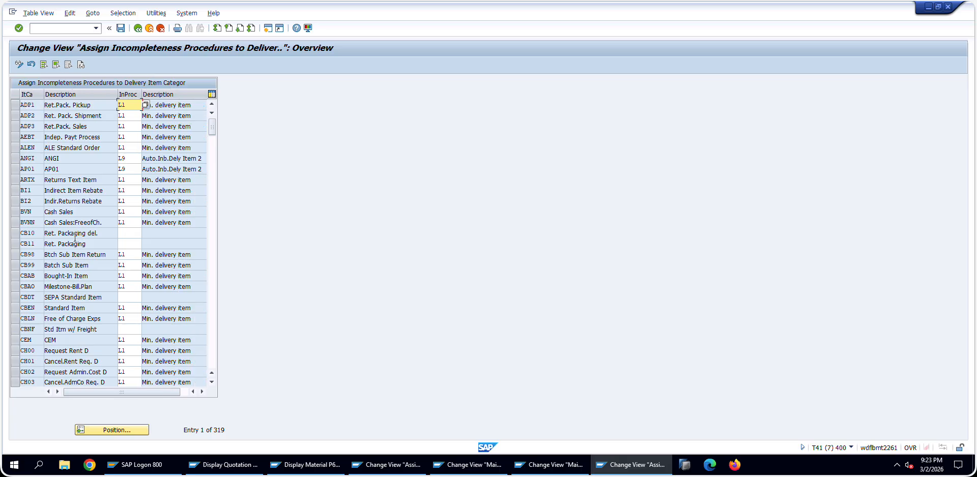
pyautogui.scroll(-20, 75, 236)
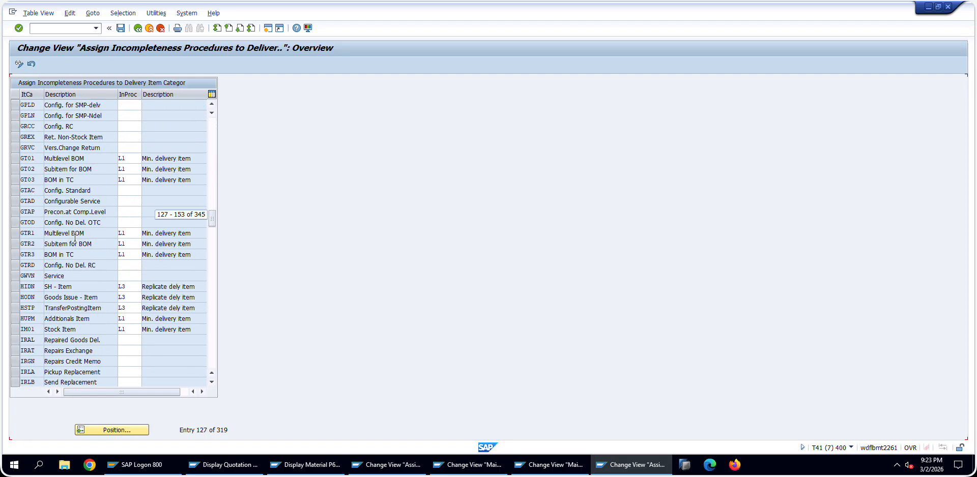
pyautogui.scroll(-20, 74, 237)
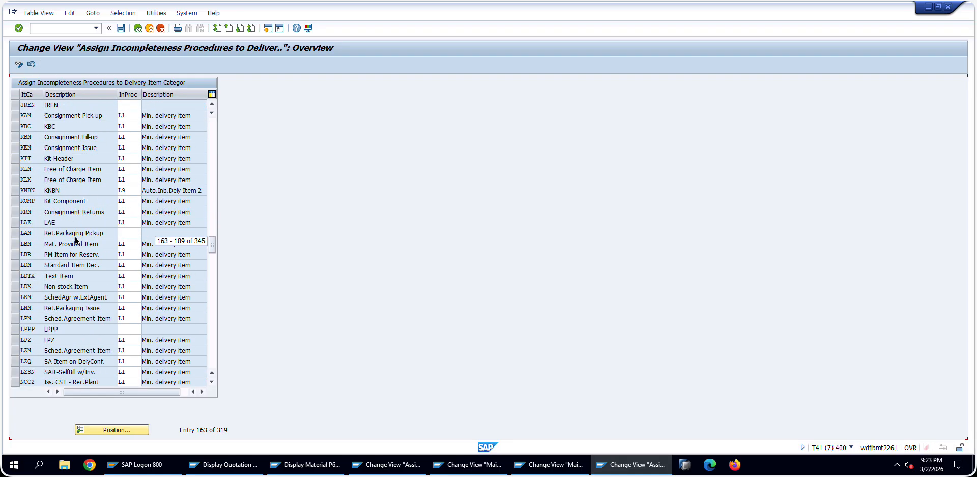
pyautogui.scroll(-10, 74, 237)
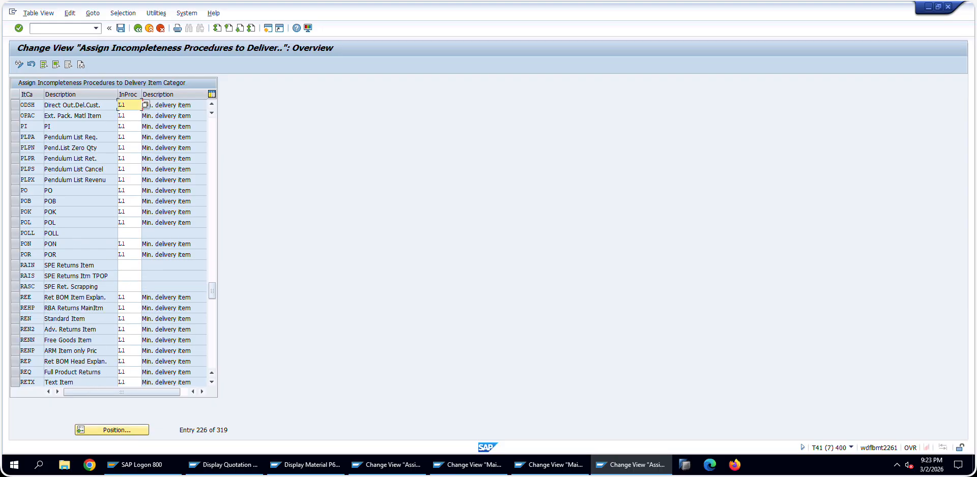
# Step: Switch from SAP to the browser and open YouTube in a new tab
pyautogui.hotkey('alt', 'Tab')
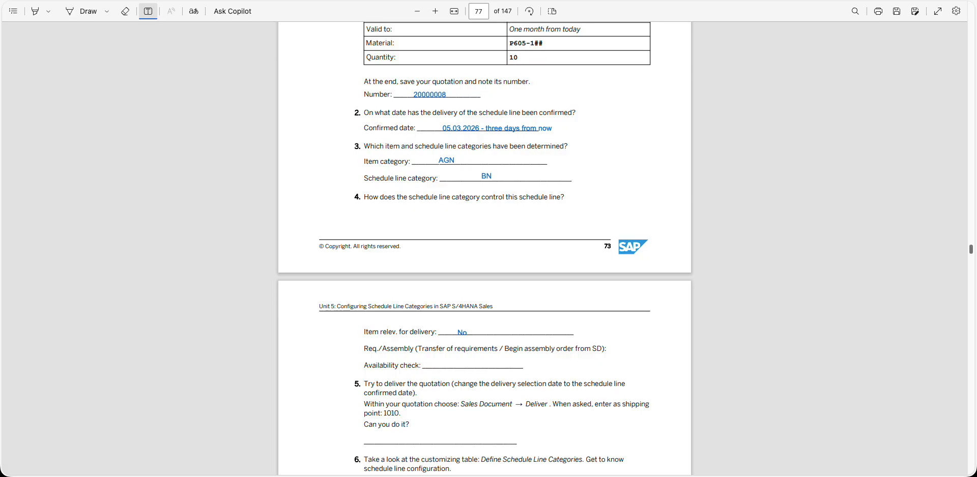
pyautogui.click(240, 0)
pyautogui.click(295, 0)
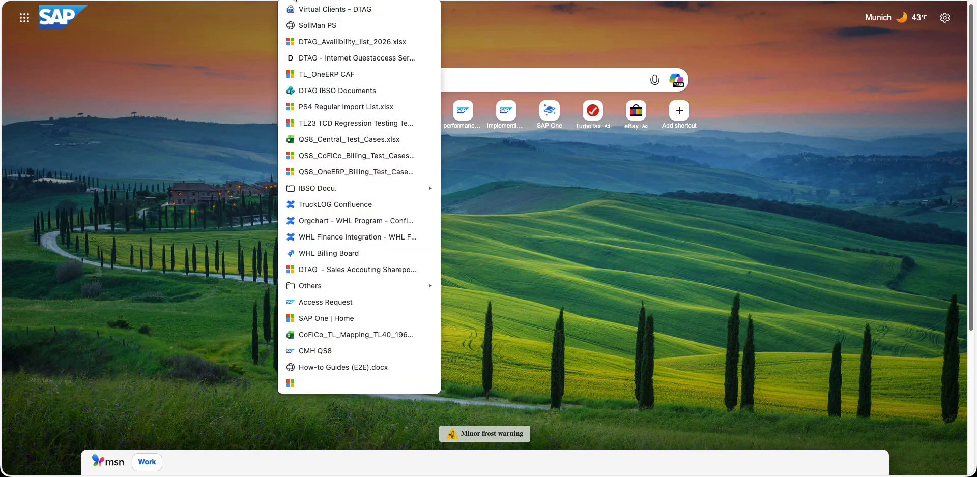
pyautogui.moveTo(271, 1)
pyautogui.click(305, 0)
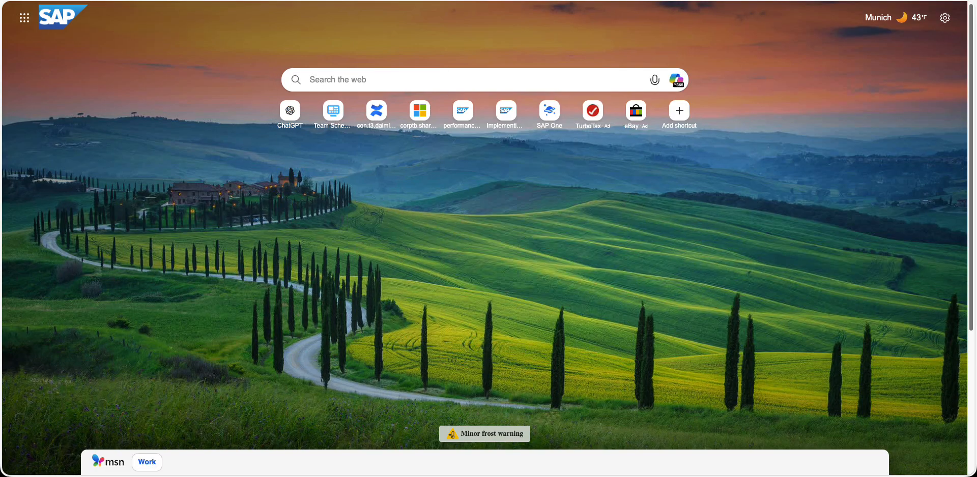
pyautogui.click(305, 0)
pyautogui.write('youtu')
pyautogui.press('Return')
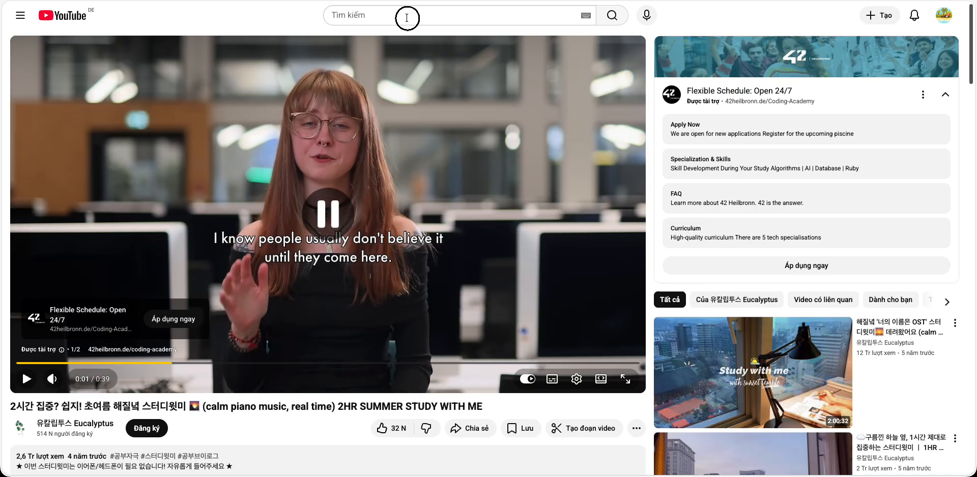
# Step: Search YouTube for "1 minute sap" and open the 1 Minute SAP channel
pyautogui.click(406, 18)
pyautogui.press('Down')
pyautogui.press('Return')
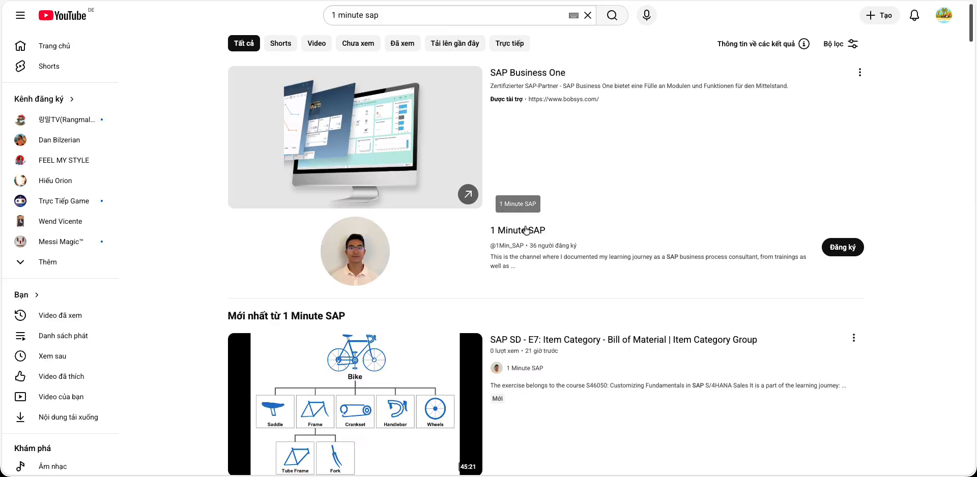
pyautogui.click(519, 231)
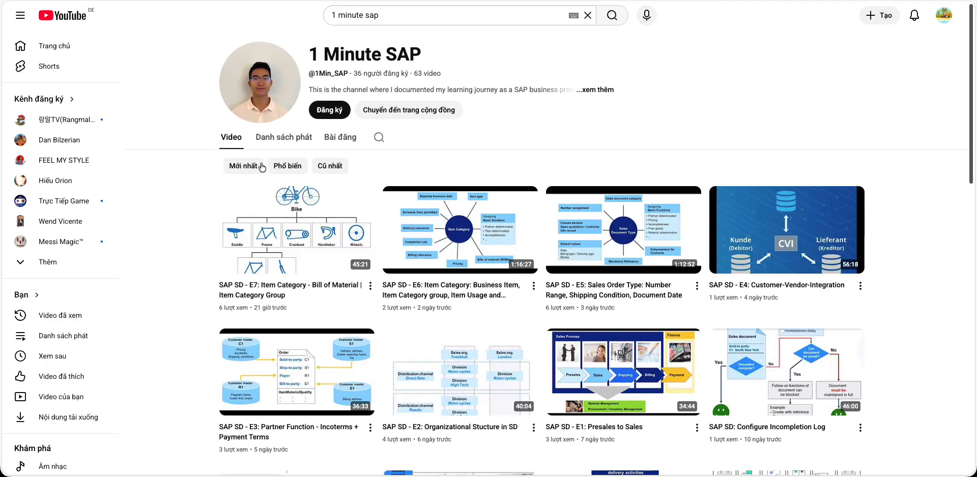
# Step: Open the channel's playlist "SAP Sales and Distribution | Configure Delivery Process" and look through its exercise videos
pyautogui.click(307, 149)
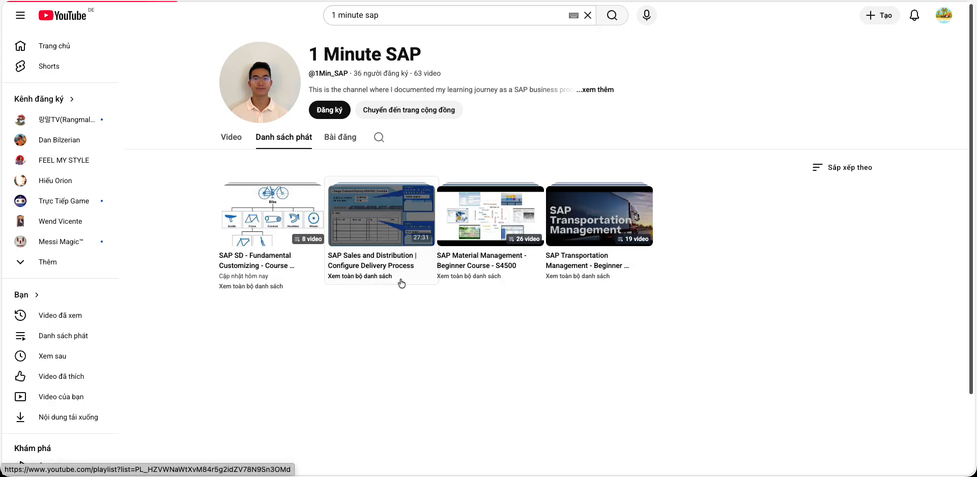
pyautogui.click(372, 278)
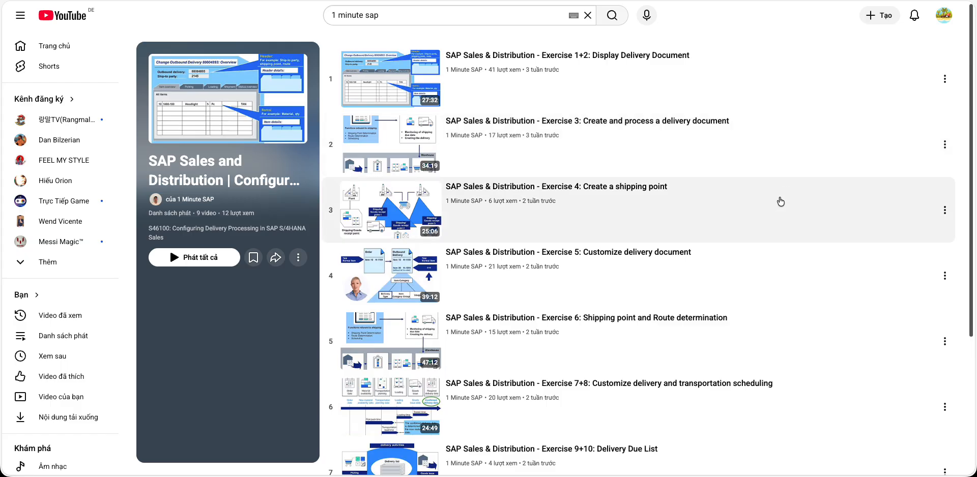
pyautogui.scroll(-1, 779, 200)
pyautogui.scroll(-1, 781, 250)
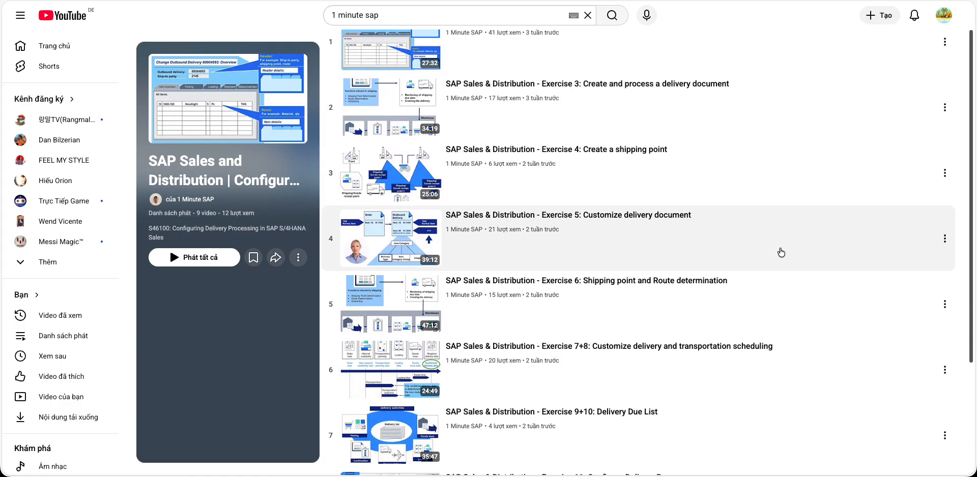
pyautogui.scroll(-1, 778, 267)
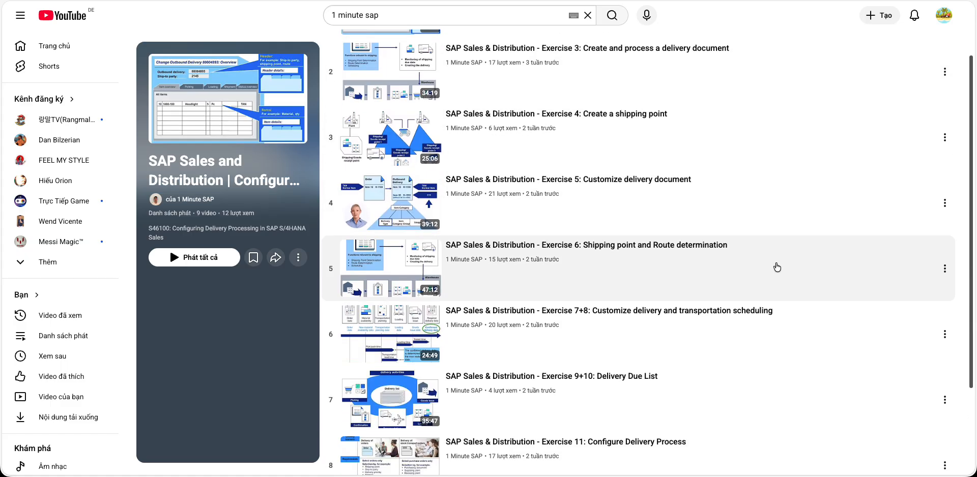
pyautogui.scroll(-2, 778, 267)
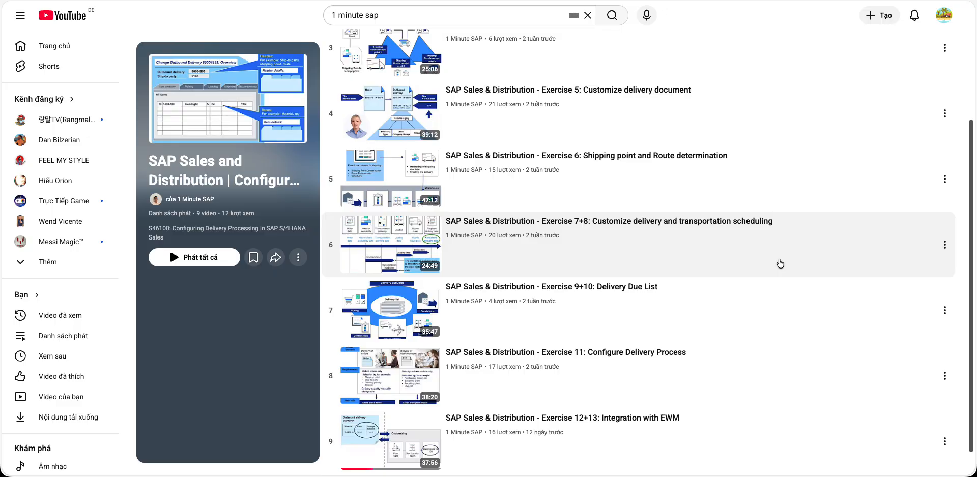
pyautogui.scroll(-1, 743, 253)
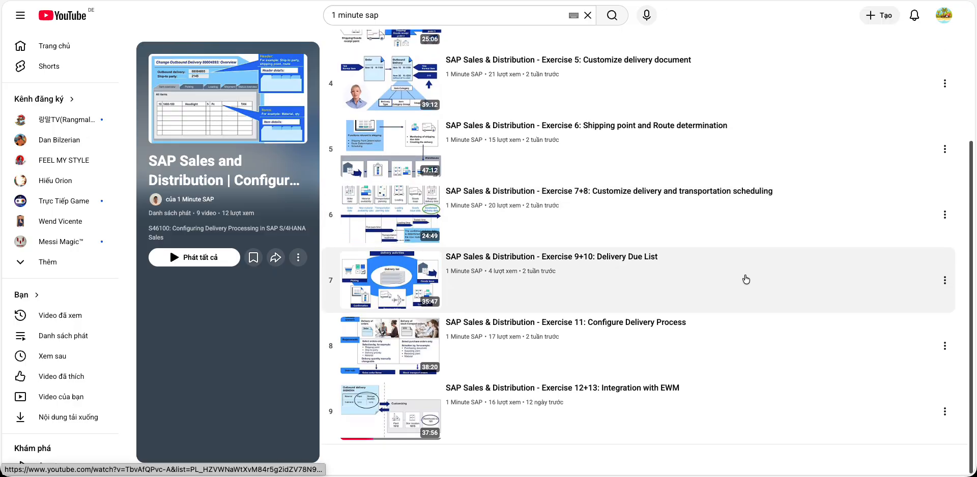
# Step: Open the video "SAP Sales & Distribution - Exercise 11: Configure Delivery Process" and skip ahead to 26:58
pyautogui.click(737, 353)
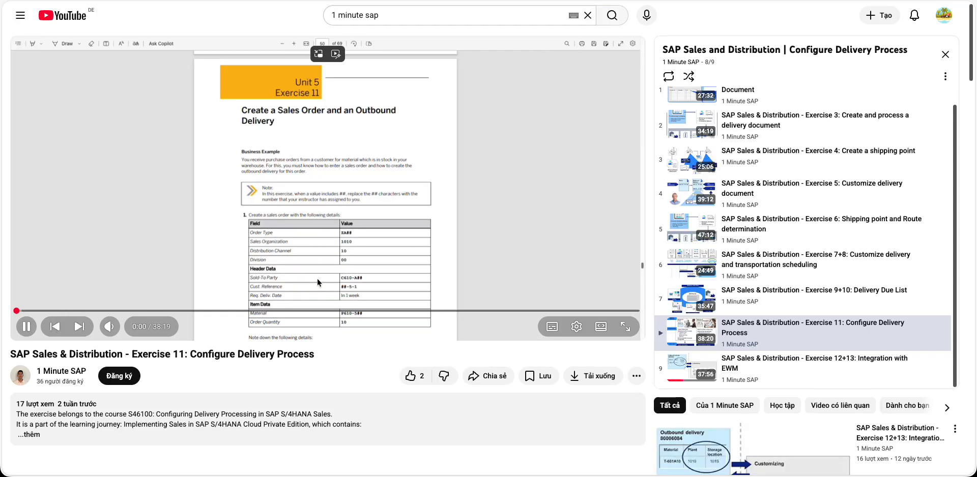
pyautogui.click(148, 310)
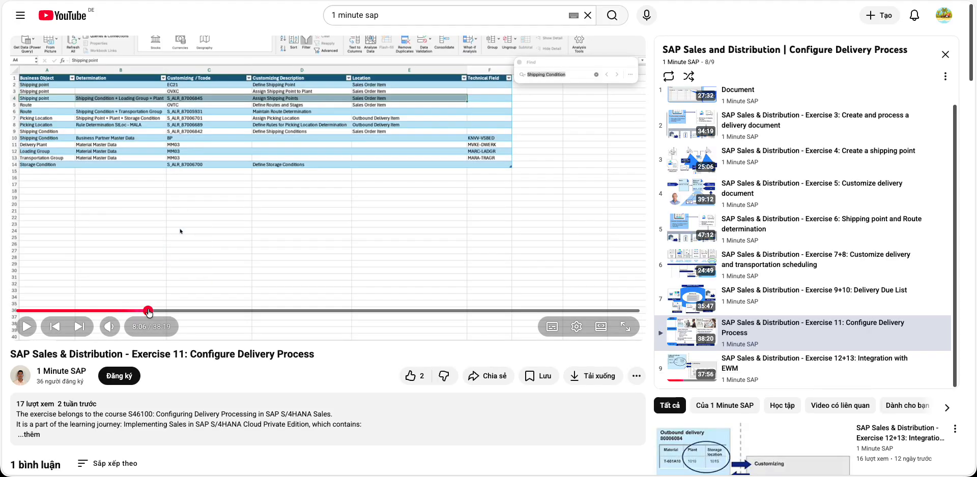
pyautogui.moveTo(148, 311); pyautogui.dragTo(454, 311)
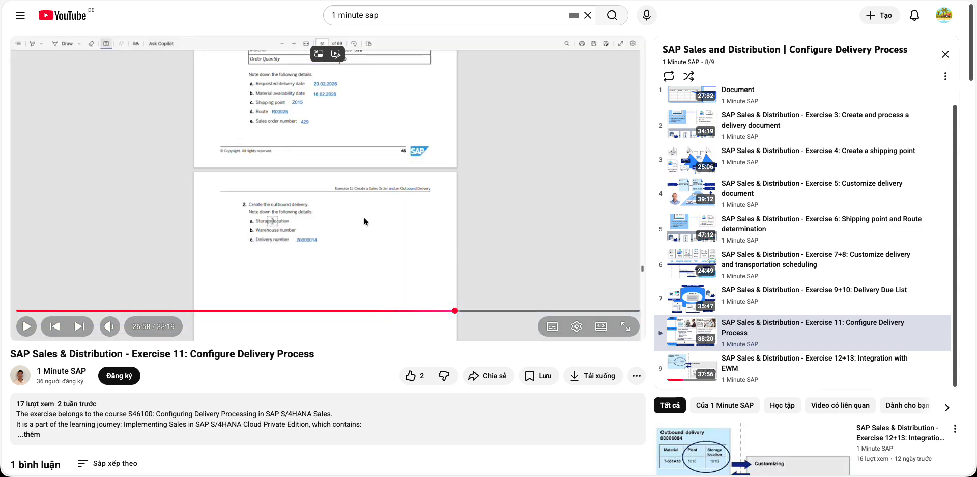
# Step: Switch to the SAP_SD sheet in Excel and review the listed business objects, determination rules, transaction codes and customizing descriptions
pyautogui.press('super+Tab')
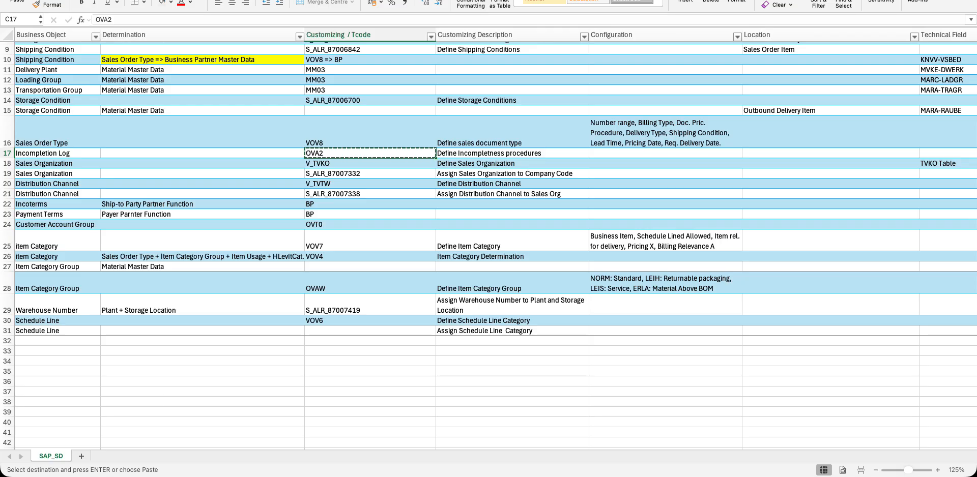
pyautogui.moveTo(57, 244); pyautogui.dragTo(364, 330)
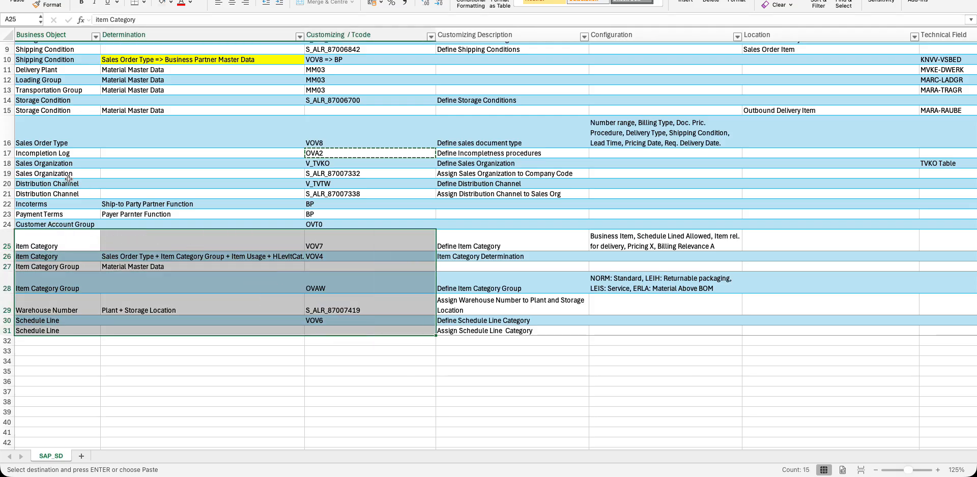
pyautogui.moveTo(55, 197); pyautogui.dragTo(457, 61)
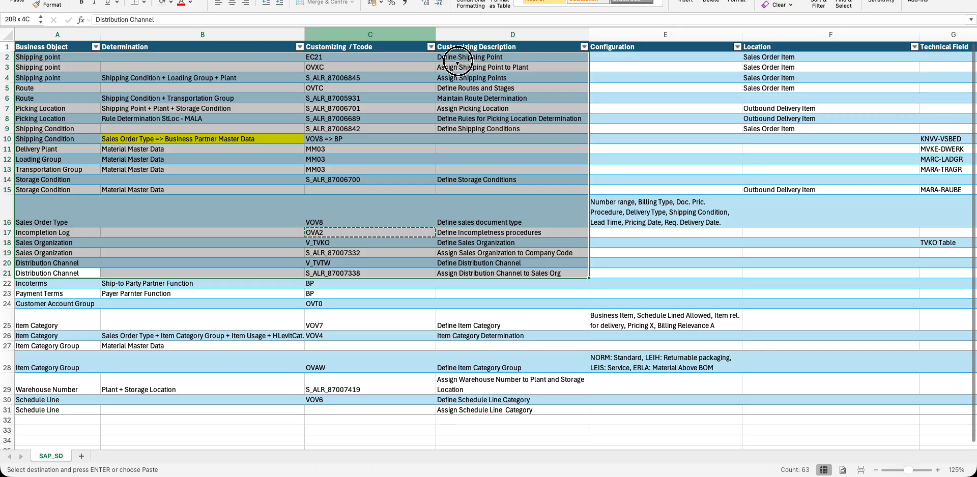
pyautogui.moveTo(457, 61); pyautogui.dragTo(457, 64)
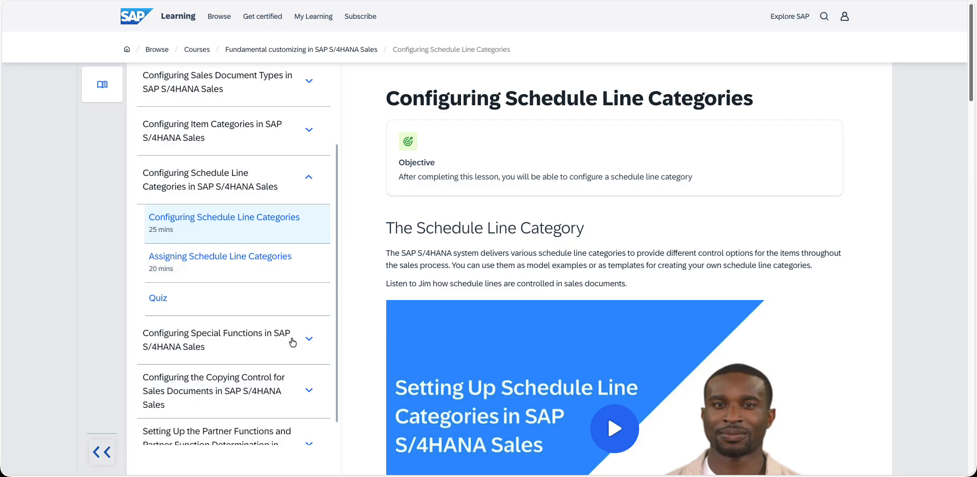
# Step: Open the lesson "Analyzing the Copying Control for Sales Documents" in the SAP Learning course on fundamental sales customizing
pyautogui.scroll(-1, 293, 342)
pyautogui.click(299, 316)
pyautogui.scroll(-3, 300, 316)
pyautogui.moveTo(284, 341); pyautogui.dragTo(286, 346)
pyautogui.scroll(-3, 290, 348)
pyautogui.click(296, 292)
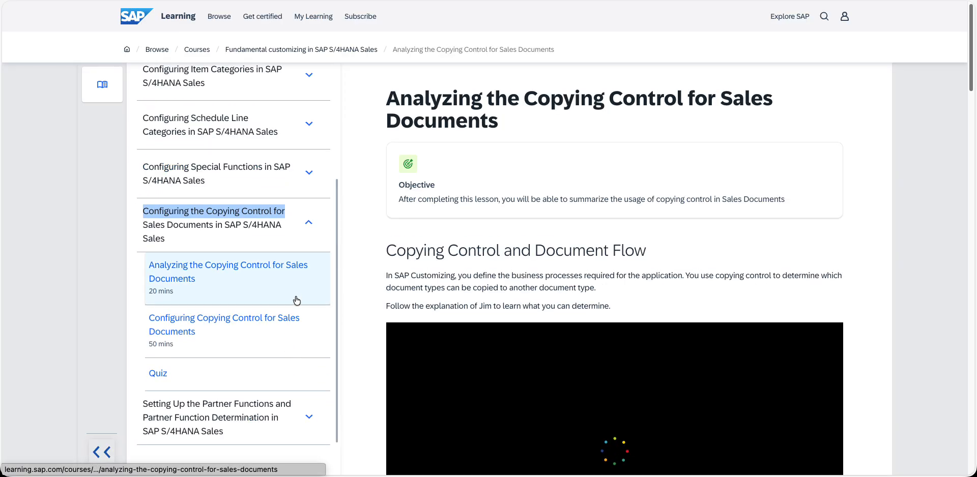
# Step: Look through the course outline, expanding the units on partner functions, sales document types and schedule line categories
pyautogui.scroll(-4, 308, 430)
pyautogui.scroll(-2, 281, 323)
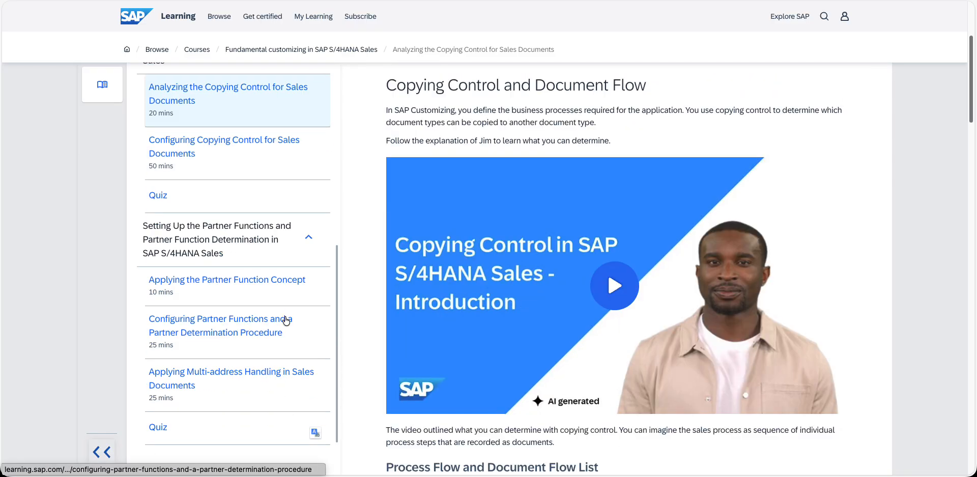
pyautogui.scroll(7, 249, 138)
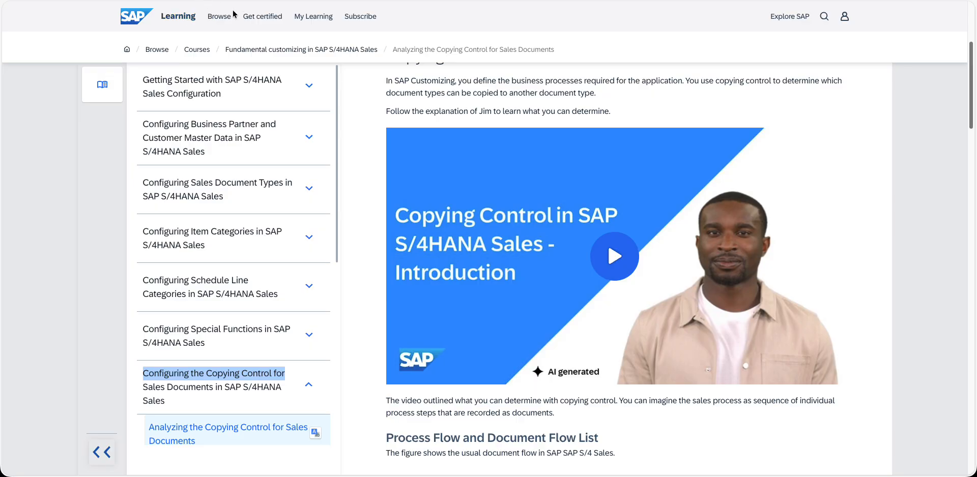
pyautogui.scroll(-4, 338, 142)
pyautogui.scroll(4, 337, 142)
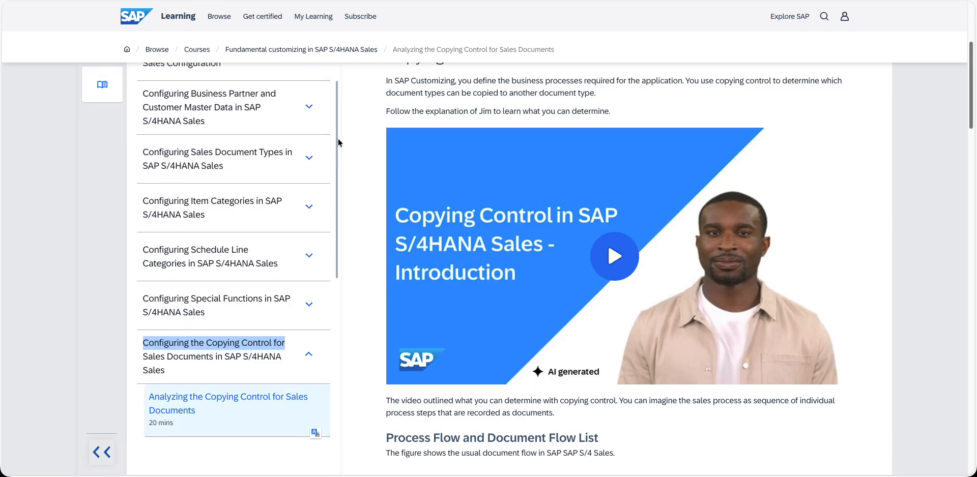
pyautogui.click(310, 287)
pyautogui.scroll(-4, 312, 289)
pyautogui.scroll(3, 293, 172)
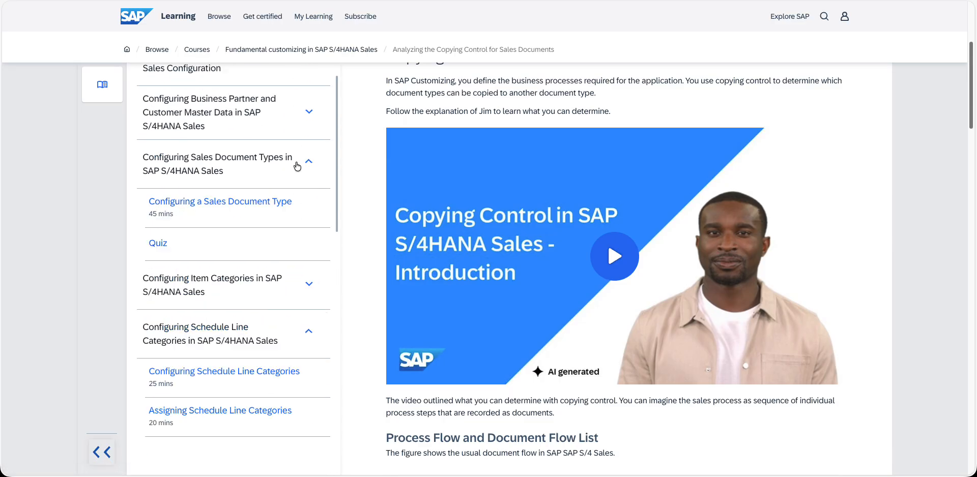
pyautogui.click(298, 166)
pyautogui.scroll(2, 285, 158)
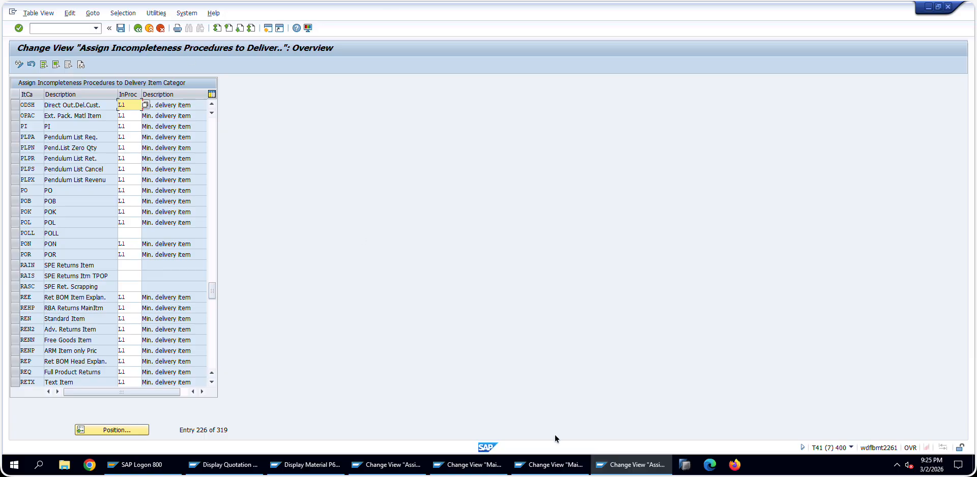
# Step: Check schedule line category BN's incompletion procedure, then return to the incompleteness assignment activities and review the listed objects
pyautogui.click(562, 464)
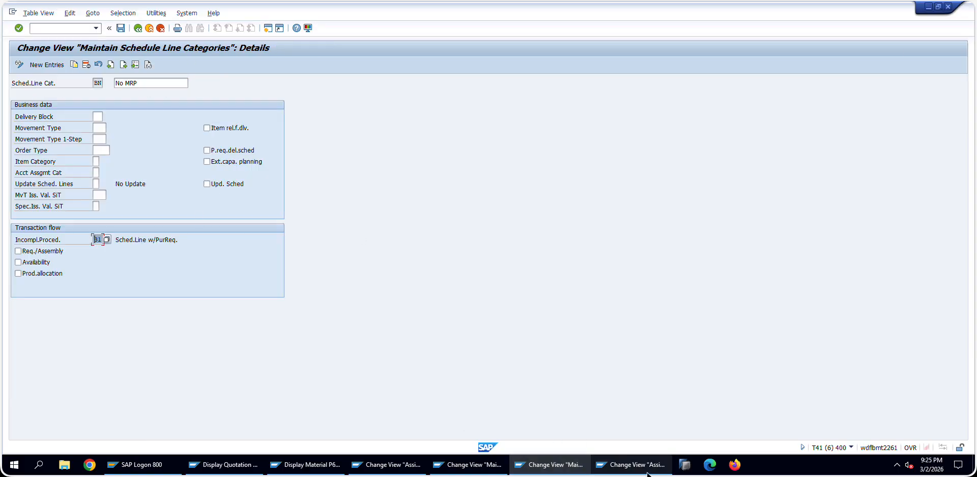
pyautogui.click(631, 464)
pyautogui.click(134, 28)
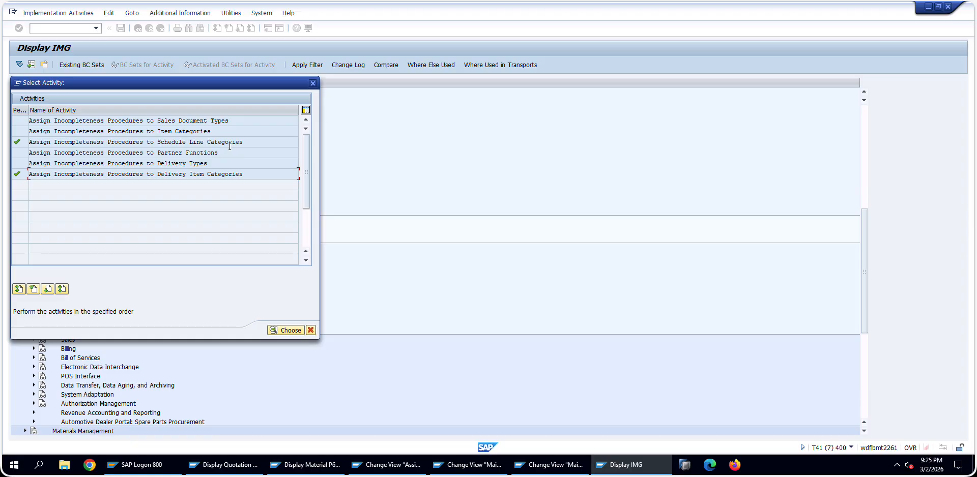
pyautogui.moveTo(232, 124); pyautogui.dragTo(154, 136)
pyautogui.moveTo(237, 142); pyautogui.dragTo(219, 153)
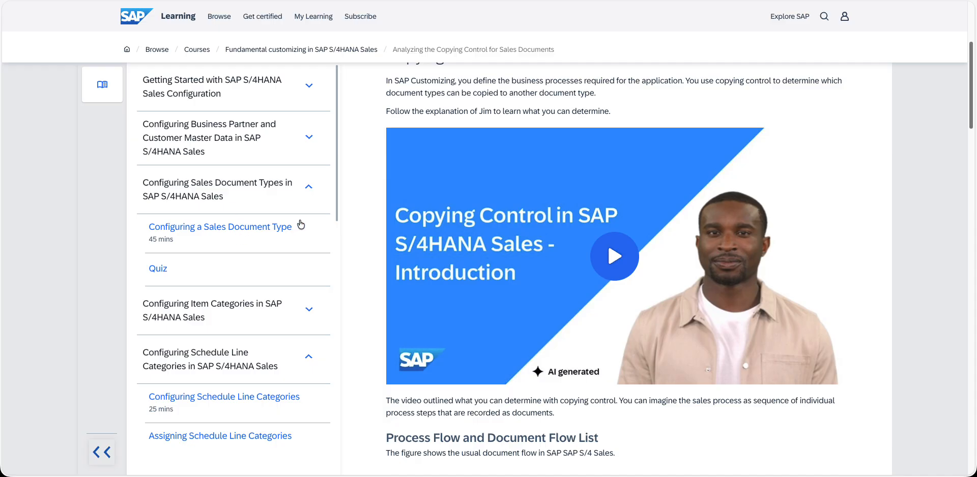
# Step: Collapse the sales document type and schedule line category units in the SAP Learning course outline and look through the units on copying control and partner functions
pyautogui.click(304, 198)
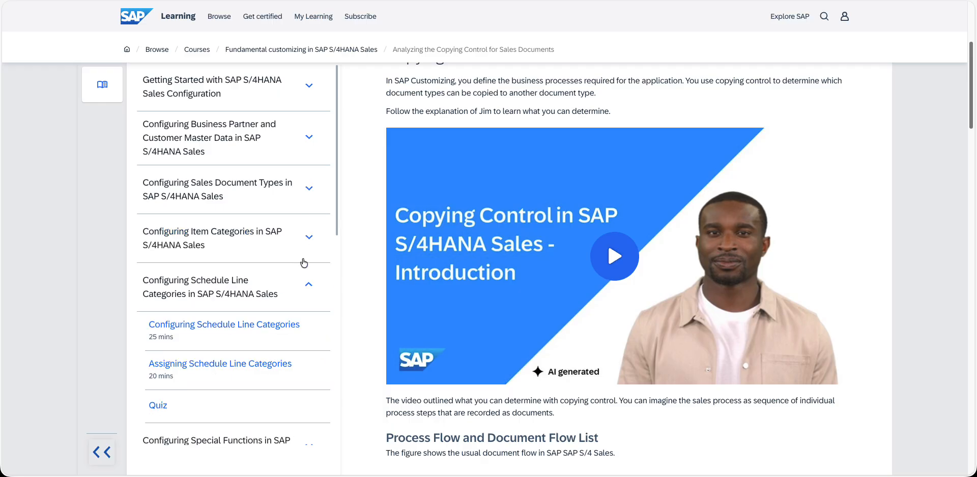
pyautogui.click(303, 285)
pyautogui.click(308, 337)
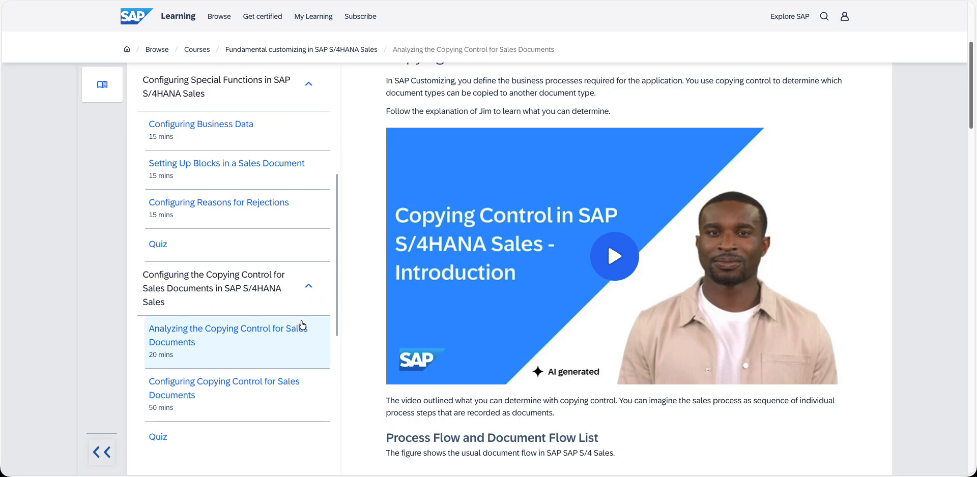
pyautogui.scroll(-3, 273, 302)
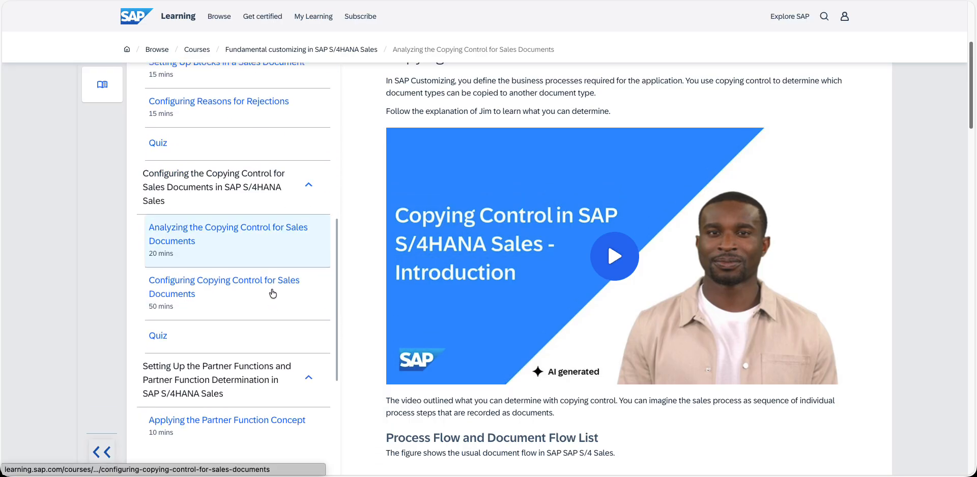
pyautogui.scroll(-1, 275, 300)
pyautogui.scroll(-2, 287, 326)
pyautogui.scroll(-1, 261, 335)
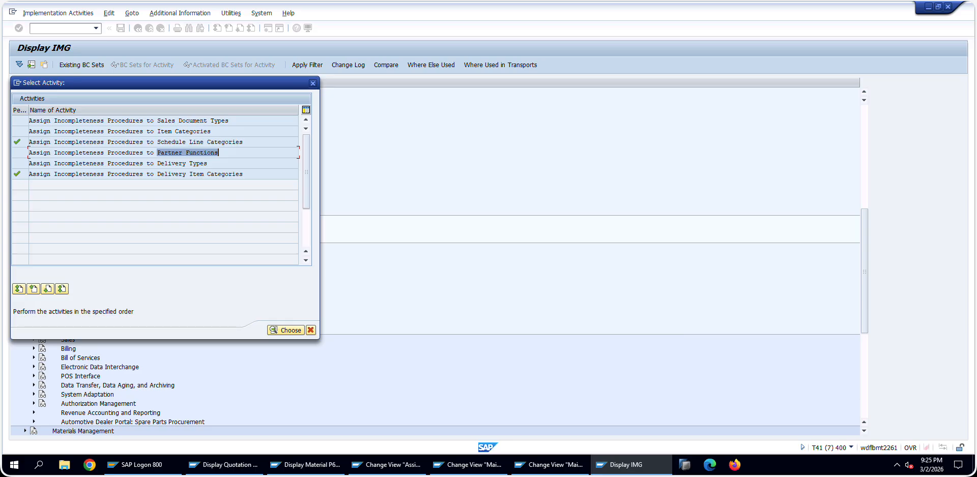
# Step: Check the incompleteness procedure assigned to delivery type LF, then return to the activity list
pyautogui.moveTo(215, 168); pyautogui.dragTo(148, 163)
pyautogui.doubleClick(201, 163)
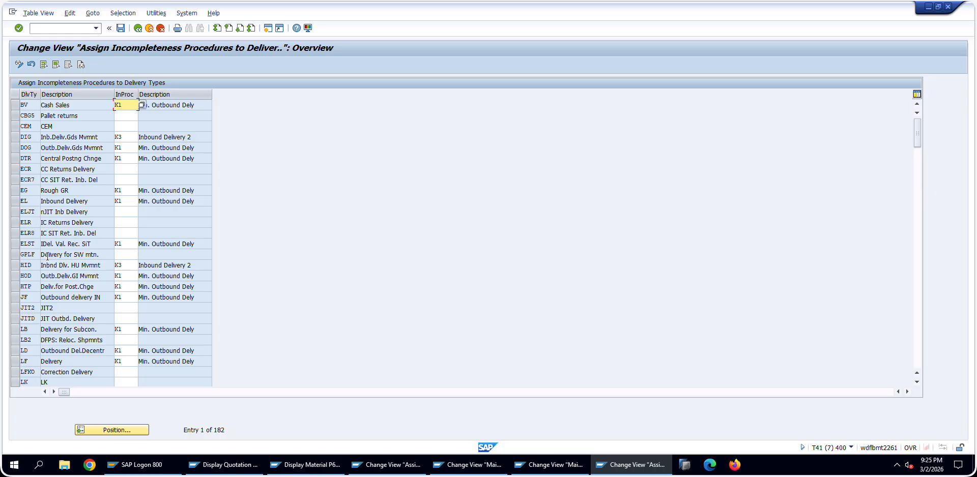
pyautogui.click(26, 361)
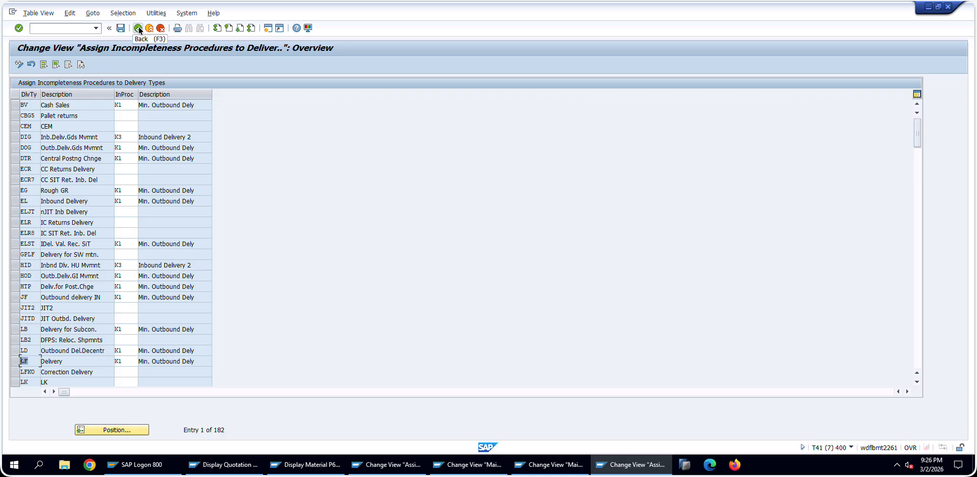
pyautogui.click(138, 29)
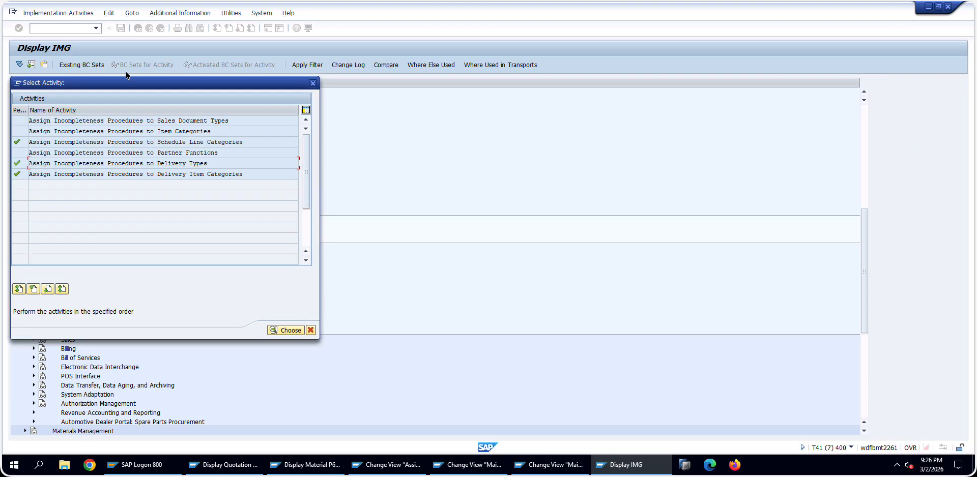
# Step: Check the incompleteness procedure assigned to delivery item category DLN, then leave the table and close the activity list
pyautogui.doubleClick(107, 174)
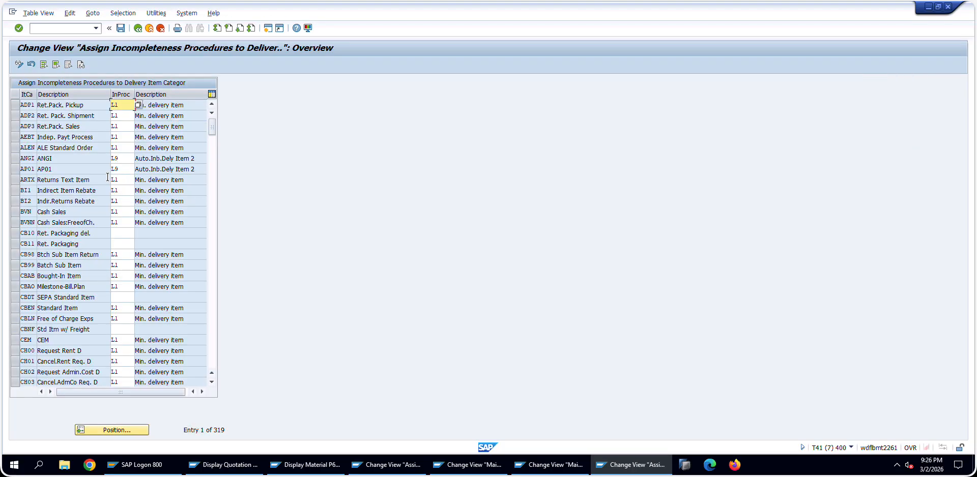
pyautogui.scroll(-11, 107, 177)
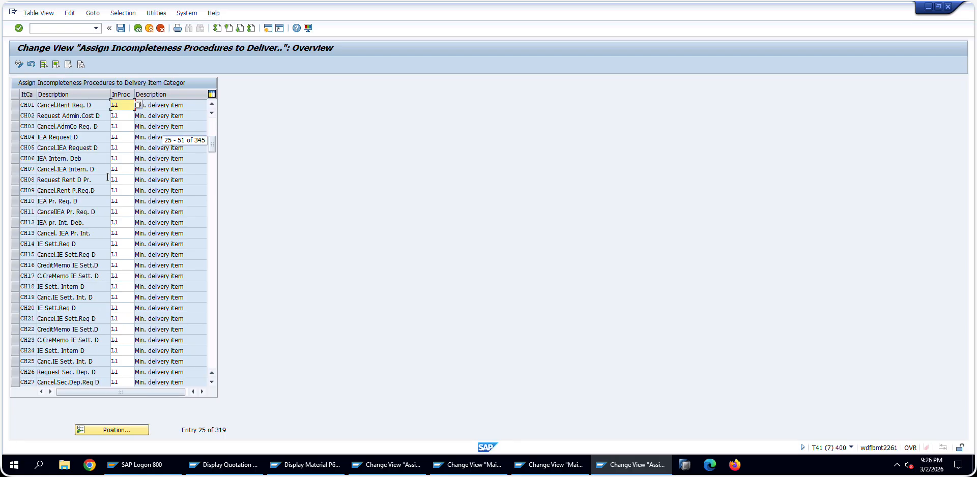
pyautogui.scroll(-16, 108, 180)
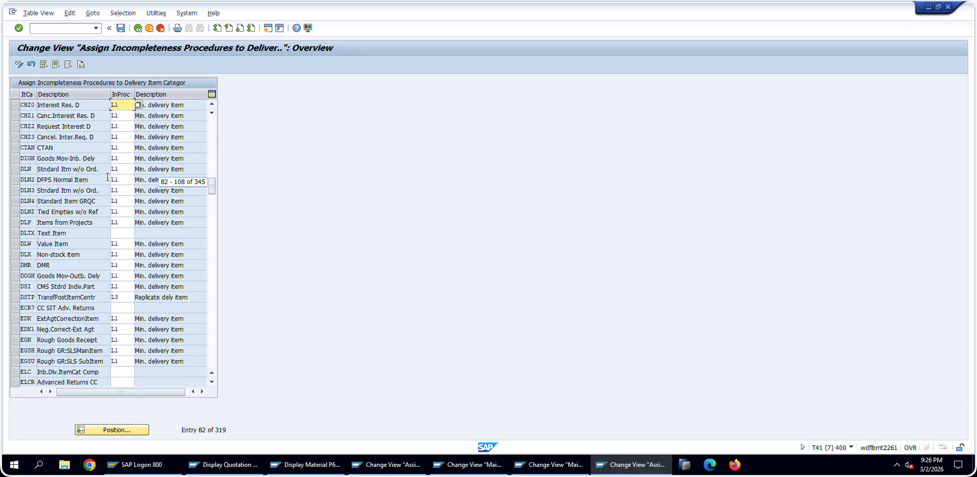
pyautogui.click(25, 170)
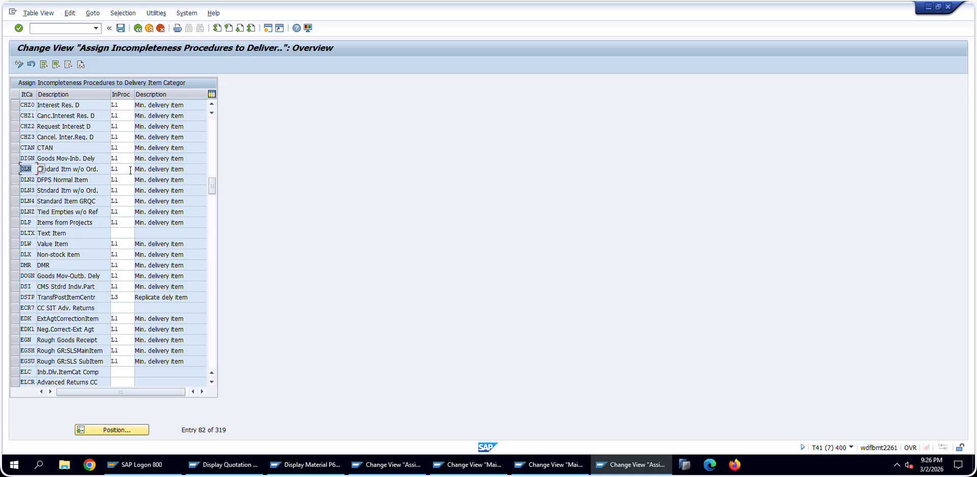
pyautogui.scroll(-5, 131, 171)
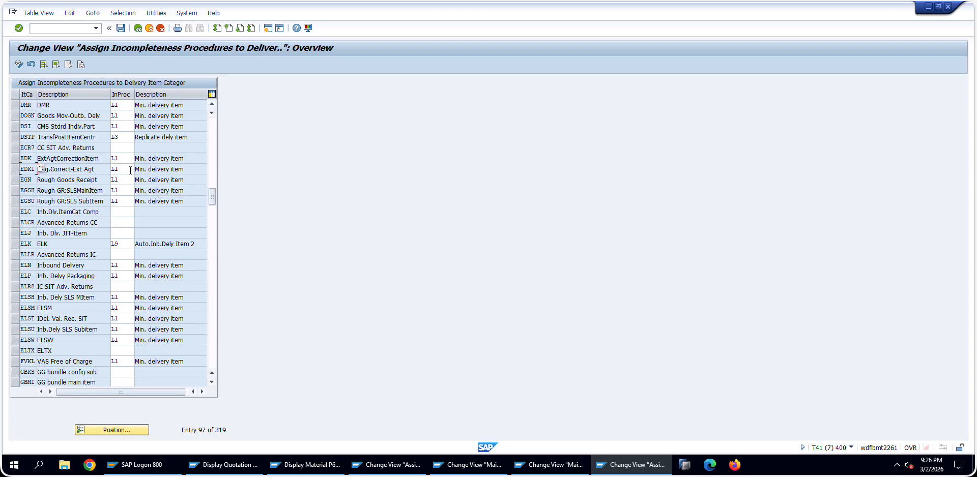
pyautogui.click(137, 28)
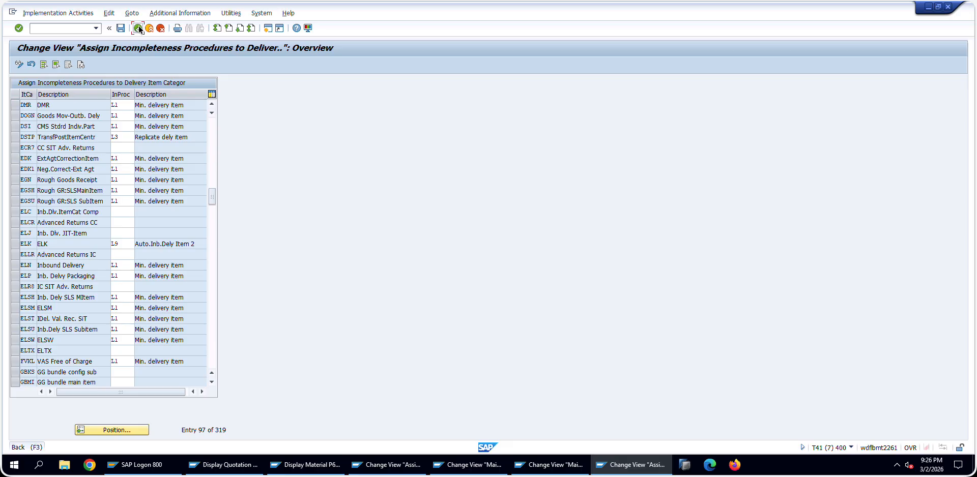
pyautogui.click(312, 83)
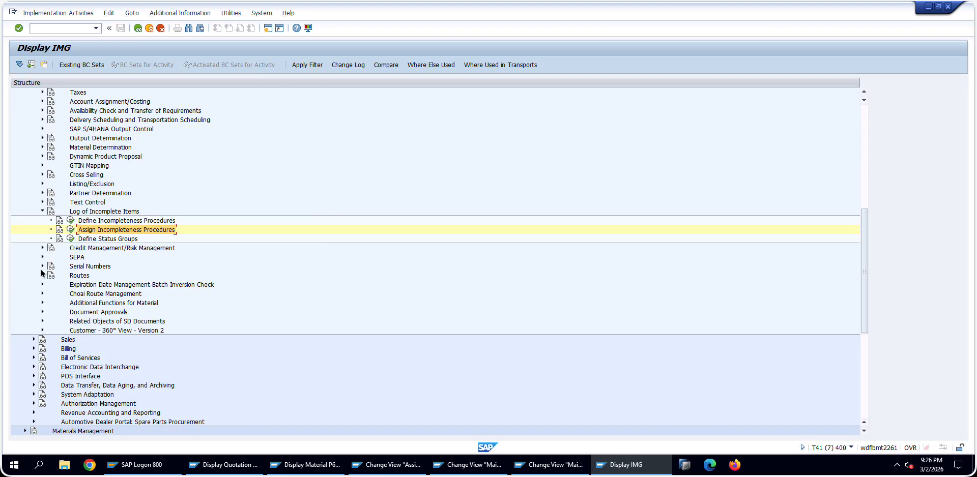
# Step: Collapse Log of Incomplete Items and Basic Functions in the IMG, then review the customizing activities under Sales > Sales Documents
pyautogui.click(42, 212)
pyautogui.scroll(9, 37, 255)
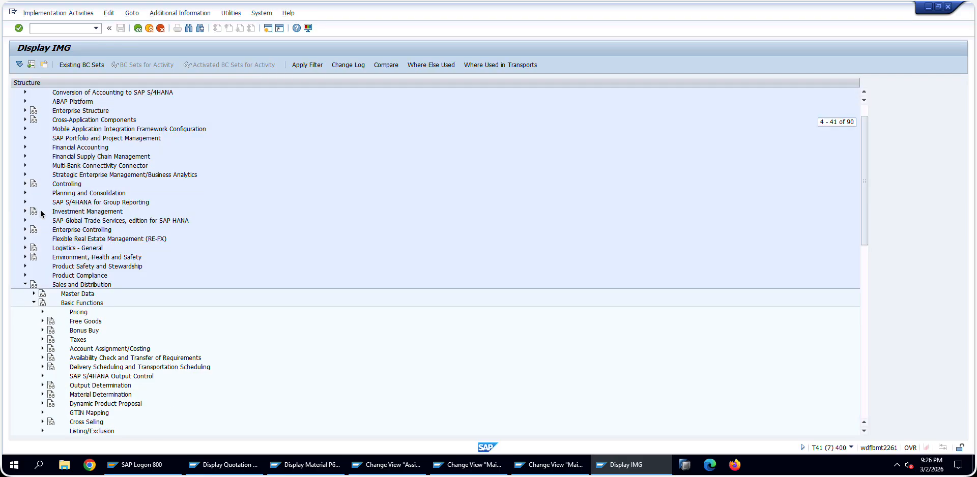
pyautogui.click(33, 302)
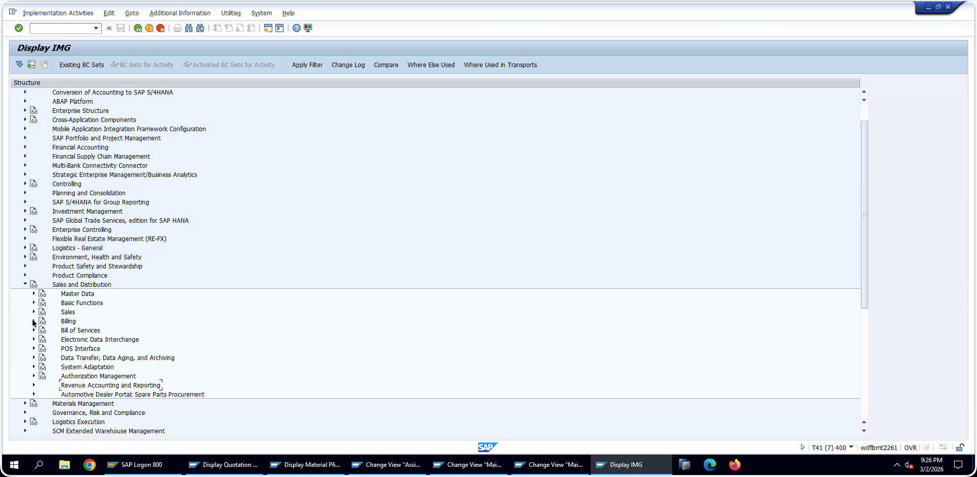
pyautogui.click(33, 312)
pyautogui.click(43, 322)
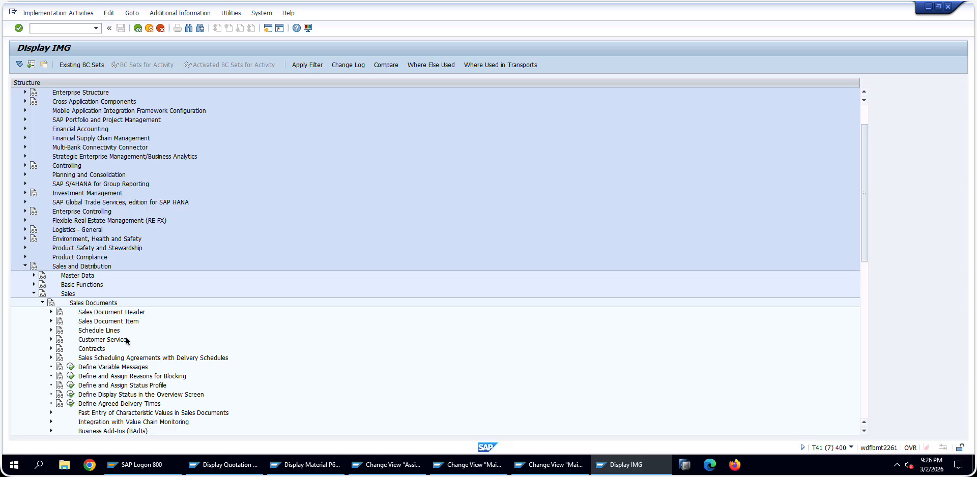
pyautogui.scroll(-1, 127, 341)
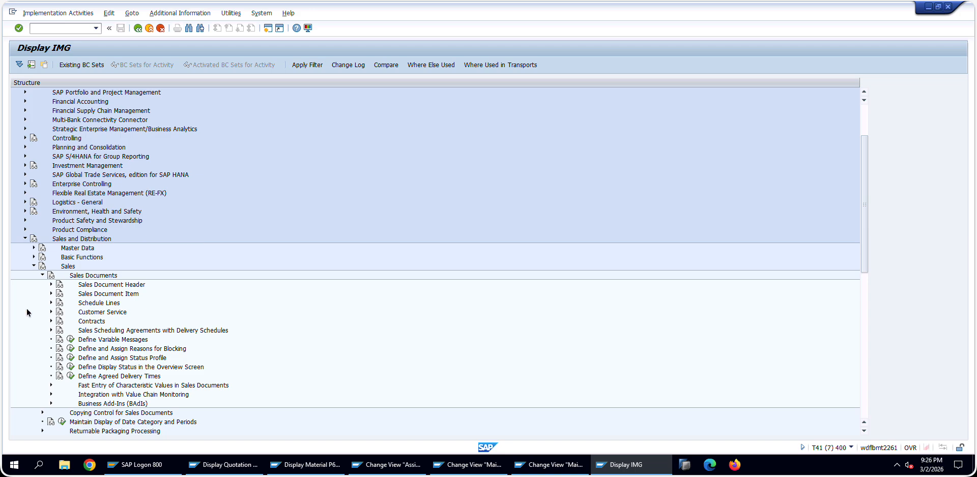
pyautogui.scroll(-2, 26, 310)
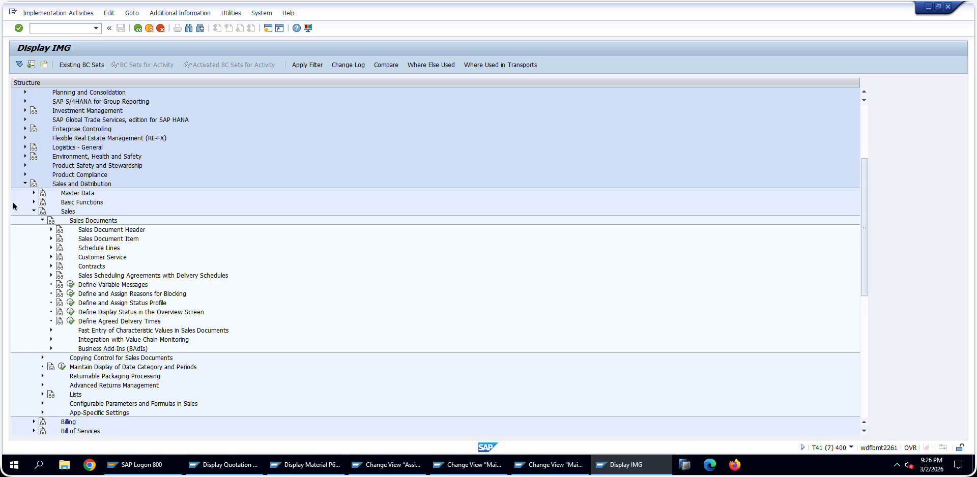
# Step: Collapse Sales and Distribution and open Define Delivery Item Categories under Logistics Execution > Shipping > Deliveries
pyautogui.click(24, 185)
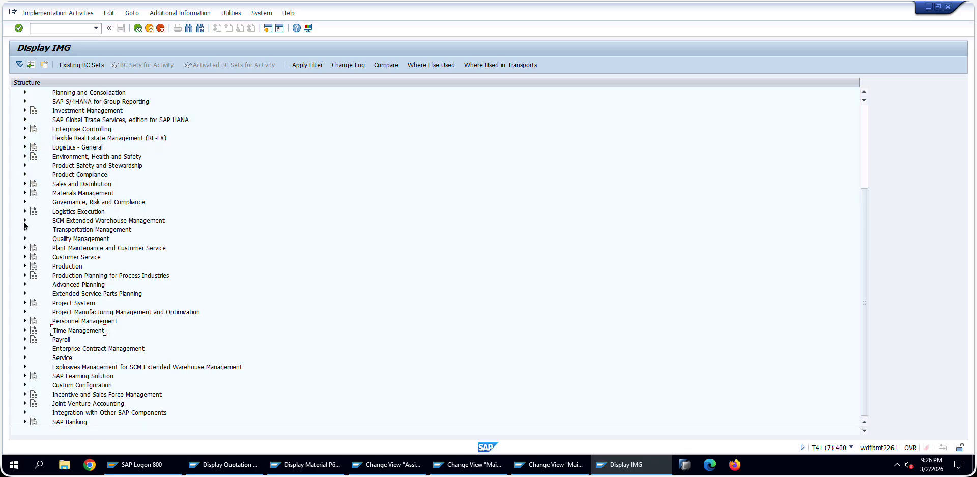
pyautogui.click(25, 211)
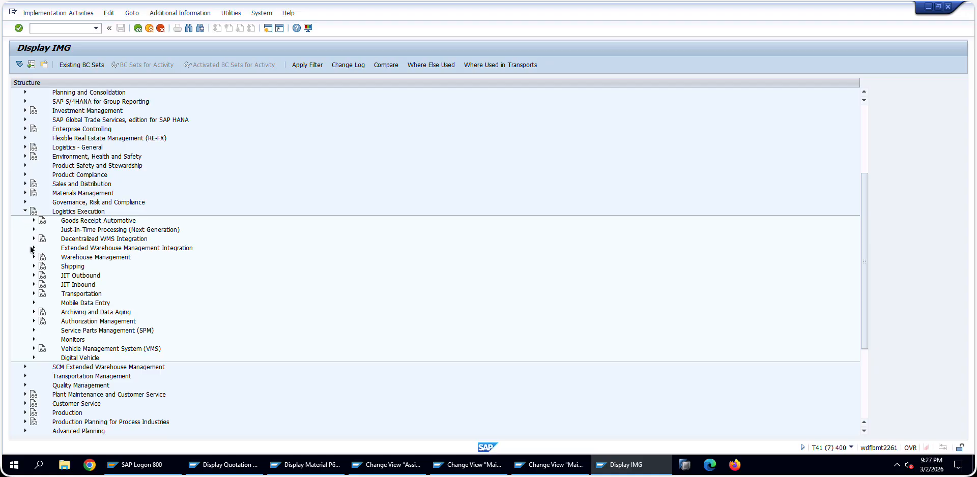
pyautogui.click(34, 266)
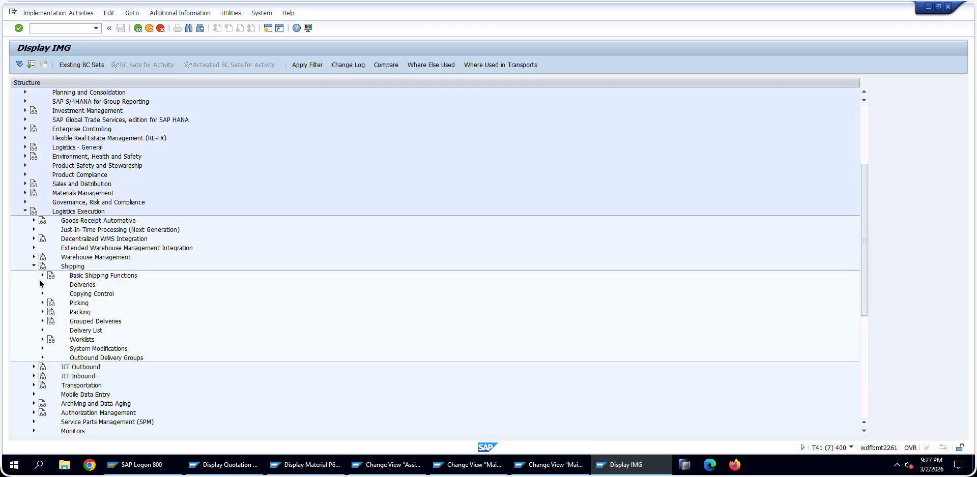
pyautogui.click(43, 285)
pyautogui.click(124, 276)
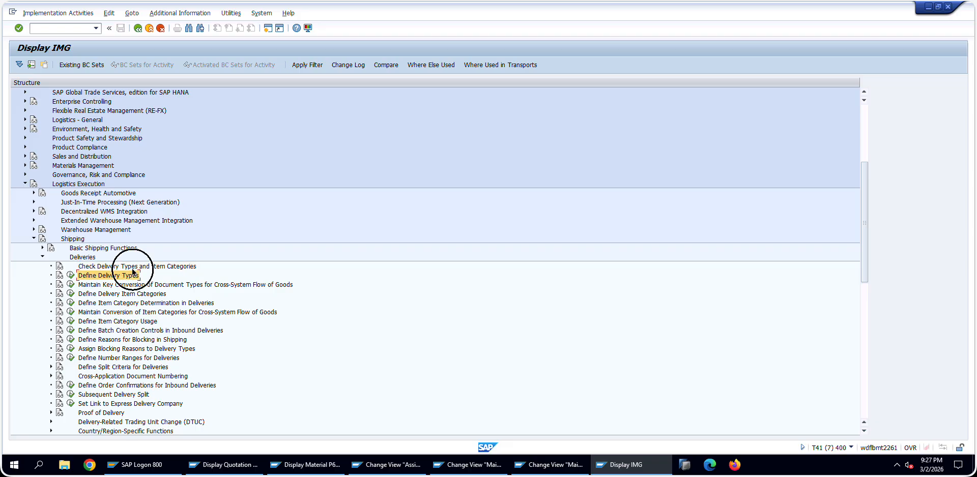
pyautogui.click(132, 286)
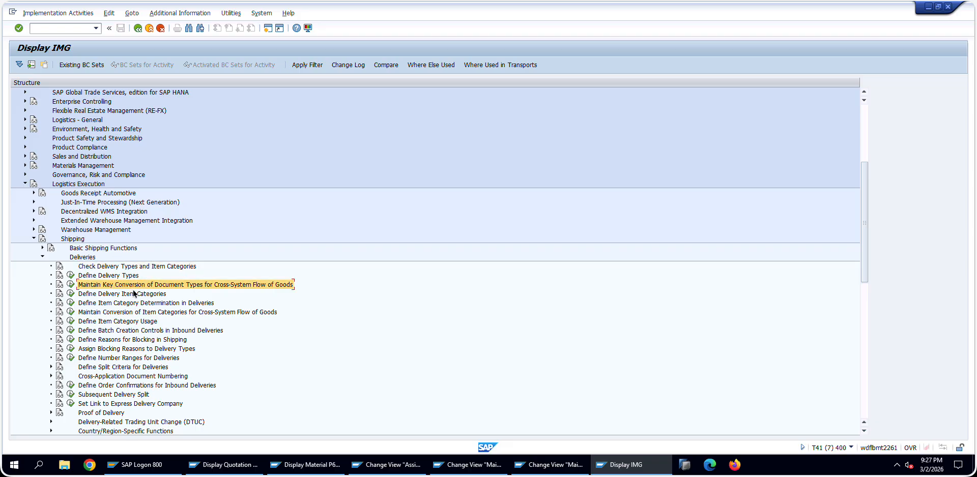
pyautogui.click(134, 295)
pyautogui.click(71, 294)
# Step: Find delivery item category DLN in the overview and open its detail settings
pyautogui.click(112, 305)
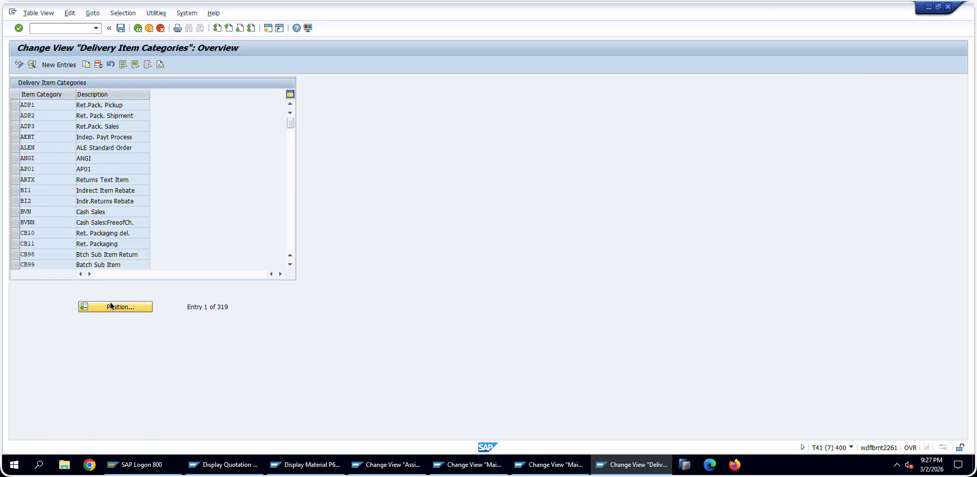
pyautogui.write('DLN')
pyautogui.press('Return')
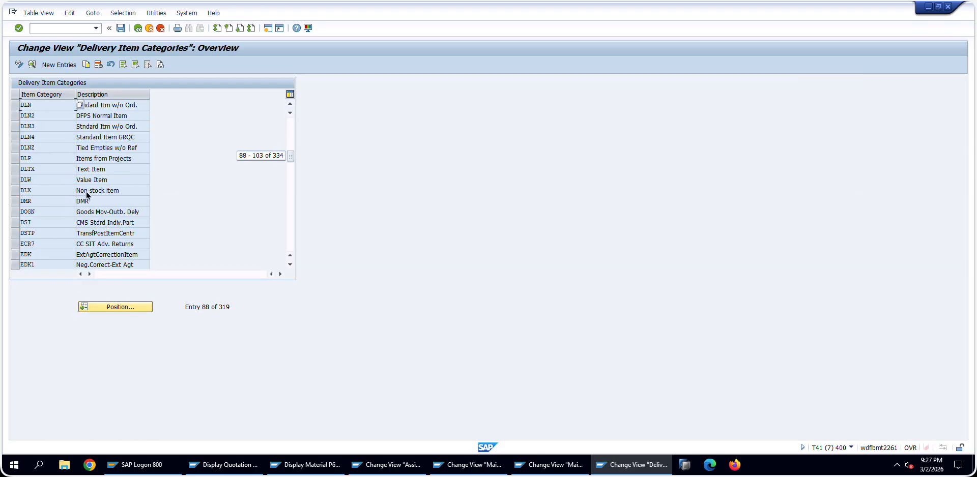
pyautogui.click(118, 116)
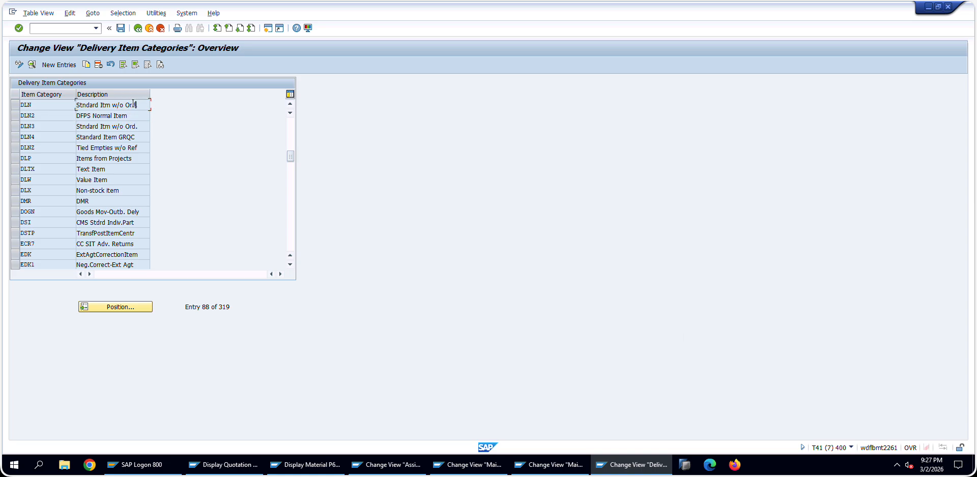
pyautogui.scroll(1, 112, 128)
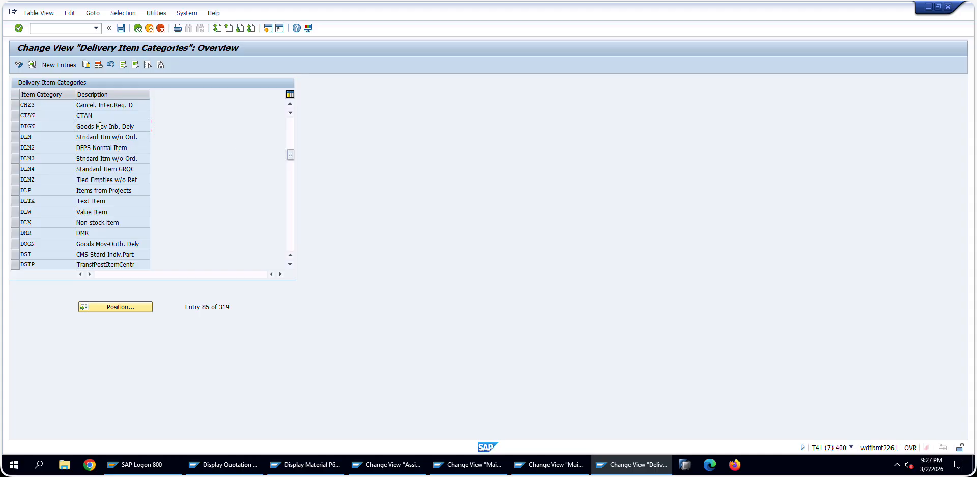
pyautogui.doubleClick(96, 137)
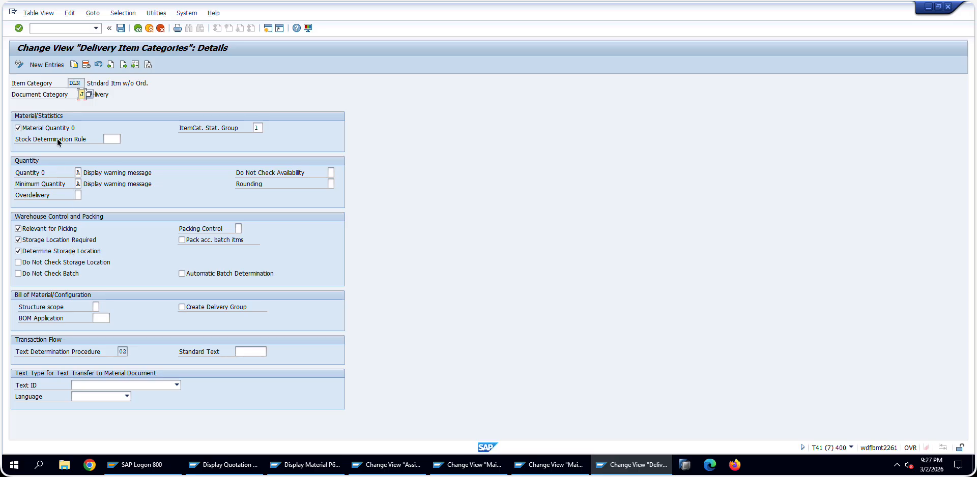
# Step: Switch to YouTube and open the playlist video "SAP Sales & Distribution - Exercise 7+8: Customize delivery and transportation scheduling"
pyautogui.hotkey('ctrl', 'Tab')
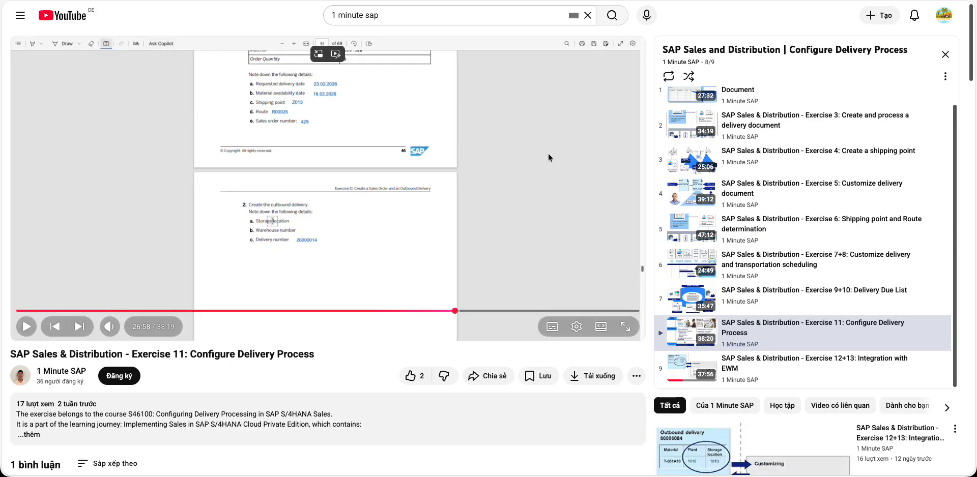
pyautogui.scroll(1, 916, 230)
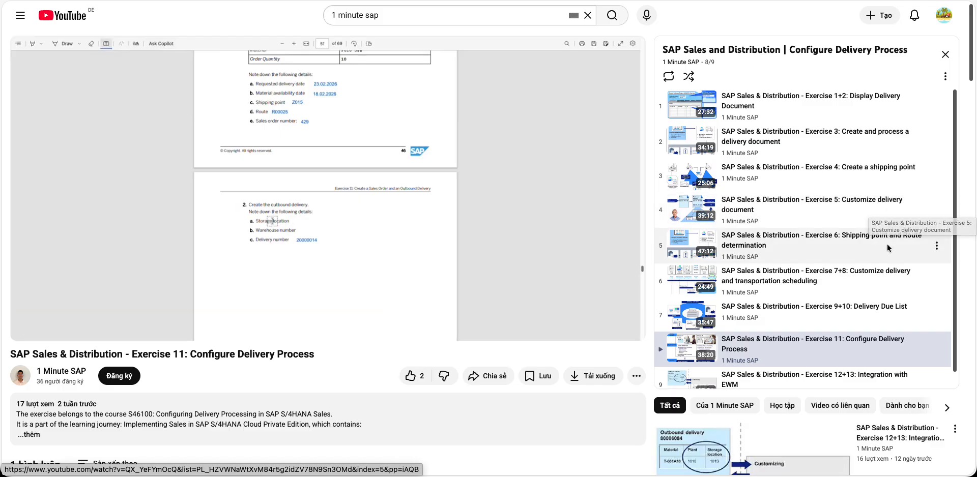
pyautogui.click(874, 271)
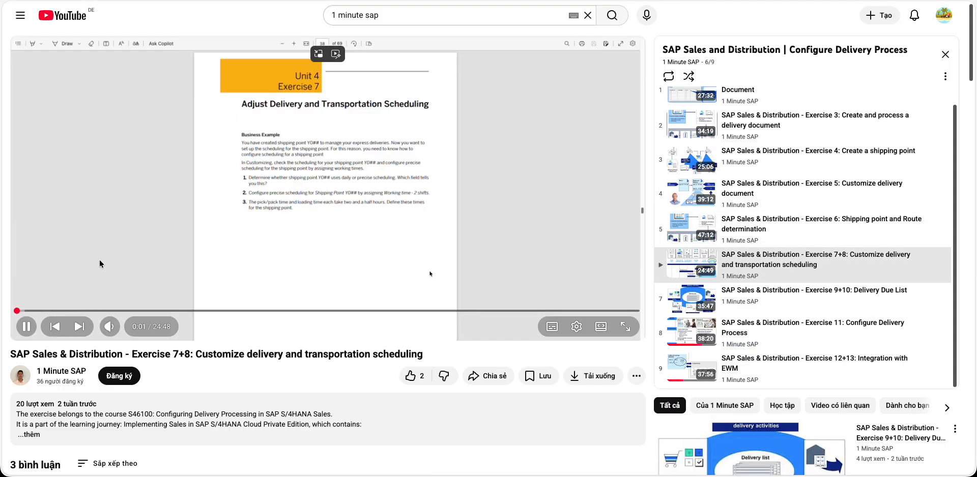
# Step: Skim the Exercise 7+8 video, then open the playlist video "SAP Sales & Distribution - Exercise 5: Customize delivery document"
pyautogui.click(57, 310)
pyautogui.moveTo(57, 310); pyautogui.dragTo(562, 227)
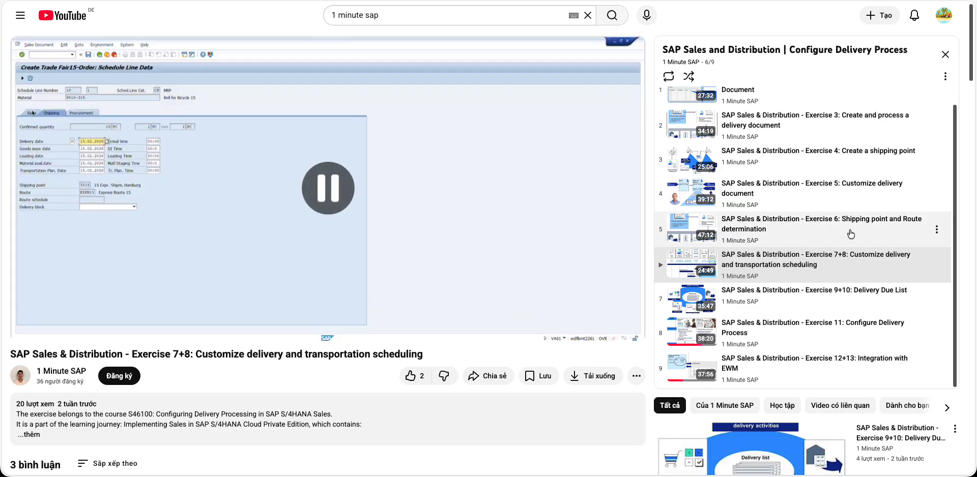
pyautogui.click(865, 192)
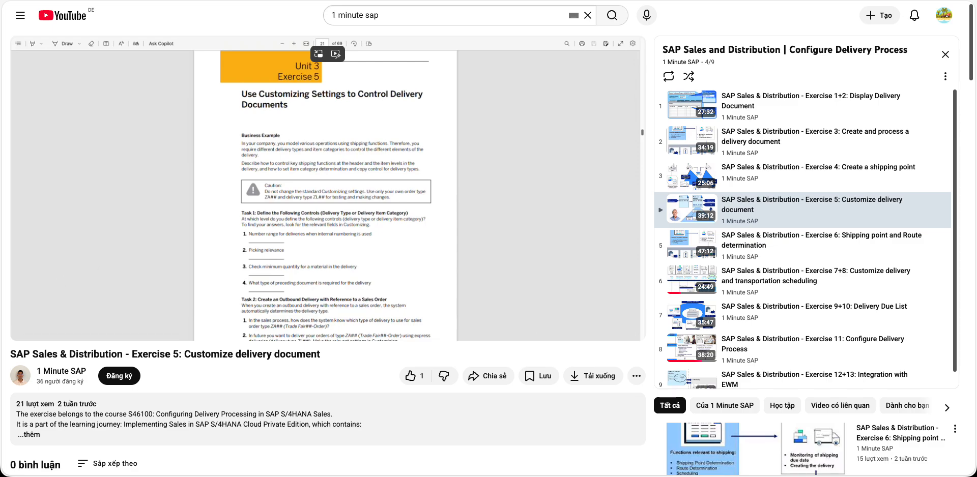
# Step: Examine the opening part of the Exercise 5 video covering Task 1 on delivery type and delivery item category controls
pyautogui.click(212, 209)
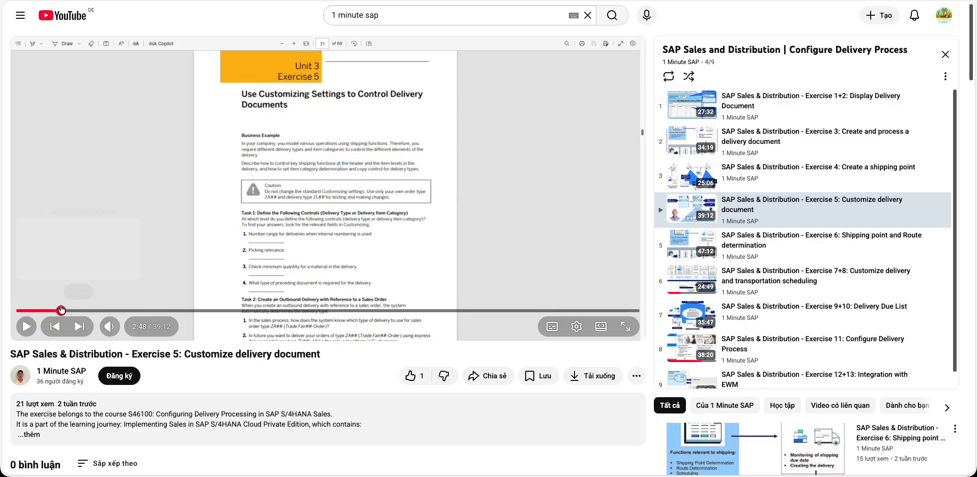
pyautogui.moveTo(61, 311); pyautogui.dragTo(16, 306)
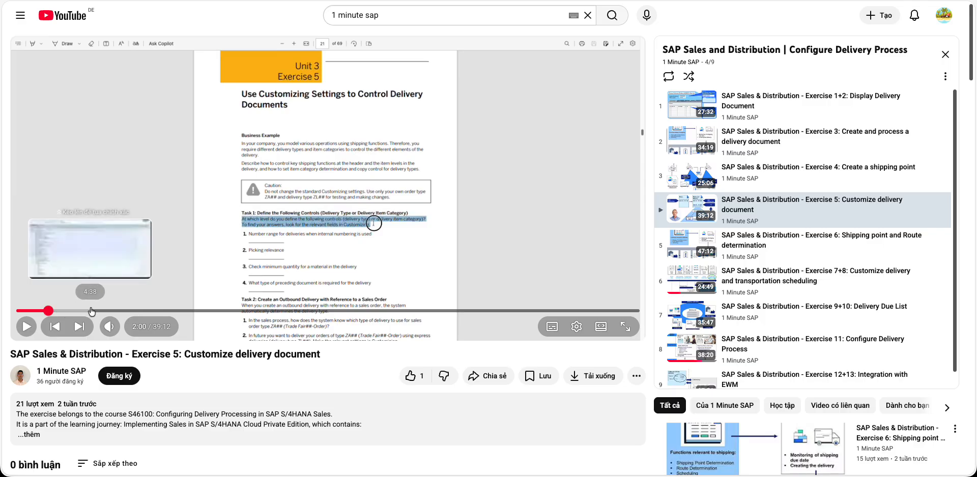
pyautogui.click(91, 310)
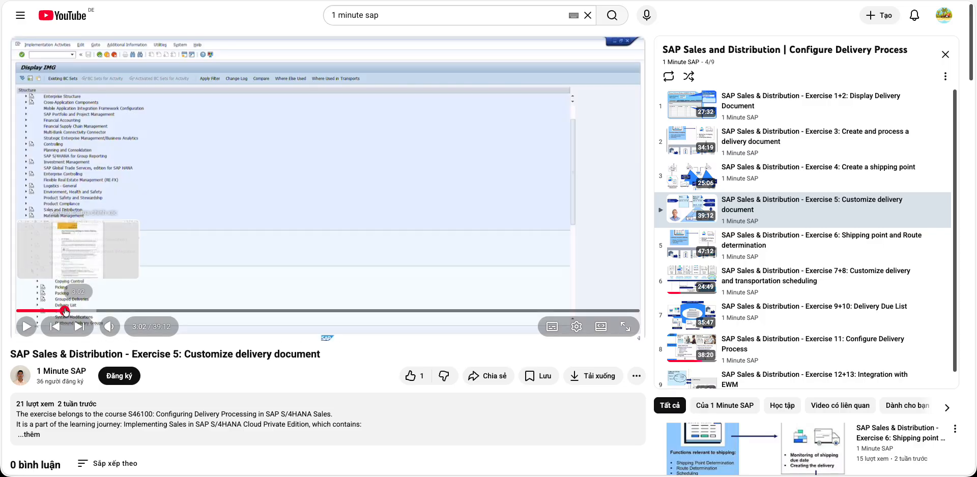
pyautogui.click(58, 310)
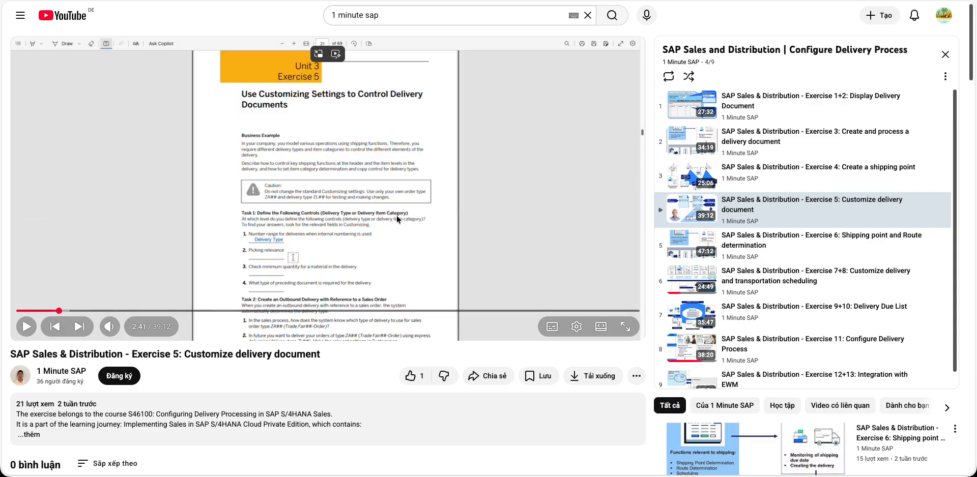
# Step: Skim the middle of the Exercise 5 video for the item category maintenance, copy control and item category assignment demos
pyautogui.click(111, 310)
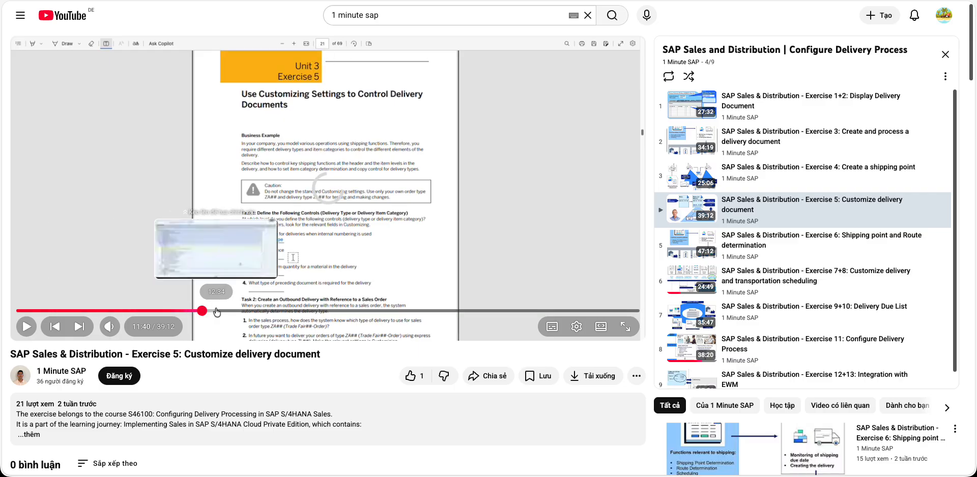
pyautogui.click(285, 310)
pyautogui.moveTo(372, 311); pyautogui.dragTo(333, 312)
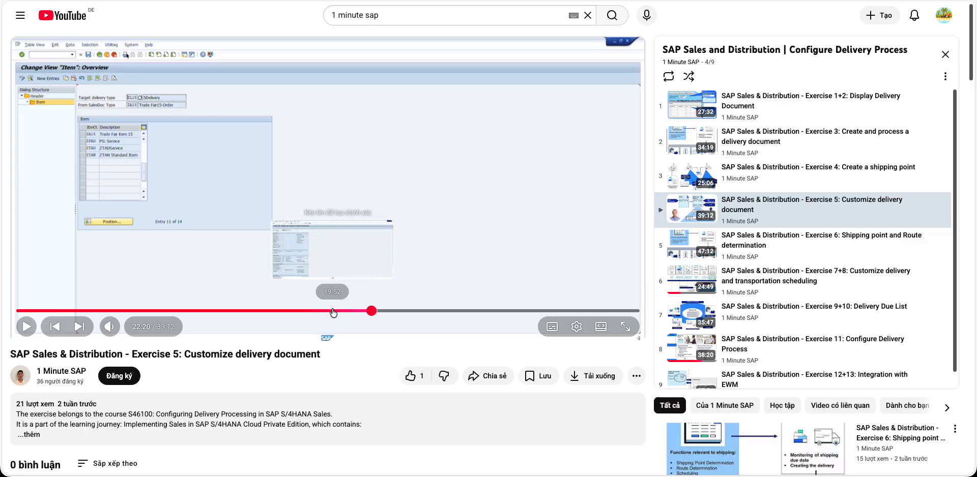
pyautogui.moveTo(334, 312); pyautogui.dragTo(332, 311)
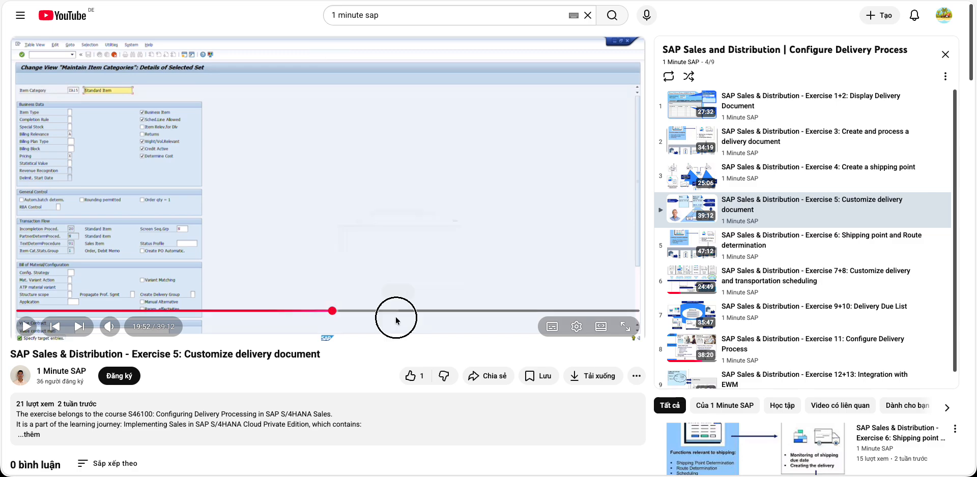
pyautogui.click(410, 311)
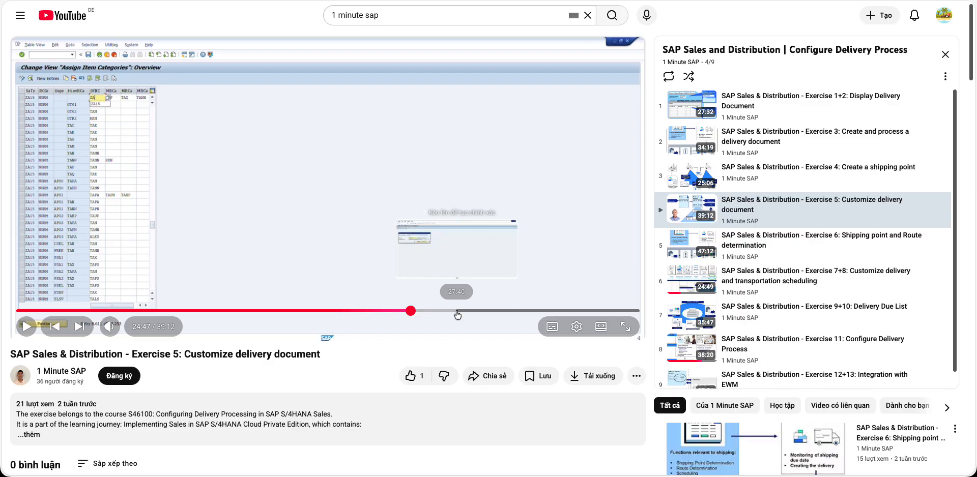
pyautogui.moveTo(457, 315); pyautogui.dragTo(534, 311)
# Step: Review the video's copy control and delivery item category determination parts again, and pause it at the copy control Header overview
pyautogui.press('space')
pyautogui.click(364, 312)
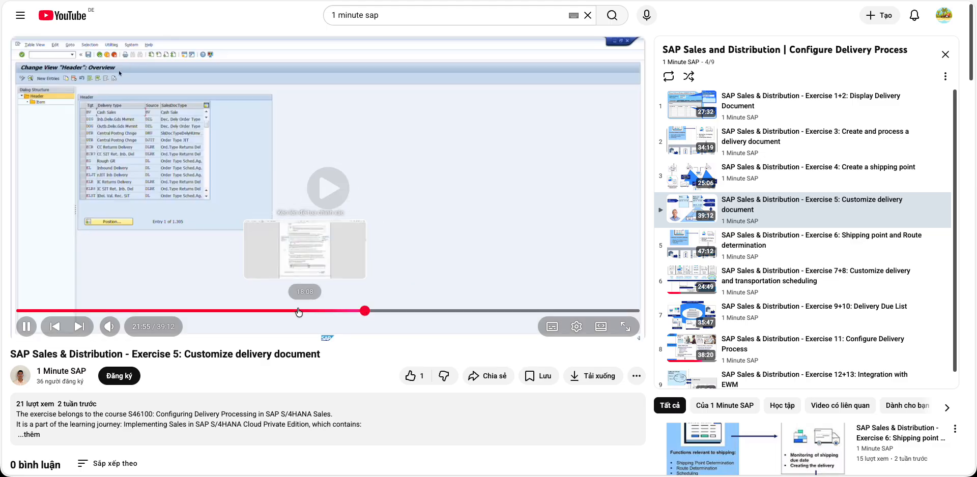
pyautogui.click(272, 314)
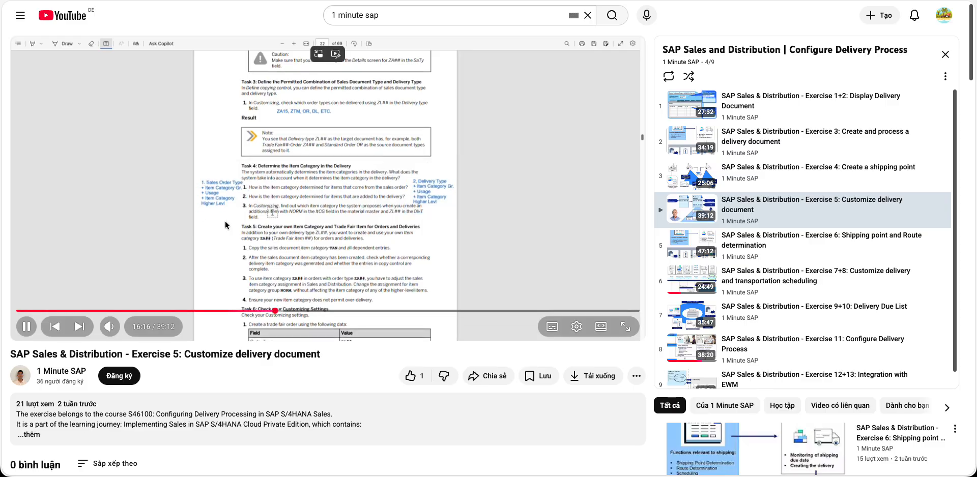
pyautogui.click(224, 311)
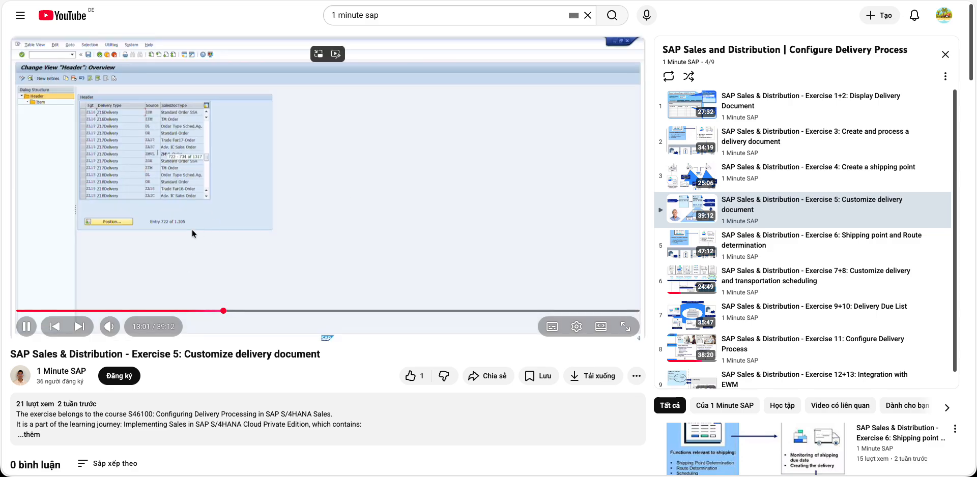
pyautogui.press('space')
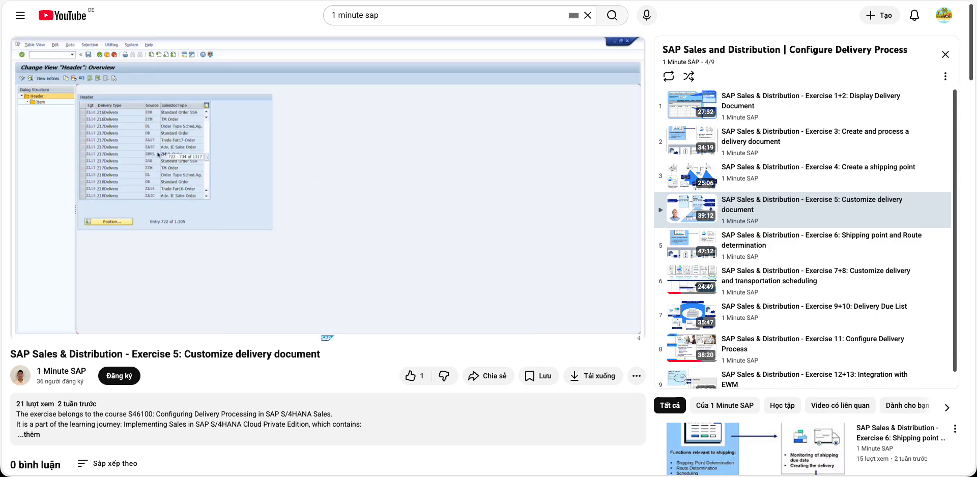
# Step: Switch to the SAP_SD Excel sheet and review the customizing entries from Shipping point down to Distribution Channel
pyautogui.press('super+Tab')
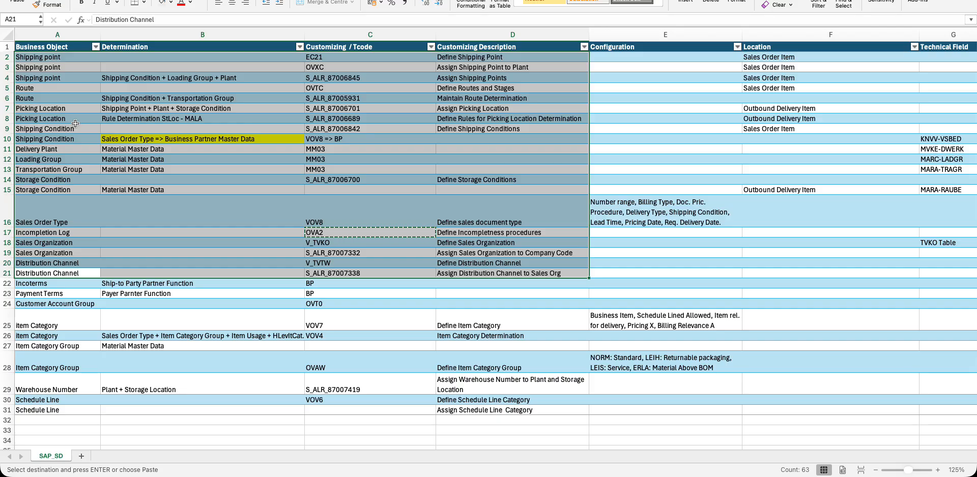
pyautogui.press('super+space')
pyautogui.write('to')
pyautogui.press('Return')
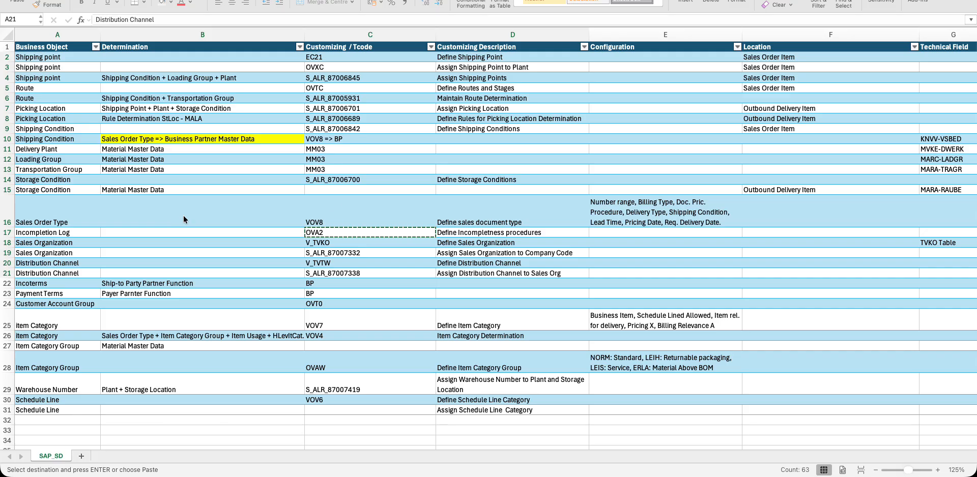
pyautogui.click(53, 222)
pyautogui.click(53, 223)
pyautogui.moveTo(42, 57); pyautogui.dragTo(657, 272)
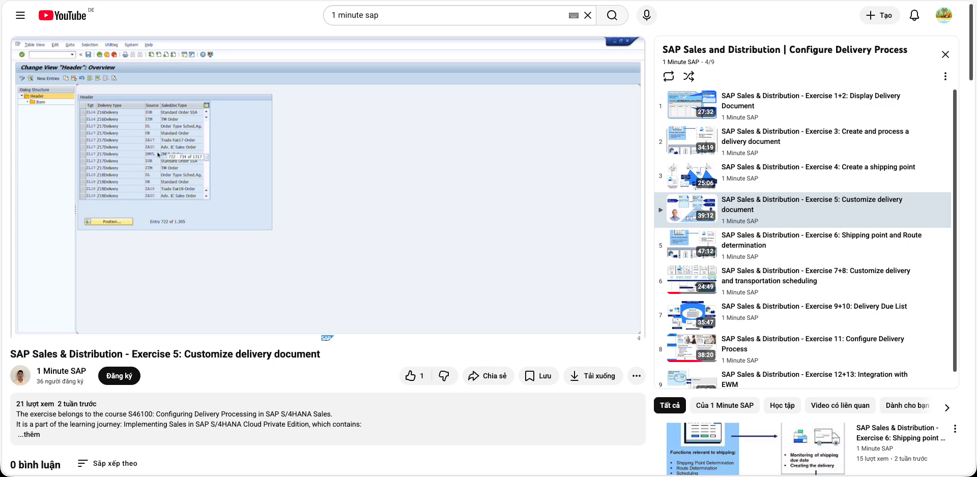
# Step: Switch back to YouTube, skim the Exercise 5 customizing demo and highlight the title "SAP Sales & Distribution - Exercise 5: Delivery Type and Delivery Item Category"
pyautogui.click(153, 354)
pyautogui.moveTo(126, 355); pyautogui.dragTo(316, 356)
pyautogui.click(327, 355)
pyautogui.click(141, 311)
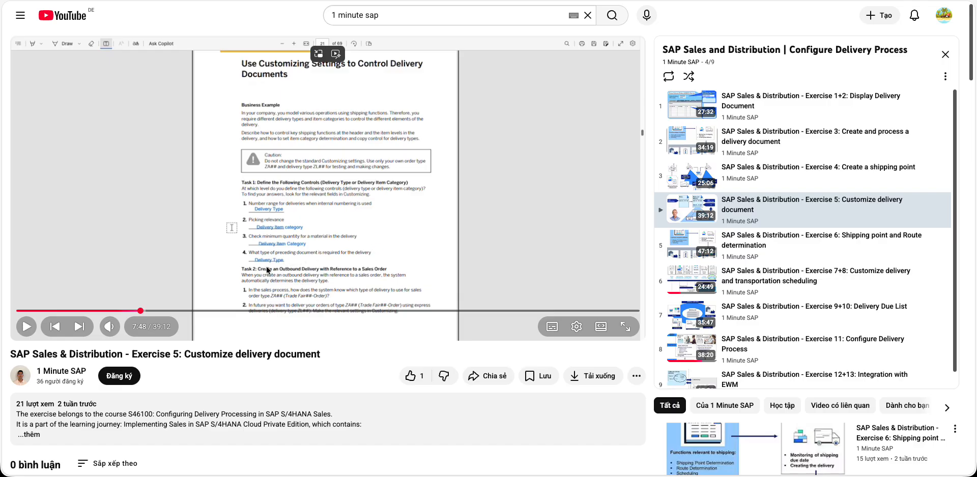
pyautogui.moveTo(153, 308); pyautogui.dragTo(405, 313)
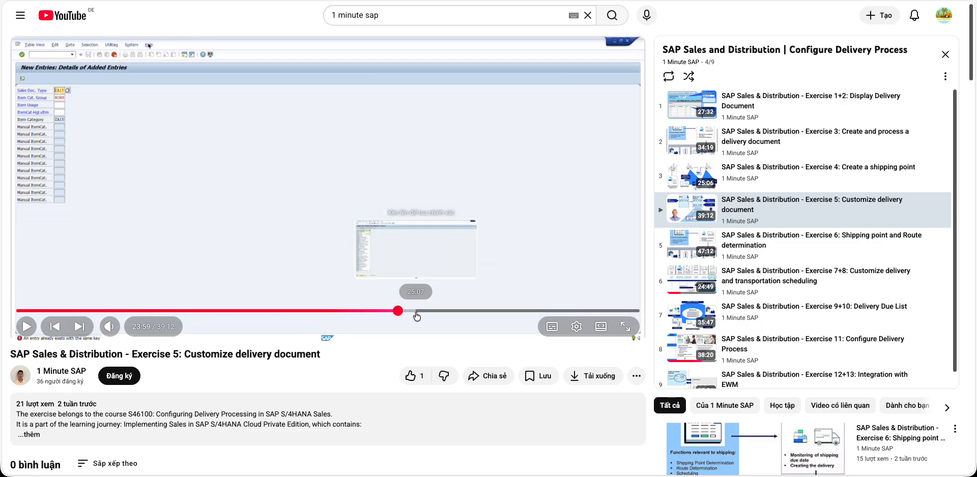
pyautogui.click(441, 312)
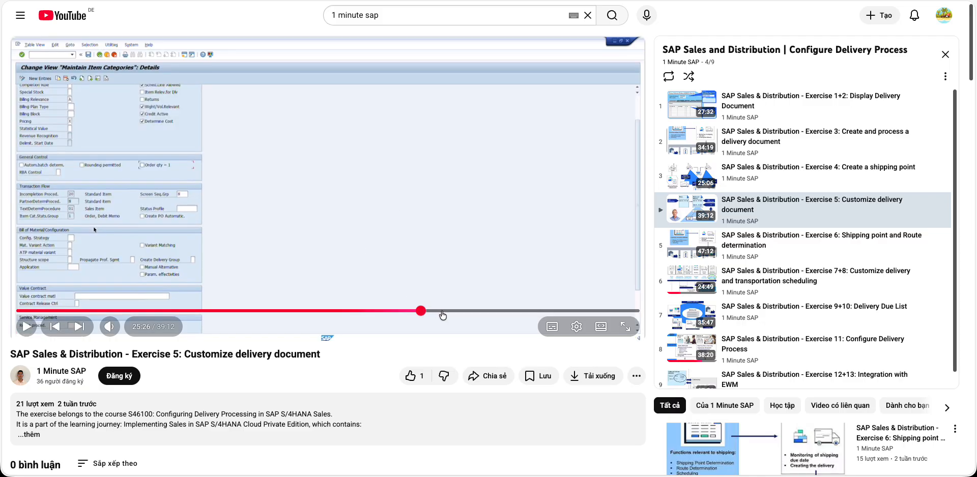
pyautogui.moveTo(483, 311); pyautogui.dragTo(610, 312)
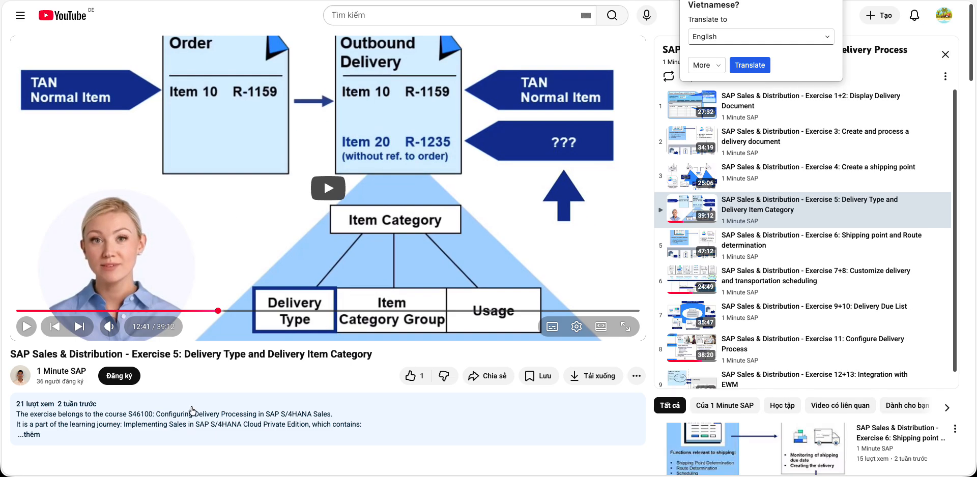
pyautogui.moveTo(192, 355); pyautogui.dragTo(375, 356)
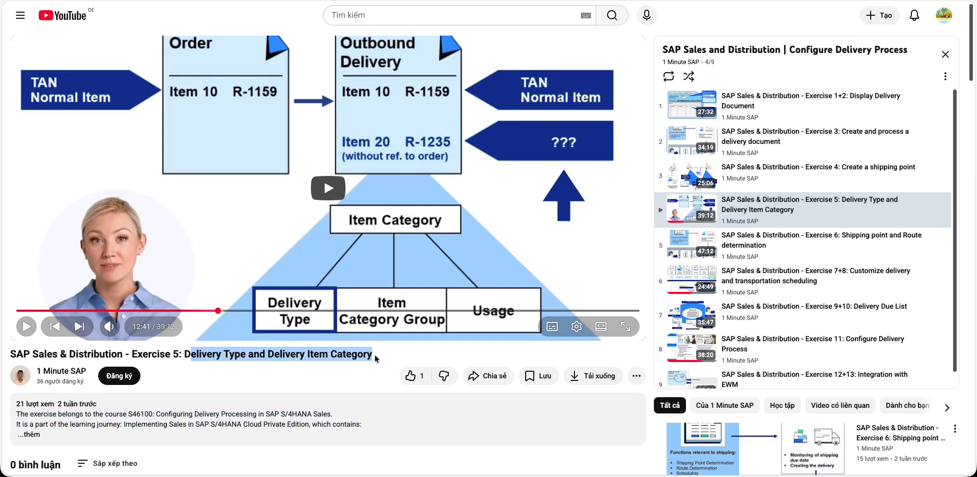
pyautogui.tripleClick(376, 356)
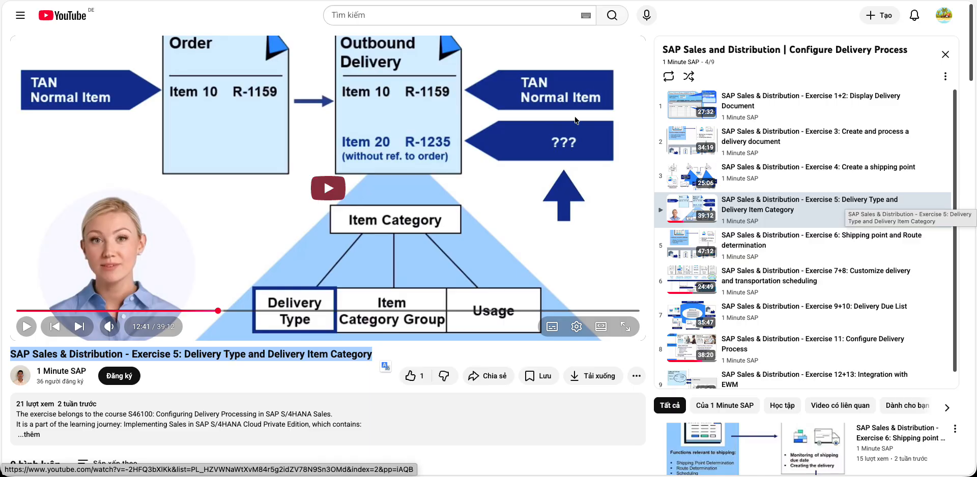
# Step: Switch to ChatGPT and read the answer comparing the item category completion rule with the incompleteness procedure for sales items
pyautogui.hotkey('ctrl', 'Tab')
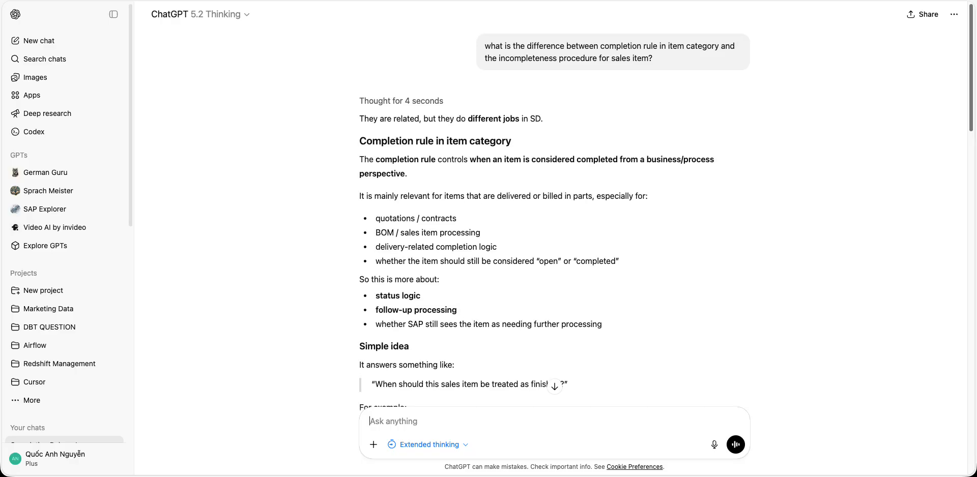
pyautogui.scroll(-5, 428, 140)
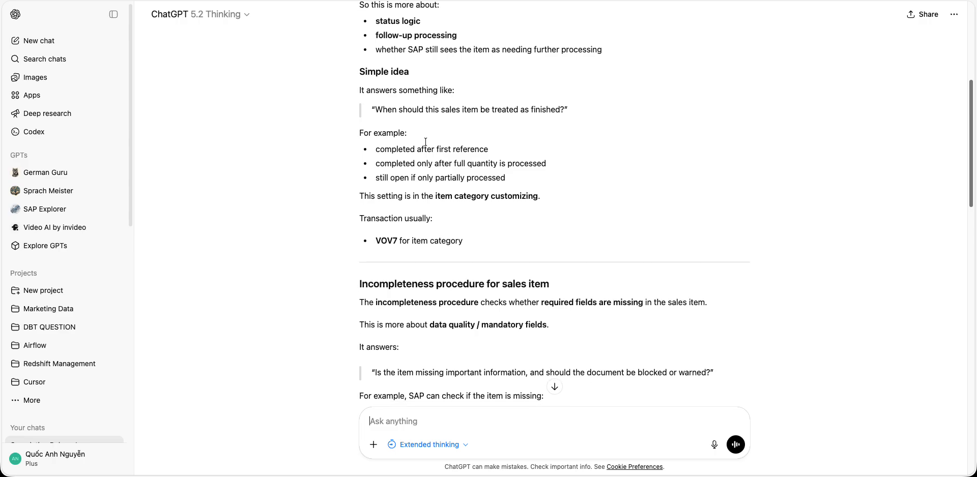
pyautogui.scroll(5, 435, 139)
pyautogui.tripleClick(486, 103)
pyautogui.click(402, 103)
pyautogui.moveTo(403, 103); pyautogui.dragTo(578, 259)
pyautogui.click(313, 244)
pyautogui.scroll(-1, 312, 244)
pyautogui.scroll(-15, 312, 244)
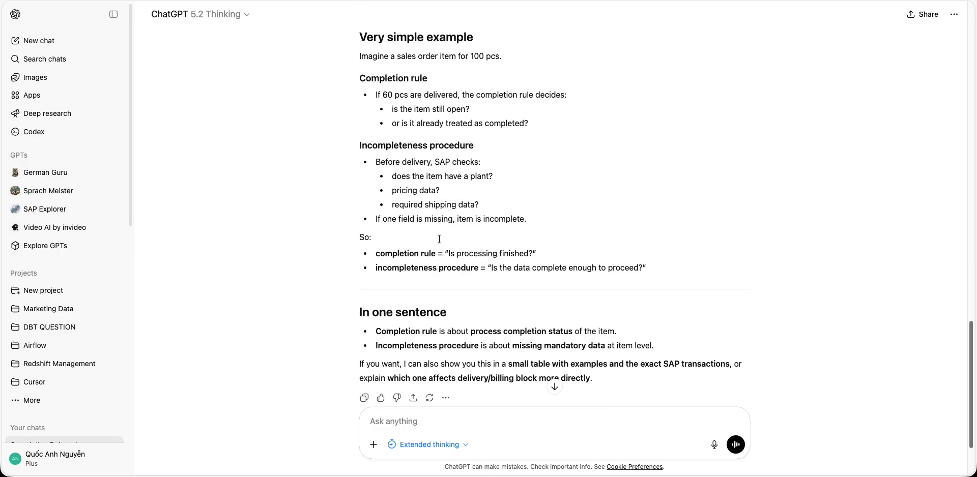
pyautogui.scroll(3, 439, 238)
pyautogui.scroll(-3, 438, 238)
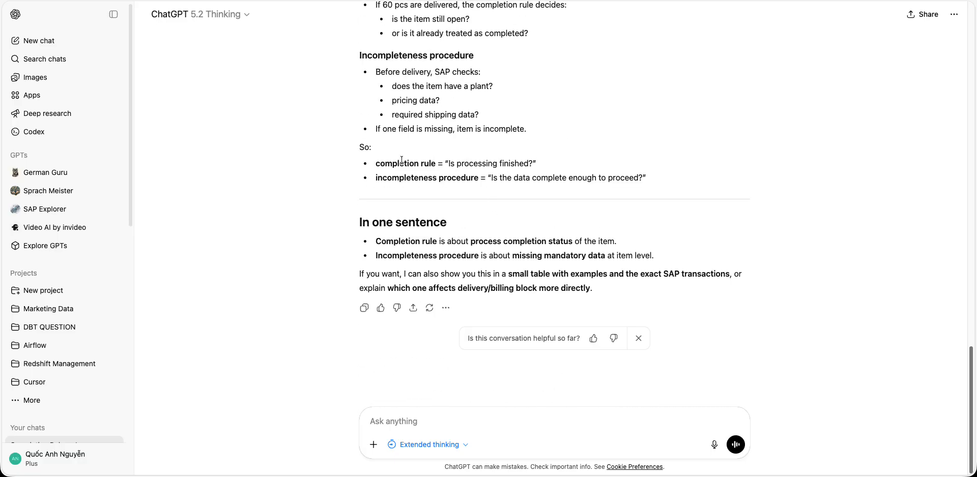
pyautogui.scroll(20, 486, 157)
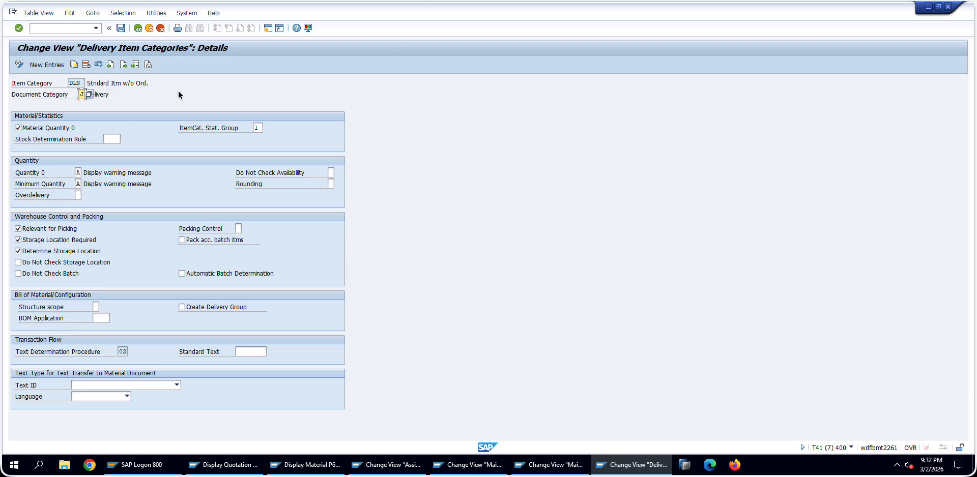
# Step: Switch to SAP, close the Delivery Item Categories window and open the field help for Req./Assembly in schedule line category BN
pyautogui.click(948, 8)
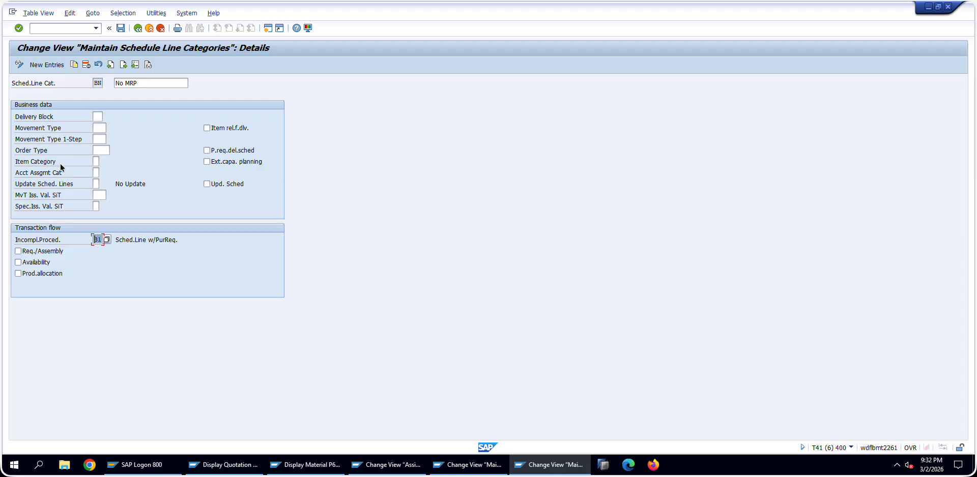
pyautogui.click(97, 128)
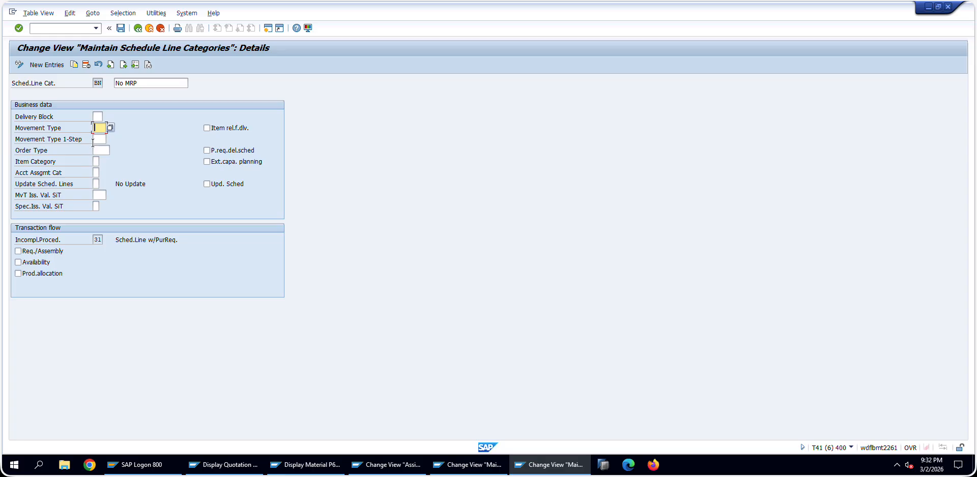
pyautogui.click(96, 240)
pyautogui.rightClick(45, 253)
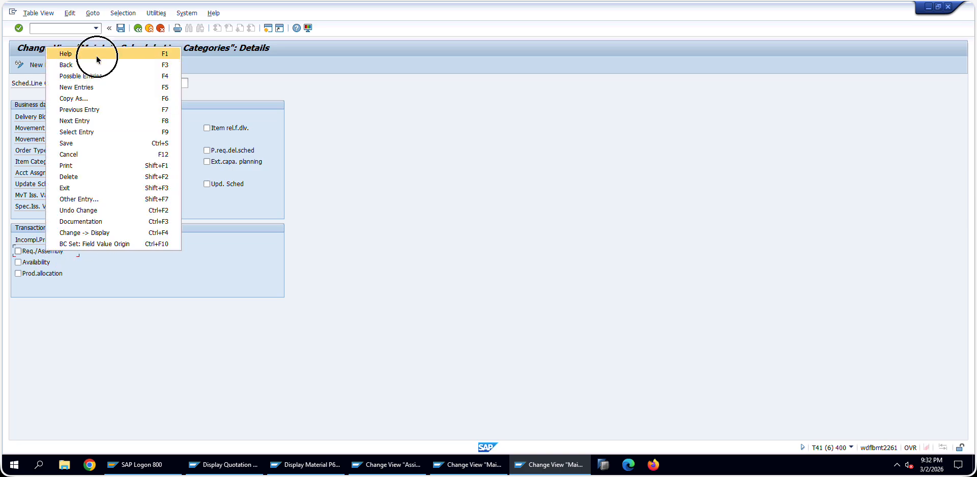
pyautogui.click(65, 59)
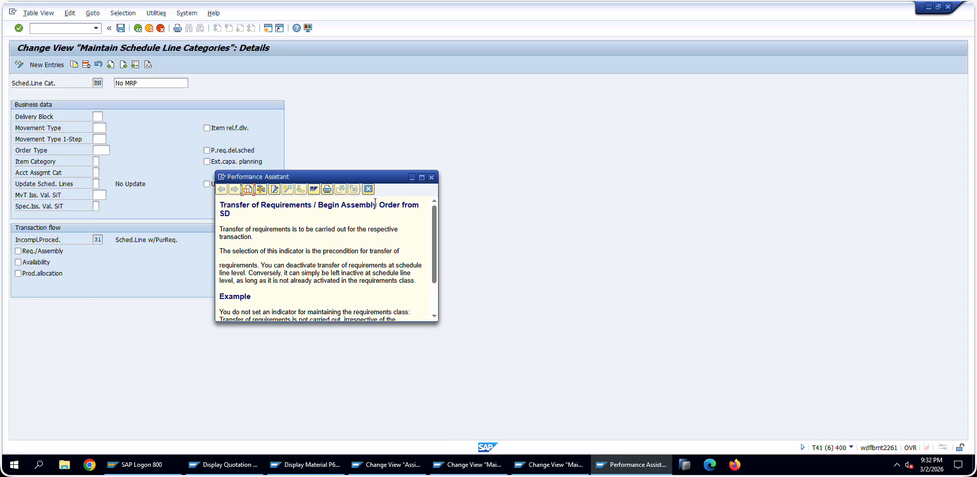
# Step: Read the Req./Assembly help text on transfer of requirements, including its example about the requirements class
pyautogui.click(231, 232)
pyautogui.tripleClick(314, 229)
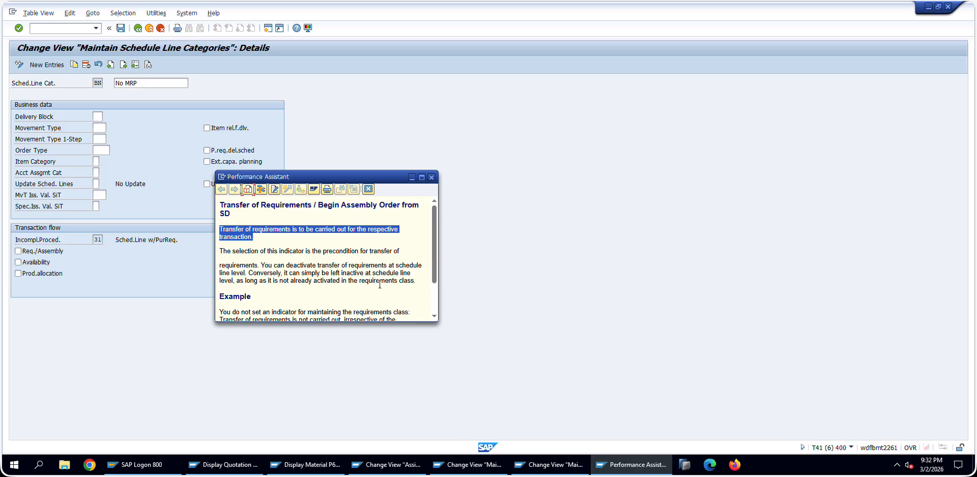
pyautogui.moveTo(430, 275); pyautogui.dragTo(441, 329)
pyautogui.moveTo(222, 275); pyautogui.dragTo(377, 283)
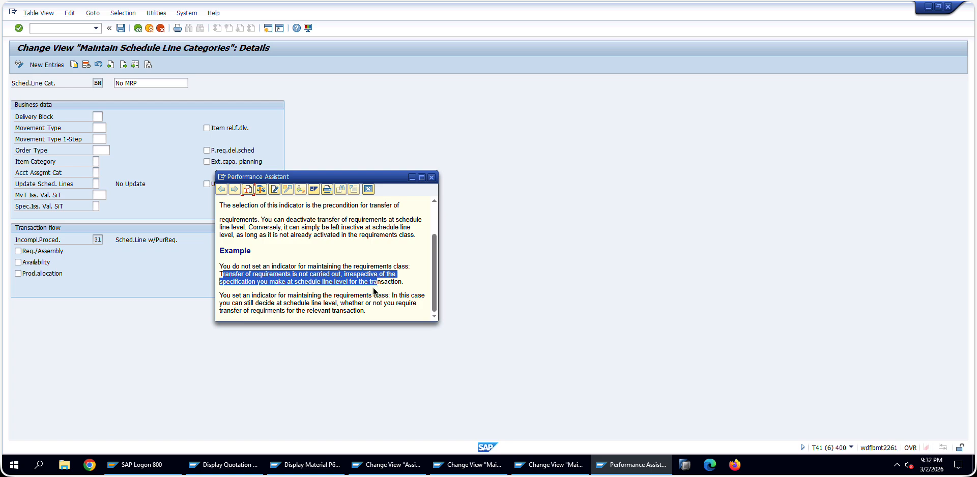
pyautogui.click(375, 292)
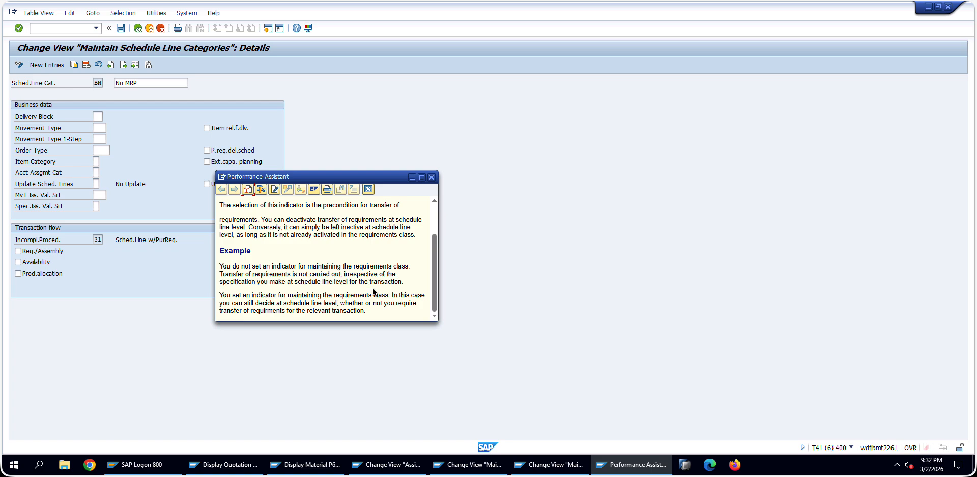
# Step: Close the Req./Assembly help and read the Availability field help, highlighting the explanation of the availability check for sales
pyautogui.click(433, 177)
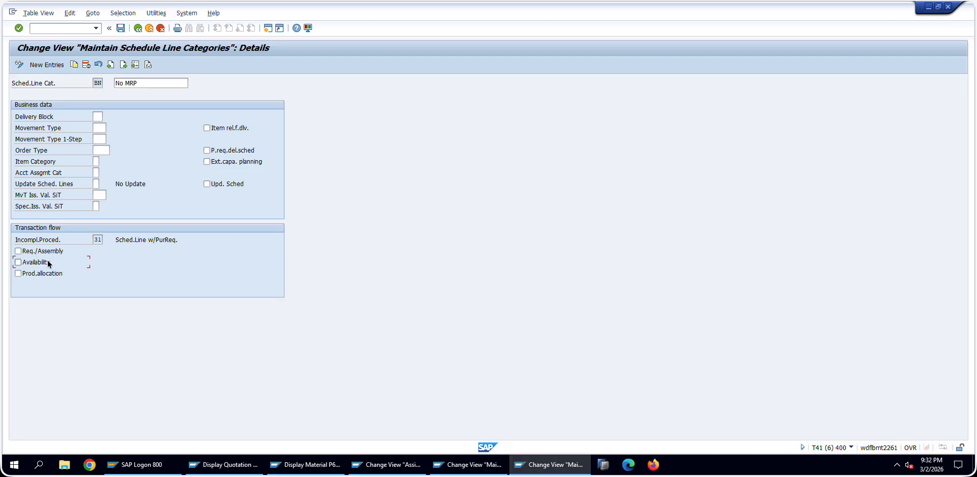
pyautogui.click(49, 264)
pyautogui.rightClick(50, 265)
pyautogui.click(104, 66)
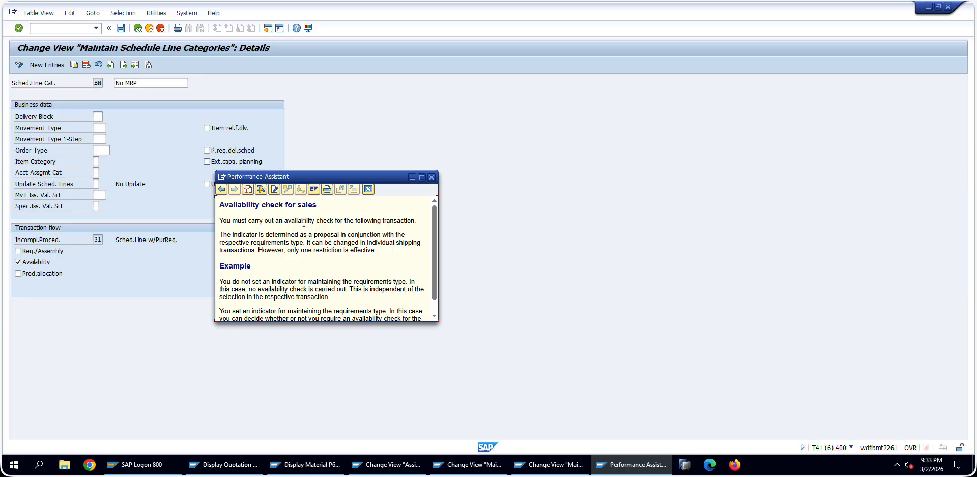
pyautogui.moveTo(224, 222); pyautogui.dragTo(385, 251)
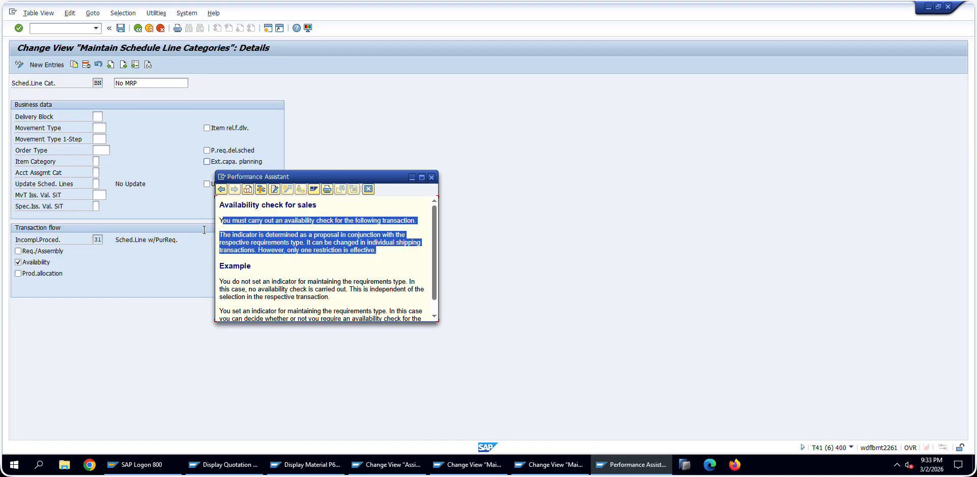
pyautogui.click(39, 261)
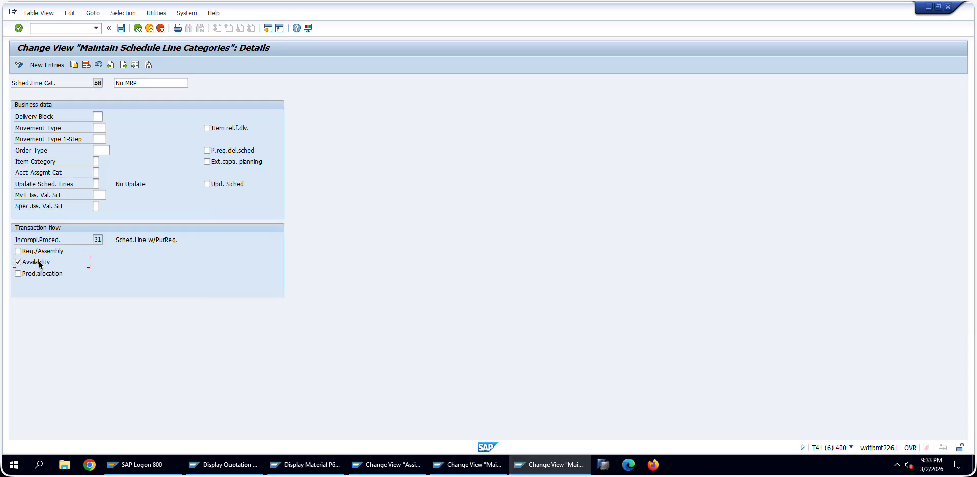
# Step: Read the field help for Prod.allocation, close it and highlight the schedule line category code BN
pyautogui.rightClick(41, 274)
pyautogui.click(134, 78)
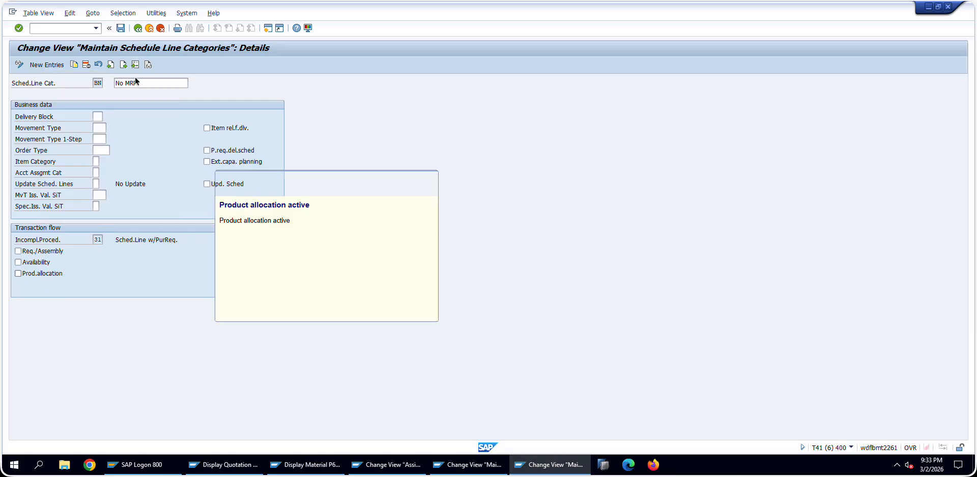
pyautogui.moveTo(291, 220); pyautogui.dragTo(214, 200)
pyautogui.press('Escape')
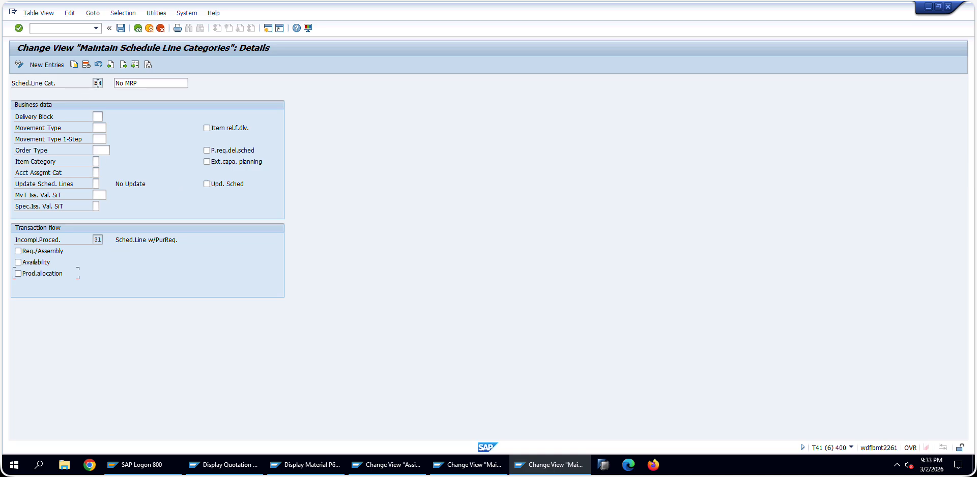
pyautogui.doubleClick(97, 83)
# Step: Switch to the exercise PDF and answer "No" for both Req./Assembly and Availability check under question 4
pyautogui.hotkey('alt', 'Tab')
pyautogui.scroll(-1, 591, 334)
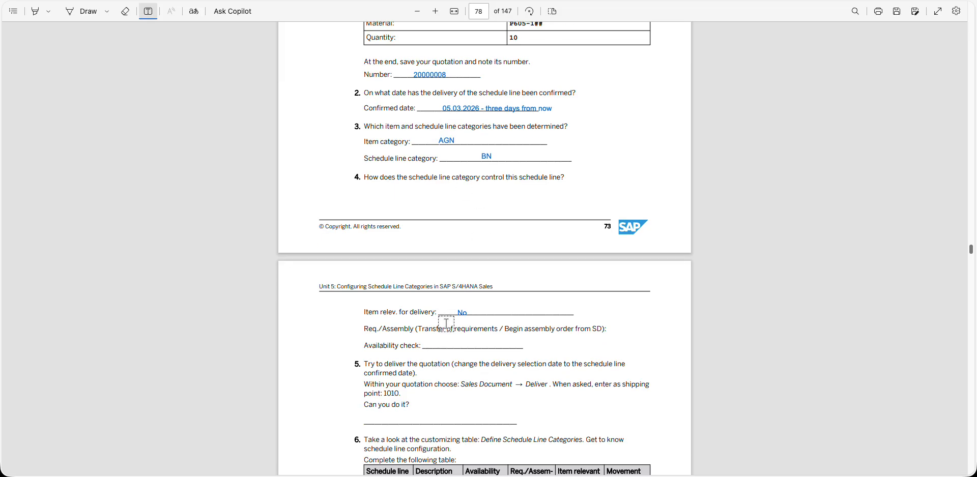
pyautogui.click(612, 329)
pyautogui.write('No')
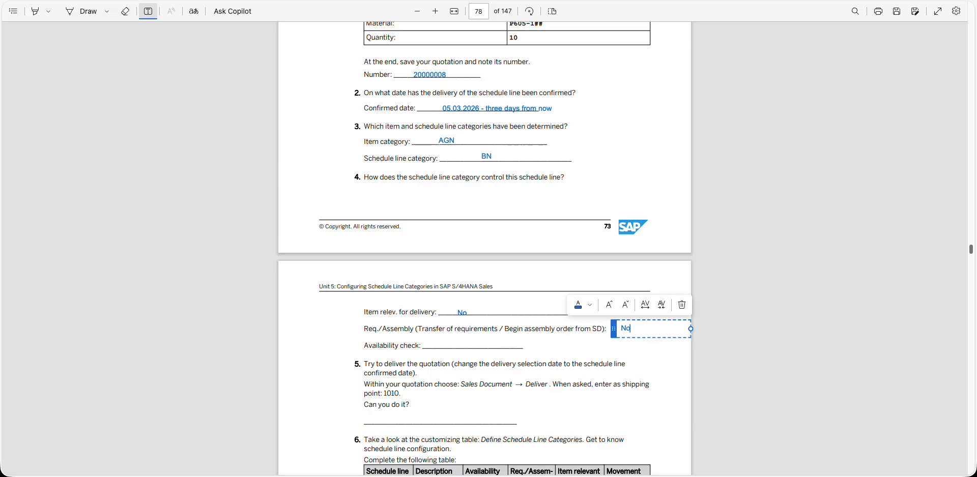
pyautogui.scroll(1, 485, 250)
pyautogui.click(408, 368)
pyautogui.click(447, 351)
pyautogui.write('No')
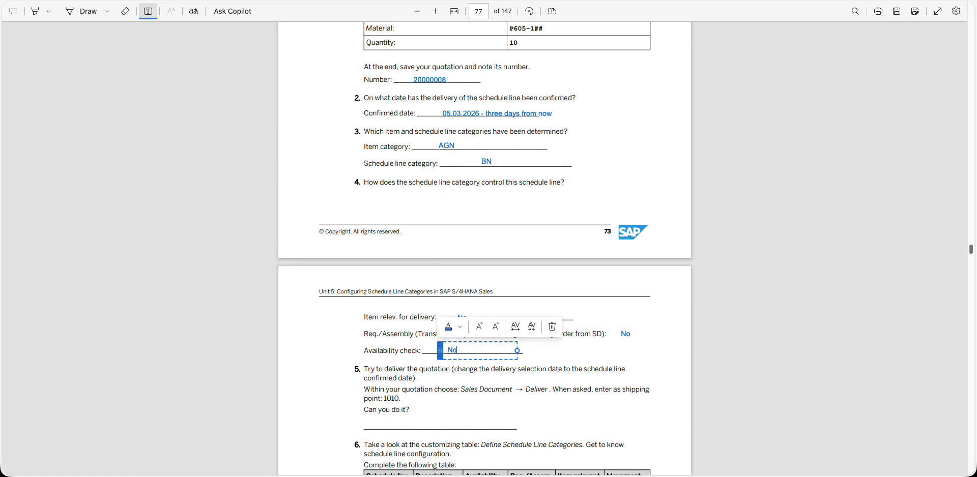
pyautogui.click(326, 335)
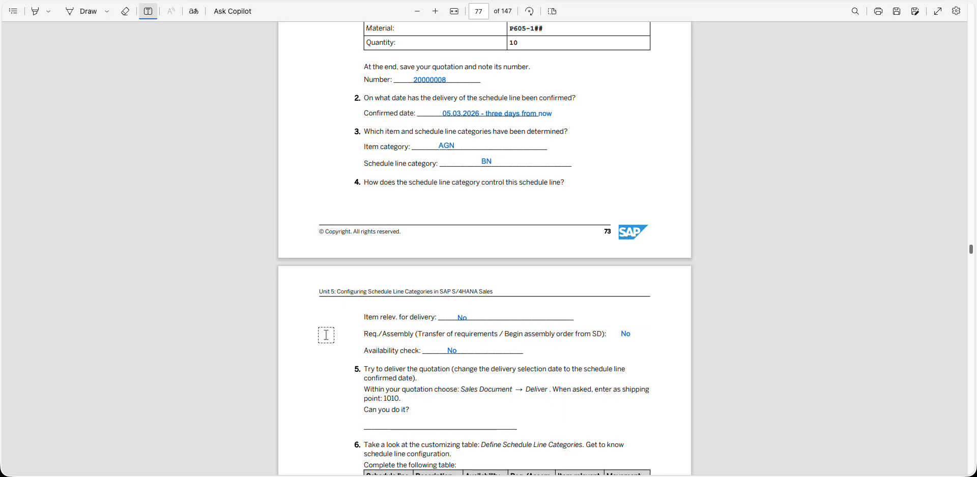
# Step: Answer question 5 with "No, because the item is not relevant for delivery - check above" and view the question 6 table
pyautogui.click(385, 427)
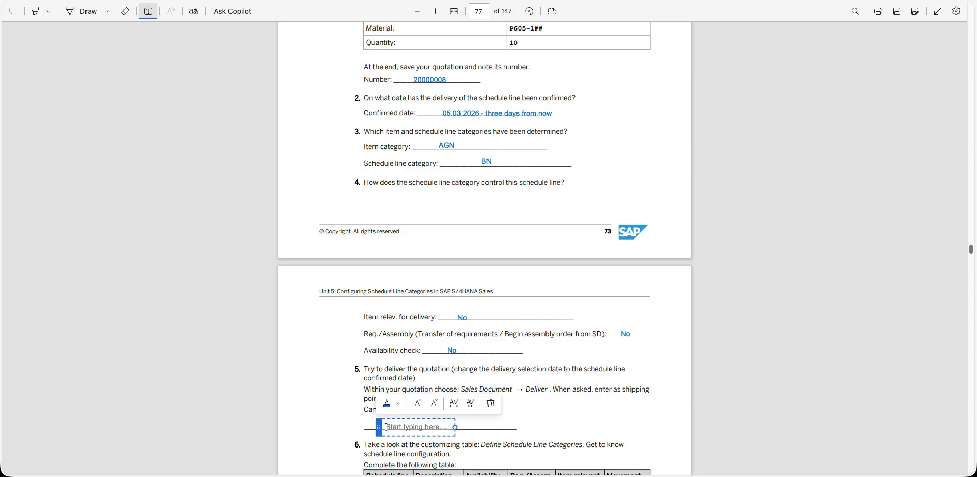
pyautogui.write('no, because the item ')
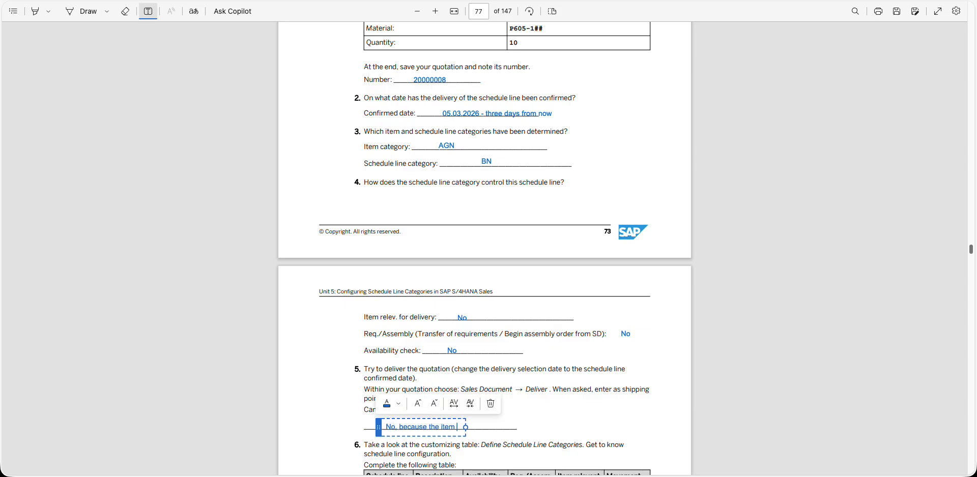
pyautogui.write('is not relevant for delivery - check above')
pyautogui.press('Escape')
pyautogui.scroll(-7, 484, 244)
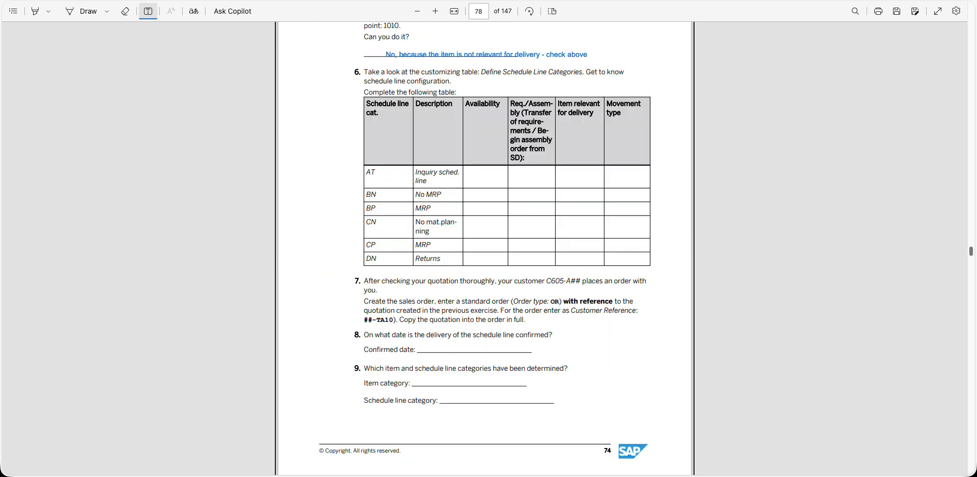
# Step: Switch to SAP, leave the quotation display and open the same quotation for changing with transaction VA22
pyautogui.hotkey('alt', 'Tab')
pyautogui.hotkey('alt', 'Tab')
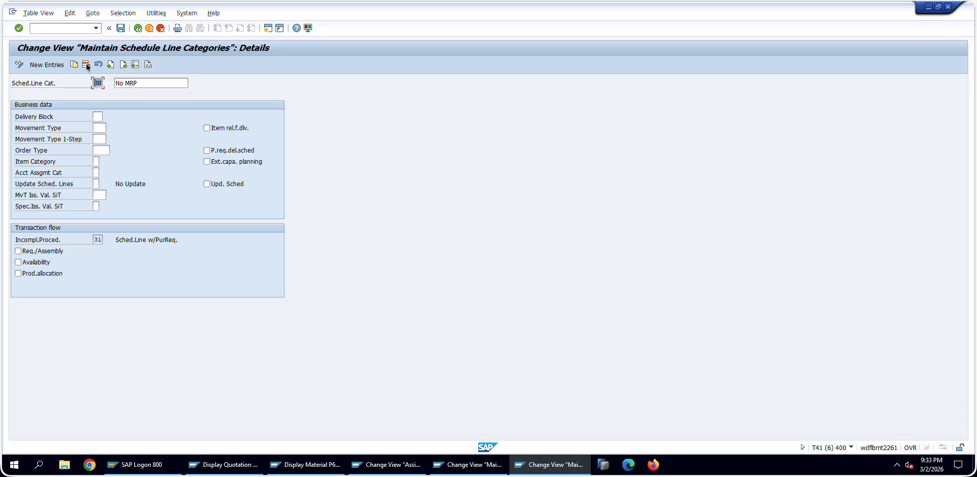
pyautogui.click(224, 464)
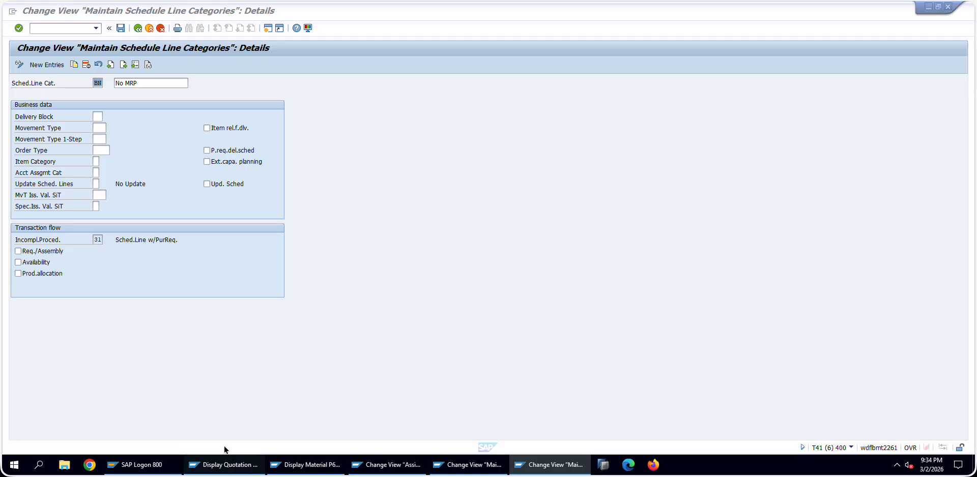
pyautogui.click(139, 29)
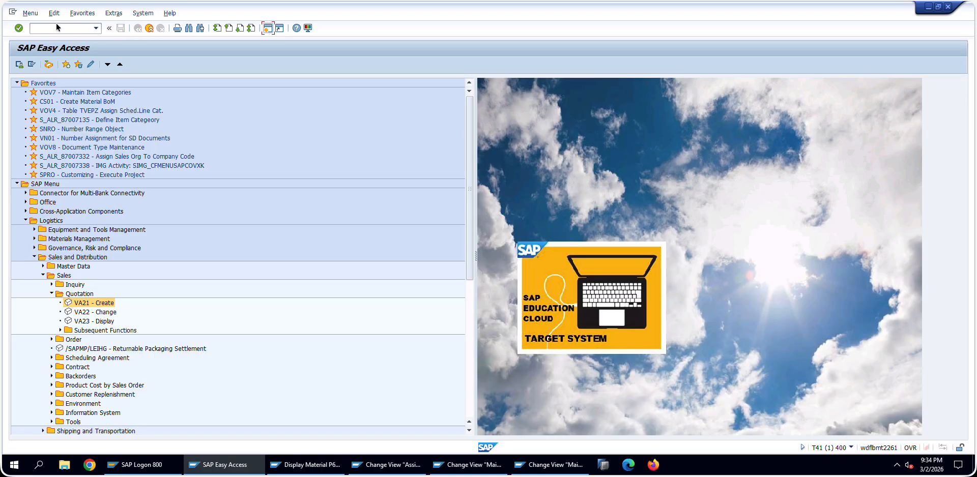
pyautogui.write('va22')
pyautogui.press('Return')
pyautogui.press('Return')
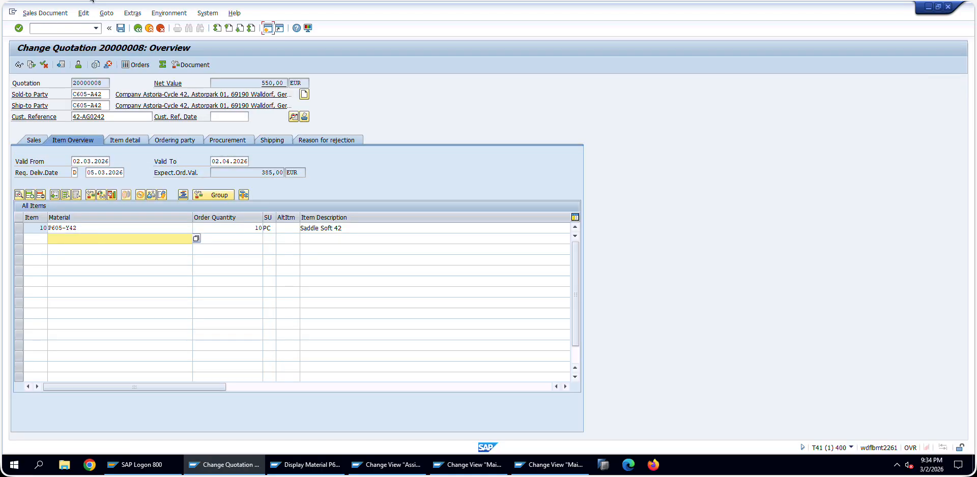
# Step: Try to deliver the quotation, select the message in the delivery log and go back to SAP Easy Access
pyautogui.click(45, 12)
pyautogui.click(75, 94)
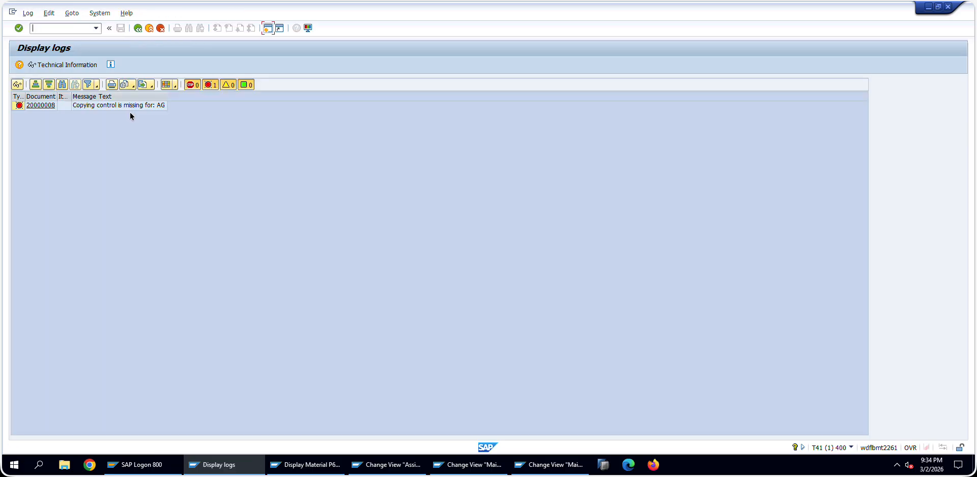
pyautogui.click(133, 105)
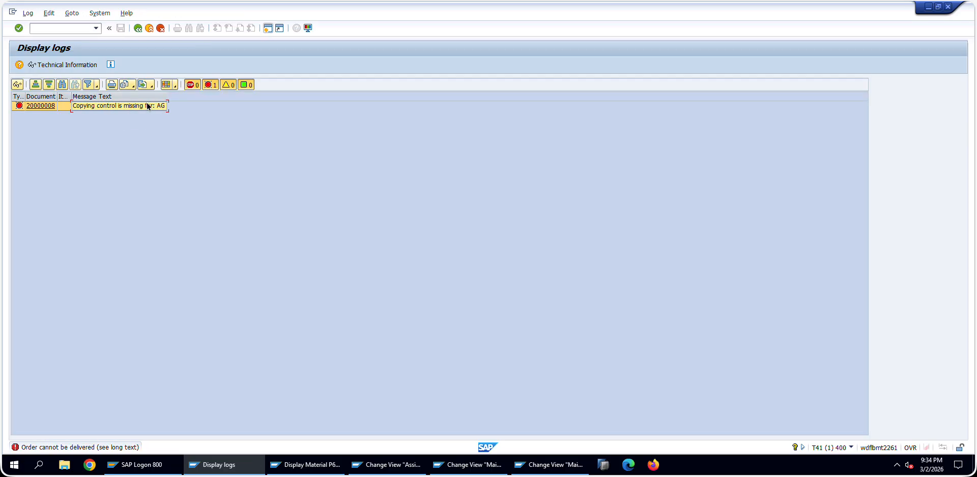
pyautogui.click(137, 28)
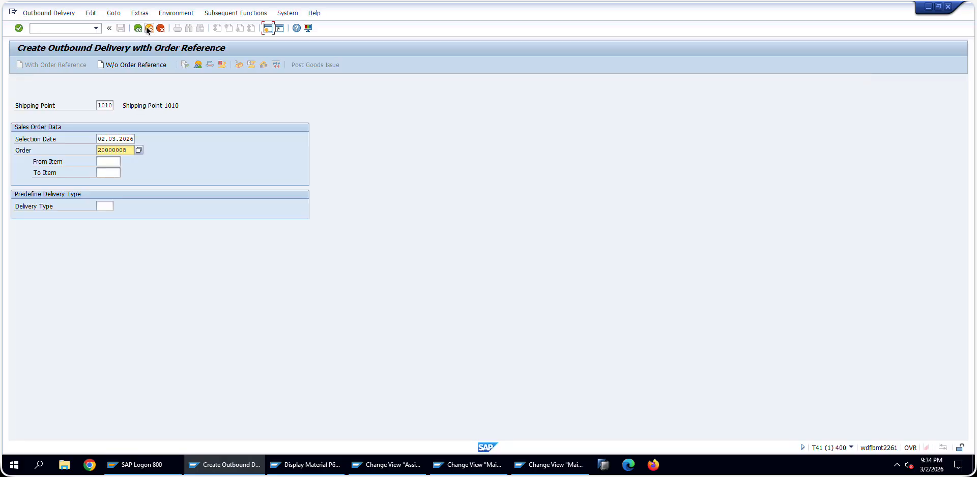
pyautogui.click(139, 28)
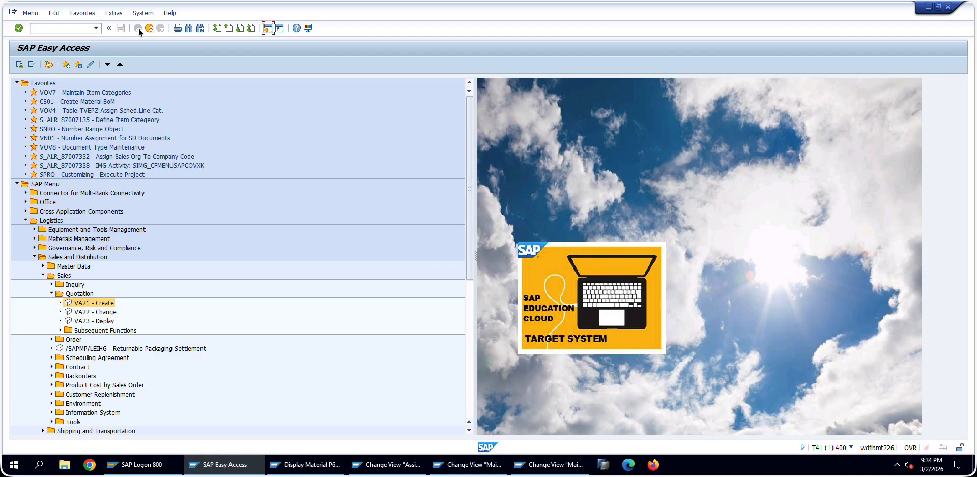
# Step: Reopen the quotation for changing, display its header sales data and highlight the quotation type QT
pyautogui.doubleClick(108, 312)
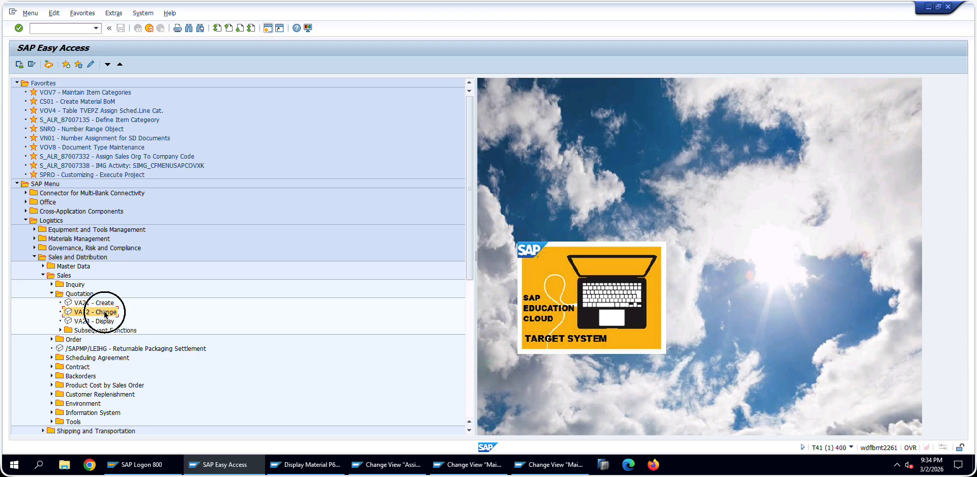
pyautogui.press('Return')
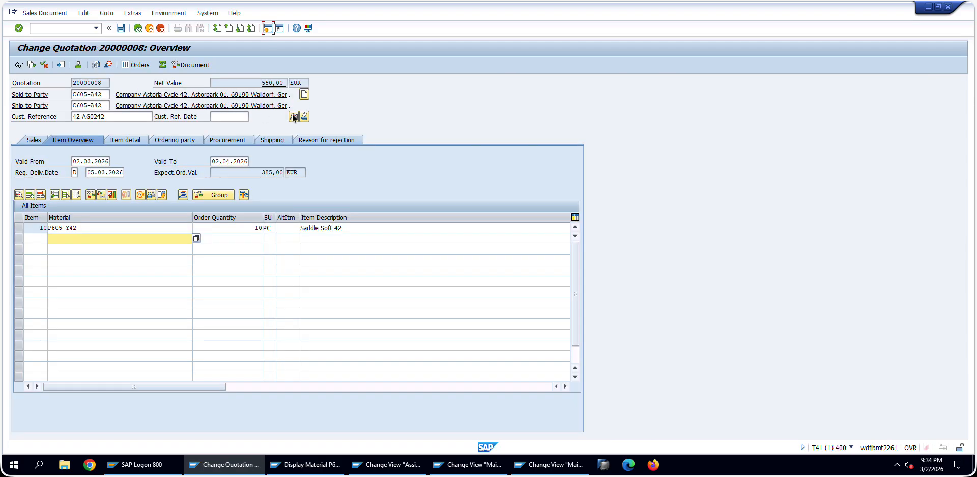
pyautogui.click(293, 117)
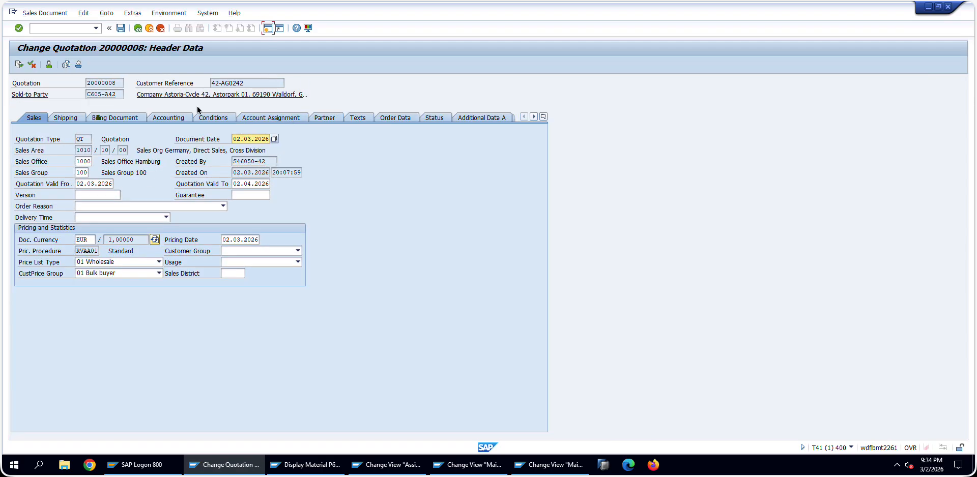
pyautogui.click(80, 137)
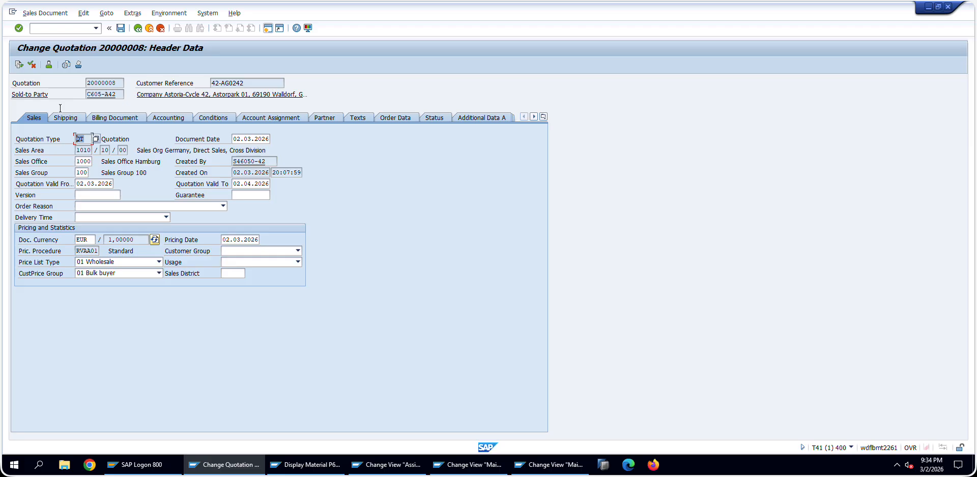
# Step: Switch to the exercise PDF, reread the question 5 delivery instructions and return to the quotation in SAP
pyautogui.hotkey('ctrl', 'Tab')
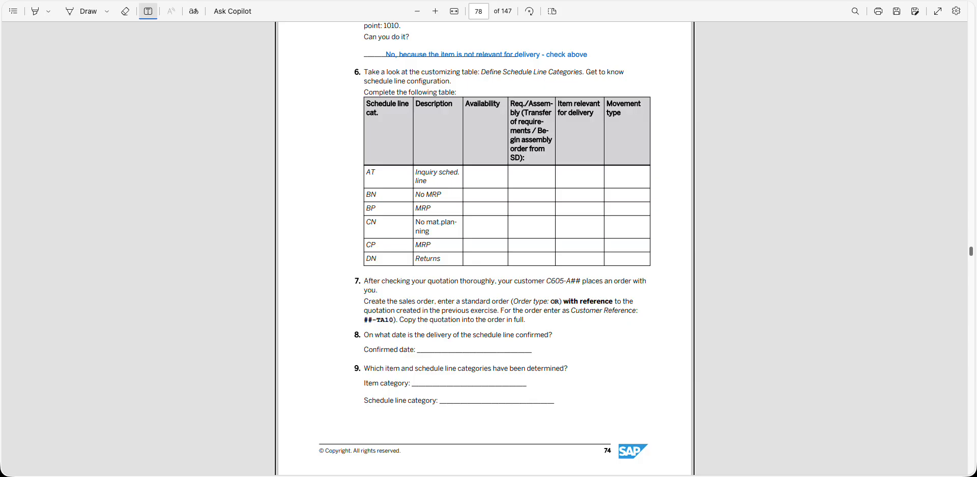
pyautogui.scroll(4, 478, 214)
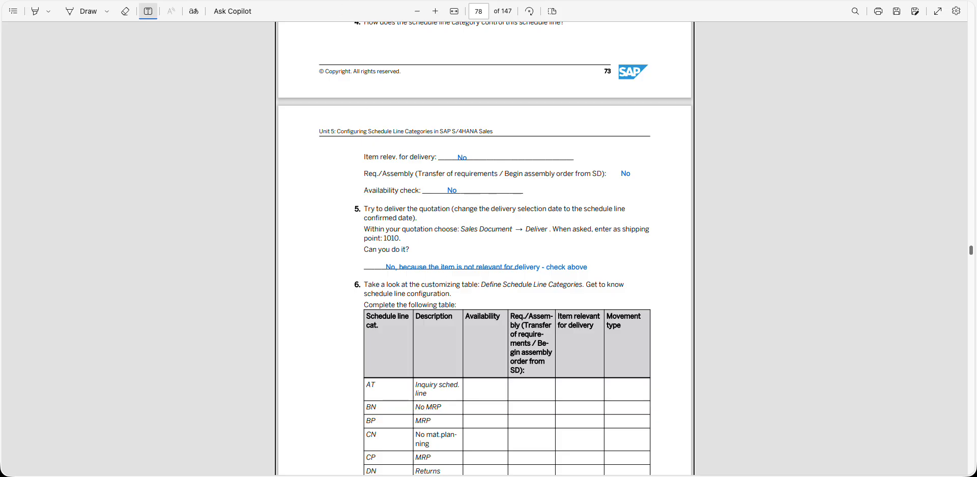
pyautogui.hotkey('ctrl', 'Tab')
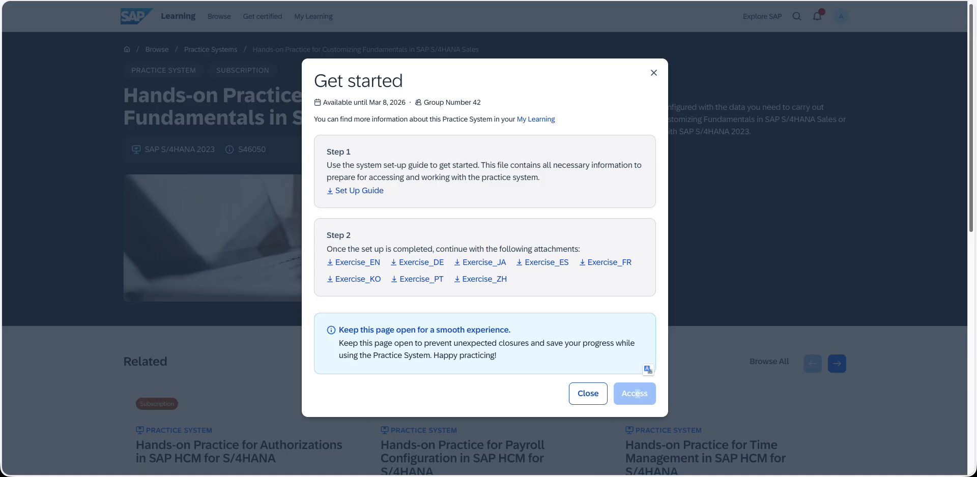
pyautogui.hotkey('ctrl', 'Tab')
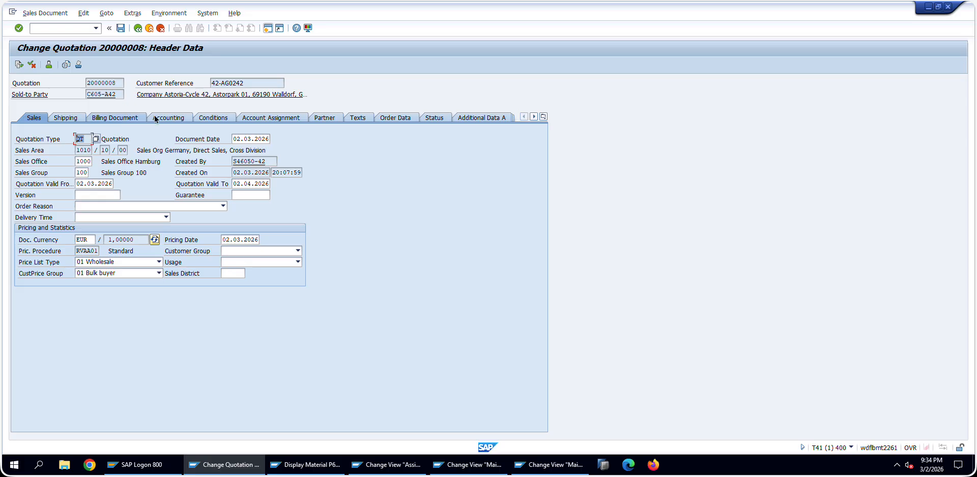
# Step: Open the item data for material P605-Y42, then review the item category, category assignment, schedule line category and material windows
pyautogui.click(135, 28)
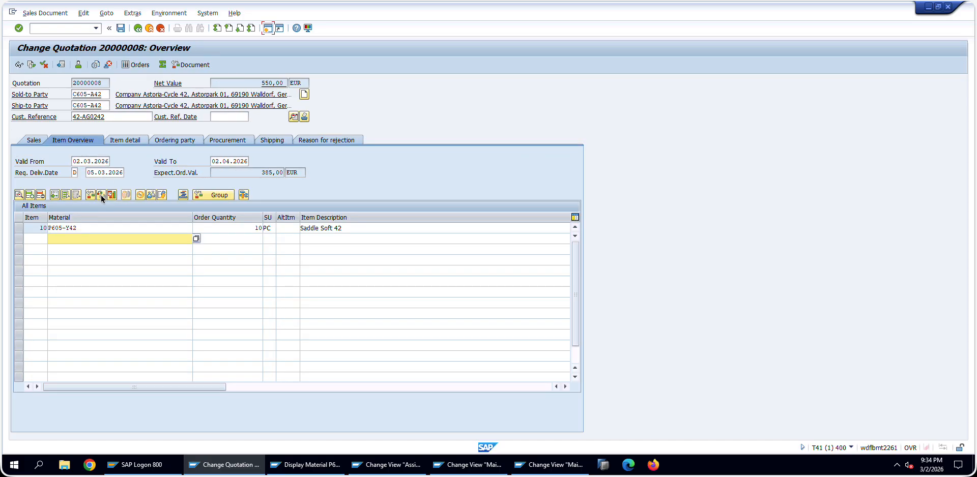
pyautogui.doubleClick(115, 227)
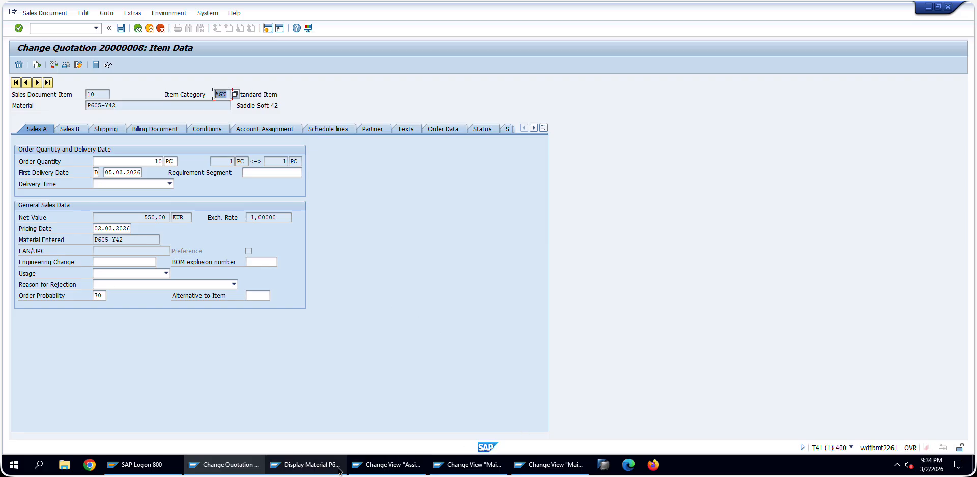
pyautogui.click(467, 465)
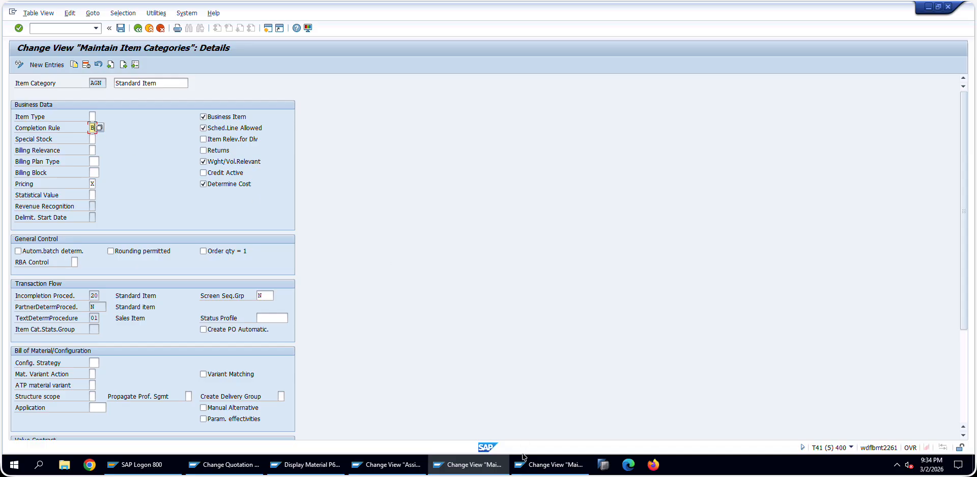
pyautogui.click(408, 463)
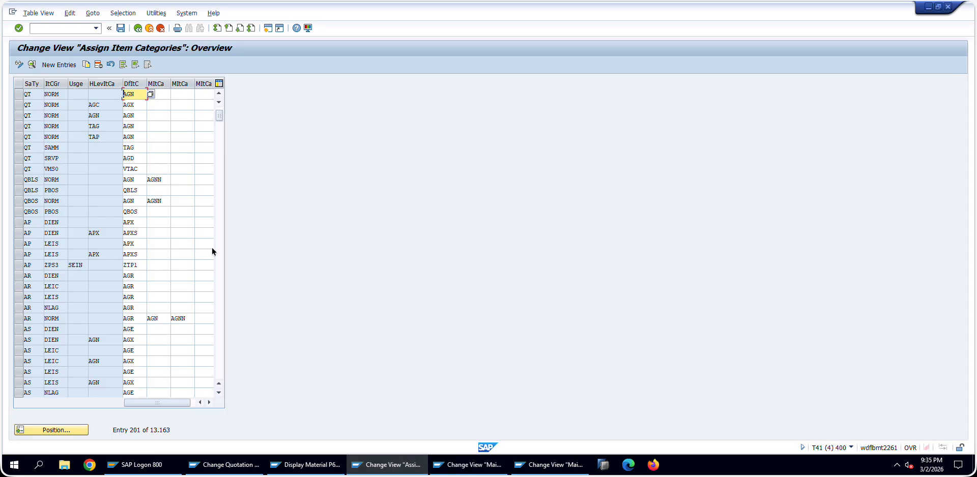
pyautogui.click(548, 465)
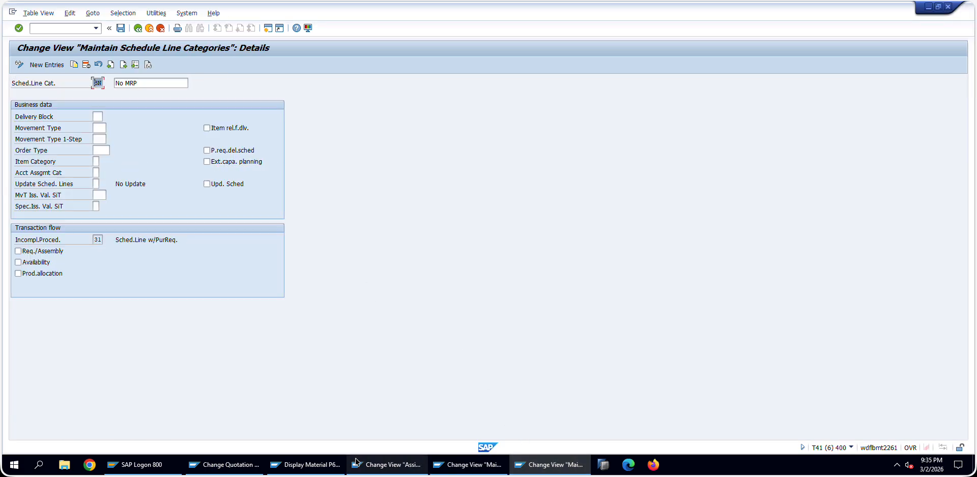
pyautogui.click(306, 465)
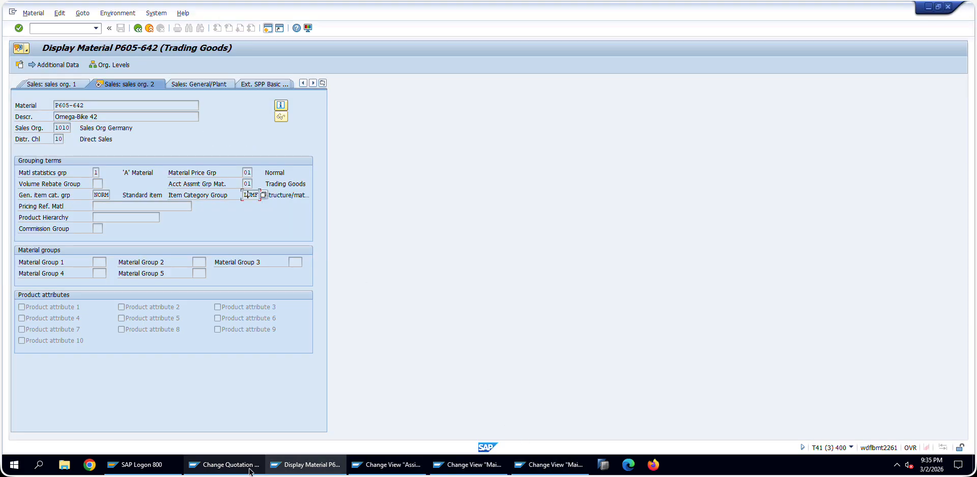
# Step: Open item category AGN's details and review the possible completion rules for quotations and contracts
pyautogui.click(467, 465)
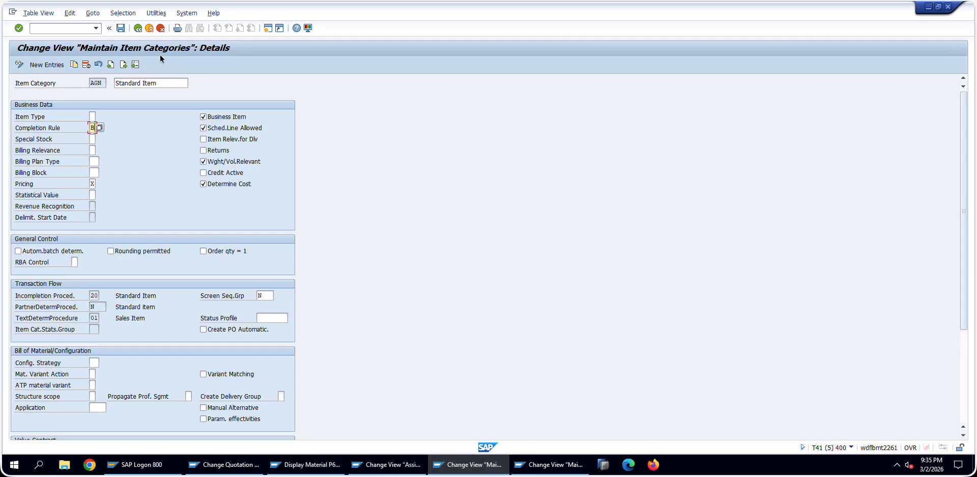
pyautogui.click(160, 29)
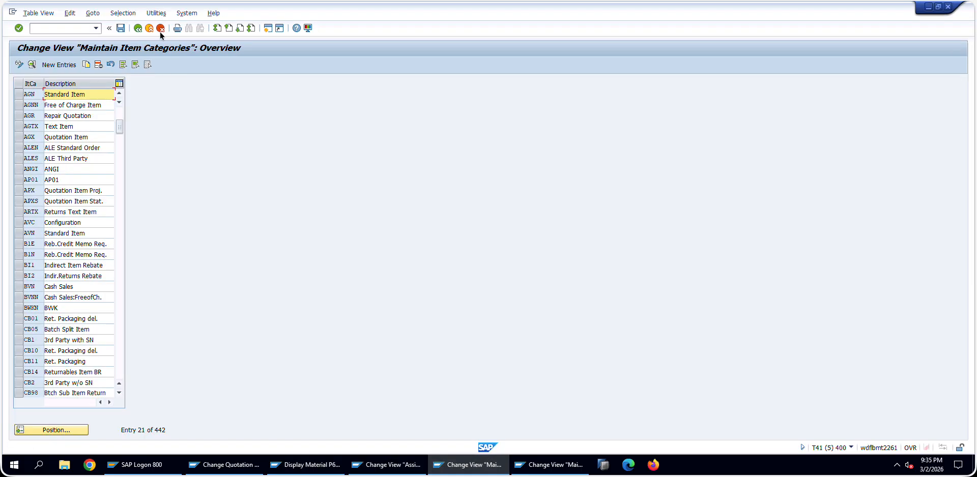
pyautogui.doubleClick(65, 94)
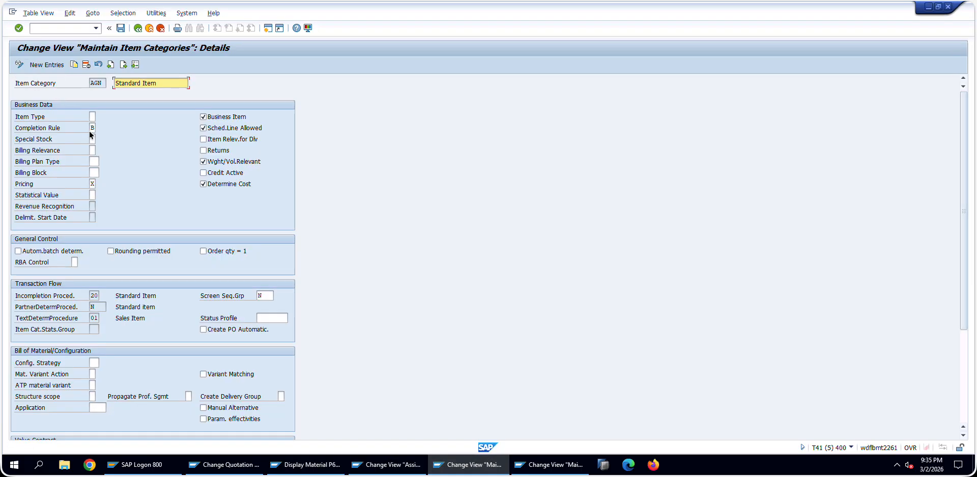
pyautogui.click(93, 127)
pyautogui.click(96, 128)
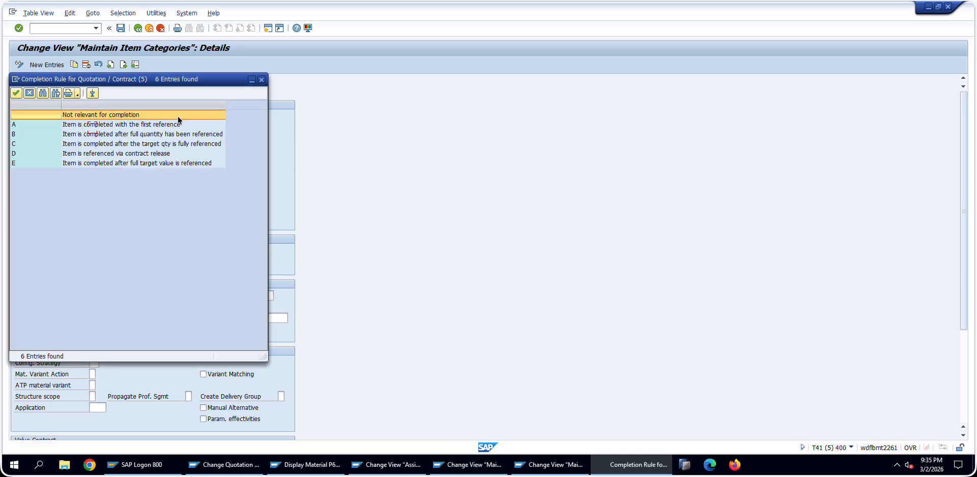
pyautogui.click(261, 80)
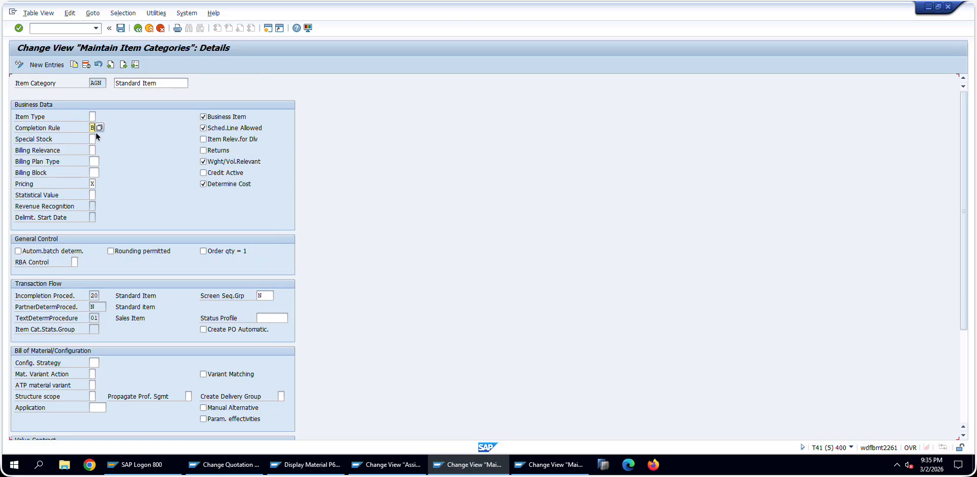
# Step: Examine item category AGN's completion rule and its incompletion, partner determination and text determination procedures
pyautogui.click(93, 129)
pyautogui.scroll(-4, 78, 329)
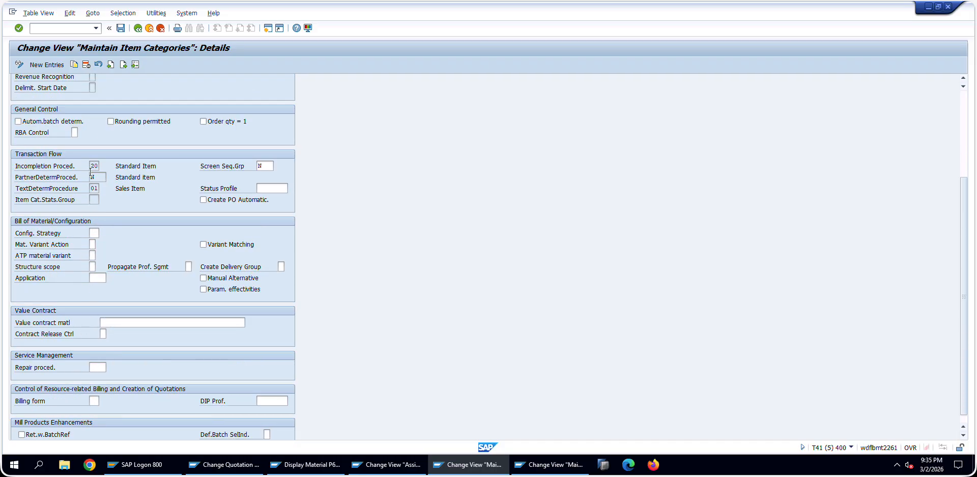
pyautogui.click(94, 165)
pyautogui.click(102, 167)
pyautogui.click(293, 209)
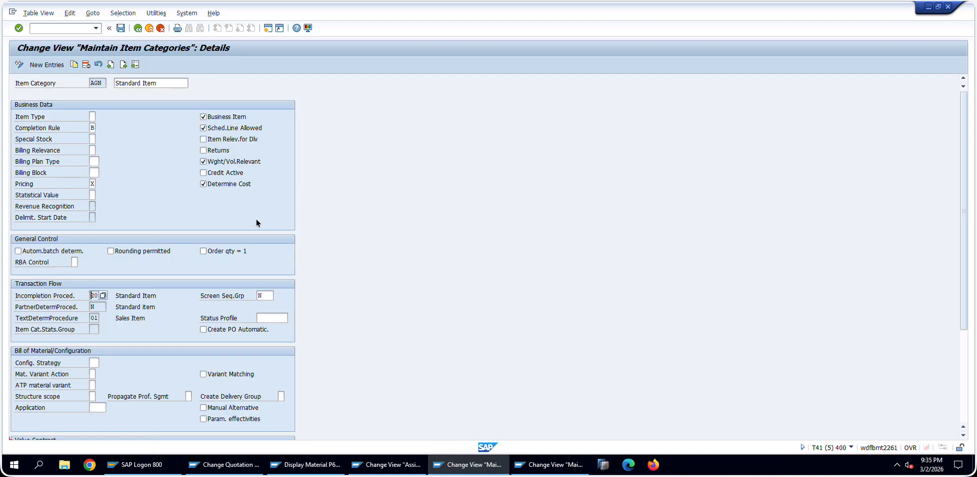
pyautogui.click(97, 308)
pyautogui.click(93, 318)
# Step: Switch to the exercise PDF, find the question 6 table and arrange the PDF side by side with the SAP session
pyautogui.hotkey('ctrl', 'c')
pyautogui.hotkey('alt', 'Tab')
pyautogui.scroll(-4, 346, 249)
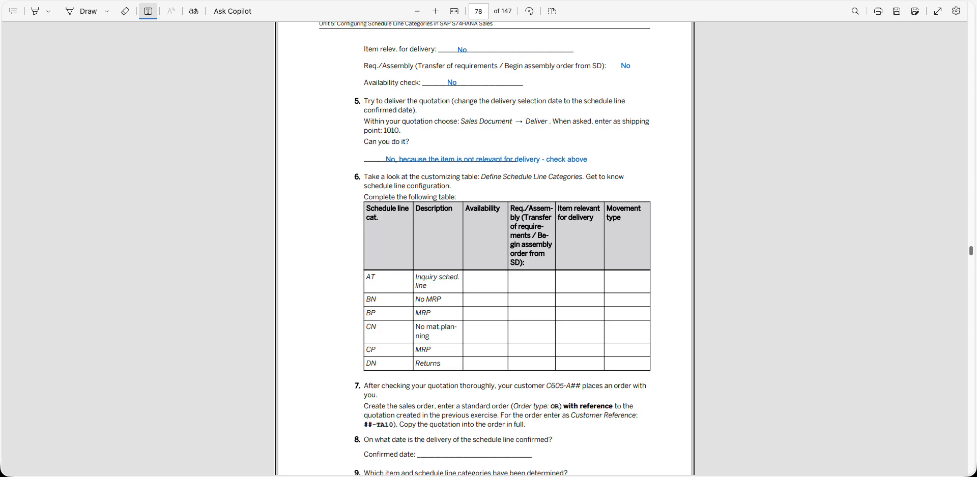
pyautogui.moveTo(203, 0); pyautogui.dragTo(285, 29)
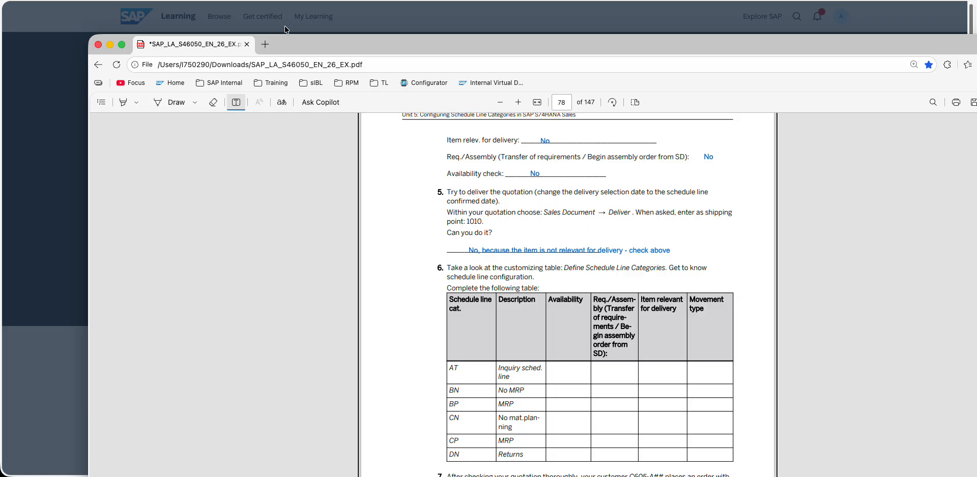
pyautogui.hotkey('ctrl', 'alt', 'Left')
pyautogui.click(703, 78)
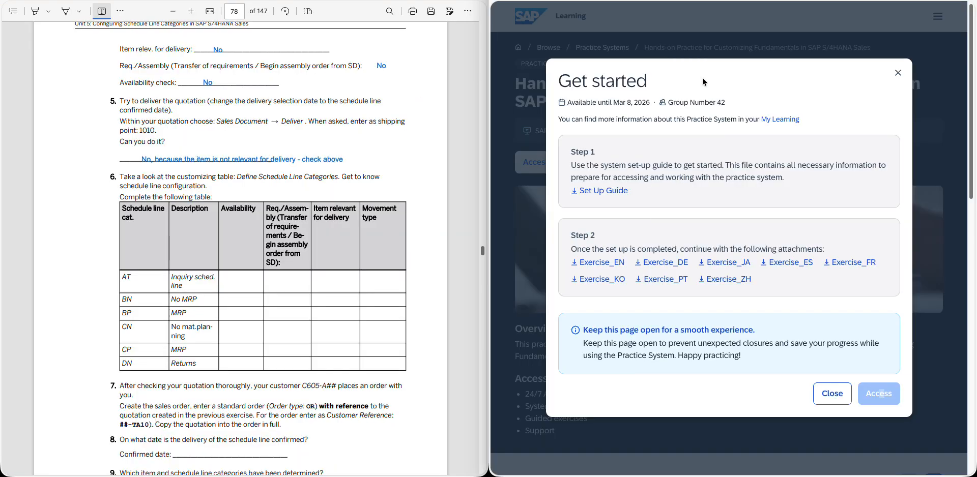
pyautogui.click(601, 0)
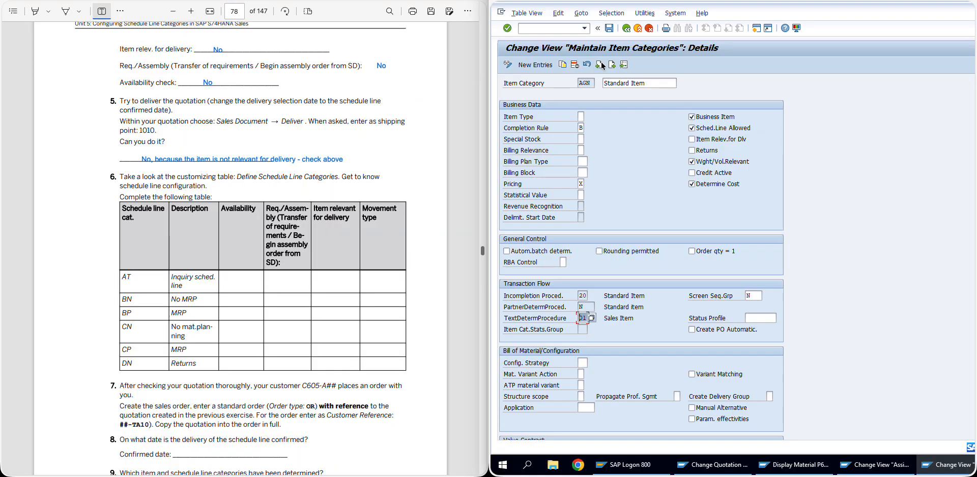
# Step: Bring up the schedule line category details window in SAP, cancelling the prompt for another entry
pyautogui.click(625, 66)
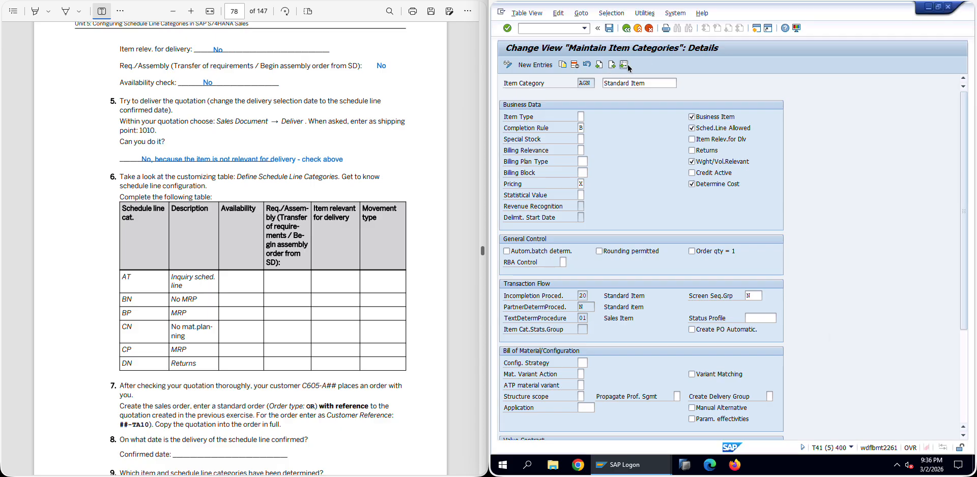
pyautogui.click(642, 128)
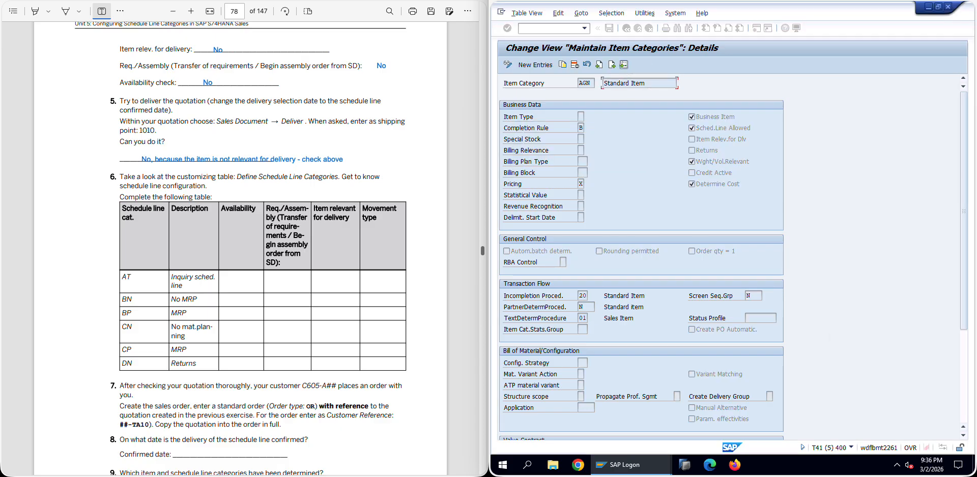
pyautogui.moveTo(646, 464)
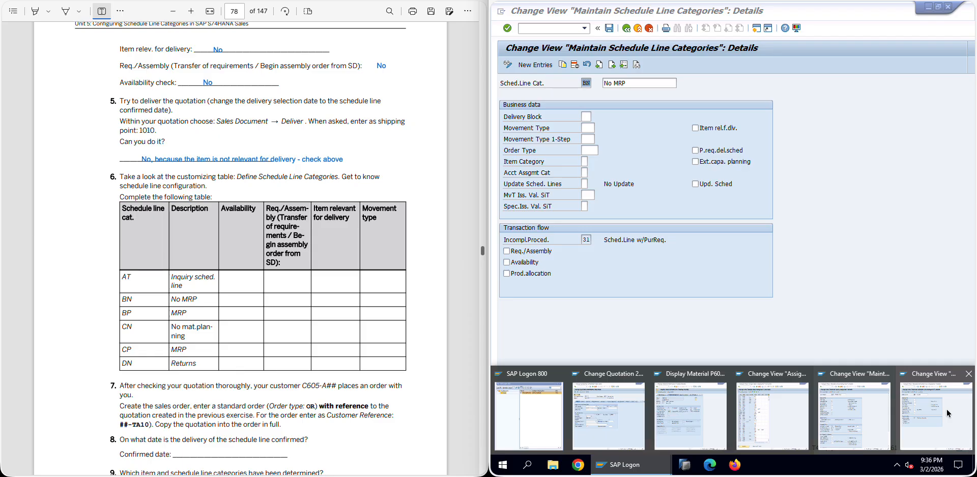
pyautogui.click(946, 410)
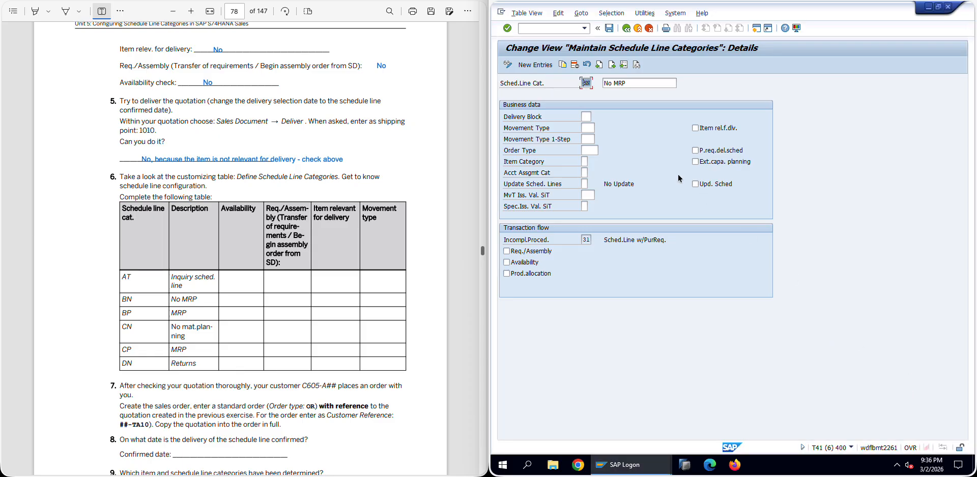
pyautogui.click(625, 66)
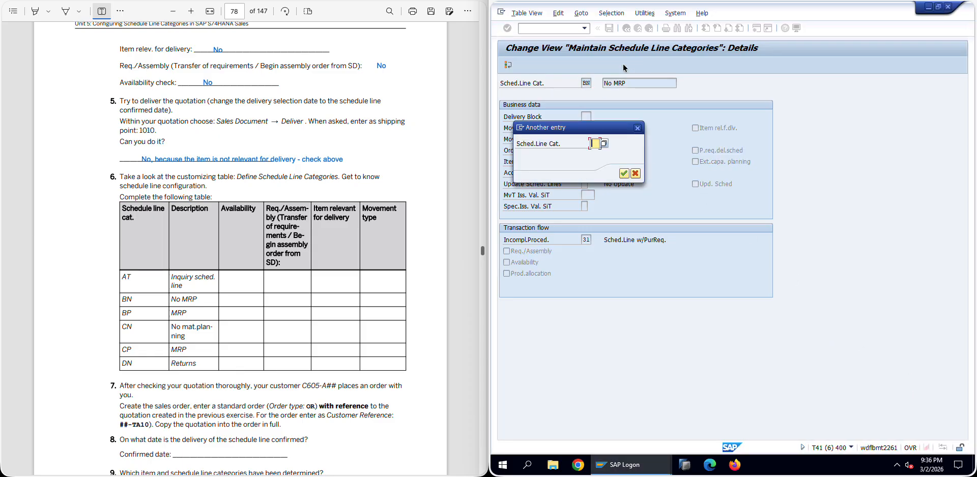
pyautogui.press('Escape')
# Step: Activate the PDF's text tool for the question 6 table and display schedule line category AT in SAP
pyautogui.click(226, 294)
pyautogui.click(97, 11)
pyautogui.click(237, 300)
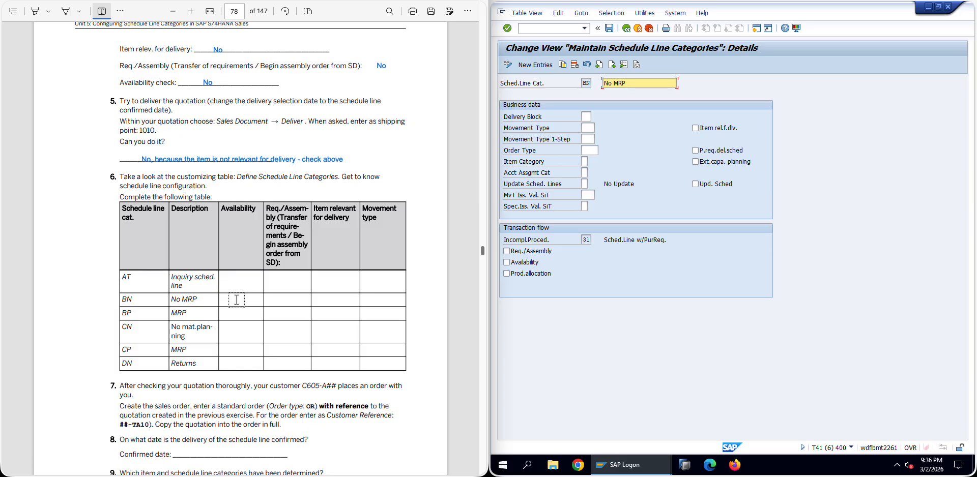
pyautogui.moveTo(236, 300); pyautogui.dragTo(382, 301)
pyautogui.click(624, 64)
pyautogui.write('AT')
pyautogui.press('Return')
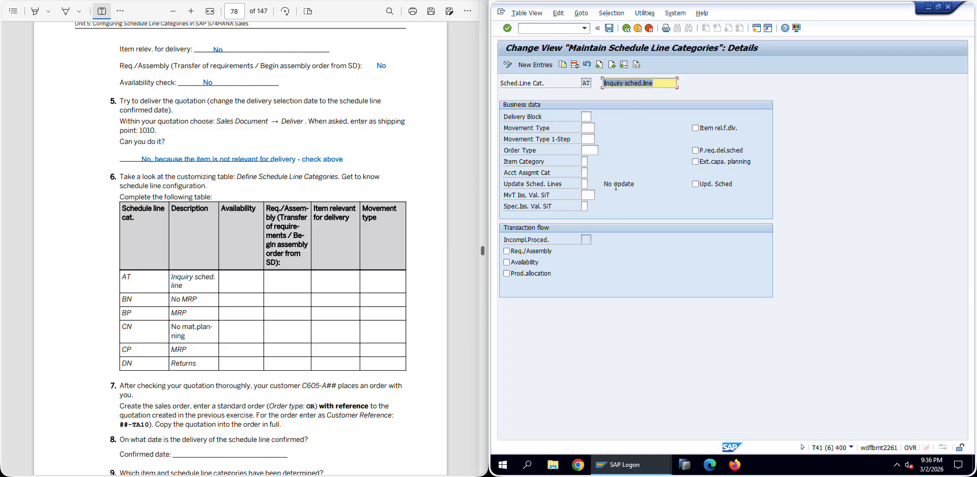
# Step: Display schedule line category BN, review its incompletion procedure and reopen its details from the overview
pyautogui.click(624, 65)
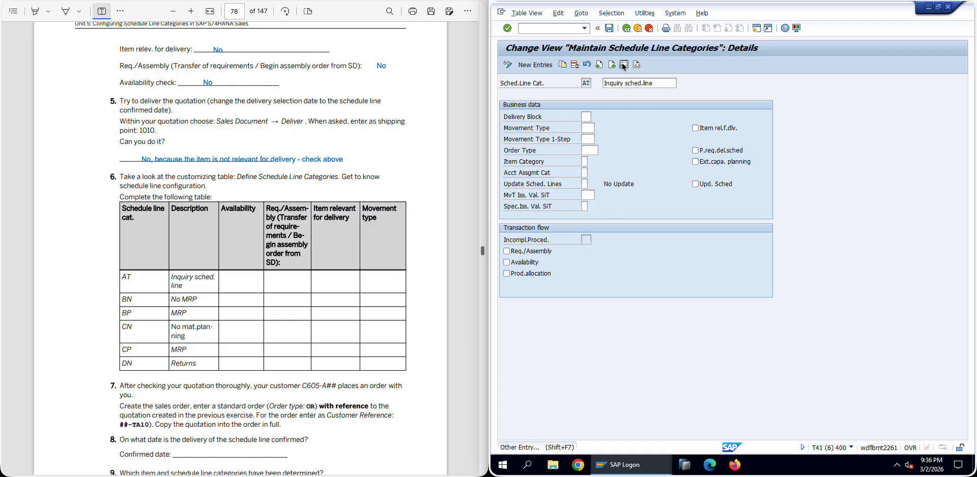
pyautogui.write('BN')
pyautogui.press('Return')
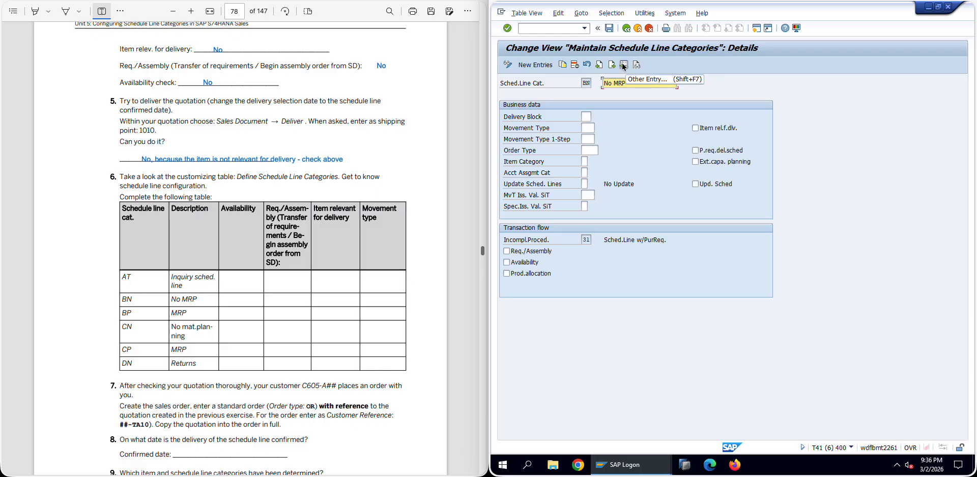
pyautogui.click(578, 241)
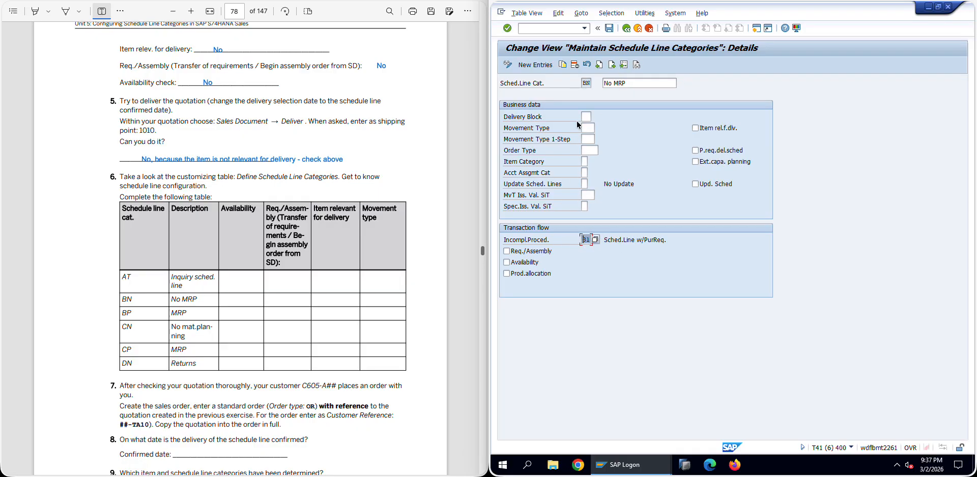
pyautogui.click(628, 29)
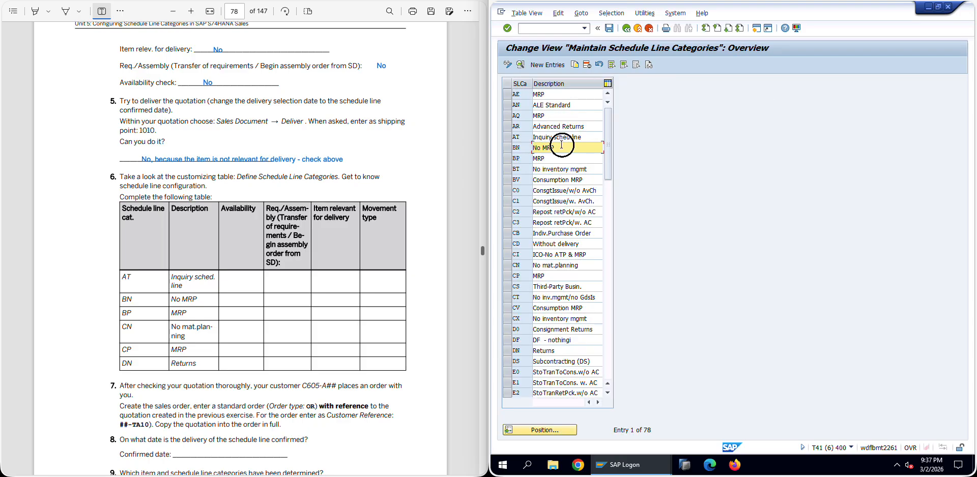
pyautogui.doubleClick(560, 144)
pyautogui.click(585, 239)
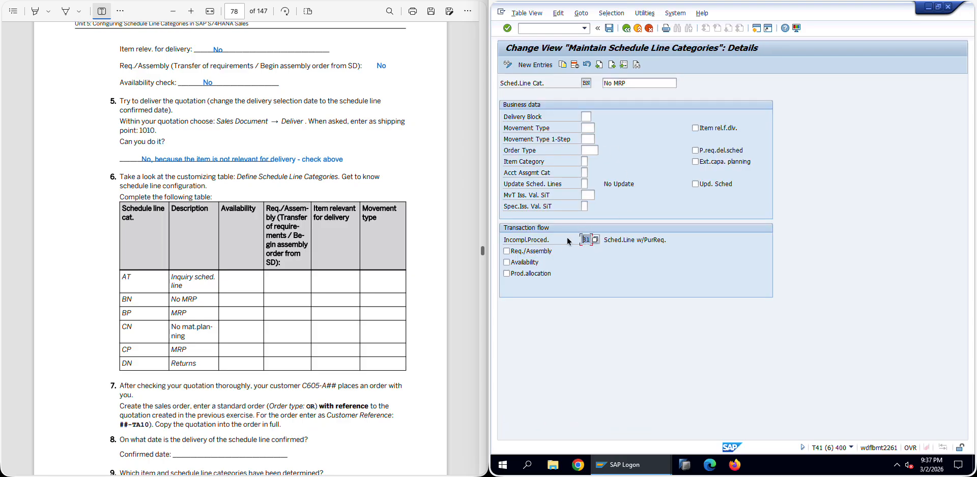
pyautogui.click(630, 82)
# Step: Compare BN with its row in the question 6 table and display schedule line category BP
pyautogui.click(235, 305)
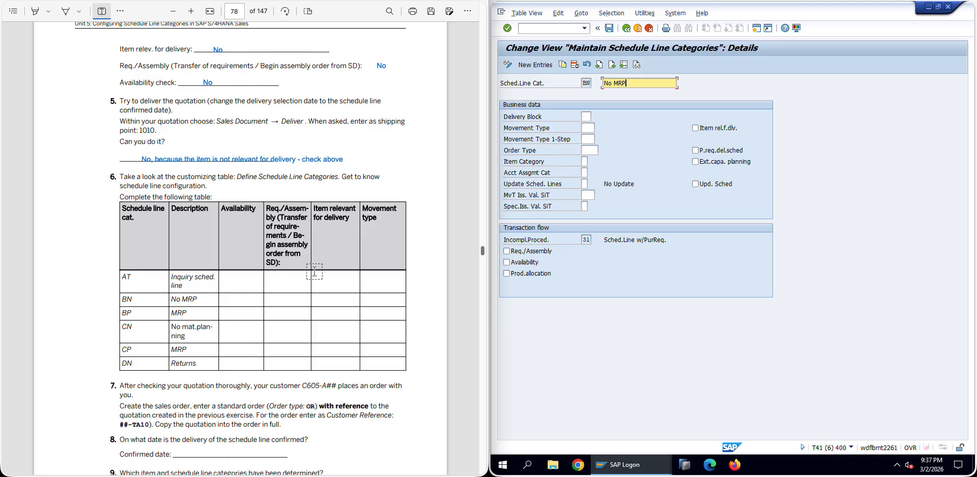
pyautogui.click(625, 65)
pyautogui.write('BP')
pyautogui.press('Return')
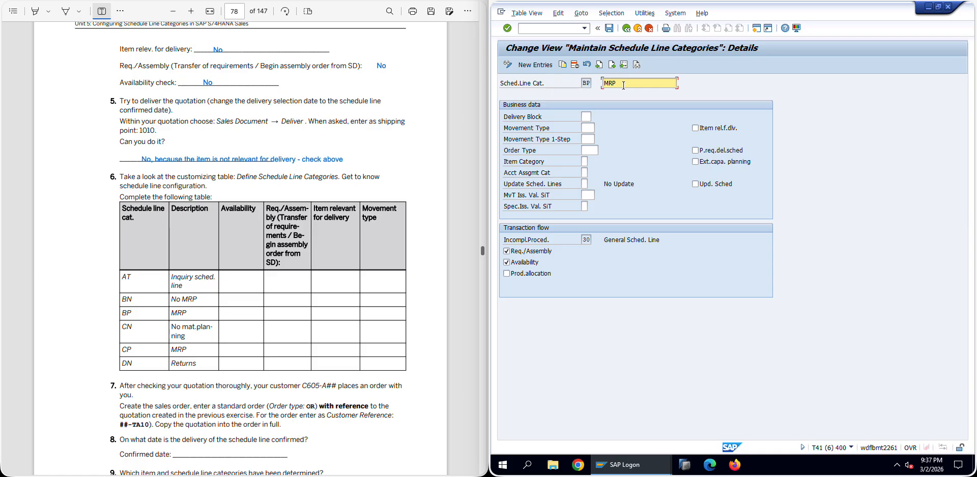
# Step: Display schedule line category CN and fill its PDF table row with X for delivery relevance and movement type 601
pyautogui.click(625, 64)
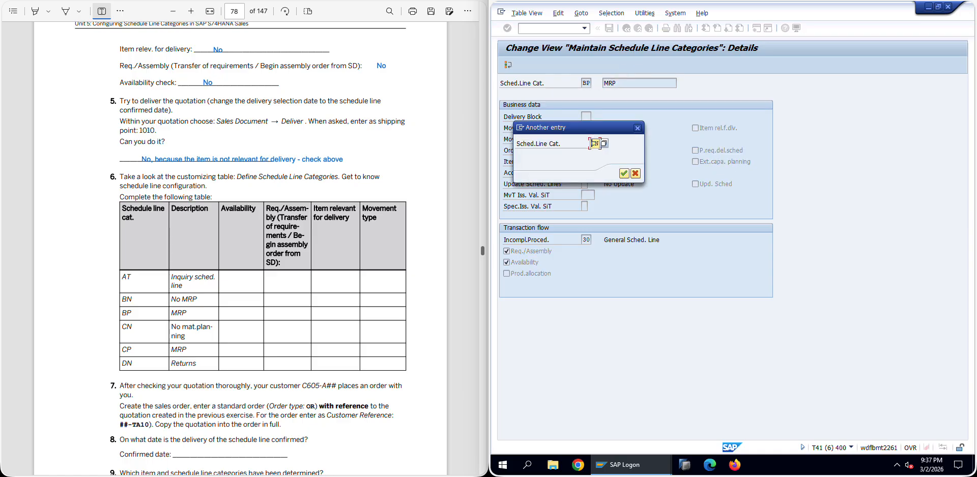
pyautogui.press('Return')
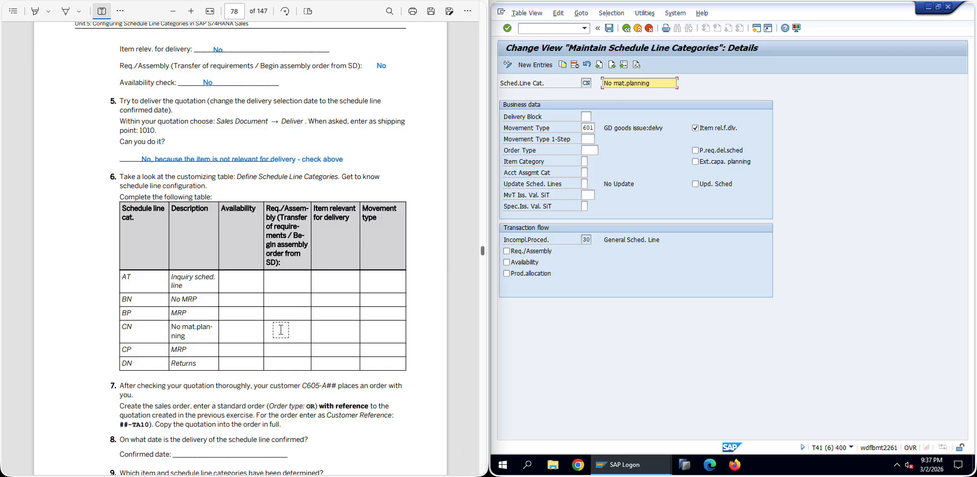
pyautogui.click(319, 334)
pyautogui.write('X')
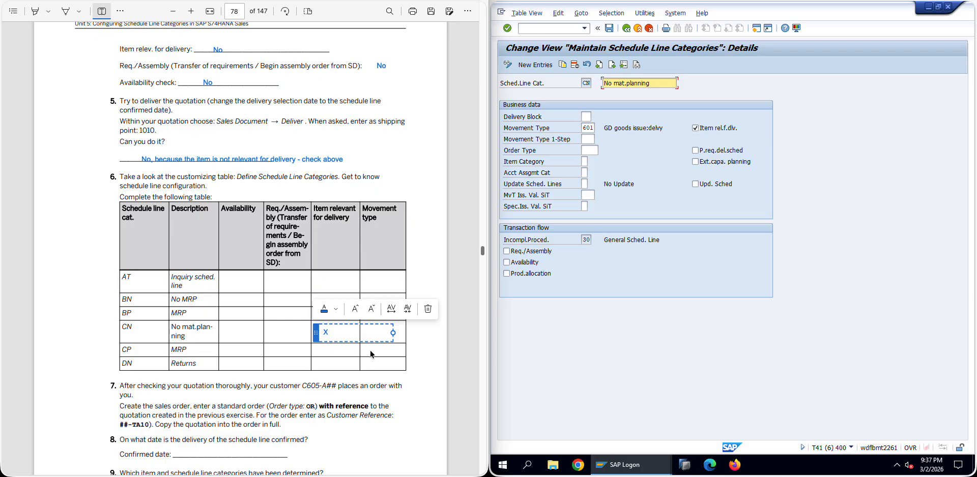
pyautogui.click(373, 333)
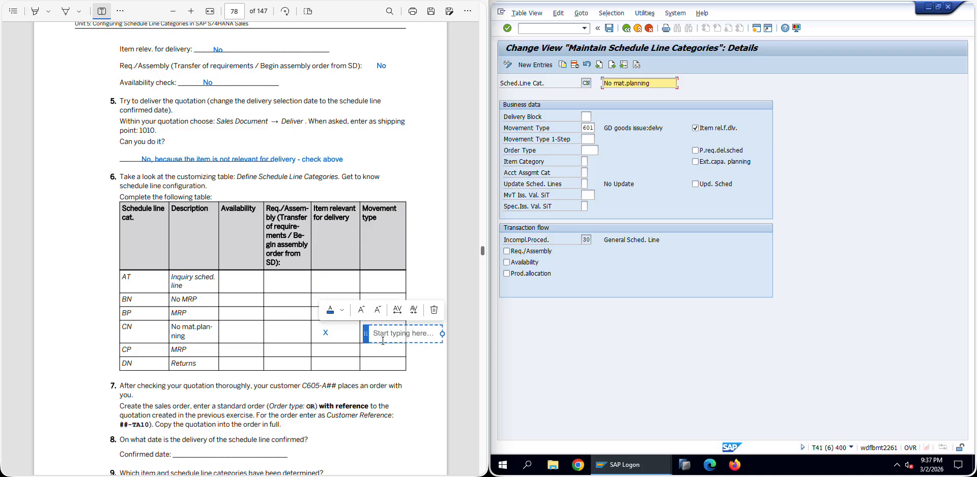
pyautogui.write('601')
pyautogui.click(415, 384)
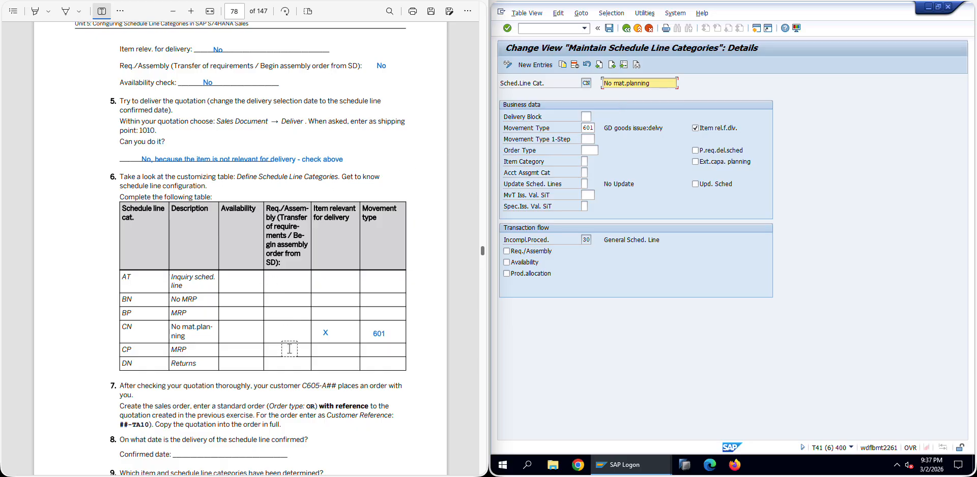
# Step: Display schedule line category CP and mark x for availability and Req./Assembly in its PDF table row
pyautogui.click(623, 64)
pyautogui.write('CP')
pyautogui.press('Return')
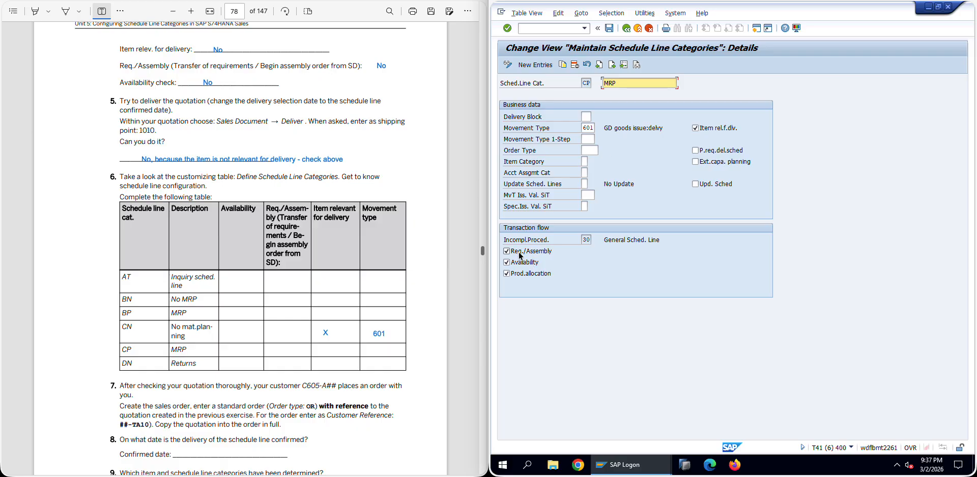
pyautogui.click(225, 350)
pyautogui.write('X')
pyautogui.click(306, 378)
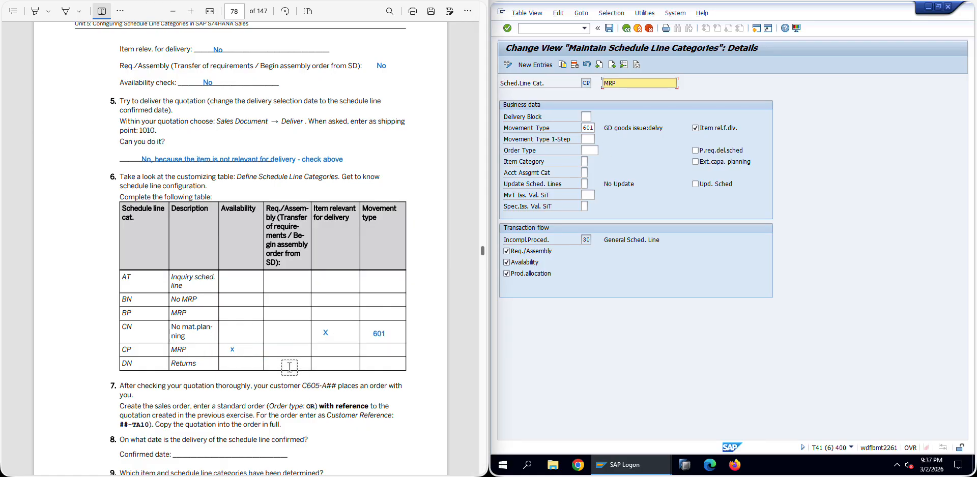
pyautogui.click(278, 350)
pyautogui.write('x')
pyautogui.click(303, 376)
# Step: Complete the CP row in the PDF table with x for delivery relevance and movement type 601
pyautogui.click(324, 351)
pyautogui.write('x')
pyautogui.click(384, 379)
pyautogui.click(378, 352)
pyautogui.write('601')
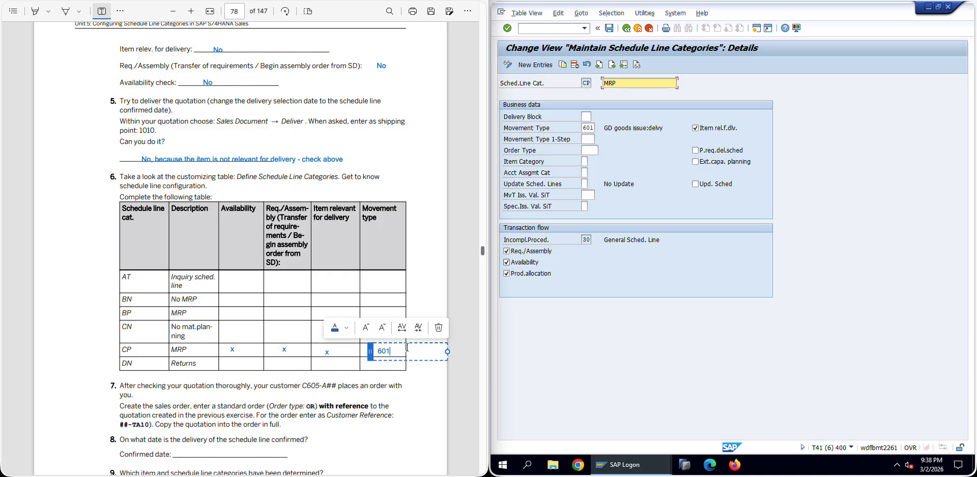
pyautogui.click(416, 381)
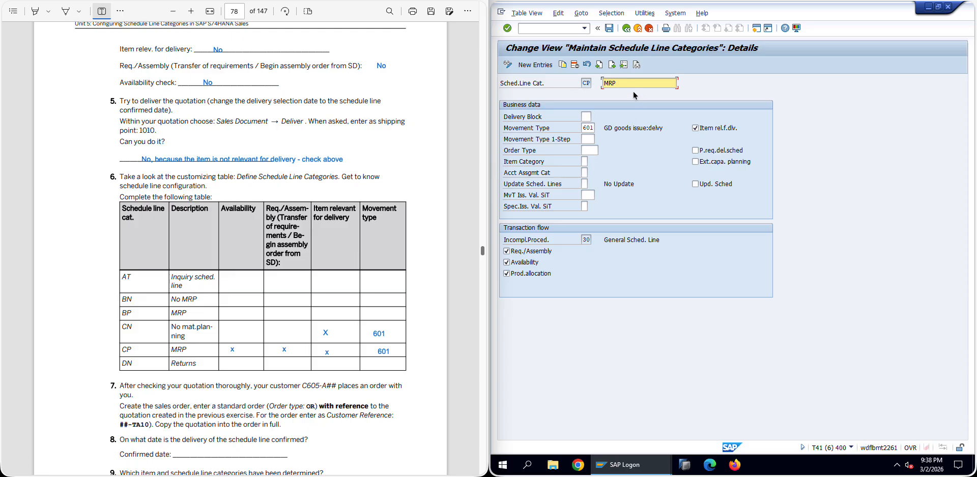
# Step: Display schedule line category CN again to check its settings against the PDF table
pyautogui.click(624, 65)
pyautogui.write('CN')
pyautogui.press('Return')
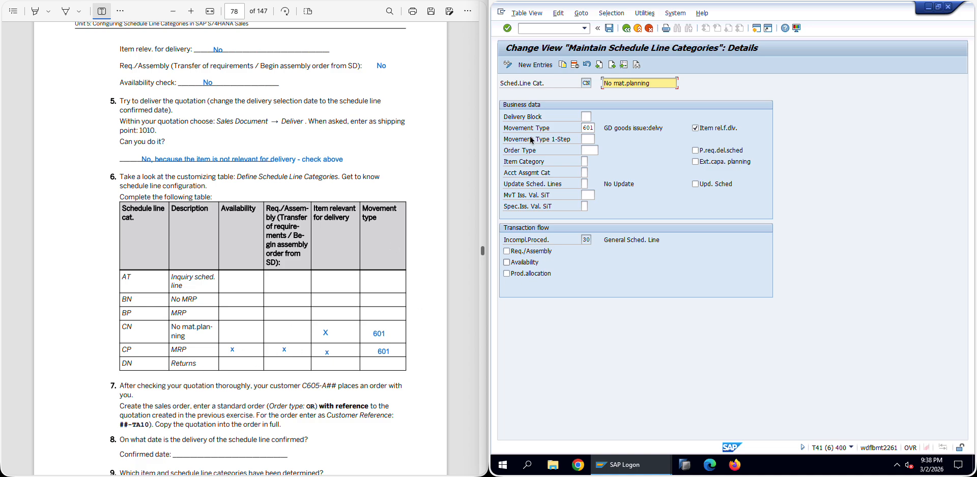
# Step: Display schedule line category DN and fill its PDF table row with x for delivery relevance and movement type 651
pyautogui.click(623, 65)
pyautogui.write('DN')
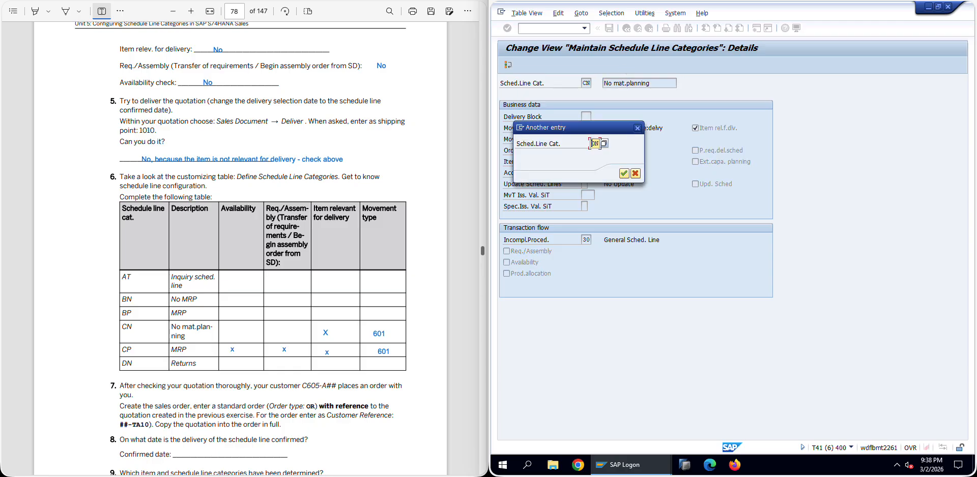
pyautogui.press('Return')
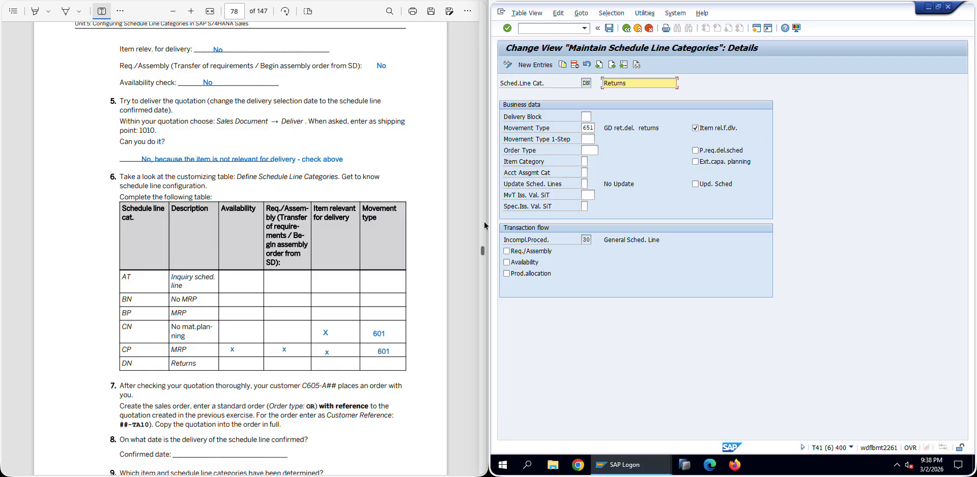
pyautogui.click(371, 366)
pyautogui.write('65')
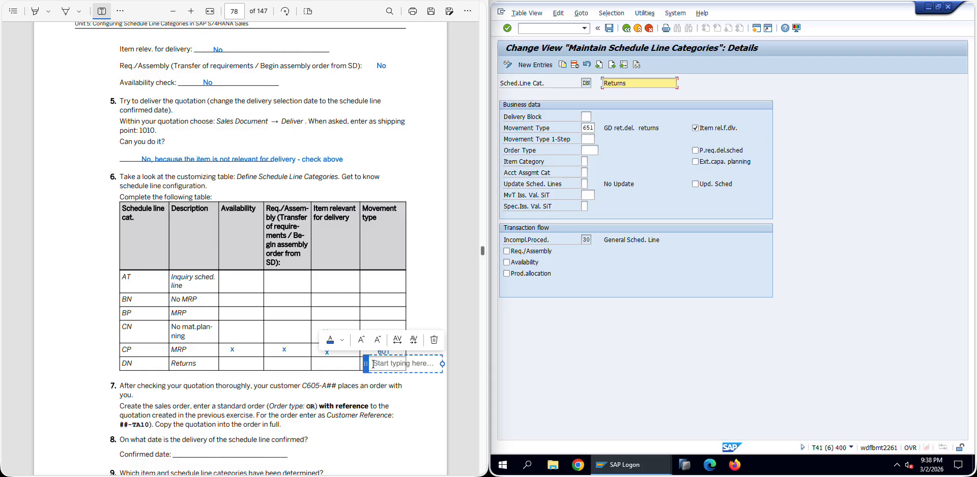
pyautogui.click(368, 379)
pyautogui.click(332, 366)
pyautogui.write('x')
pyautogui.click(440, 413)
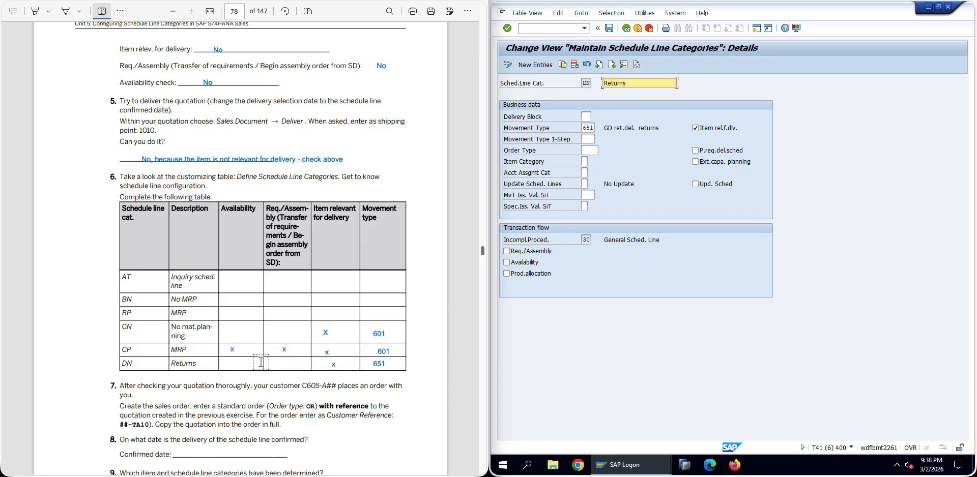
# Step: Switch to the item category customizing session and display the details of item category TAN
pyautogui.scroll(-3, 261, 362)
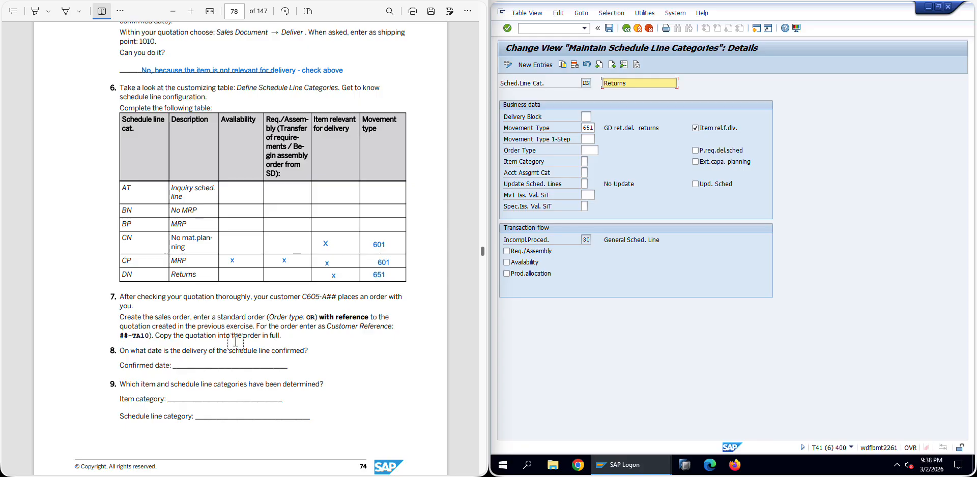
pyautogui.click(757, 28)
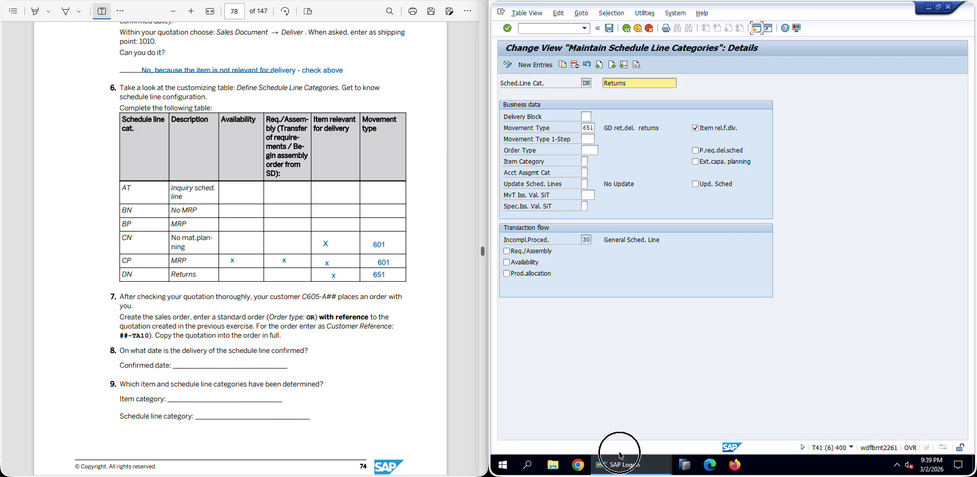
pyautogui.moveTo(621, 462)
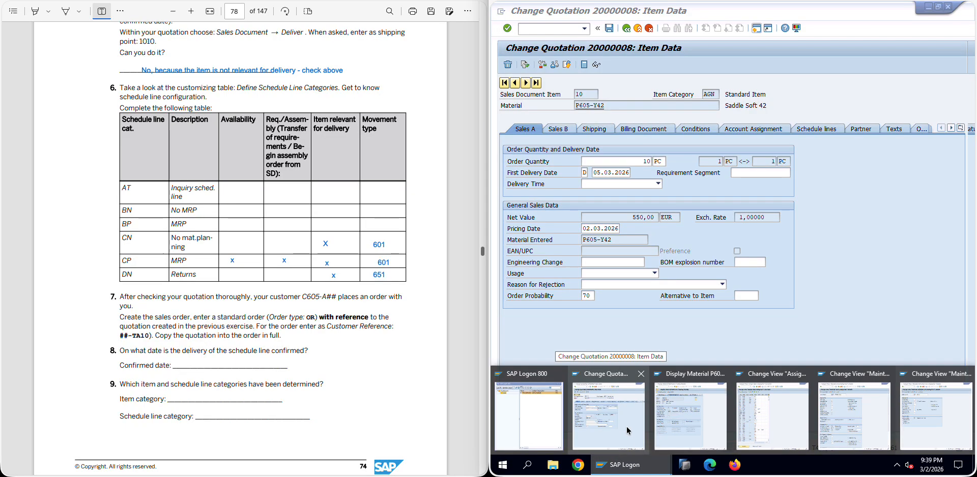
pyautogui.click(832, 411)
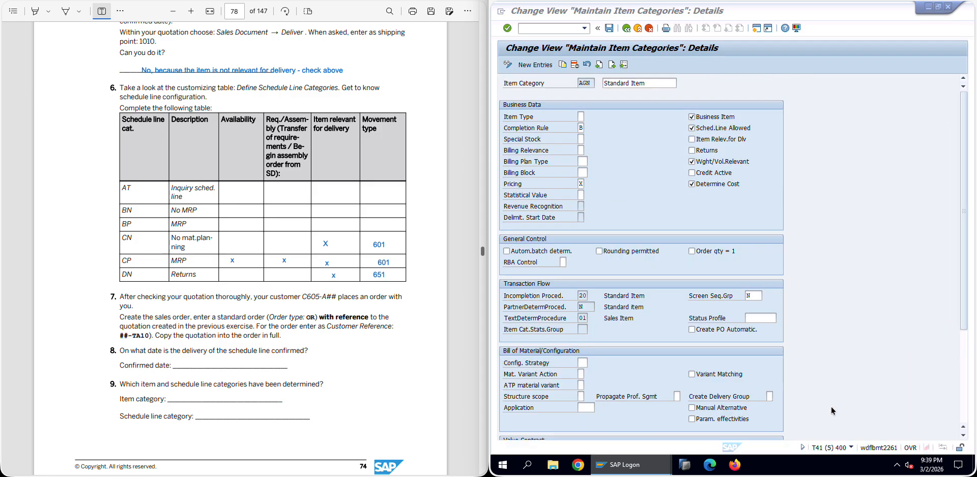
pyautogui.click(581, 128)
pyautogui.click(624, 65)
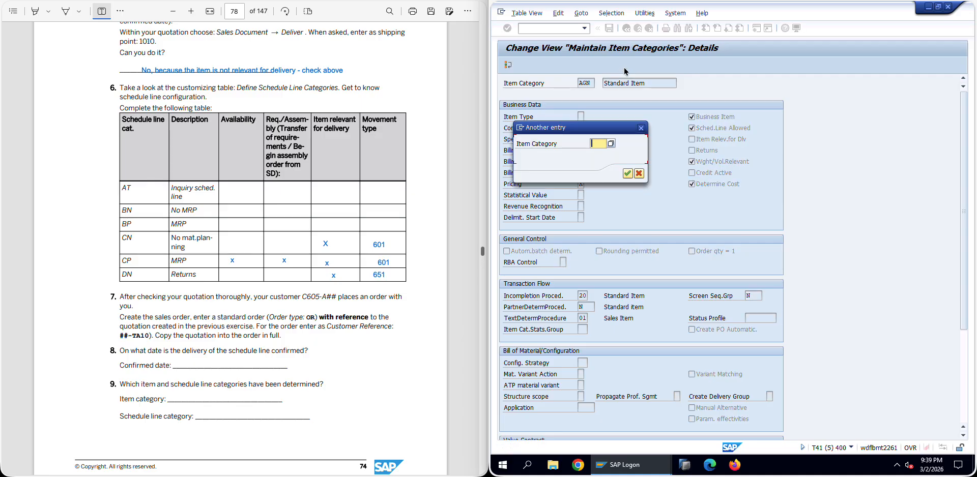
pyautogui.click(593, 143)
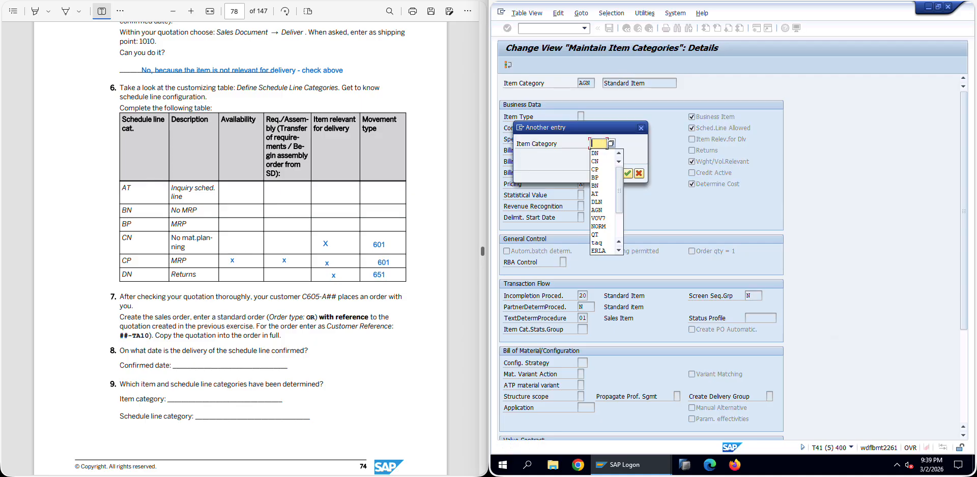
pyautogui.write('TAN')
pyautogui.press('Return')
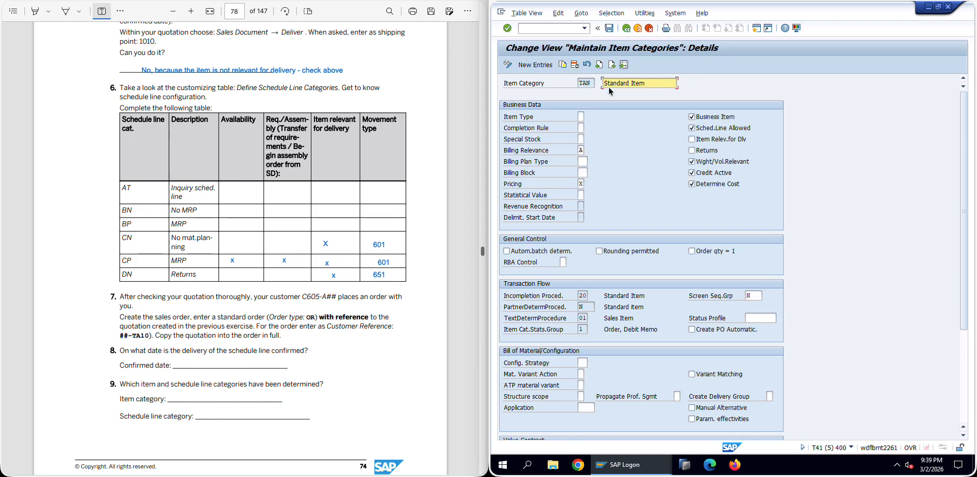
# Step: Review the possible completion rules for item category TAN without selecting one
pyautogui.click(580, 128)
pyautogui.click(591, 128)
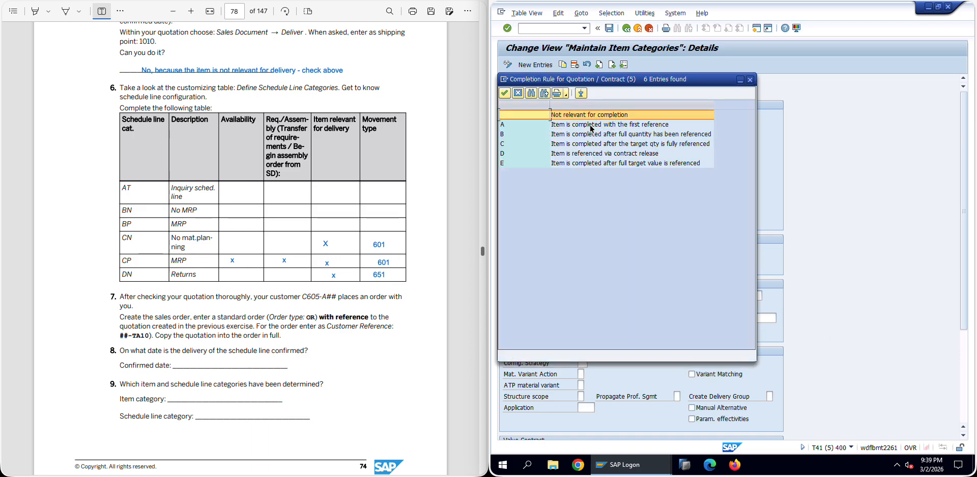
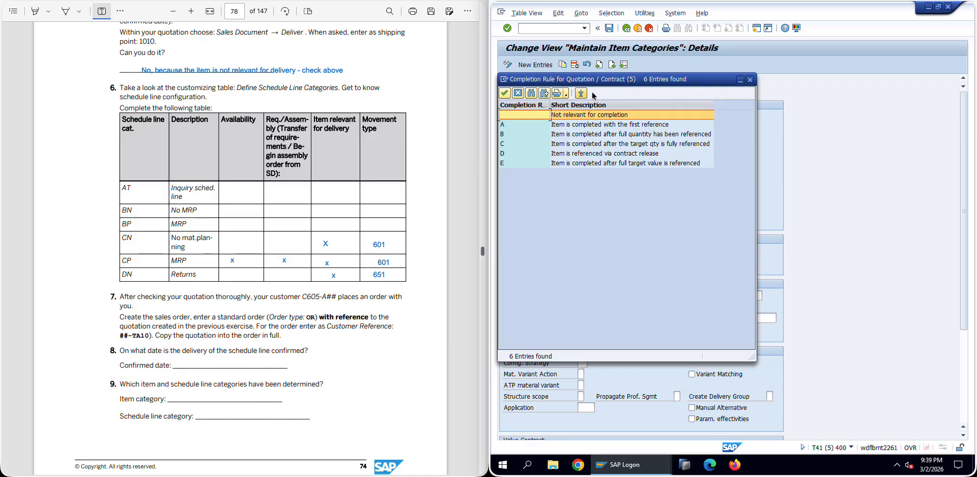
pyautogui.click(750, 80)
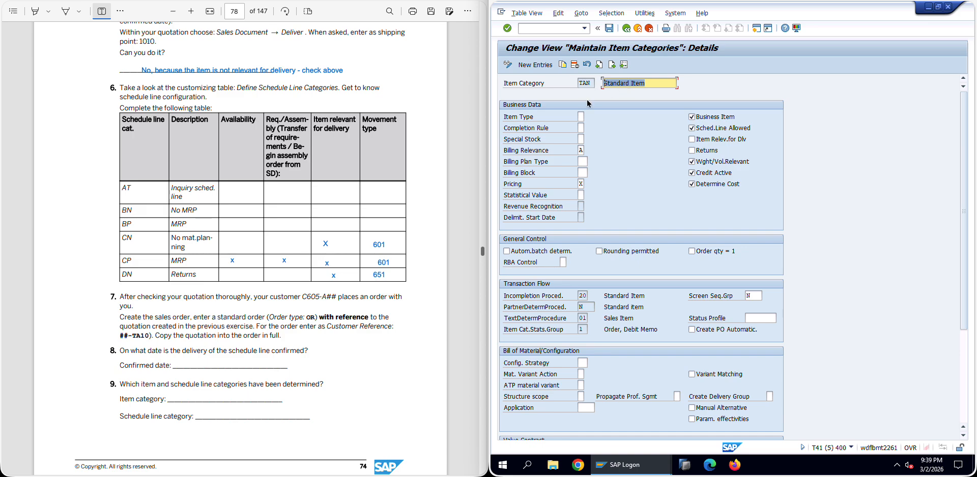
pyautogui.click(580, 127)
pyautogui.click(589, 128)
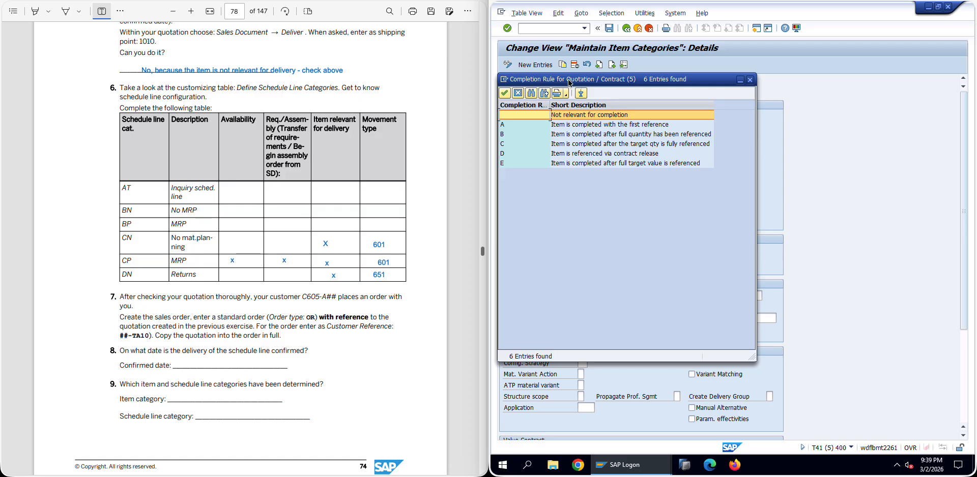
pyautogui.click(750, 81)
# Step: Look through the special stock indicators for item category TAN and recheck its completion rule options, leaving both fields unset
pyautogui.click(581, 140)
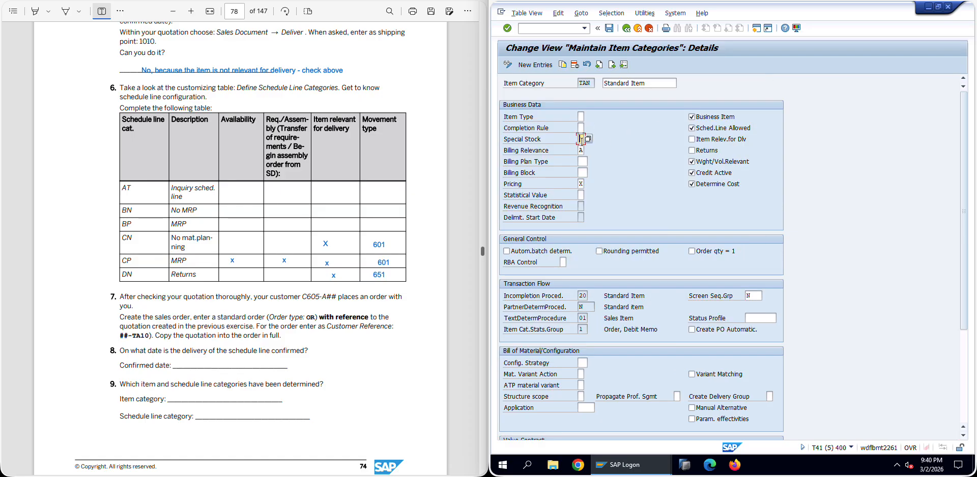
pyautogui.click(588, 138)
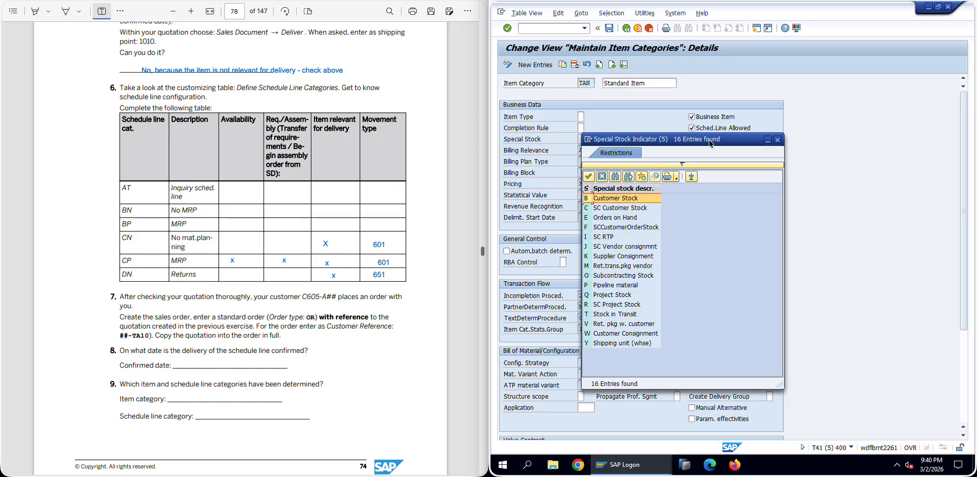
pyautogui.click(777, 142)
pyautogui.click(555, 129)
pyautogui.click(581, 128)
pyautogui.click(588, 130)
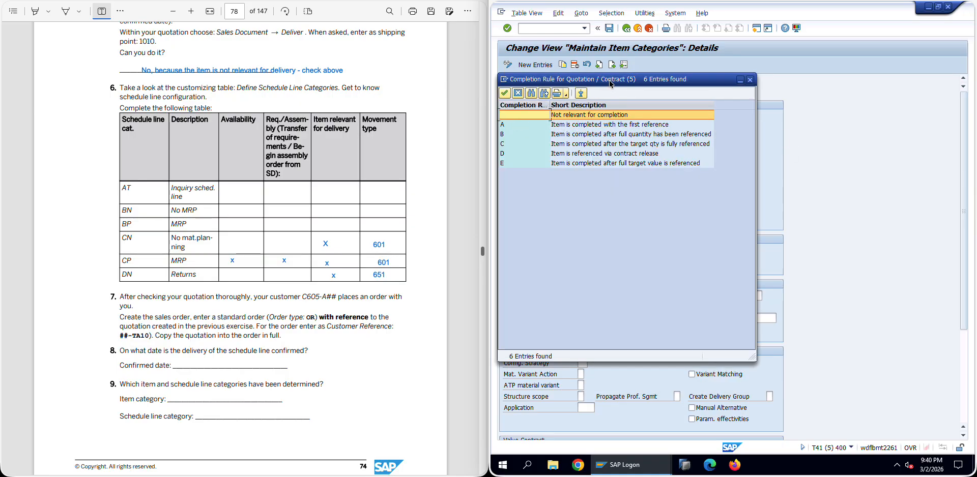
pyautogui.click(750, 80)
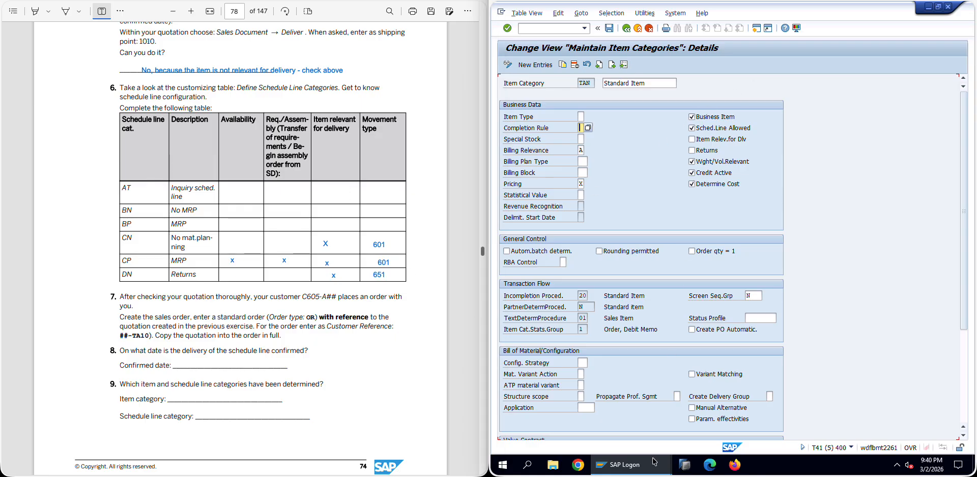
# Step: Maximize the exercise PDF and the SAP session so that each fills the screen
pyautogui.moveTo(352, 0); pyautogui.dragTo(976, 1)
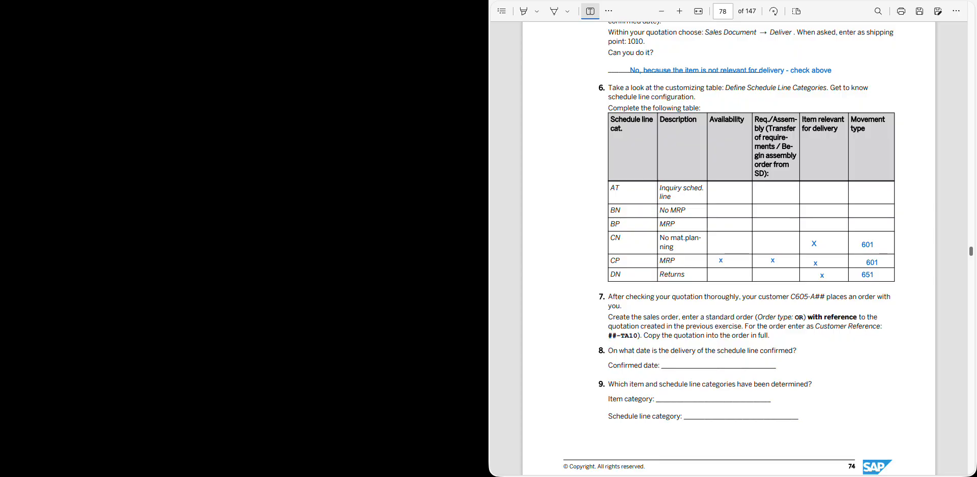
pyautogui.doubleClick(581, 0)
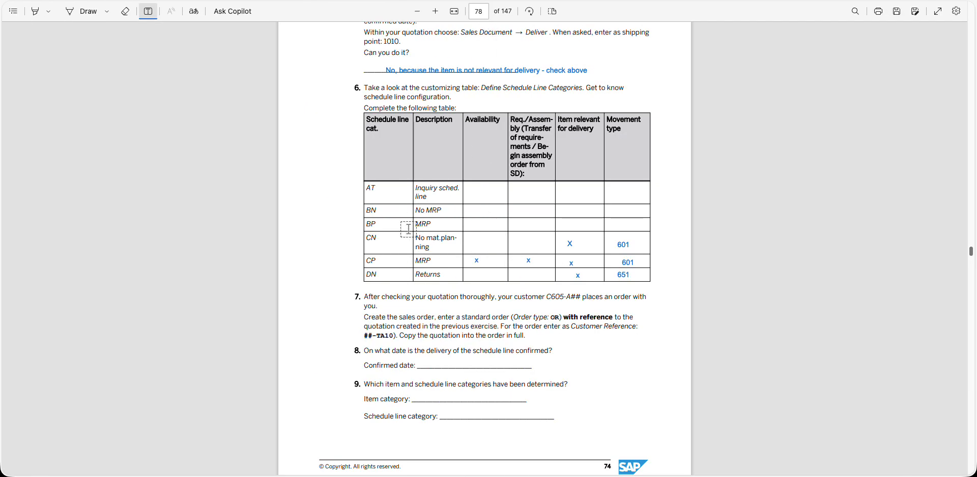
pyautogui.doubleClick(448, 0)
pyautogui.doubleClick(188, 0)
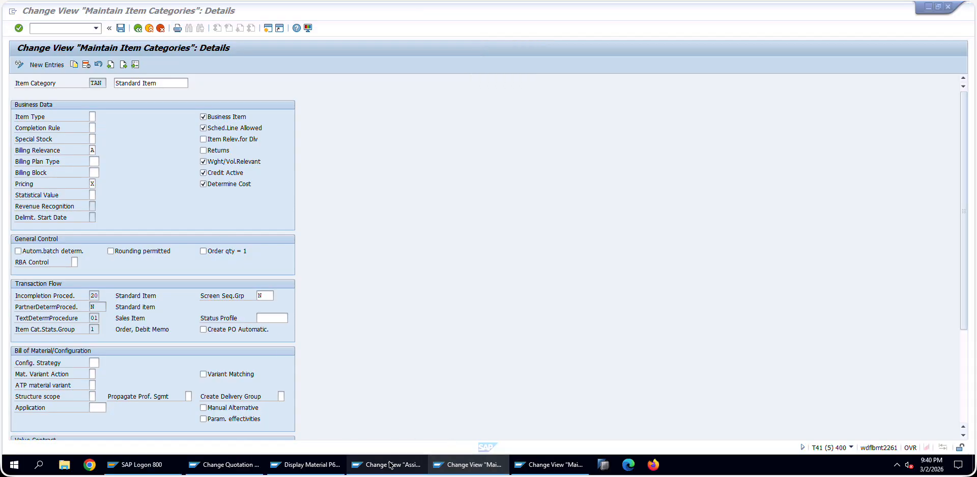
# Step: Create a subsequent order of type OR from the open quotation, copying the quotation in full
pyautogui.click(262, 466)
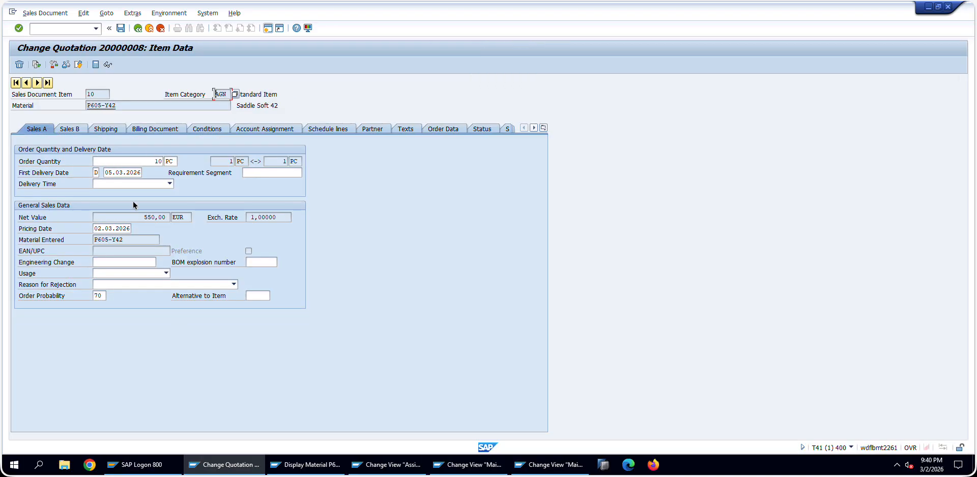
pyautogui.click(50, 15)
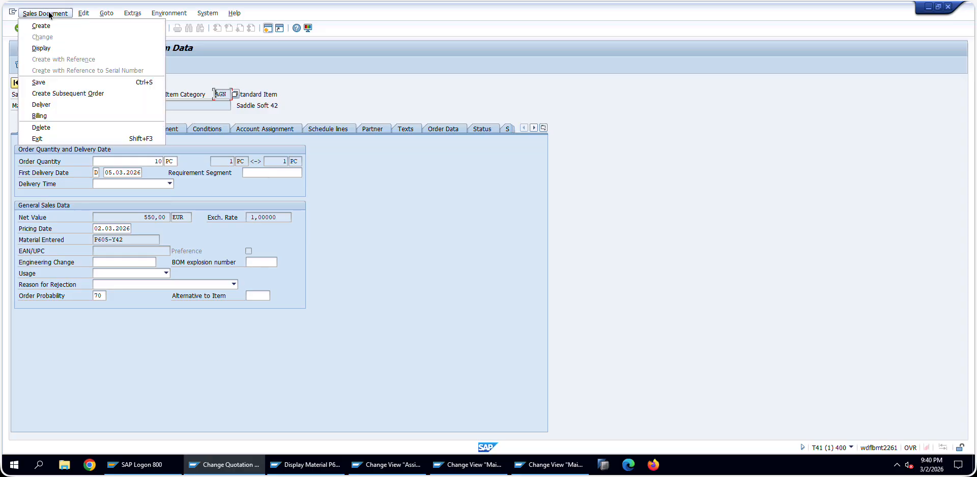
pyautogui.click(84, 93)
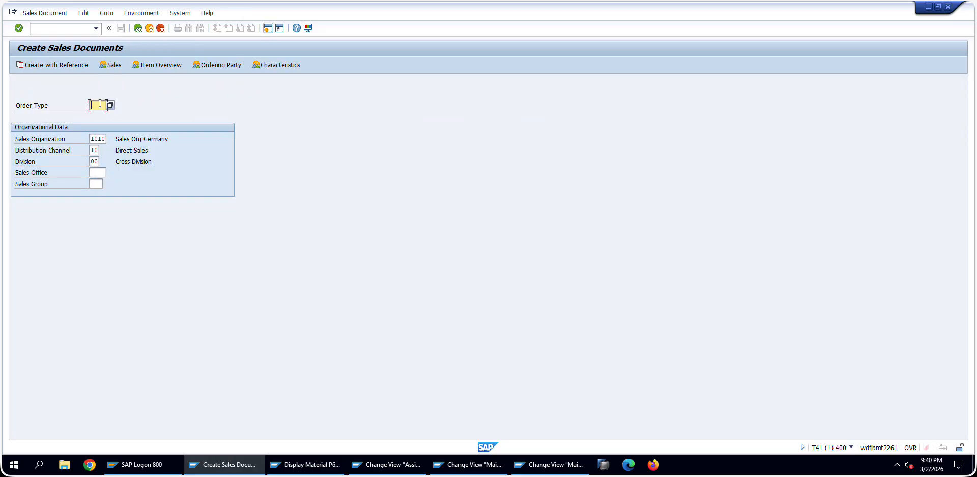
pyautogui.write('OR')
pyautogui.press('Return')
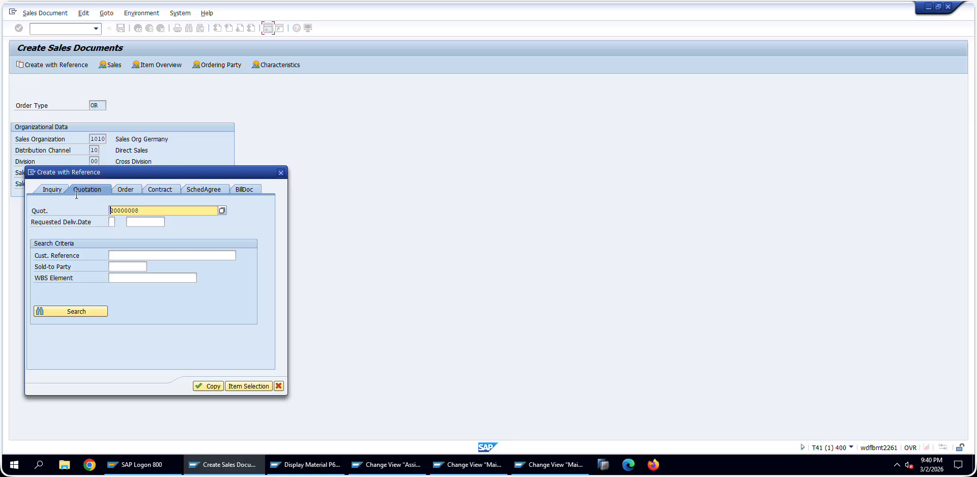
pyautogui.click(210, 386)
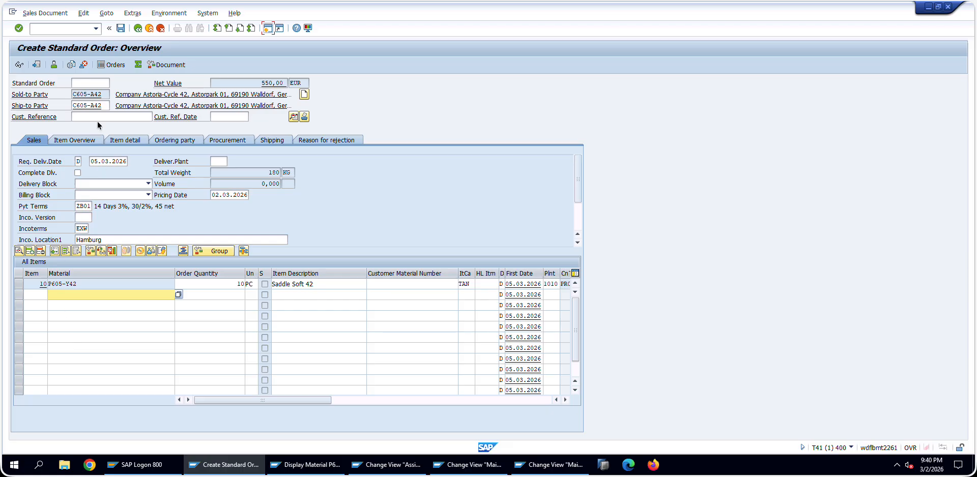
# Step: Check question 7 in the PDF and set the standard order's customer reference to 42-TA10
pyautogui.click(97, 114)
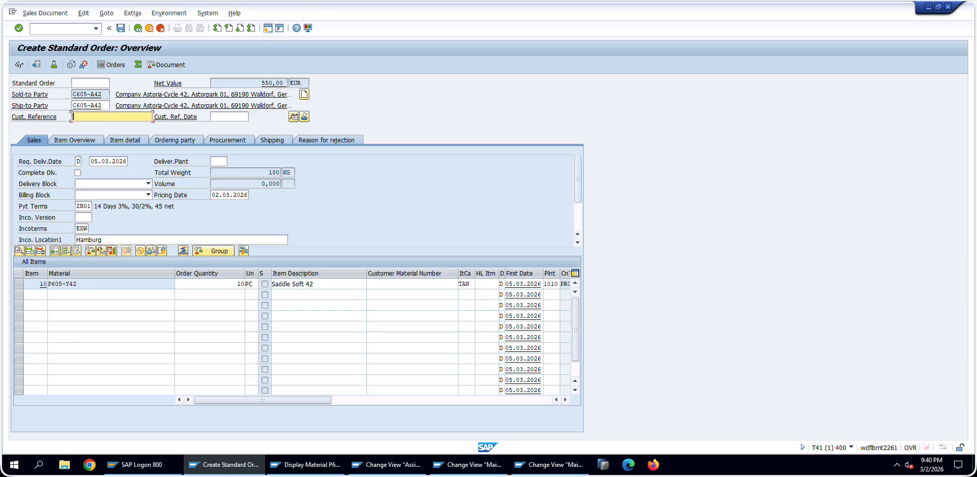
pyautogui.hotkey('alt', 'Tab')
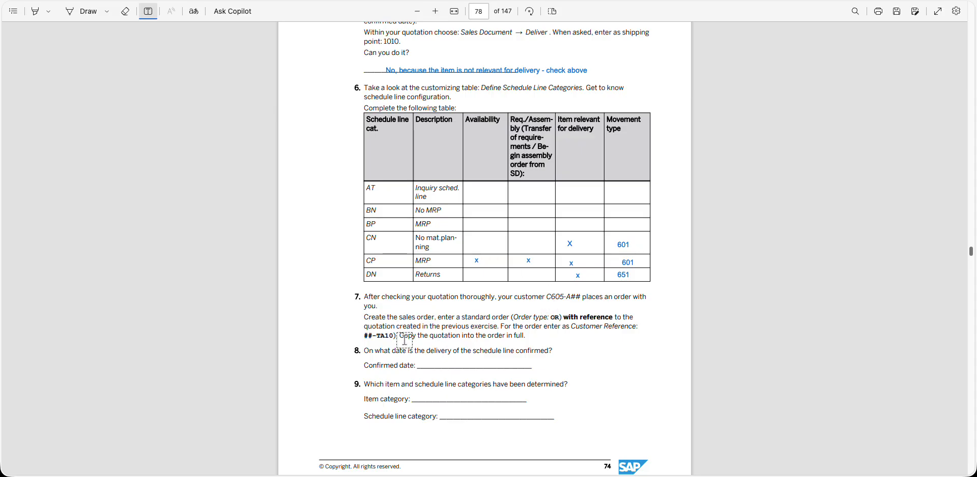
pyautogui.hotkey('alt', 'Tab')
pyautogui.write('42-TA10')
pyautogui.press('Return')
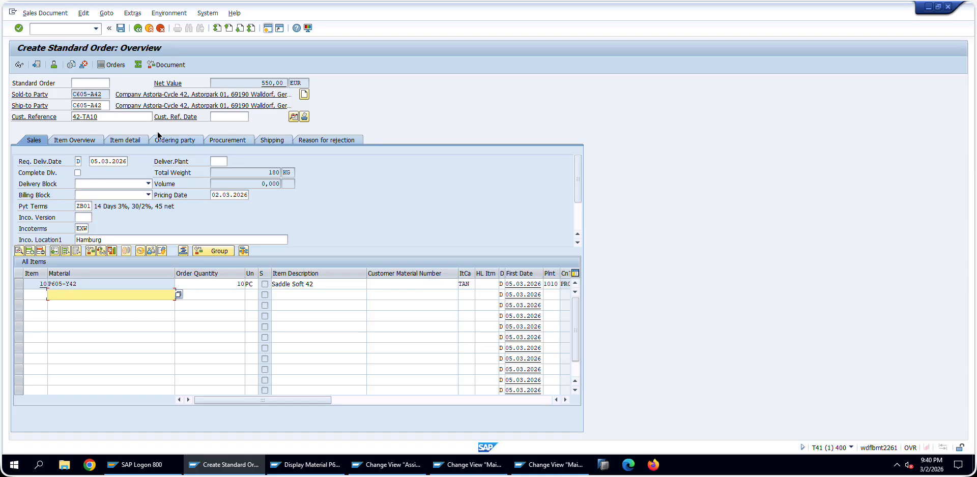
# Step: Check the item category of order item 10 and open its first schedule line to examine the confirmed date and schedule line category
pyautogui.doubleClick(469, 284)
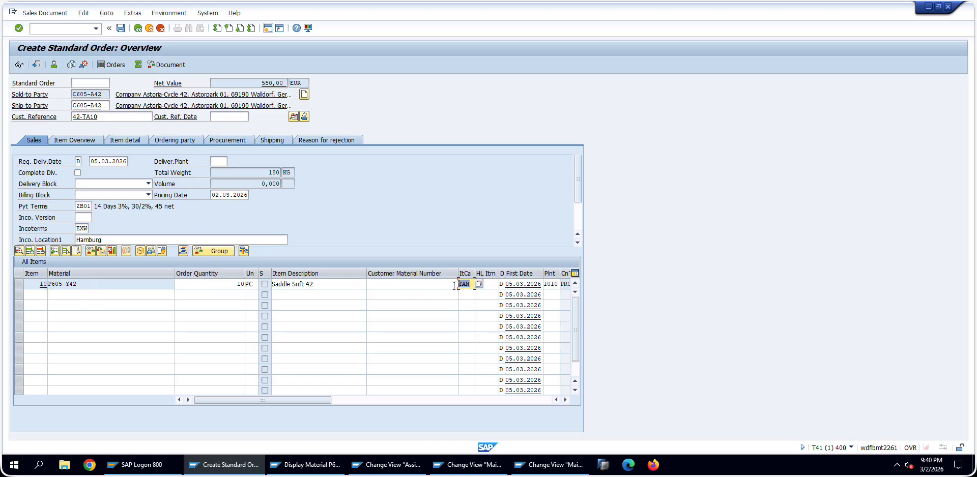
pyautogui.doubleClick(109, 284)
pyautogui.click(328, 129)
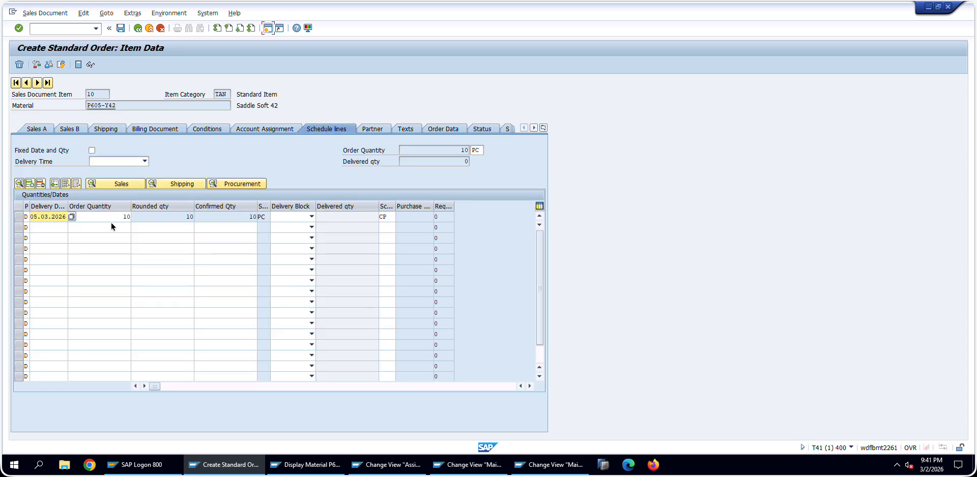
pyautogui.click(35, 217)
pyautogui.doubleClick(126, 217)
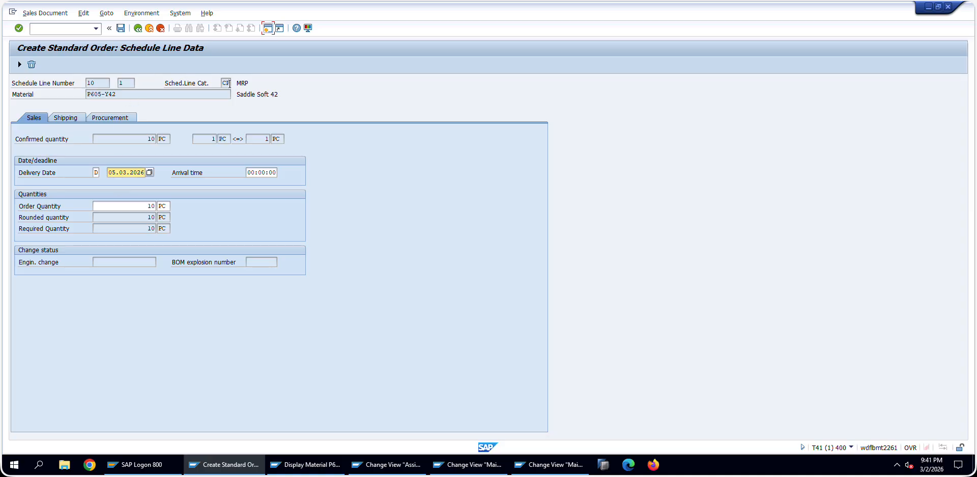
pyautogui.doubleClick(230, 83)
pyautogui.doubleClick(243, 83)
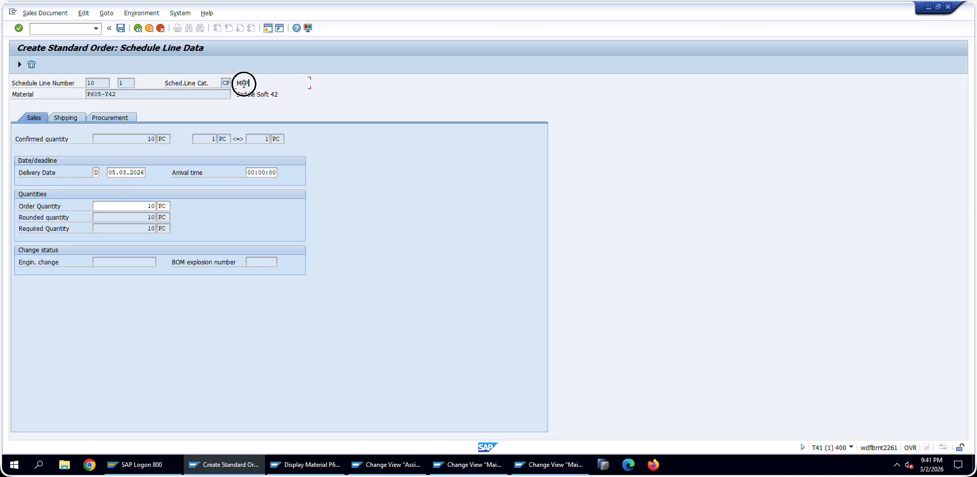
# Step: Leave the schedule line details and save the standard order
pyautogui.click(136, 29)
pyautogui.click(122, 28)
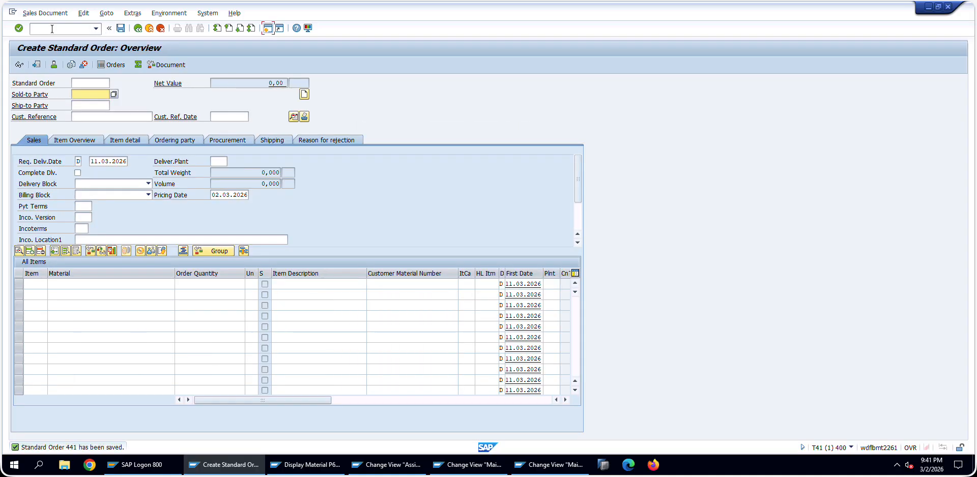
# Step: Display the saved standard order and select its document number
pyautogui.click(45, 13)
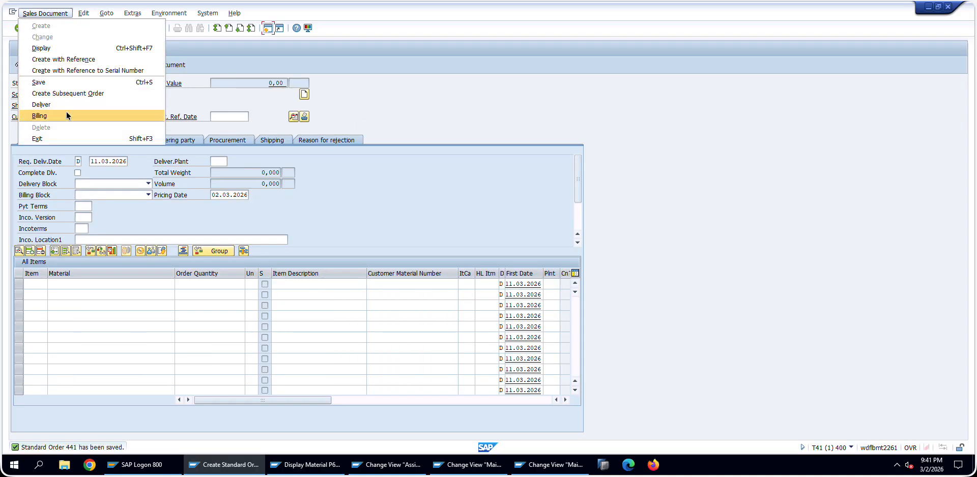
pyautogui.click(66, 48)
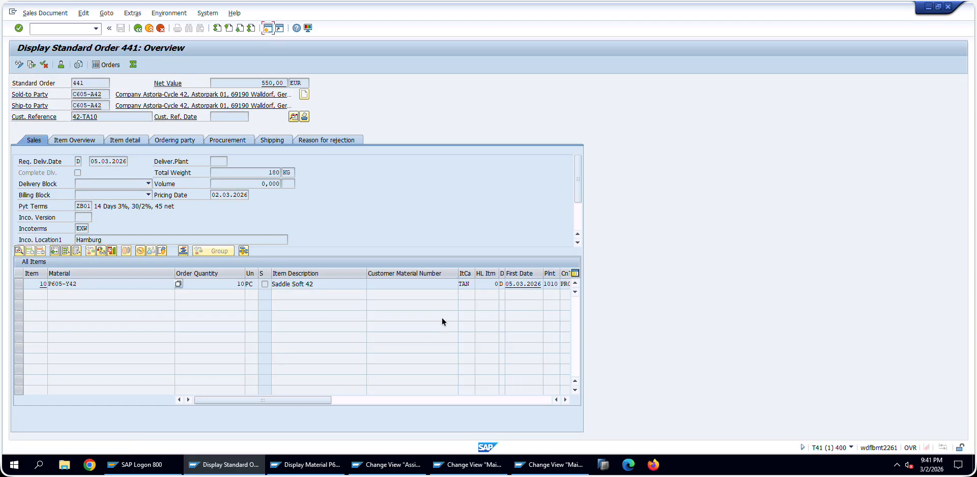
pyautogui.moveTo(245, 284); pyautogui.dragTo(234, 285)
pyautogui.click(81, 82)
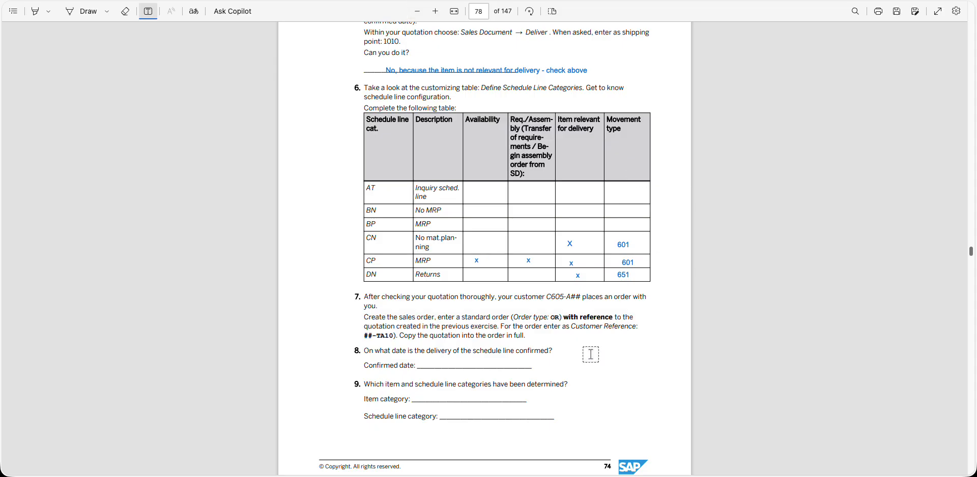
# Step: Switch to the exercise PDF and note the standard order's number at the end of question 7
pyautogui.click(432, 363)
pyautogui.click(630, 373)
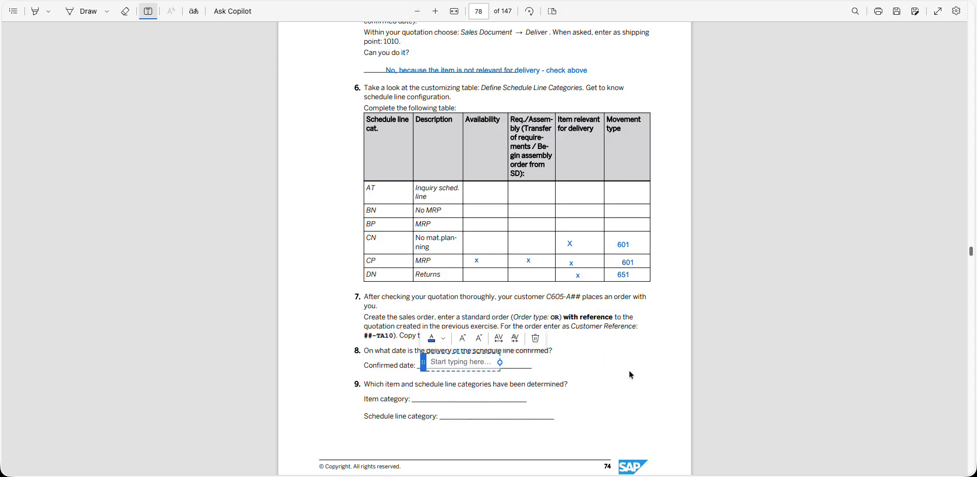
pyautogui.click(532, 336)
pyautogui.write('441')
pyautogui.click(559, 372)
pyautogui.click(420, 377)
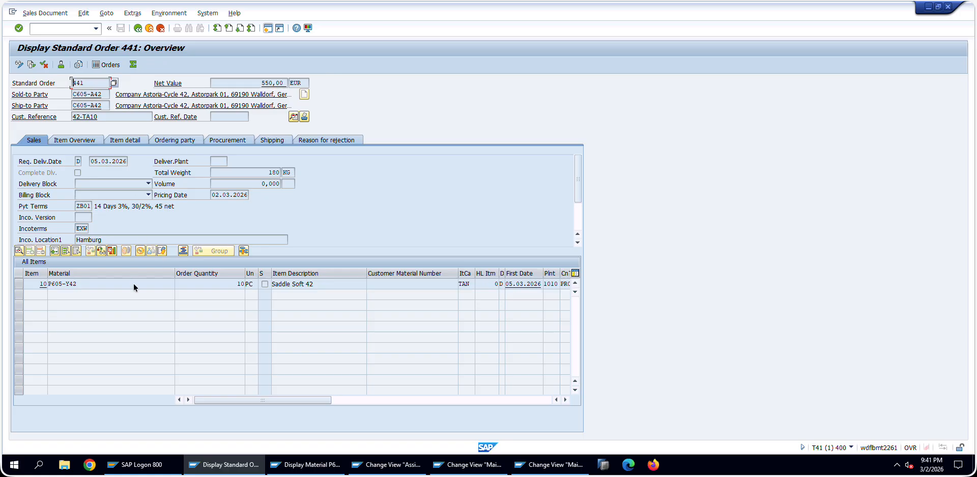
# Step: Open the first schedule line of order item 10 and examine its shipping and sales data
pyautogui.doubleClick(129, 283)
pyautogui.click(327, 129)
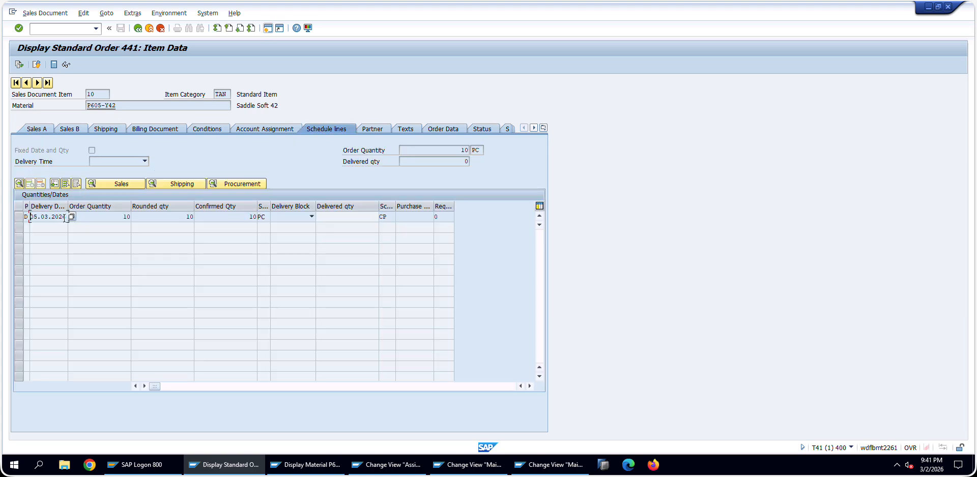
pyautogui.click(31, 217)
pyautogui.doubleClick(143, 217)
pyautogui.click(61, 119)
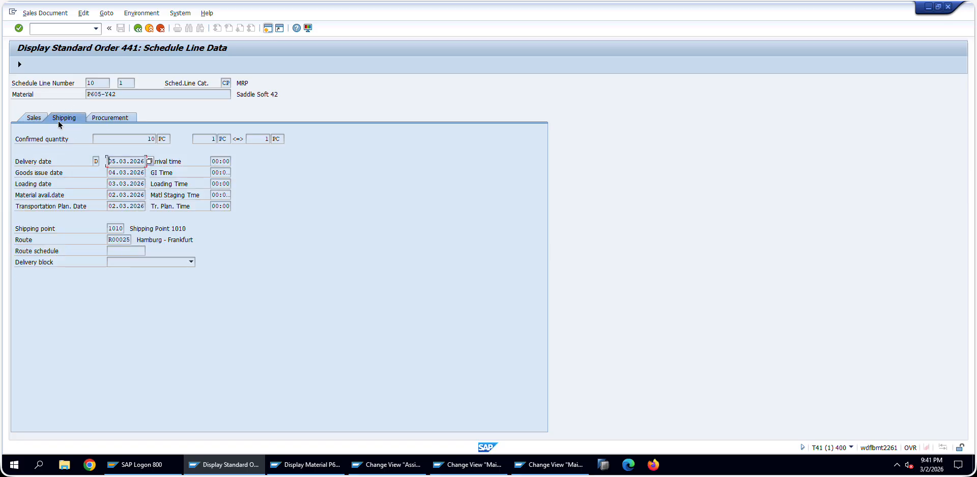
pyautogui.click(32, 118)
# Step: Copy the schedule line's delivery date into the confirmed date answer of question 8, giving "05.03.2026 - Same as in Quotation"
pyautogui.moveTo(107, 172); pyautogui.dragTo(165, 173)
pyautogui.click(165, 172)
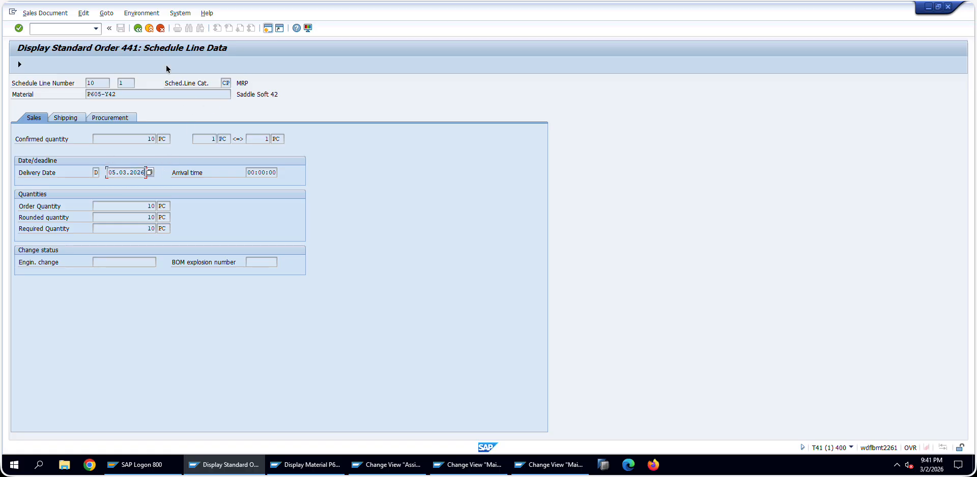
pyautogui.hotkey('alt', 'Tab')
pyautogui.click(438, 363)
pyautogui.hotkey('ctrl', 'v')
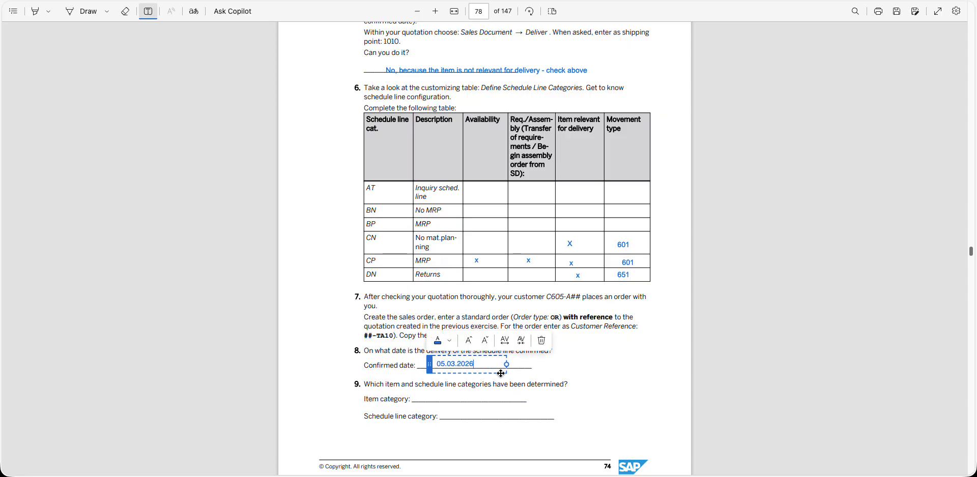
pyautogui.write('- Same as in Quotation')
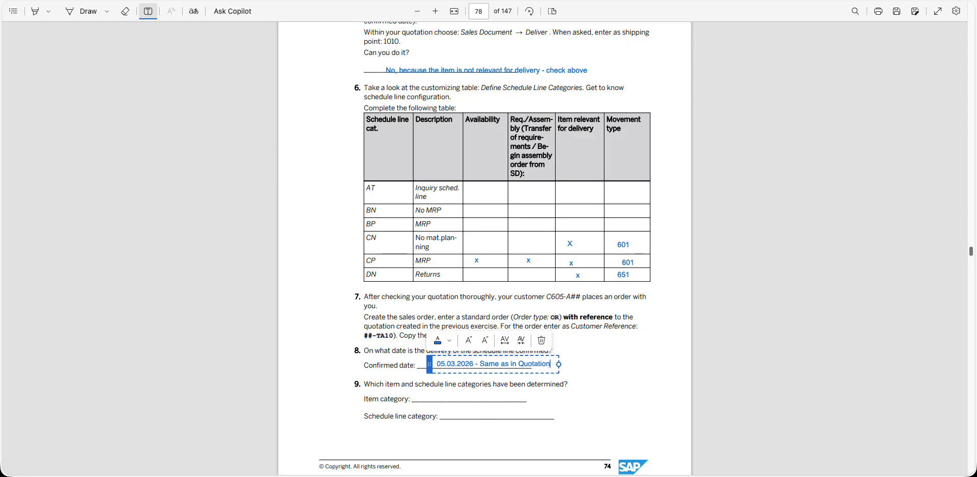
pyautogui.click(528, 417)
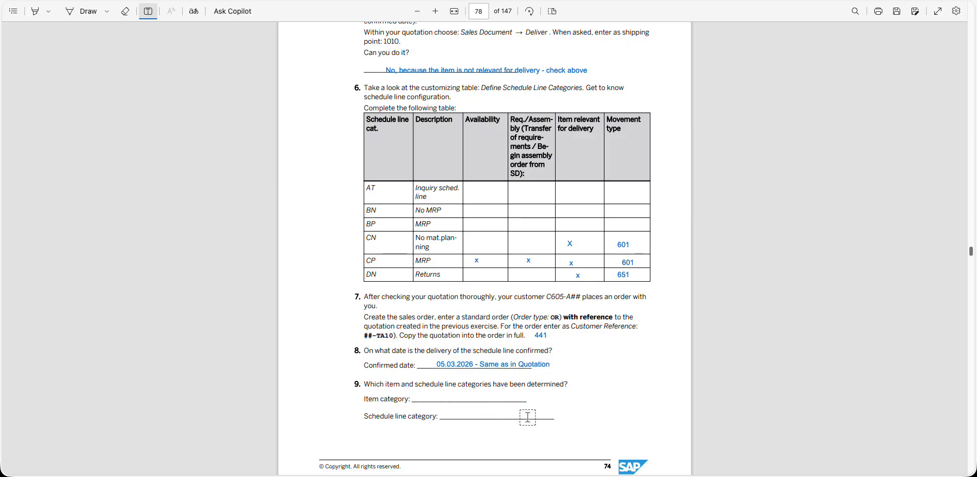
# Step: Answer question 9 with item category TAN and schedule line category CP
pyautogui.click(435, 398)
pyautogui.write('tAN')
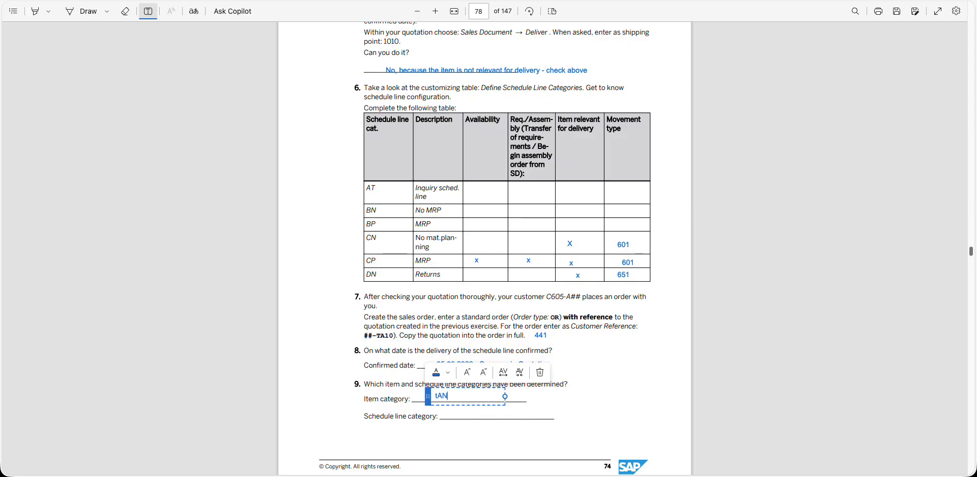
pyautogui.press('BackSpace')
pyautogui.press('BackSpace')
pyautogui.press('BackSpace')
pyautogui.write('TAN')
pyautogui.click(461, 418)
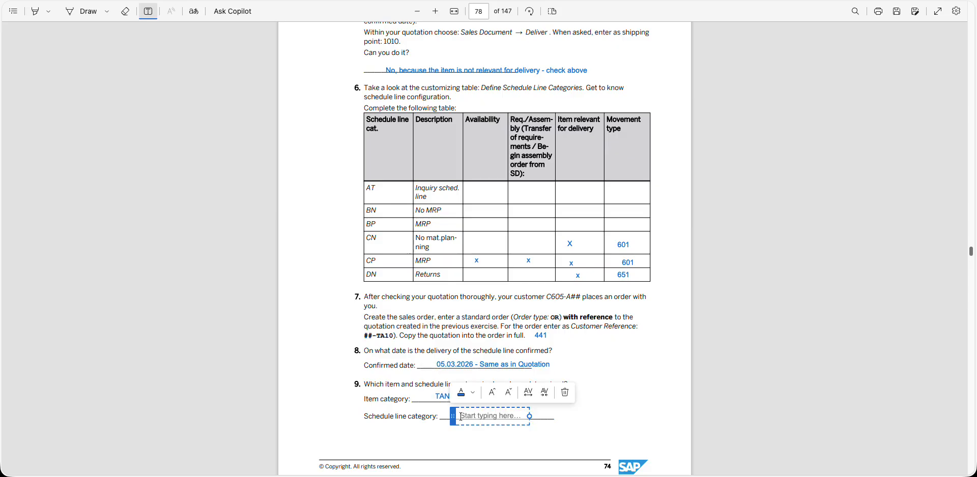
pyautogui.write('CP')
pyautogui.click(597, 436)
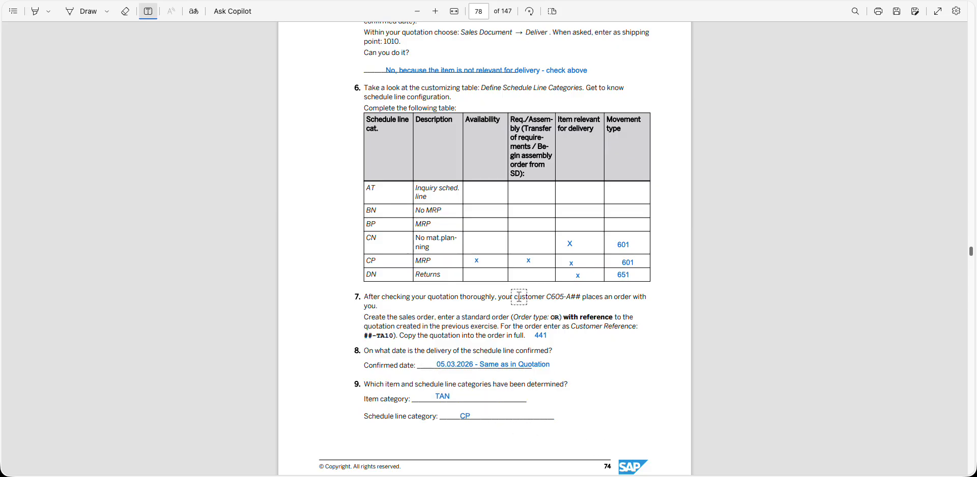
# Step: Read question 10 in the exercise PDF and compare it with the CP row of the schedule line category table
pyautogui.hotkey('ctrl', 'Tab')
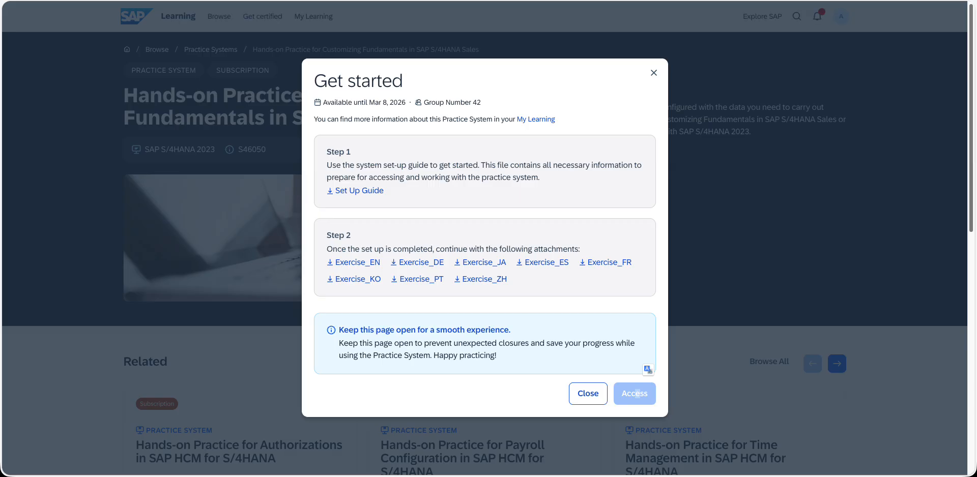
pyautogui.hotkey('ctrl', 'Tab')
pyautogui.hotkey('ctrl', 'Tab')
pyautogui.scroll(-4, 344, 236)
pyautogui.scroll(-2, 345, 236)
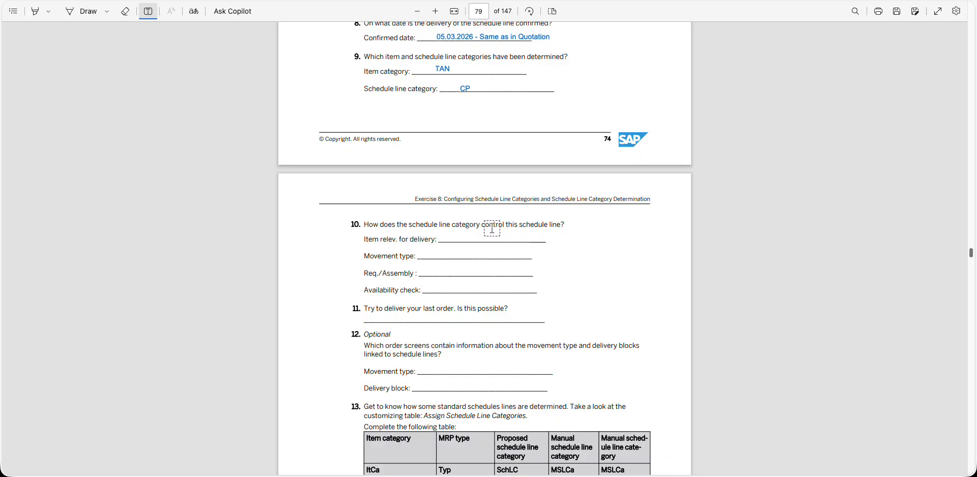
pyautogui.scroll(5, 492, 229)
pyautogui.scroll(-3, 493, 227)
pyautogui.scroll(3, 489, 227)
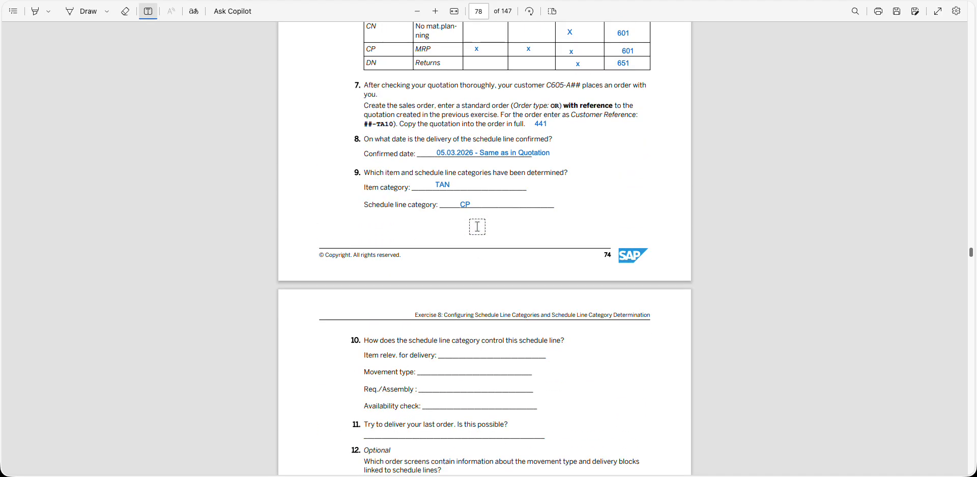
pyautogui.scroll(2, 407, 188)
pyautogui.scroll(-4, 448, 167)
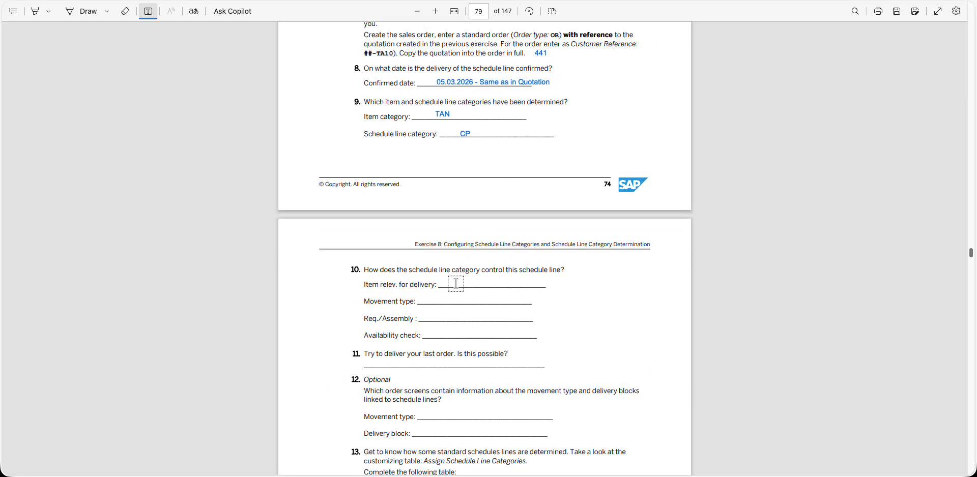
# Step: In question 10, mark item relevance for delivery with x and enter movement type 601
pyautogui.click(458, 281)
pyautogui.write('x')
pyautogui.click(578, 322)
pyautogui.click(438, 300)
pyautogui.scroll(4, 567, 227)
pyautogui.scroll(-3, 567, 227)
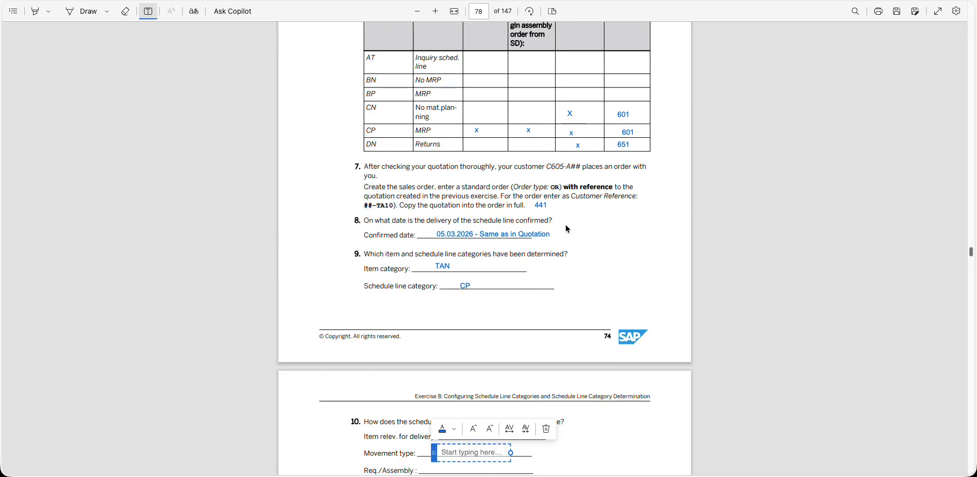
pyautogui.write('601')
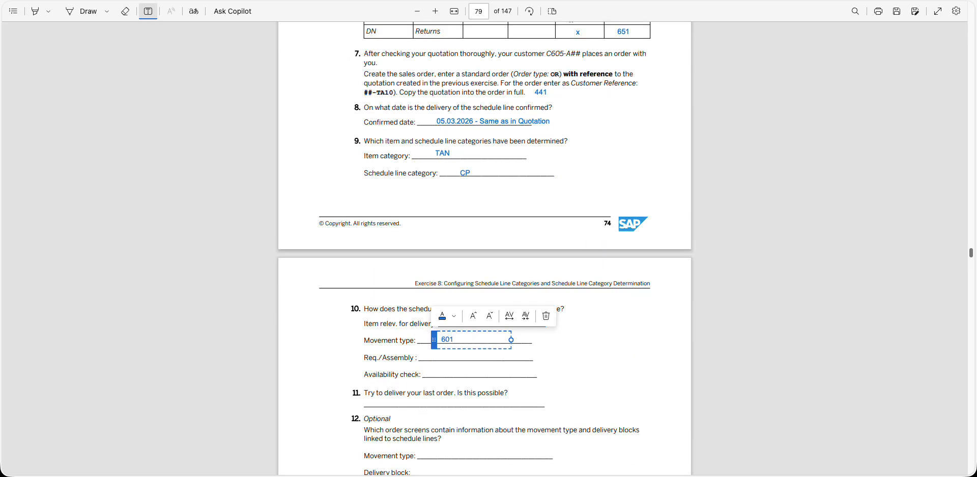
pyautogui.click(566, 229)
# Step: Mark Req./Assembly and Availability check with x in question 10, and answer question 11 with Yes
pyautogui.click(439, 357)
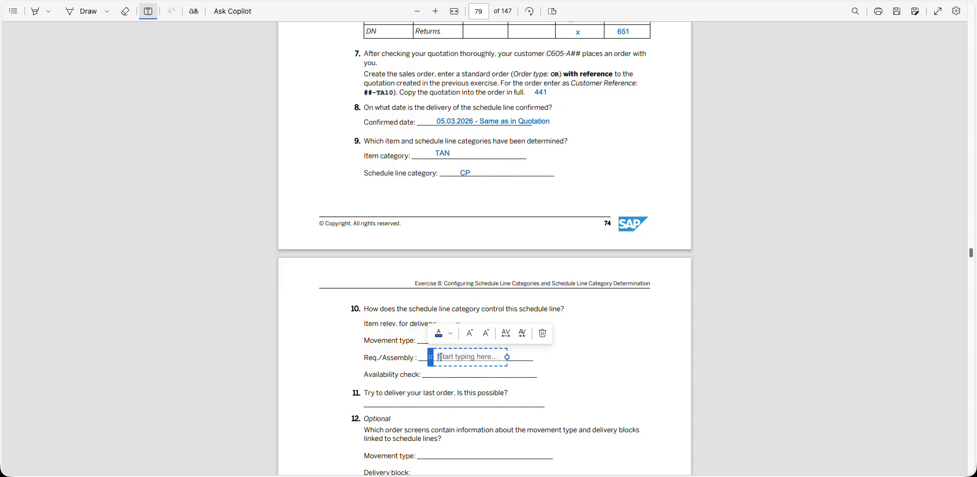
pyautogui.click(502, 374)
pyautogui.click(439, 374)
pyautogui.write('x')
pyautogui.click(575, 394)
pyautogui.scroll(-1, 592, 389)
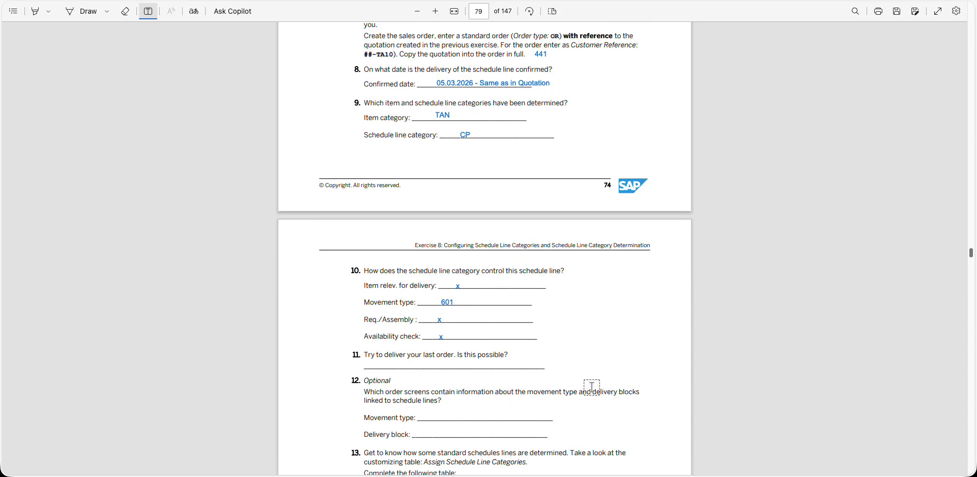
pyautogui.click(392, 365)
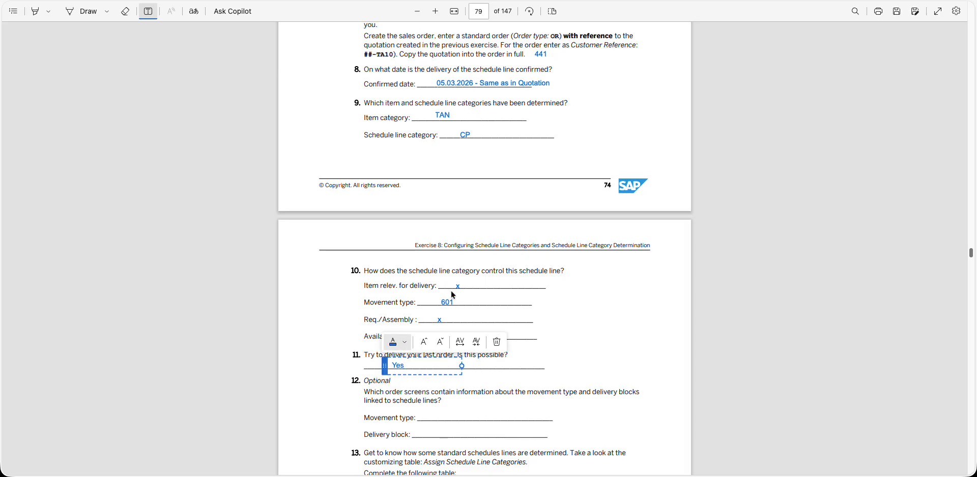
# Step: Switch to the schedule line category customizing in SAP and check the movement type and control settings of category CP
pyautogui.hotkey('alt', 'Tab')
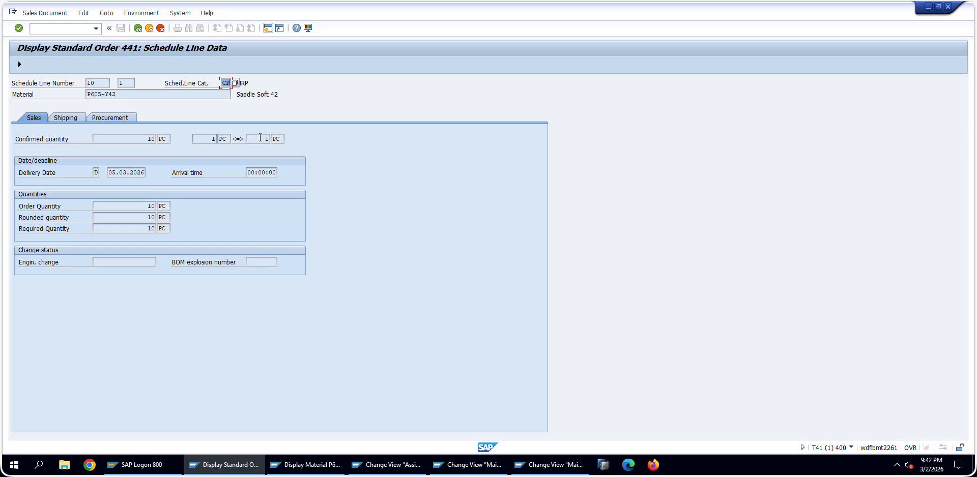
pyautogui.click(471, 465)
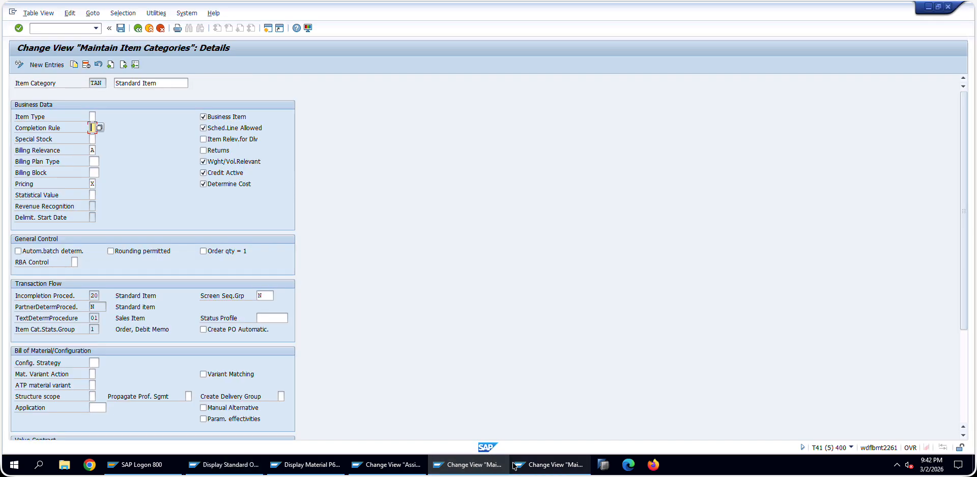
pyautogui.click(393, 464)
pyautogui.click(540, 464)
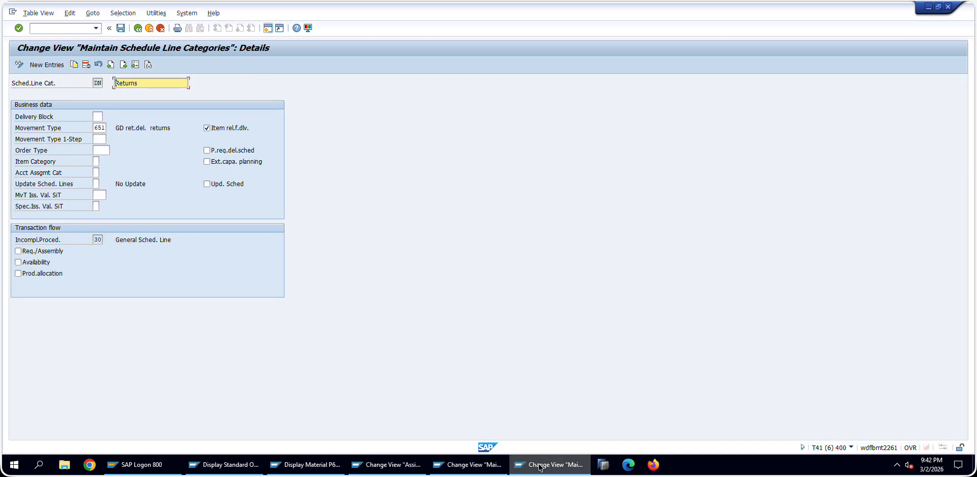
pyautogui.click(136, 64)
pyautogui.write('CP')
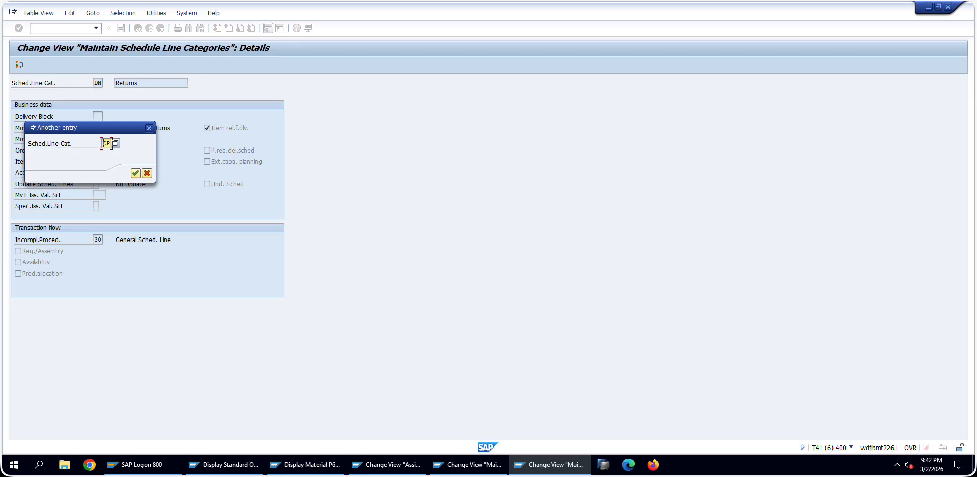
pyautogui.press('Return')
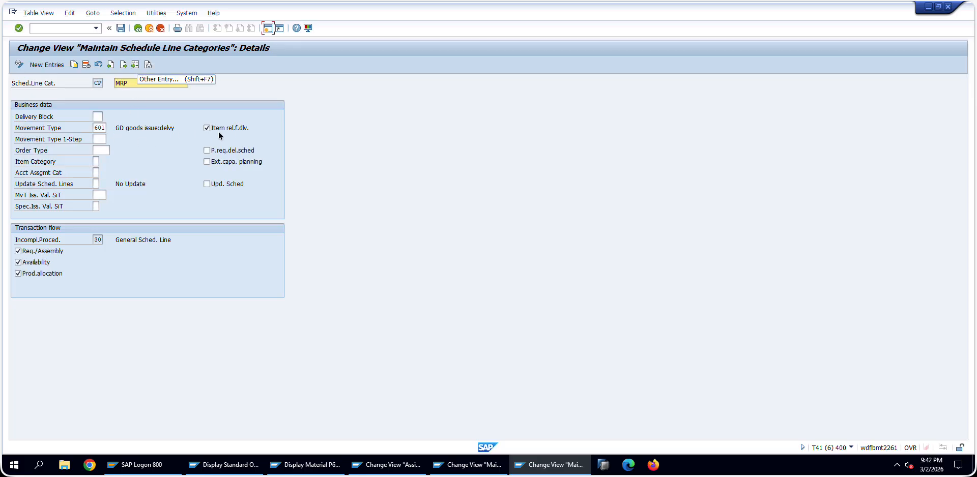
pyautogui.doubleClick(97, 127)
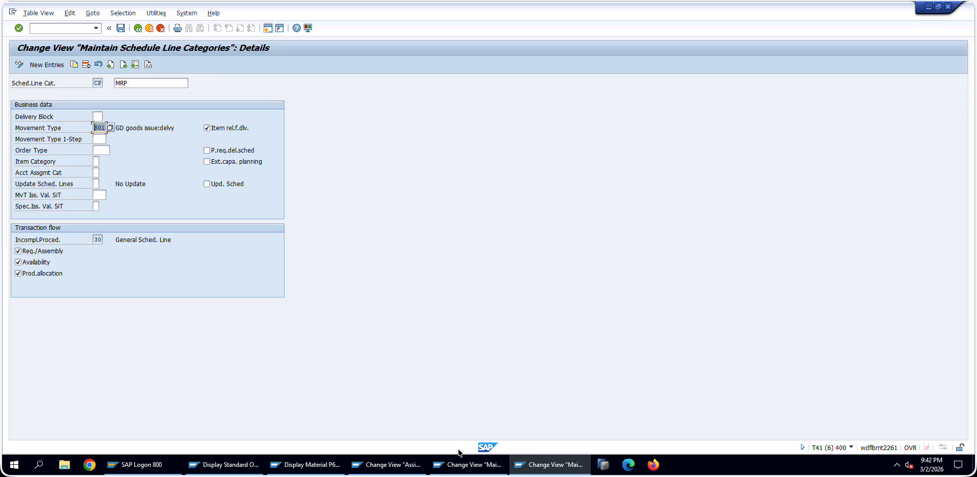
# Step: Leave the displayed standard order and reopen it for change with transaction va02
pyautogui.click(229, 464)
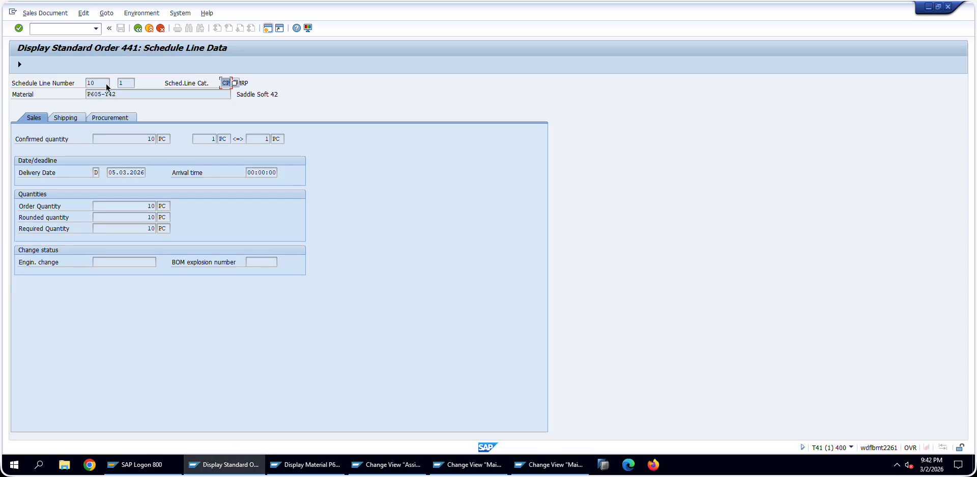
pyautogui.click(148, 29)
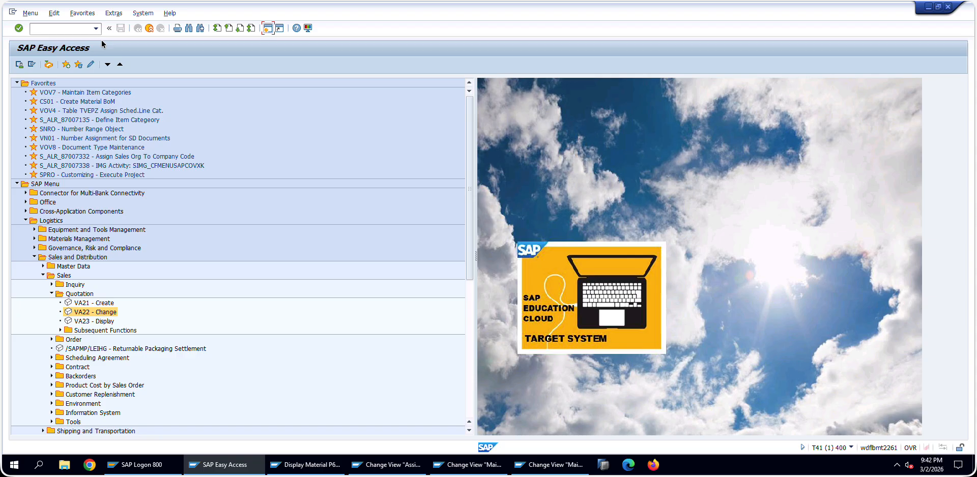
pyautogui.click(38, 28)
pyautogui.write('va02')
pyautogui.press('Return')
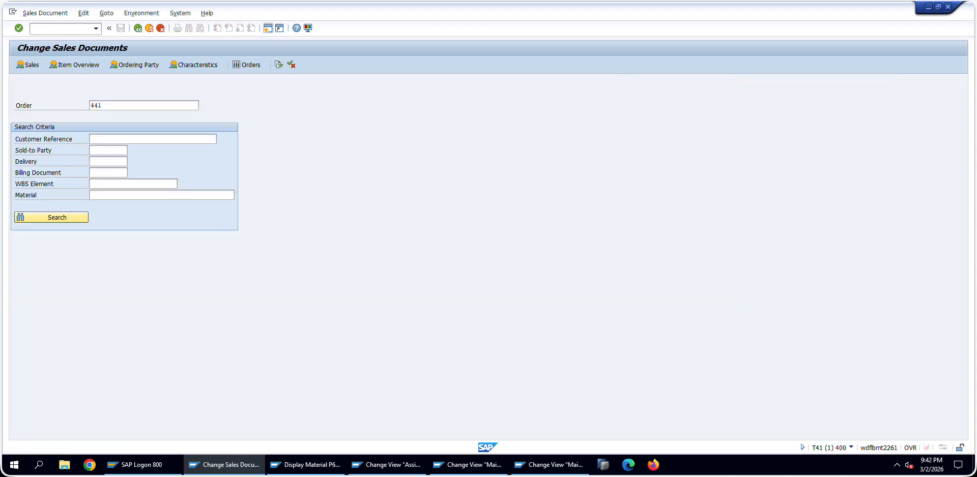
pyautogui.press('Return')
# Step: Start an outbound delivery from the standard order and check its picking data
pyautogui.click(49, 13)
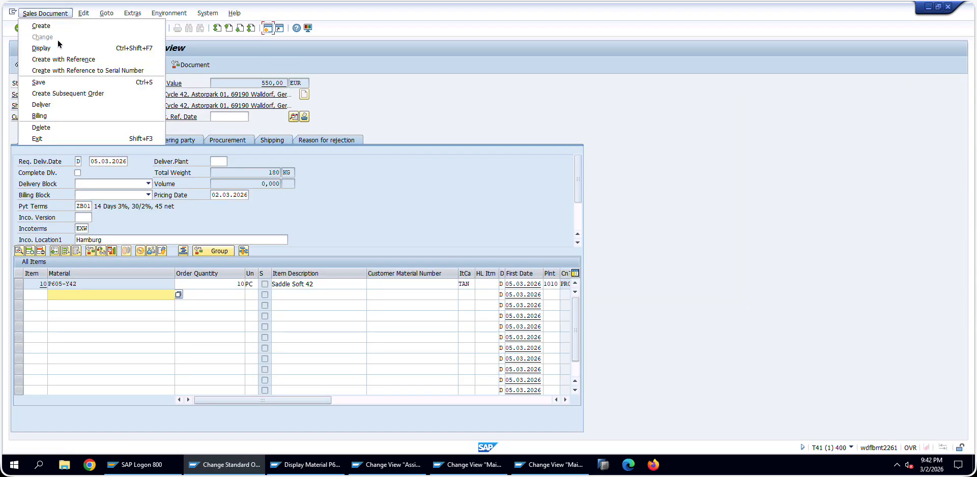
pyautogui.click(69, 105)
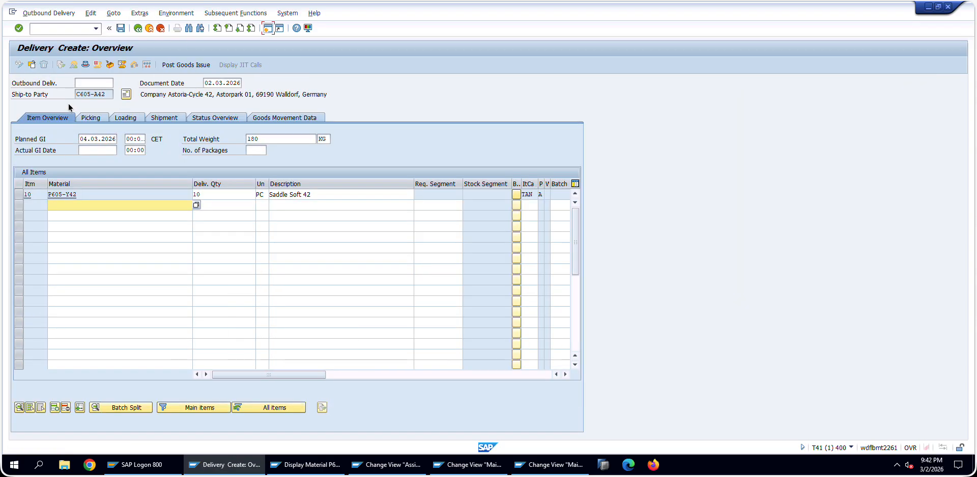
pyautogui.click(93, 119)
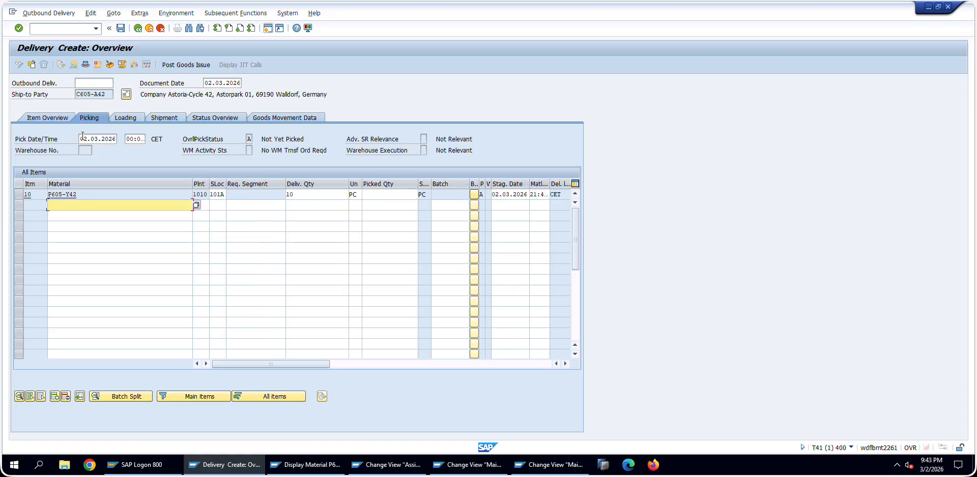
# Step: Check the outbound delivery's loading, shipment, status and goods movement data, widening the movement type column to read it
pyautogui.click(63, 119)
pyautogui.click(135, 120)
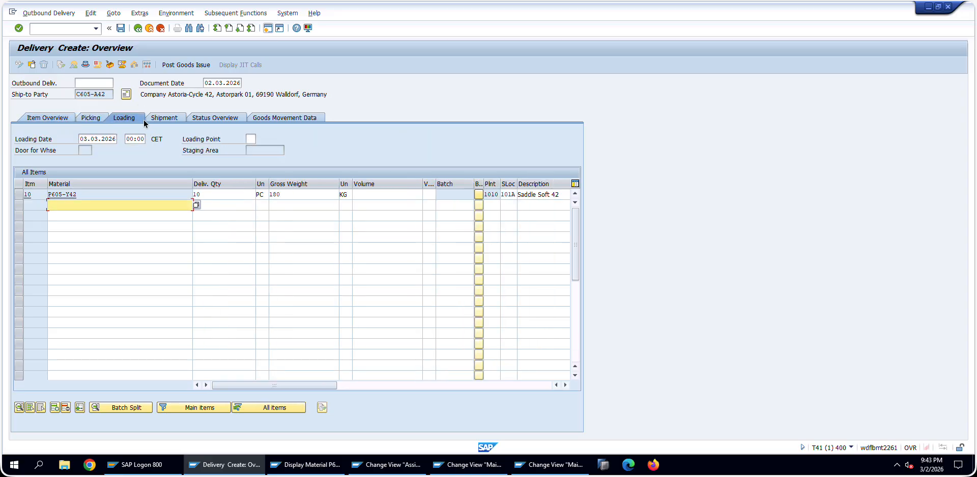
pyautogui.click(157, 120)
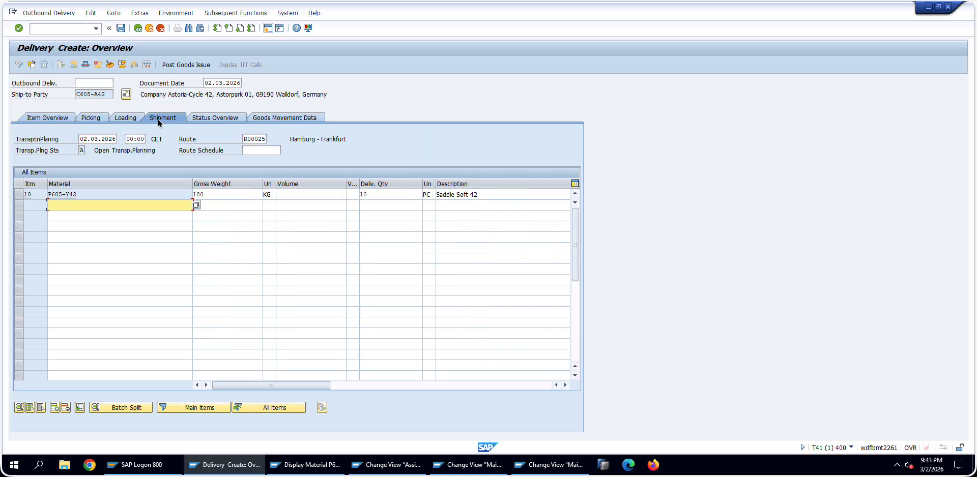
pyautogui.click(201, 117)
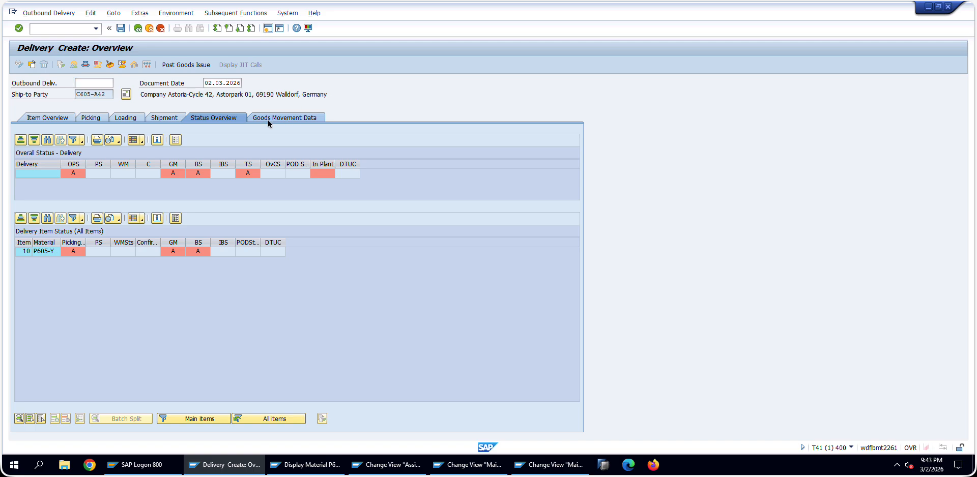
pyautogui.click(269, 121)
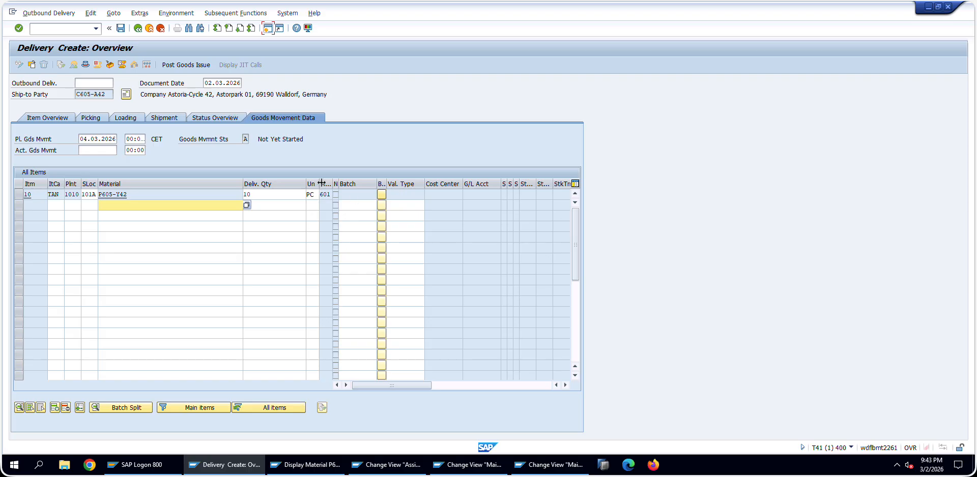
pyautogui.moveTo(333, 184); pyautogui.dragTo(169, 177)
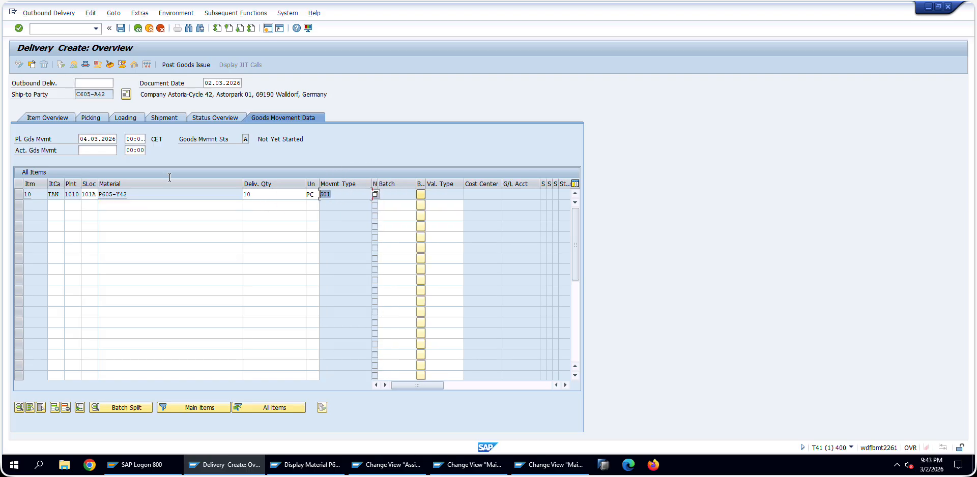
pyautogui.click(53, 118)
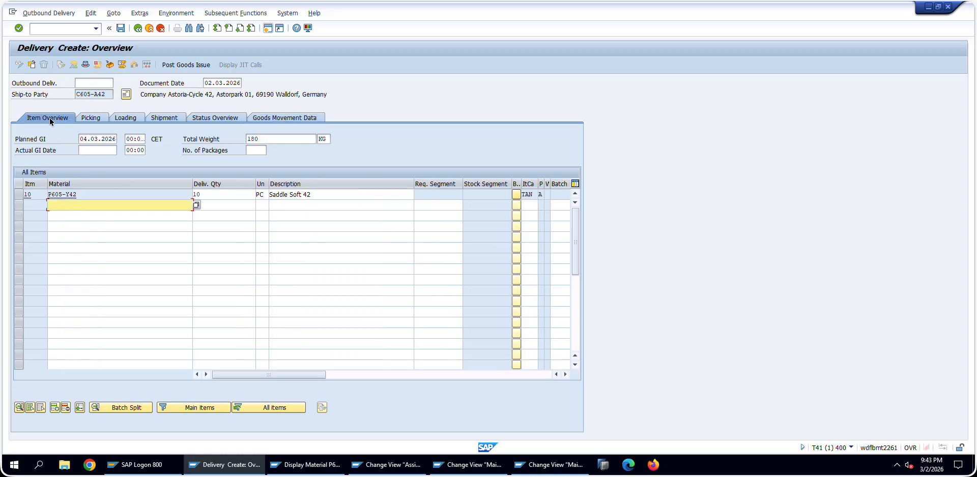
# Step: Switch back to the exercise PDF and read question 12 on the screens for movement type and delivery blocks
pyautogui.moveTo(313, 373); pyautogui.dragTo(188, 368)
pyautogui.click(192, 1)
pyautogui.scroll(-1, 483, 384)
pyautogui.click(436, 374)
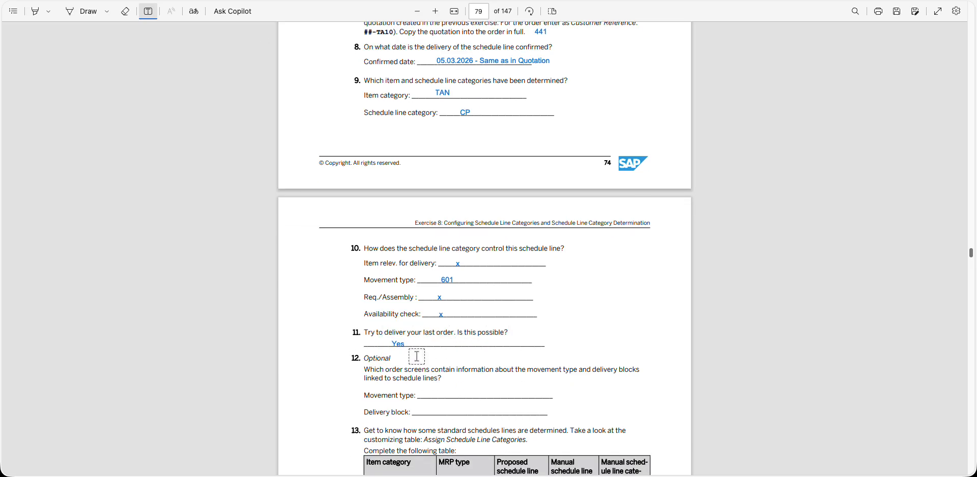
pyautogui.scroll(-3, 415, 355)
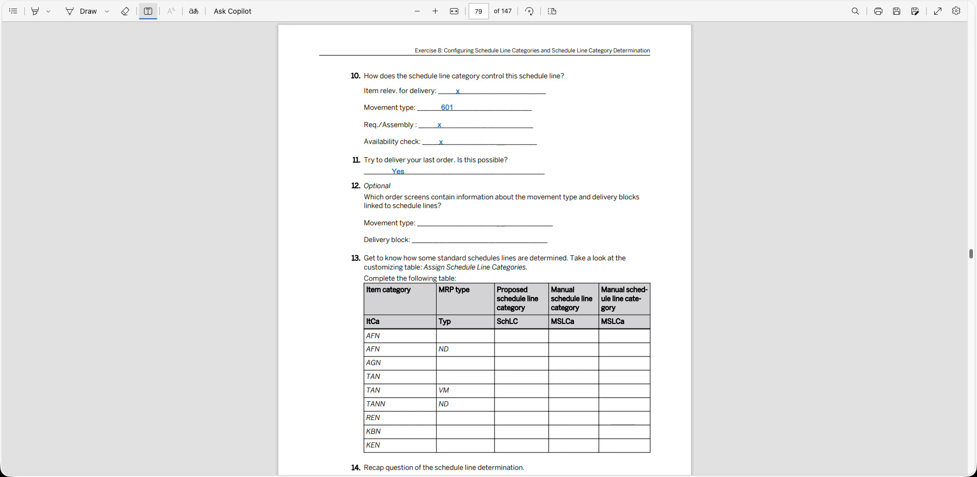
# Step: Return to the outbound delivery in SAP and look through its data views for the movement type
pyautogui.hotkey('alt', 'Tab')
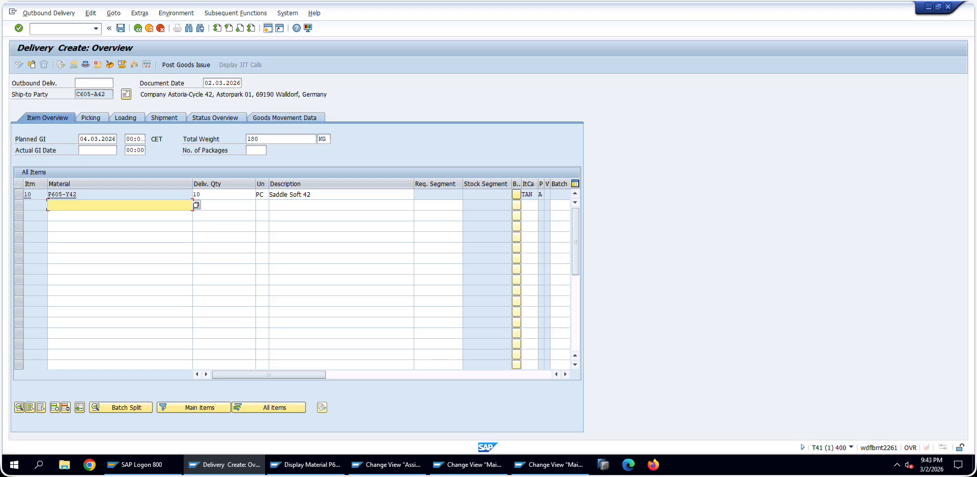
pyautogui.click(127, 120)
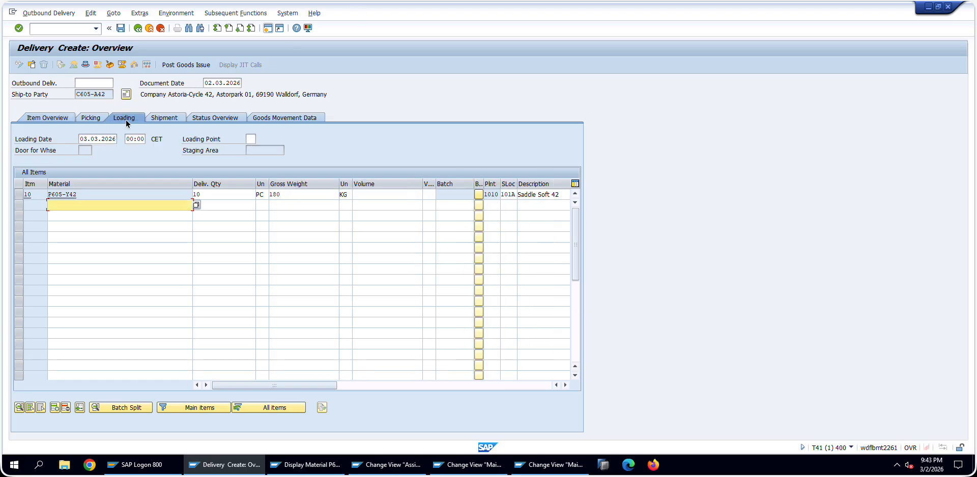
pyautogui.click(96, 120)
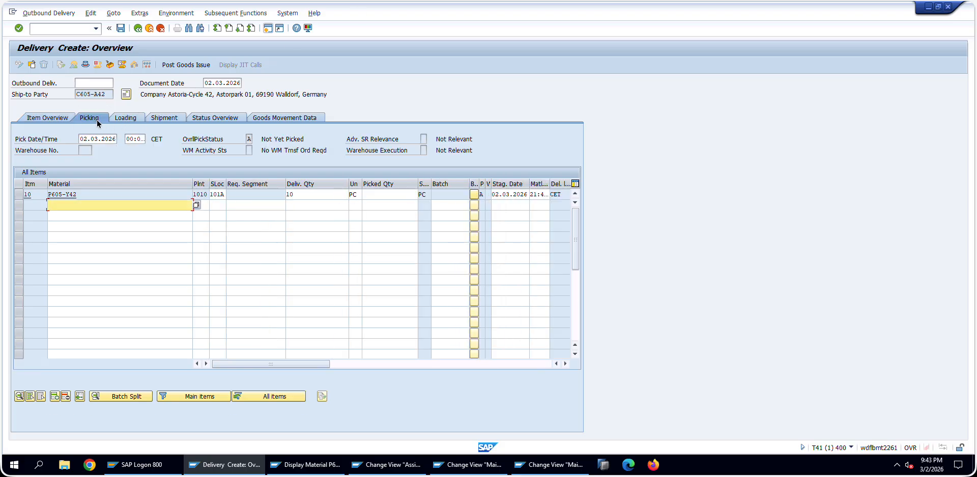
pyautogui.click(49, 122)
pyautogui.click(162, 118)
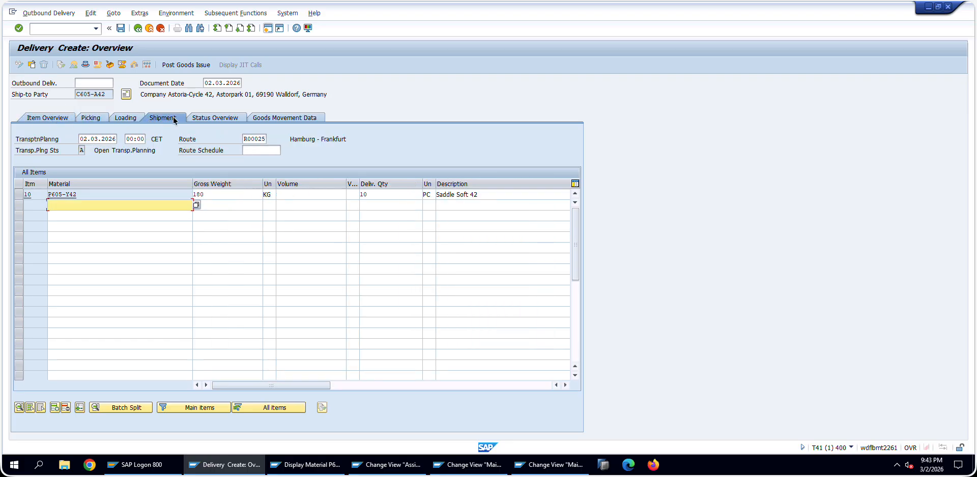
pyautogui.click(130, 117)
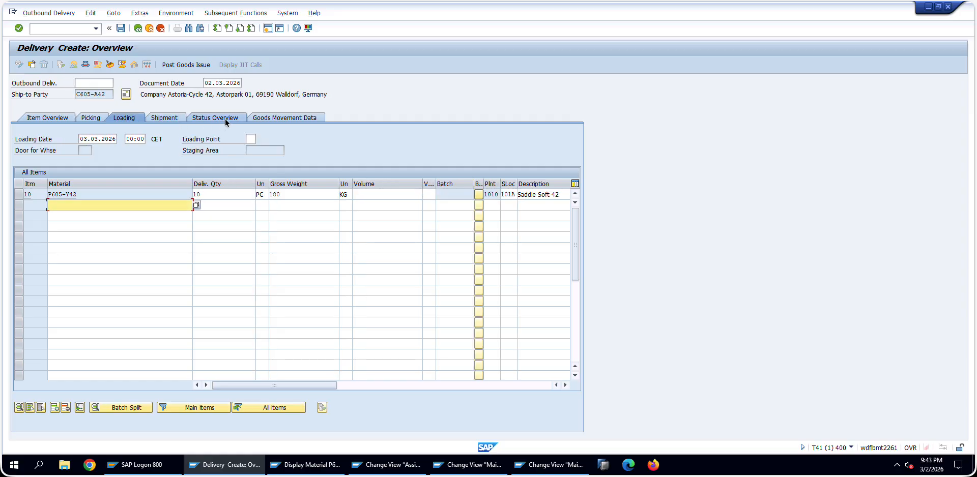
pyautogui.click(228, 117)
pyautogui.click(271, 118)
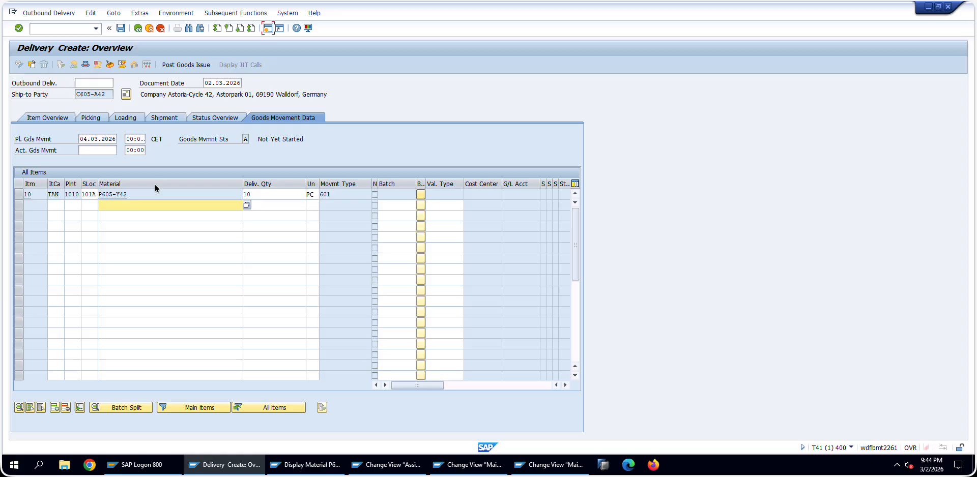
pyautogui.doubleClick(326, 196)
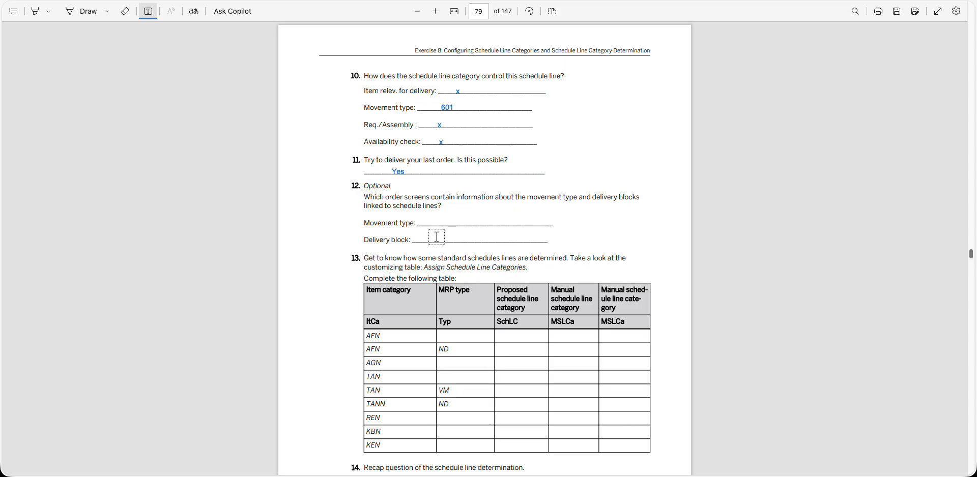
# Step: Answer the movement type line of question 12 in the PDF with "Good Movement Data - From Outbound Delivery"
pyautogui.click(436, 237)
pyautogui.click(434, 217)
pyautogui.click(441, 220)
pyautogui.write('Good ')
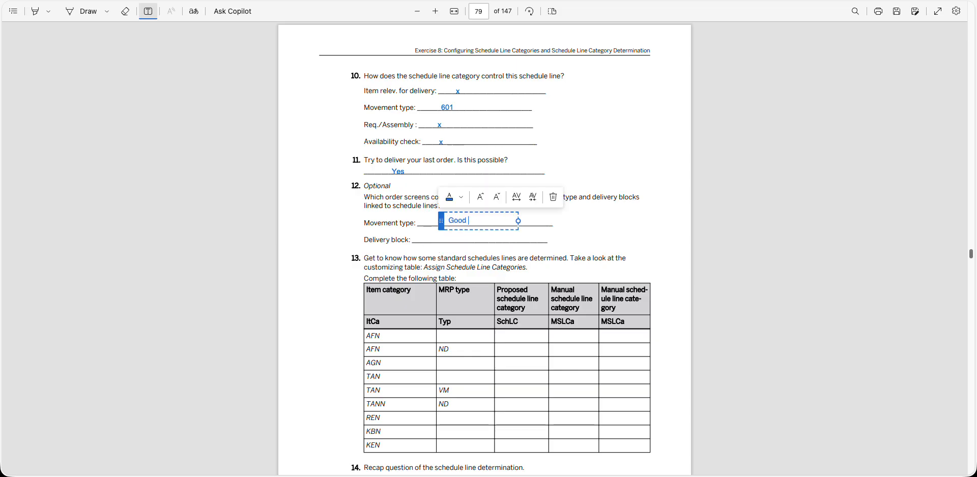
pyautogui.write('Movement Data -')
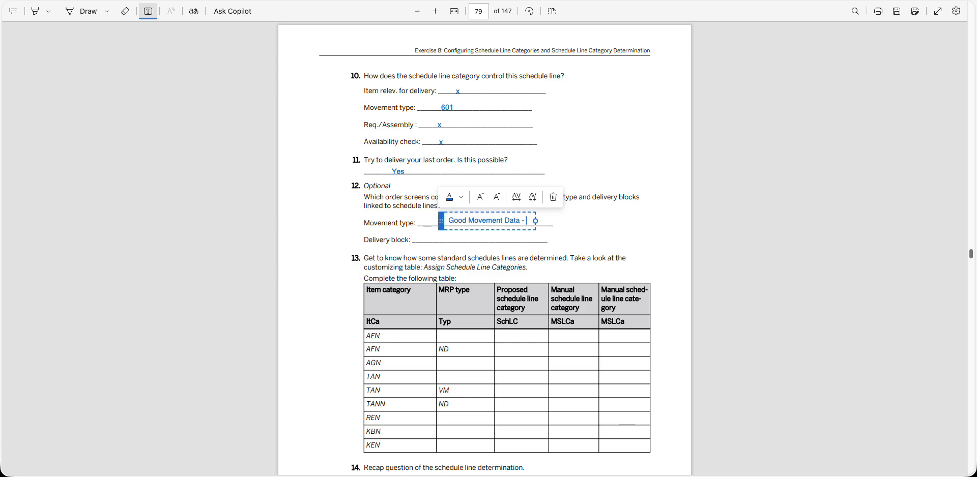
pyautogui.write(' From Outbound De')
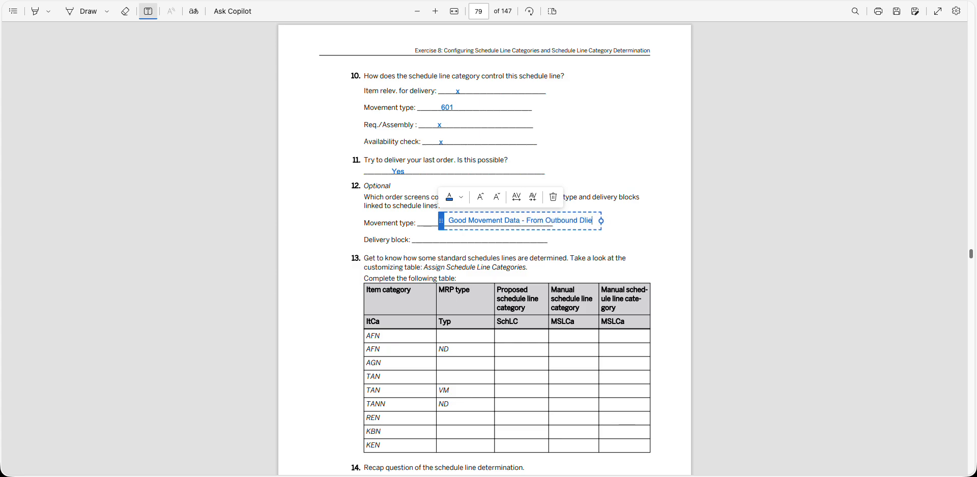
pyautogui.write('liv')
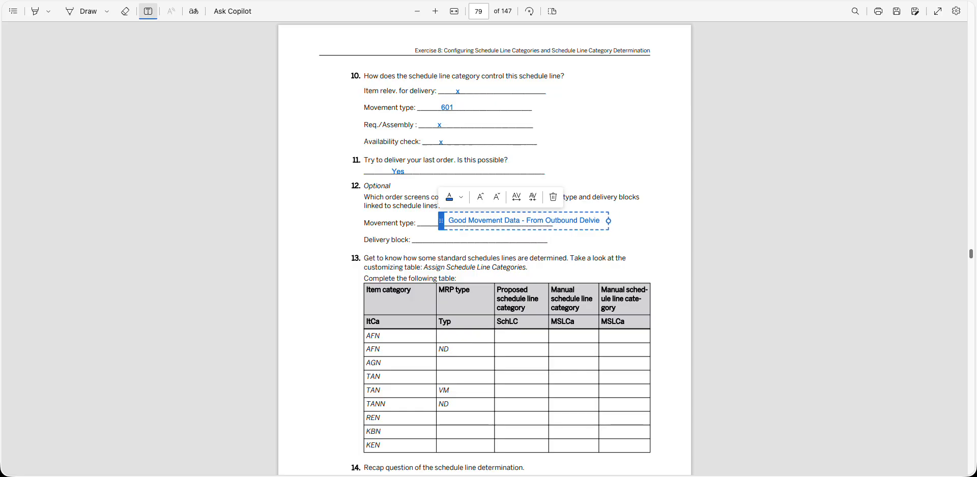
pyautogui.write('ery')
pyautogui.click(309, 167)
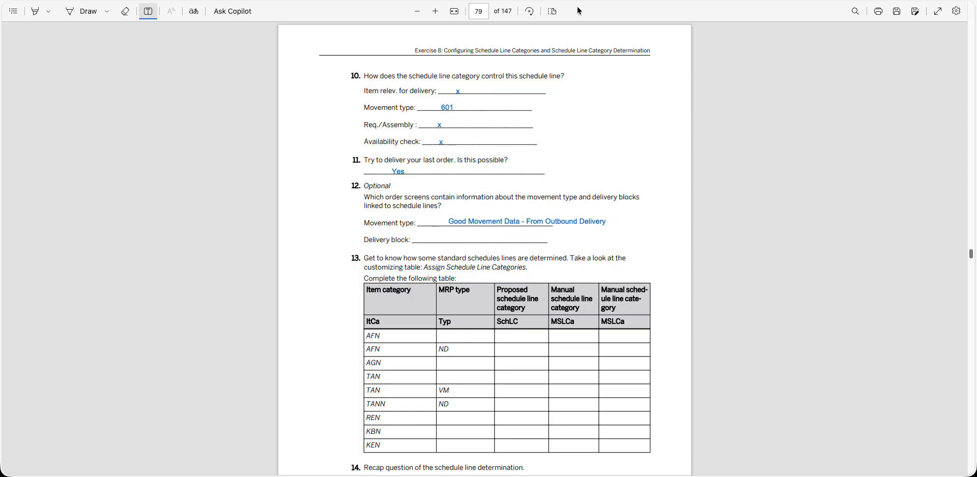
# Step: Delete the text entered on the movement type line of question 12
pyautogui.click(452, 220)
pyautogui.hotkey('ctrl', 'a')
pyautogui.press('BackSpace')
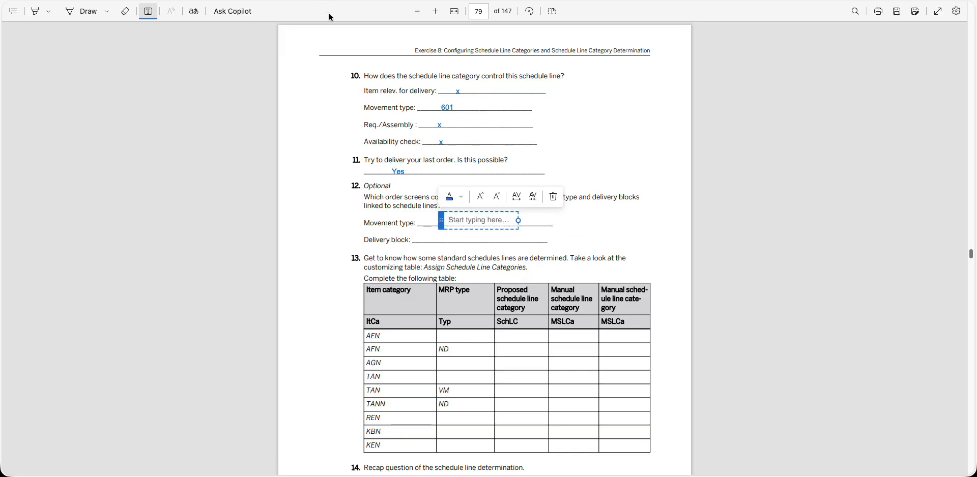
pyautogui.click(381, 201)
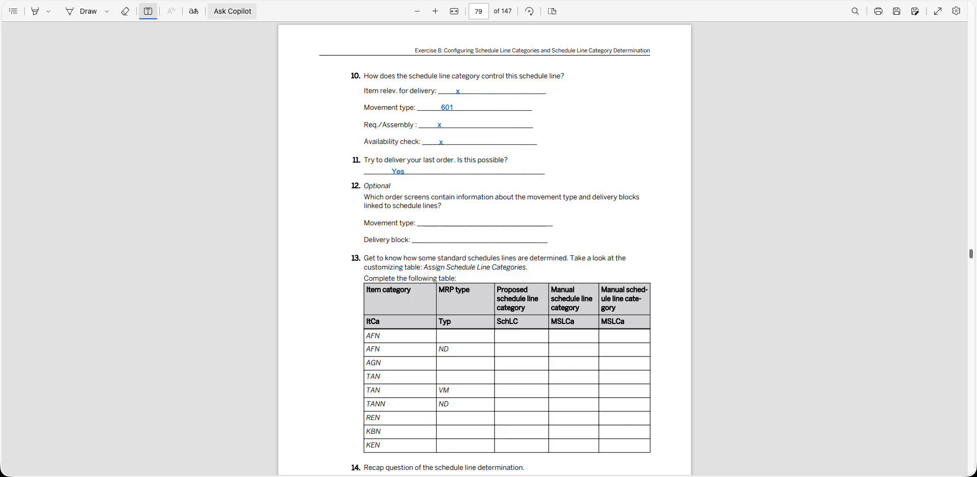
# Step: Leave the outbound delivery in SAP without saving and reopen the standard order for change
pyautogui.hotkey('alt', 'Tab')
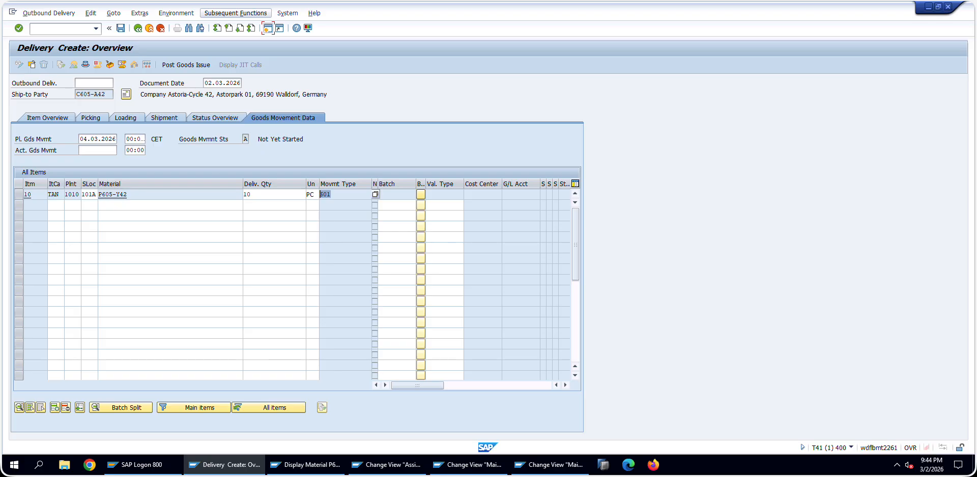
pyautogui.click(137, 29)
pyautogui.click(186, 188)
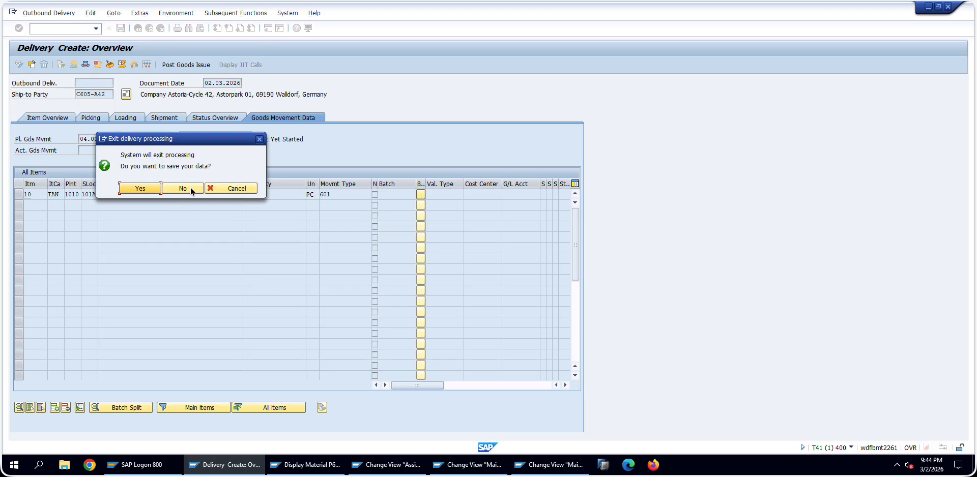
pyautogui.click(149, 28)
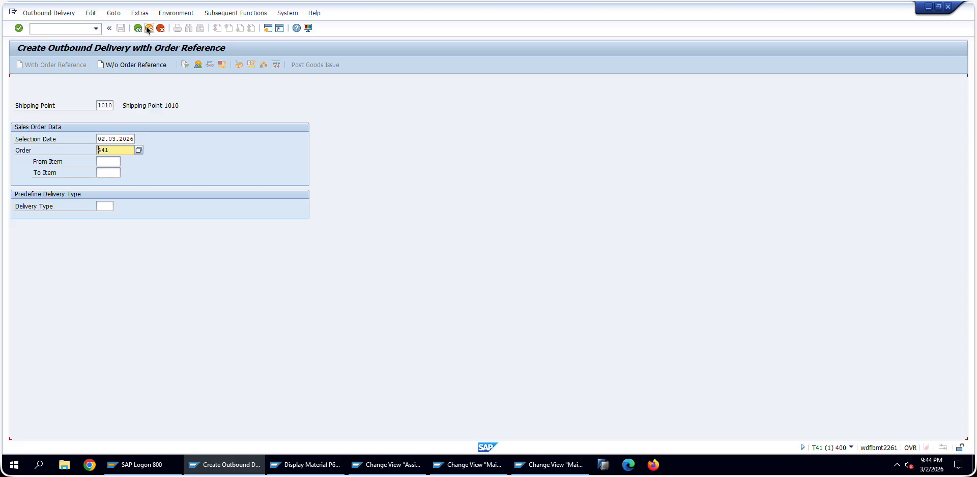
pyautogui.write('va')
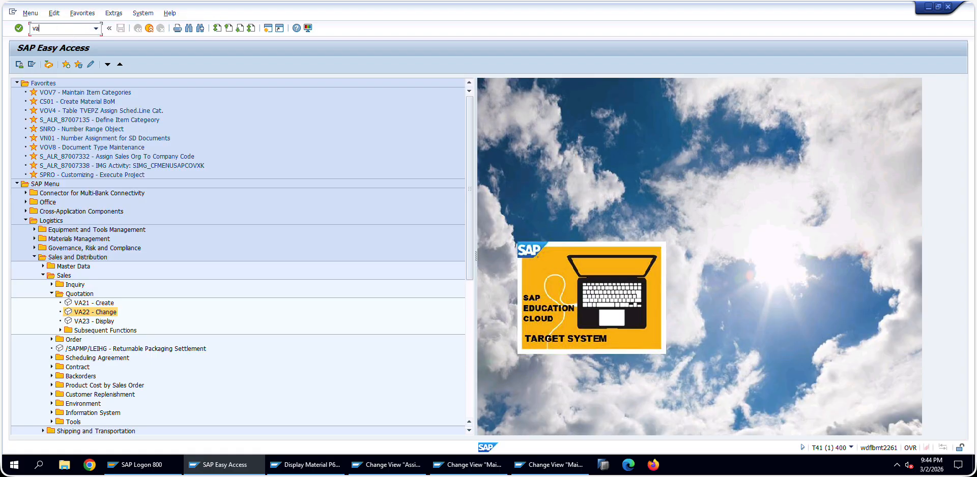
pyautogui.write('22')
pyautogui.press('Return')
pyautogui.press('Return')
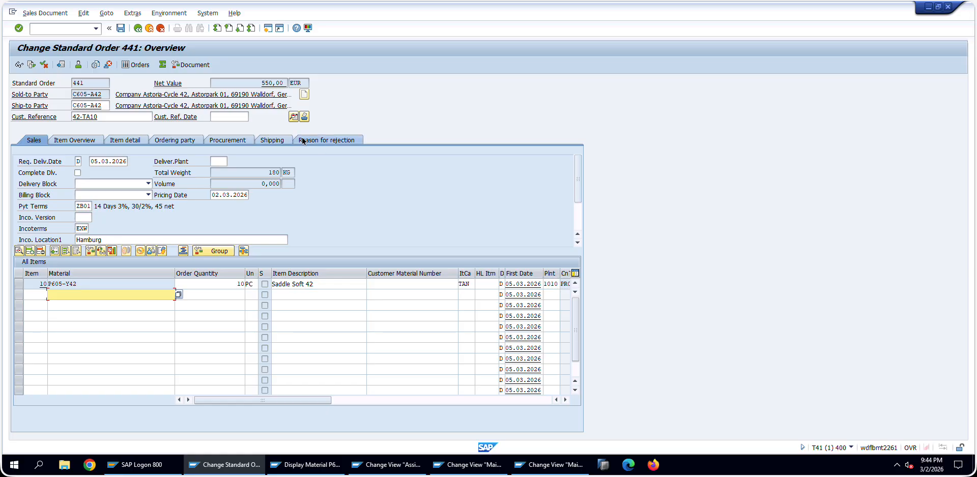
# Step: Look through the standard order's item and header data, including accounting, account assignment and order data, and return to the overview
pyautogui.doubleClick(112, 284)
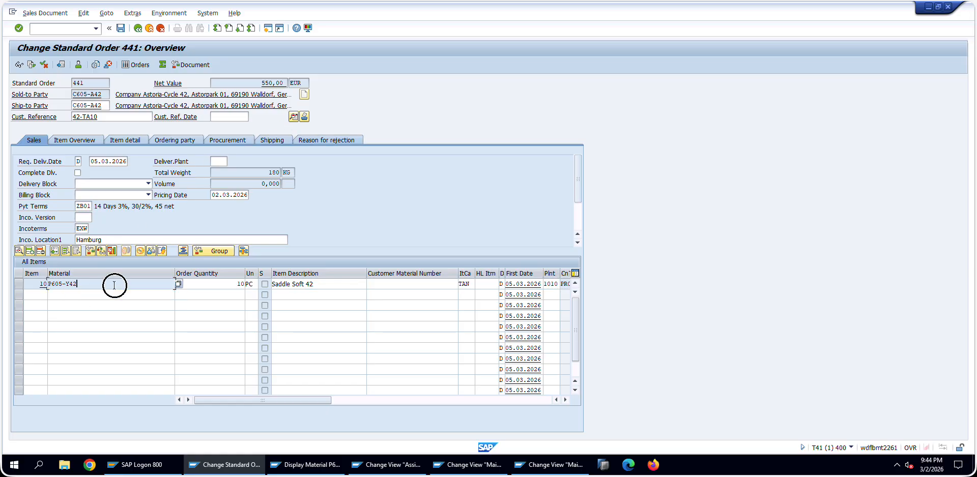
pyautogui.click(137, 28)
pyautogui.click(293, 118)
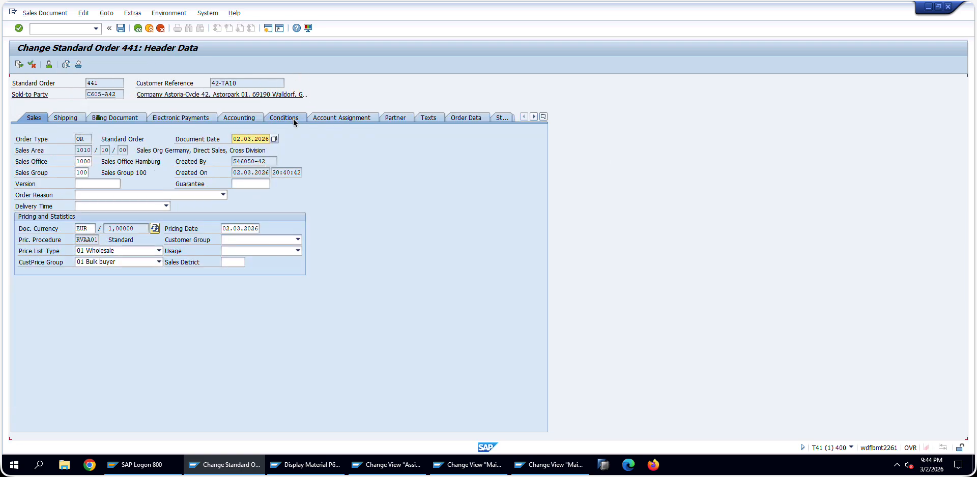
pyautogui.click(178, 118)
pyautogui.click(237, 118)
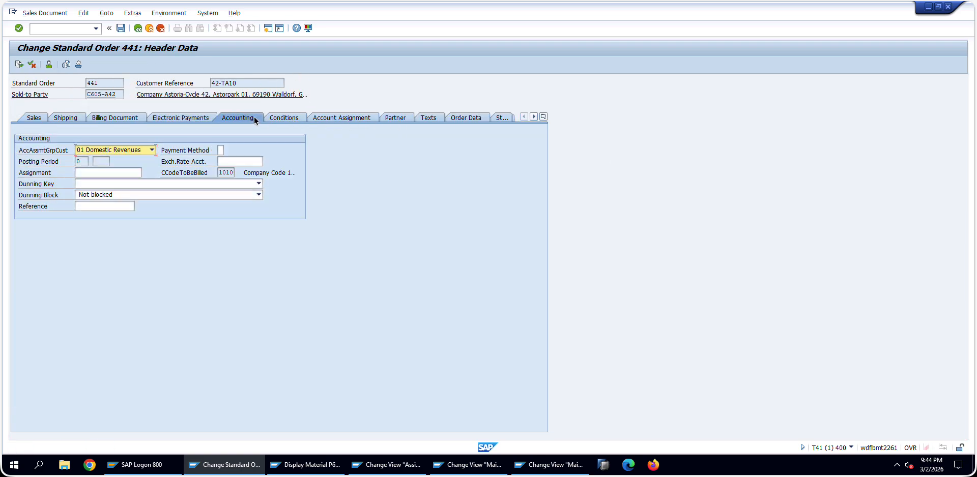
pyautogui.click(273, 121)
pyautogui.click(374, 121)
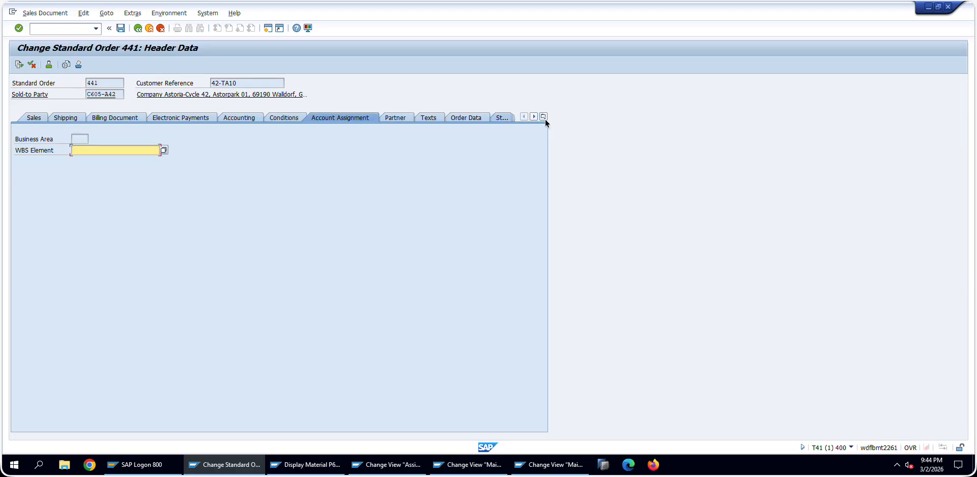
pyautogui.click(547, 118)
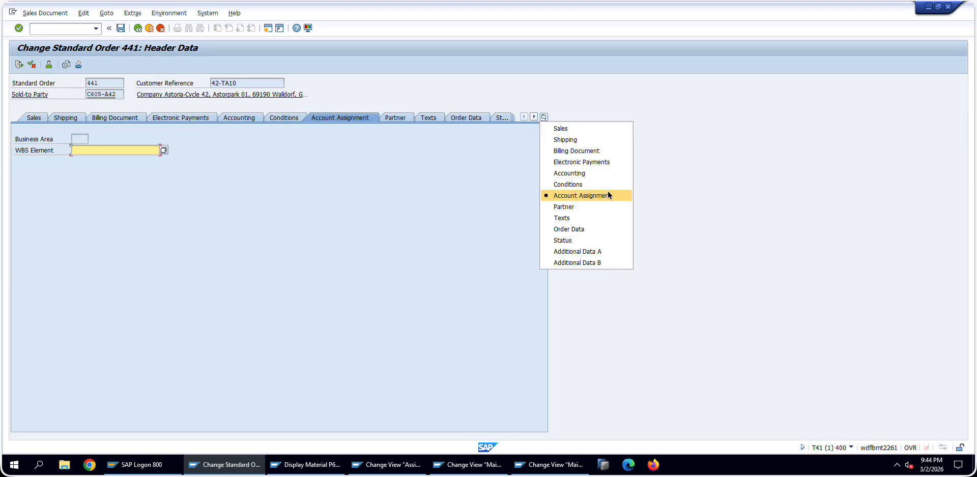
pyautogui.click(610, 230)
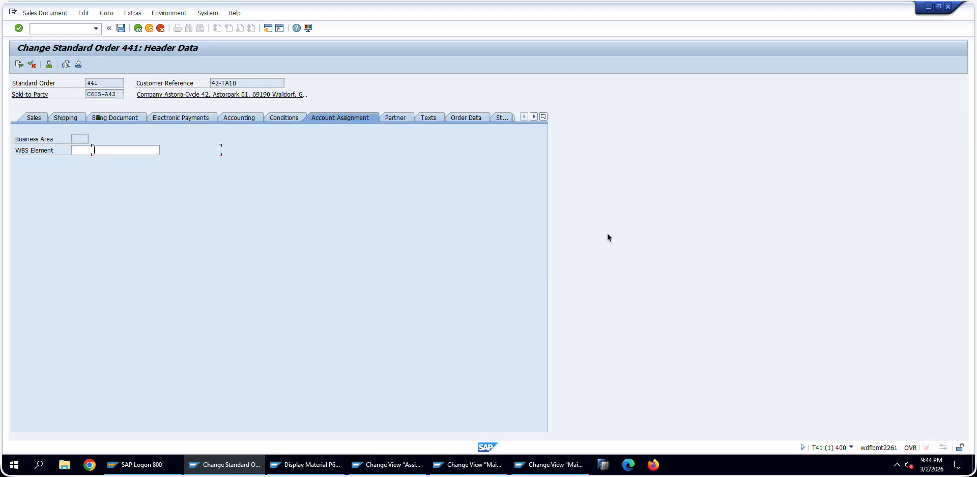
pyautogui.moveTo(128, 151); pyautogui.dragTo(4, 150)
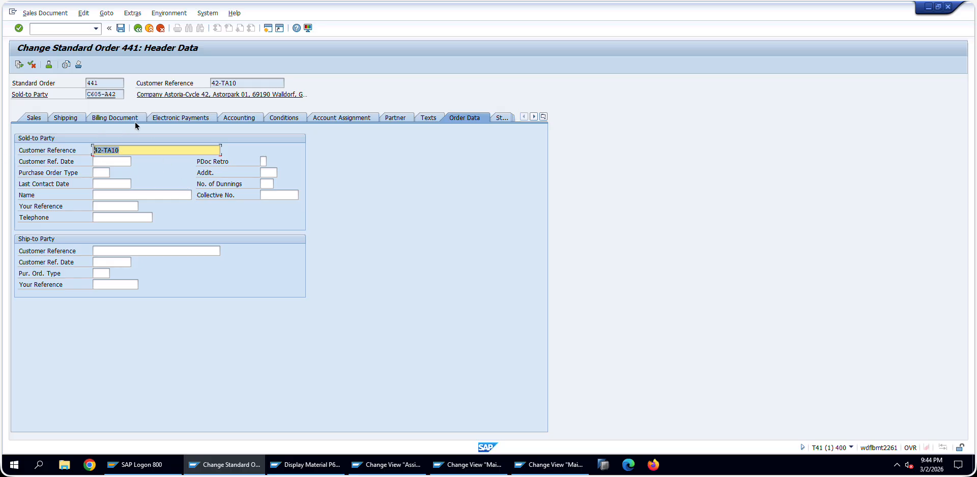
pyautogui.click(137, 29)
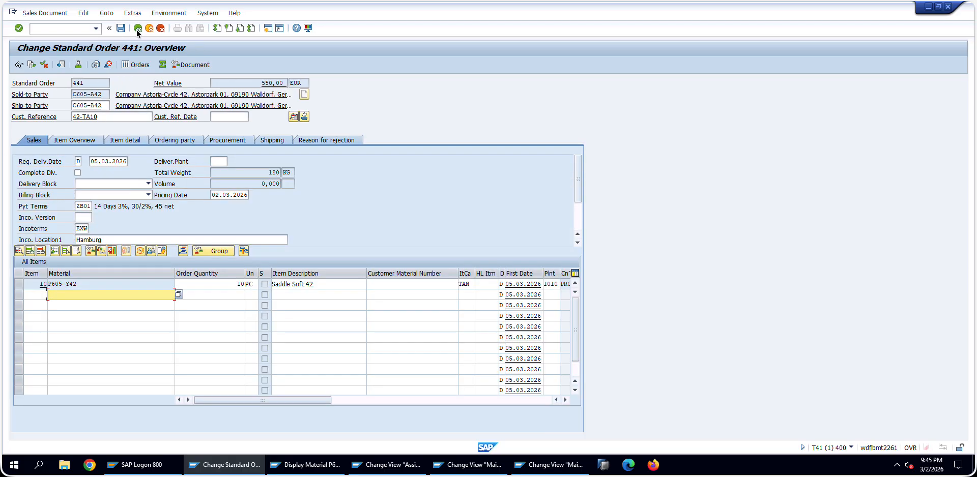
# Step: Open the schedule line of item 10 in the standard order and examine its procurement data for the movement type
pyautogui.doubleClick(118, 284)
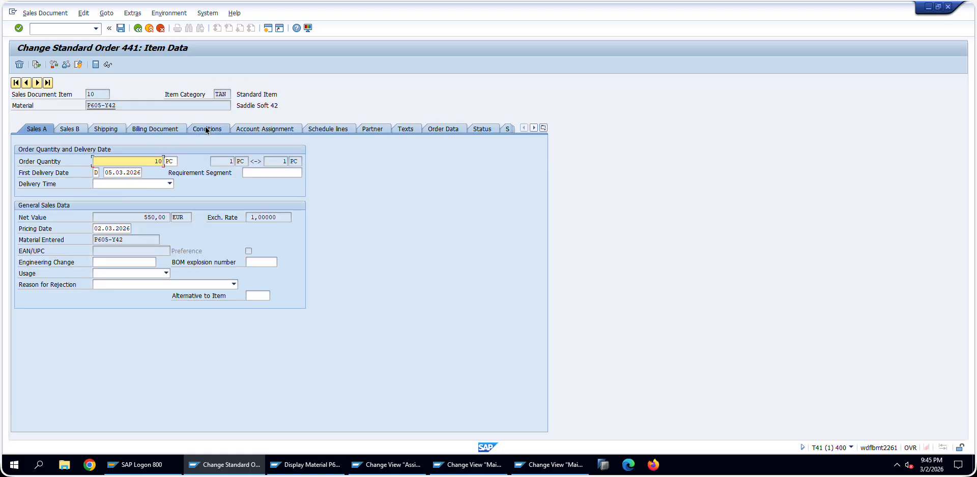
pyautogui.click(328, 129)
pyautogui.doubleClick(91, 216)
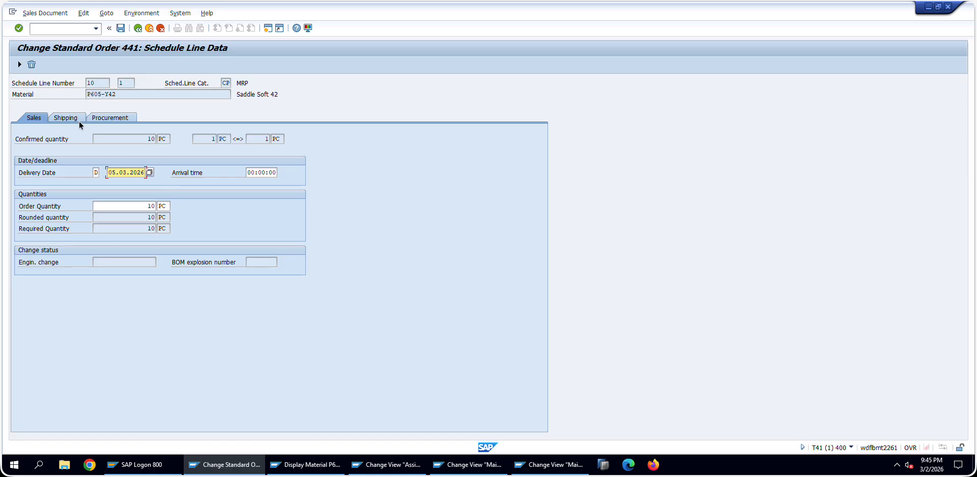
pyautogui.click(104, 118)
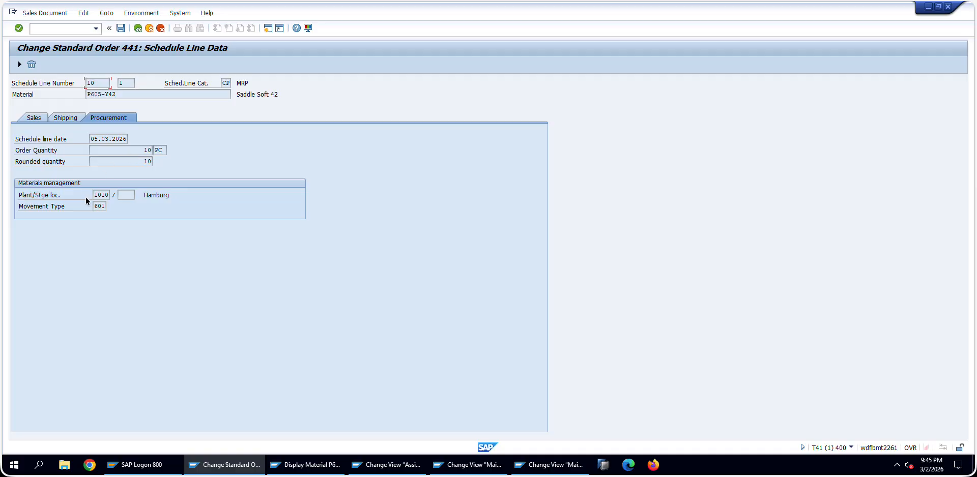
pyautogui.moveTo(96, 197); pyautogui.dragTo(111, 210)
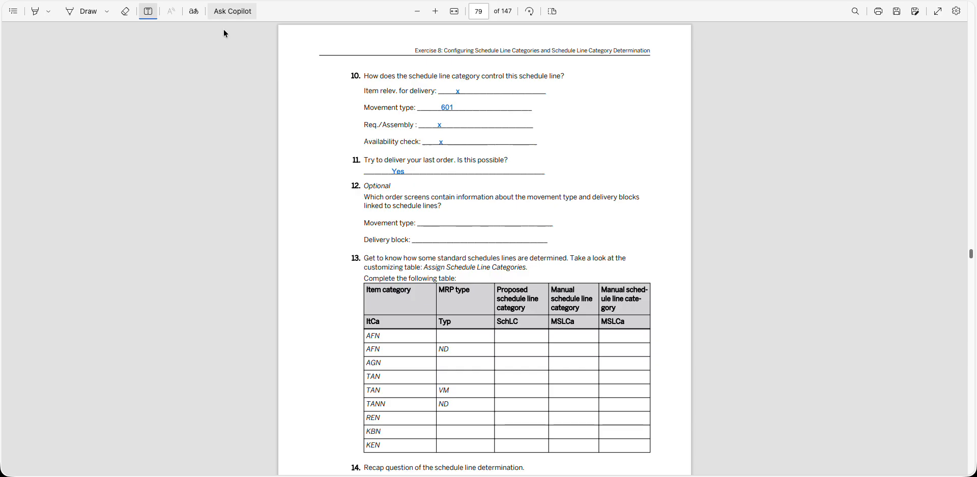
# Step: Answer the movement type line of question 12 in the PDF with "Procurement => material management"
pyautogui.click(421, 221)
pyautogui.write('Procuremen')
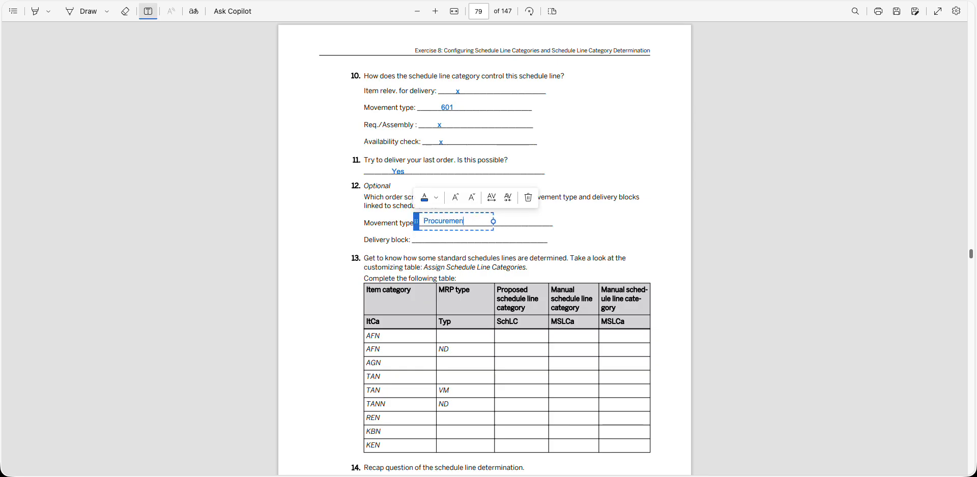
pyautogui.write('t => materia')
pyautogui.write('l management')
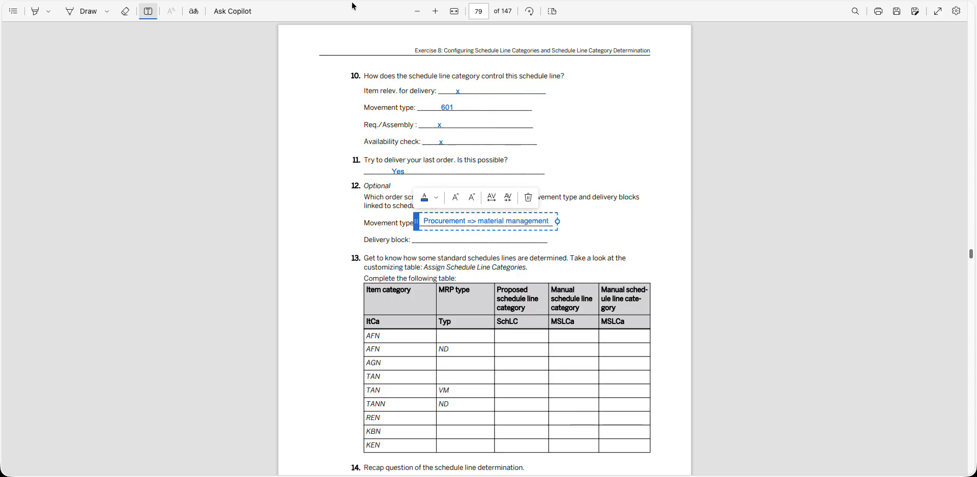
# Step: Switch to SAP and examine the schedule line's sales and shipping data, including the available delivery block options
pyautogui.hotkey('alt', 'Tab')
pyautogui.hotkey('alt', 'Tab')
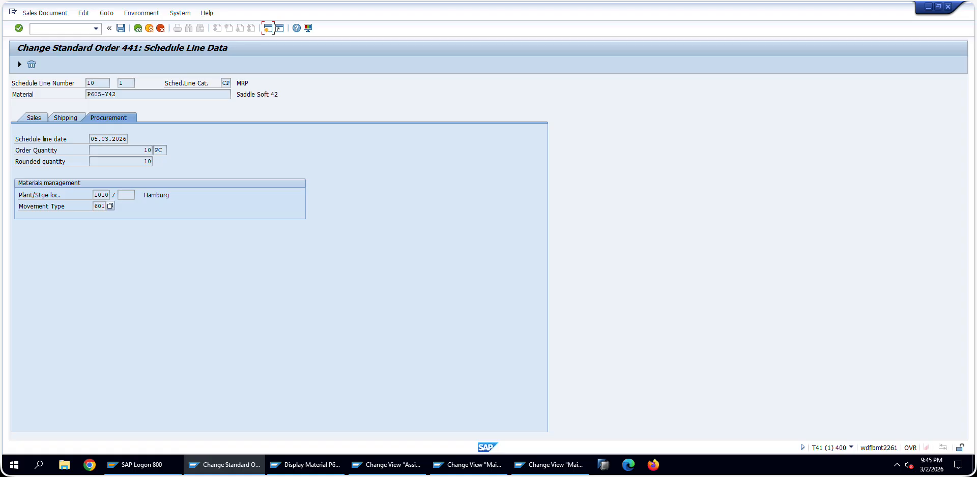
pyautogui.click(32, 120)
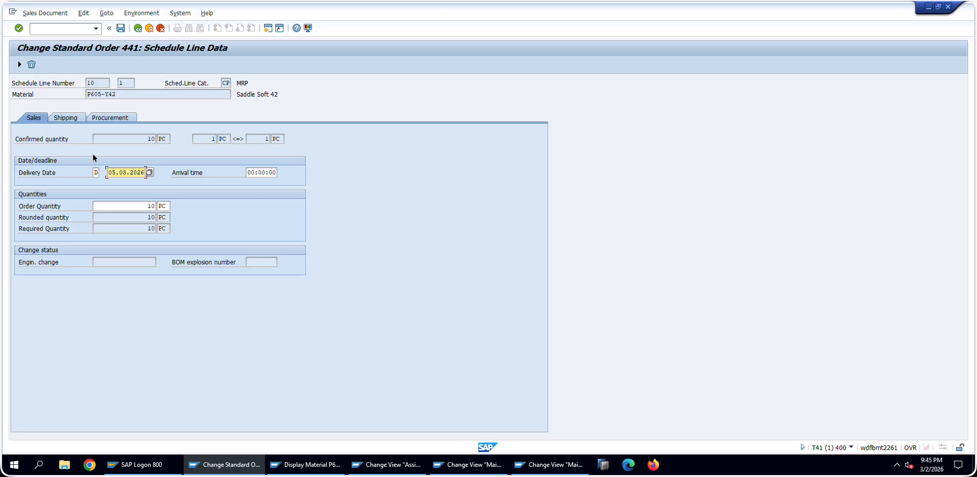
pyautogui.click(147, 206)
pyautogui.click(148, 218)
pyautogui.hotkey('shift', 'End')
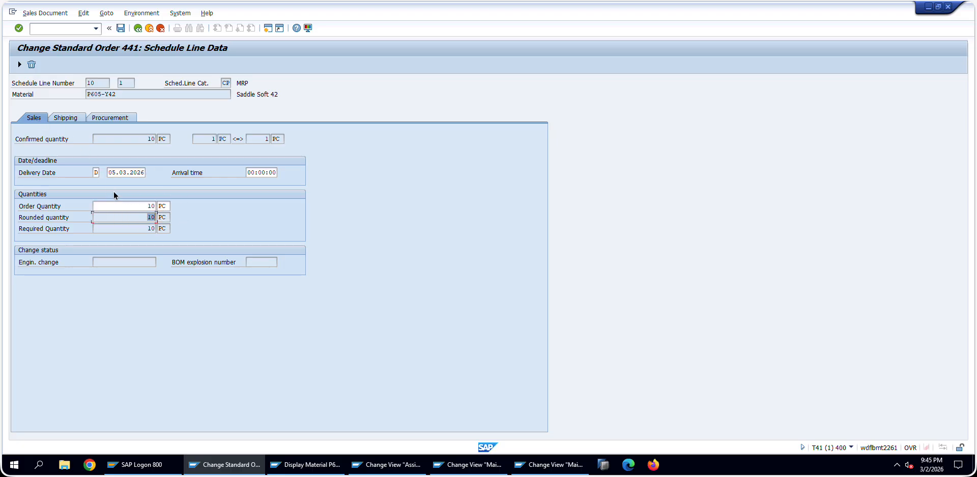
pyautogui.click(96, 119)
pyautogui.click(75, 120)
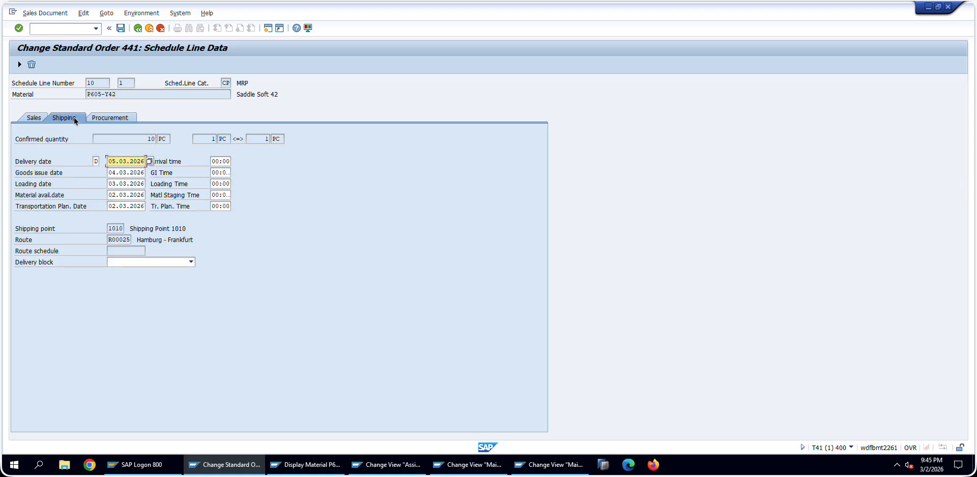
pyautogui.click(130, 261)
pyautogui.click(131, 262)
pyautogui.click(136, 261)
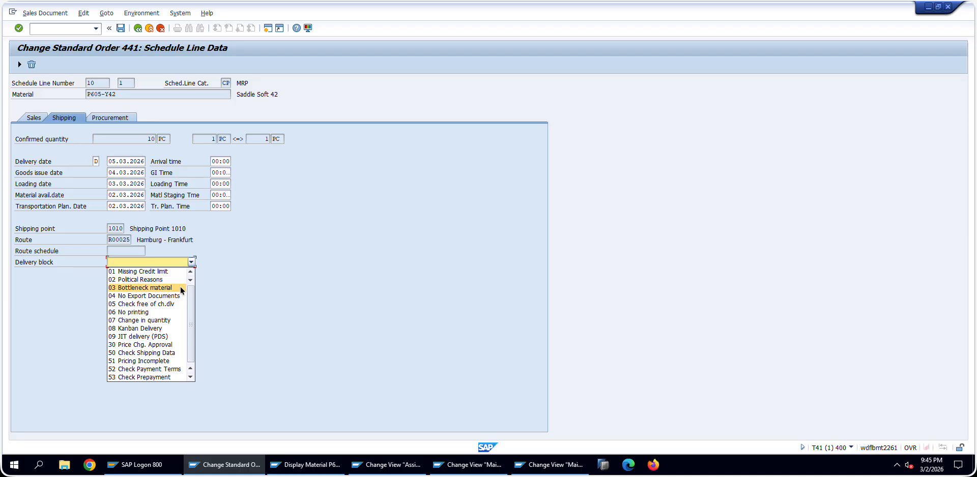
pyautogui.scroll(-1, 180, 290)
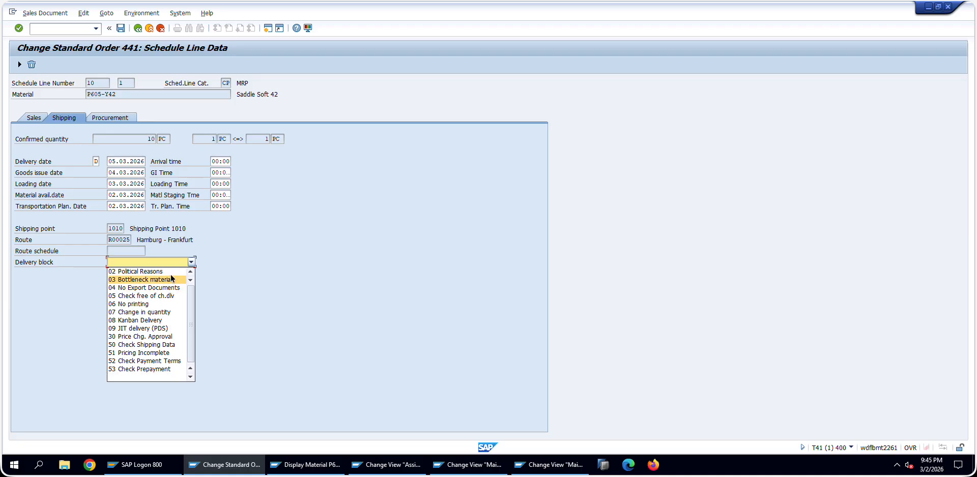
pyautogui.click(57, 320)
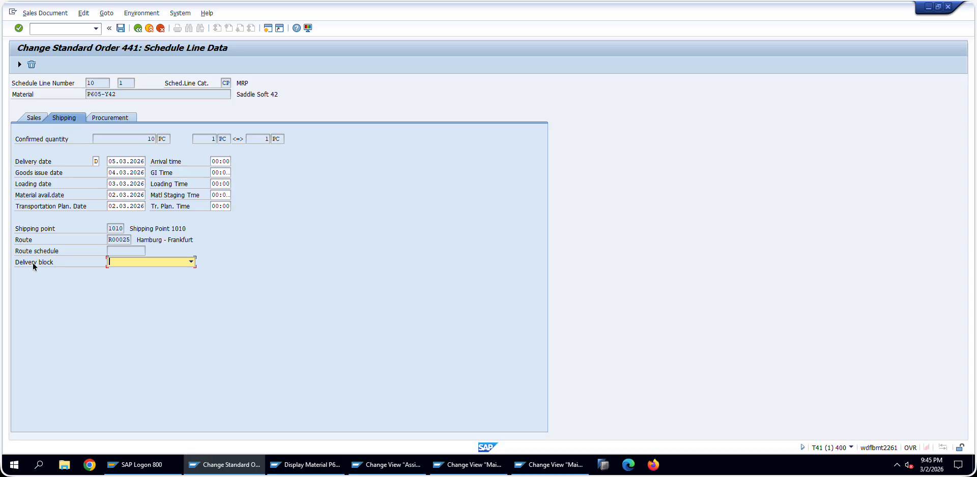
# Step: Look up the technical information of the schedule line's delivery block field, copy its table name, and close the information
pyautogui.rightClick(53, 266)
pyautogui.click(66, 270)
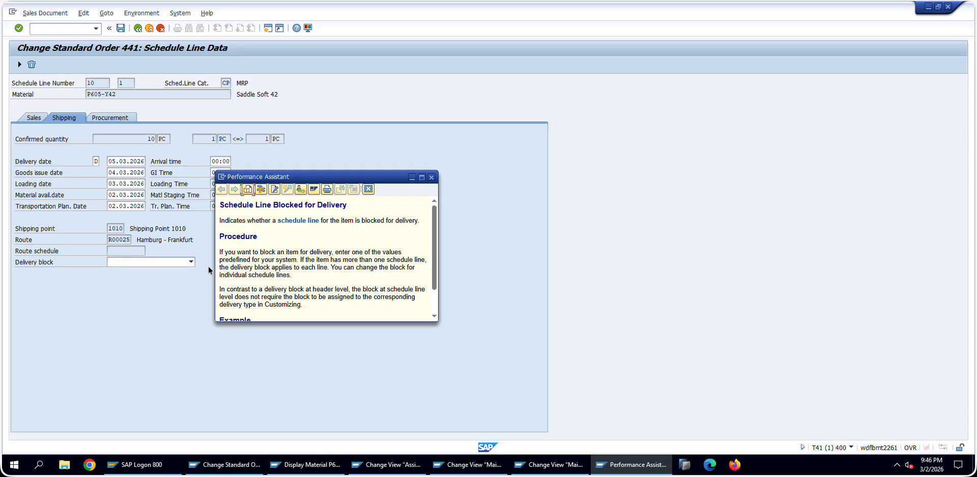
pyautogui.click(273, 191)
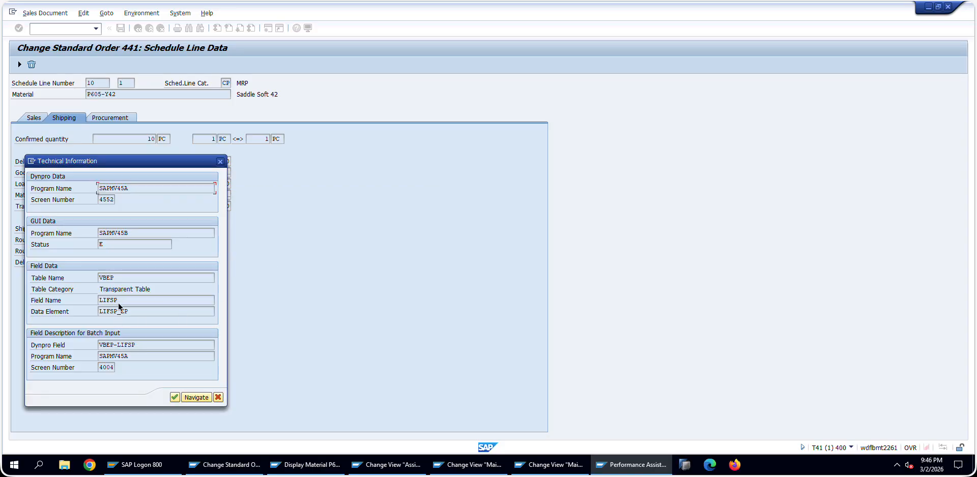
pyautogui.moveTo(116, 278); pyautogui.dragTo(79, 279)
pyautogui.hotkey('ctrl', 'c')
pyautogui.press('Escape')
# Step: Switch to the PDF and answer the delivery block line of question 12 with "Shipping Data"
pyautogui.hotkey('alt', 'Tab')
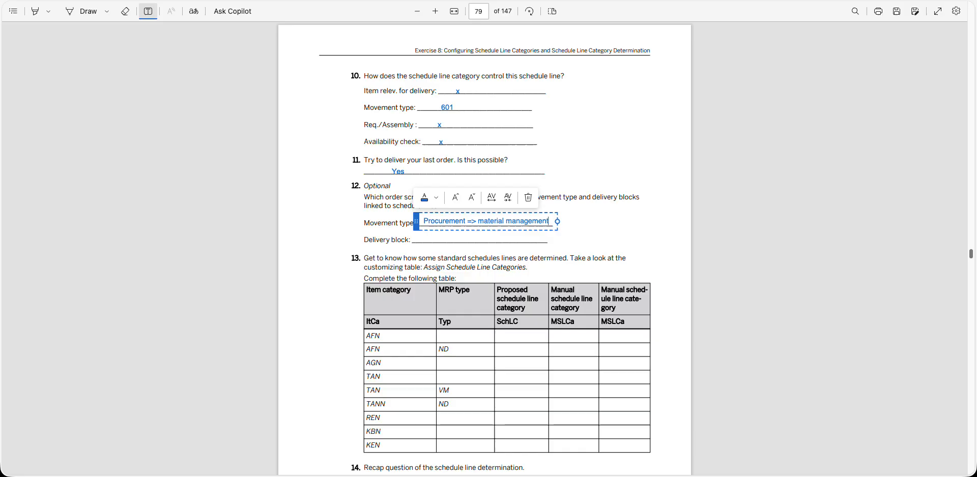
pyautogui.click(425, 237)
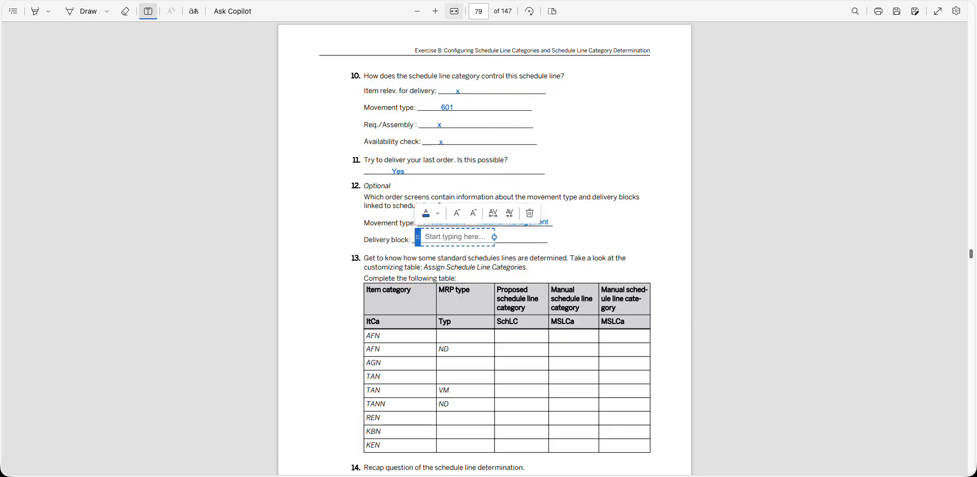
pyautogui.hotkey('alt', 'Tab')
pyautogui.hotkey('alt', 'Tab')
pyautogui.write('Shipping Data')
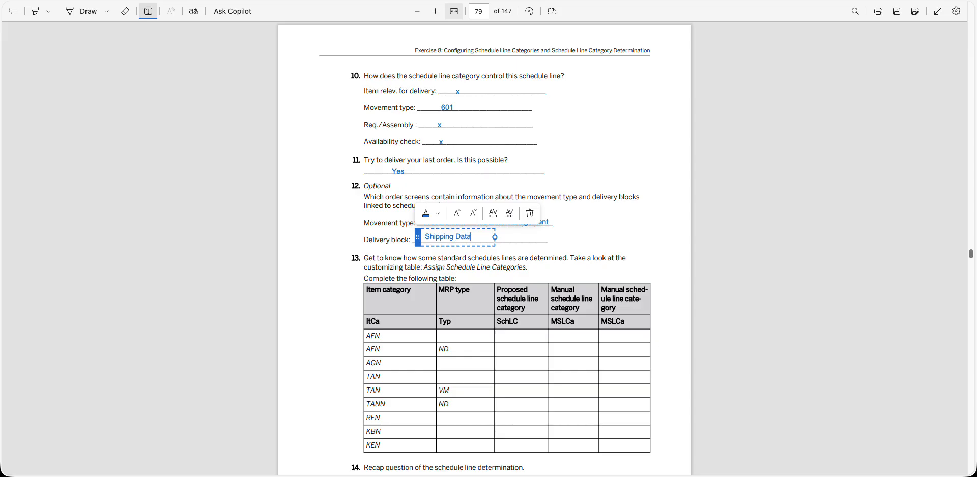
pyautogui.press('Escape')
# Step: Leave text entry in the PDF at question 13 and arrange the PDF and SAP windows at half the screen width
pyautogui.scroll(-4, 417, 250)
pyautogui.scroll(2, 340, 209)
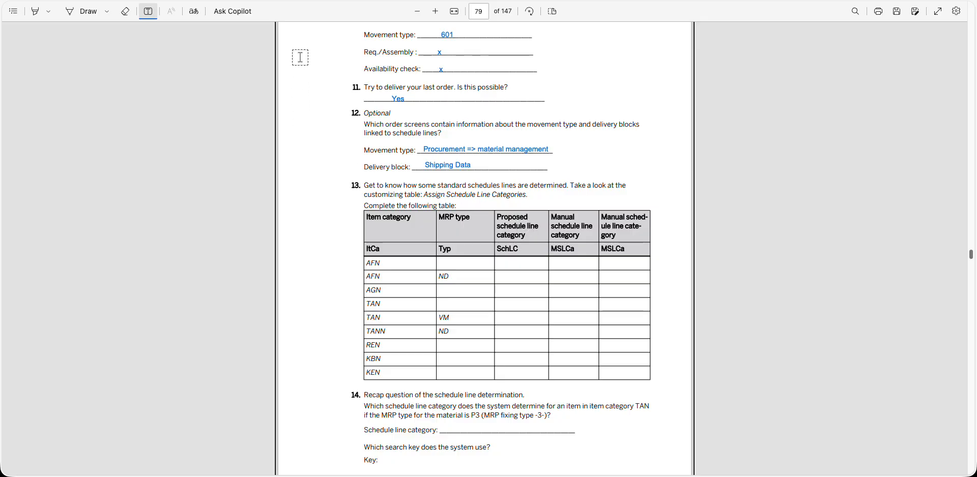
pyautogui.press('Escape')
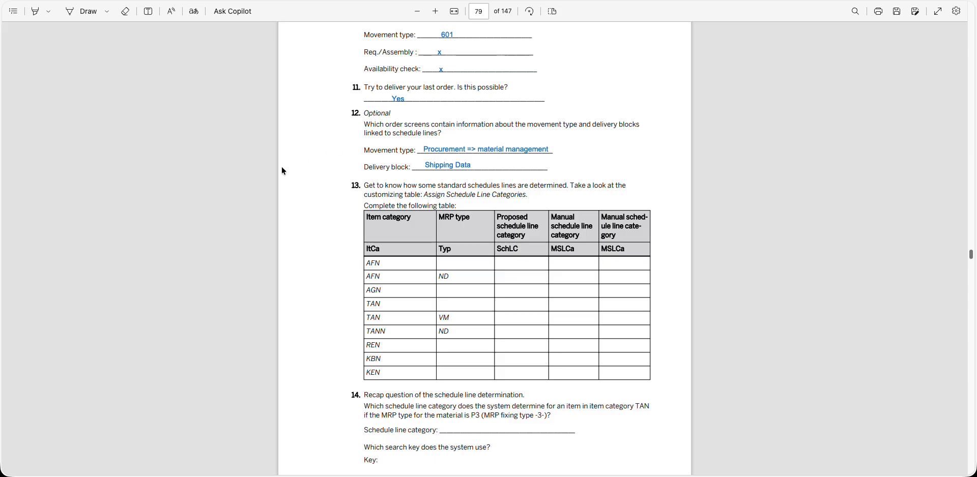
pyautogui.moveTo(138, 1); pyautogui.dragTo(191, 39)
pyautogui.hotkey('ctrl', 'alt', 'Left')
pyautogui.click(314, 47)
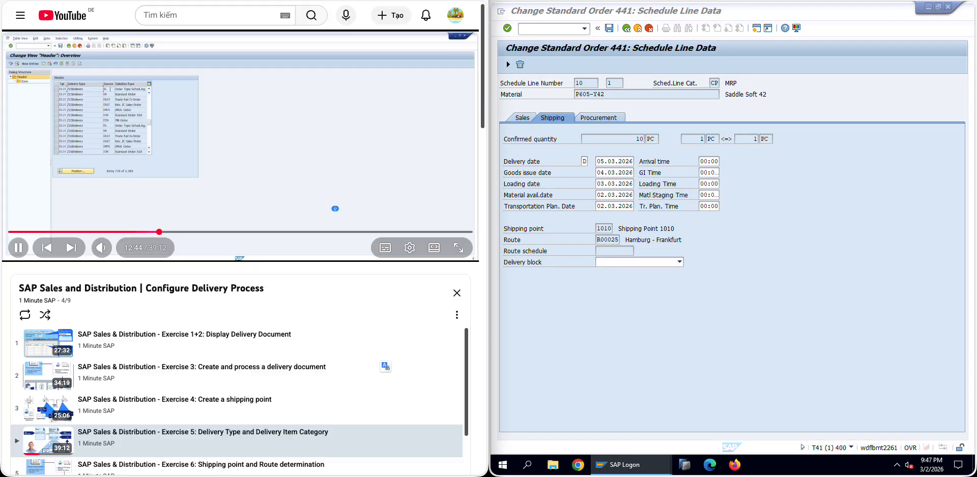
pyautogui.press('space')
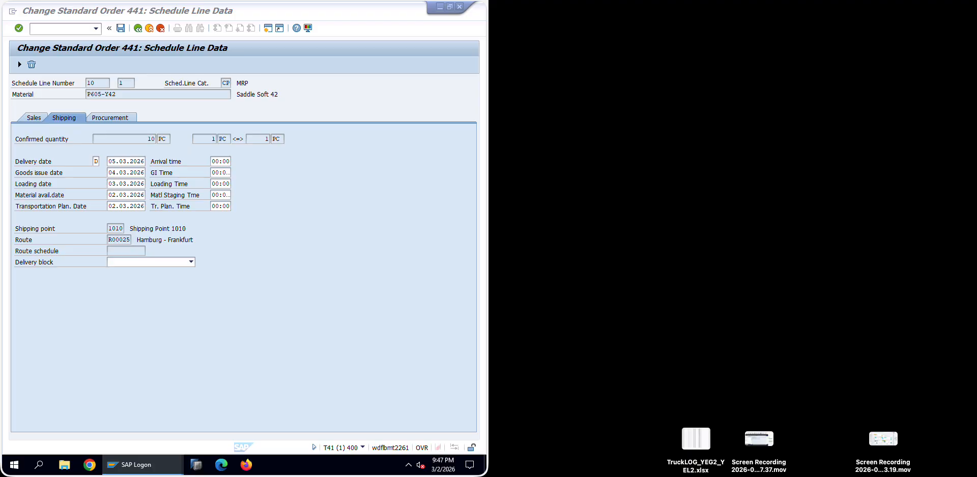
pyautogui.hotkey('ctrl', 'Tab')
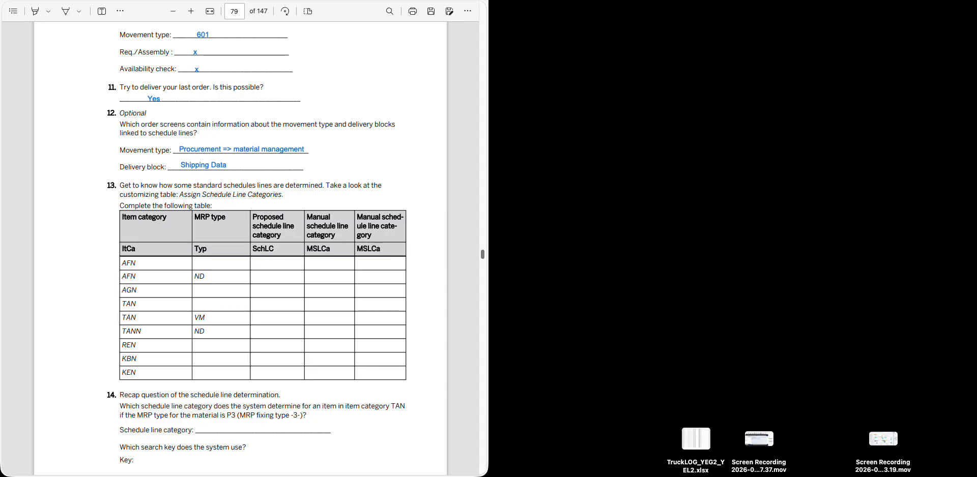
pyautogui.hotkey('alt', 'Tab')
pyautogui.moveTo(153, 1); pyautogui.dragTo(141, 1)
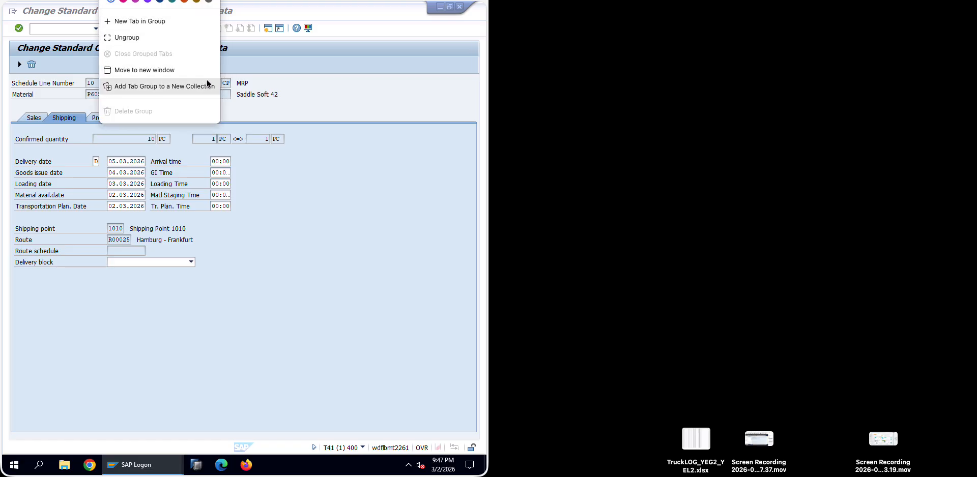
pyautogui.click(342, 108)
pyautogui.hotkey('ctrl', 'Tab')
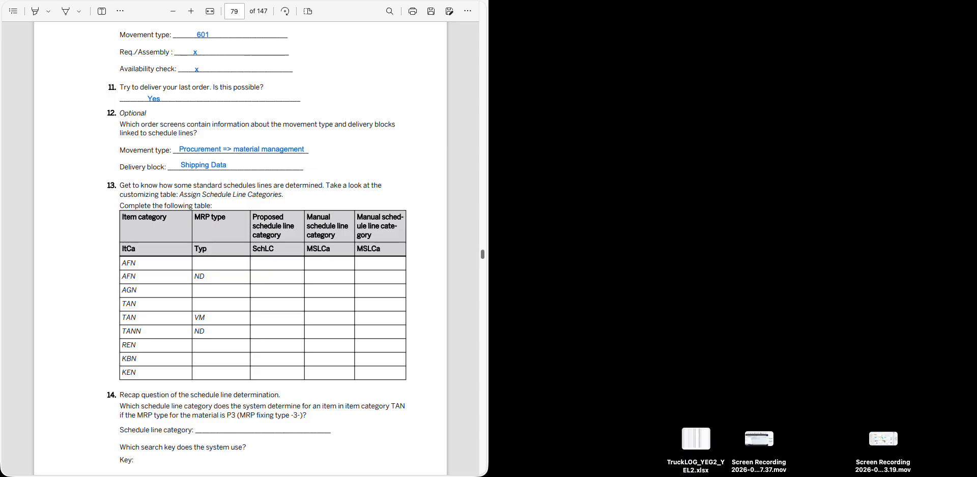
# Step: Split the browser view and show the remote SAP session tab beside the exercise PDF
pyautogui.click(438, 0)
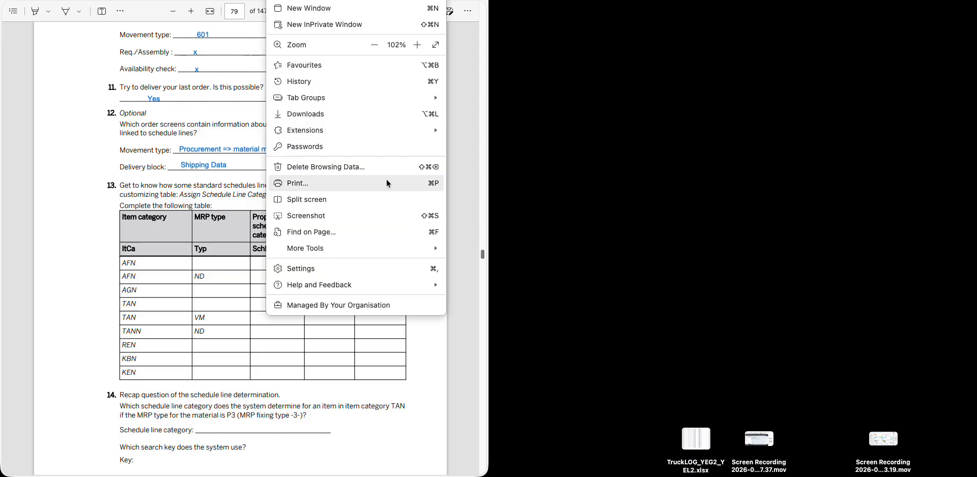
pyautogui.click(380, 199)
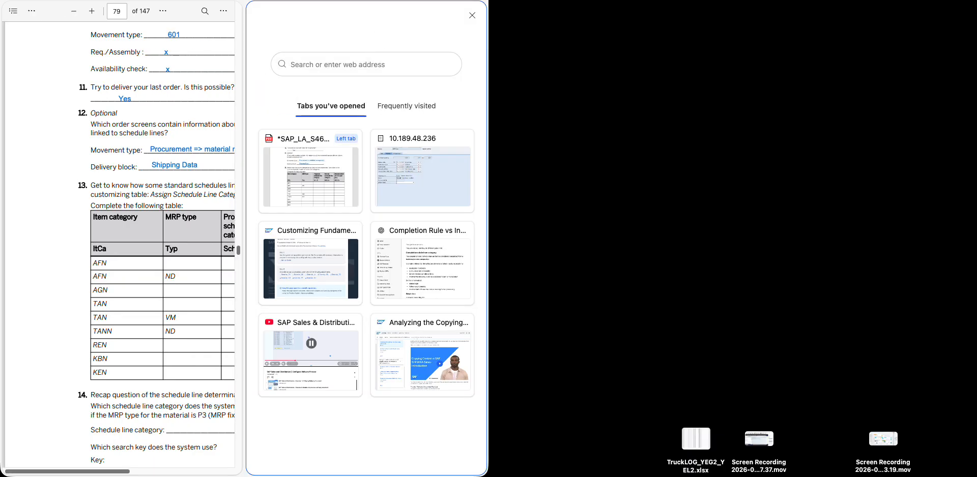
pyautogui.doubleClick(448, 0)
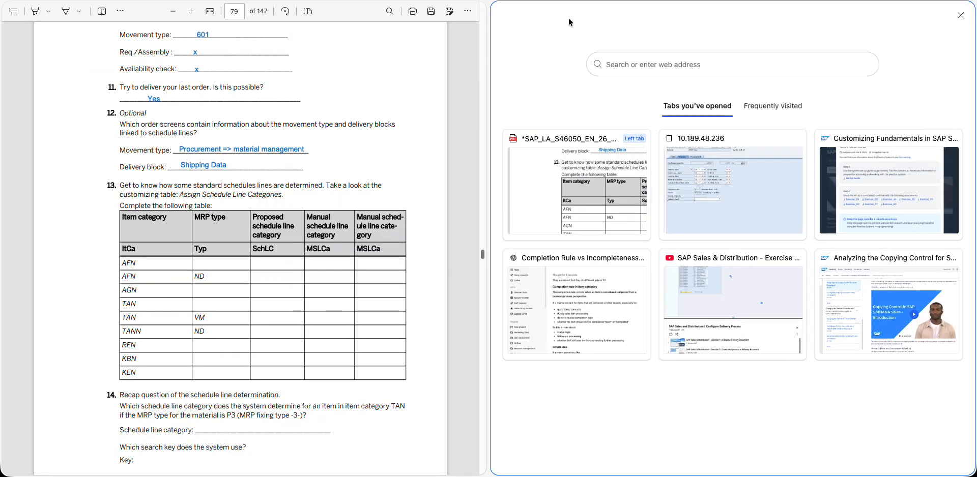
pyautogui.click(744, 195)
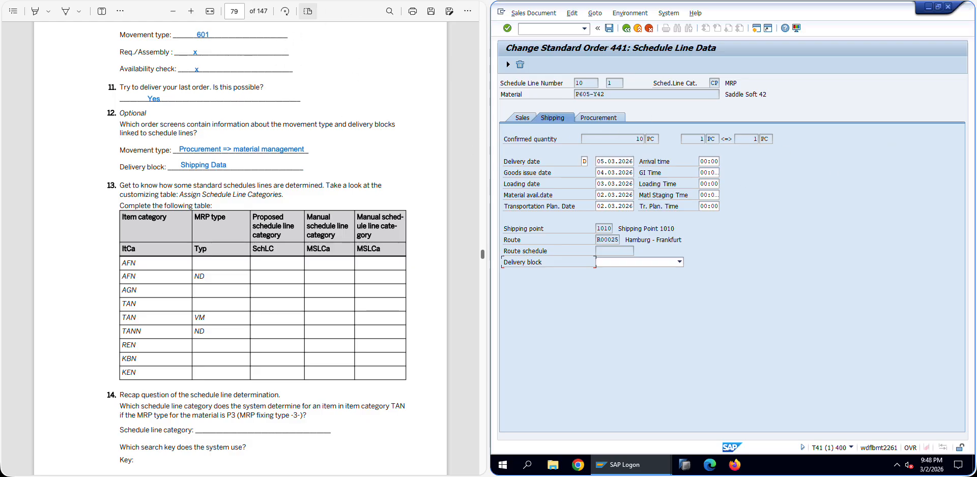
pyautogui.click(926, 0)
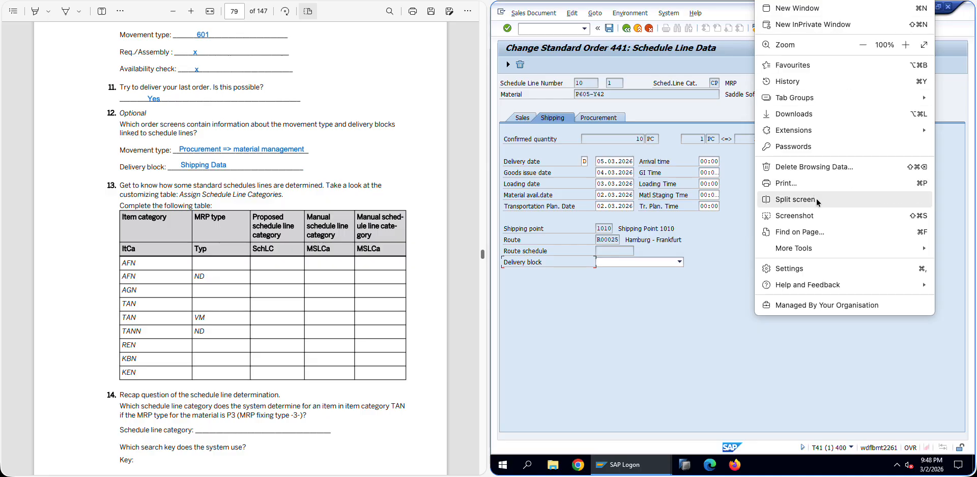
pyautogui.click(636, 317)
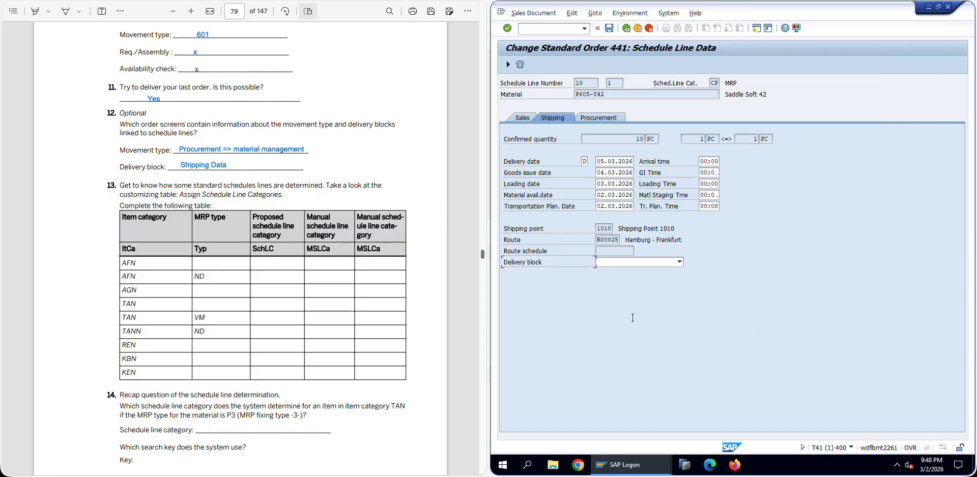
pyautogui.click(926, 0)
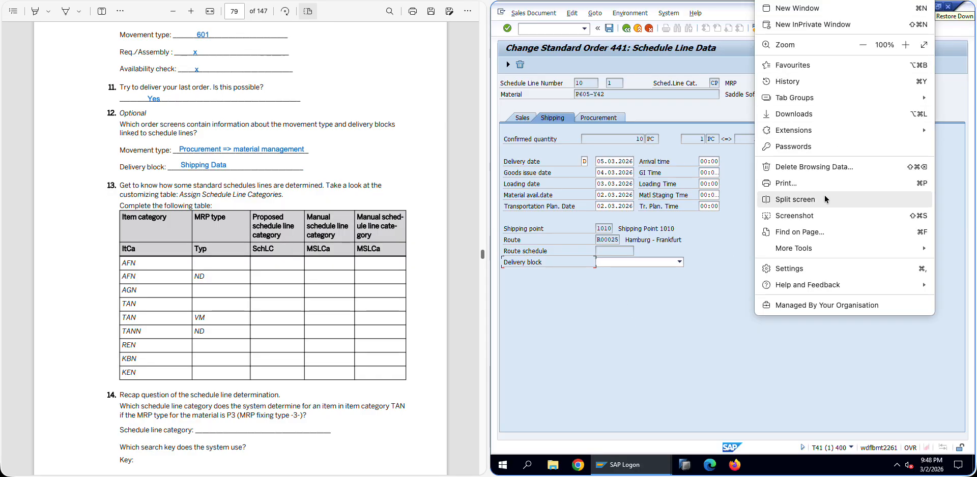
pyautogui.click(655, 313)
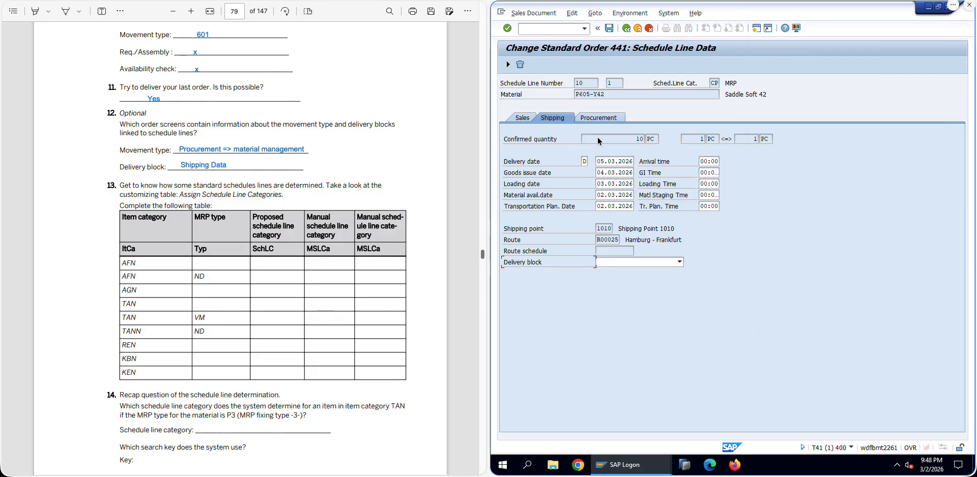
# Step: Switch to the open schedule line customizing window in SAP and exit its table maintenance without saving the changes
pyautogui.click(654, 466)
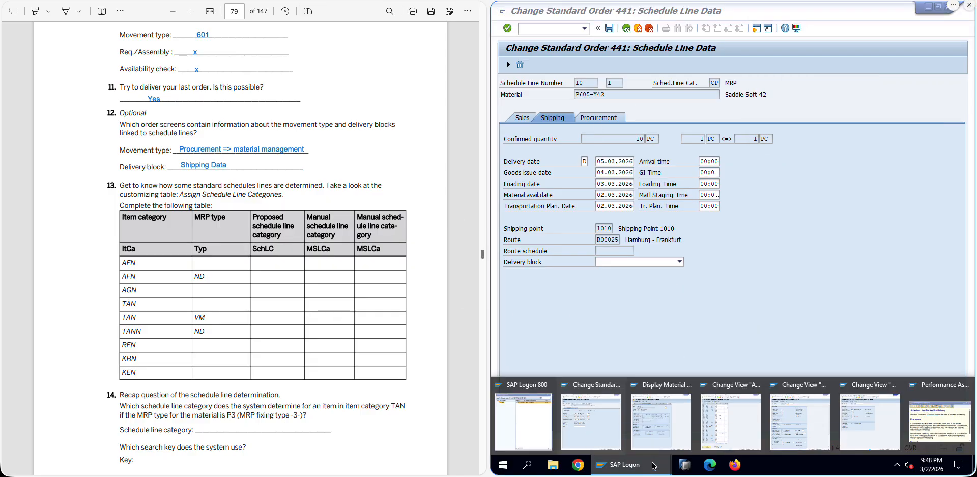
pyautogui.moveTo(806, 416)
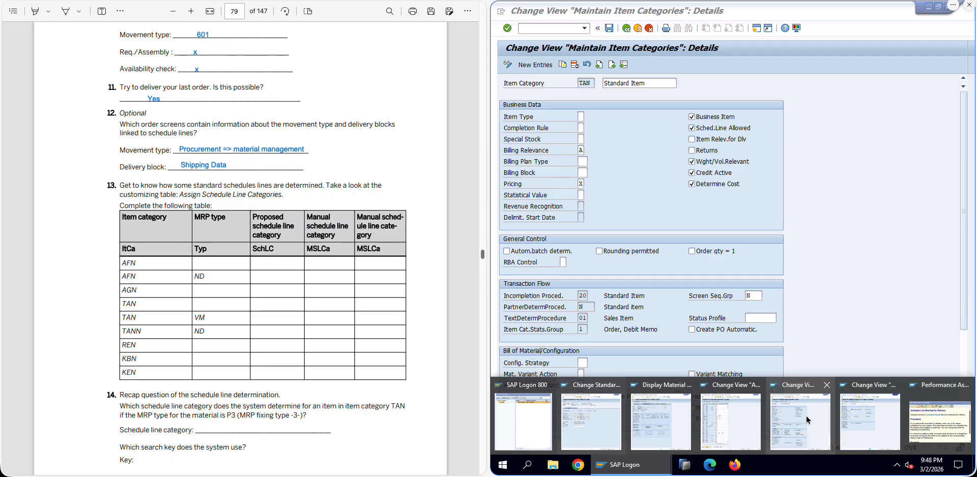
pyautogui.click(855, 418)
pyautogui.click(627, 29)
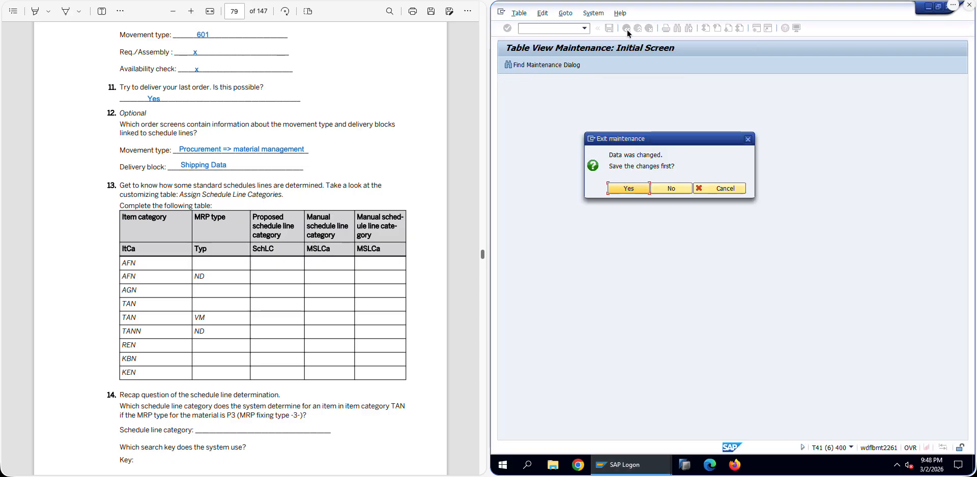
pyautogui.click(671, 188)
# Step: Open the Assign Schedule Line Categories activity under Sales Documents > Schedule Lines in the IMG
pyautogui.click(592, 349)
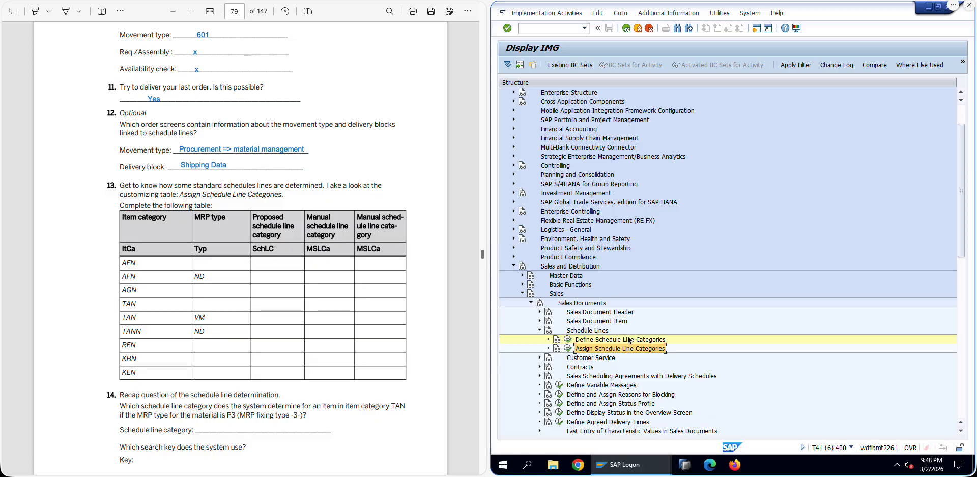
pyautogui.click(586, 342)
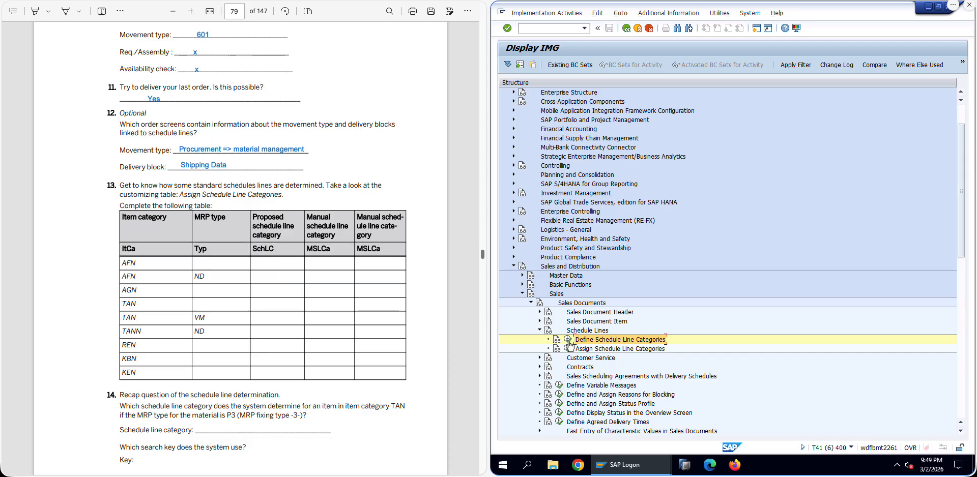
pyautogui.click(569, 348)
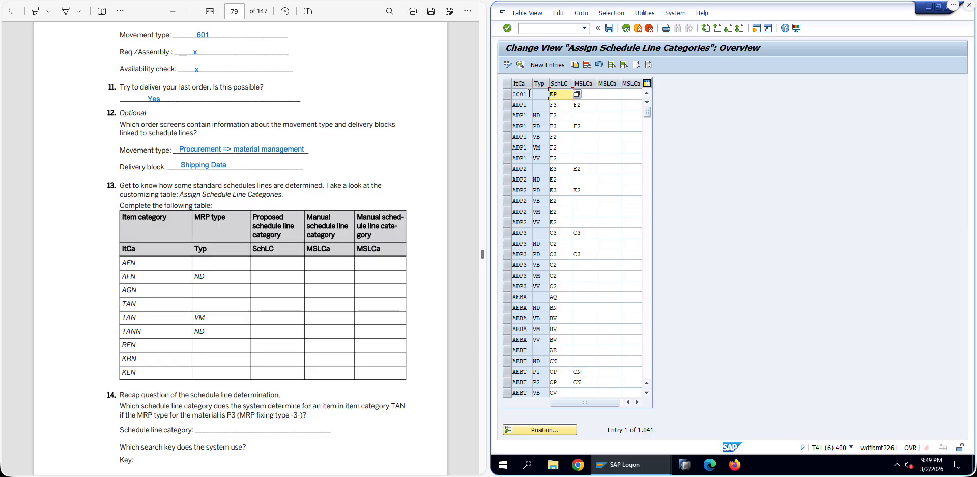
# Step: Look up the transaction code of Assign Schedule Line Categories and enter VOV5 as its Tcode in the Excel sheet SAP_SD
pyautogui.click(563, 94)
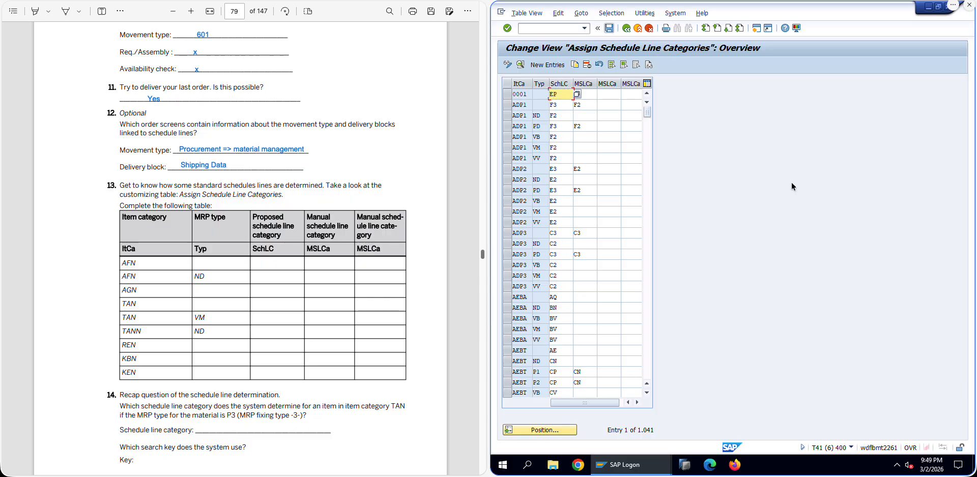
pyautogui.click(849, 447)
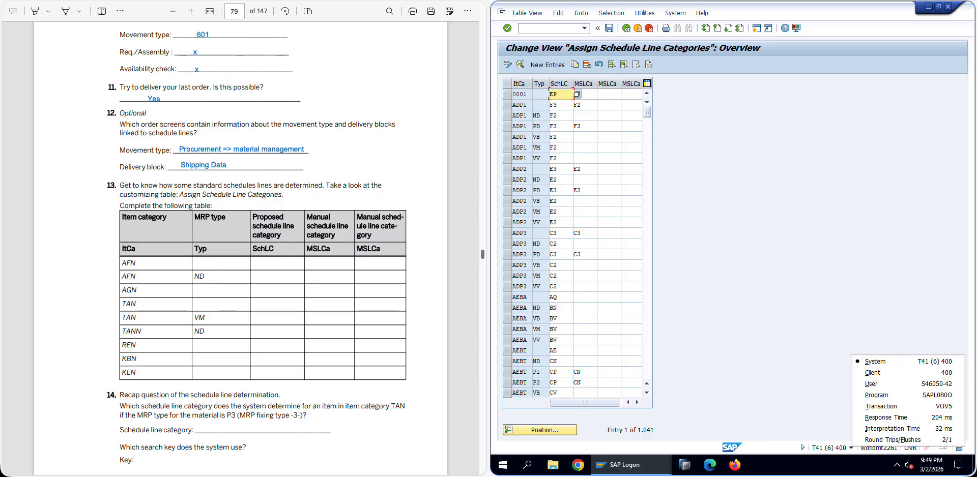
pyautogui.click(662, 475)
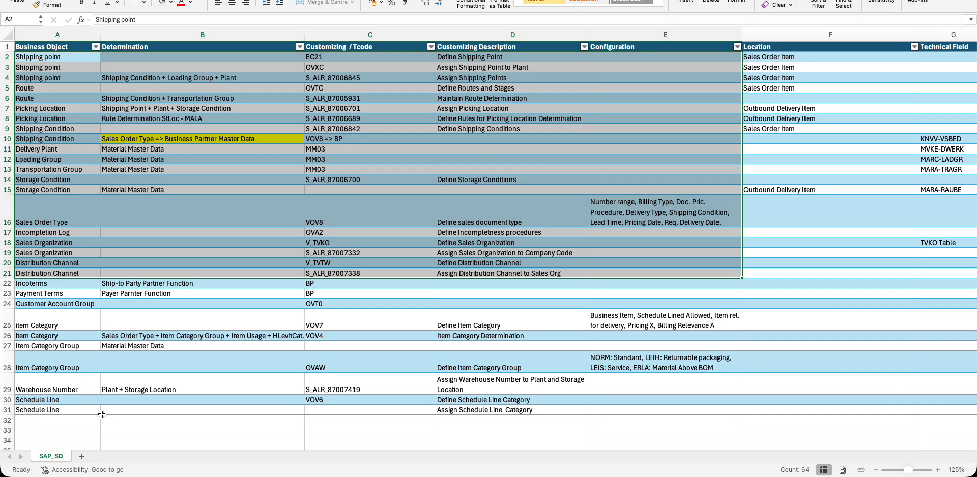
pyautogui.click(61, 420)
pyautogui.doubleClick(333, 413)
pyautogui.write('VOV5')
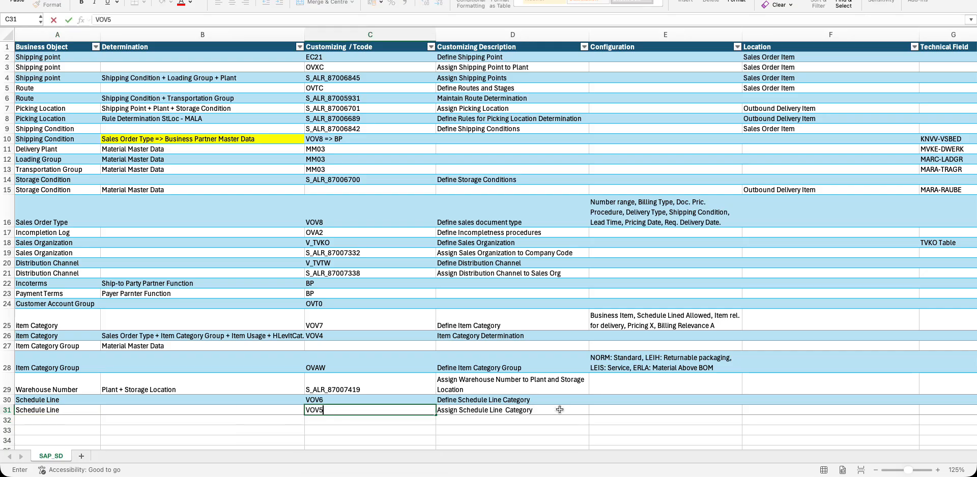
# Step: Start the Configuration notes of the Define Schedule Line Category row with "Delivery Relevant,"
pyautogui.click(602, 400)
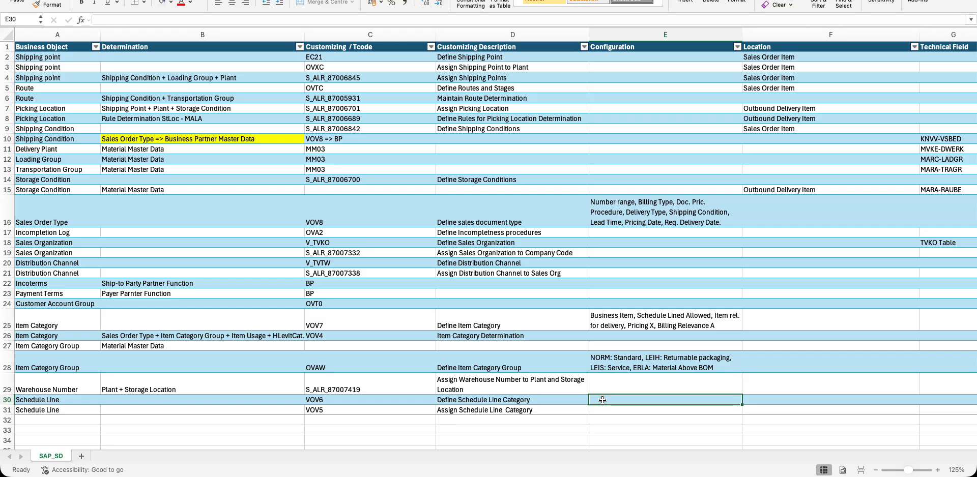
pyautogui.write('Deliver')
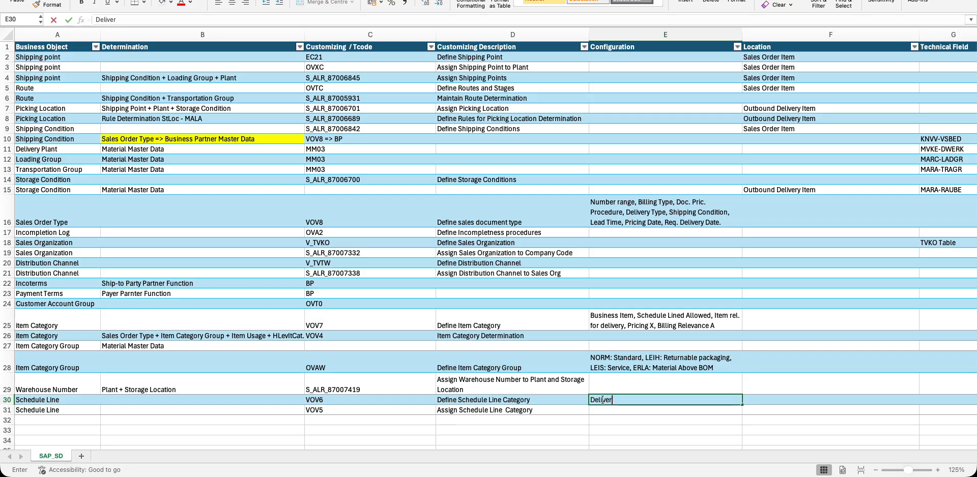
pyautogui.write('y Relevant,')
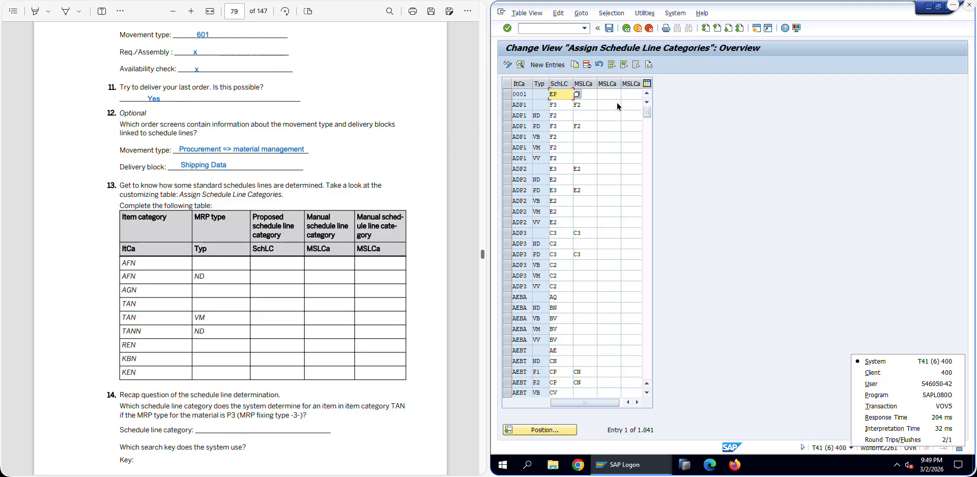
# Step: Return to SAP, leave the assignment view and open the details of schedule line category AE in Define Schedule Line Categories
pyautogui.click(698, 104)
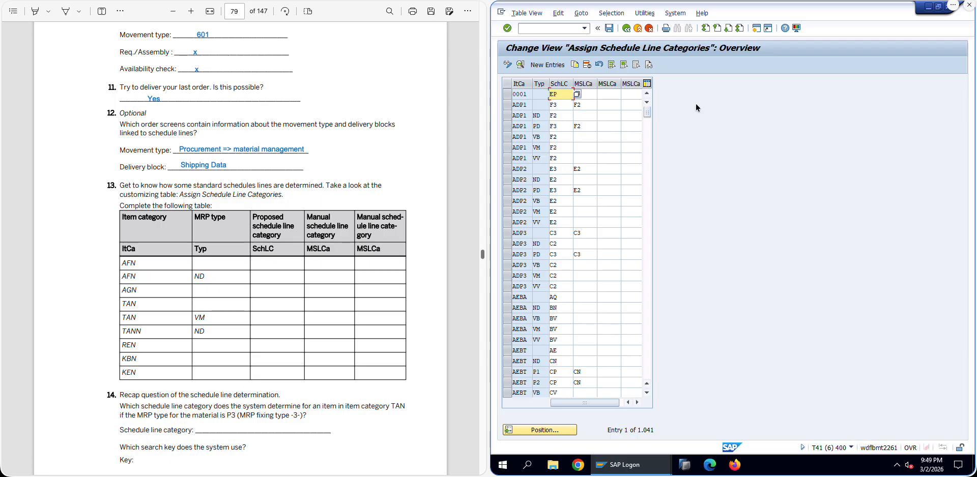
pyautogui.click(626, 28)
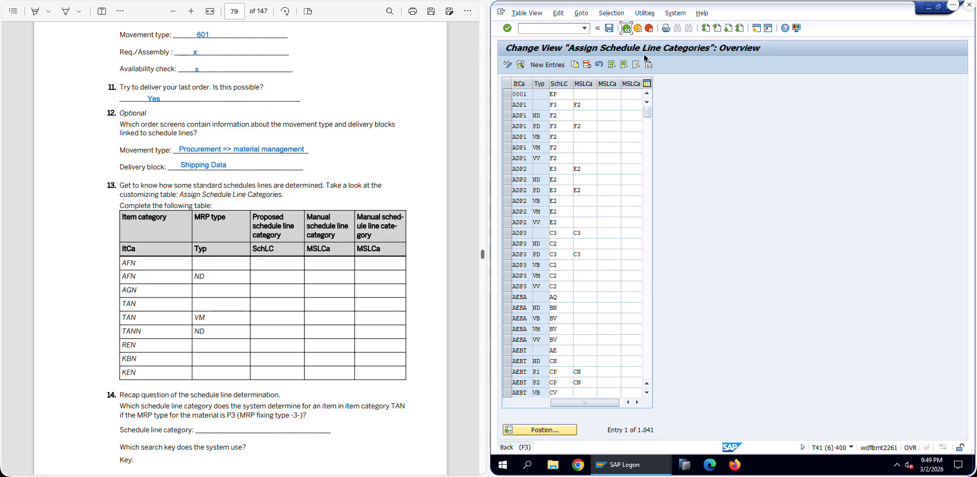
pyautogui.click(568, 340)
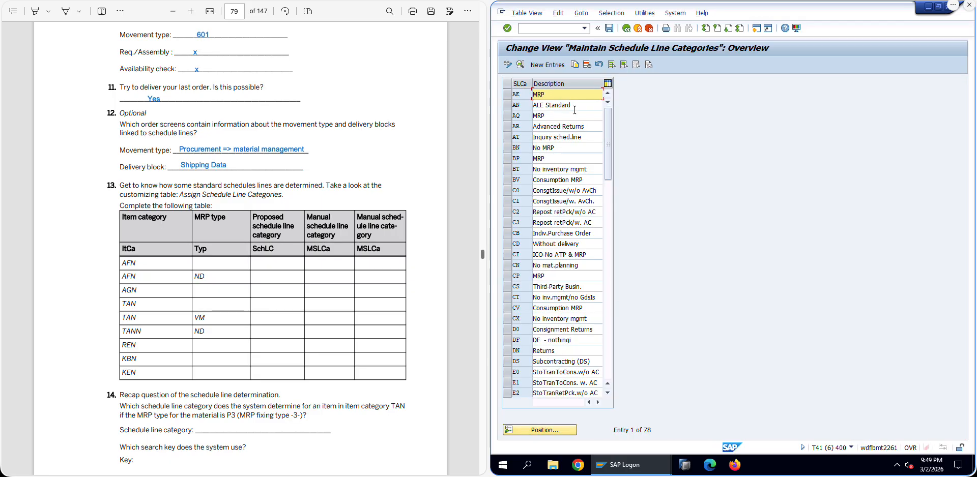
pyautogui.doubleClick(533, 92)
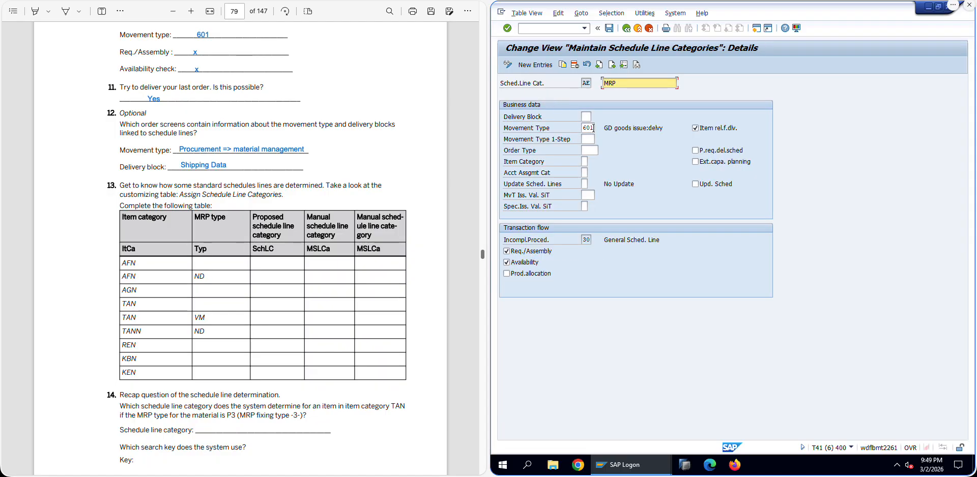
# Step: Append "Movement Type, Delivery Block," to the Define Schedule Line Category row's Configuration notes in Excel, consulting the SAP details view
pyautogui.press('super+Tab')
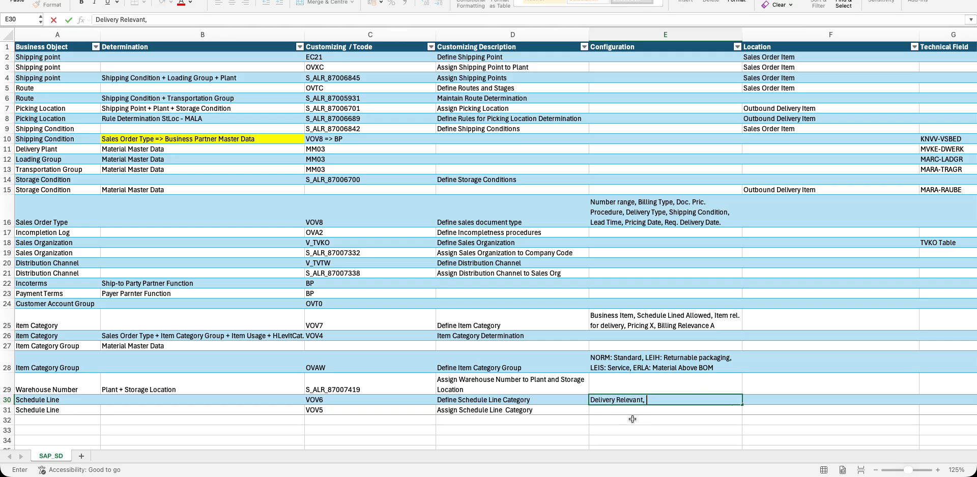
pyautogui.write('Movement Type,')
pyautogui.press('Return')
pyautogui.press('super+Tab')
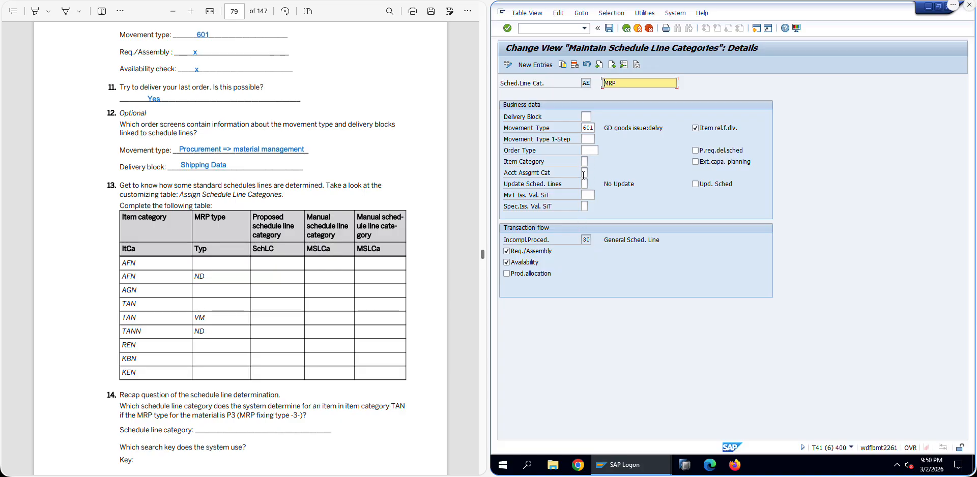
pyautogui.click(710, 152)
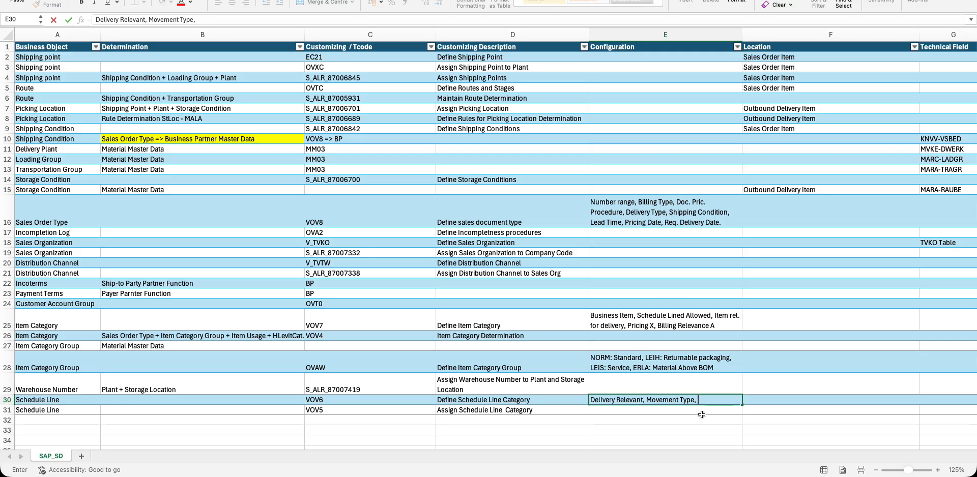
pyautogui.write('Delivery Block')
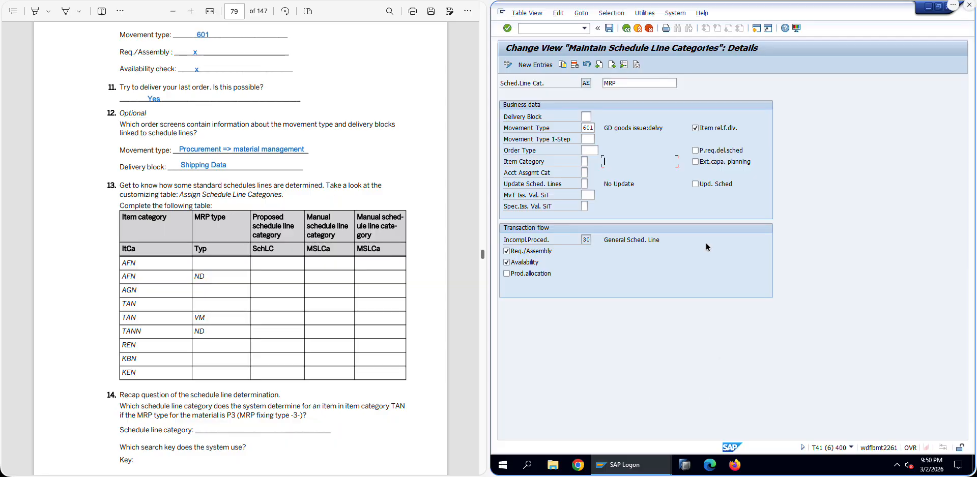
# Step: Look up the field help for the P.req.del.sched option of the schedule line category in SAP
pyautogui.rightClick(708, 146)
pyautogui.click(727, 155)
pyautogui.press('Escape')
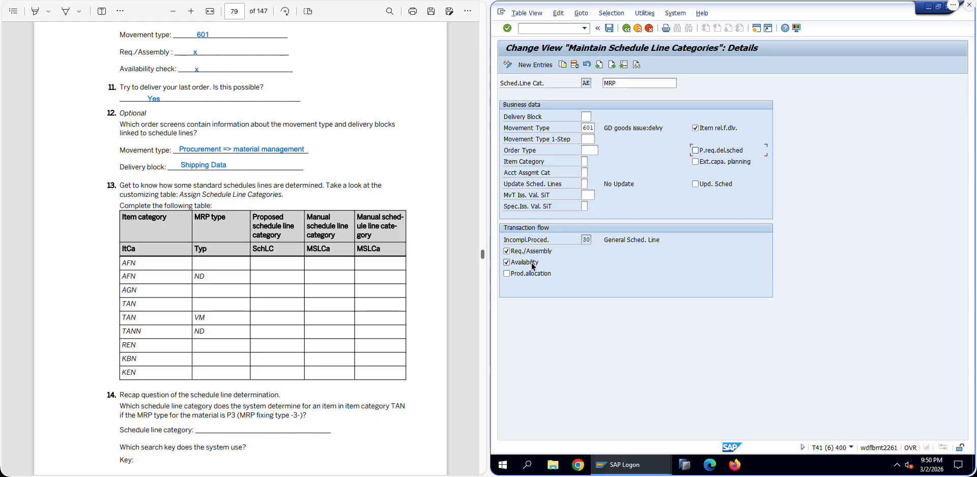
# Step: Check the field help for the Availability option and append "Availabily Check" to the Configuration notes in Excel
pyautogui.rightClick(532, 266)
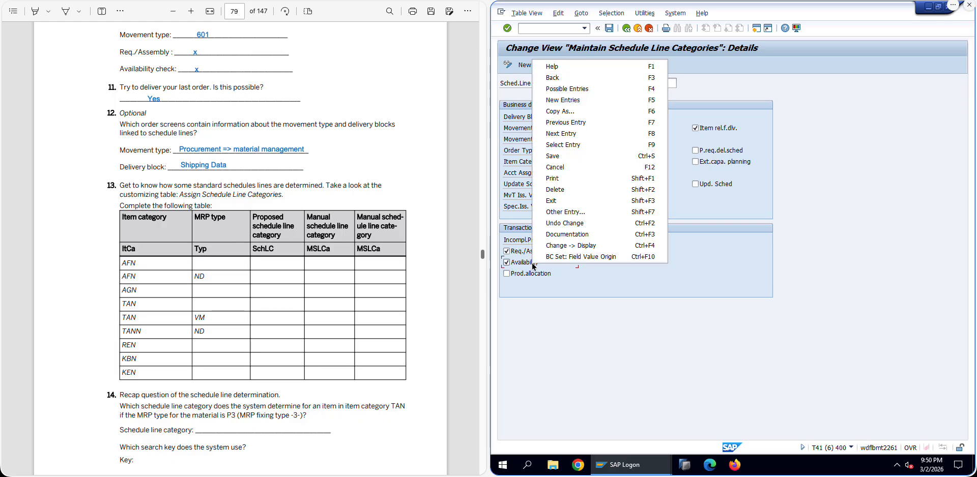
pyautogui.click(609, 67)
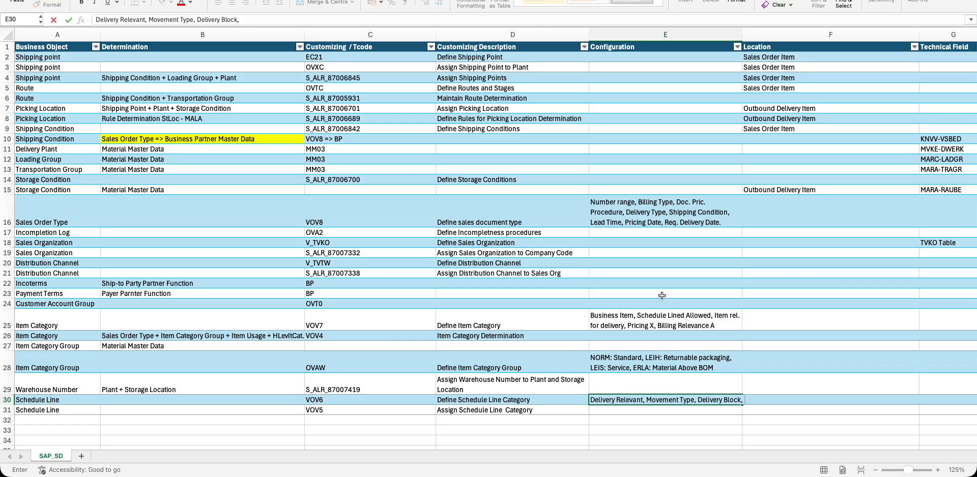
pyautogui.write('vailabily Check')
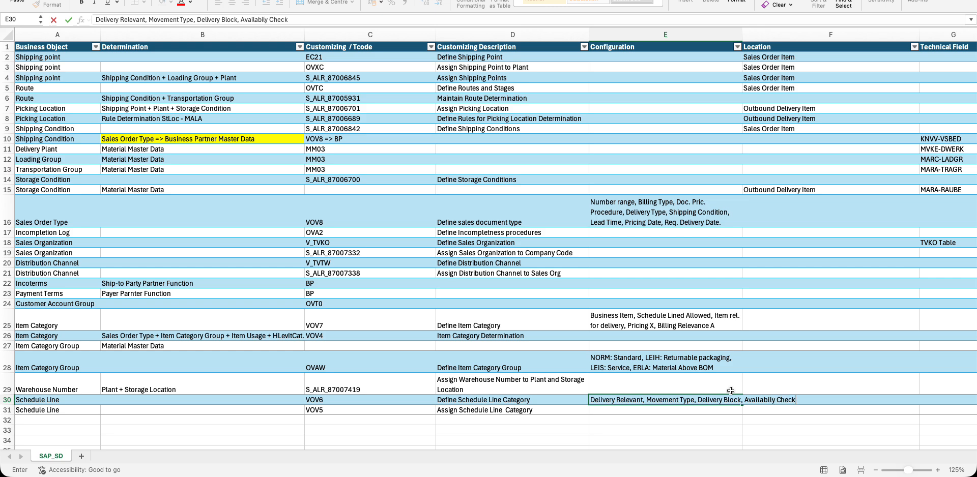
# Step: Confirm the Define Schedule Line Category row's Configuration notes and wrap the text in that cell
pyautogui.press('Return')
pyautogui.click(720, 397)
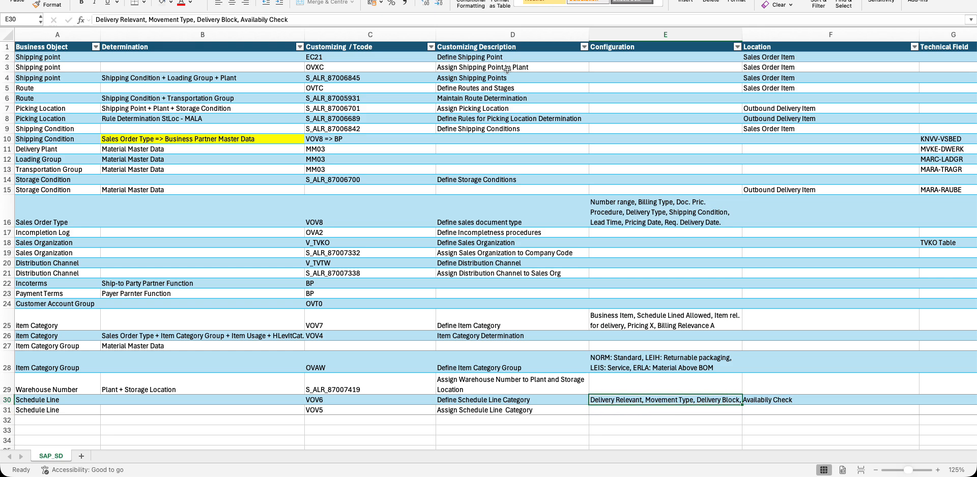
pyautogui.click(313, 3)
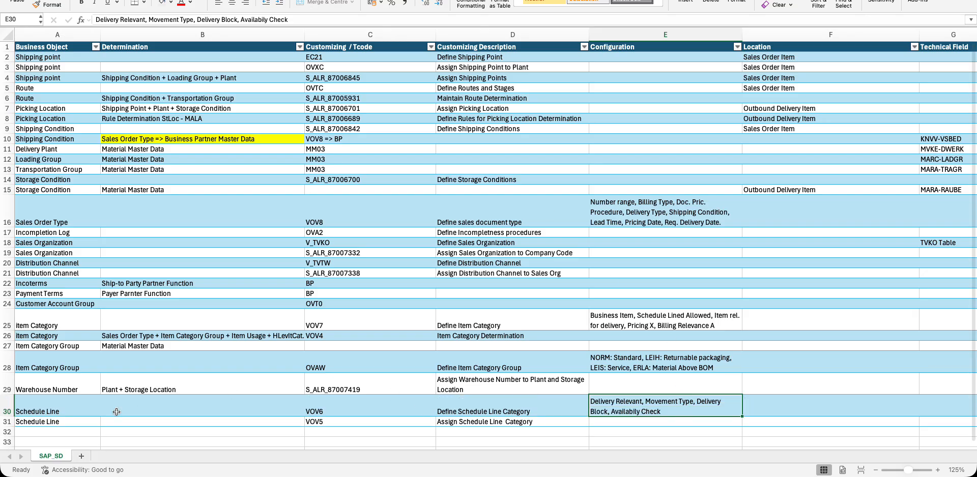
# Step: Enter "Item Category + MRP Type" as the Determination for the Assign Schedule Line Category row
pyautogui.click(166, 424)
pyautogui.write('Item Cateogr')
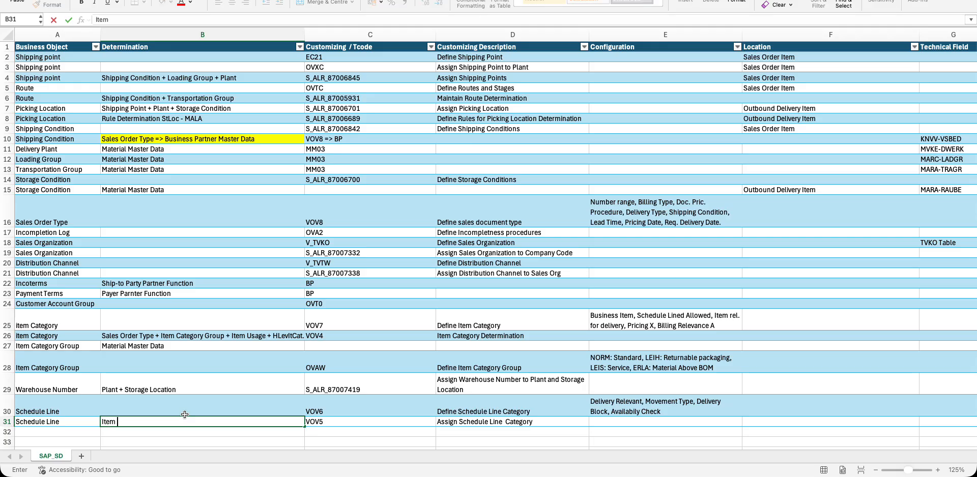
pyautogui.press('BackSpace')
pyautogui.press('BackSpace')
pyautogui.press('BackSpace')
pyautogui.press('BackSpace')
pyautogui.write('ogry')
pyautogui.press('BackSpace')
pyautogui.press('BackSpace')
pyautogui.press('BackSpace')
pyautogui.press('BackSpace')
pyautogui.write('egory + MRP Type')
pyautogui.press('Return')
# Step: Copy "Item Category" from the new Determination entry and search the sheet for it up to the Item Category Determination row
pyautogui.click(139, 424)
pyautogui.doubleClick(140, 424)
pyautogui.moveTo(145, 424); pyautogui.dragTo(99, 423)
pyautogui.press('super+c')
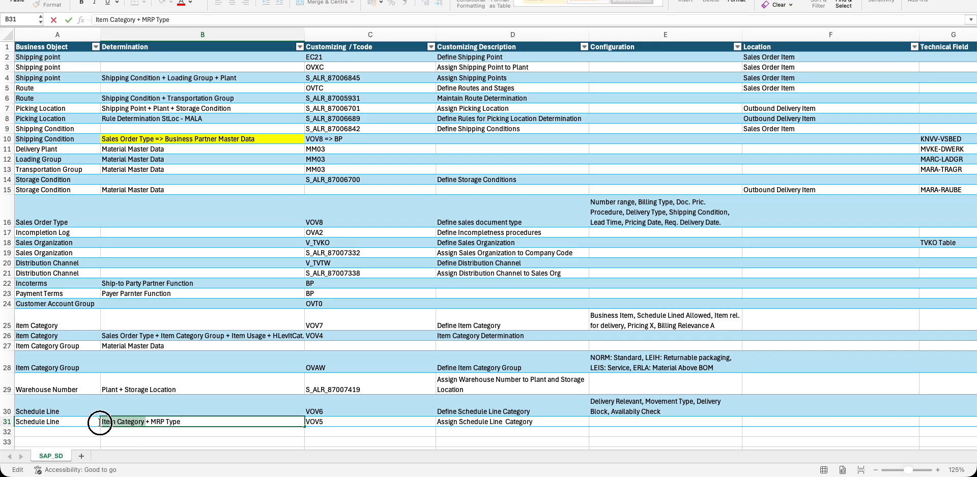
pyautogui.click(174, 356)
pyautogui.press('super+f')
pyautogui.press('super+v')
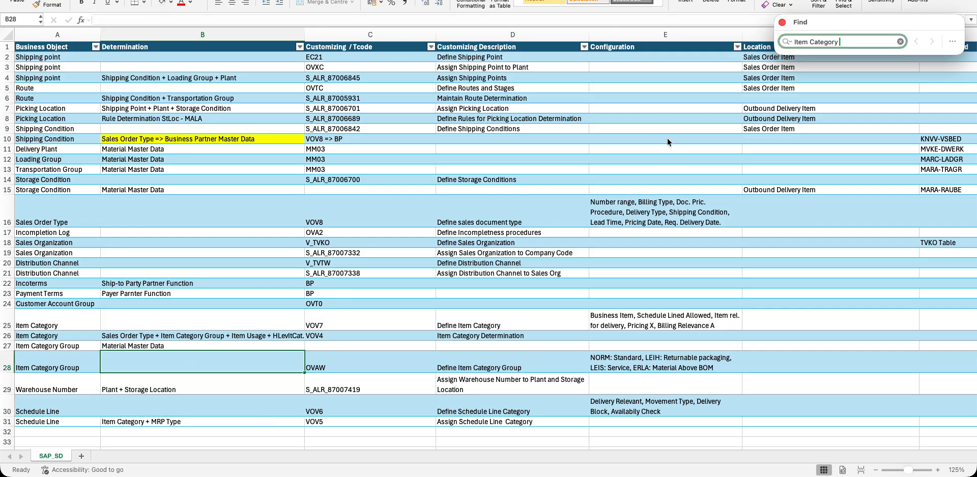
pyautogui.press('Return')
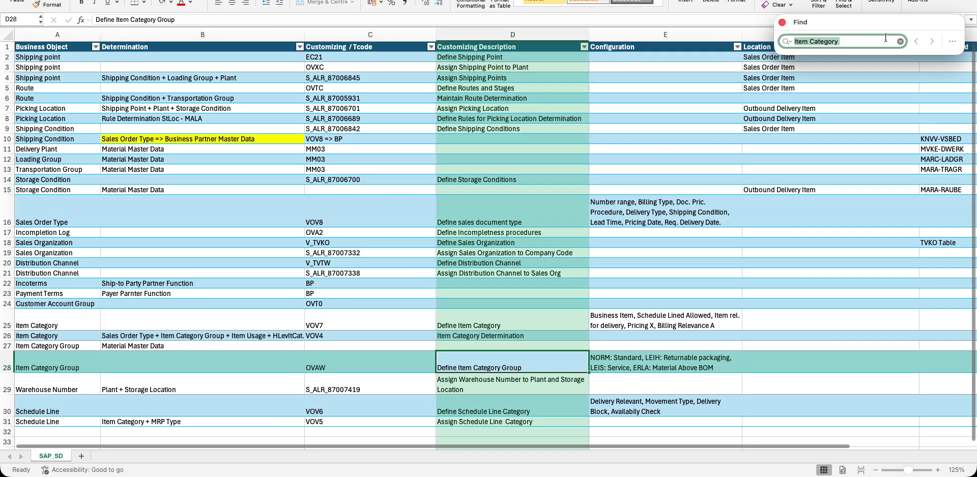
pyautogui.press('Return')
pyautogui.press('Return')
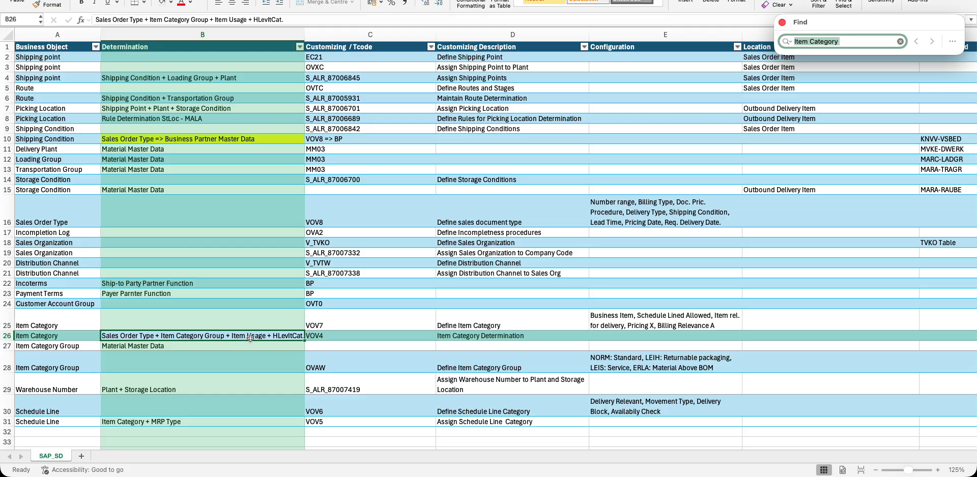
# Step: Add "(OR)" after Sales Order Type and "(NORM)" after Item Category Group in the VOV4 row's Determination, and fit the column width to its content
pyautogui.doubleClick(155, 337)
pyautogui.write('(OR)')
pyautogui.click(241, 335)
pyautogui.write('(NORM)')
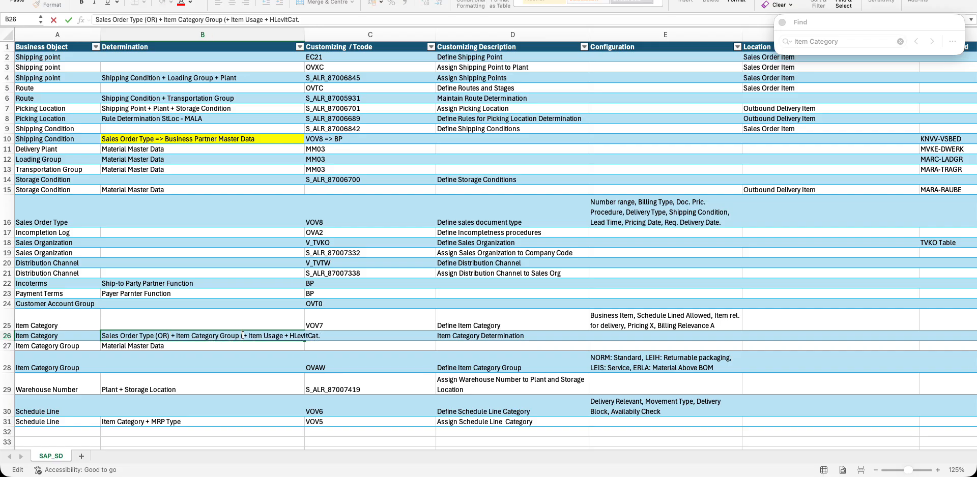
pyautogui.click(308, 337)
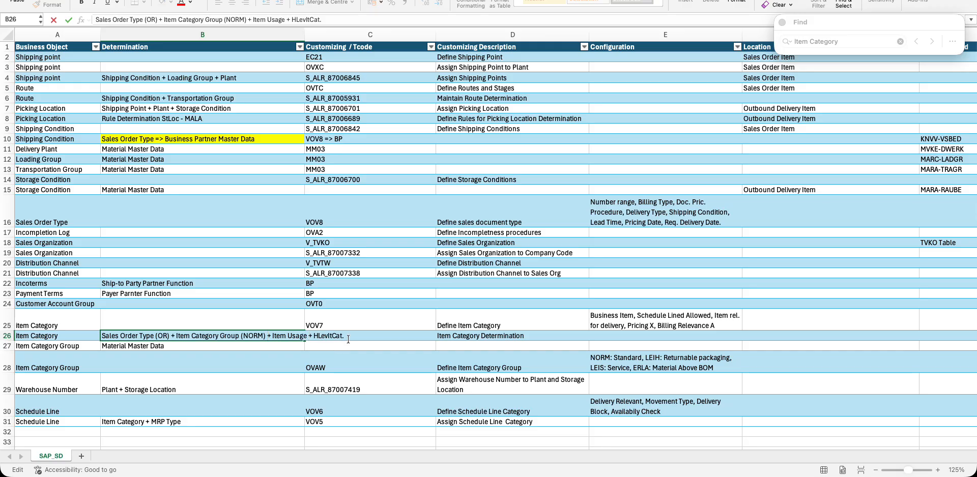
pyautogui.press('super+f')
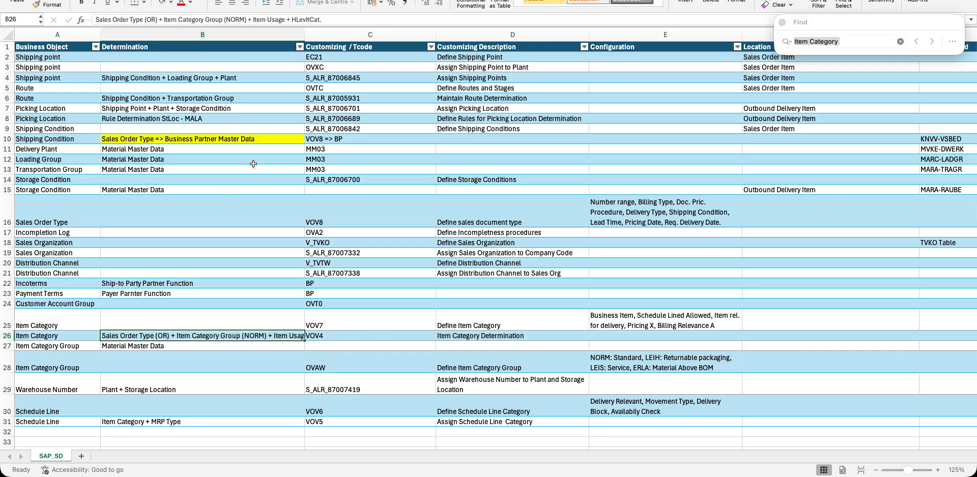
pyautogui.doubleClick(304, 34)
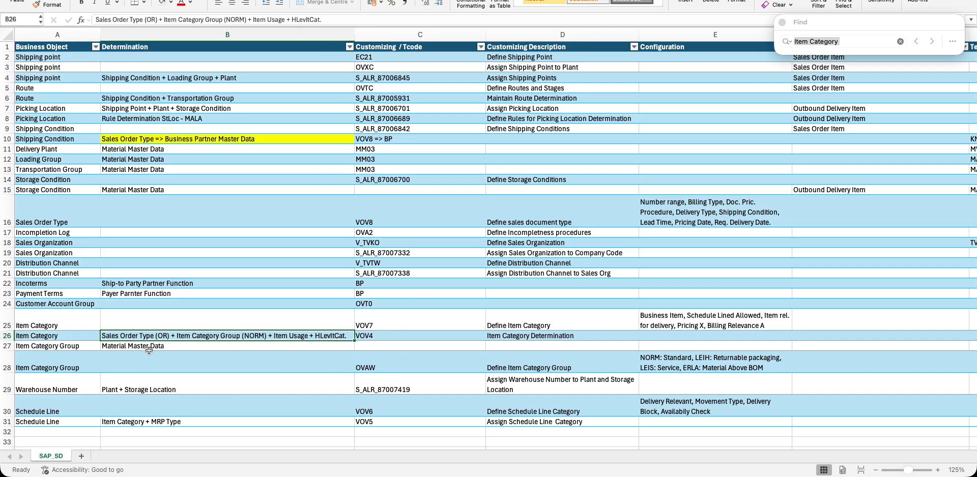
# Step: Add an MRP Type row below the schedule line entries with Determination "Material Master Data" and Tcode "BP"
pyautogui.click(127, 422)
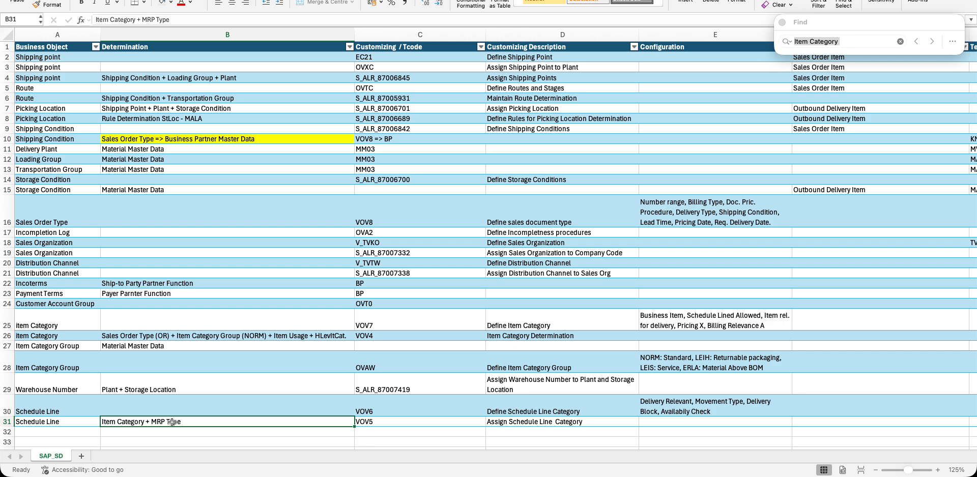
pyautogui.click(58, 432)
pyautogui.write('R')
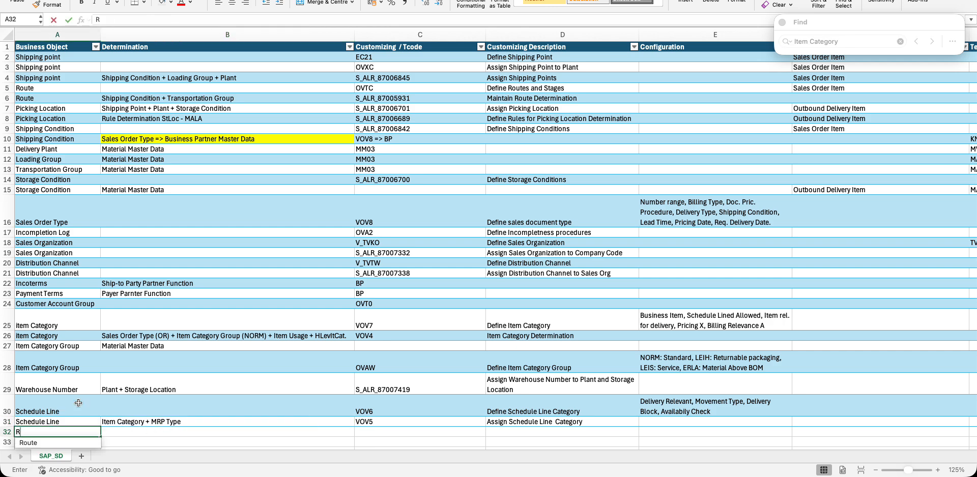
pyautogui.press('BackSpace')
pyautogui.write('MRP Type')
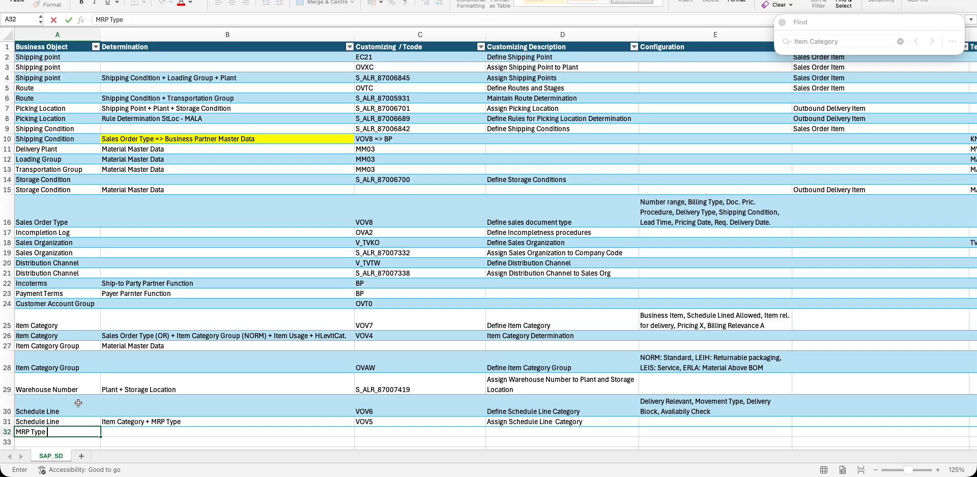
pyautogui.press('Tab')
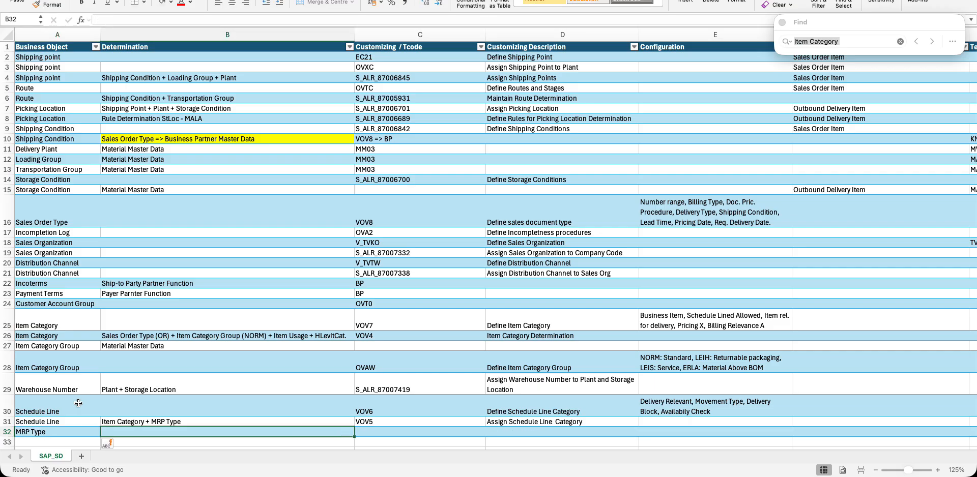
pyautogui.write('Material Master Data')
pyautogui.press('Tab')
pyautogui.write('BP')
pyautogui.press('Return')
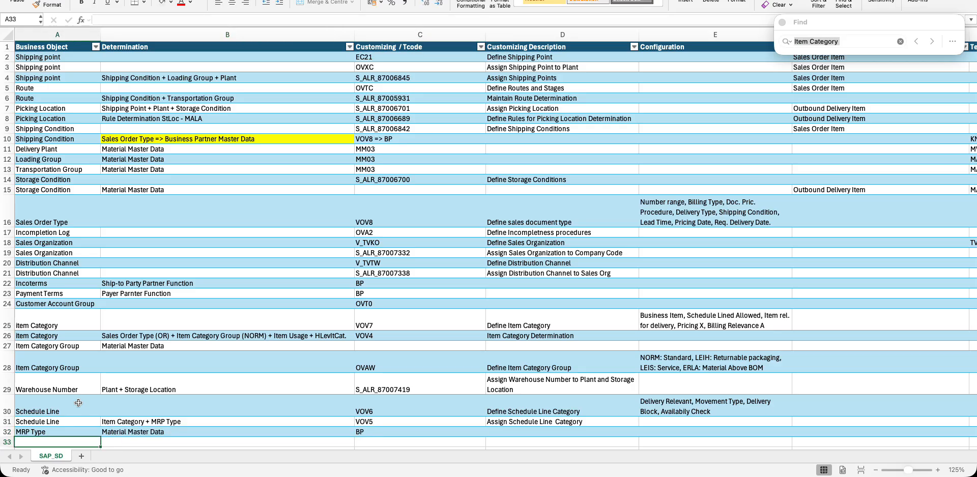
# Step: Change the Tcode of the MRP Type row to MM03
pyautogui.press('Right')
pyautogui.press('Right')
pyautogui.press('Up')
pyautogui.write('mm')
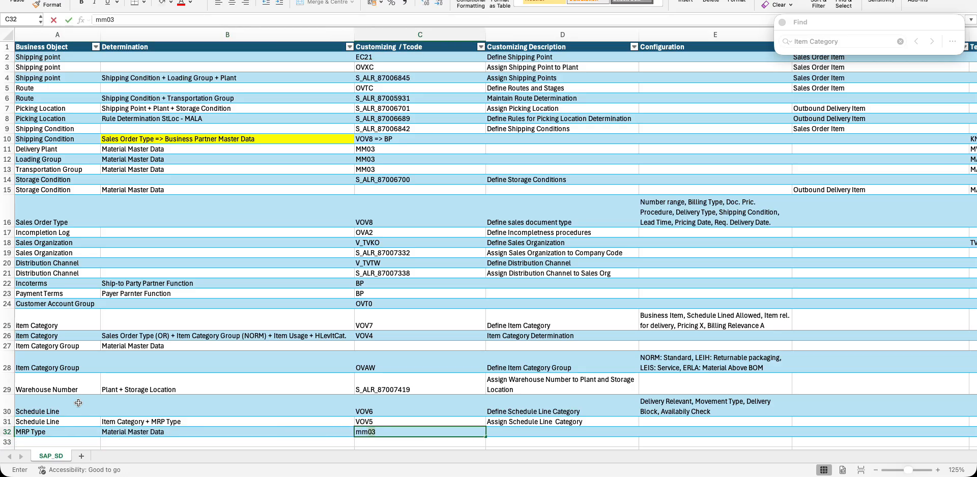
pyautogui.press('Return')
# Step: Return to SAP and display the details of schedule line category NN
pyautogui.press('super+f')
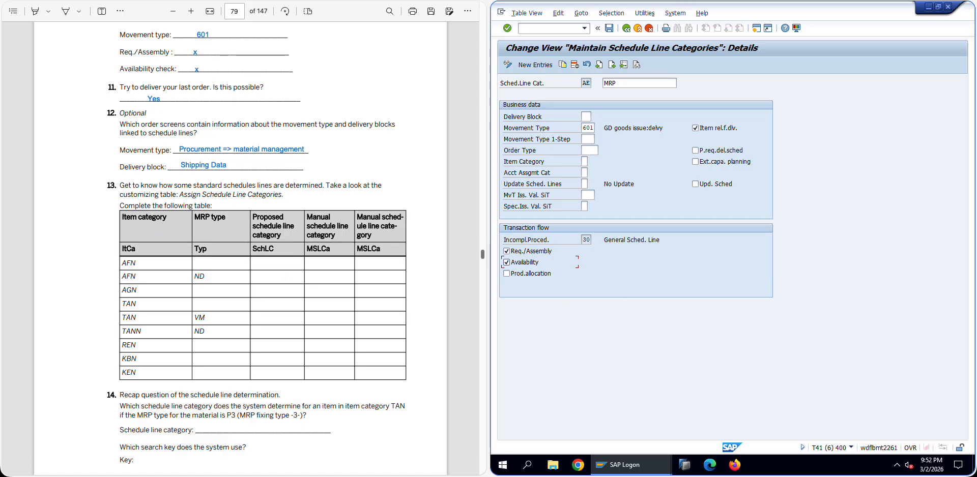
pyautogui.hotkey('ctrl', 'Tab')
pyautogui.hotkey('ctrl', 'Tab')
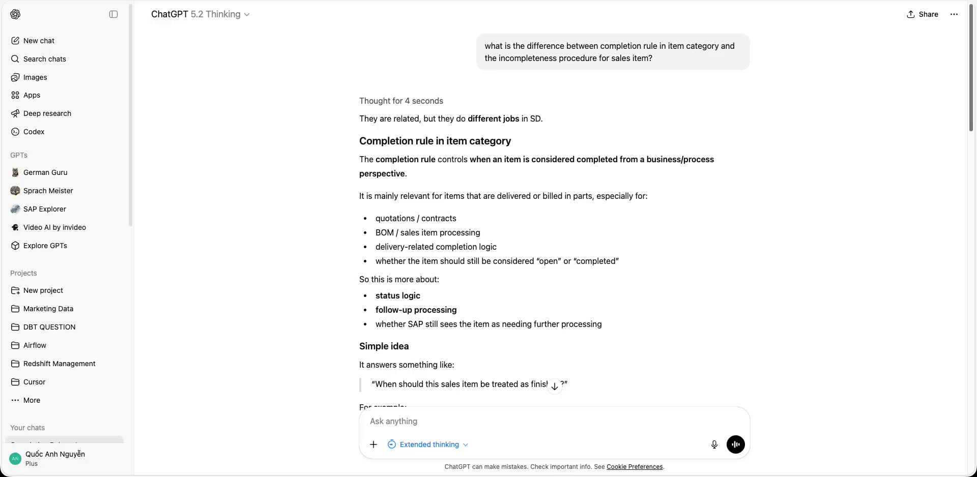
pyautogui.hotkey('ctrl', 'Tab')
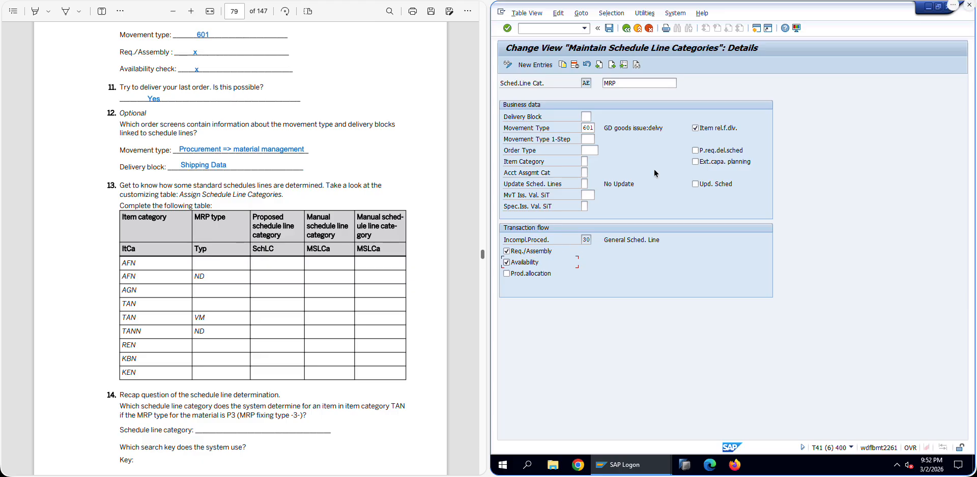
pyautogui.click(624, 65)
pyautogui.write('NN')
pyautogui.press('Return')
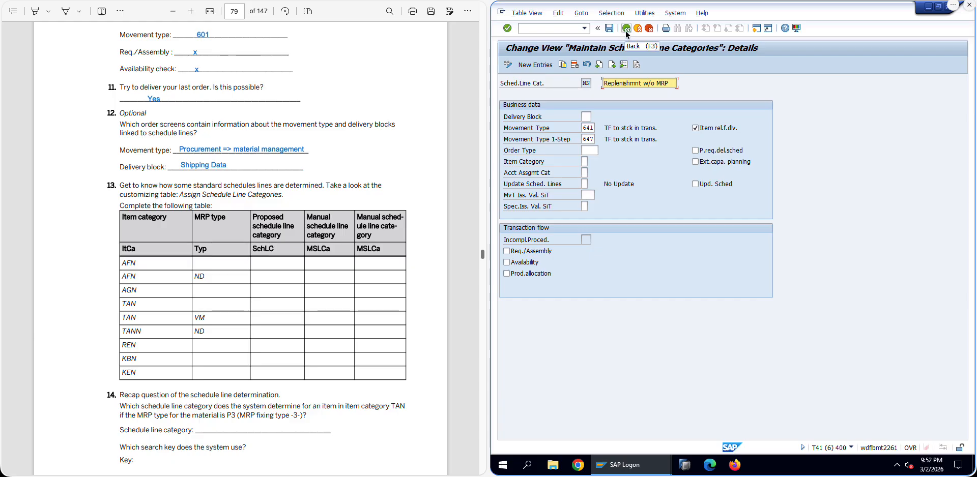
# Step: Exit to SAP Easy Access and add transaction VOV6 to the Favorites
pyautogui.click(646, 31)
pyautogui.click(650, 28)
pyautogui.click(650, 28)
pyautogui.click(650, 28)
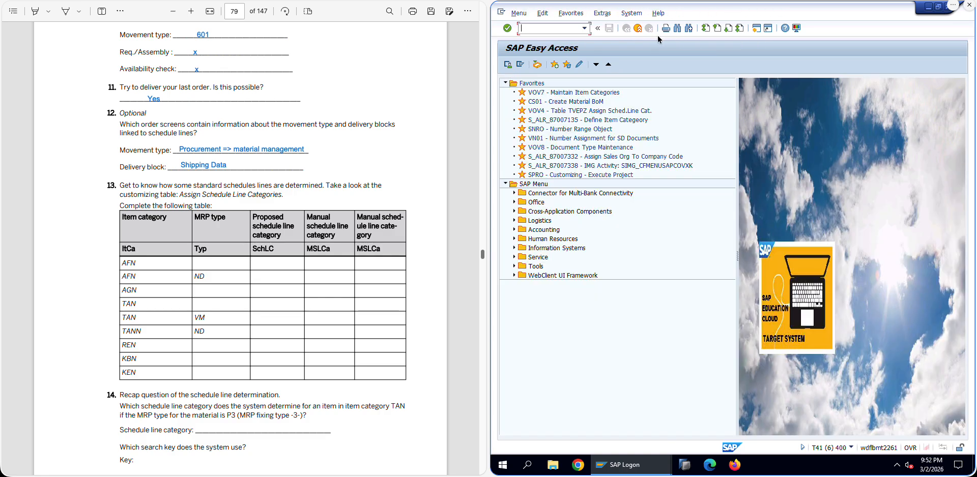
pyautogui.rightClick(534, 89)
pyautogui.click(584, 131)
pyautogui.write('VOV6')
pyautogui.press('Return')
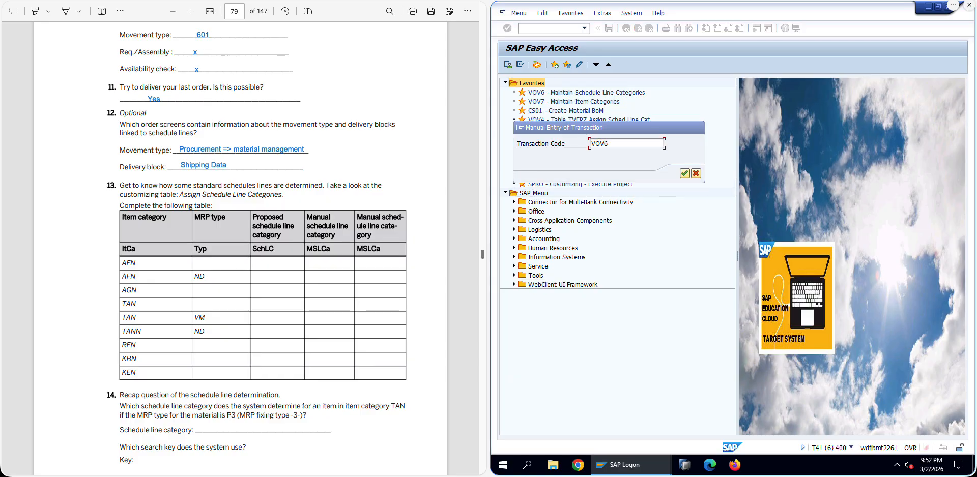
# Step: Open the Maintain Schedule Line Categories overview from the new VOV6 favorite and look through it
pyautogui.doubleClick(634, 91)
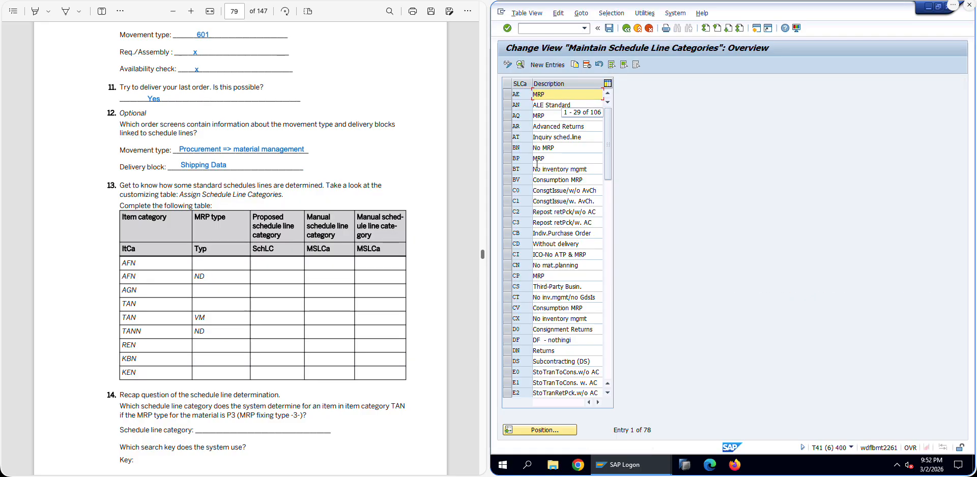
pyautogui.click(564, 431)
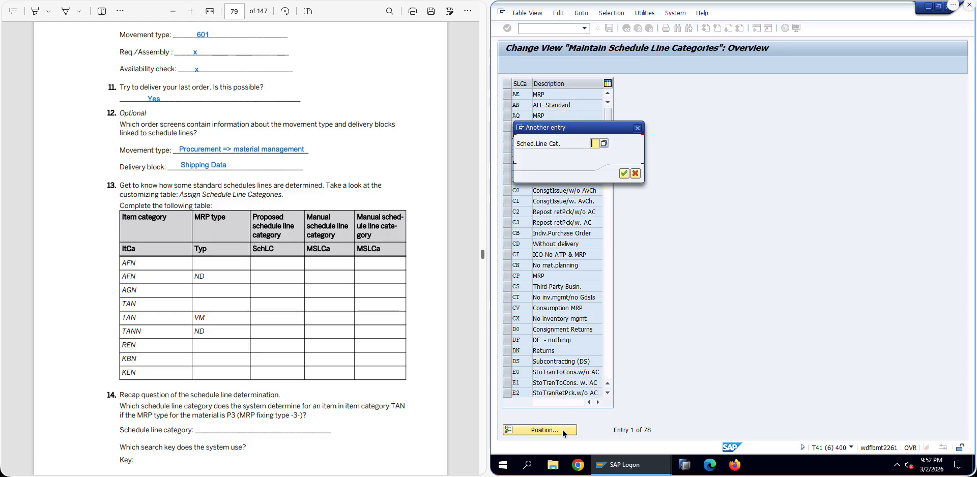
pyautogui.click(556, 432)
pyautogui.click(638, 128)
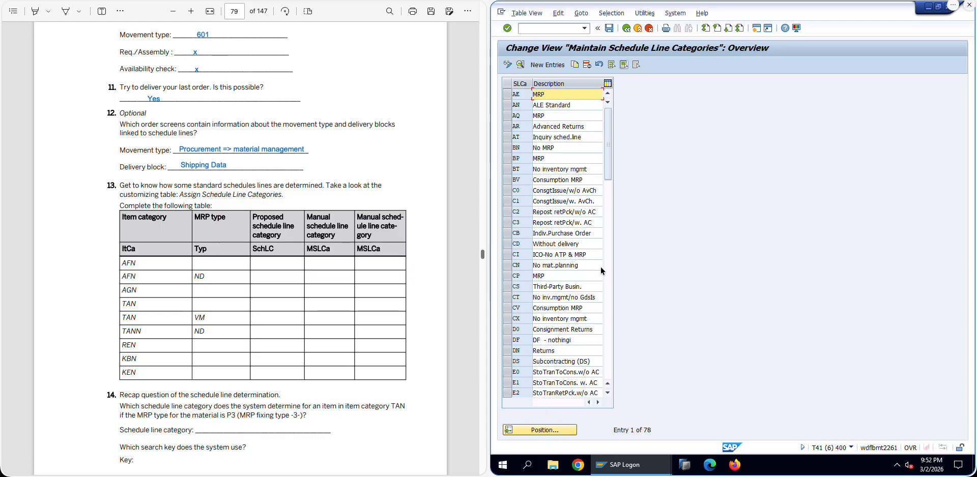
pyautogui.click(626, 28)
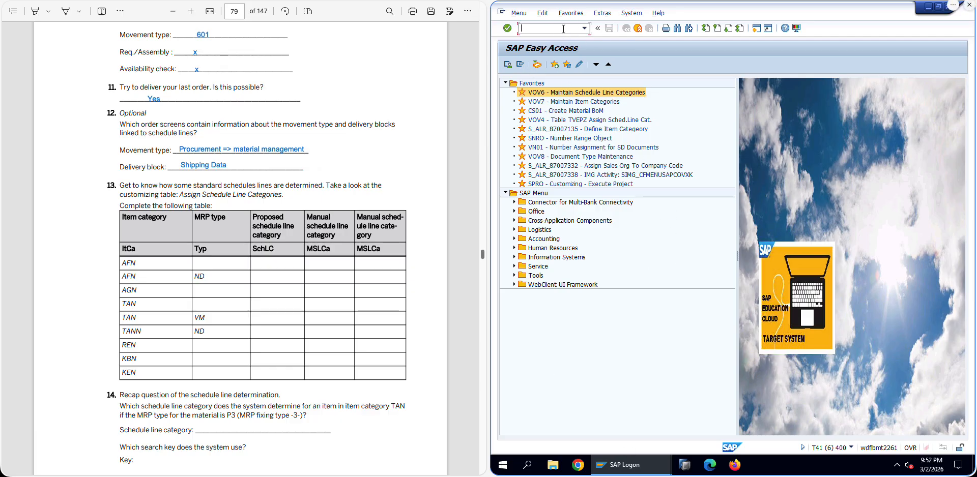
pyautogui.press('Return')
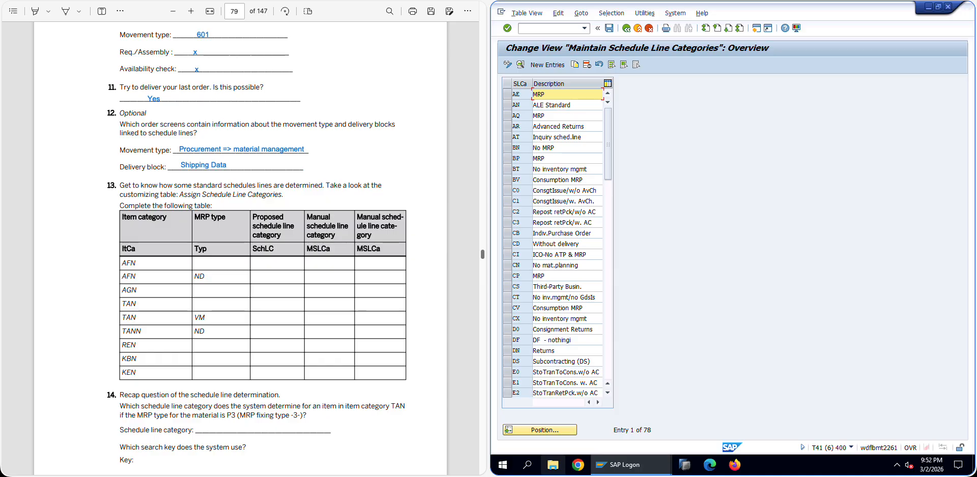
# Step: Consult the Excel overview for the assignment transaction code, then add transaction VOV5 to the Favorites in SAP Easy Access
pyautogui.press('super+Tab')
pyautogui.click(397, 431)
pyautogui.click(399, 420)
pyautogui.press('super+Tab')
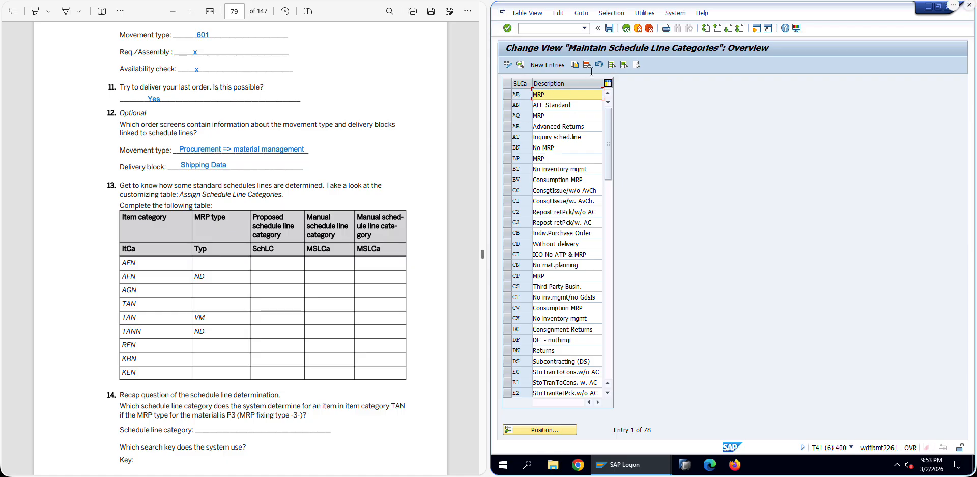
pyautogui.click(627, 28)
pyautogui.rightClick(535, 85)
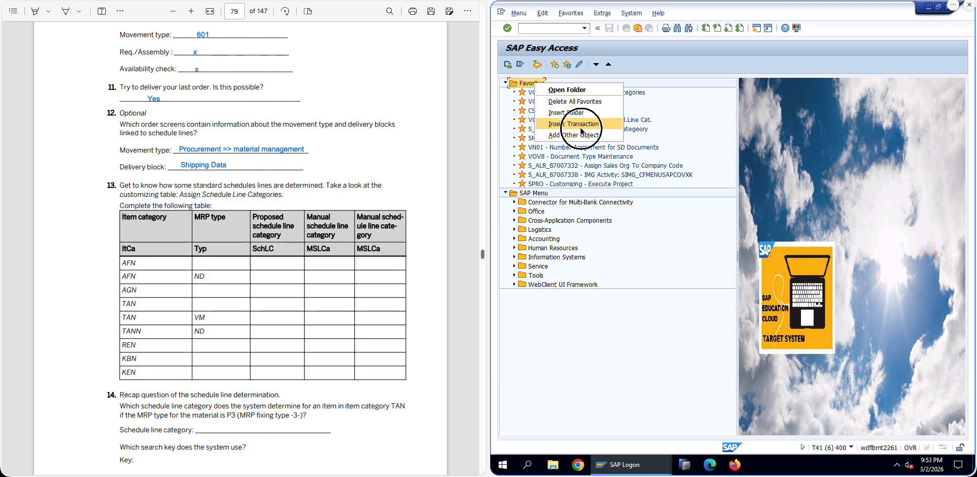
pyautogui.click(580, 130)
pyautogui.press('Return')
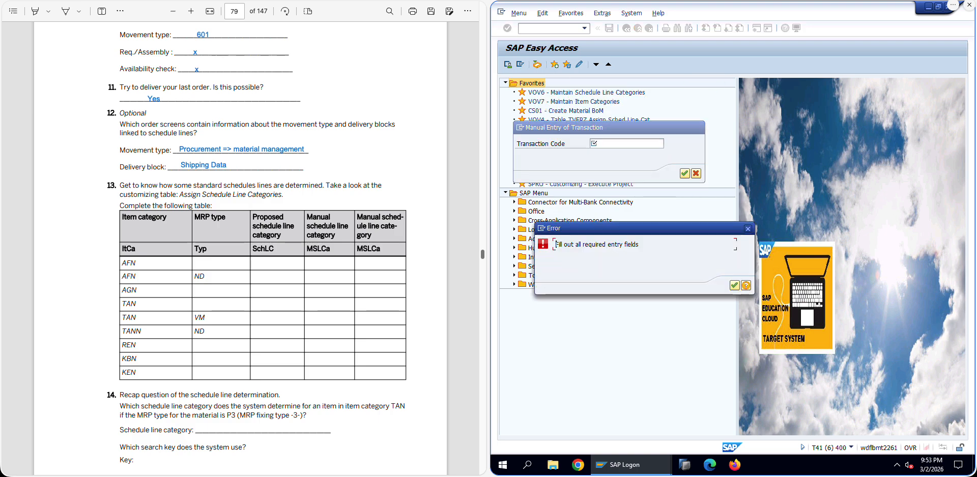
pyautogui.press('Return')
pyautogui.write('VOV5')
pyautogui.press('Return')
# Step: Open Assign Schedule Line Categories from the VOV5 favorite and position the table on item category AFN to check its proposed schedule line category
pyautogui.doubleClick(588, 95)
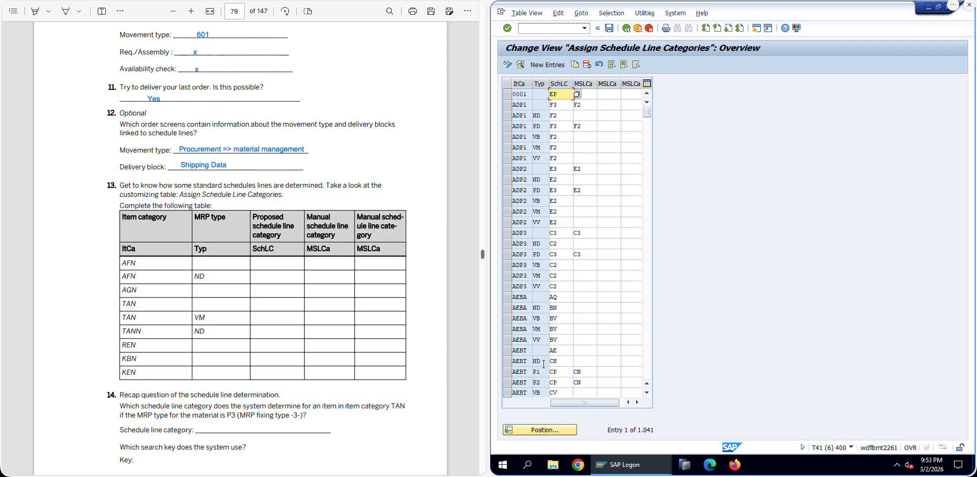
pyautogui.click(545, 431)
pyautogui.write('AFN')
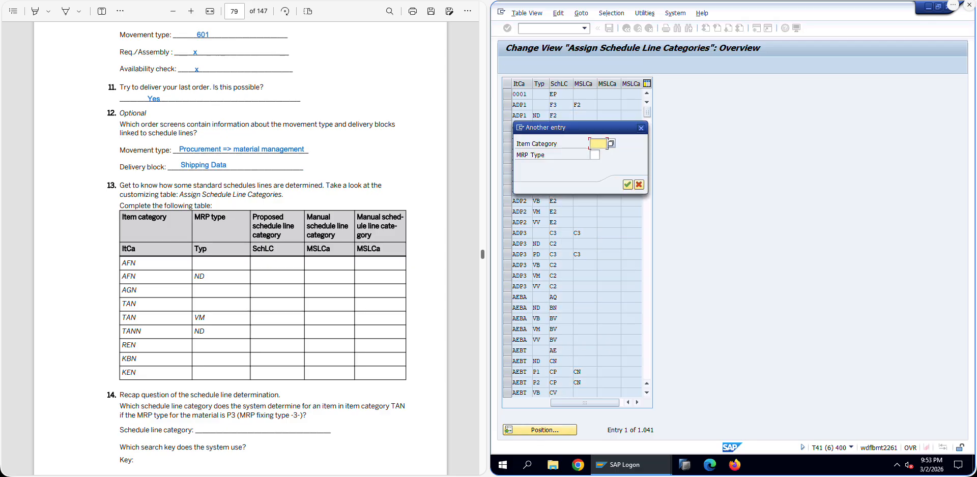
pyautogui.press('Return')
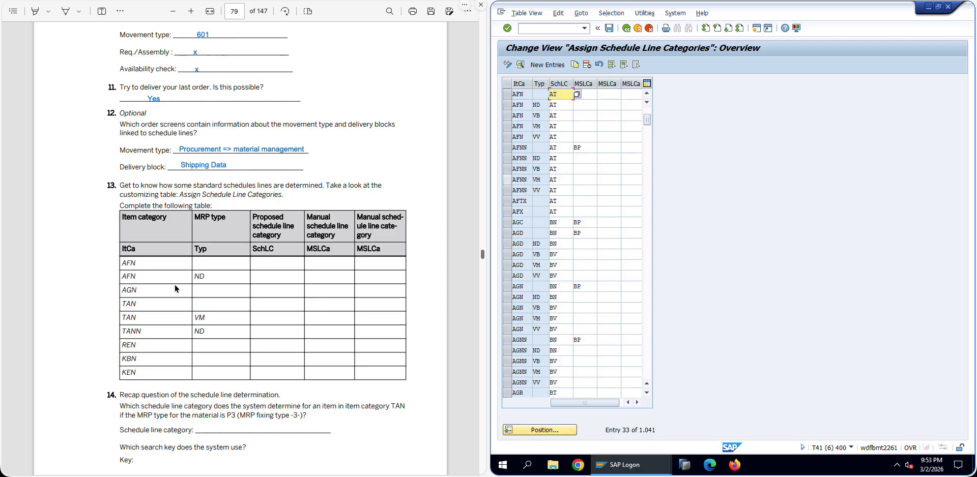
pyautogui.doubleClick(561, 93)
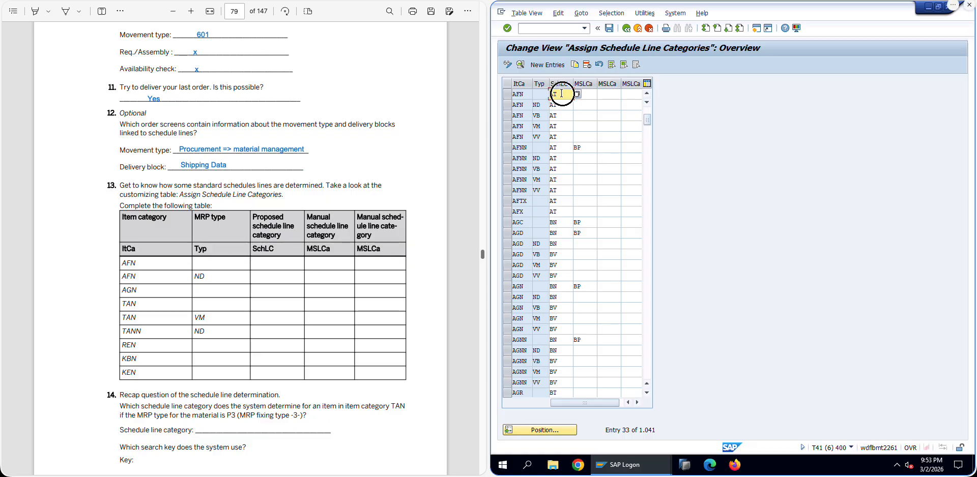
# Step: Look up the description of schedule line category AT and enter AT as the proposed category for AFN without MRP type in the exercise table
pyautogui.click(577, 94)
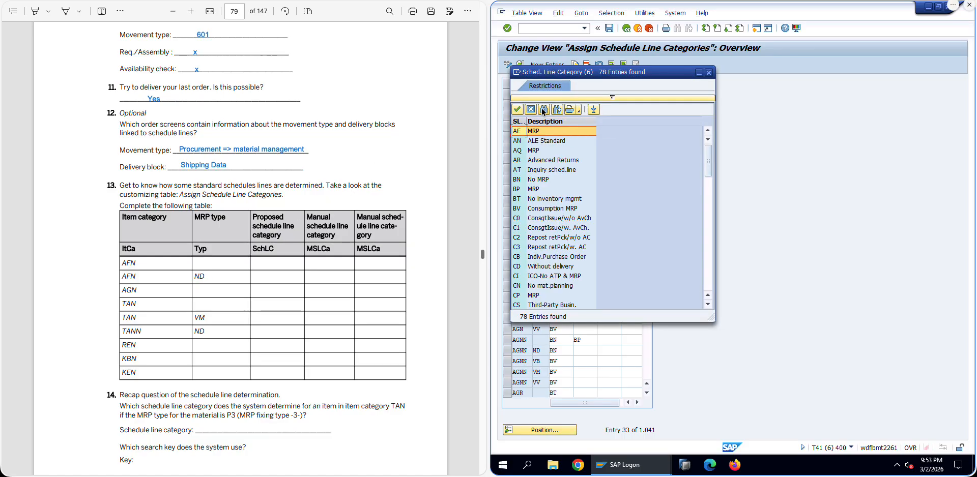
pyautogui.doubleClick(549, 171)
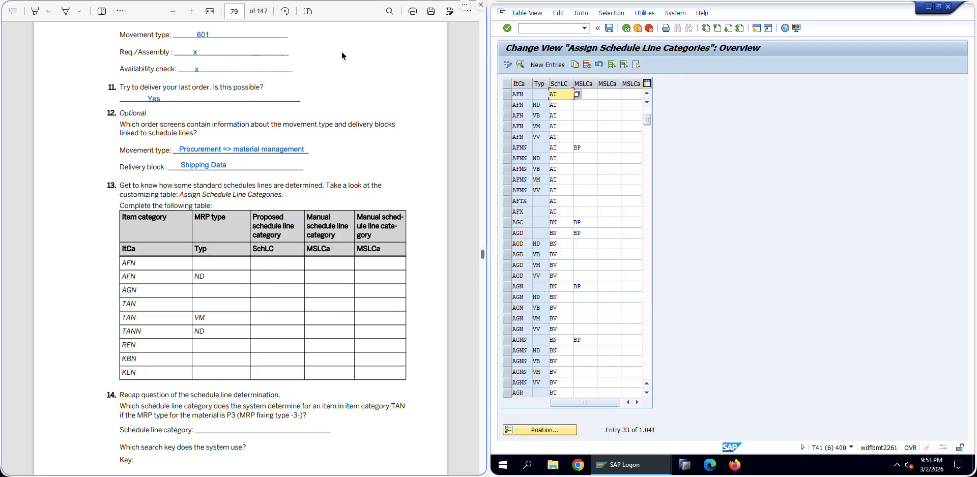
pyautogui.click(101, 10)
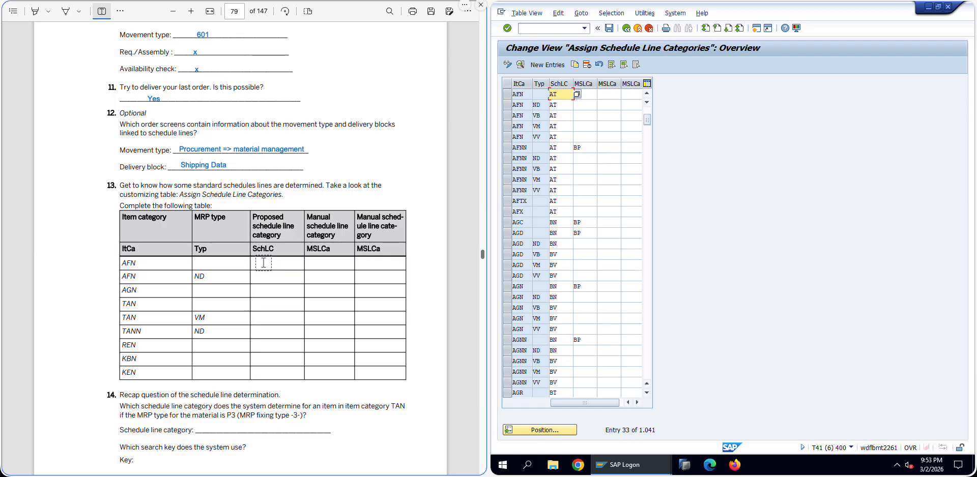
pyautogui.click(262, 264)
pyautogui.write('AT')
pyautogui.click(274, 286)
# Step: Look up the meaning of MRP type ND and enter AT as the proposed category for AFN with ND in the exercise table
pyautogui.click(552, 105)
pyautogui.click(552, 105)
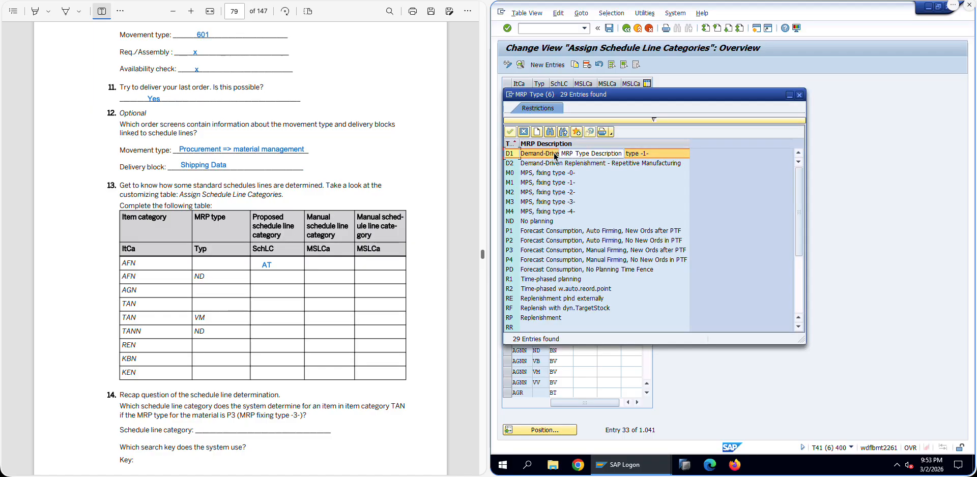
pyautogui.click(533, 222)
pyautogui.click(266, 279)
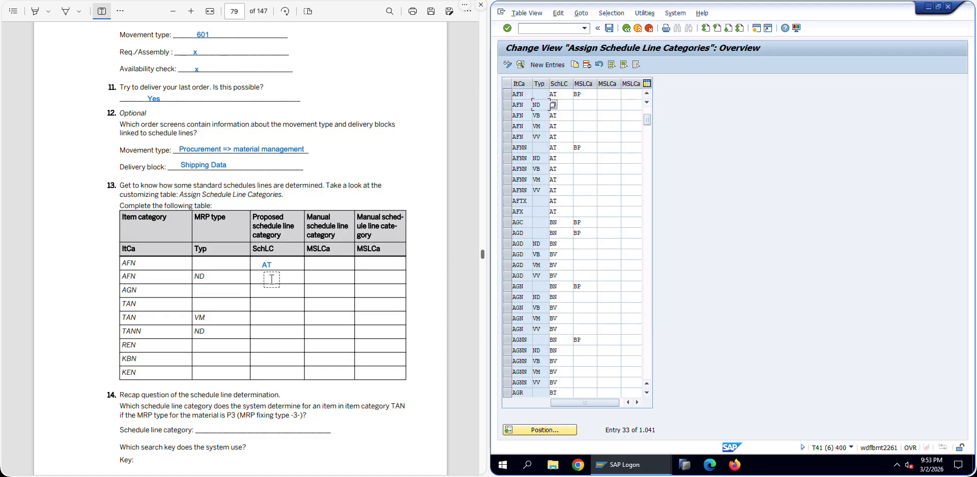
pyautogui.write('AT')
pyautogui.click(279, 300)
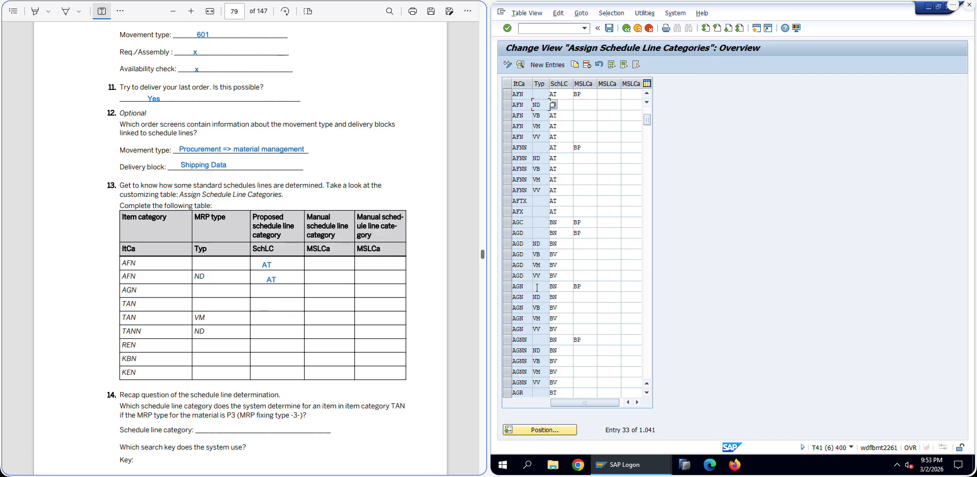
# Step: Enter BN as the proposed schedule line category for item category AGN in the exercise table
pyautogui.click(267, 292)
pyautogui.write('BN')
pyautogui.click(278, 324)
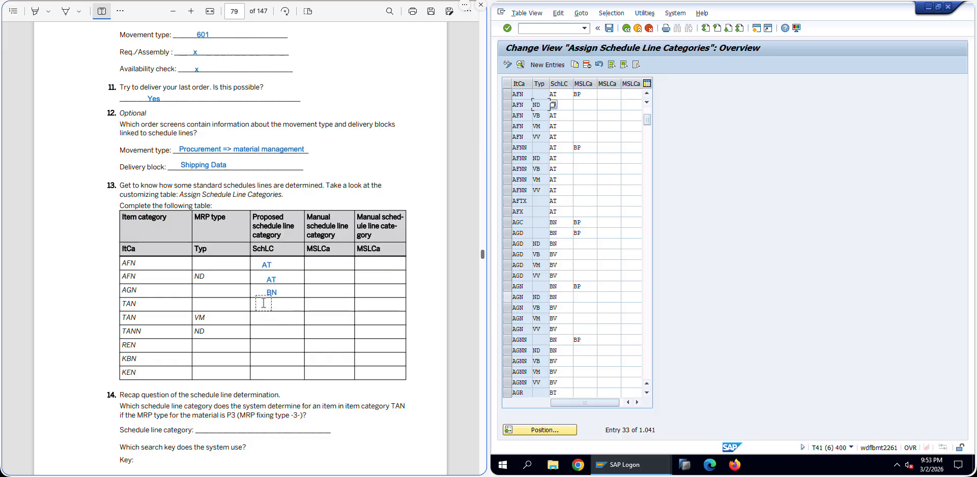
# Step: Position the assignment table on item category TAN and enter CP as its proposed category in the exercise table's TAN row without MRP type
pyautogui.click(525, 430)
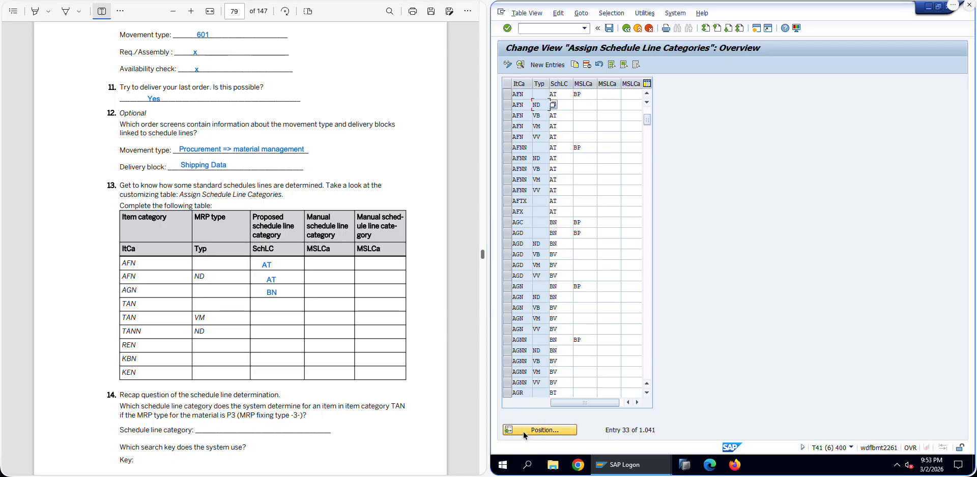
pyautogui.write('TAN')
pyautogui.press('Return')
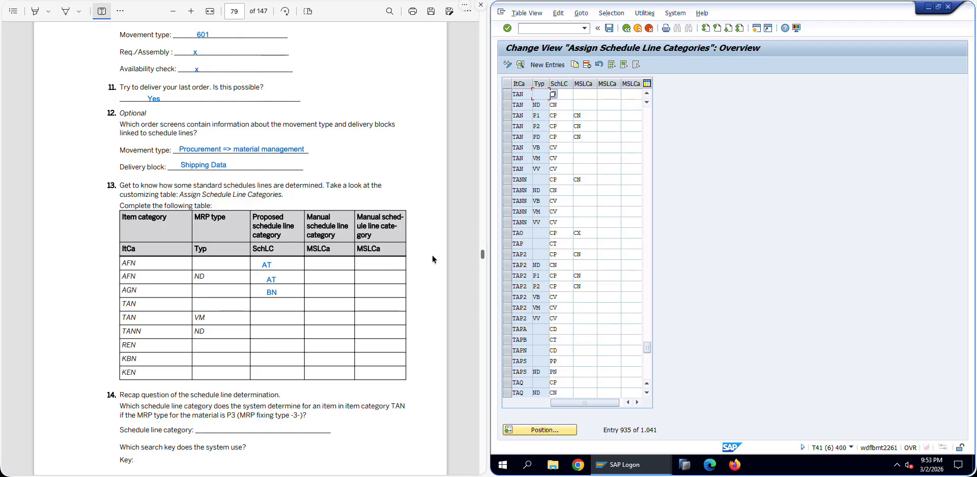
pyautogui.press('Tab')
pyautogui.click(271, 302)
pyautogui.write('CP')
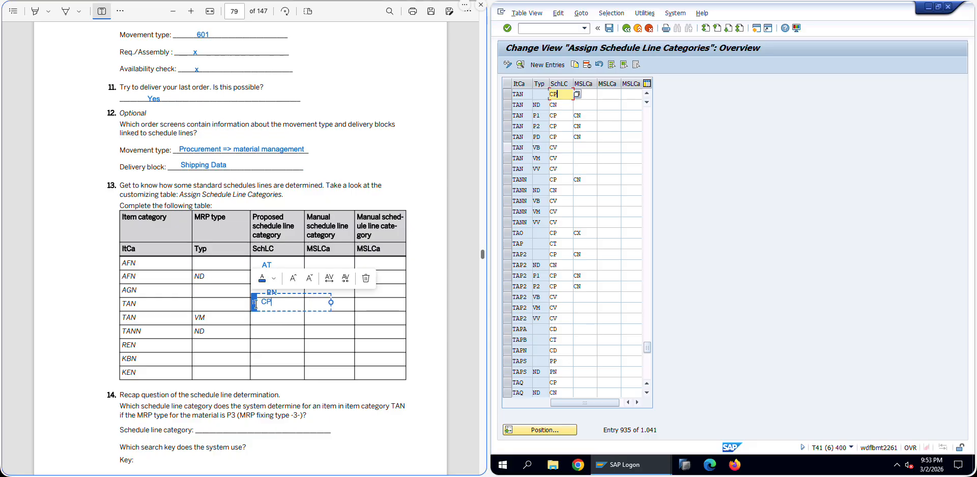
pyautogui.moveTo(256, 304); pyautogui.dragTo(257, 308)
pyautogui.click(255, 320)
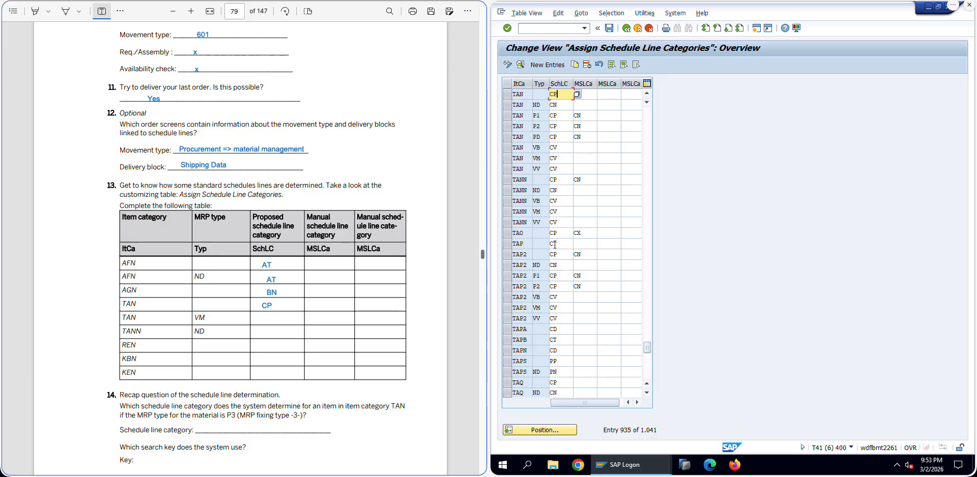
# Step: Position the assignment table on item category TAN with MRP type VM
pyautogui.click(545, 430)
pyautogui.write('TAN')
pyautogui.press('Tab')
pyautogui.write('VM')
pyautogui.press('Return')
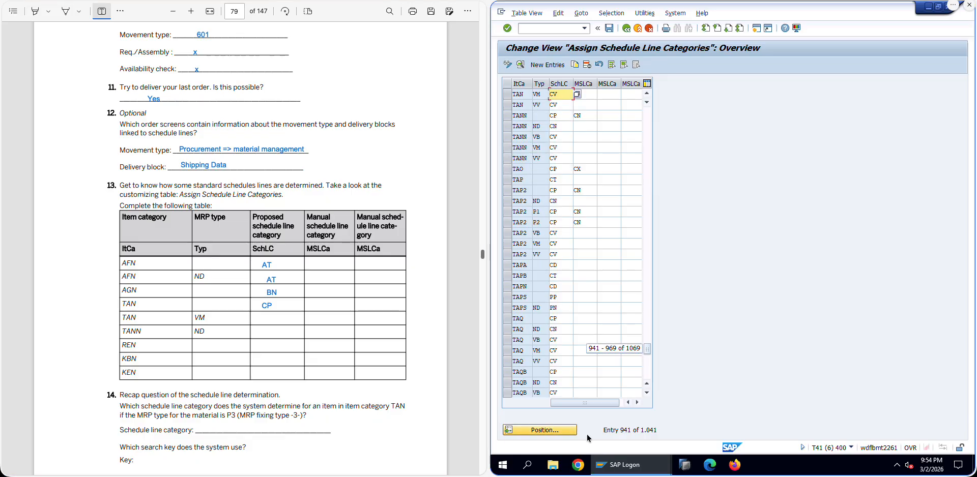
# Step: Look up the description of schedule line category CV and enter CV for TAN with MRP type VM in the exercise table
pyautogui.click(577, 94)
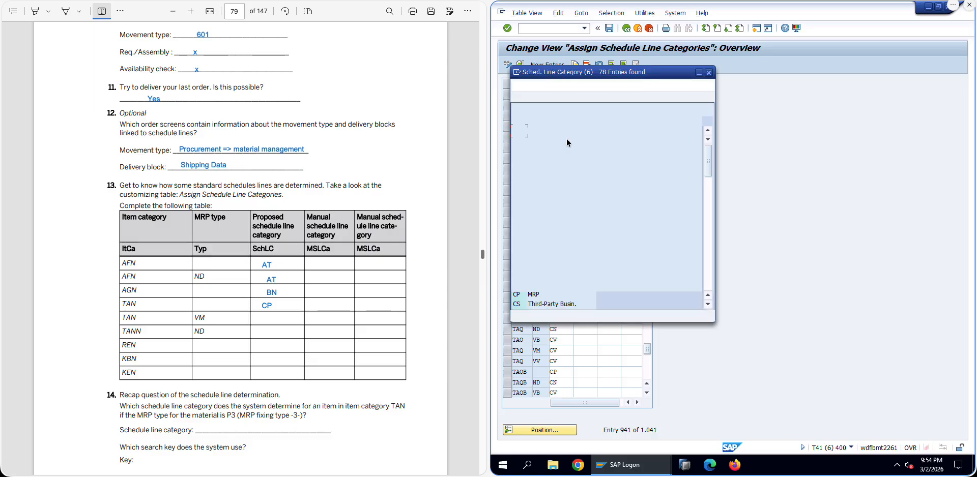
pyautogui.click(544, 110)
pyautogui.write('CV')
pyautogui.press('Return')
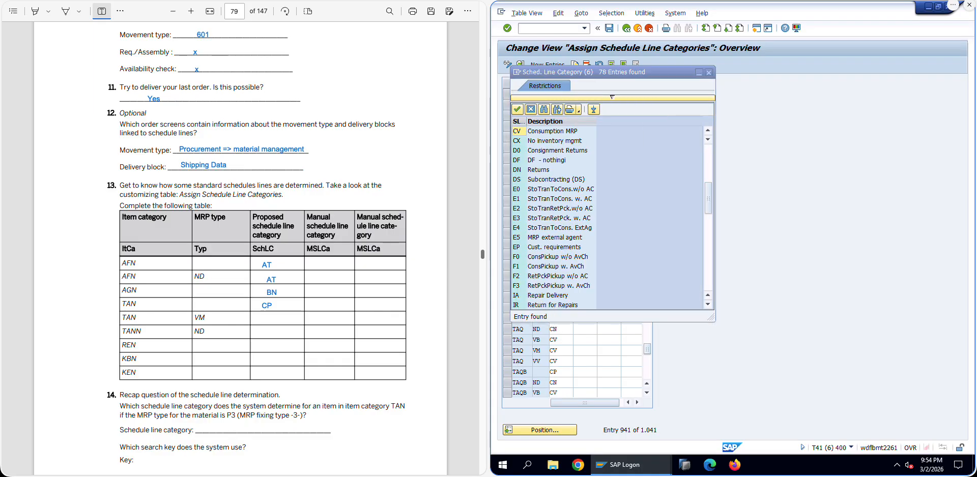
pyautogui.press('Return')
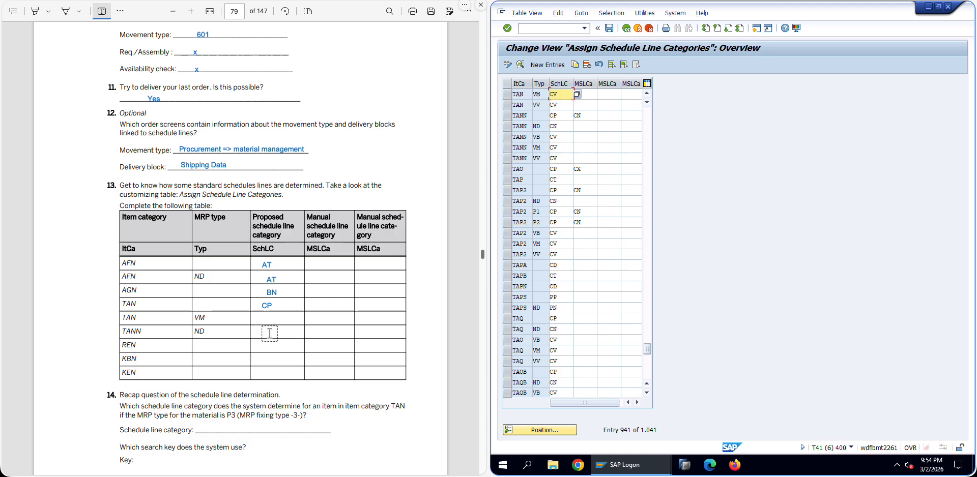
pyautogui.click(259, 321)
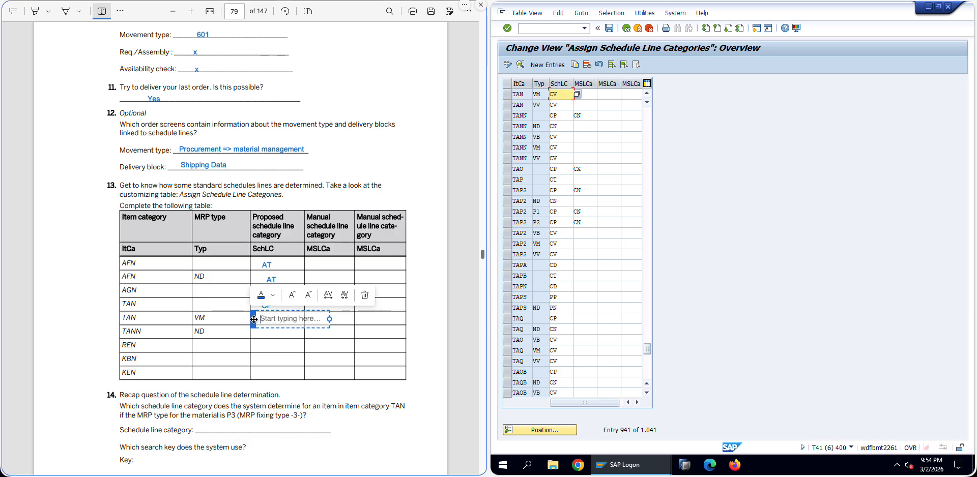
pyautogui.write('CV')
pyautogui.click(346, 344)
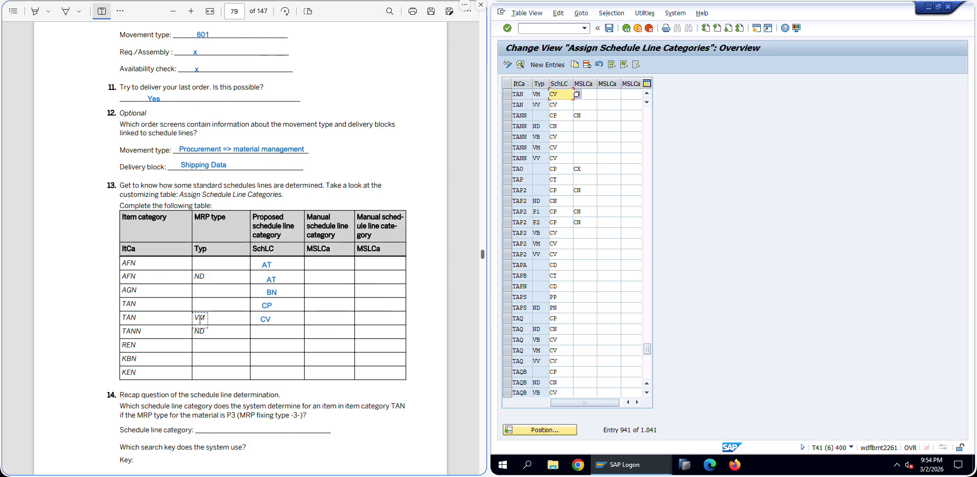
# Step: Find VM in the list of MRP types to read its description, then close the list
pyautogui.click(539, 95)
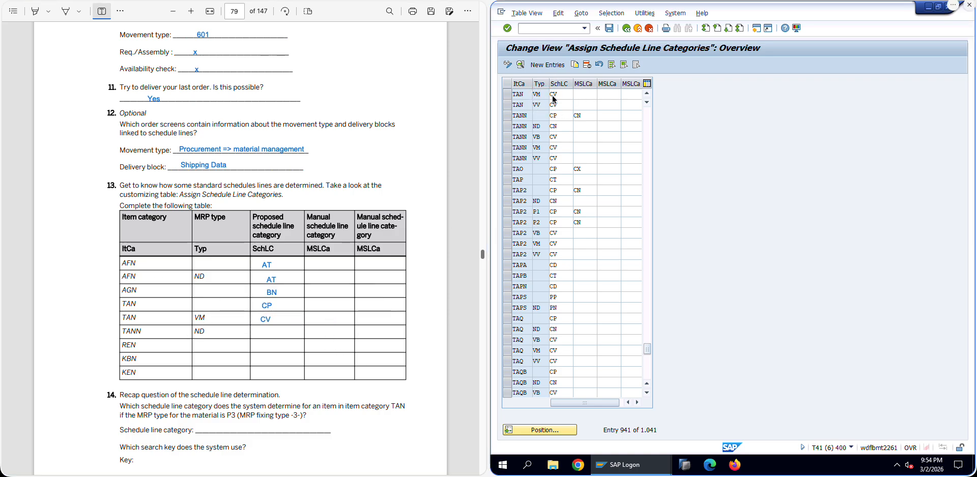
pyautogui.click(552, 95)
pyautogui.click(549, 120)
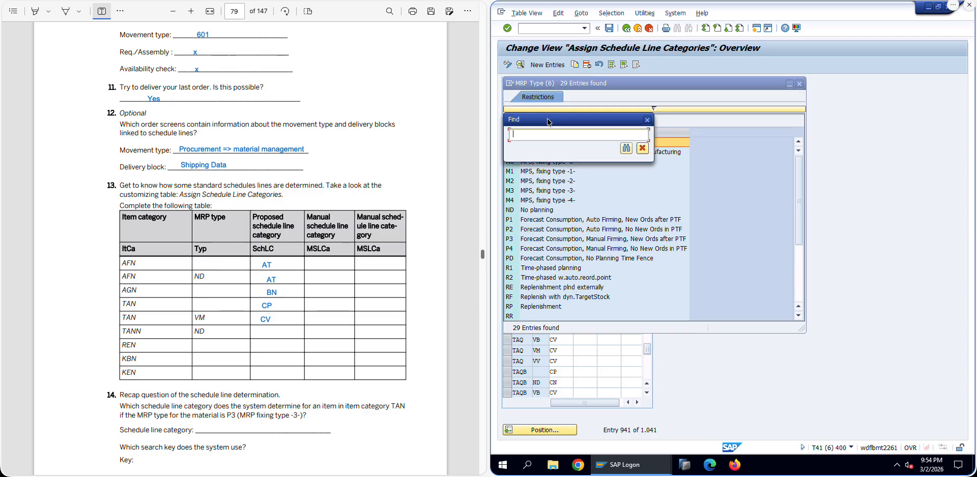
pyautogui.write('VM')
pyautogui.click(625, 148)
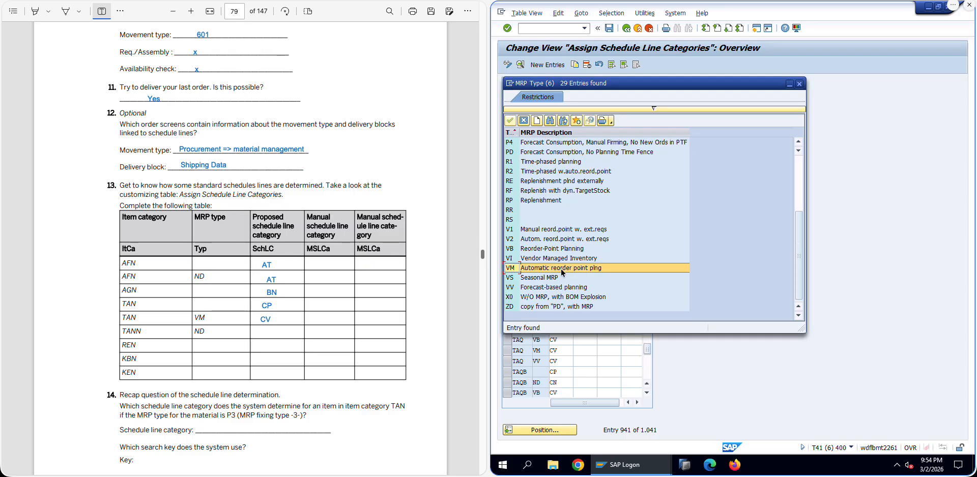
pyautogui.press('Escape')
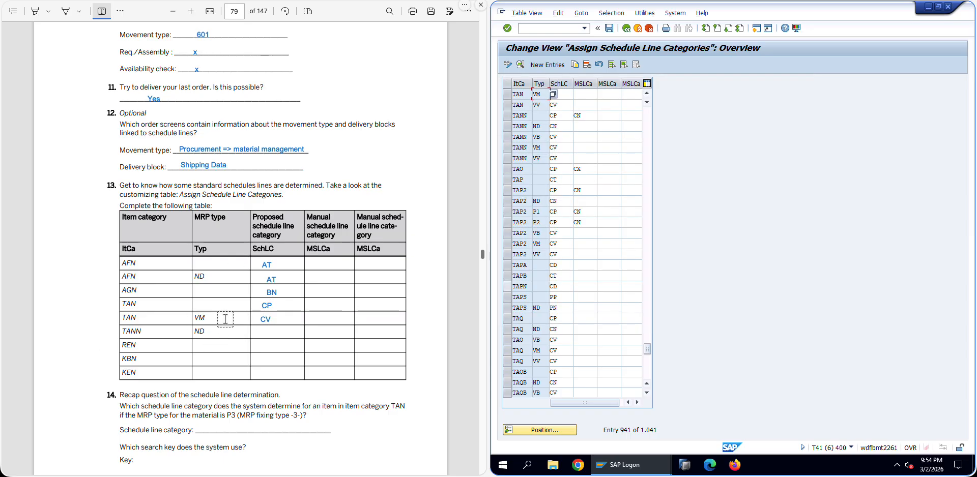
# Step: Consult question 14, position the assignment table on item category TAN with MRP type P3, and check the surrounding TAN entries
pyautogui.scroll(-3, 291, 311)
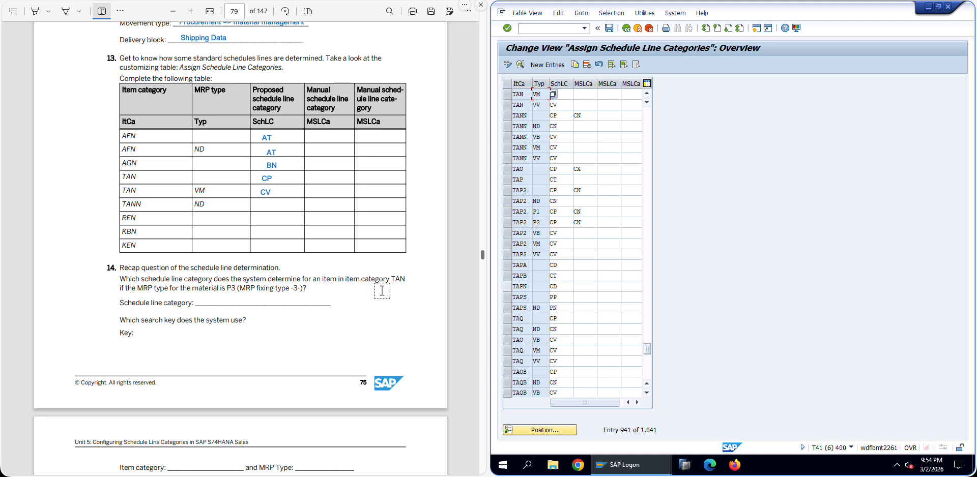
pyautogui.click(532, 432)
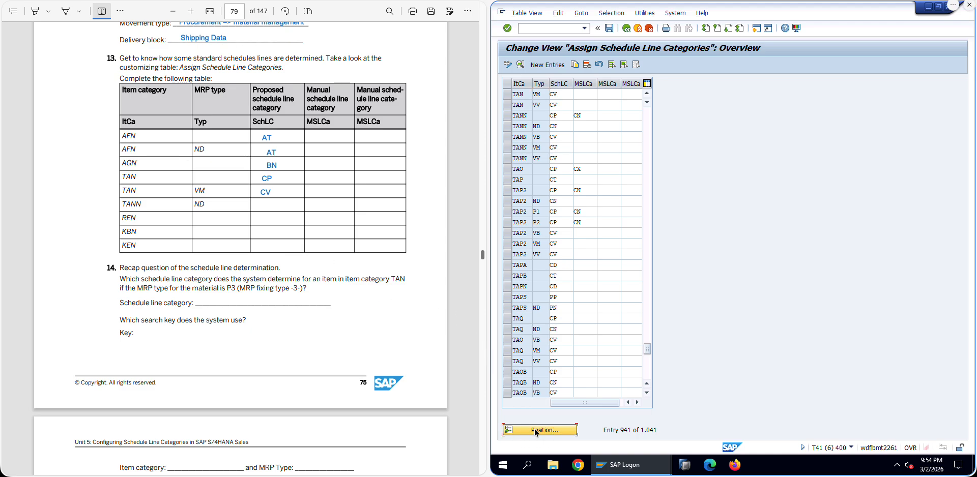
pyautogui.write('TAN')
pyautogui.press('Tab')
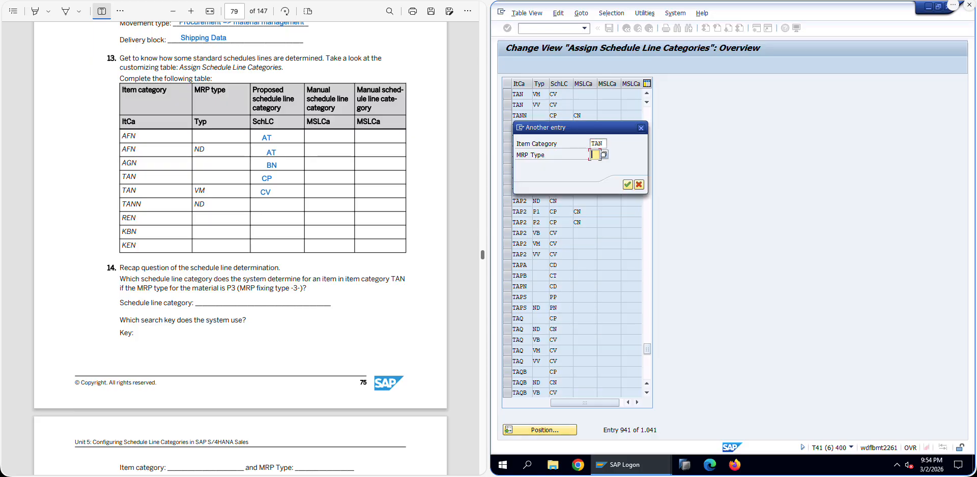
pyautogui.write('P3')
pyautogui.press('Tab')
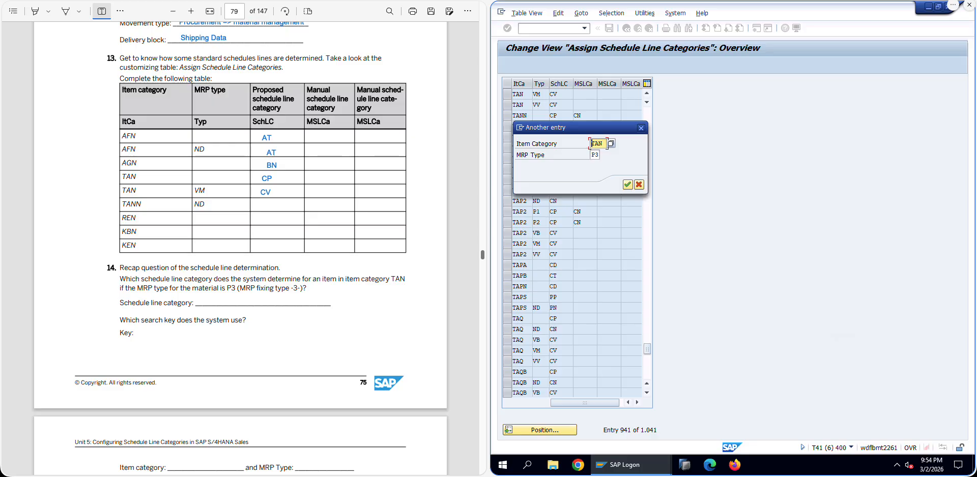
pyautogui.press('Return')
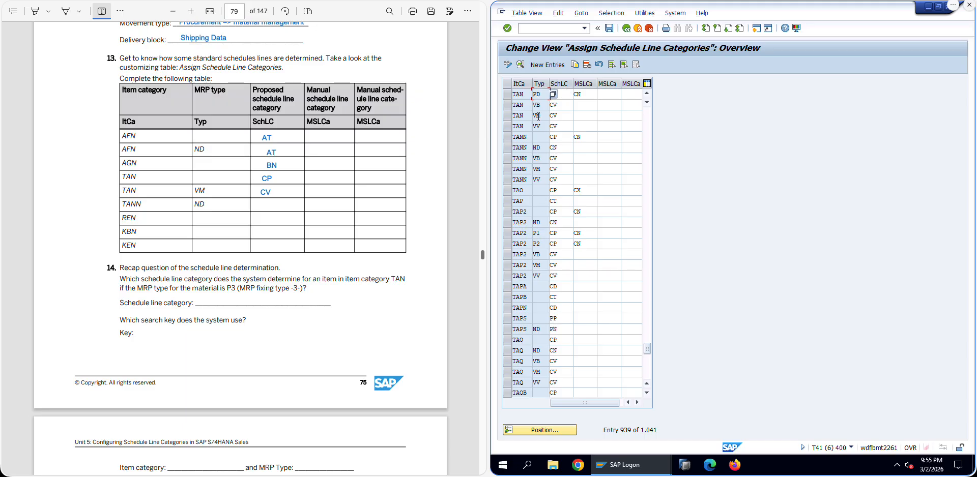
pyautogui.click(524, 126)
pyautogui.scroll(1, 526, 124)
pyautogui.click(541, 116)
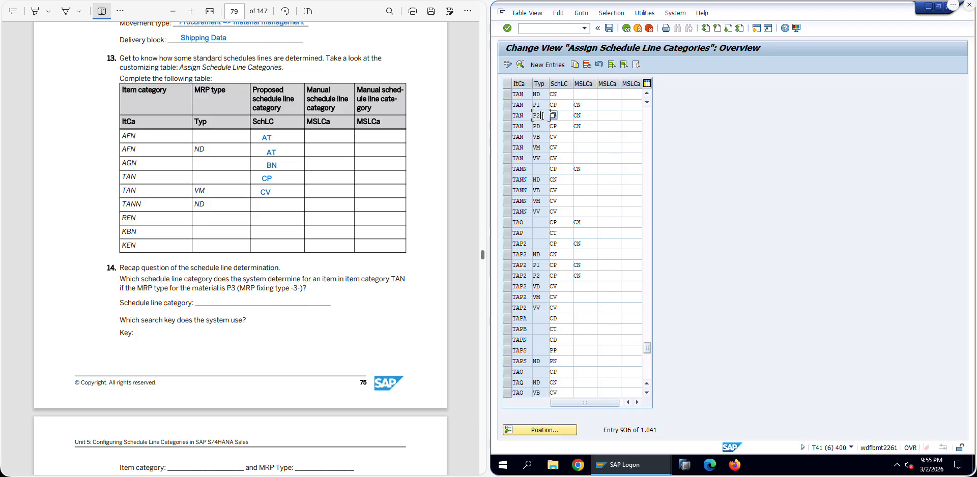
pyautogui.scroll(3, 594, 151)
# Step: Restrict the assignment table by contents to entries with item category TAN
pyautogui.click(612, 13)
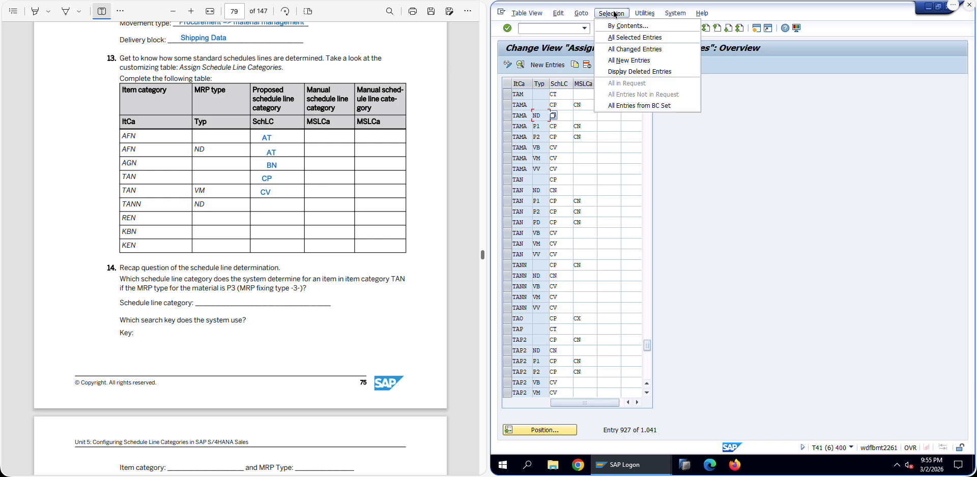
pyautogui.click(622, 24)
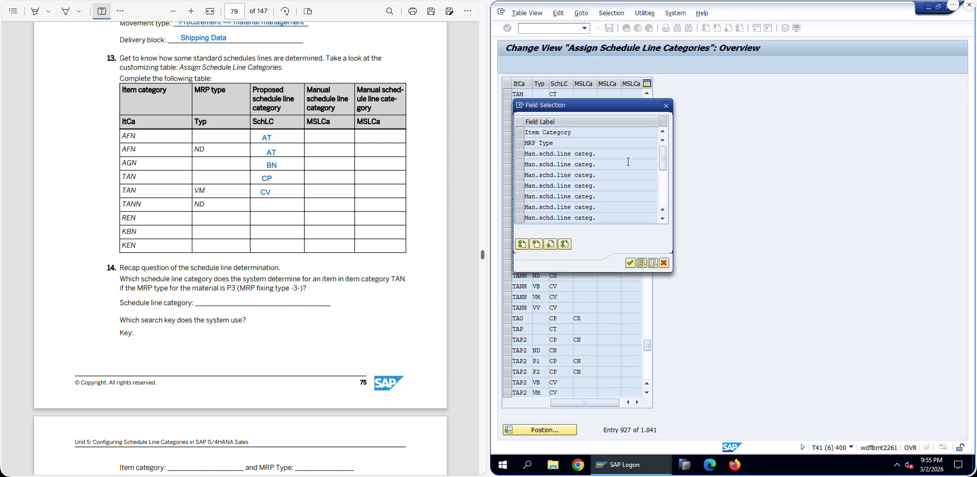
pyautogui.click(521, 133)
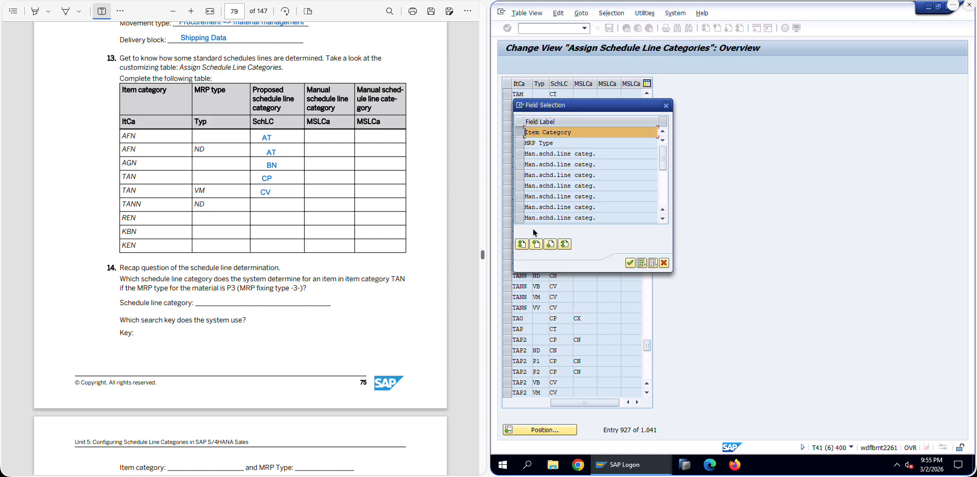
pyautogui.click(629, 263)
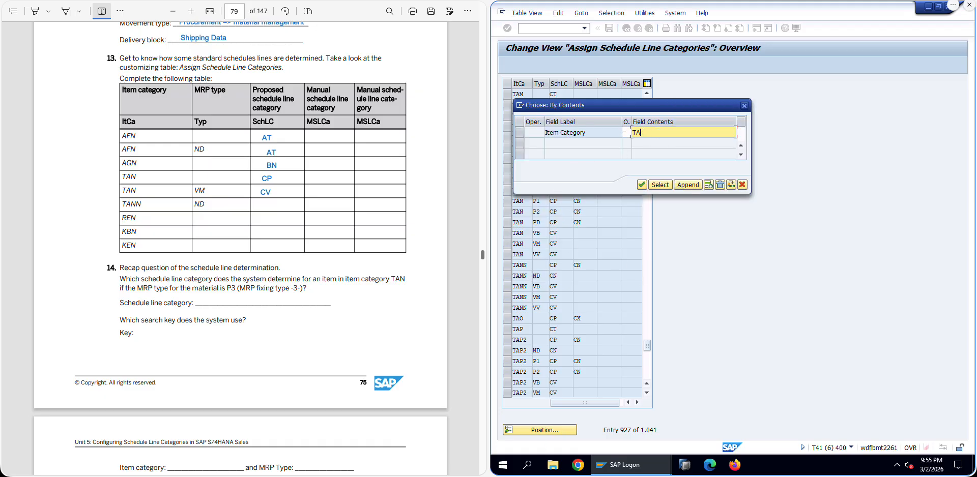
pyautogui.write('TAN')
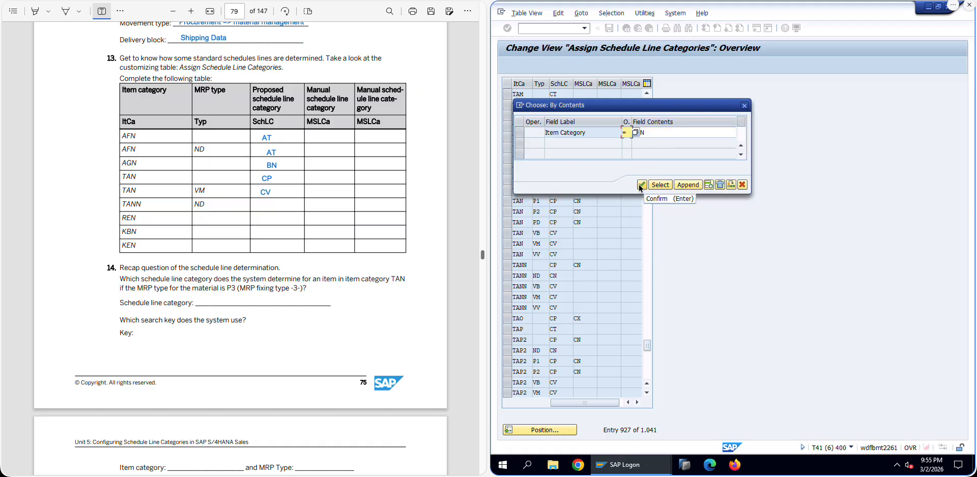
pyautogui.click(660, 185)
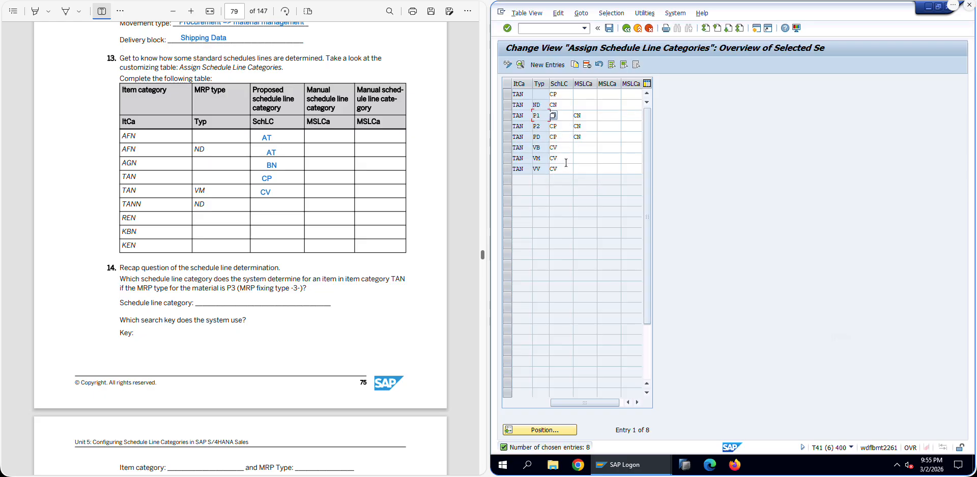
# Step: Check the MRP types ND, VB, VM and VV of the restricted TAN entries
pyautogui.click(542, 105)
pyautogui.click(541, 149)
pyautogui.click(543, 159)
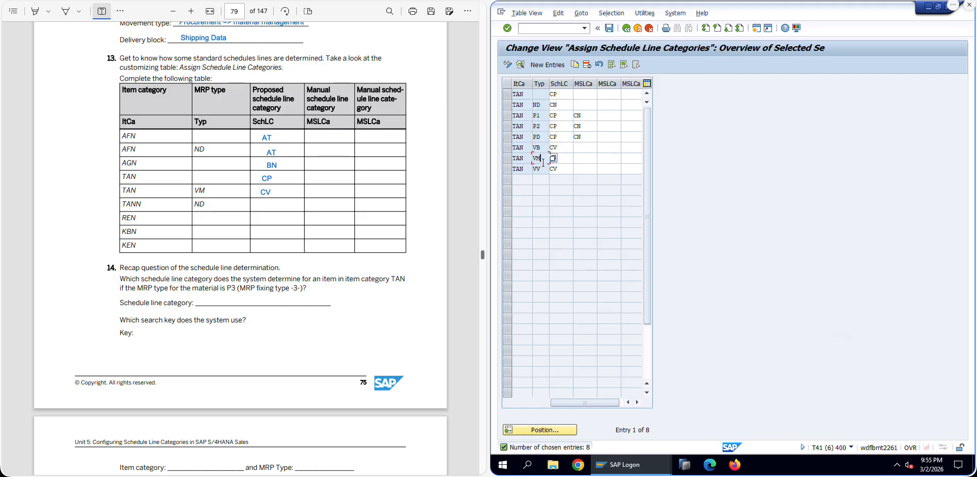
pyautogui.click(542, 169)
# Step: Find CP in the list of schedule line categories for the TAN entry with MRP type P2 and select it
pyautogui.click(561, 128)
pyautogui.click(577, 128)
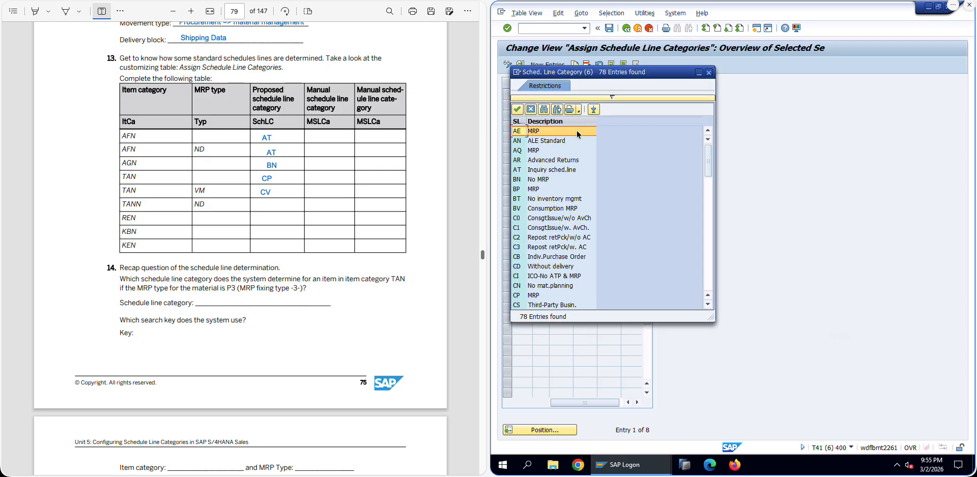
pyautogui.click(543, 111)
pyautogui.write('CP')
pyautogui.press('Return')
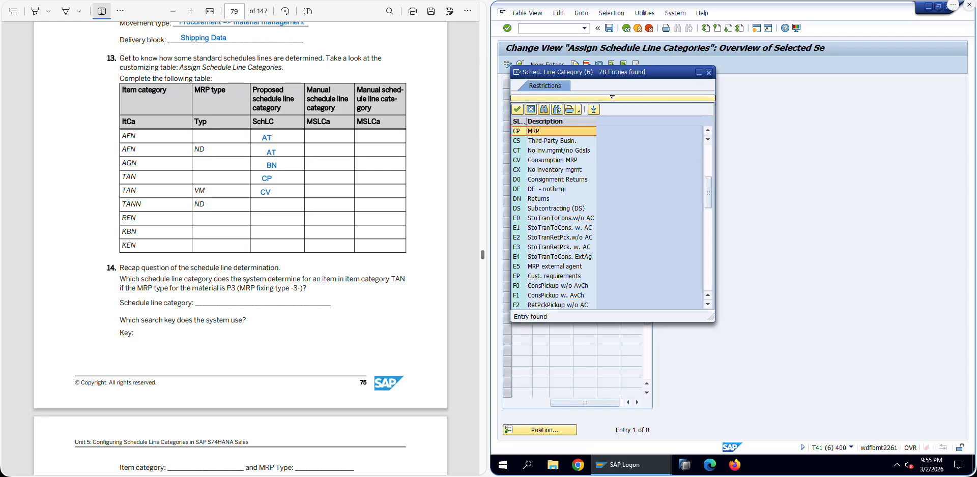
pyautogui.doubleClick(548, 131)
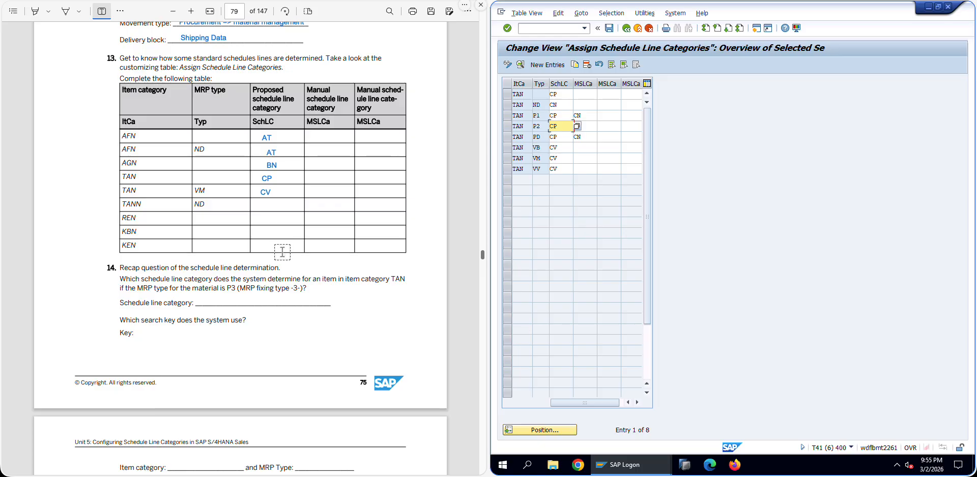
# Step: Answer the search key question in the exercise with item category TAN and MRP type P3, aligned on their answer lines
pyautogui.scroll(-4, 265, 252)
pyautogui.scroll(2, 249, 248)
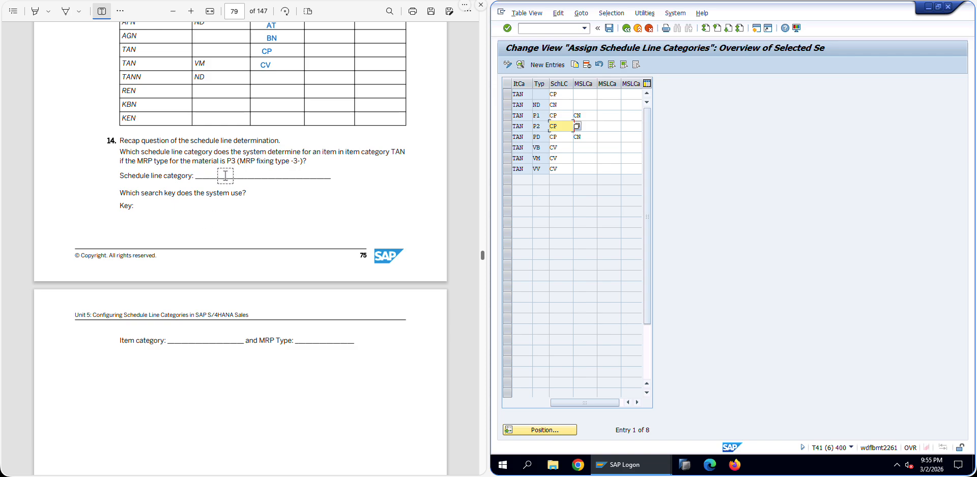
pyautogui.click(145, 330)
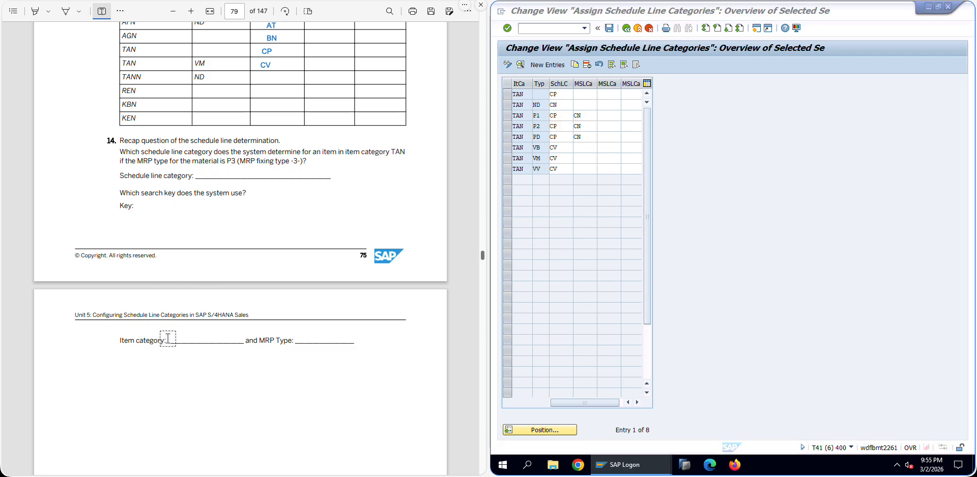
pyautogui.hotkey('alt', 'Tab')
pyautogui.click(180, 340)
pyautogui.write('TAn')
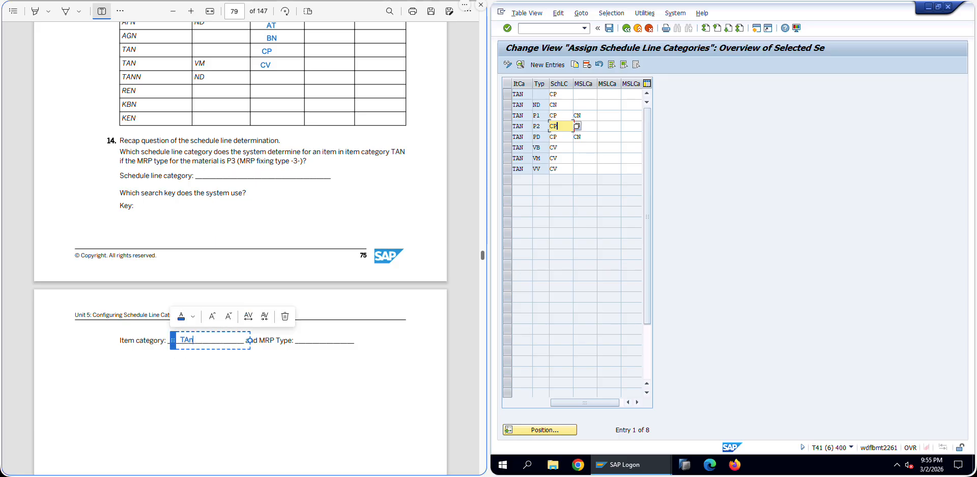
pyautogui.click(316, 341)
pyautogui.click(314, 341)
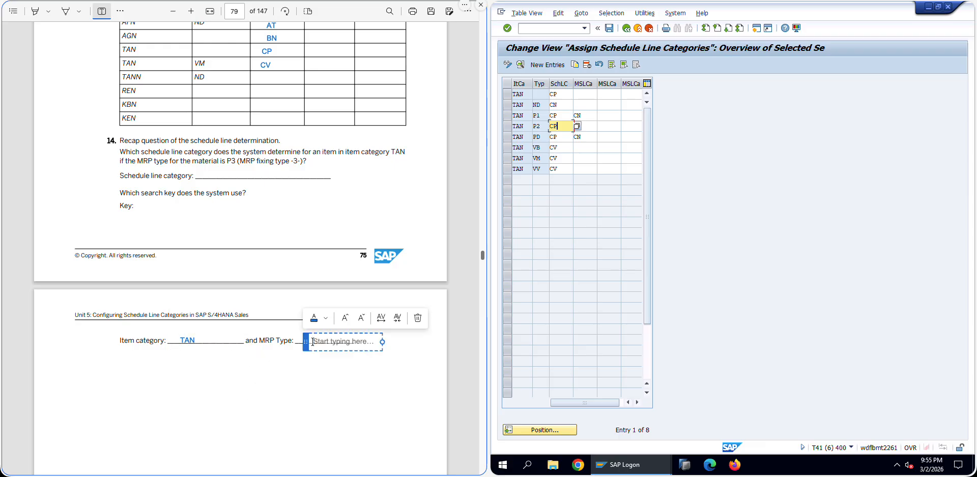
pyautogui.write('P3')
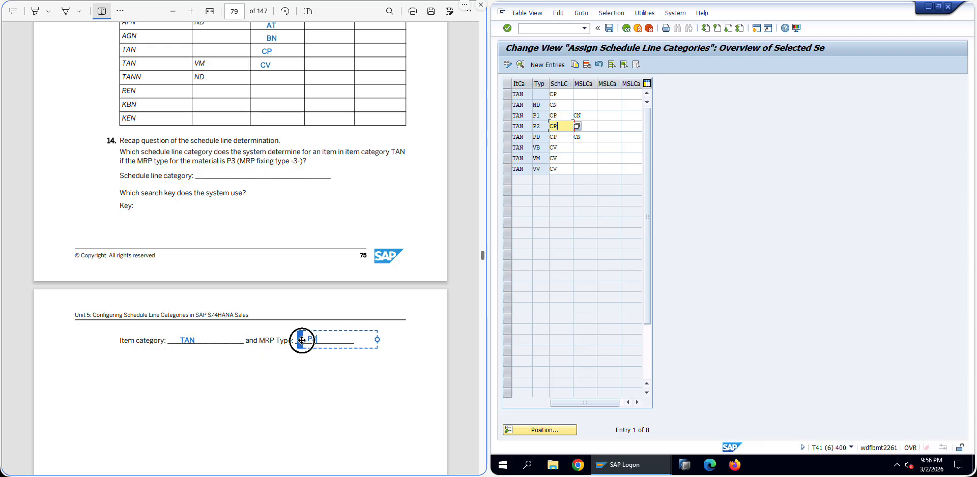
pyautogui.click(304, 375)
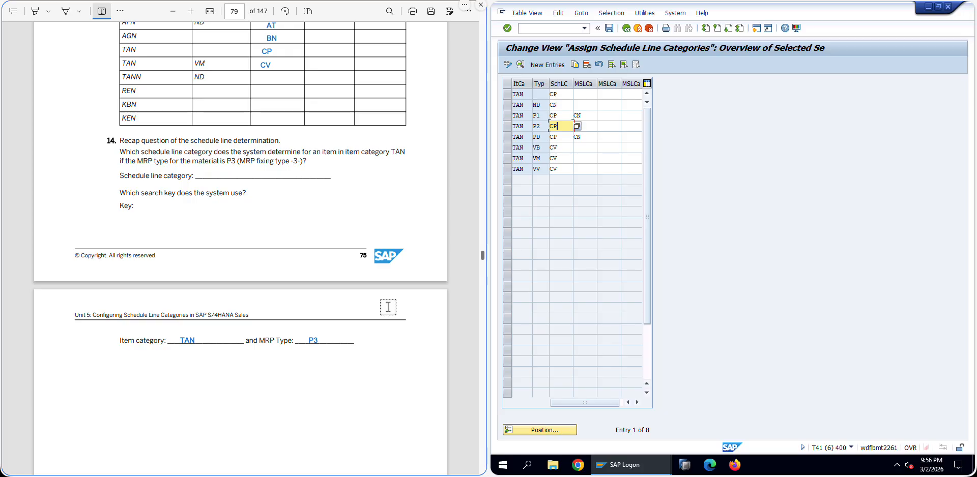
# Step: Enter CP as the schedule line category answer for question 14
pyautogui.scroll(1, 181, 173)
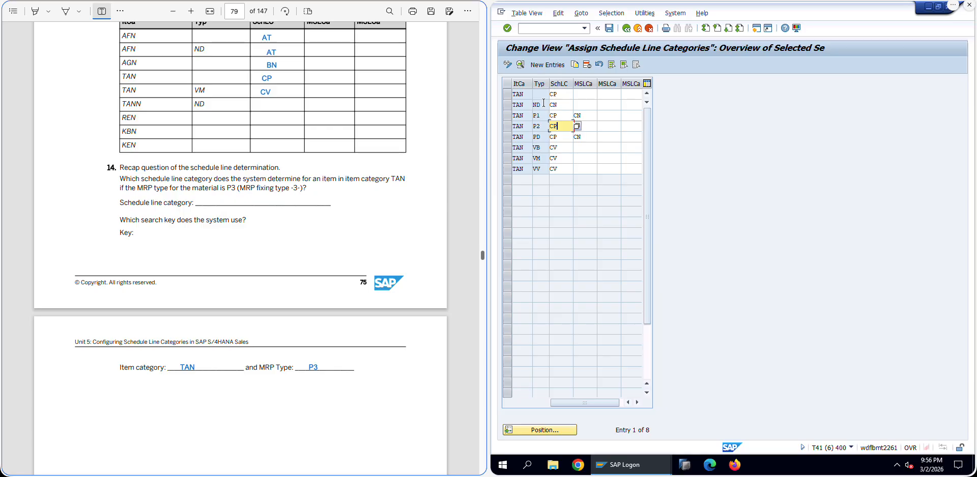
pyautogui.click(224, 202)
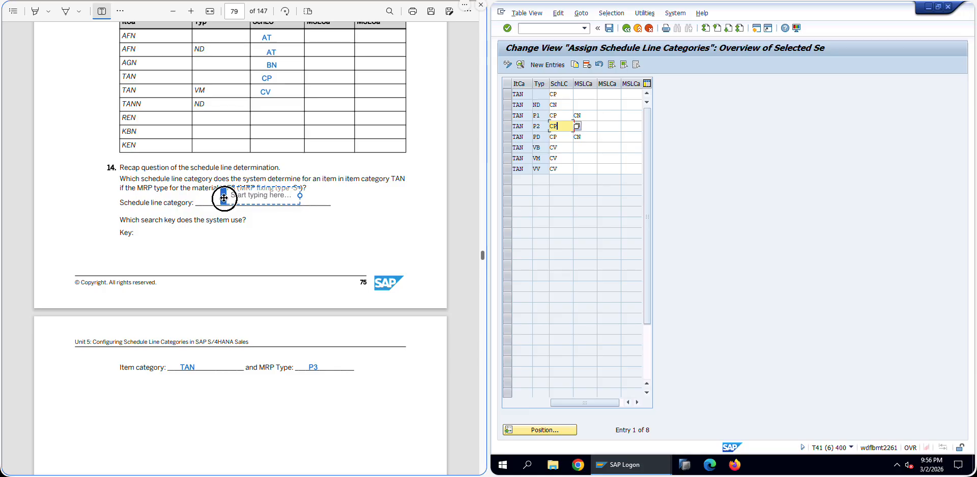
pyautogui.write('CP')
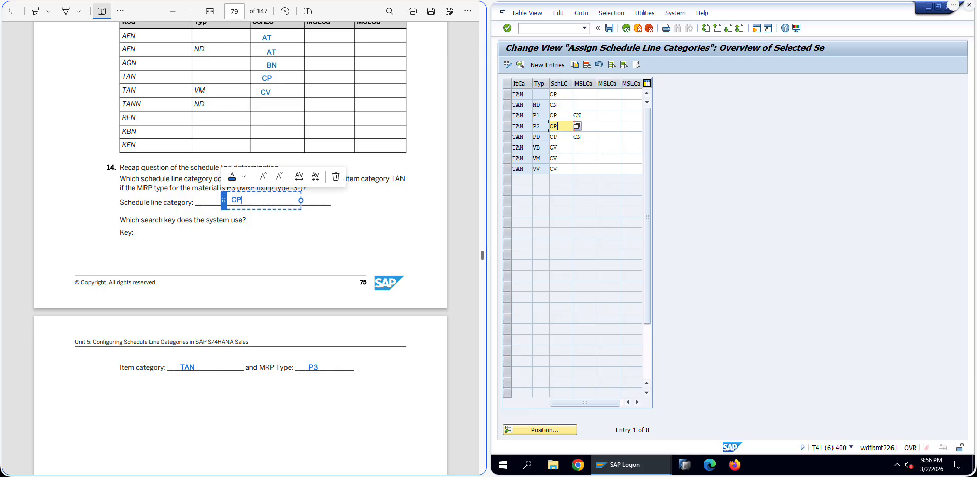
# Step: Browse the list of possible MRP types for the TAN entry with a blank MRP type, then close the list
pyautogui.click(536, 95)
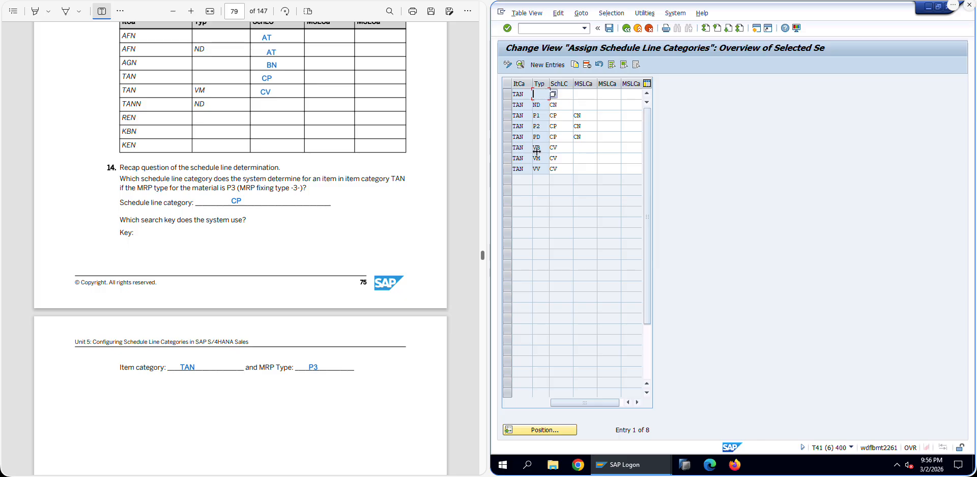
pyautogui.press('F4')
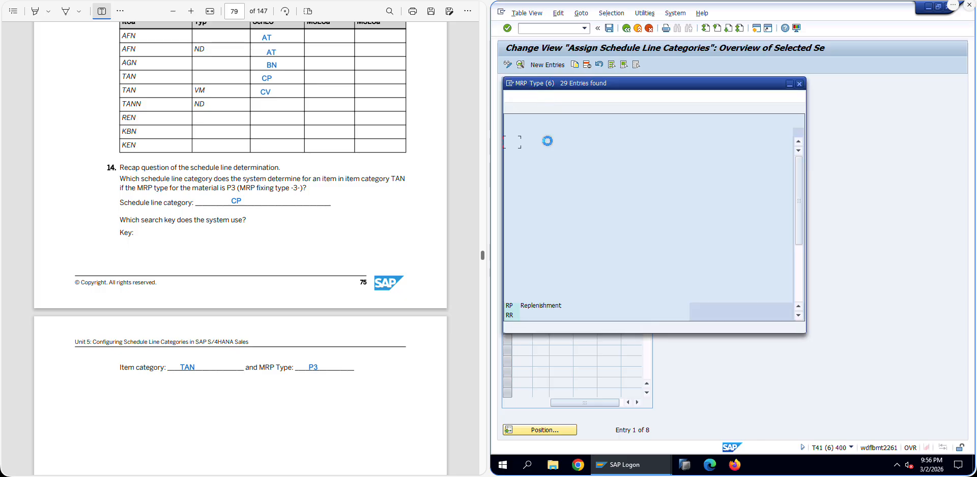
pyautogui.scroll(-4, 570, 241)
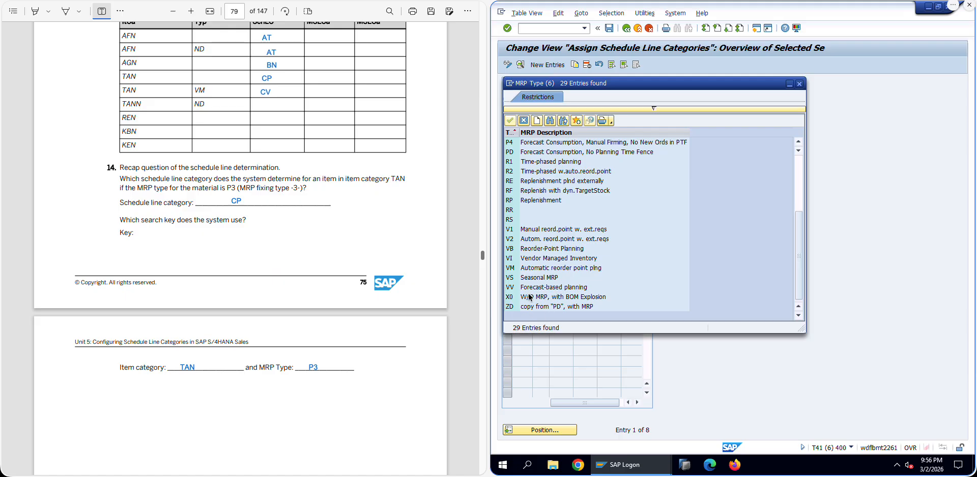
pyautogui.scroll(4, 529, 297)
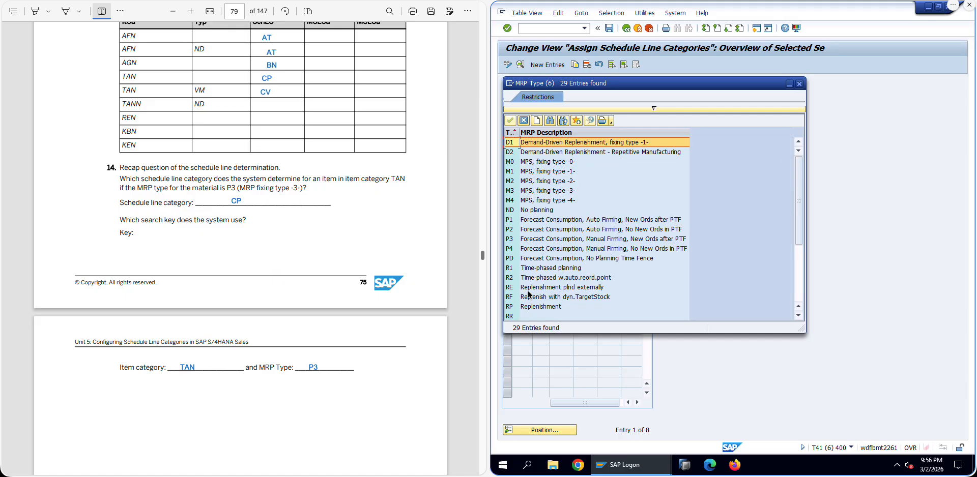
pyautogui.press('Escape')
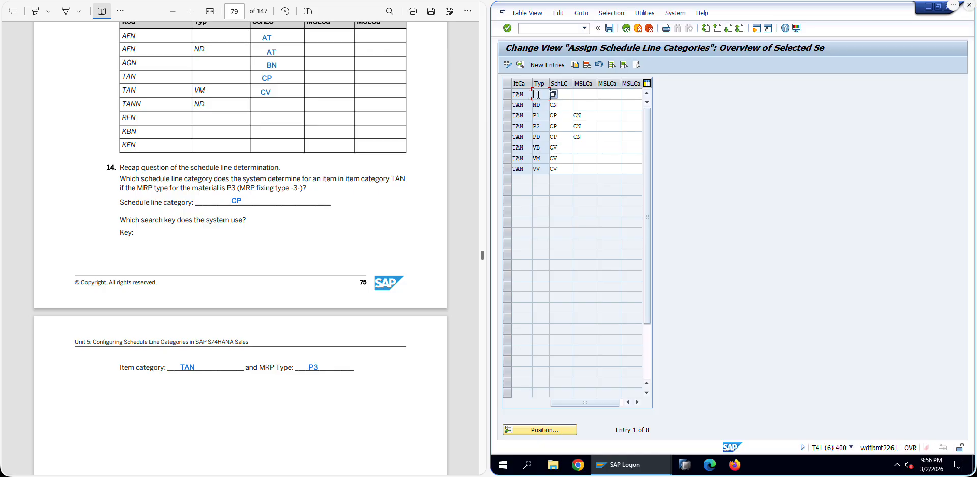
# Step: Discard the stray text box in question 14, reopen VOV5 from the favorites and position the table on item category TAN
pyautogui.click(243, 191)
pyautogui.click(246, 188)
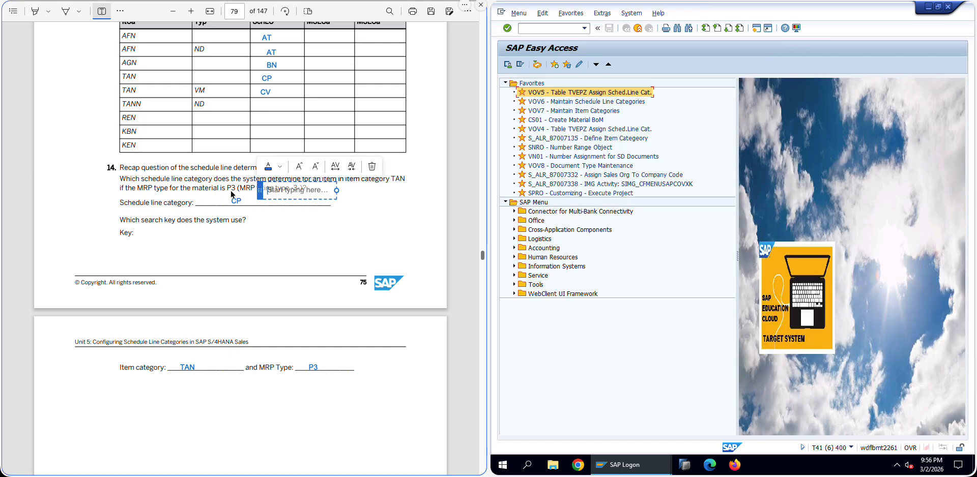
pyautogui.click(228, 187)
pyautogui.doubleClick(603, 93)
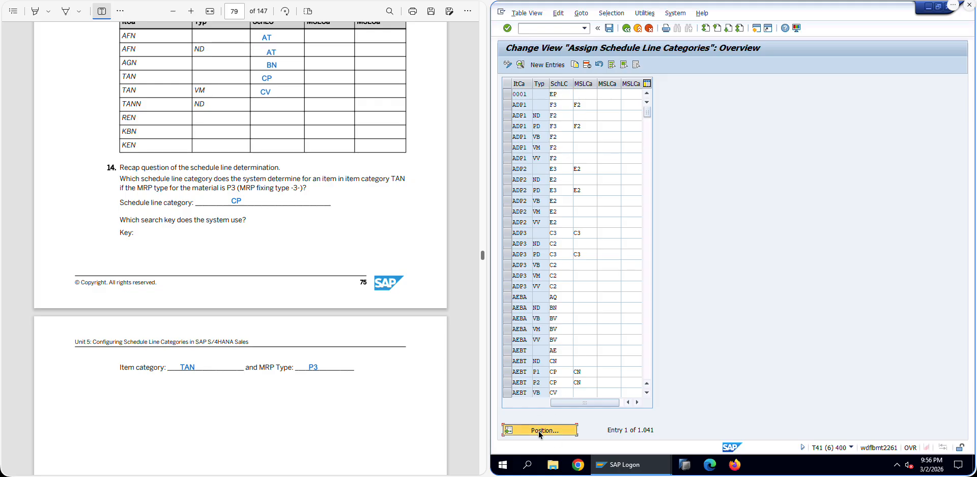
pyautogui.click(539, 431)
pyautogui.write('TAN')
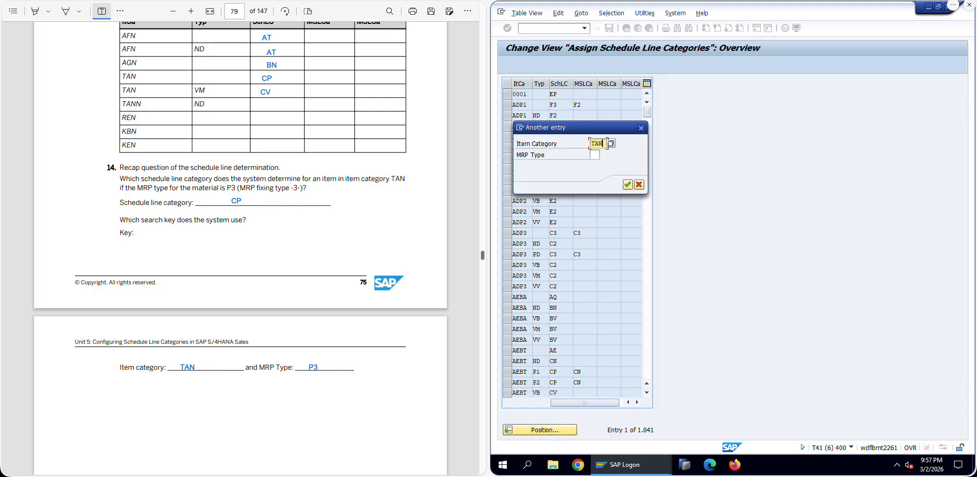
pyautogui.press('Return')
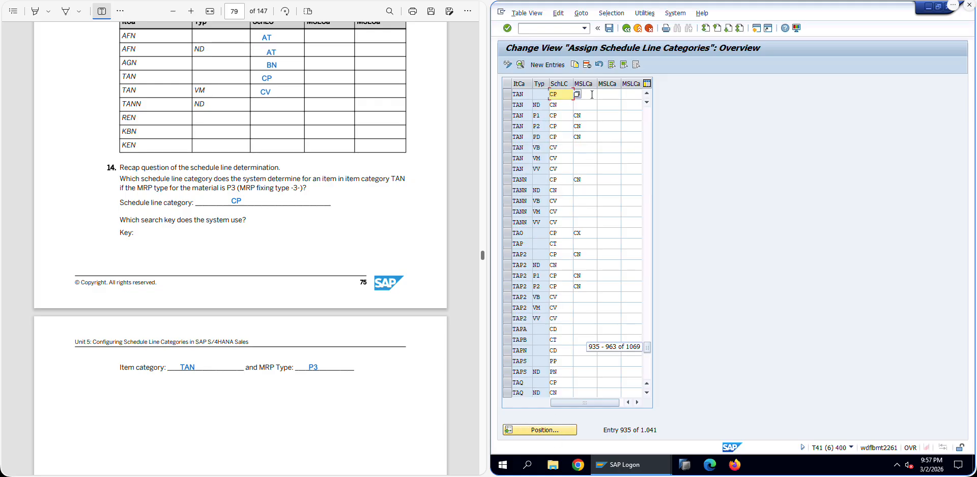
# Step: Compare the TAN entries by MRP type, from blank, ND and P1 through VM, with their proposed schedule line categories
pyautogui.click(542, 94)
pyautogui.moveTo(529, 95); pyautogui.dragTo(501, 96)
pyautogui.click(553, 95)
pyautogui.click(546, 95)
pyautogui.click(557, 137)
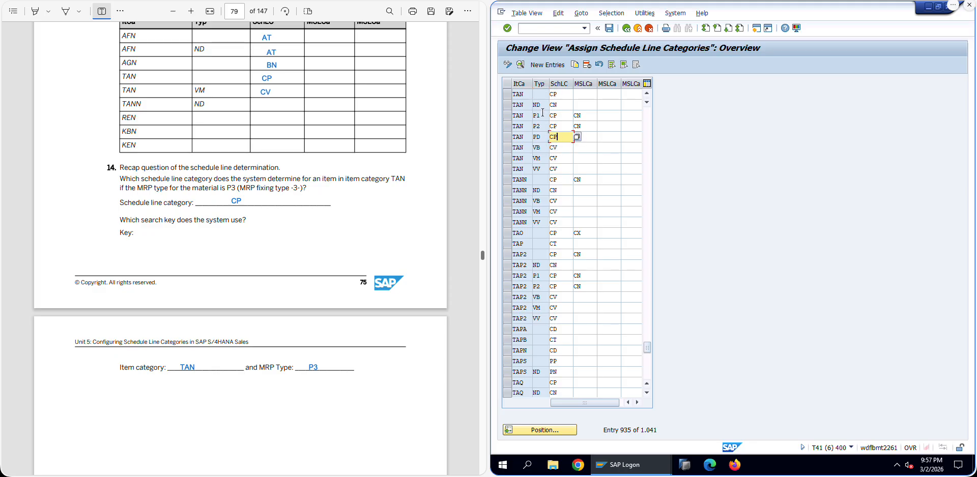
pyautogui.moveTo(540, 110); pyautogui.dragTo(531, 109)
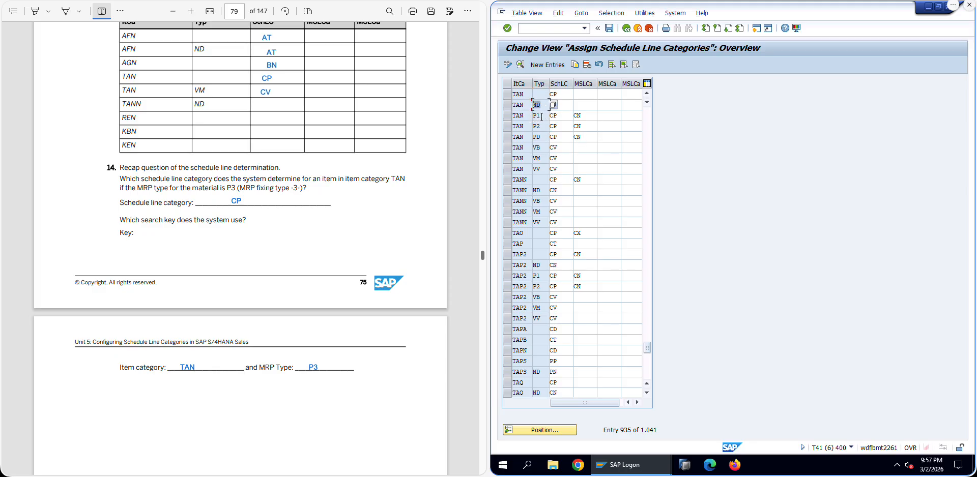
pyautogui.doubleClick(541, 116)
pyautogui.moveTo(542, 126); pyautogui.dragTo(534, 159)
pyautogui.click(560, 148)
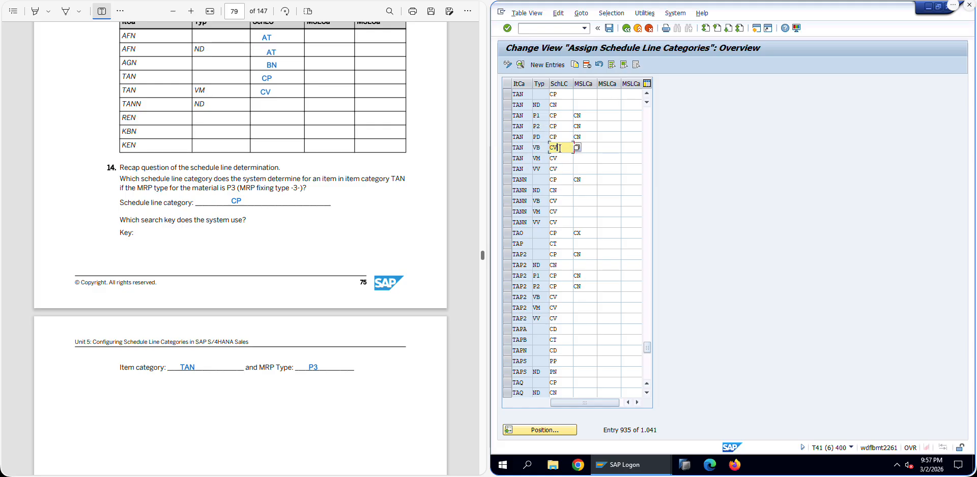
pyautogui.click(552, 158)
pyautogui.moveTo(563, 159); pyautogui.dragTo(546, 159)
pyautogui.click(536, 95)
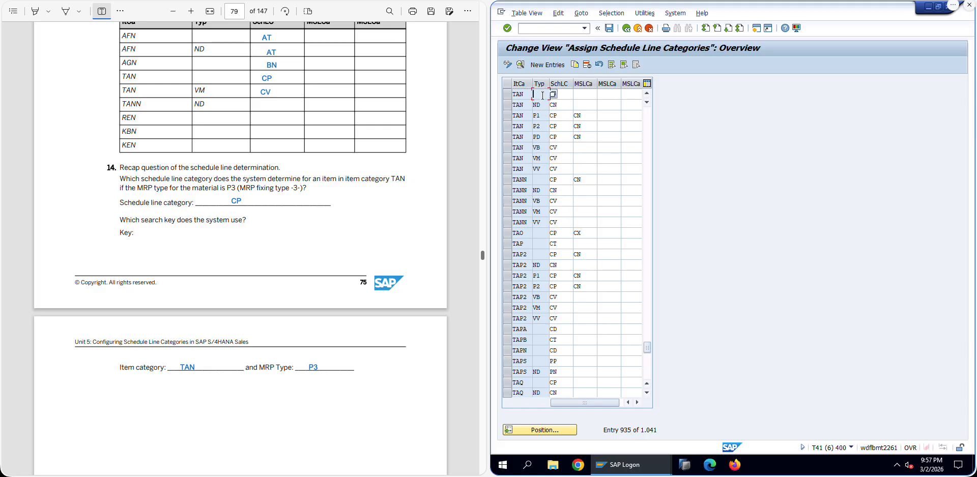
# Step: Leave the assignment table and locate the quotation material P605-1## in the exercise document
pyautogui.scroll(15, 292, 250)
pyautogui.press('F3')
pyautogui.scroll(12, 290, 275)
pyautogui.press('Escape')
pyautogui.press('Escape')
pyautogui.click(296, 238)
pyautogui.press('Escape')
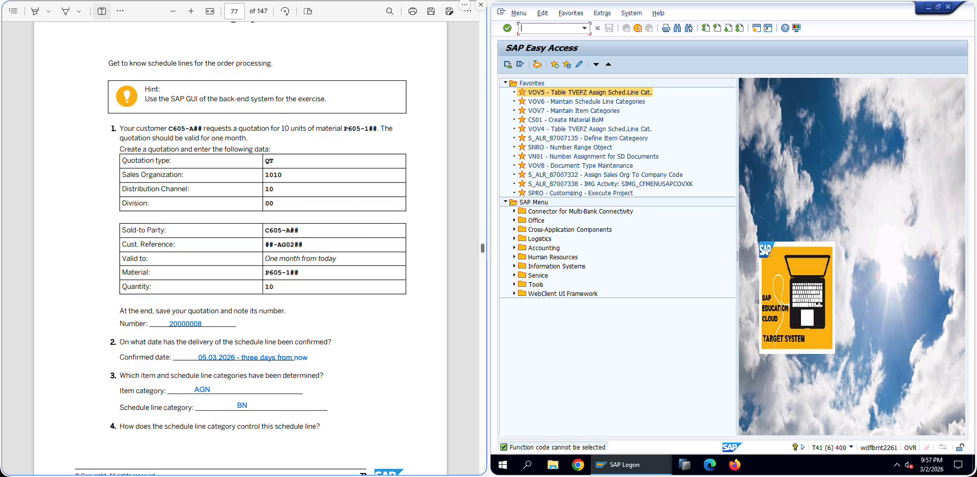
pyautogui.moveTo(298, 273); pyautogui.dragTo(265, 273)
# Step: Start transaction MM03 and call up material P605-142 for display
pyautogui.click(544, 32)
pyautogui.write('mm03')
pyautogui.press('Return')
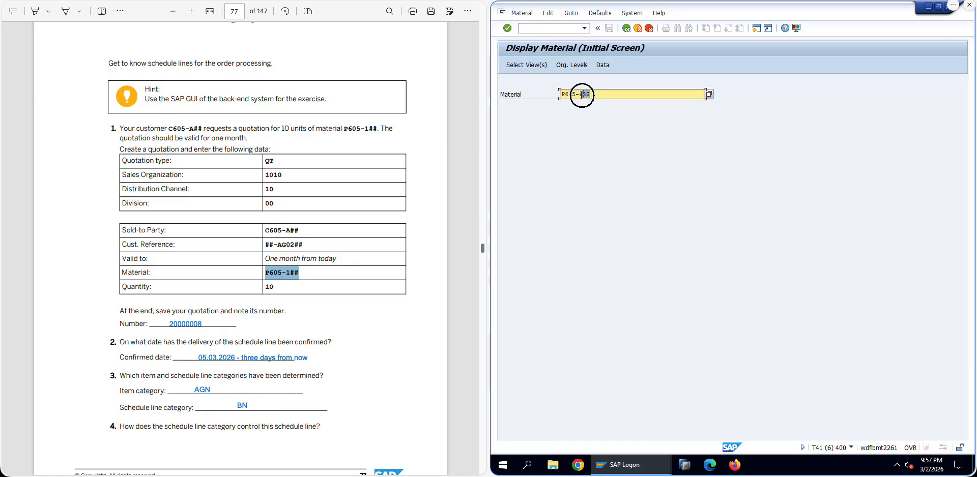
pyautogui.write('142')
pyautogui.press('Return')
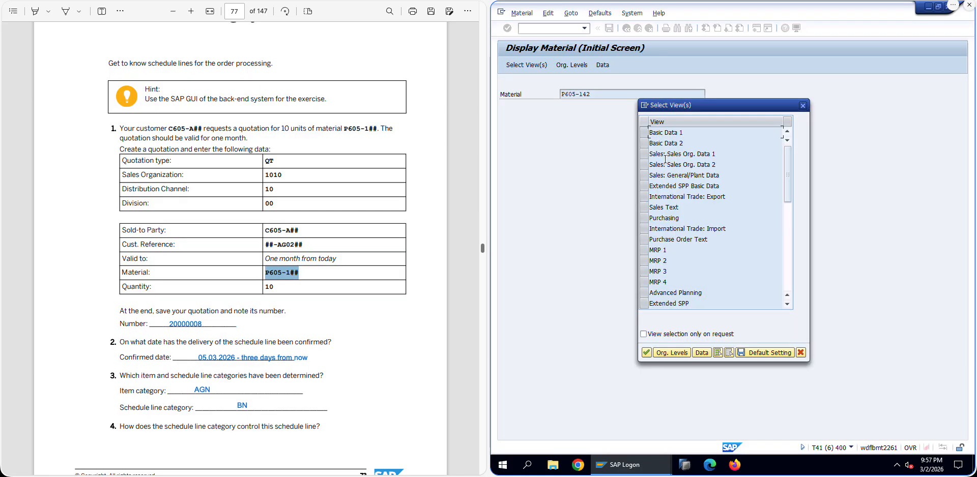
# Step: Choose the views MRP 1 through MRP 4, Advanced Planning and Extended SPP, and confirm the selection
pyautogui.moveTo(645, 251); pyautogui.dragTo(647, 286)
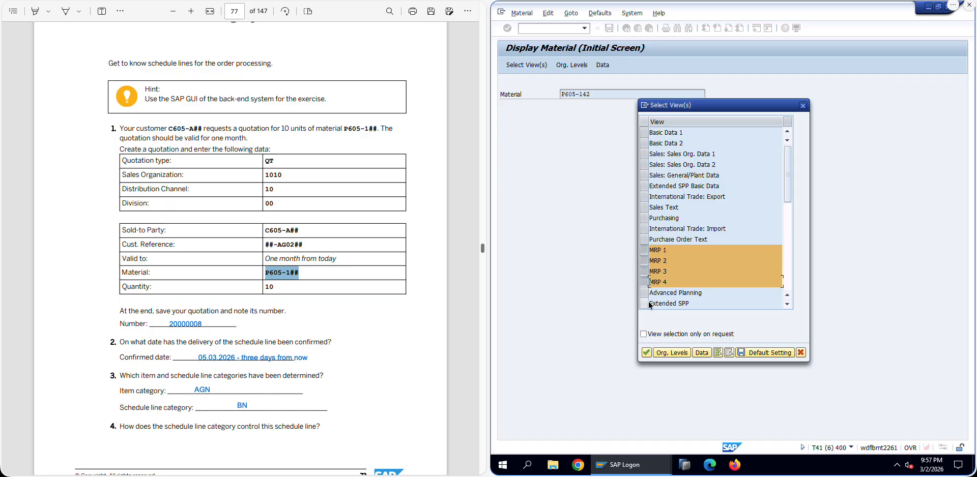
pyautogui.keyDown('ctrl'); pyautogui.click(648, 303); pyautogui.keyUp('ctrl')
pyautogui.keyDown('ctrl'); pyautogui.click(645, 294); pyautogui.keyUp('ctrl')
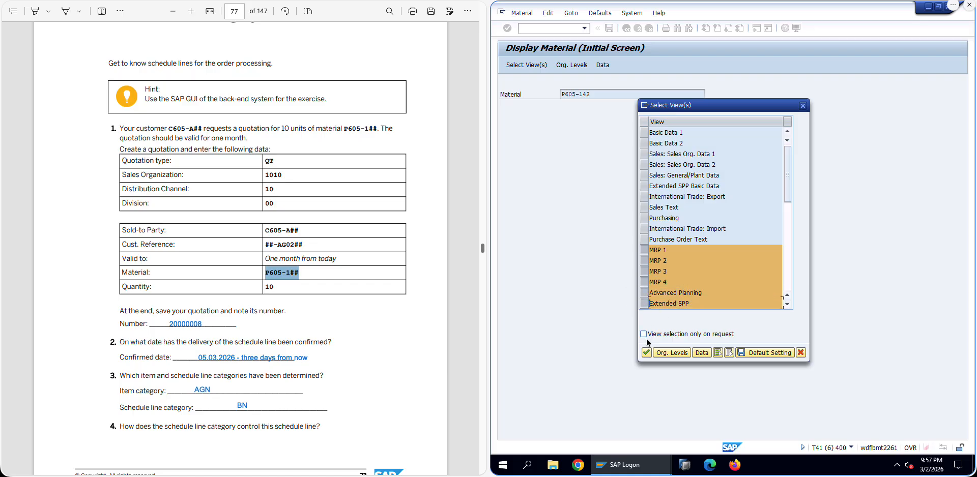
pyautogui.click(647, 352)
# Step: Set the organizational level to plant 1010 and display the MRP 1 view of the material
pyautogui.press('Tab')
pyautogui.write('101')
pyautogui.press('BackSpace')
pyautogui.press('BackSpace')
pyautogui.press('BackSpace')
pyautogui.write('101A')
pyautogui.press('Tab')
pyautogui.press('Return')
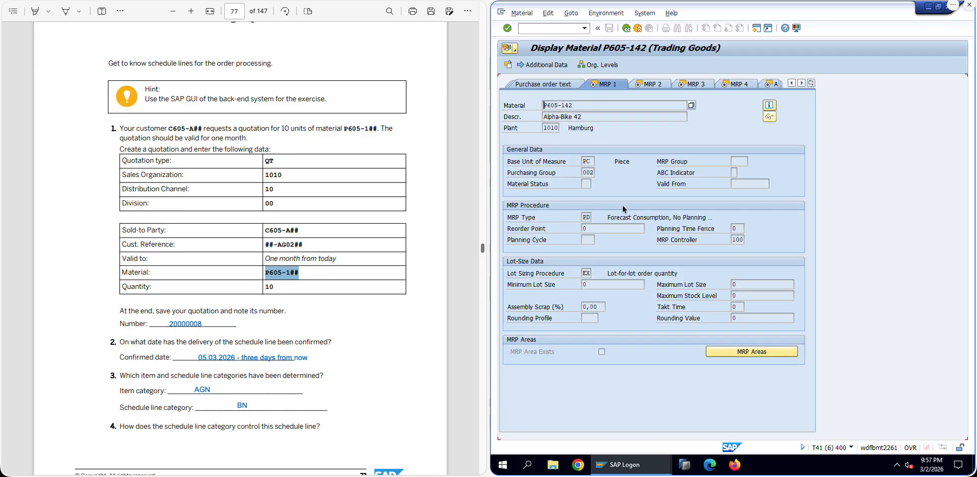
# Step: Display the possible entries for the material's MRP Type field and close the list again
pyautogui.doubleClick(589, 218)
pyautogui.click(595, 218)
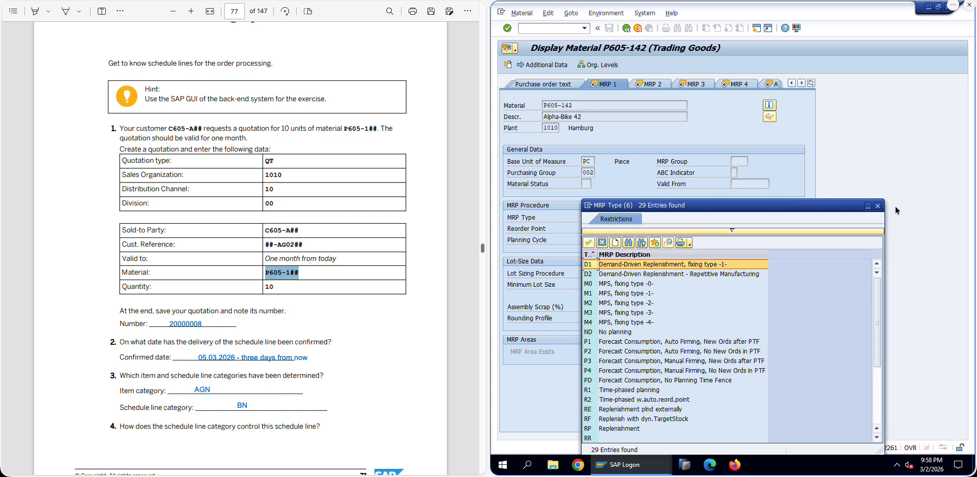
pyautogui.click(876, 207)
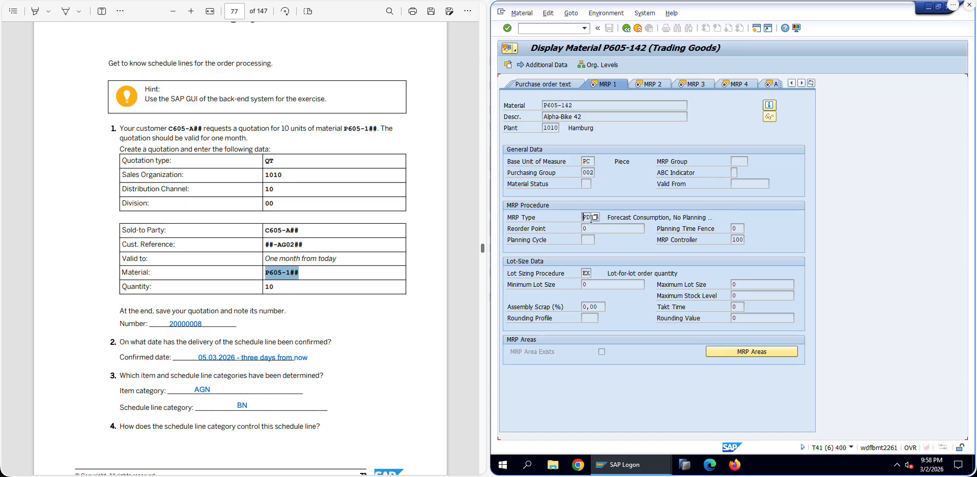
# Step: Open the help for the MRP Type field and display its technical information, including the table name
pyautogui.rightClick(544, 219)
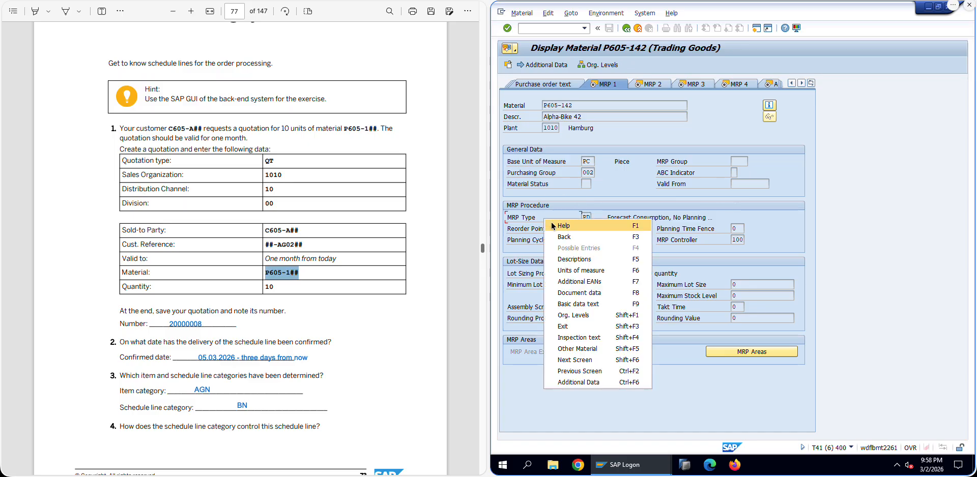
pyautogui.click(560, 225)
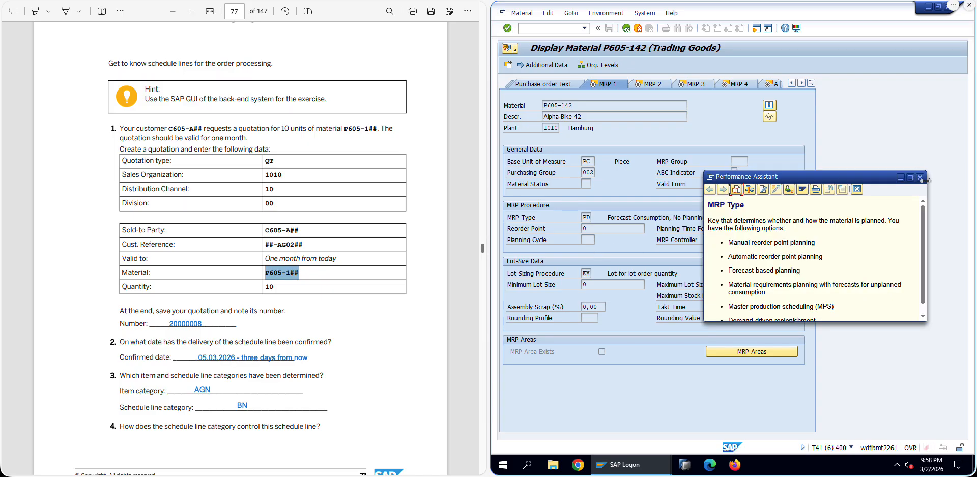
pyautogui.click(921, 177)
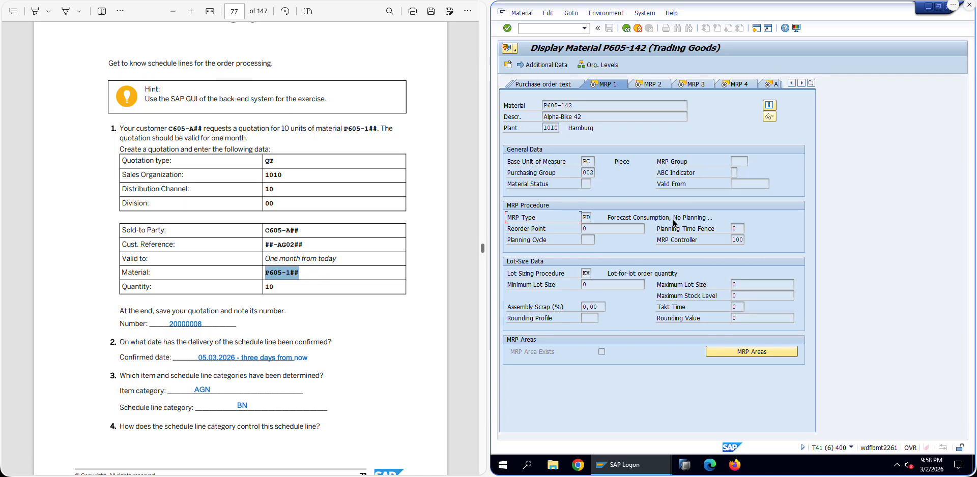
pyautogui.rightClick(538, 220)
pyautogui.click(562, 227)
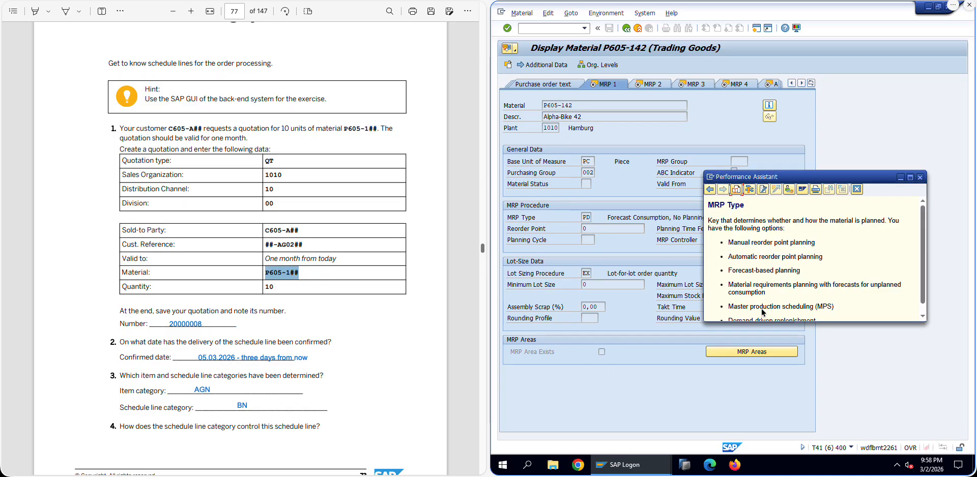
pyautogui.click(754, 190)
pyautogui.click(540, 278)
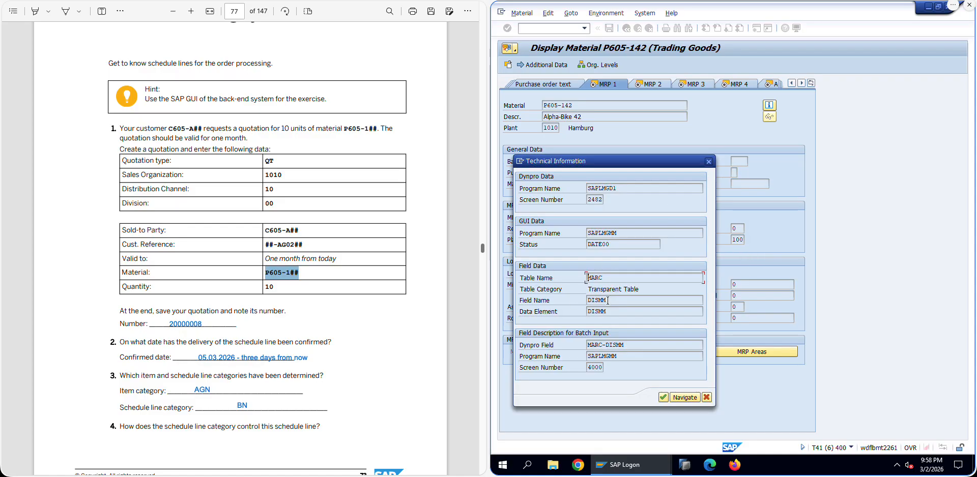
# Step: Locate recap question 14 in the exercise document, check the technical field name of MRP Type and close the technical information
pyautogui.scroll(-15, 319, 327)
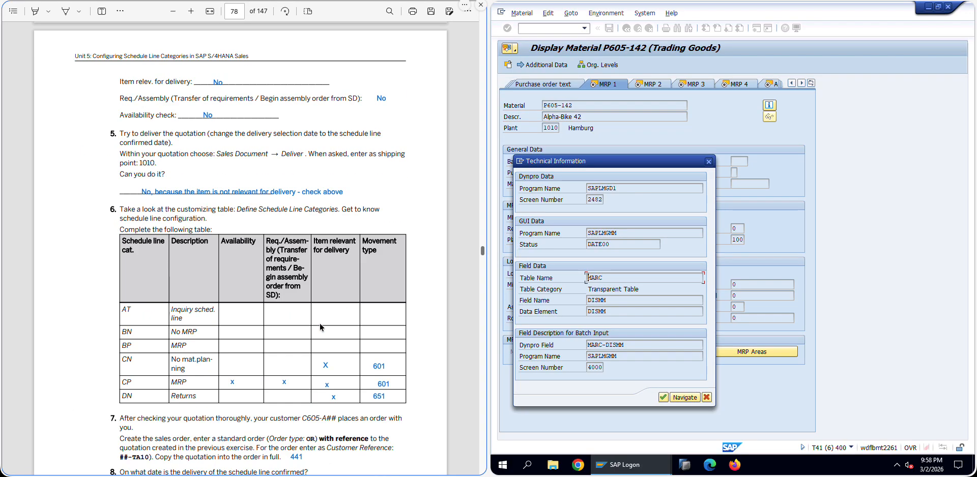
pyautogui.scroll(-4, 258, 289)
pyautogui.scroll(2, 390, 281)
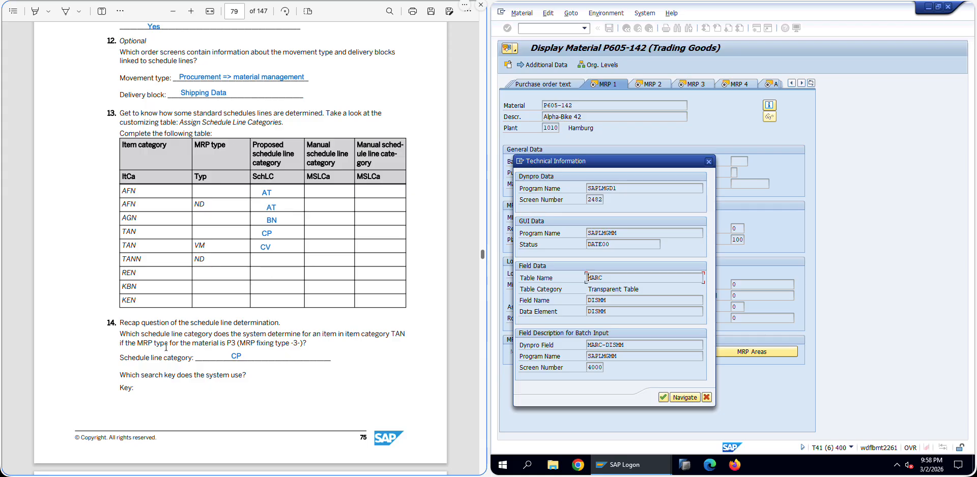
pyautogui.click(589, 300)
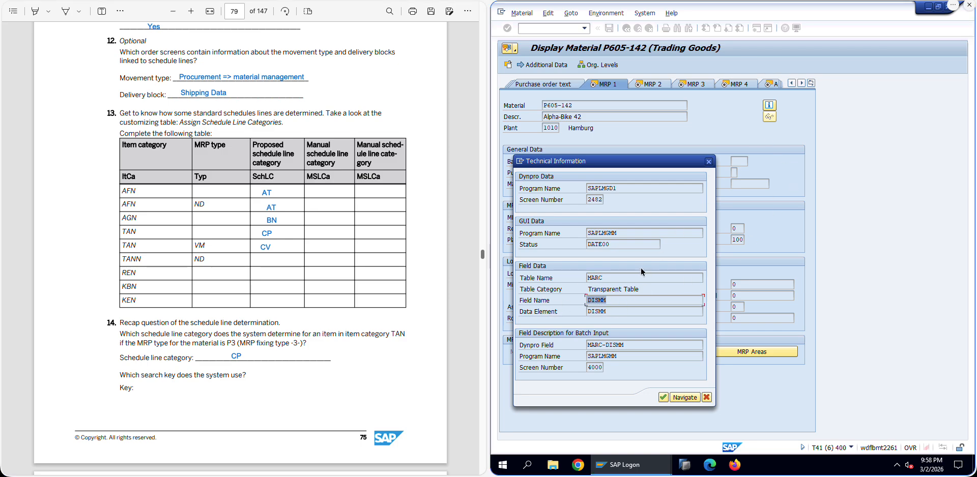
pyautogui.click(711, 163)
# Step: Open General Table Display in a new session and load table MARC
pyautogui.click(756, 29)
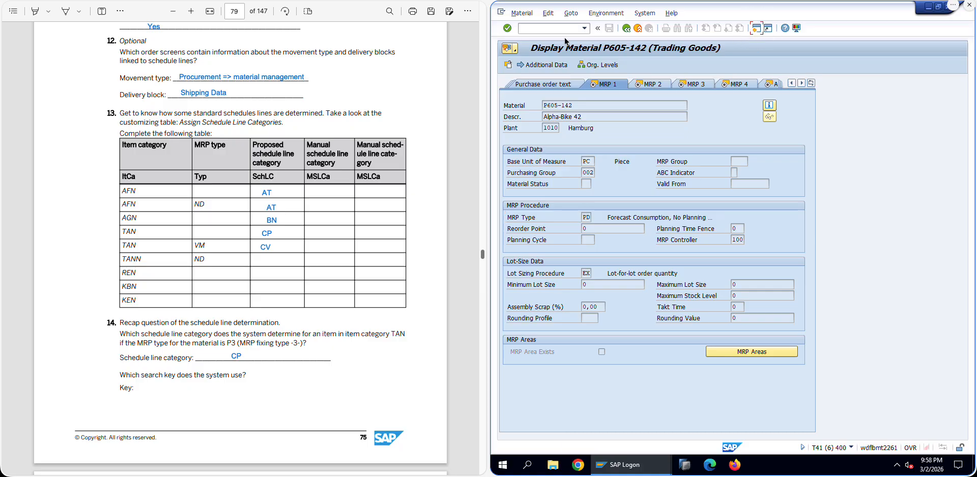
pyautogui.write('se16')
pyautogui.press('Return')
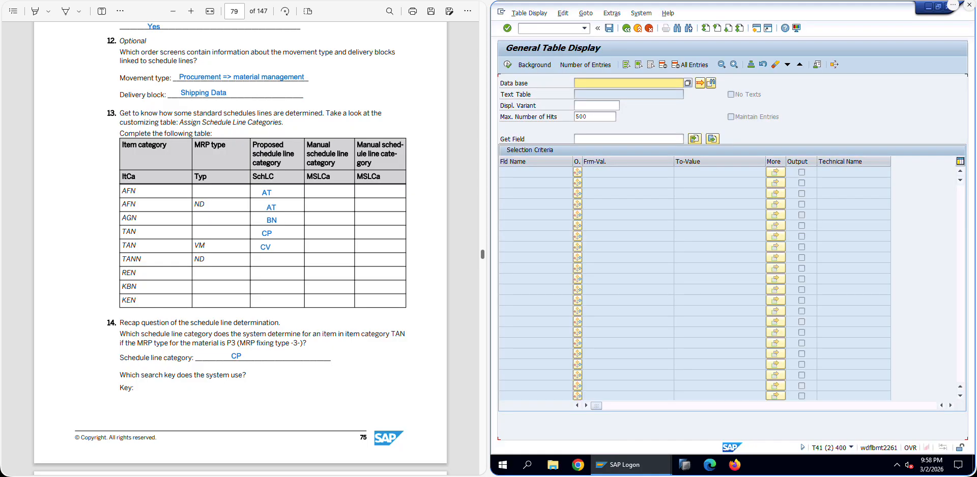
pyautogui.write('MARC')
pyautogui.press('Return')
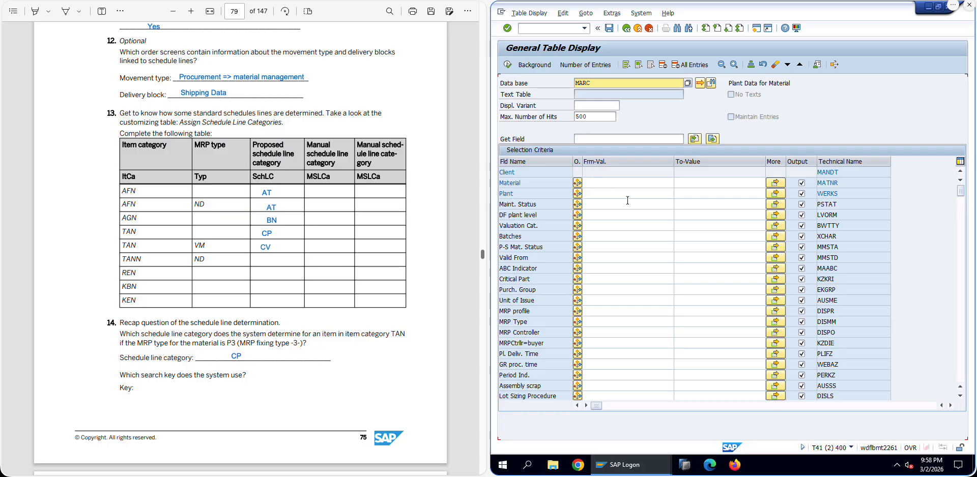
# Step: Search table MARC for entries whose MRP Type (DISMM) is P3
pyautogui.hotkey('ctrl', 'f')
pyautogui.click(721, 174)
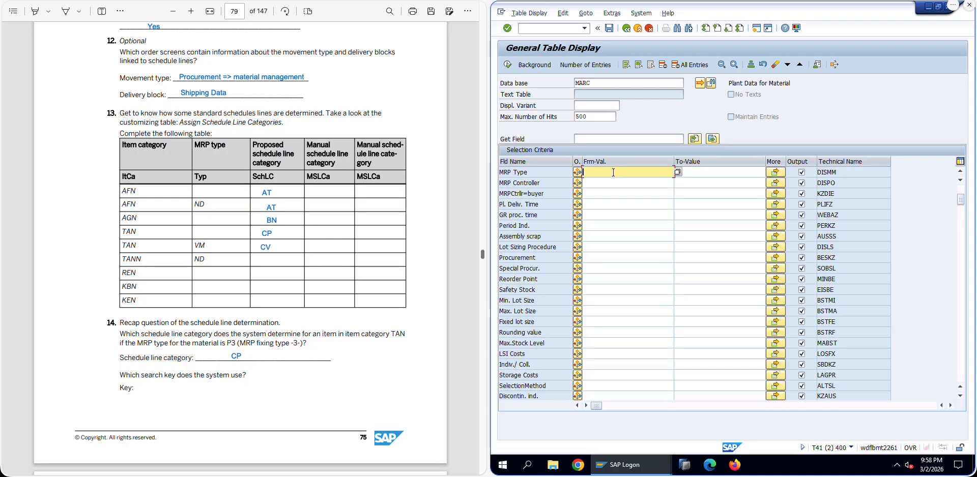
pyautogui.write('P3')
pyautogui.press('Tab')
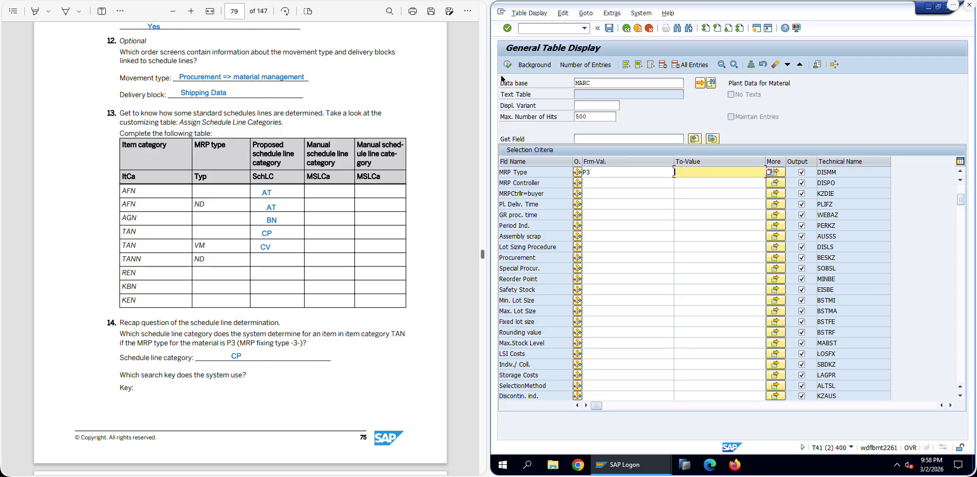
pyautogui.click(508, 67)
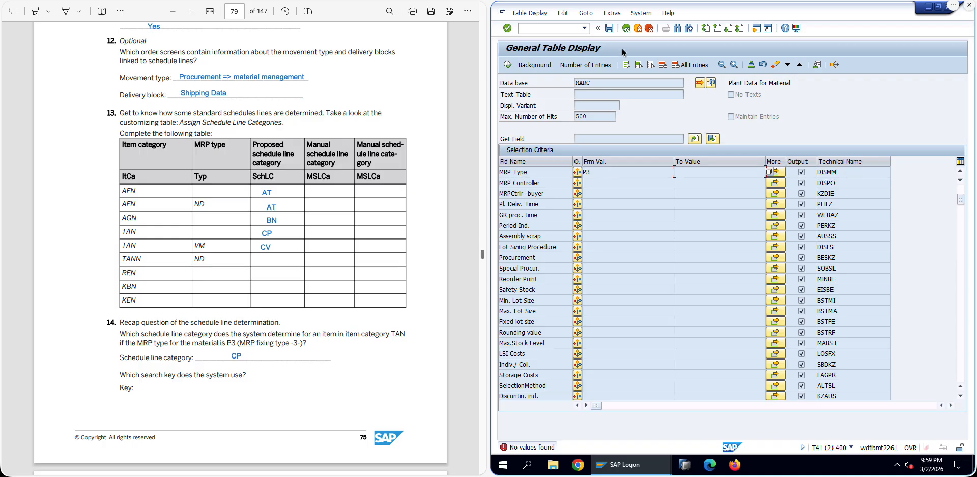
# Step: Return to the material display session, leave the displayed material and start transaction MM02
pyautogui.click(648, 474)
pyautogui.click(787, 435)
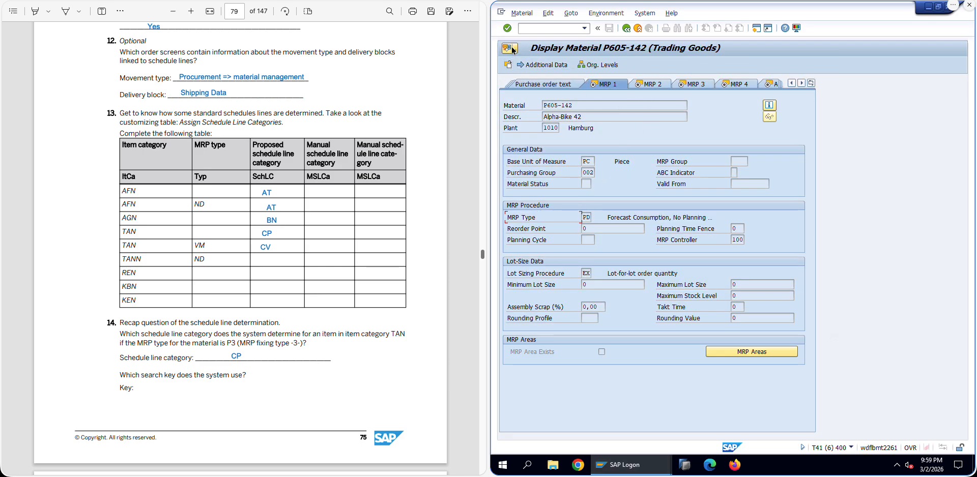
pyautogui.click(627, 28)
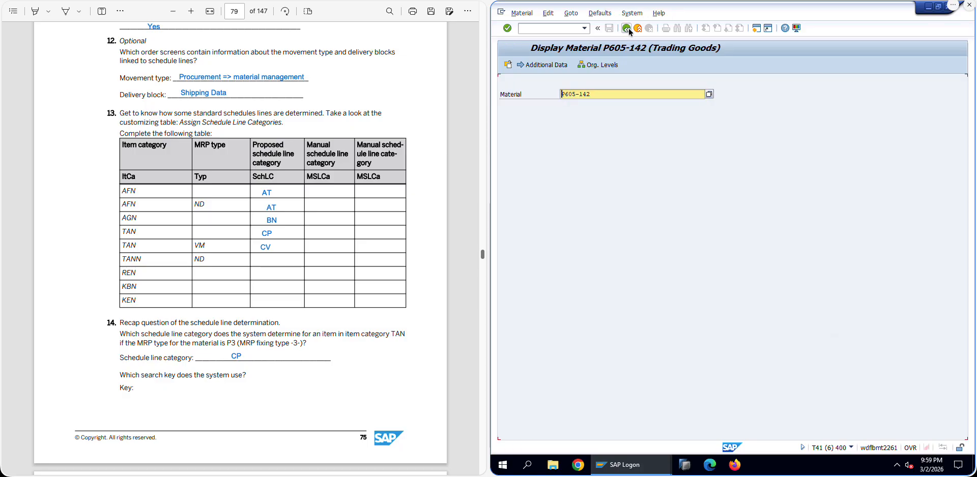
pyautogui.click(627, 28)
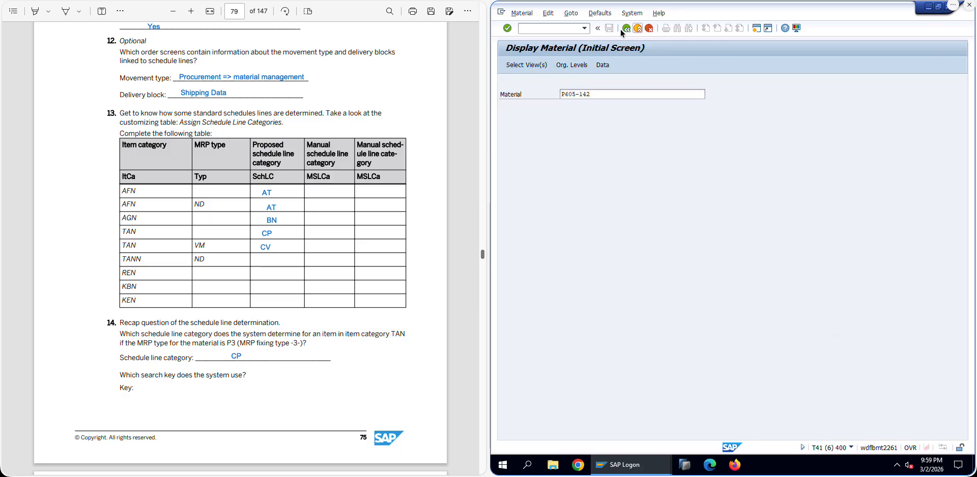
pyautogui.click(635, 30)
pyautogui.write('mm02')
pyautogui.press('Return')
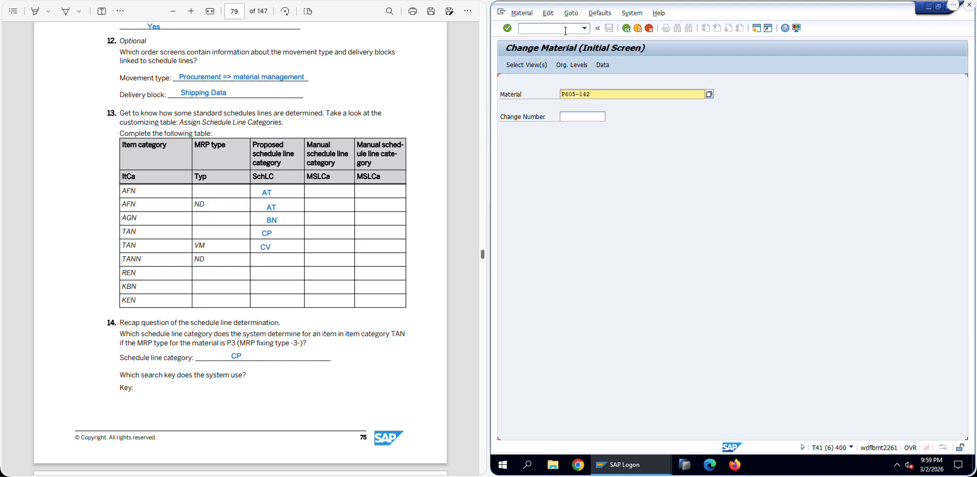
# Step: Open the MRP 1 view of material P605-142 for changing at plant 1010
pyautogui.press('Return')
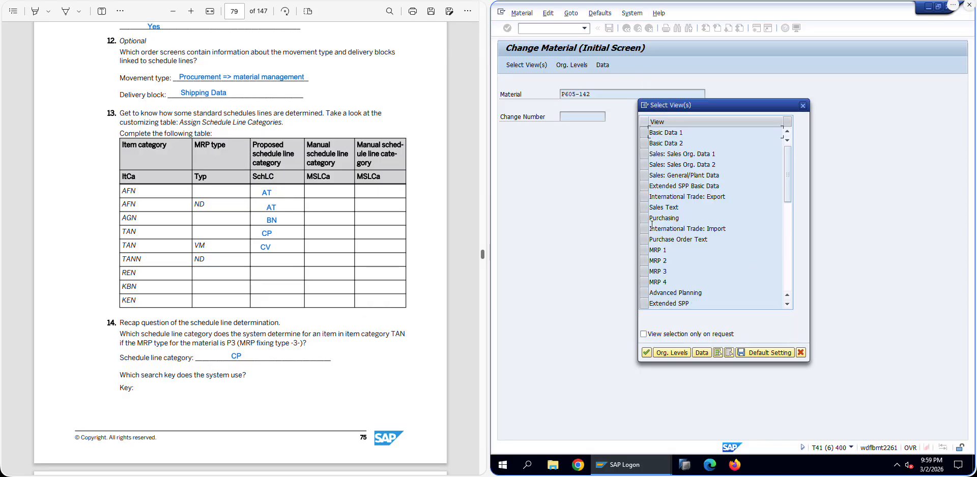
pyautogui.click(644, 250)
pyautogui.click(647, 353)
pyautogui.write('1010')
pyautogui.press('Tab')
pyautogui.write('1010')
pyautogui.press('Tab')
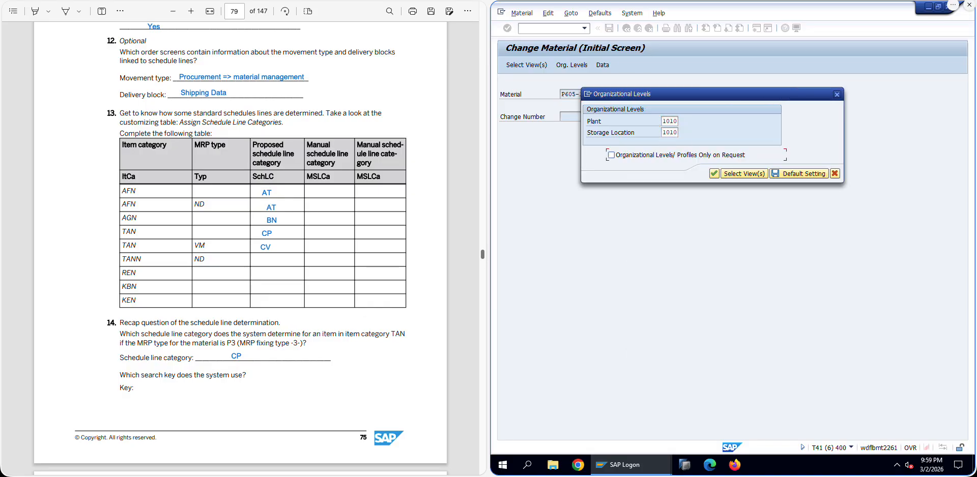
pyautogui.click(672, 132)
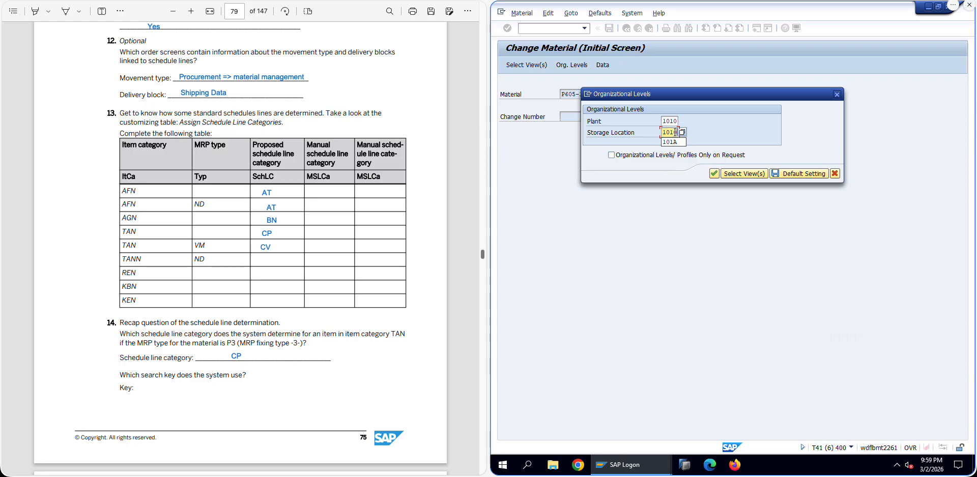
pyautogui.press('Return')
pyautogui.press('Return')
# Step: Try to set the MRP type of material P605-142 to P3, and exit the material change
pyautogui.click(588, 218)
pyautogui.click(594, 220)
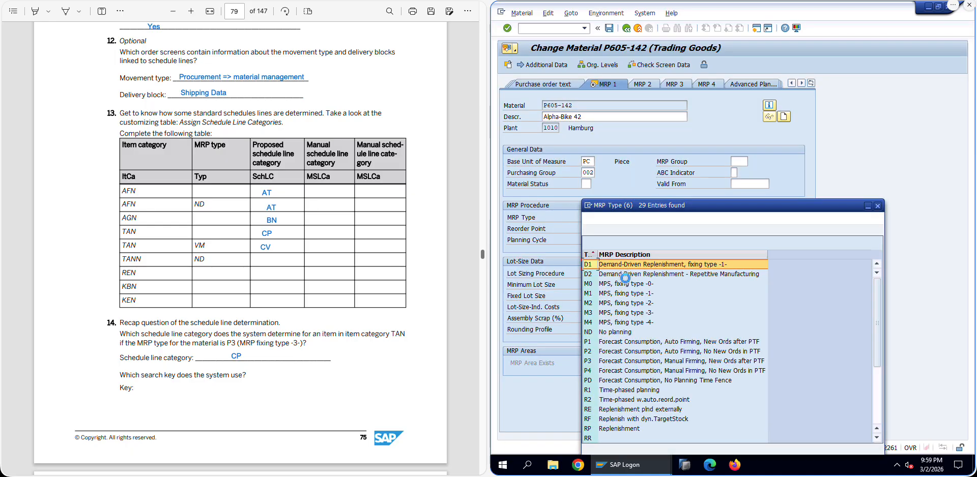
pyautogui.click(630, 361)
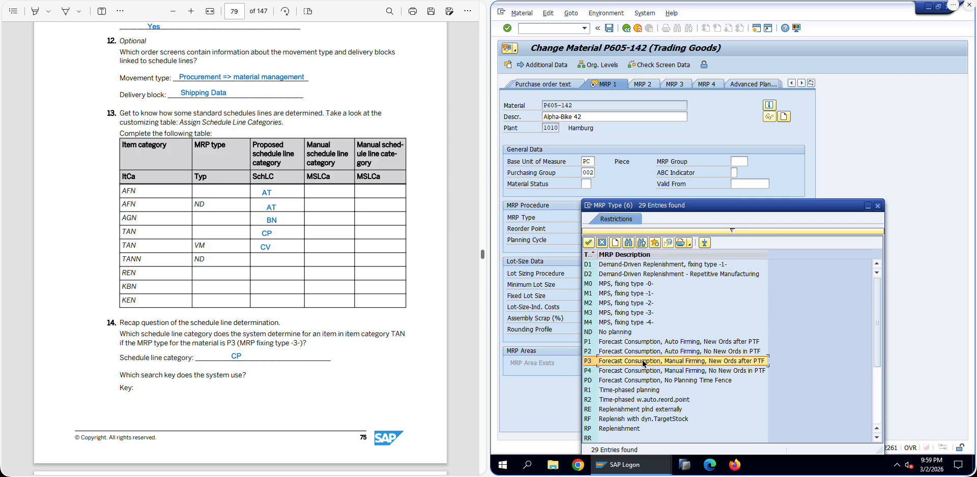
pyautogui.doubleClick(644, 364)
pyautogui.click(593, 218)
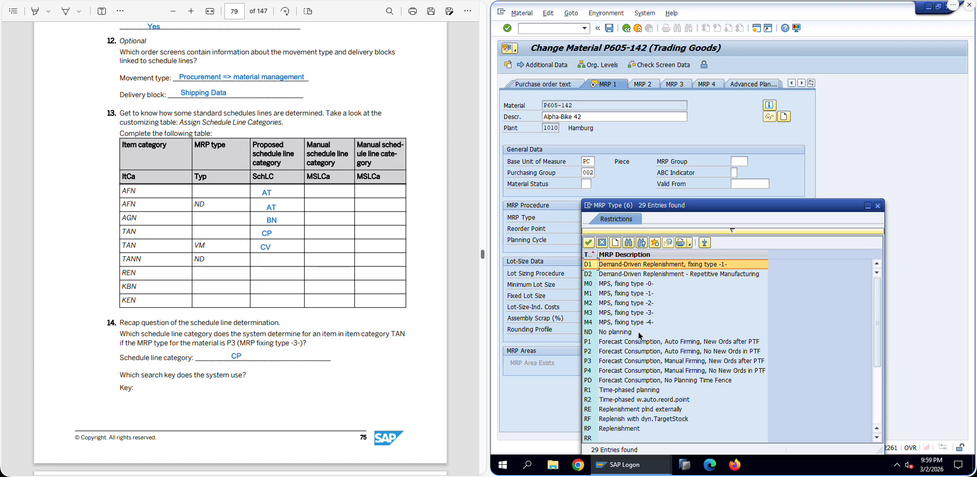
pyautogui.click(878, 206)
pyautogui.press('Return')
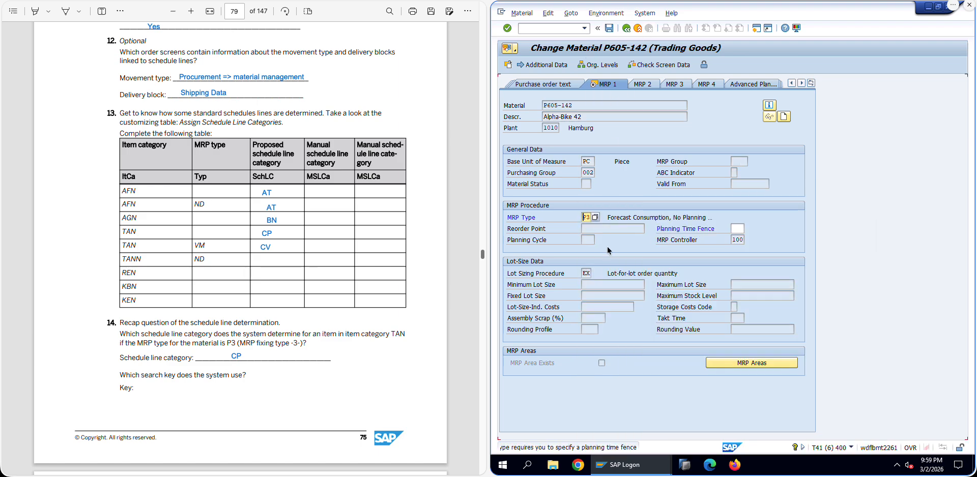
pyautogui.click(638, 29)
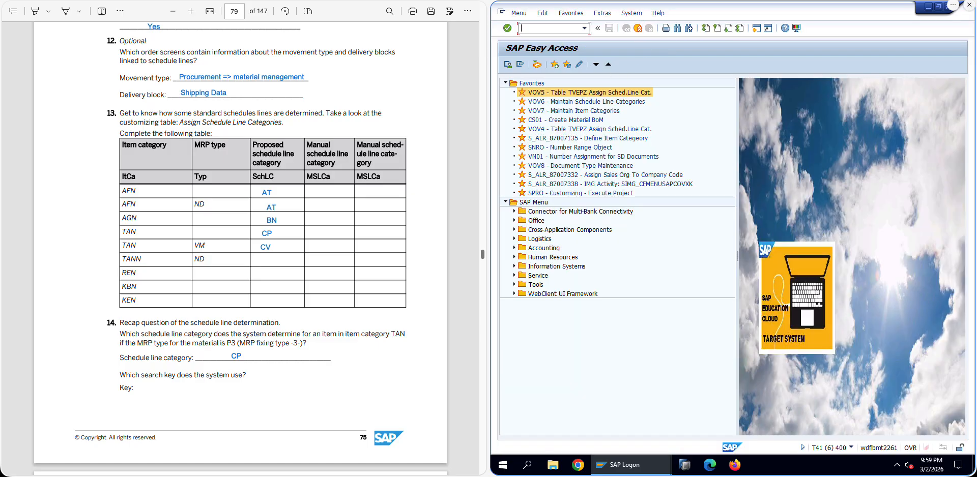
# Step: Start transaction MM02 again for material P605-142, choose the MRP 1 view and enter plant 1010
pyautogui.write('2')
pyautogui.press('Return')
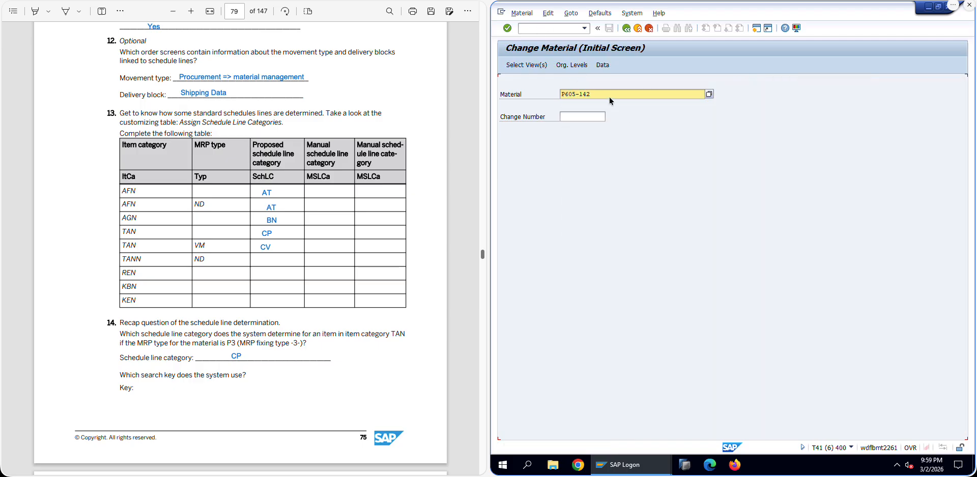
pyautogui.click(614, 96)
pyautogui.click(528, 65)
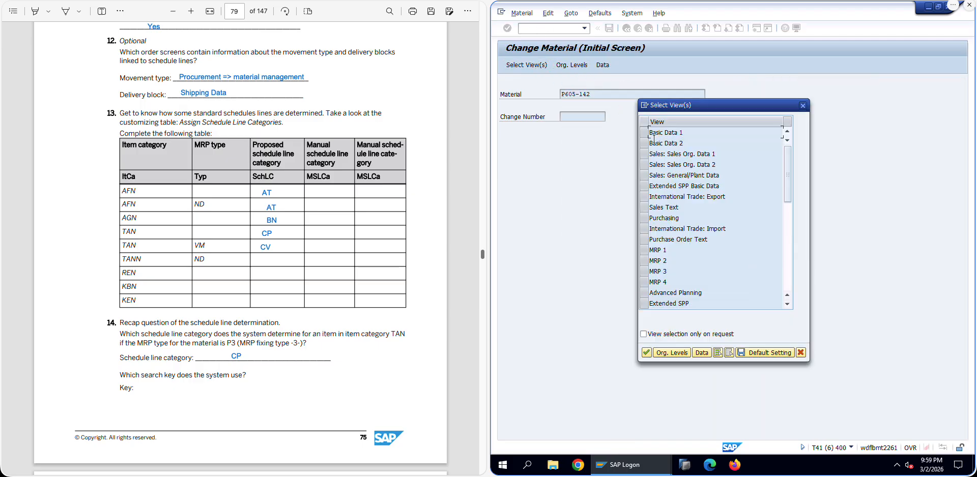
pyautogui.click(645, 251)
pyautogui.click(646, 353)
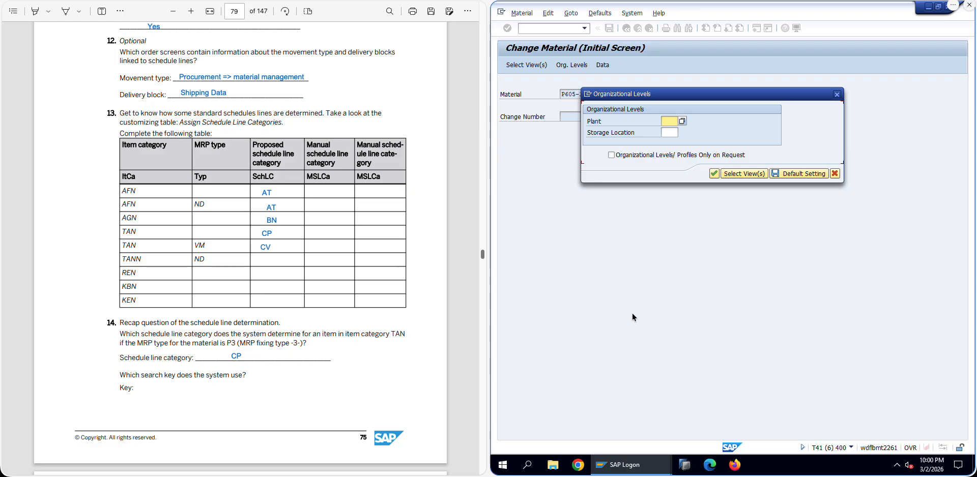
pyautogui.write('10101000')
pyautogui.press('Return')
# Step: Set the MRP type to P3 (Forecast Consumption, Manual Firming, New Ords after PTF) from the possible entries
pyautogui.click(591, 218)
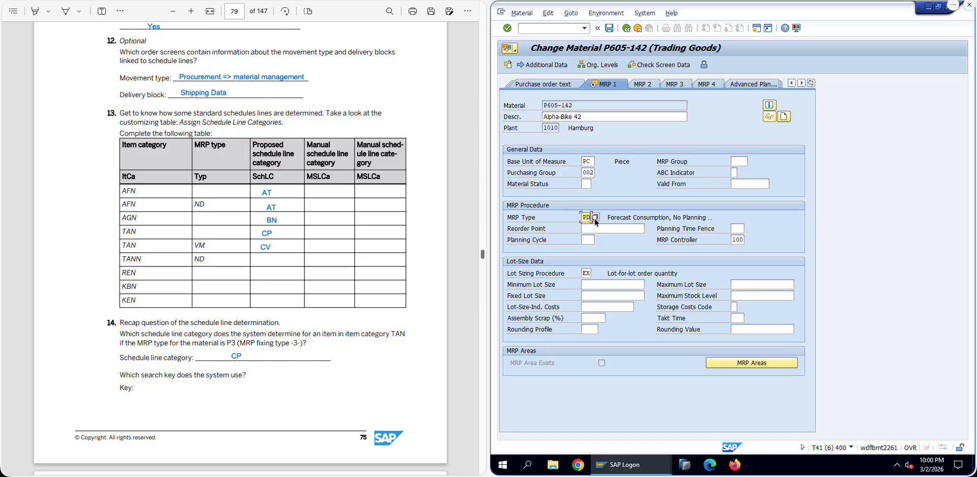
pyautogui.click(594, 218)
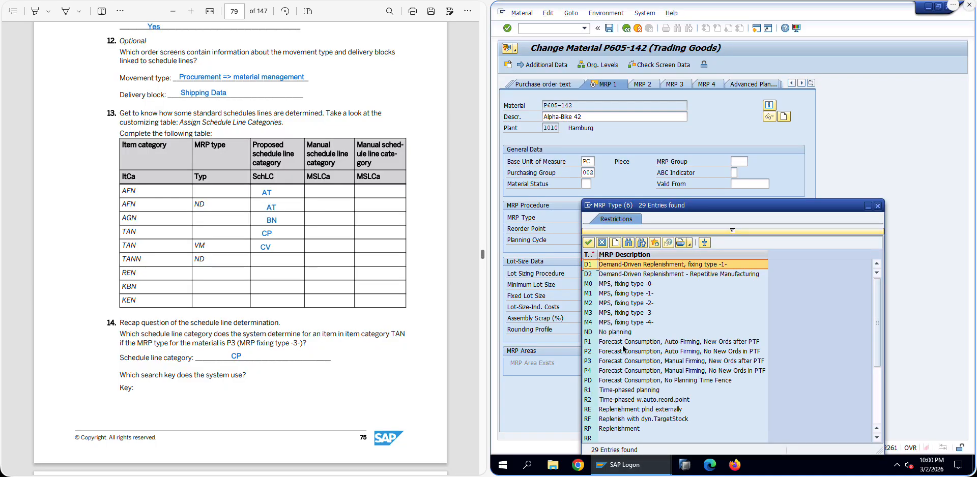
pyautogui.click(656, 361)
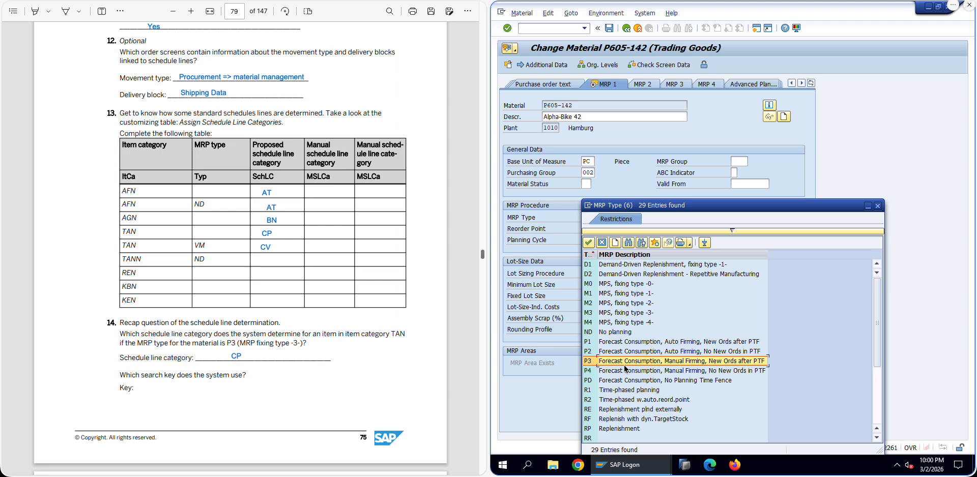
pyautogui.scroll(-4, 626, 369)
pyautogui.scroll(4, 625, 368)
pyautogui.doubleClick(625, 364)
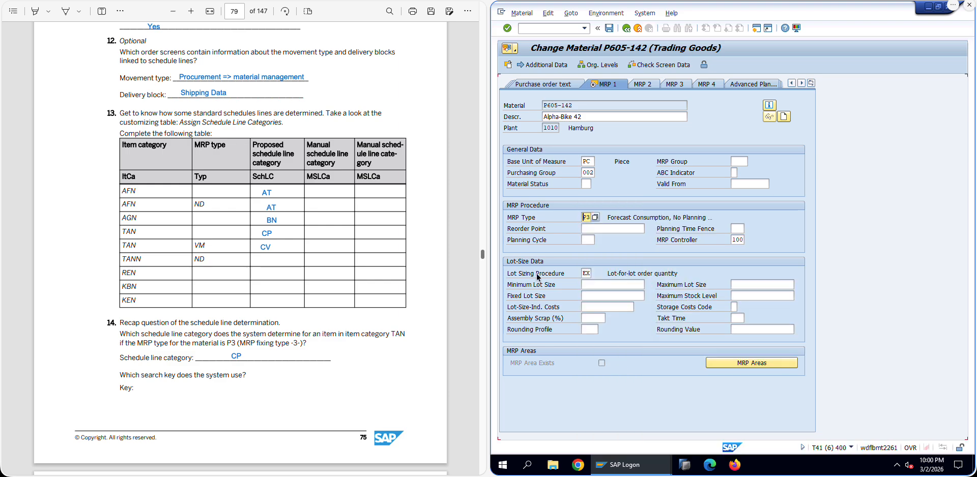
# Step: Set the planning time fence to 1 for material P605-142, save the material and leave the transaction
pyautogui.click(610, 29)
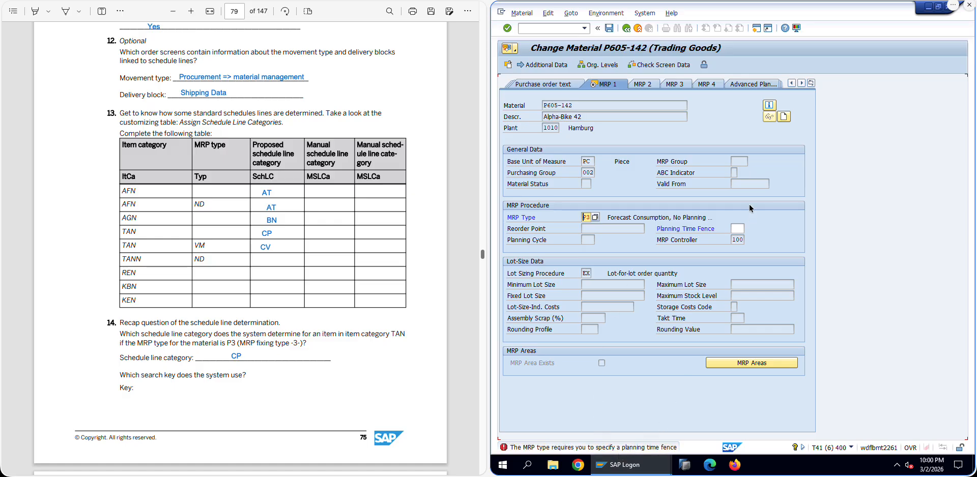
pyautogui.click(734, 228)
pyautogui.write('1')
pyautogui.hotkey('ctrl', 's')
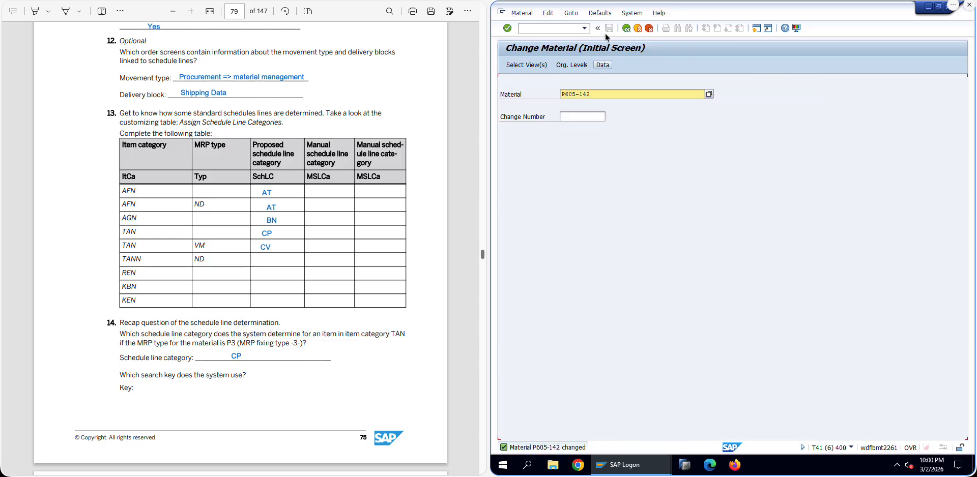
pyautogui.click(627, 29)
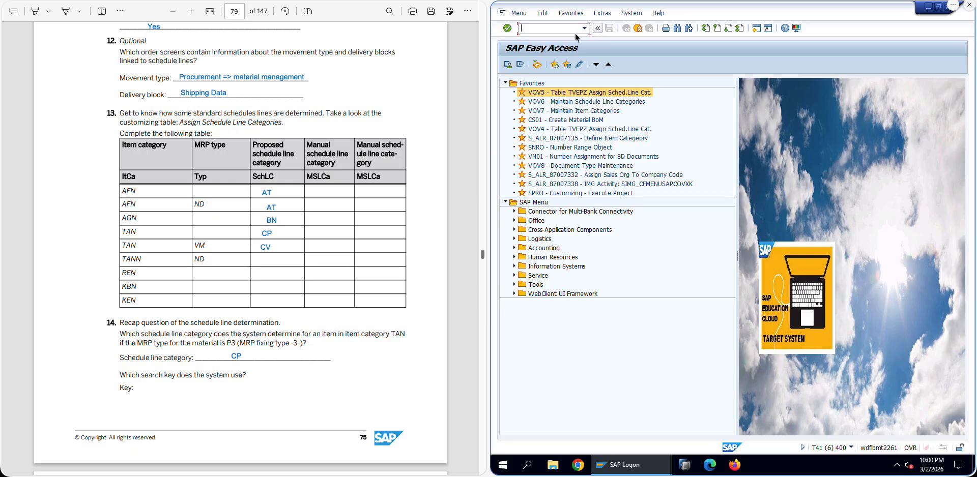
# Step: Start a standard order with transaction VA01, entering the sold-to party and the customer reference "Test Material MRP Type P3"
pyautogui.write('va01')
pyautogui.press('Return')
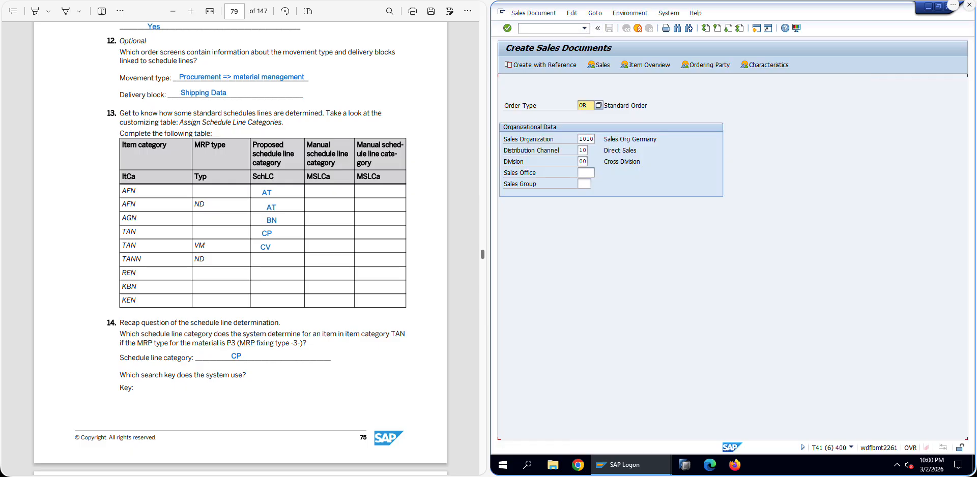
pyautogui.press('Return')
pyautogui.click(589, 94)
pyautogui.click(583, 102)
pyautogui.click(593, 117)
pyautogui.write('Anh Test Material')
pyautogui.hotkey('ctrl', 'a')
pyautogui.press('BackSpace')
pyautogui.write('Test Materi')
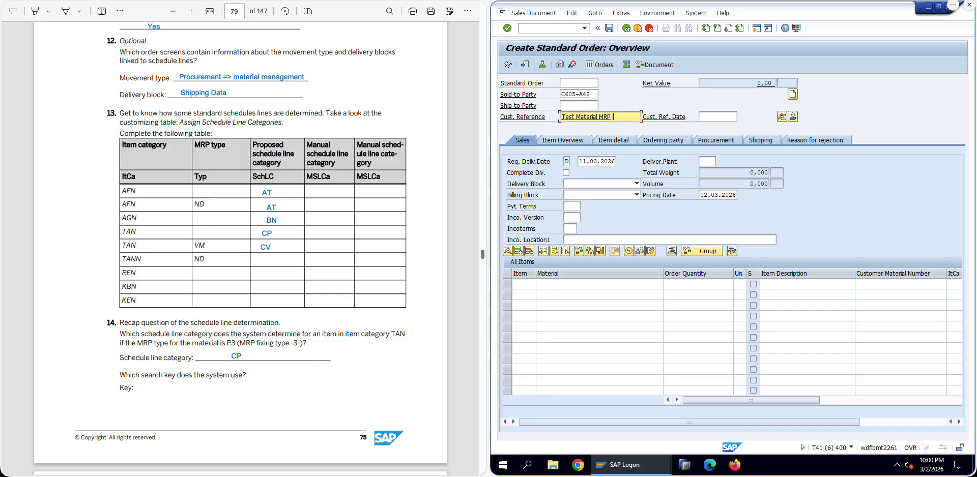
pyautogui.write('al MRP Type P3')
pyautogui.press('Return')
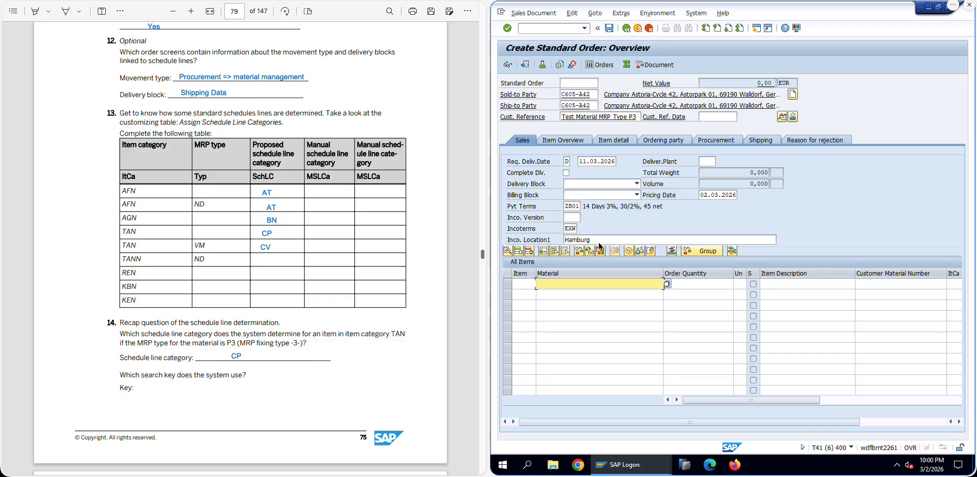
# Step: Add an order item for material P605-142 with quantity 1
pyautogui.click(580, 284)
pyautogui.click(582, 343)
pyautogui.click(709, 284)
pyautogui.write('1')
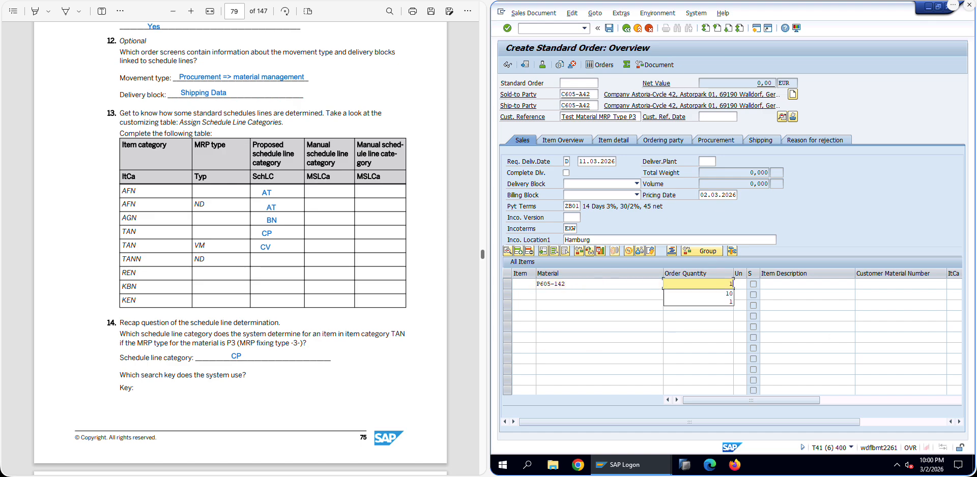
pyautogui.press('Return')
# Step: Check the item category of item 10 and open its schedule line to check the schedule line category
pyautogui.doubleClick(636, 284)
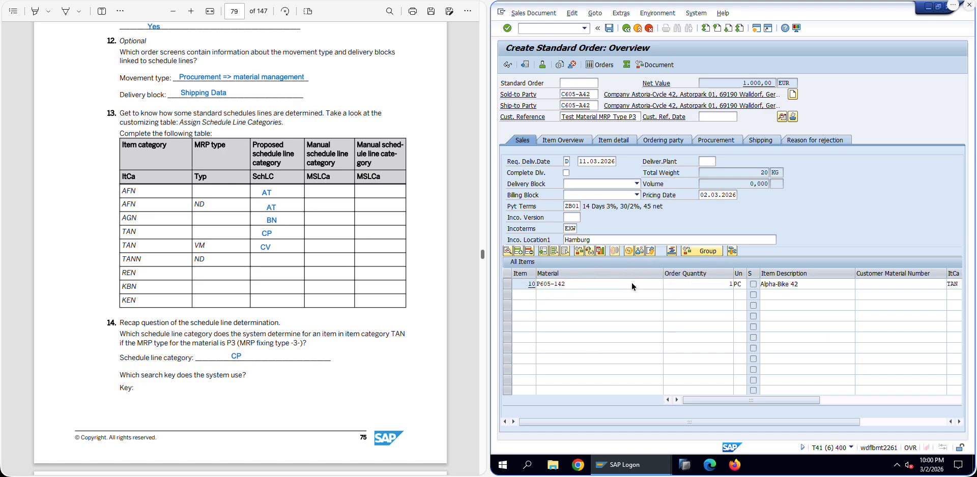
pyautogui.doubleClick(712, 93)
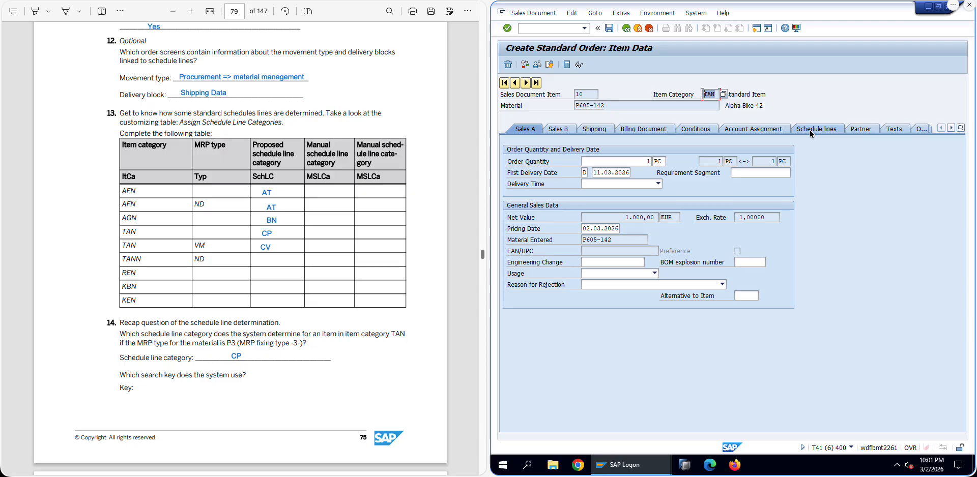
pyautogui.scroll(-5, 233, 173)
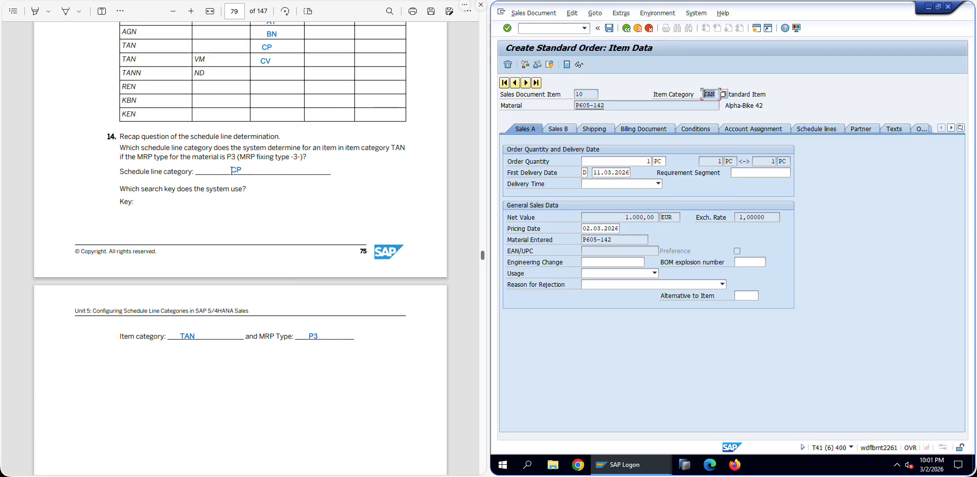
pyautogui.click(815, 129)
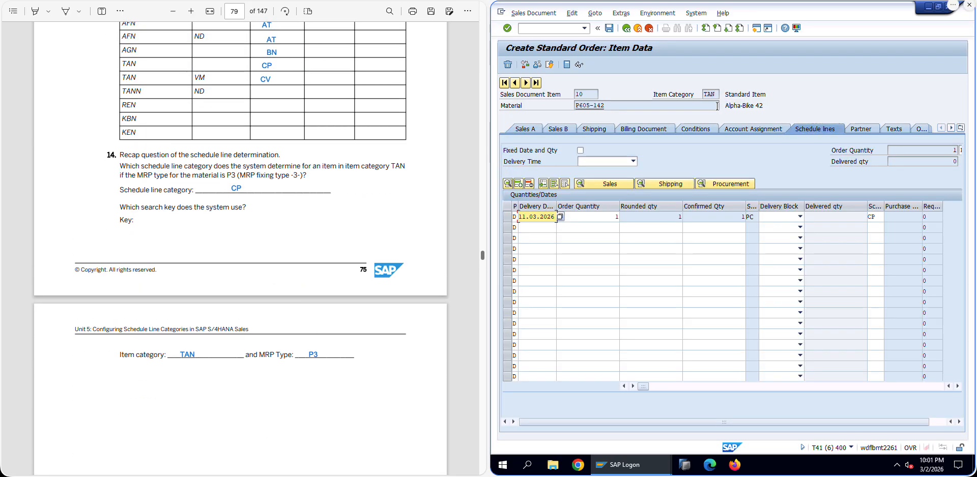
pyautogui.doubleClick(587, 218)
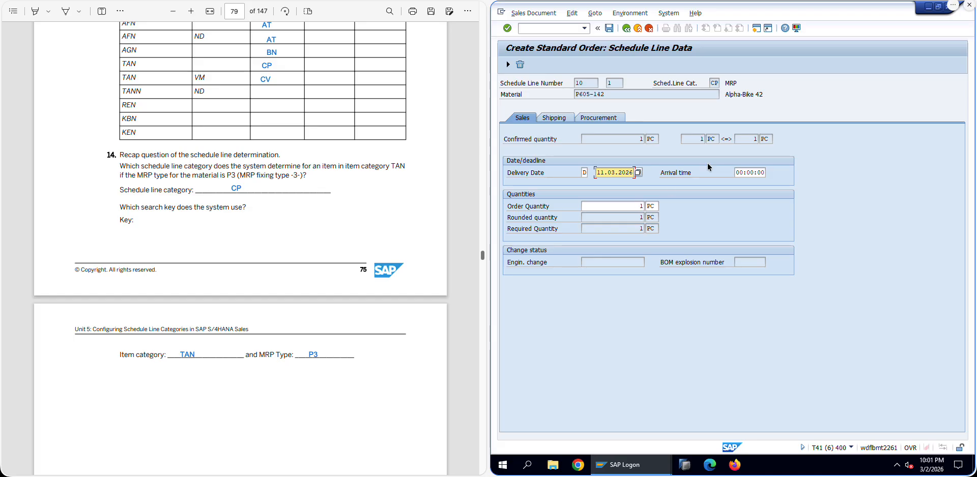
pyautogui.click(714, 83)
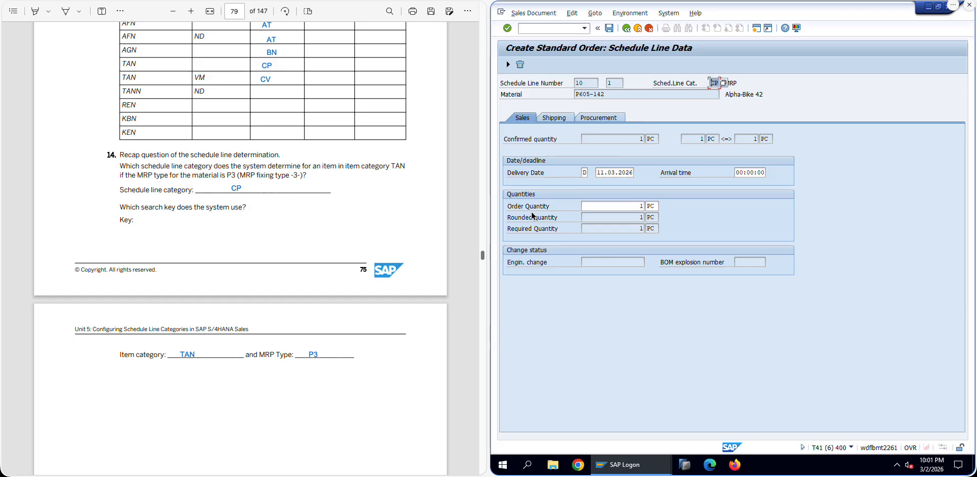
# Step: Examine the schedule line's shipping and procurement data, including the delivery and material availability dates
pyautogui.click(555, 118)
pyautogui.click(592, 118)
pyautogui.click(543, 118)
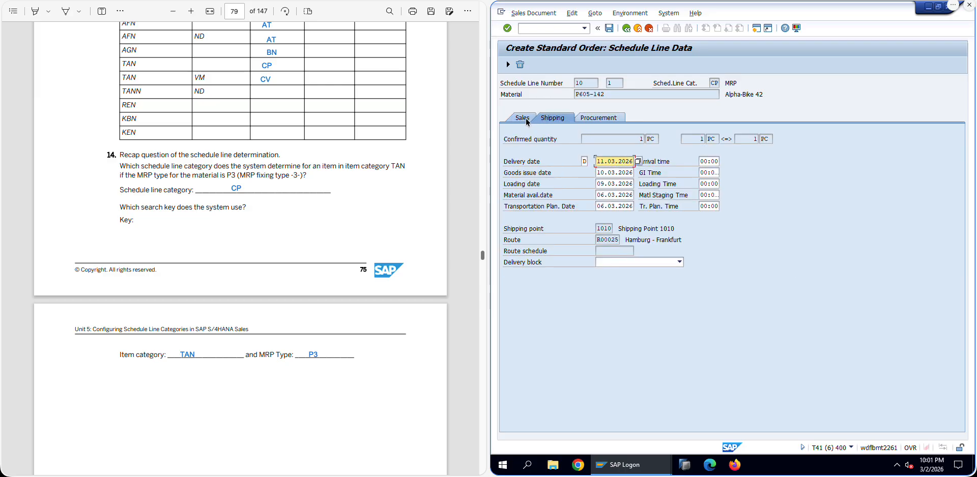
pyautogui.moveTo(645, 160); pyautogui.dragTo(631, 196)
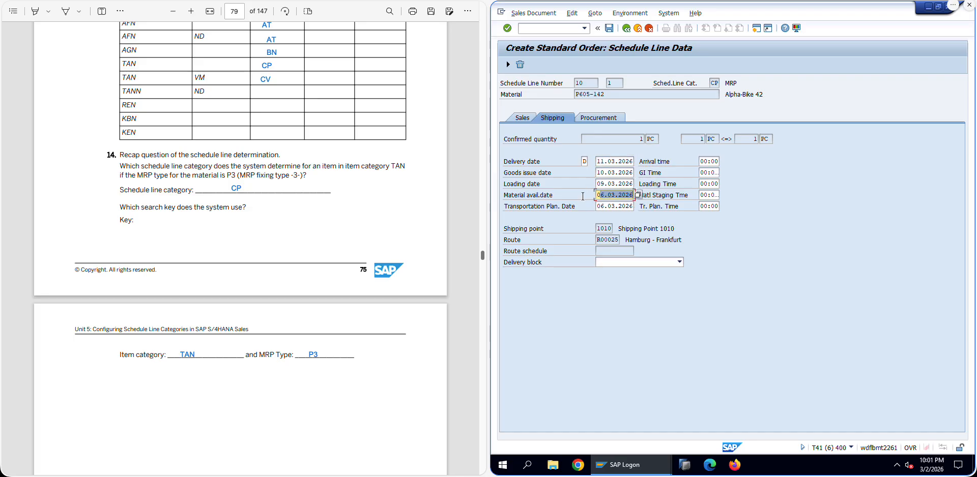
pyautogui.click(521, 119)
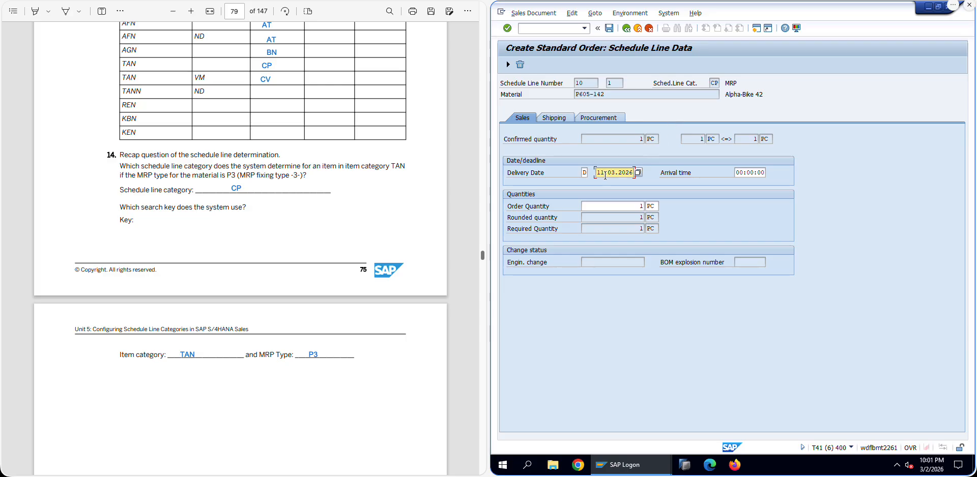
# Step: Leave the standard order without saving and return to the SAP Easy Access screen
pyautogui.click(625, 29)
pyautogui.click(624, 30)
pyautogui.click(625, 30)
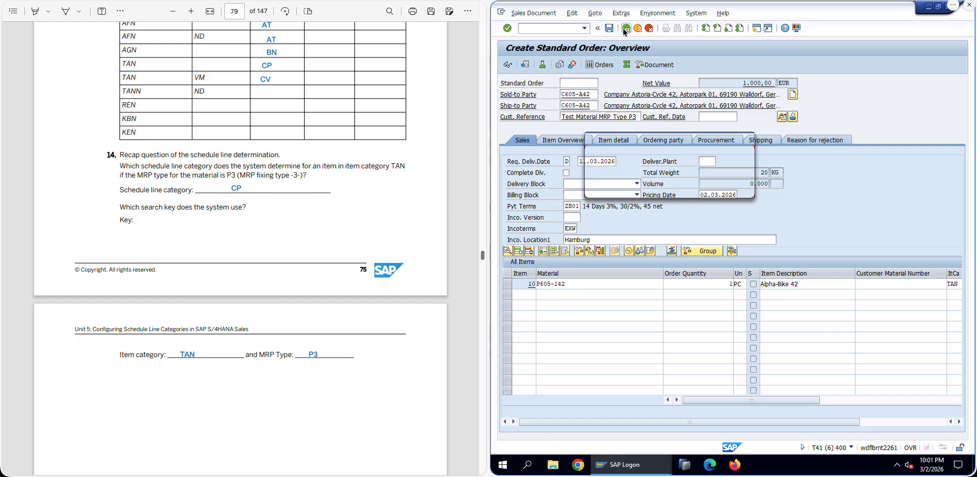
pyautogui.click(673, 187)
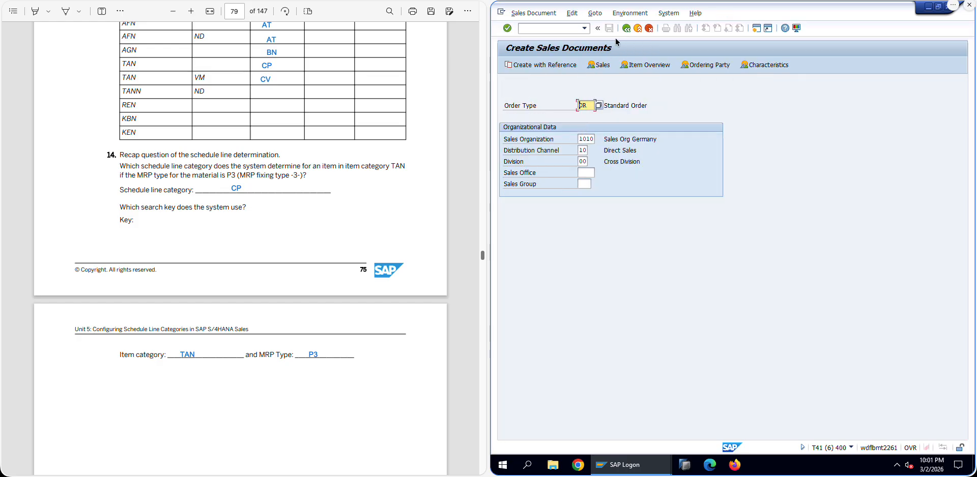
pyautogui.click(626, 31)
# Step: Open the MRP 1 view of material P605-142 in transaction MM02 for plant 1010 and storage location 101A
pyautogui.write('mm')
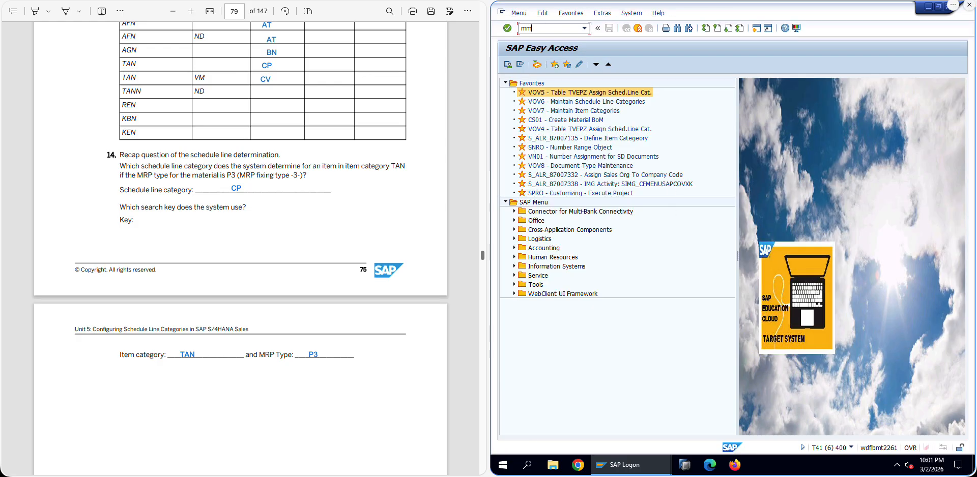
pyautogui.write('02')
pyautogui.press('Return')
pyautogui.press('Return')
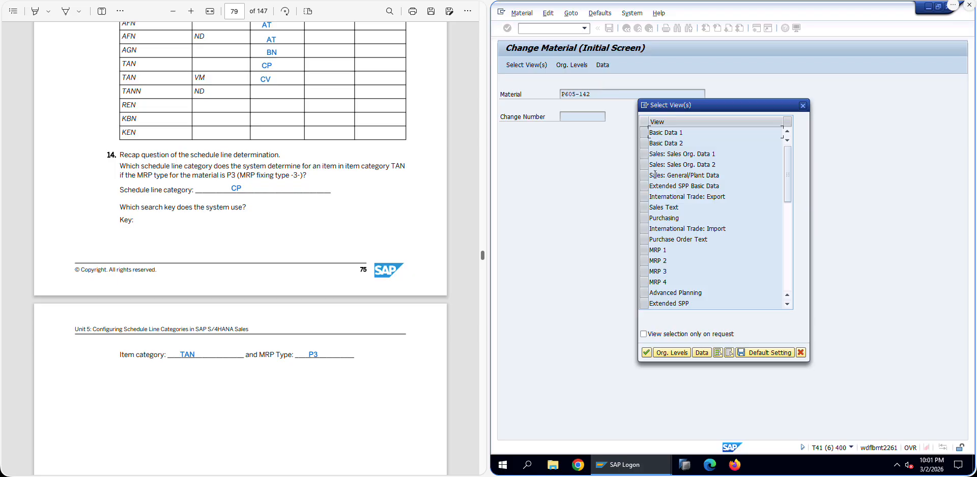
pyautogui.click(644, 250)
pyautogui.click(646, 352)
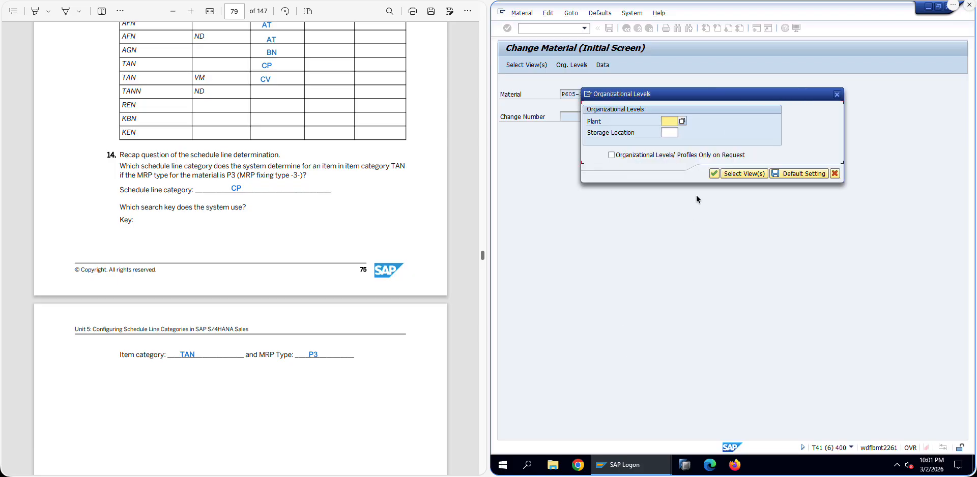
pyautogui.write('1010')
pyautogui.press('Tab')
pyautogui.write('101A')
pyautogui.press('Tab')
pyautogui.press('Tab')
pyautogui.press('Return')
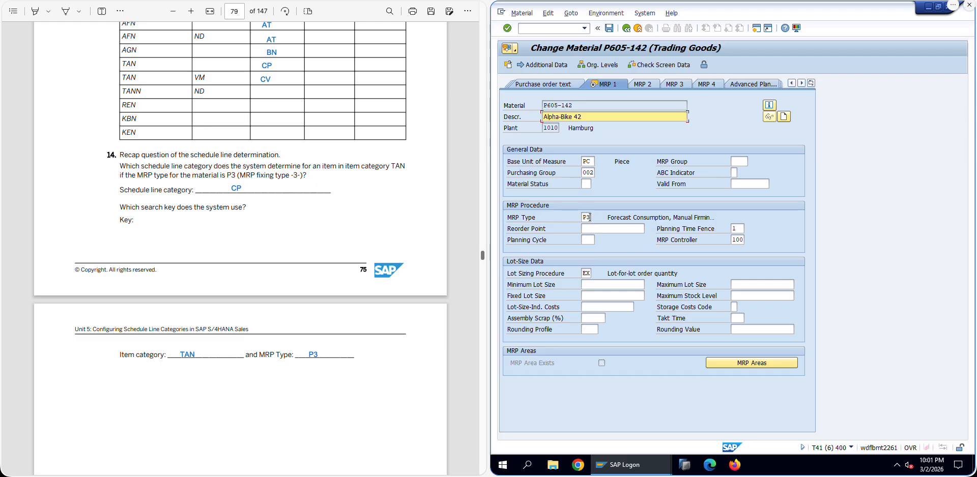
# Step: Set the MRP type of material P605-142 to PD and save the material
pyautogui.press('Return')
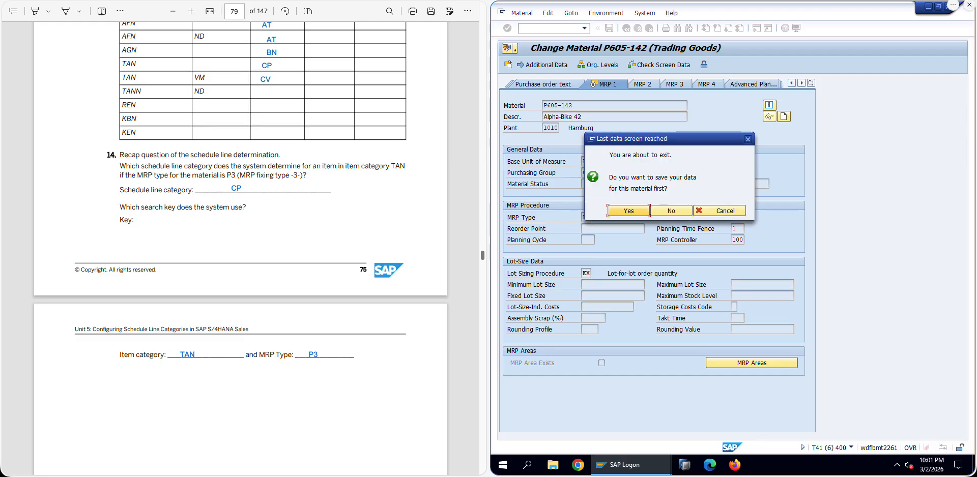
pyautogui.click(642, 212)
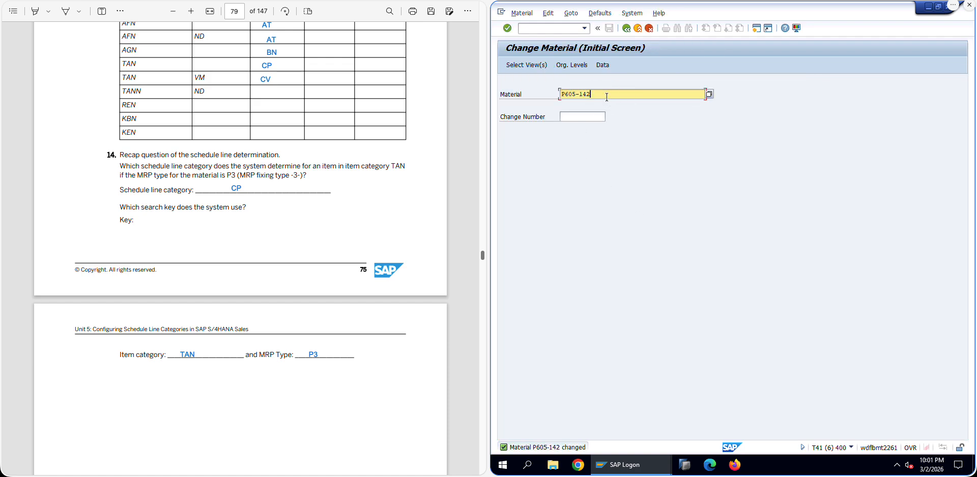
# Step: Reopen the MRP 1 view of material P605-142, correcting the organizational levels to plant 1010 and storage location 101A
pyautogui.press('Return')
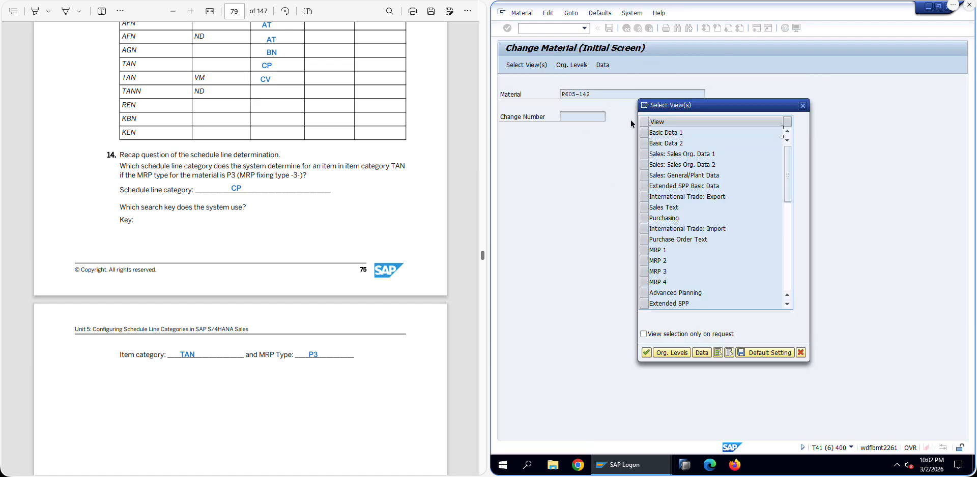
pyautogui.click(644, 250)
pyautogui.click(645, 353)
pyautogui.write('10-1')
pyautogui.press('Tab')
pyautogui.write('0')
pyautogui.moveTo(666, 121); pyautogui.dragTo(697, 121)
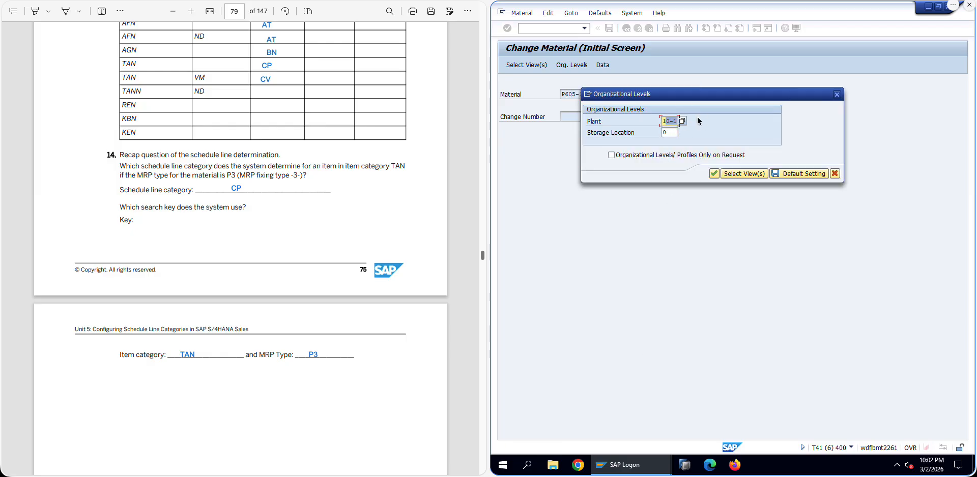
pyautogui.write('010')
pyautogui.press('Tab')
pyautogui.write('101A')
pyautogui.press('Tab')
pyautogui.press('Return')
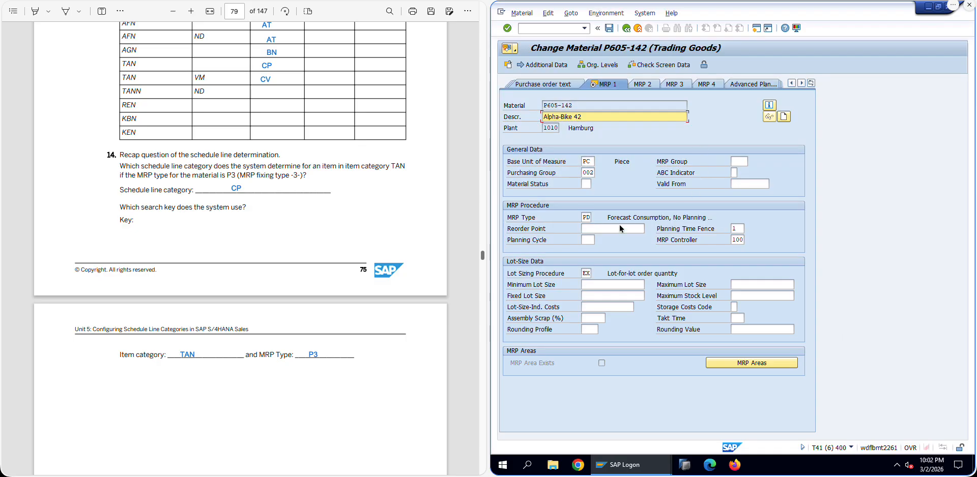
# Step: Clear the planning time fence of material P605-142 and save the material
pyautogui.click(733, 230)
pyautogui.press('Return')
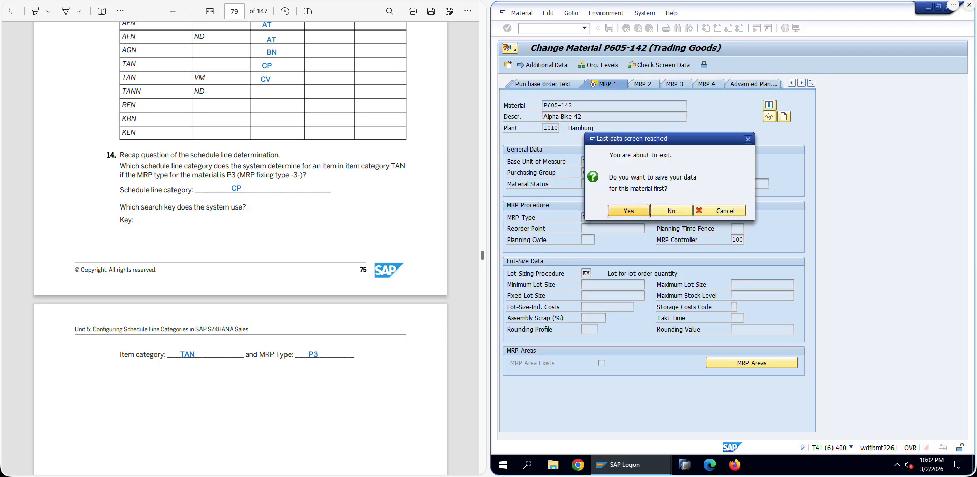
pyautogui.click(636, 214)
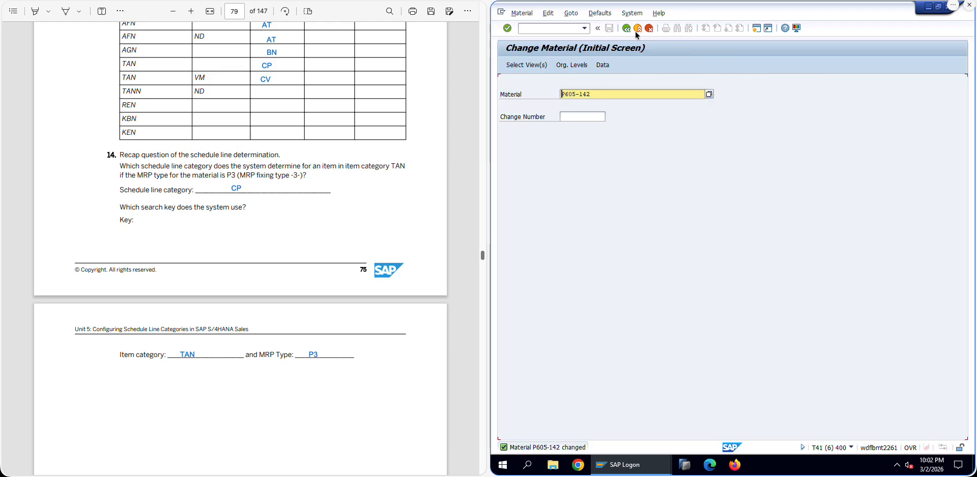
# Step: Start a new standard order with transaction VA01, entering the sold-to party and the customer reference "Test Material MRP Type PD"
pyautogui.click(552, 28)
pyautogui.write('/nva01')
pyautogui.press('Return')
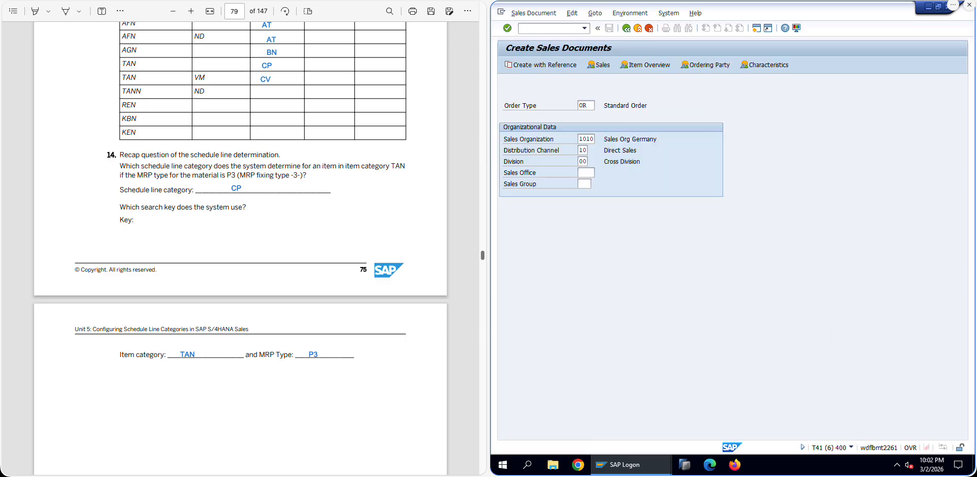
pyautogui.press('Return')
pyautogui.click(575, 104)
pyautogui.click(598, 116)
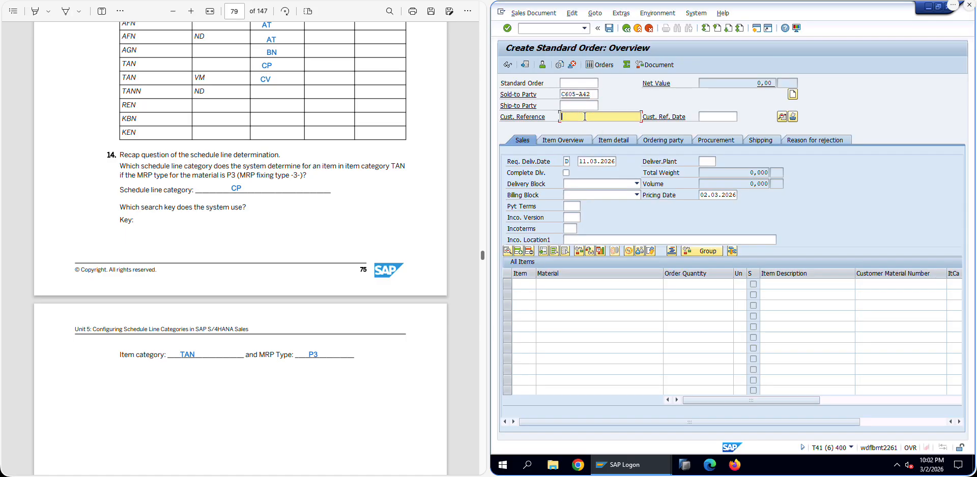
pyautogui.click(596, 127)
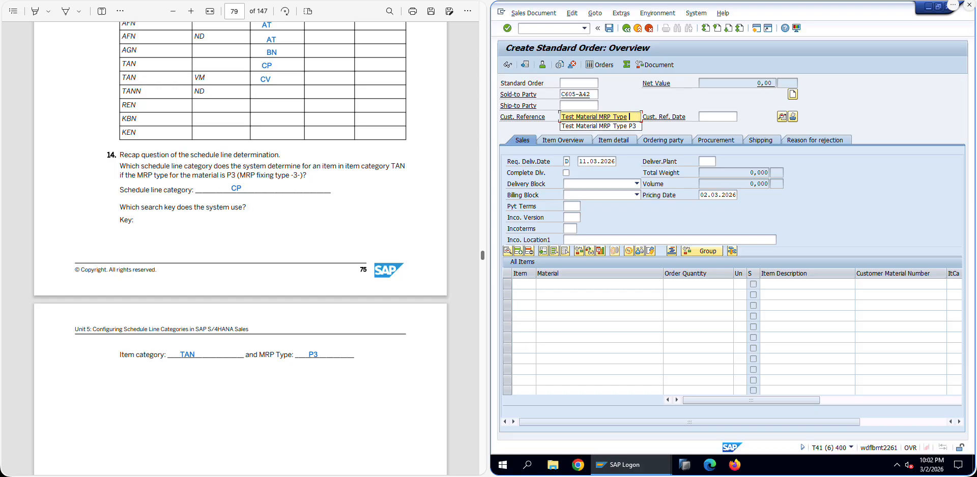
pyautogui.press('Return')
# Step: Enter material P605-142 with quantity 1 as the item of the "Test Material MRP Type PD" order
pyautogui.press('space')
pyautogui.click(608, 295)
pyautogui.click(728, 286)
pyautogui.write('1')
pyautogui.press('Return')
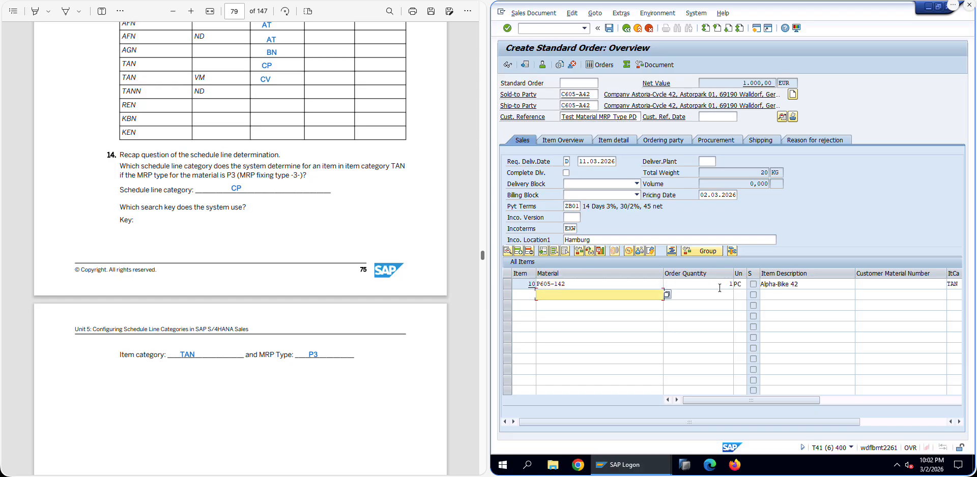
# Step: Open the schedule line details of item 10 in the PD test order to check the schedule line category
pyautogui.doubleClick(613, 284)
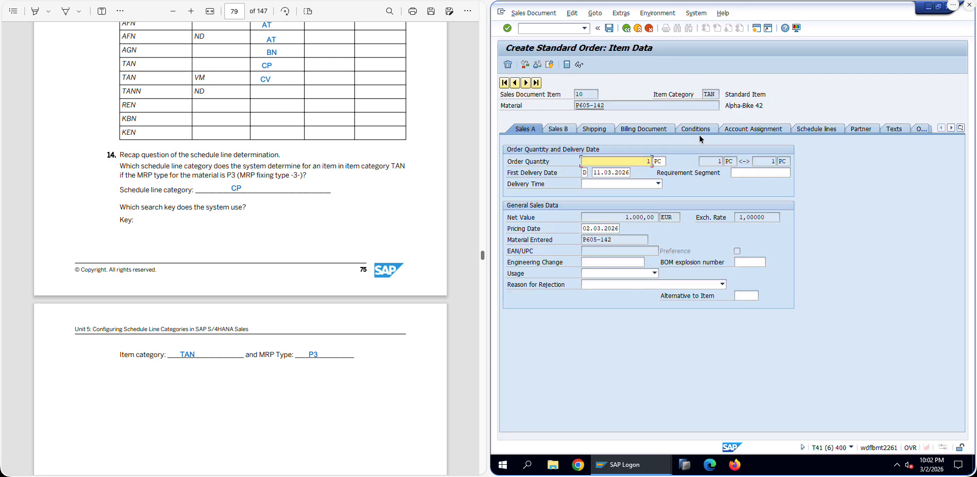
pyautogui.click(753, 129)
pyautogui.click(814, 129)
pyautogui.doubleClick(541, 219)
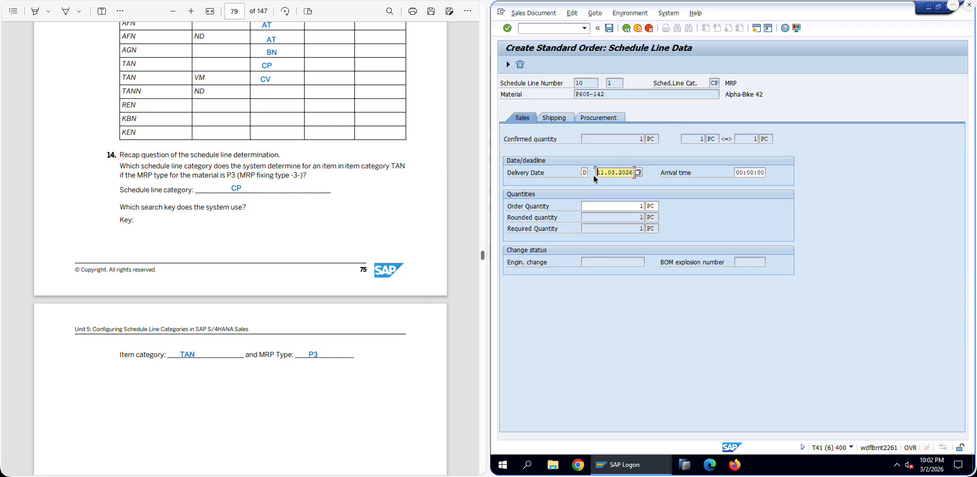
# Step: Check the shipping and sales data of the PD order's schedule line and return to the order overview
pyautogui.click(559, 118)
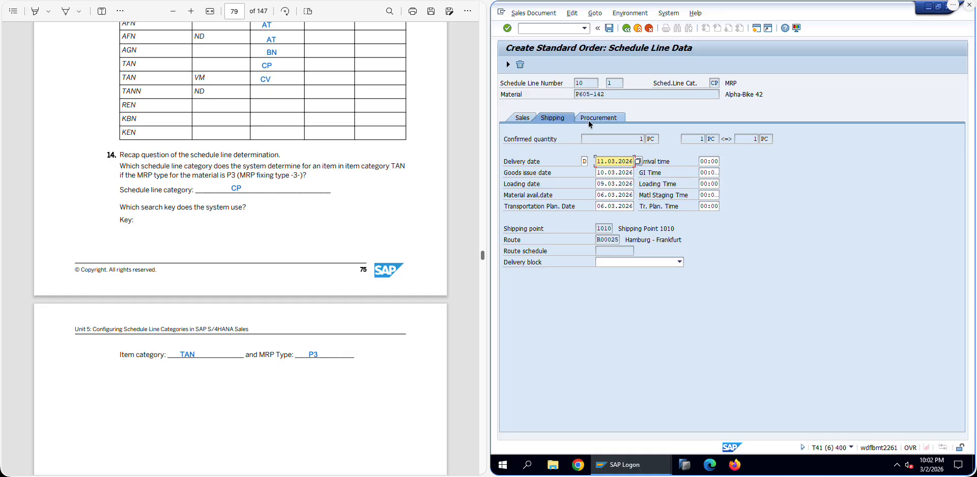
pyautogui.click(717, 83)
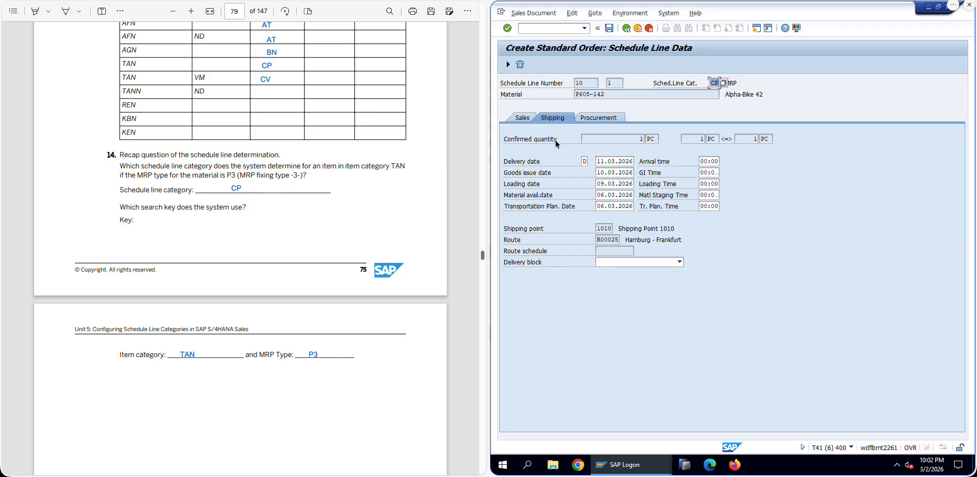
pyautogui.click(532, 119)
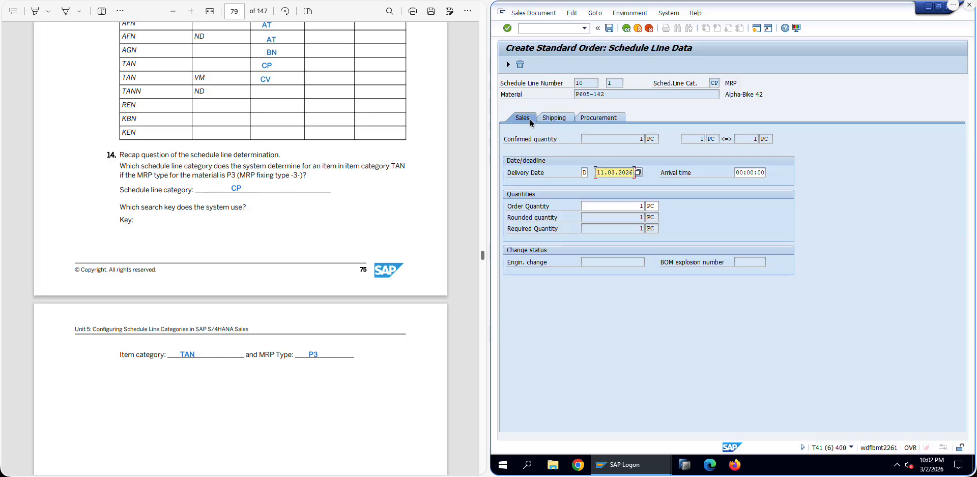
pyautogui.click(625, 29)
pyautogui.click(624, 31)
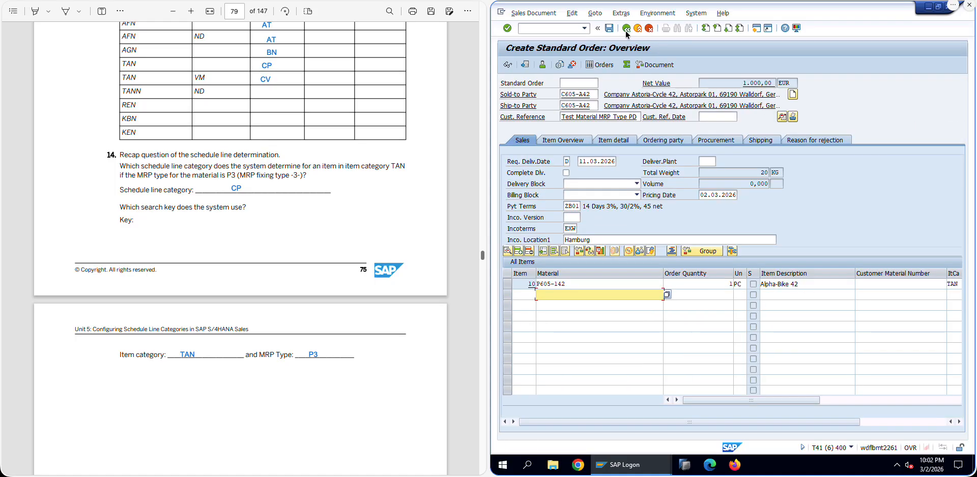
# Step: Switch to the general table display of MARC, list the materials with MRP type PD and look through the entries
pyautogui.moveTo(656, 464)
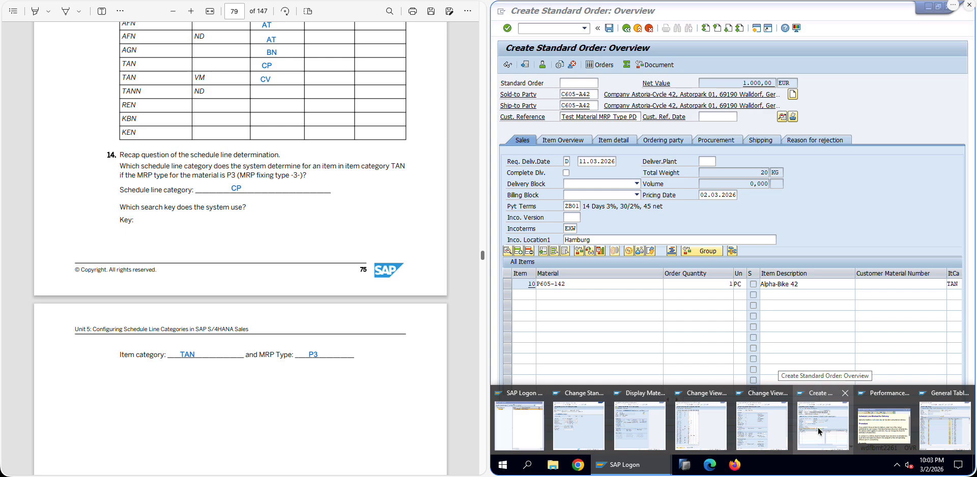
pyautogui.click(818, 430)
pyautogui.moveTo(631, 464)
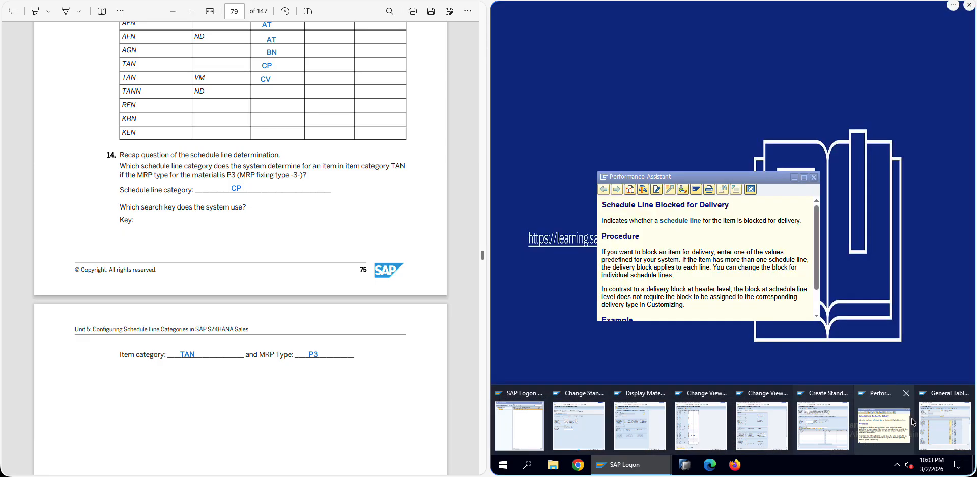
pyautogui.click(911, 417)
pyautogui.click(667, 461)
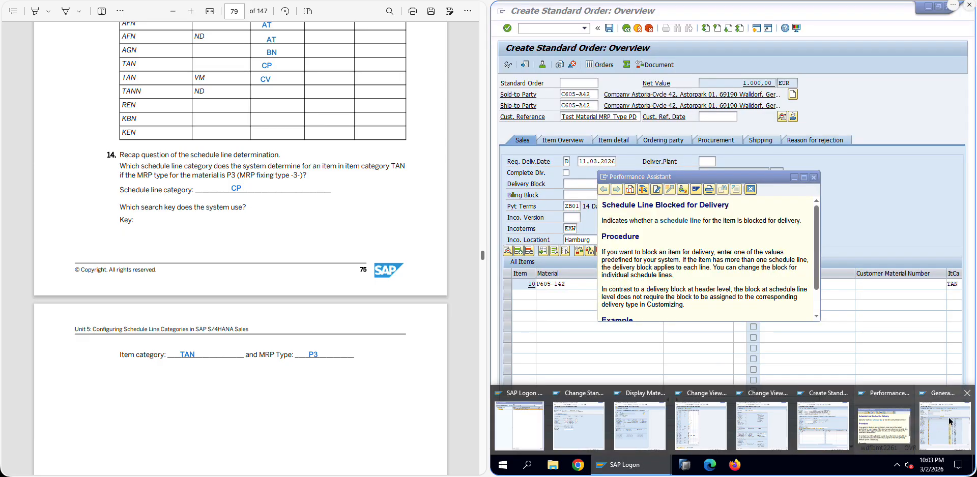
pyautogui.click(950, 422)
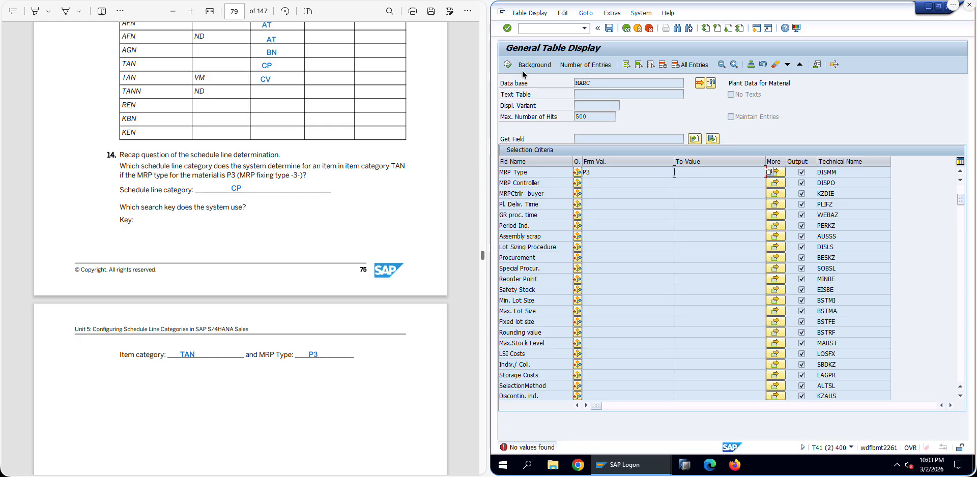
pyautogui.click(605, 173)
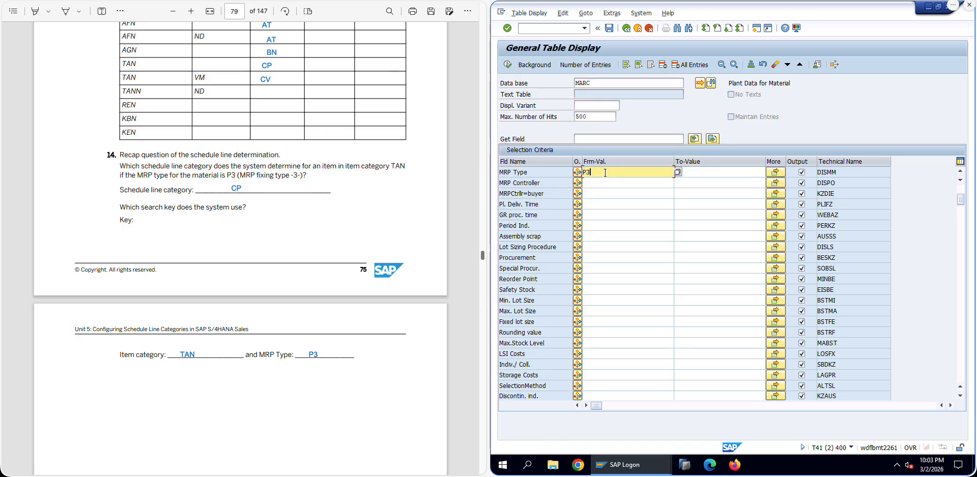
pyautogui.click(508, 65)
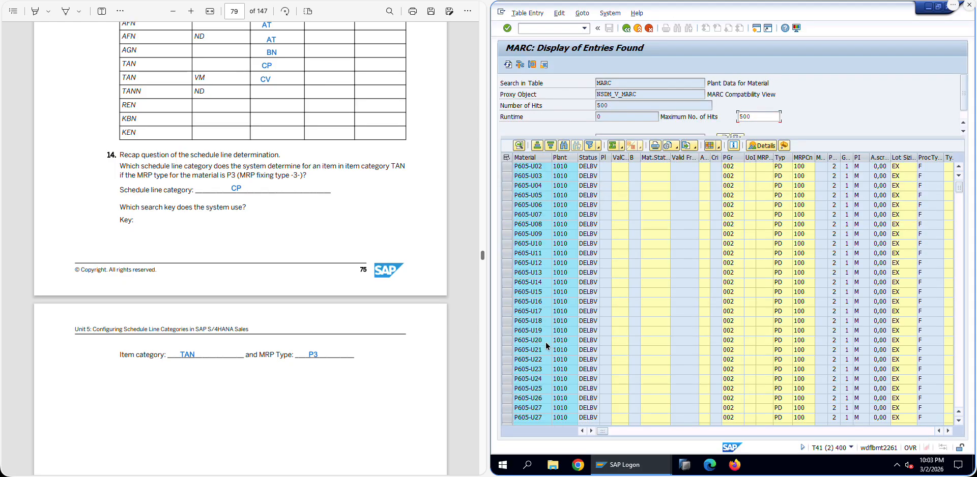
pyautogui.scroll(-1, 546, 342)
pyautogui.scroll(-10, 548, 345)
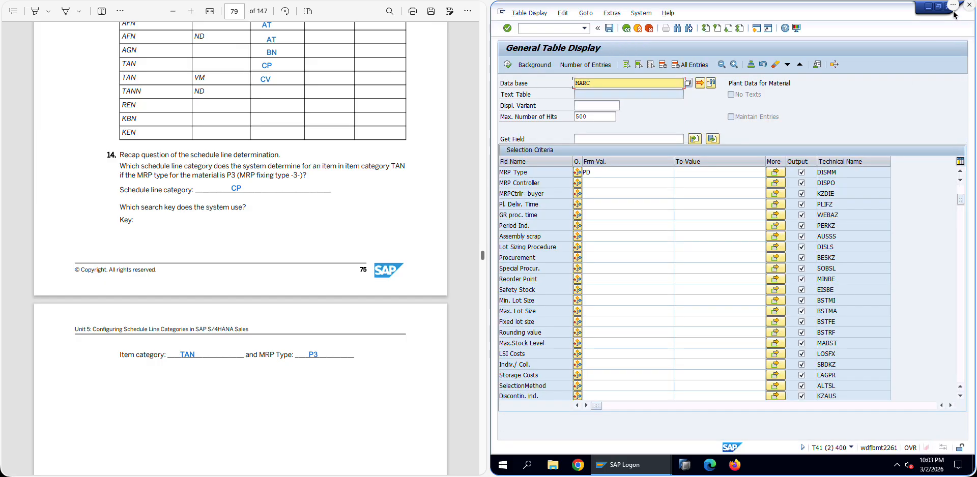
# Step: Close the general table display window and the Performance Assistant window
pyautogui.moveTo(875, 11); pyautogui.dragTo(800, 40)
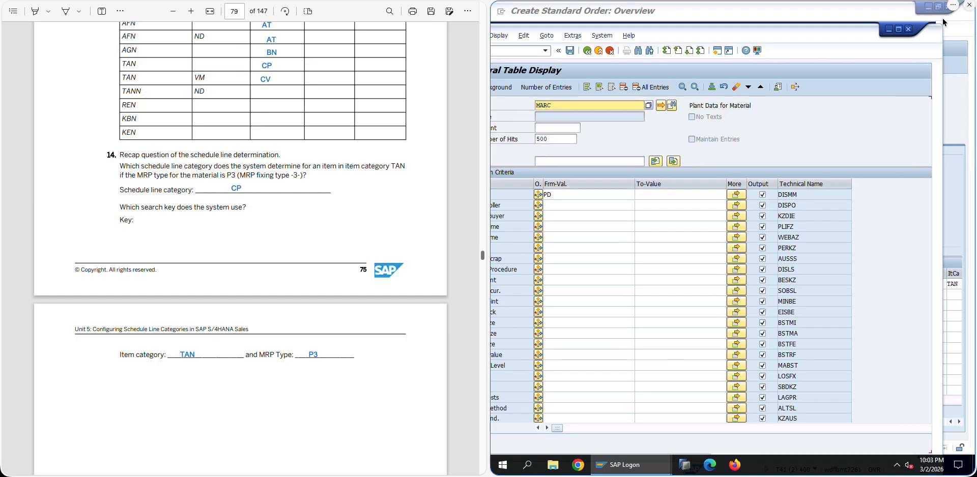
pyautogui.click(910, 30)
pyautogui.click(813, 178)
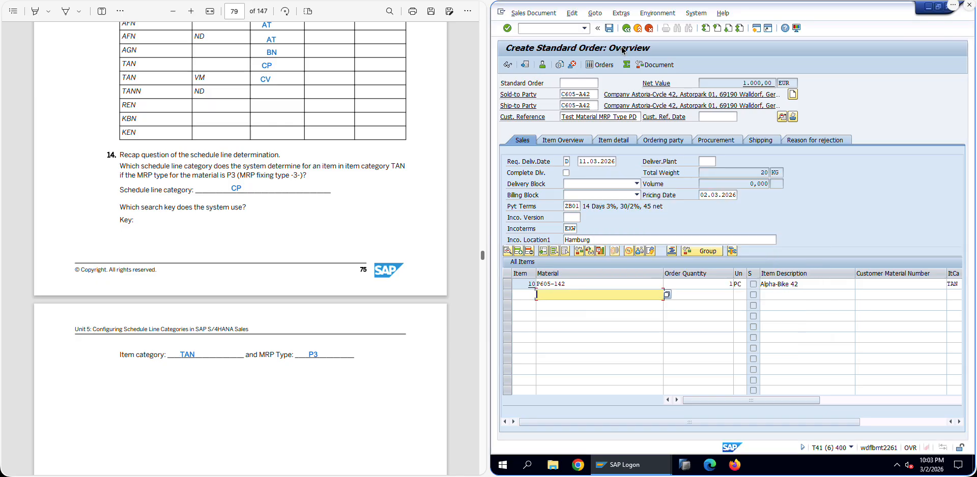
# Step: Leave the PD test order without saving and start transaction VOV5 for assigning schedule line categories
pyautogui.click(627, 29)
pyautogui.click(681, 191)
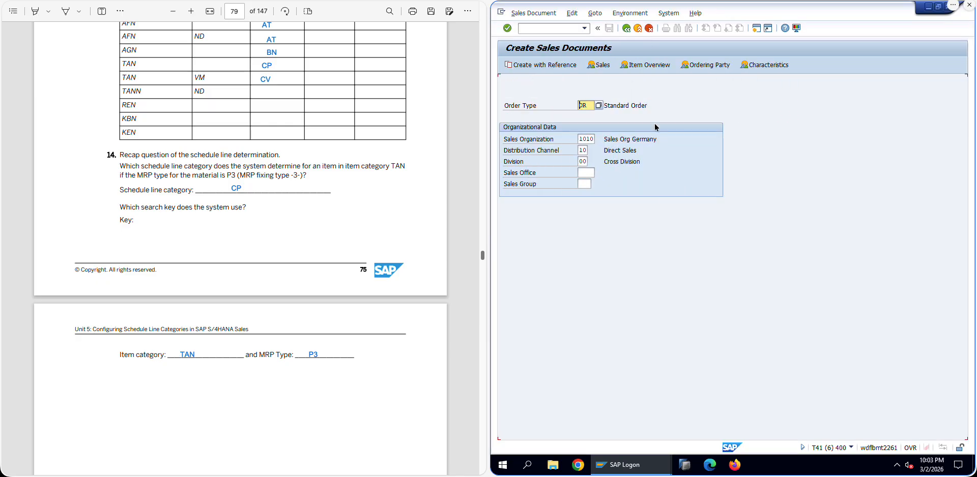
pyautogui.click(648, 29)
pyautogui.click(607, 93)
pyautogui.doubleClick(609, 92)
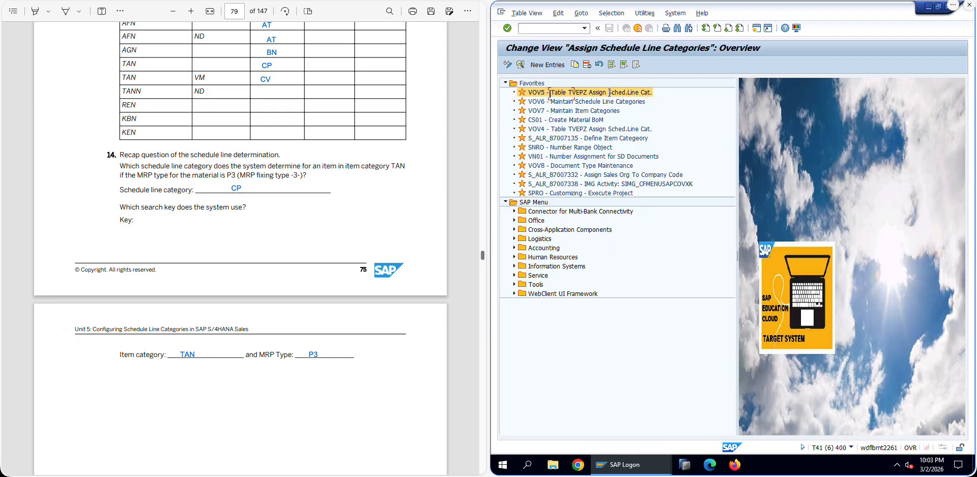
# Step: Position the schedule line category assignment table at item category TAN
pyautogui.click(556, 430)
pyautogui.write('TAN')
pyautogui.press('Return')
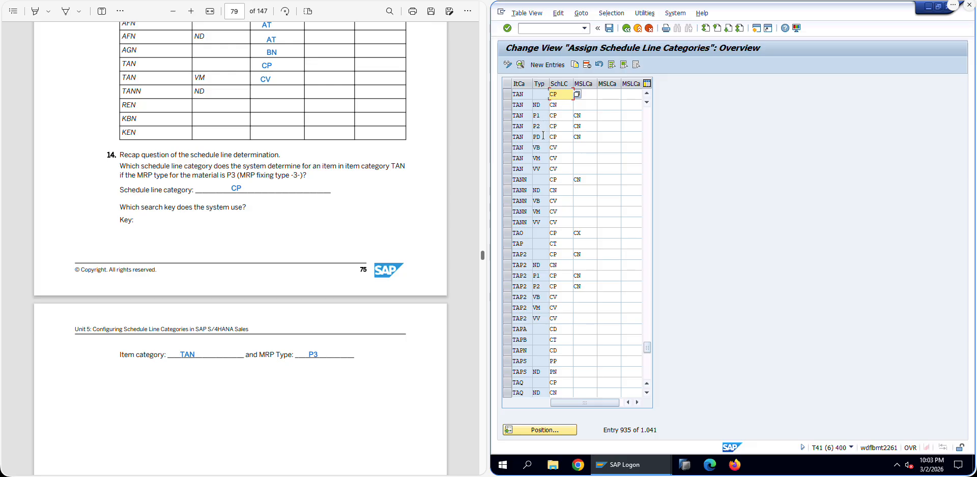
# Step: Check the TAN entry without an MRP type, its list of possible MRP types and its schedule line category
pyautogui.doubleClick(539, 166)
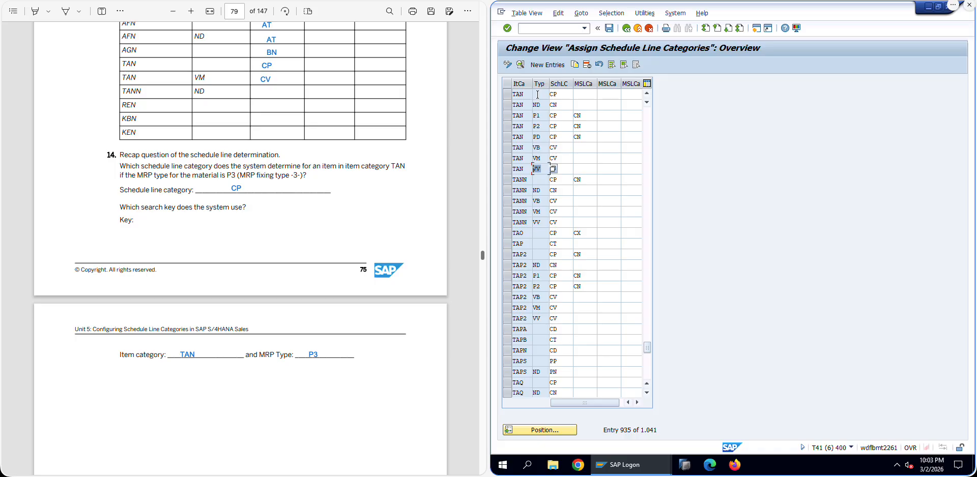
pyautogui.click(538, 94)
pyautogui.click(553, 94)
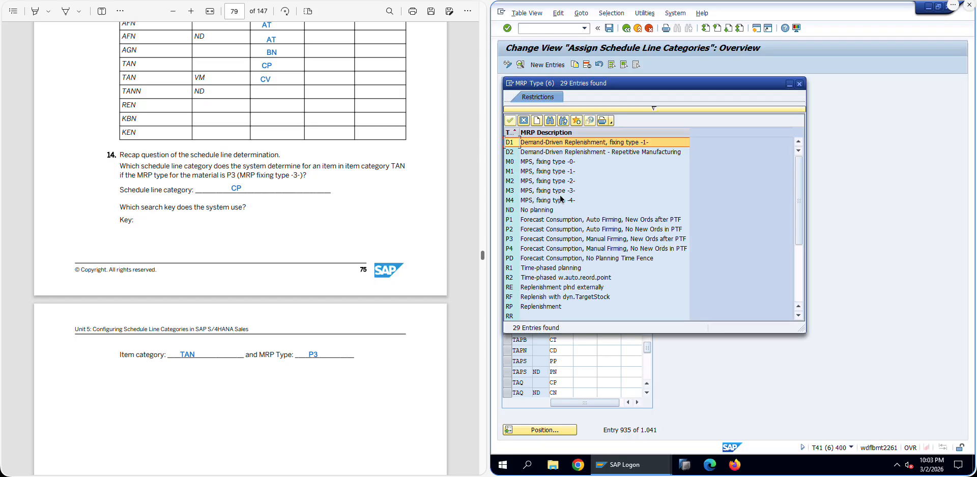
pyautogui.scroll(-4, 561, 199)
pyautogui.scroll(4, 561, 198)
pyautogui.press('Escape')
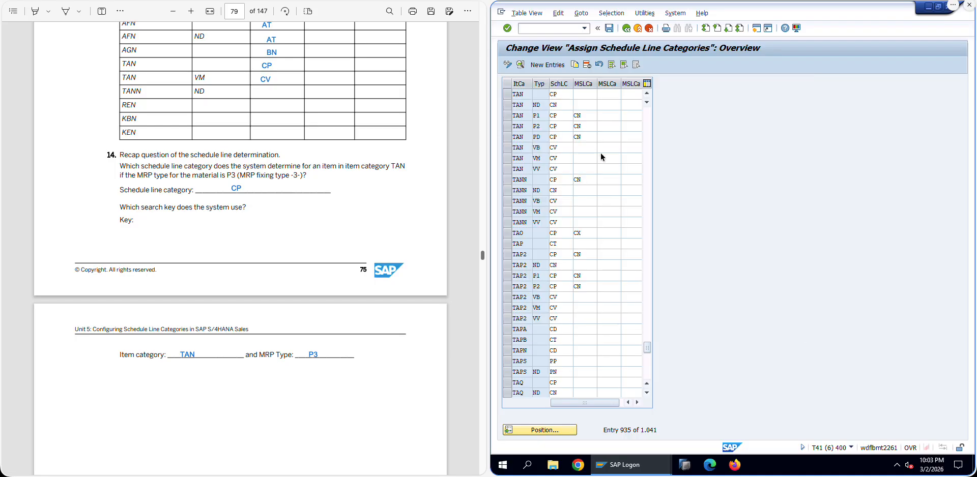
pyautogui.click(566, 96)
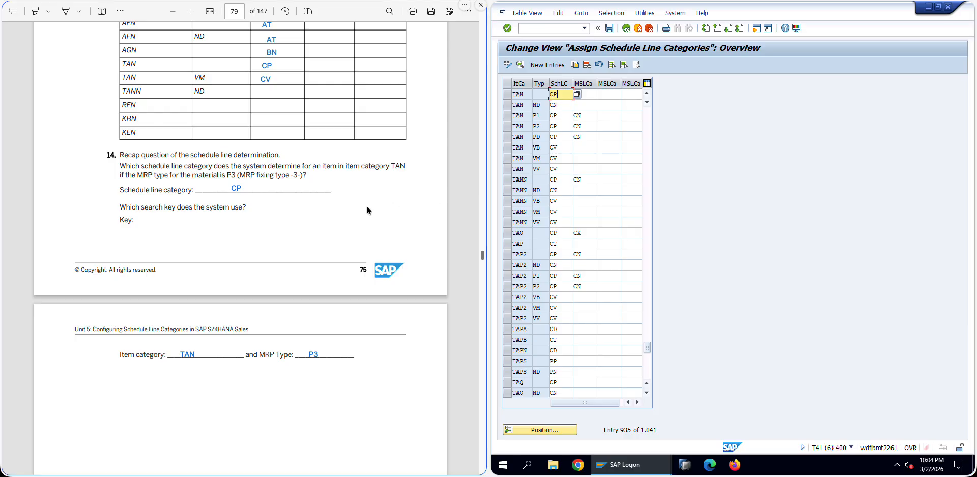
# Step: Go from the exercise questions in the PDF to the Solution 8 pages covering tasks 2 to 4
pyautogui.scroll(3, 367, 206)
pyautogui.scroll(15, 367, 206)
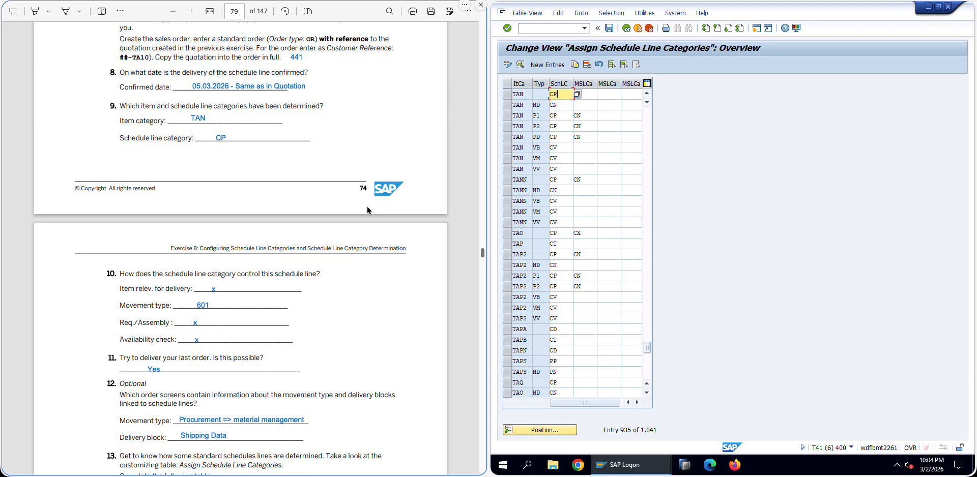
pyautogui.scroll(1, 367, 206)
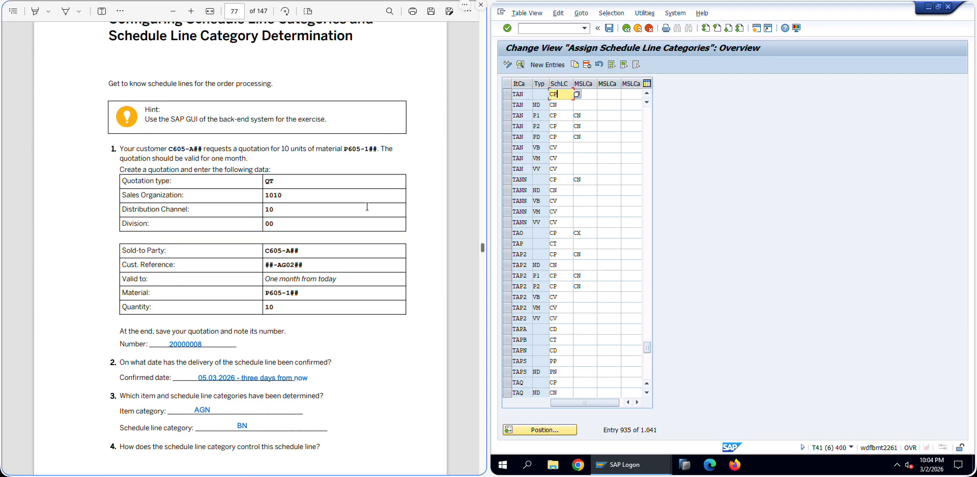
pyautogui.scroll(-20, 367, 206)
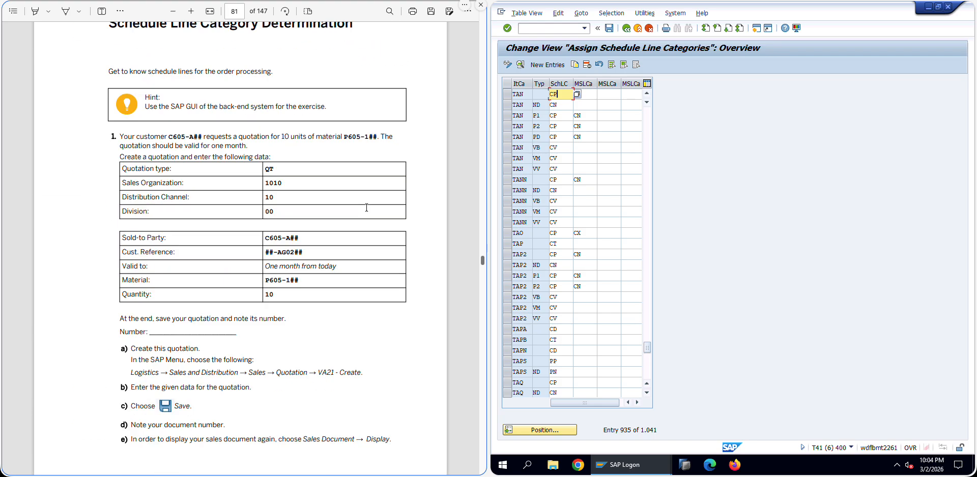
pyautogui.scroll(-1, 367, 207)
pyautogui.scroll(-6, 158, 352)
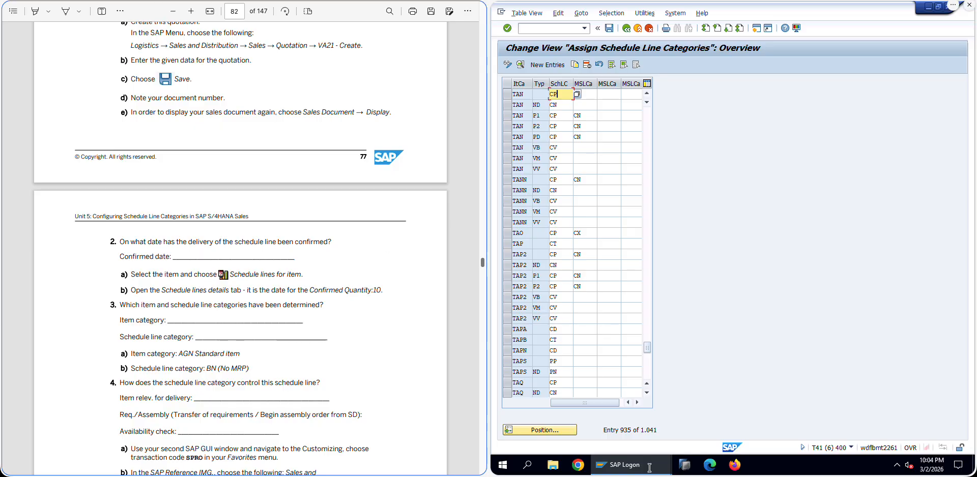
# Step: Switch to standard order 441 and check the confirmed quantity and delivery date in the schedule line's sales data
pyautogui.moveTo(651, 463)
pyautogui.click(617, 406)
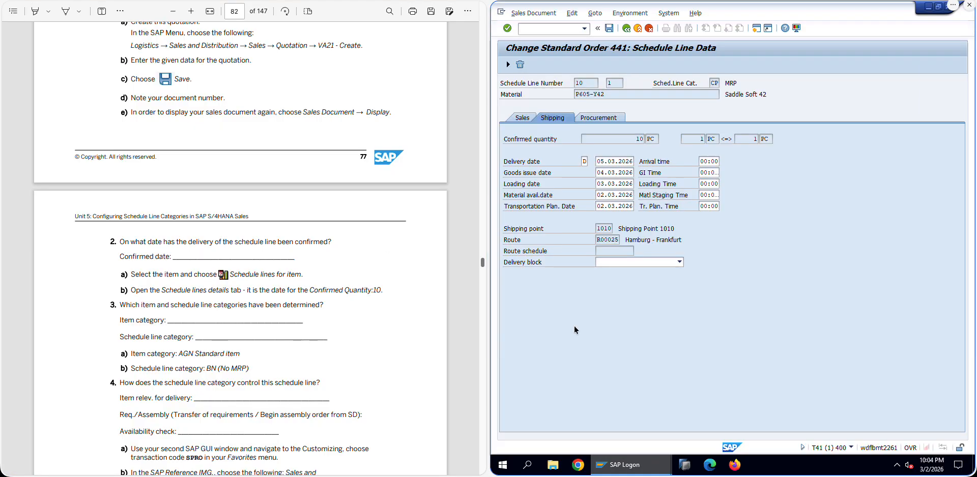
pyautogui.click(515, 118)
pyautogui.click(625, 28)
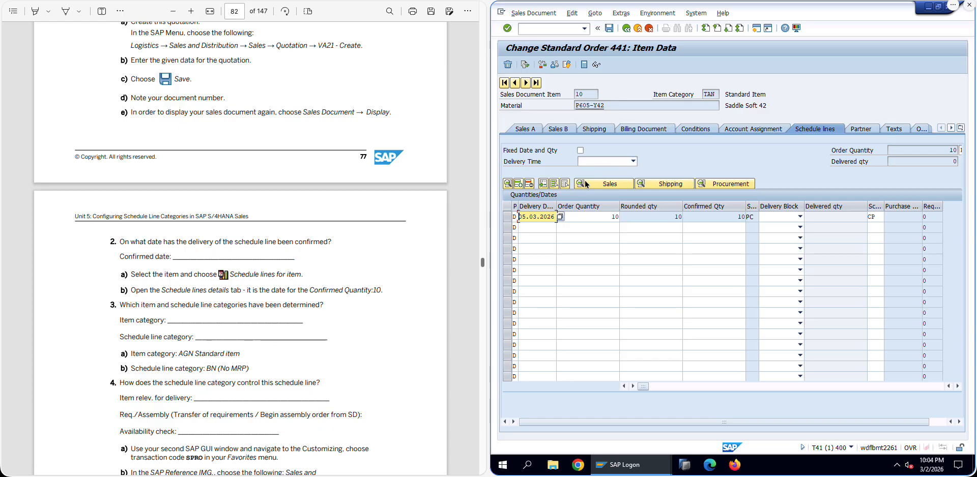
pyautogui.click(548, 216)
pyautogui.doubleClick(533, 215)
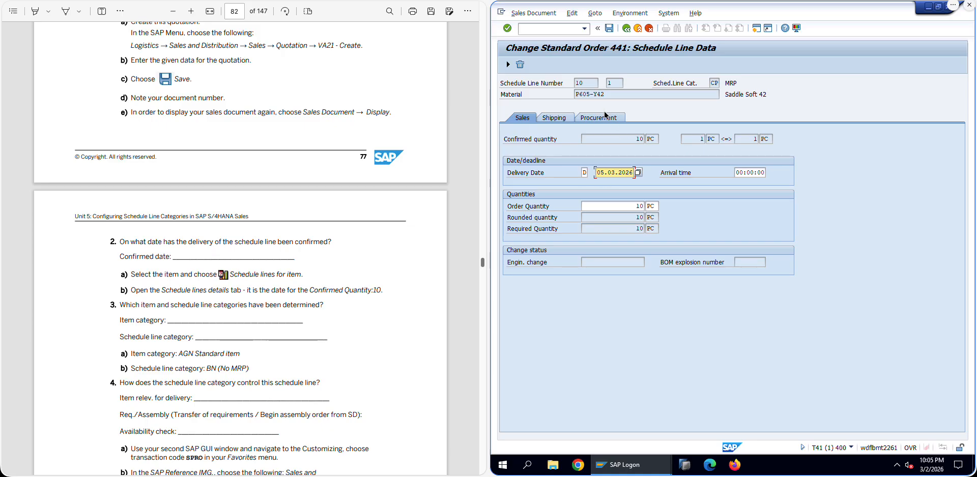
pyautogui.moveTo(622, 139); pyautogui.dragTo(664, 142)
pyautogui.moveTo(601, 173); pyautogui.dragTo(640, 174)
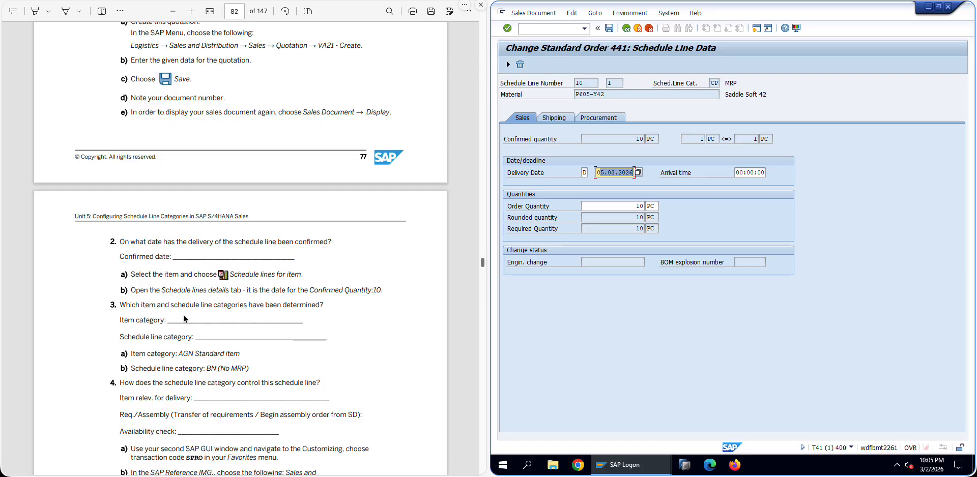
# Step: Read the PDF solutions for tasks 3 to 6, up to the schedule line category configuration table
pyautogui.scroll(-3, 192, 298)
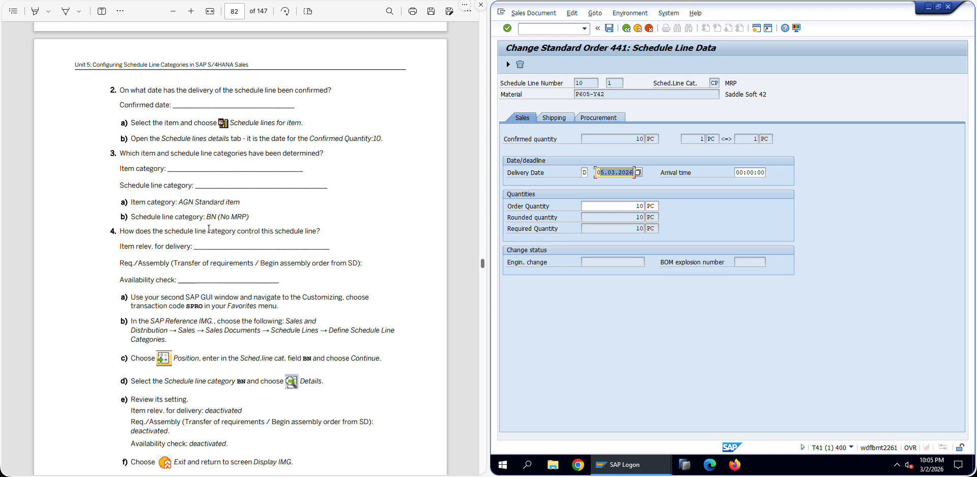
pyautogui.scroll(-2, 209, 232)
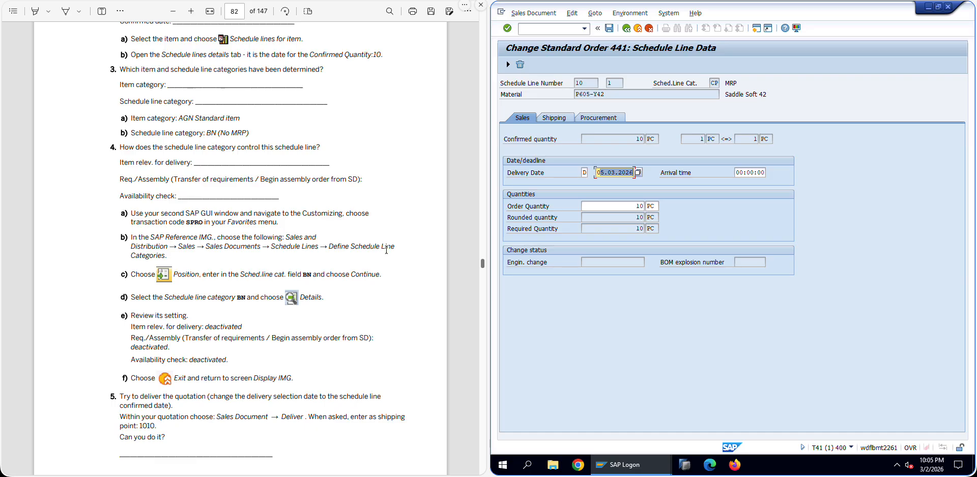
pyautogui.scroll(-1, 385, 251)
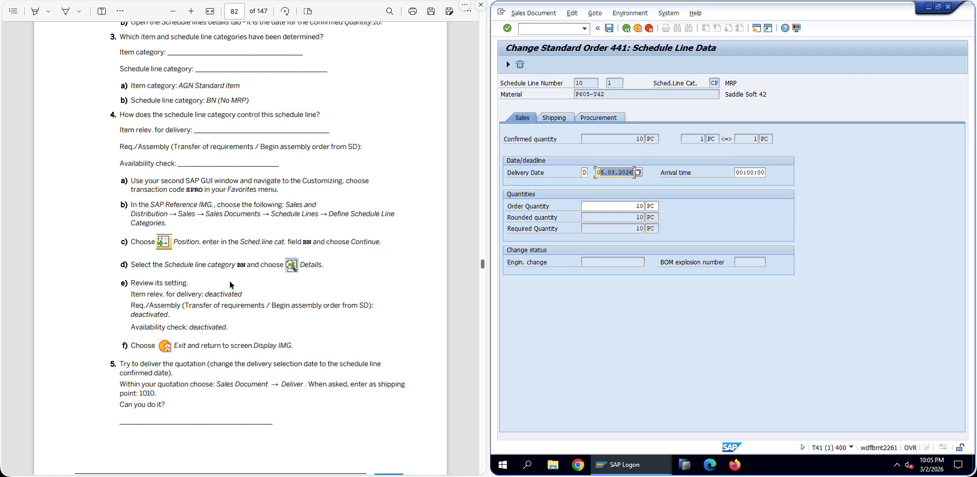
pyautogui.scroll(1, 162, 299)
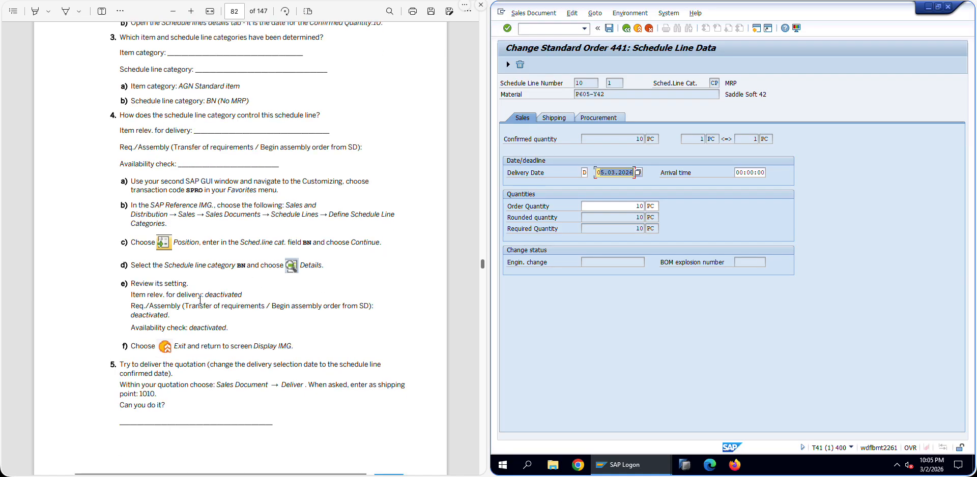
pyautogui.scroll(-3, 203, 305)
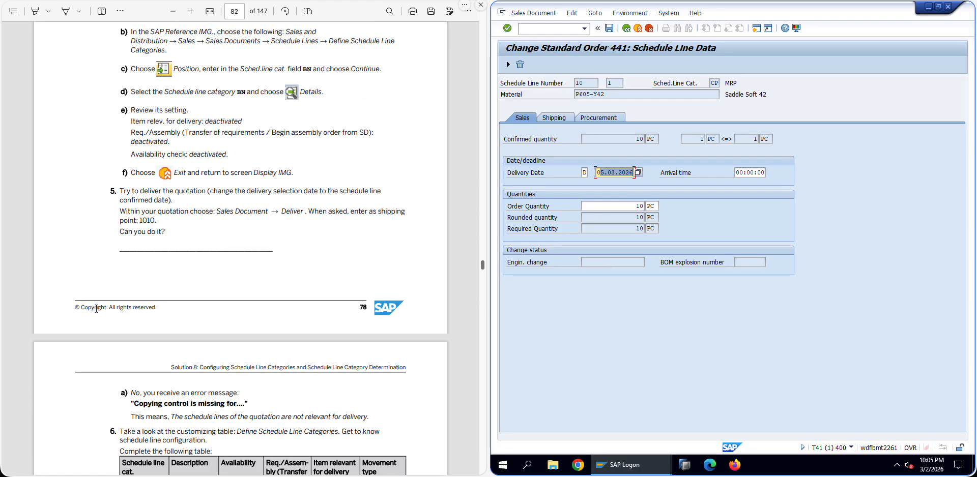
pyautogui.scroll(-3, 239, 246)
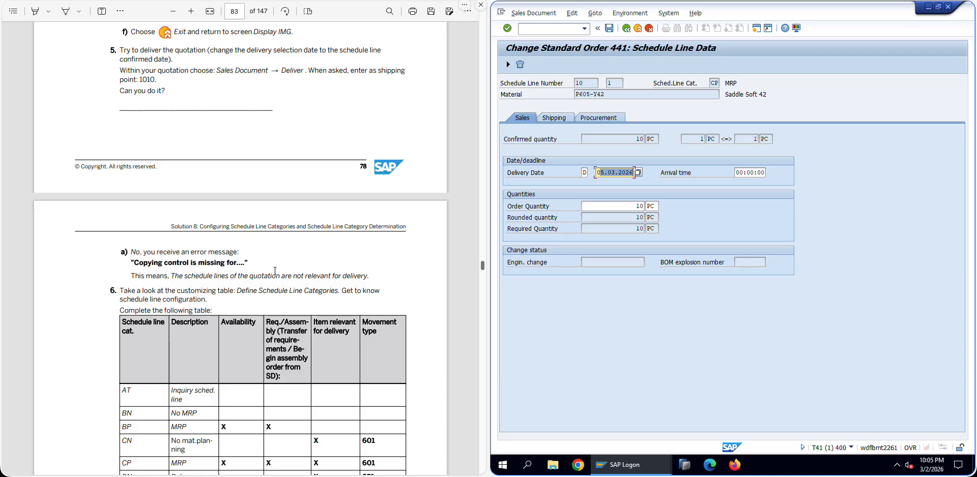
pyautogui.scroll(-4, 359, 278)
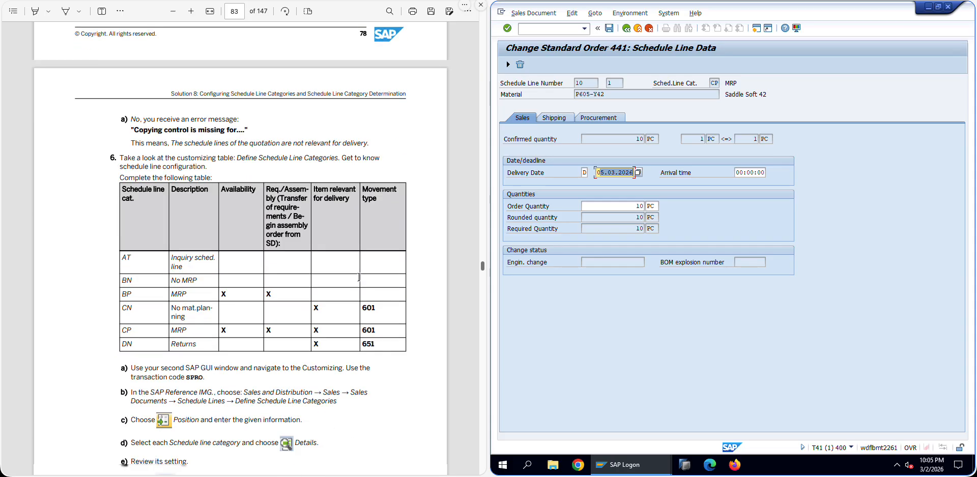
# Step: Read the PDF solutions from the schedule line category table in task 6 through tasks 7, 8 and 9
pyautogui.scroll(1, 359, 277)
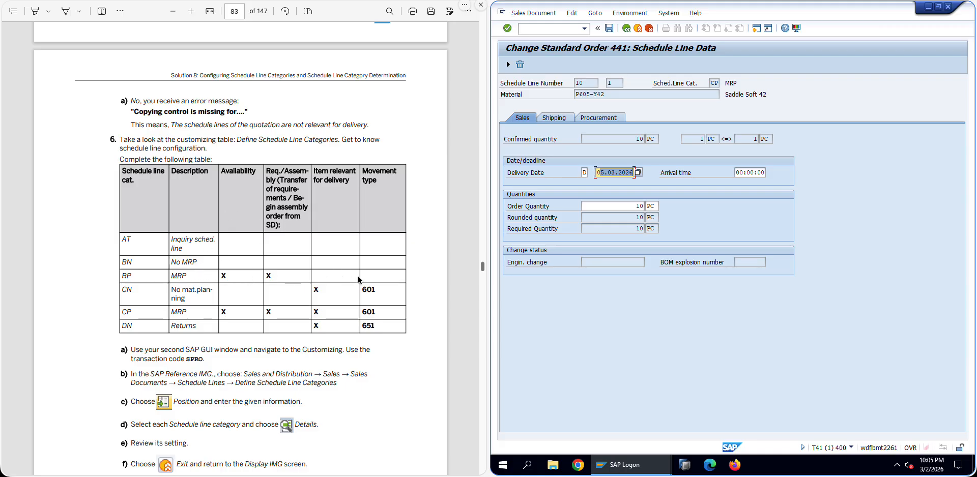
pyautogui.scroll(-5, 376, 326)
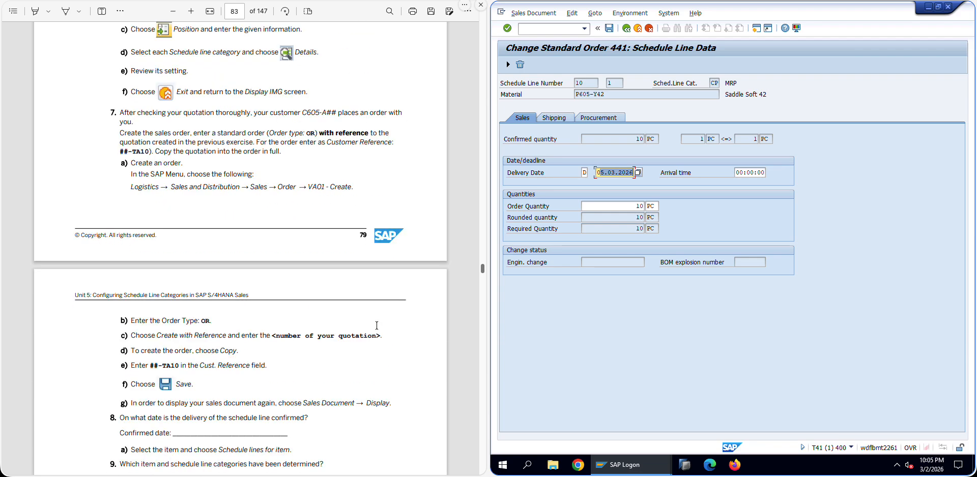
pyautogui.scroll(-3, 377, 325)
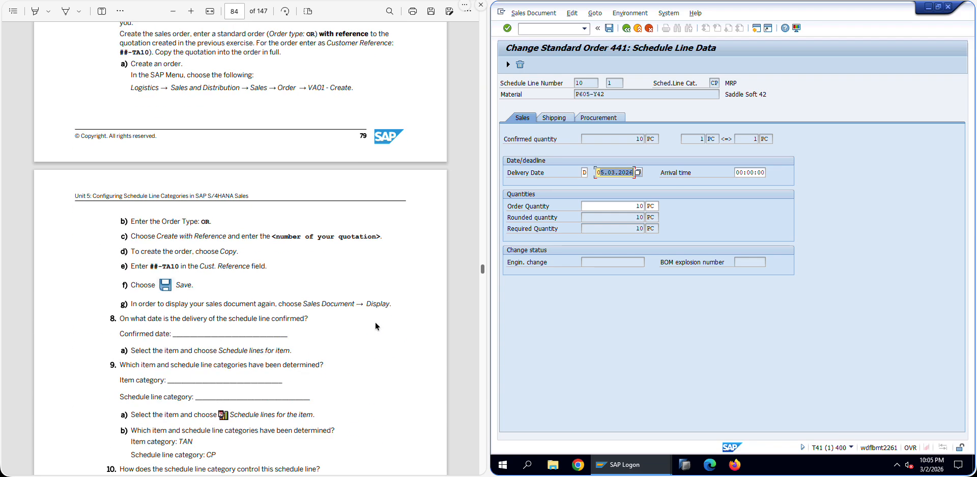
pyautogui.scroll(-1, 377, 326)
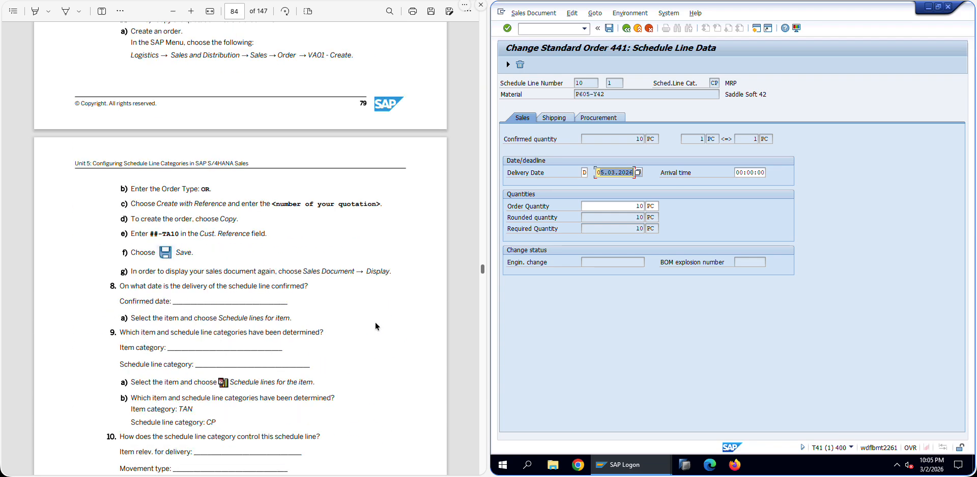
pyautogui.scroll(3, 376, 326)
pyautogui.scroll(-6, 177, 178)
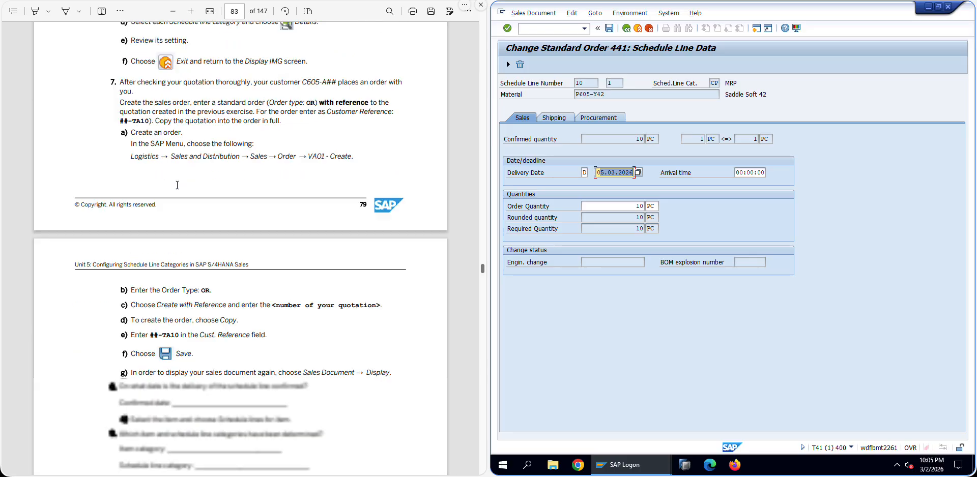
pyautogui.scroll(2, 175, 189)
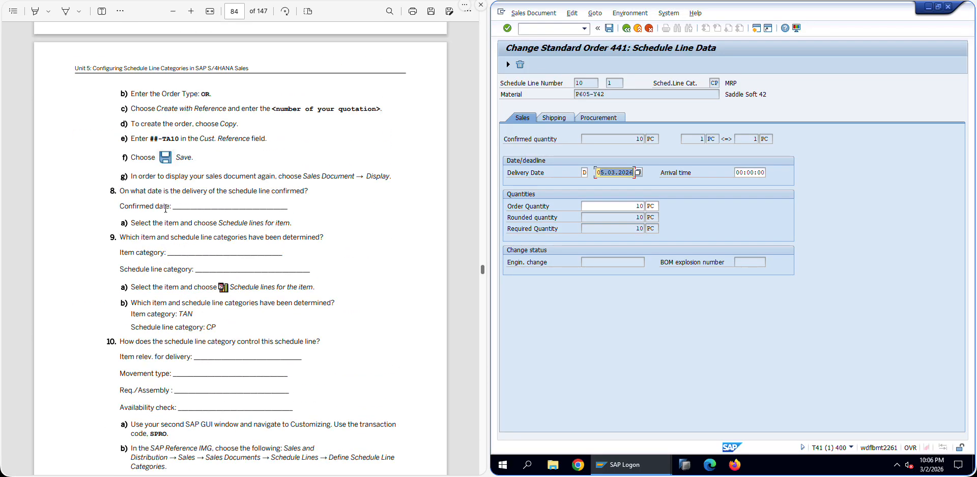
pyautogui.scroll(-2, 184, 305)
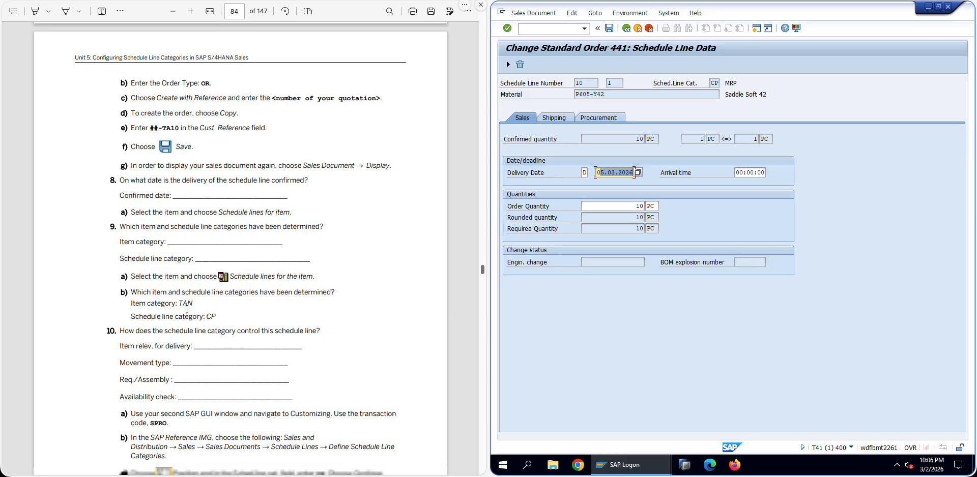
# Step: Read the PDF solutions for task 10 on schedule line control, task 11 on delivery and optional task 12
pyautogui.scroll(-2, 202, 243)
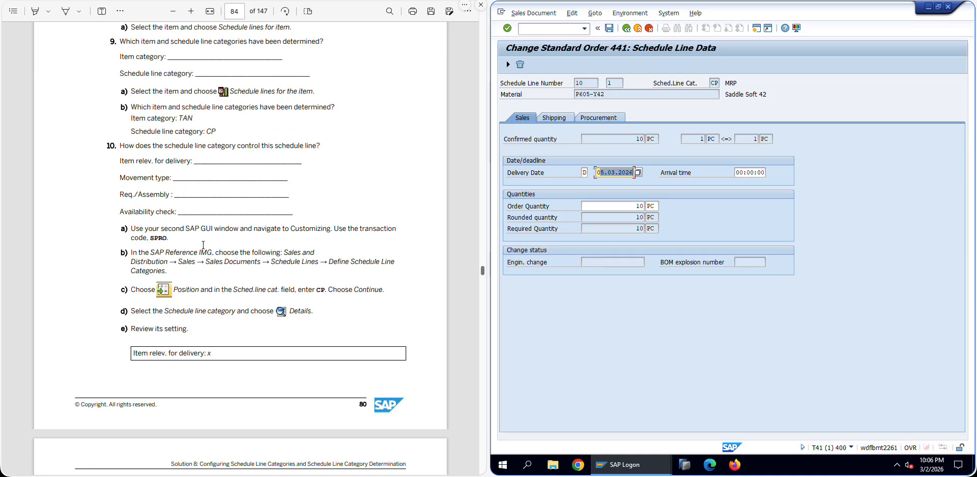
pyautogui.scroll(-3, 203, 245)
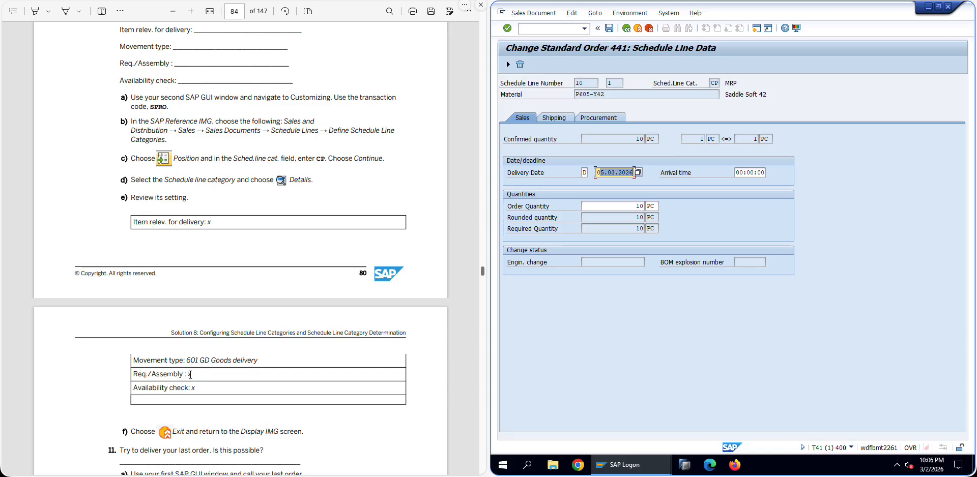
pyautogui.scroll(-3, 190, 375)
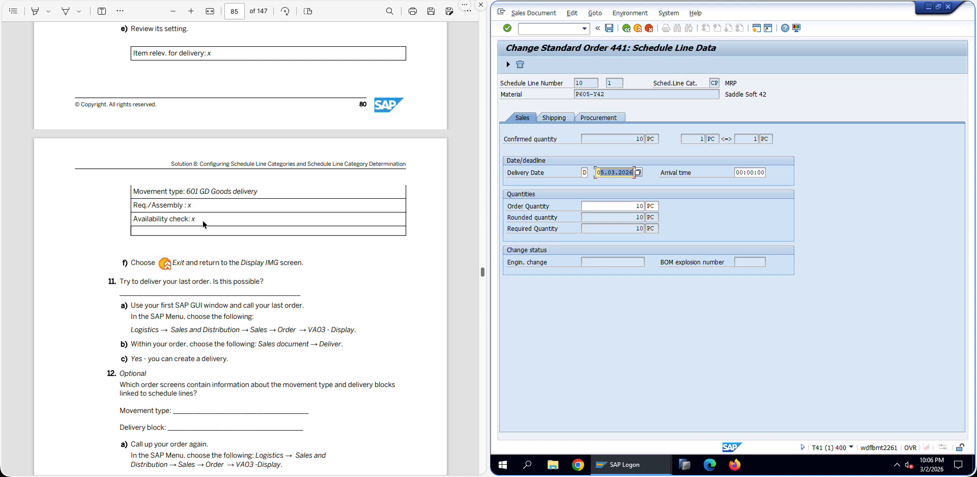
pyautogui.scroll(-2, 203, 224)
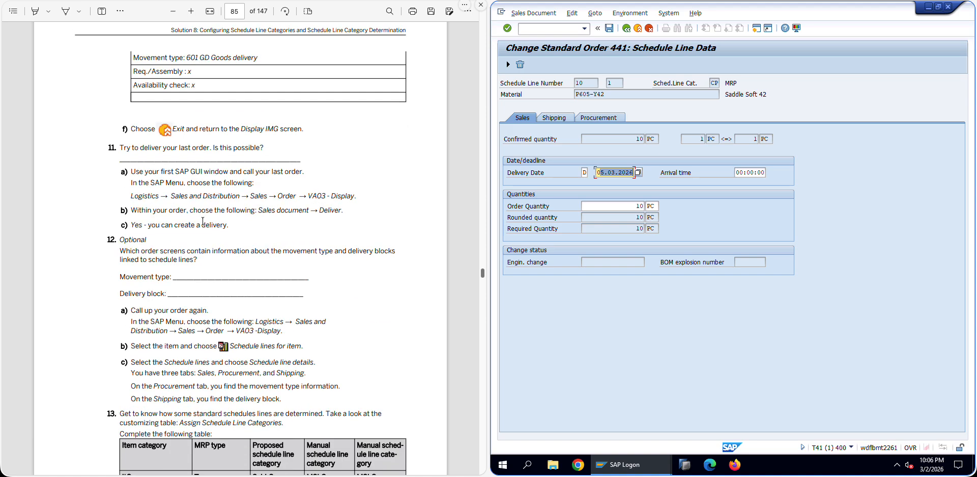
pyautogui.scroll(-1, 203, 220)
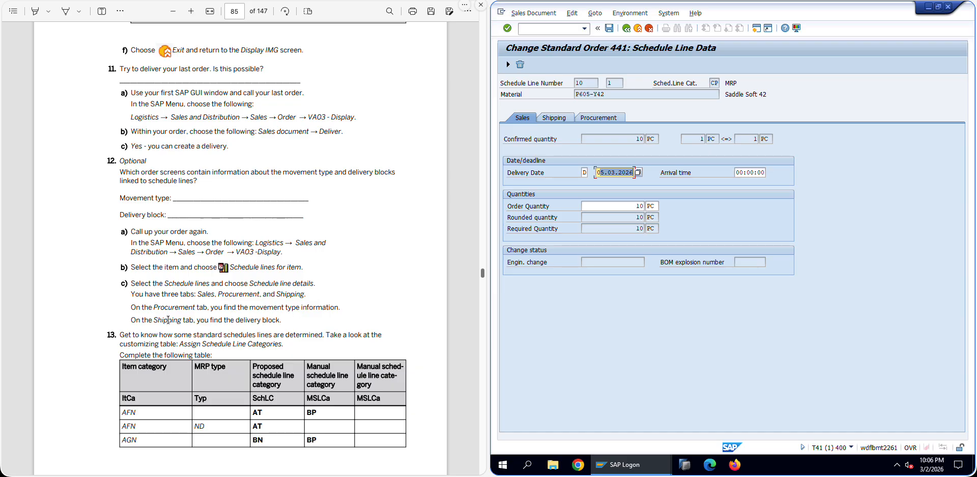
# Step: Examine the schedule line category assignment table in solution 13 and the recap question on MRP type P3 in task 14
pyautogui.scroll(-3, 282, 325)
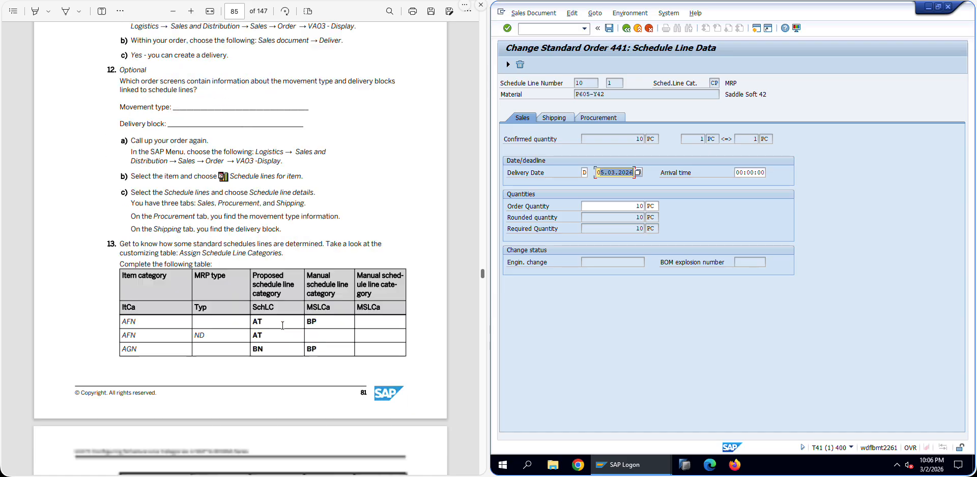
pyautogui.scroll(-5, 232, 203)
pyautogui.scroll(2, 264, 203)
pyautogui.scroll(-3, 251, 262)
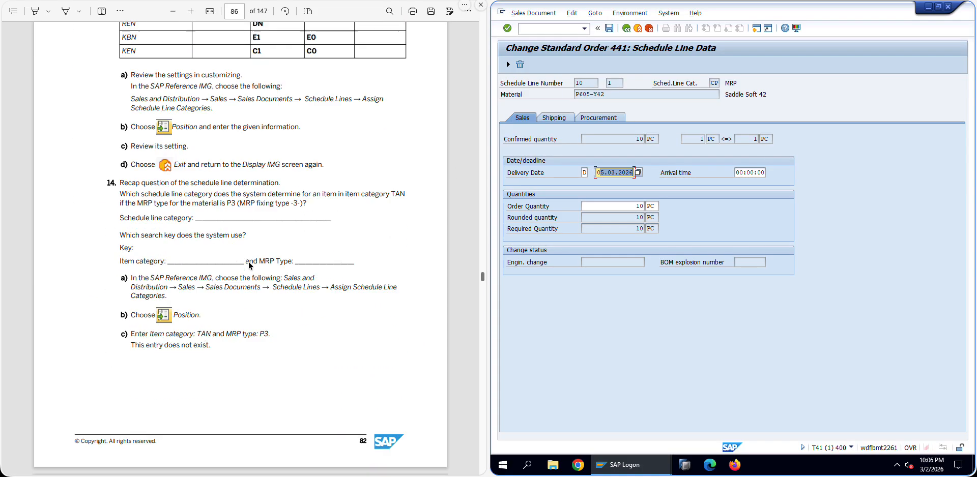
pyautogui.scroll(1, 250, 266)
pyautogui.scroll(-2, 250, 265)
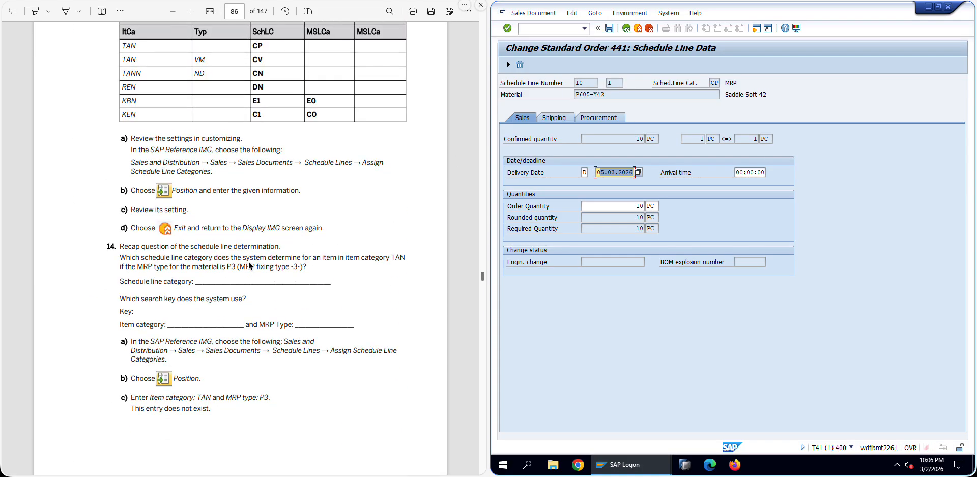
pyautogui.scroll(2, 250, 265)
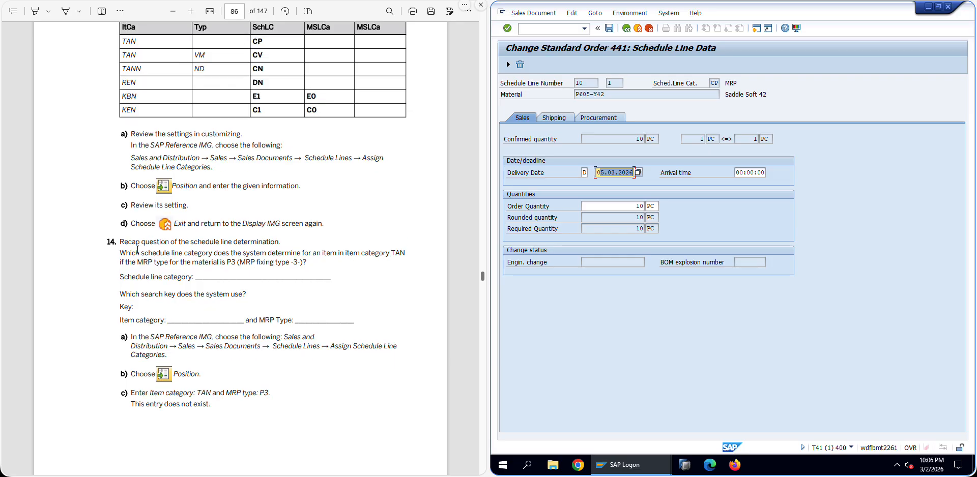
pyautogui.scroll(3, 138, 249)
pyautogui.scroll(3, 138, 249)
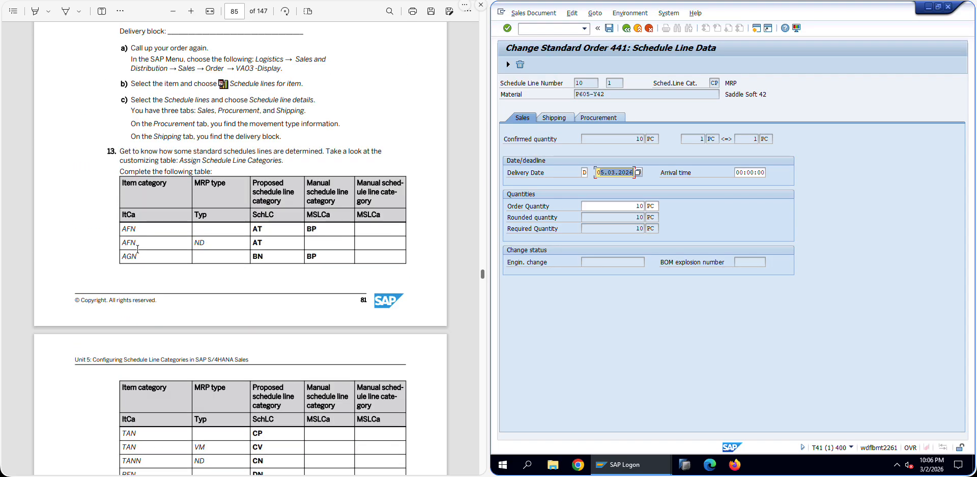
pyautogui.scroll(3, 137, 250)
pyautogui.scroll(-7, 137, 249)
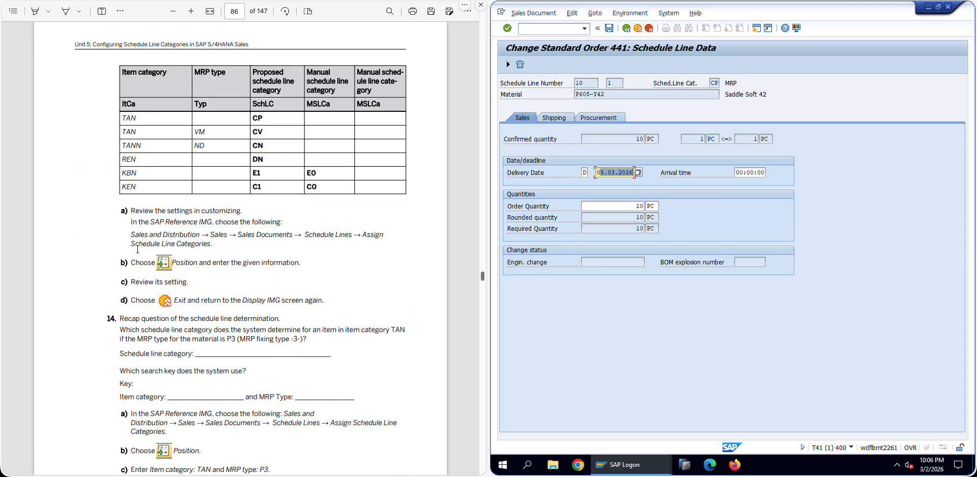
pyautogui.scroll(-1, 108, 267)
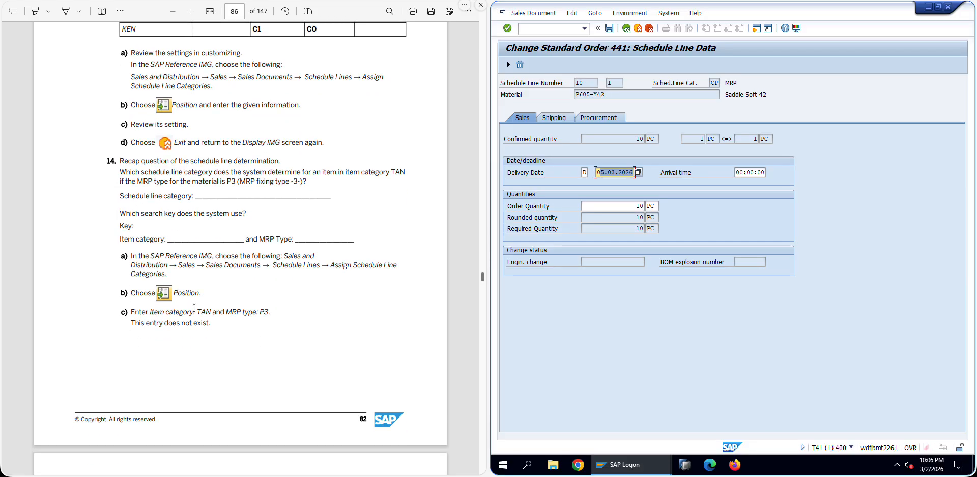
# Step: Mark the task 14 solution text on the missing TAN and P3 entry, the search key and the resulting schedule line category
pyautogui.moveTo(122, 311); pyautogui.dragTo(214, 325)
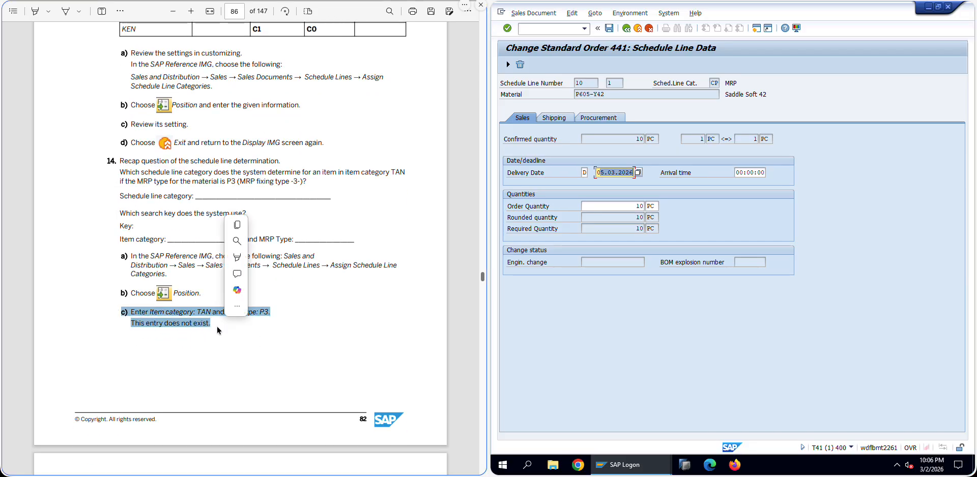
pyautogui.scroll(-3, 93, 317)
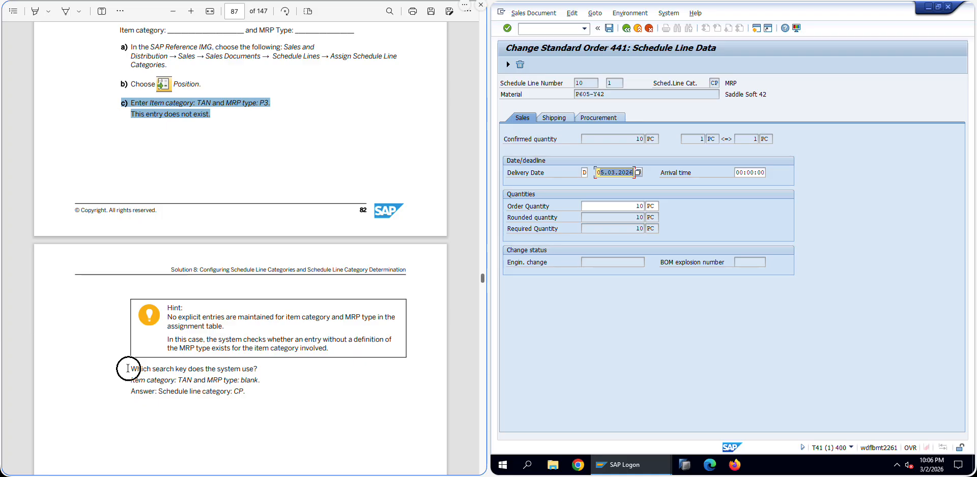
pyautogui.moveTo(130, 365); pyautogui.dragTo(231, 387)
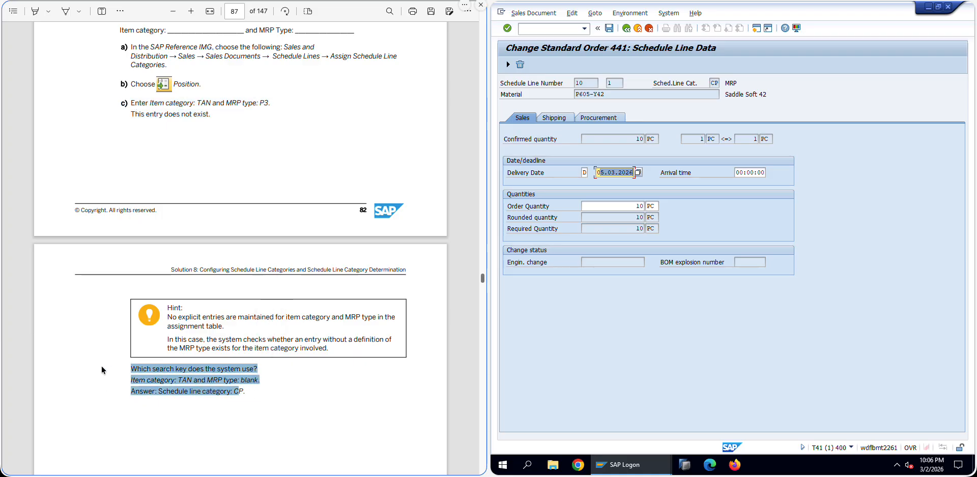
pyautogui.click(122, 374)
pyautogui.moveTo(125, 365); pyautogui.dragTo(242, 390)
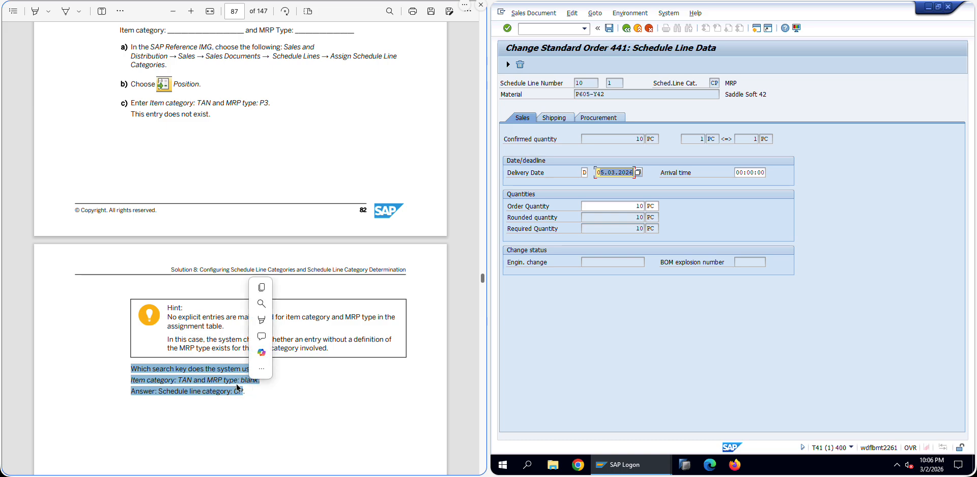
pyautogui.moveTo(132, 392); pyautogui.dragTo(242, 394)
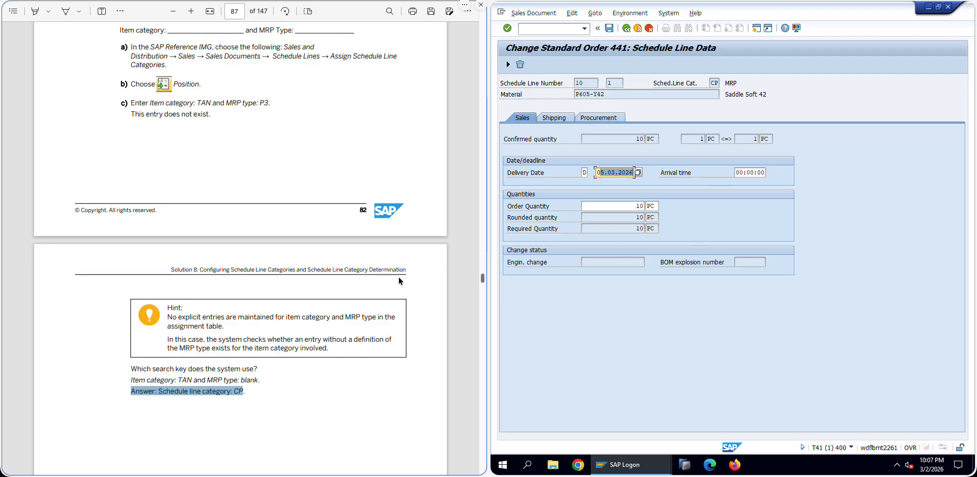
pyautogui.moveTo(256, 381); pyautogui.dragTo(124, 386)
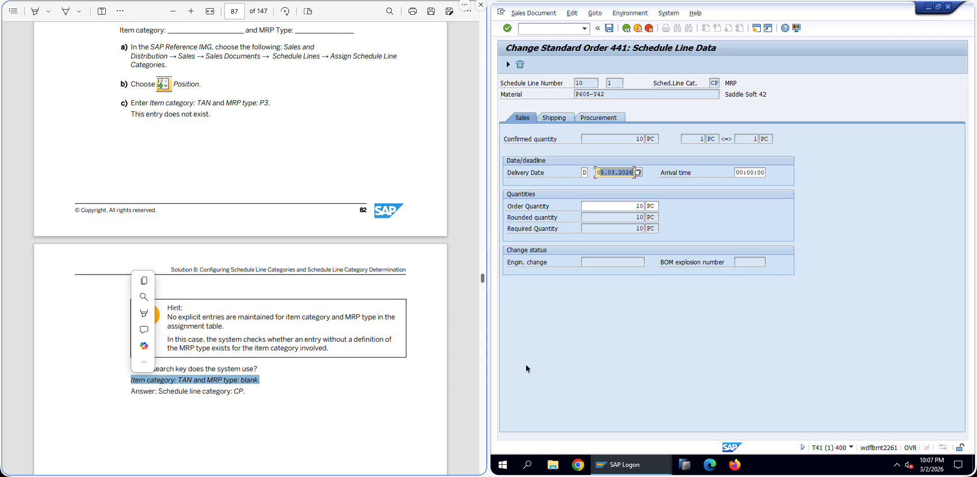
# Step: Switch to the Assign Schedule Line Categories overview and check the TAN entry with a blank MRP type
pyautogui.click(631, 465)
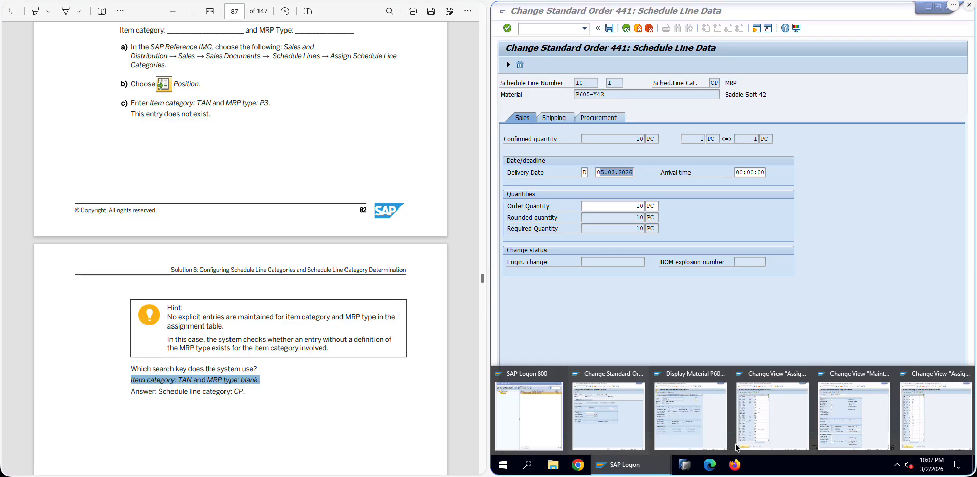
pyautogui.click(906, 414)
pyautogui.click(543, 95)
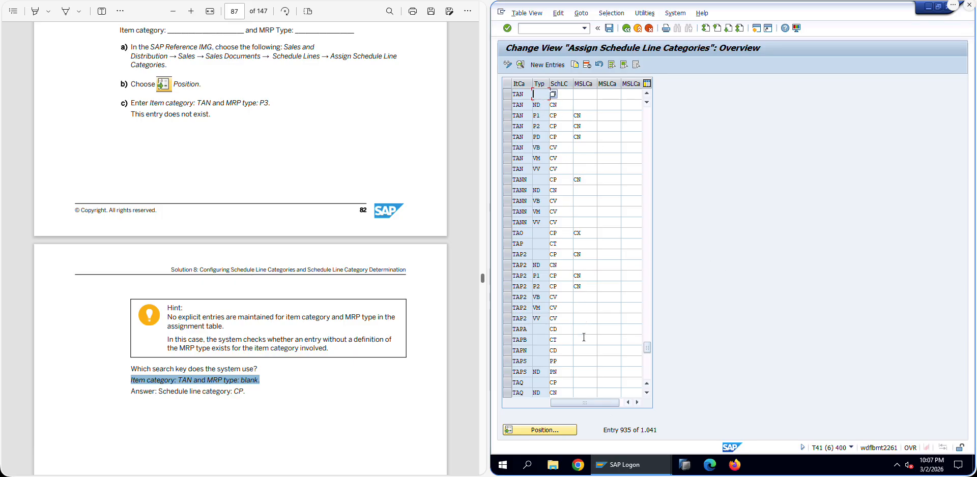
# Step: Switch to the display of material P605-642 and go from its sales data to the MRP 1 view
pyautogui.click(634, 466)
pyautogui.click(713, 426)
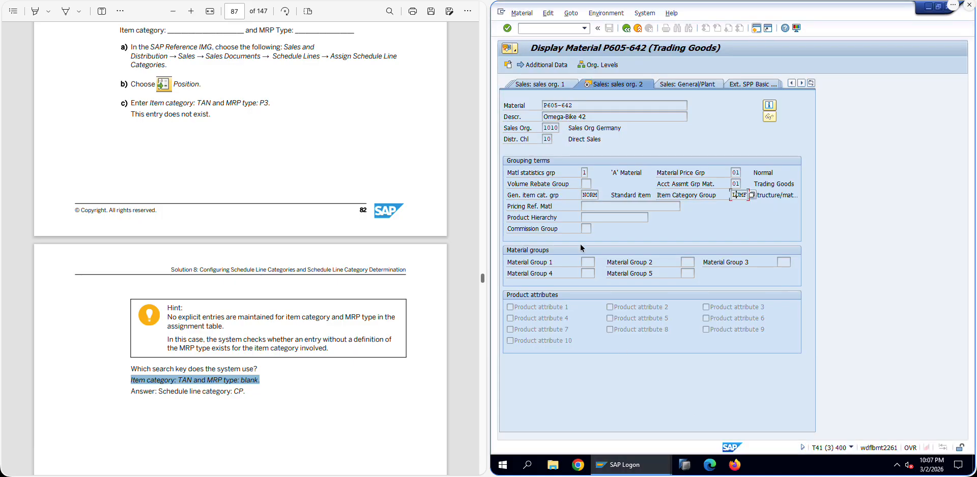
pyautogui.moveTo(645, 473)
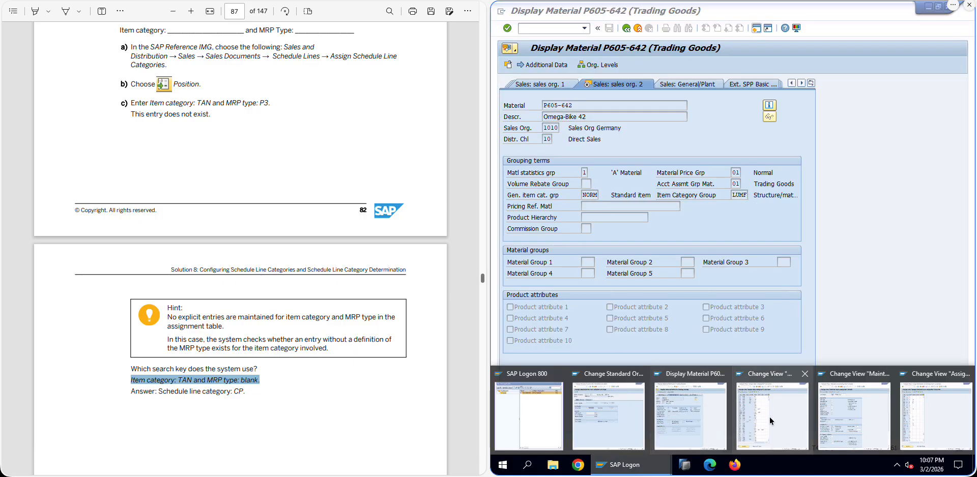
pyautogui.click(713, 425)
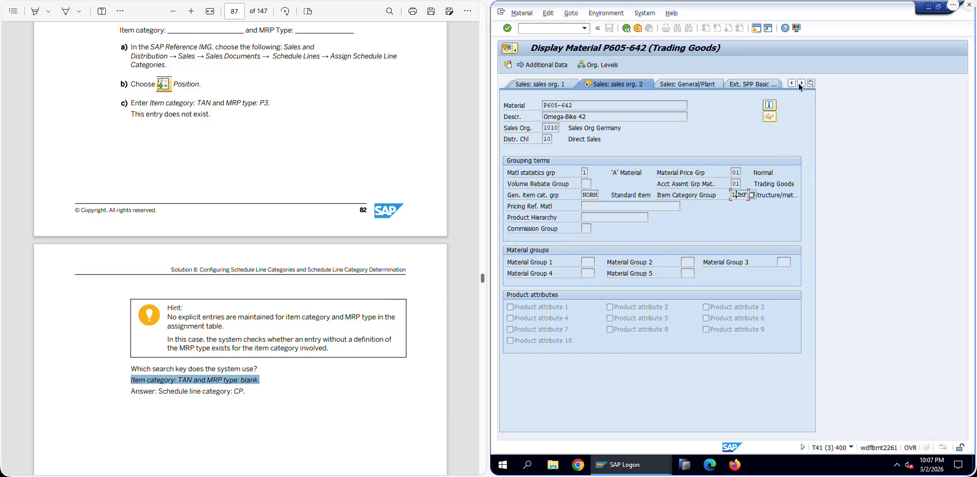
pyautogui.click(801, 83)
pyautogui.click(801, 83)
pyautogui.click(801, 83)
pyautogui.click(801, 83)
pyautogui.click(801, 83)
pyautogui.click(801, 83)
pyautogui.click(664, 84)
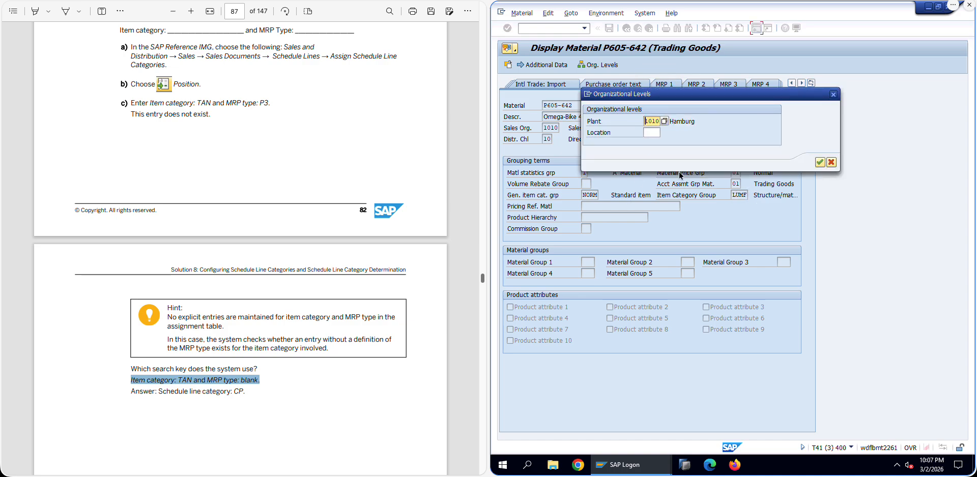
# Step: Enter storage location 101A for plant 1010 and check the material's MRP type in the MRP 1 view
pyautogui.click(651, 133)
pyautogui.write('101A')
pyautogui.press('Return')
pyautogui.moveTo(590, 217); pyautogui.dragTo(578, 222)
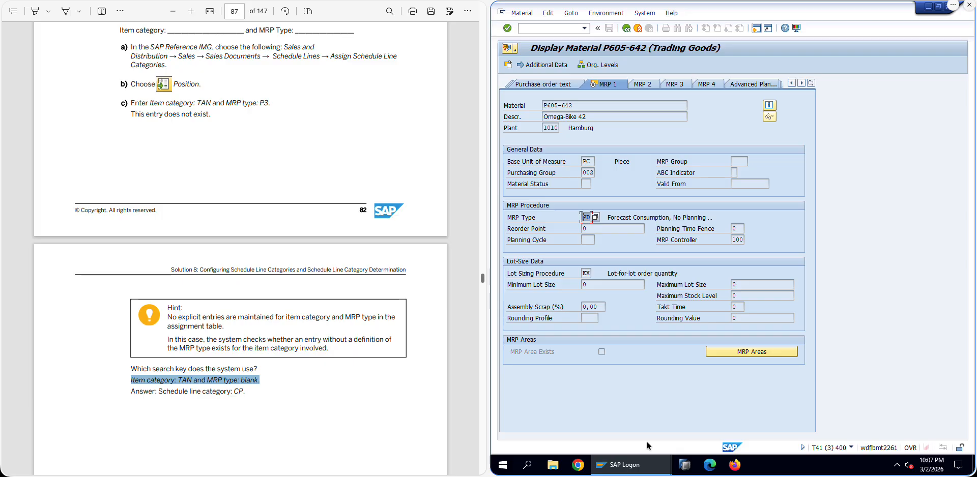
# Step: Return to the Assign Schedule Line Categories overview and check the proposed category for TAN without an MRP type against the PDF hint
pyautogui.click(625, 465)
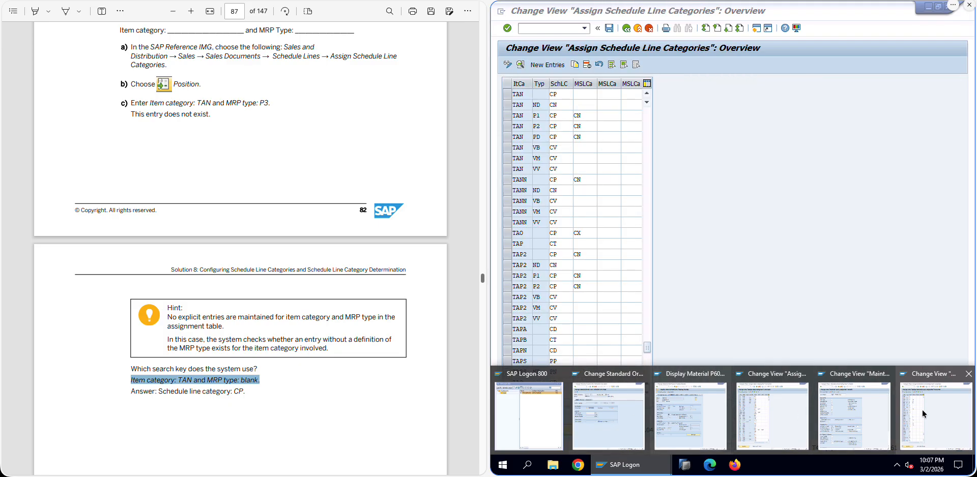
pyautogui.click(922, 411)
pyautogui.click(566, 94)
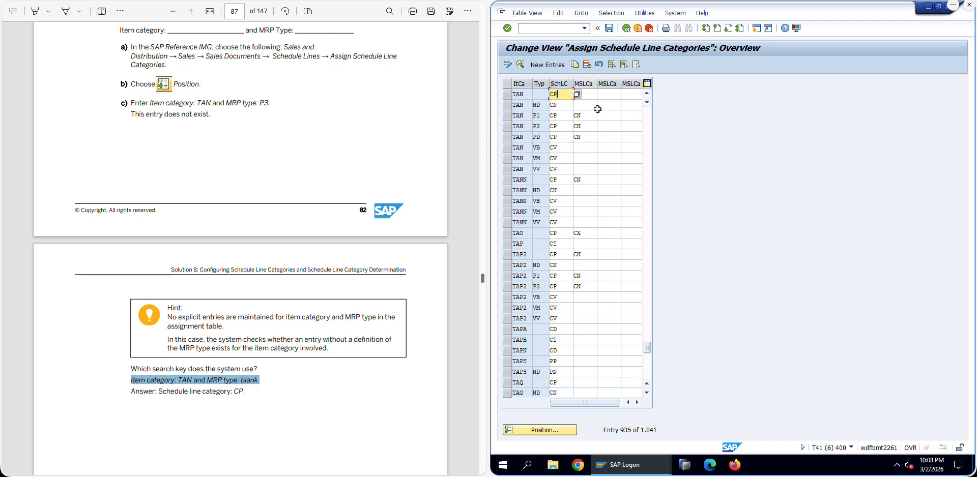
pyautogui.click(243, 323)
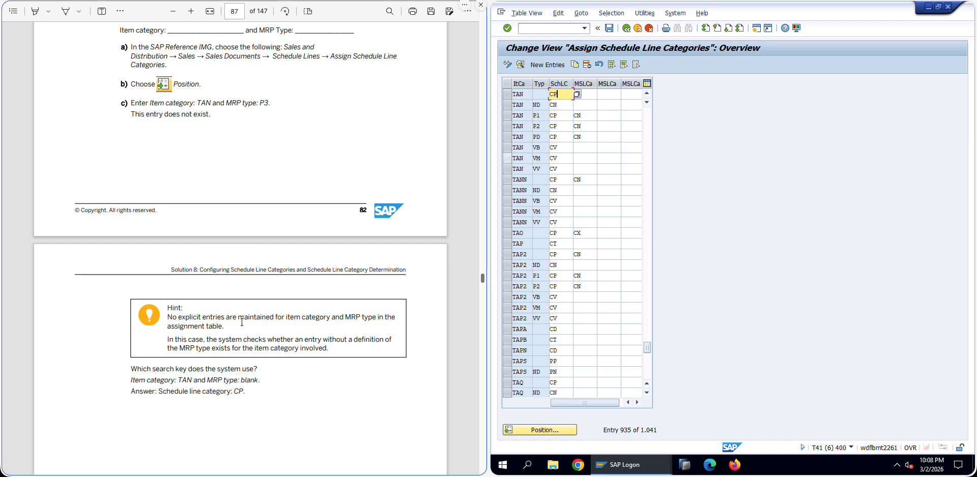
# Step: Review the Solution 8 hint and the search key answer for item category TAN with a blank MRP type in the PDF
pyautogui.scroll(-3, 243, 323)
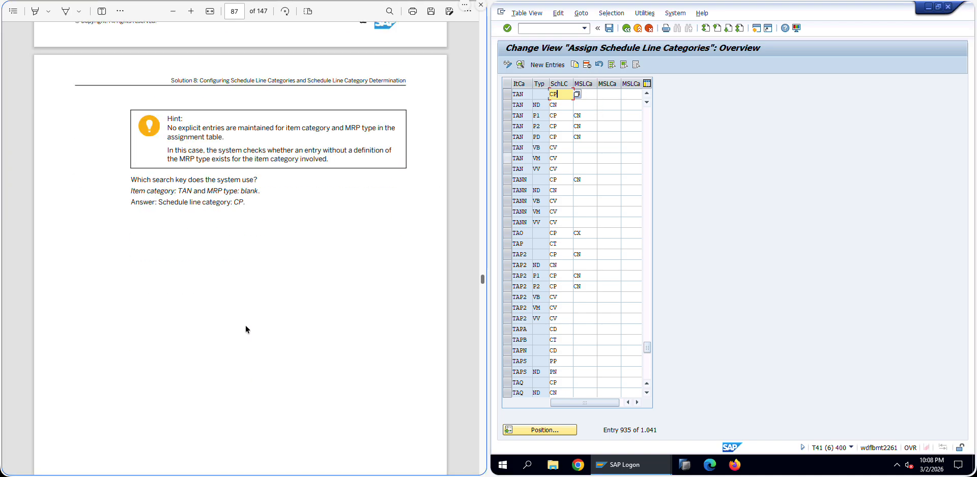
pyautogui.scroll(-4, 250, 328)
pyautogui.scroll(7, 250, 327)
pyautogui.scroll(2, 250, 328)
pyautogui.scroll(-2, 250, 328)
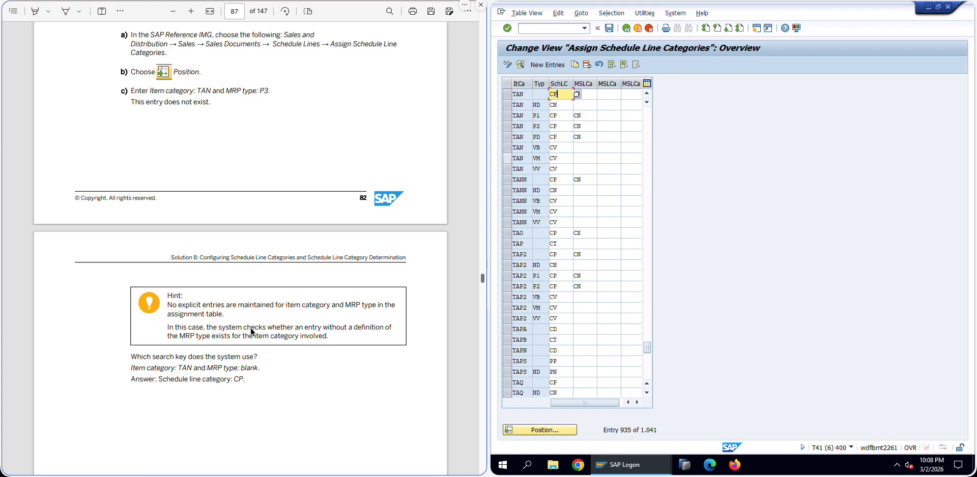
pyautogui.scroll(-4, 246, 295)
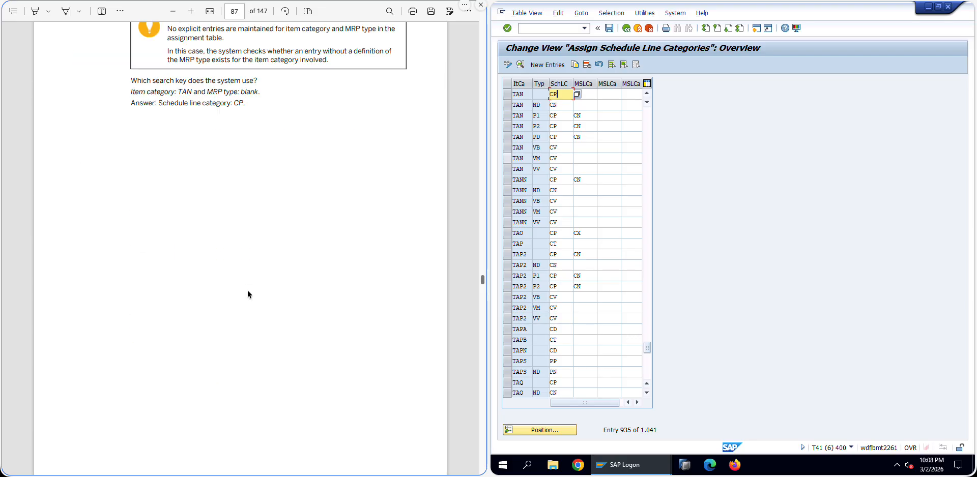
pyautogui.scroll(5, 248, 294)
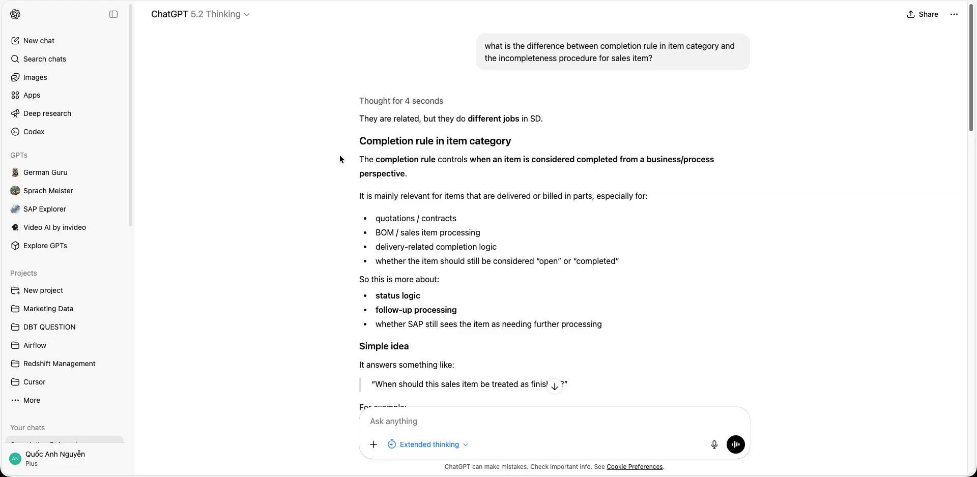
# Step: Switch to the ChatGPT conversation and examine the question on completion rule versus incompleteness procedure and the completion rule explanation
pyautogui.moveTo(490, 46); pyautogui.dragTo(655, 58)
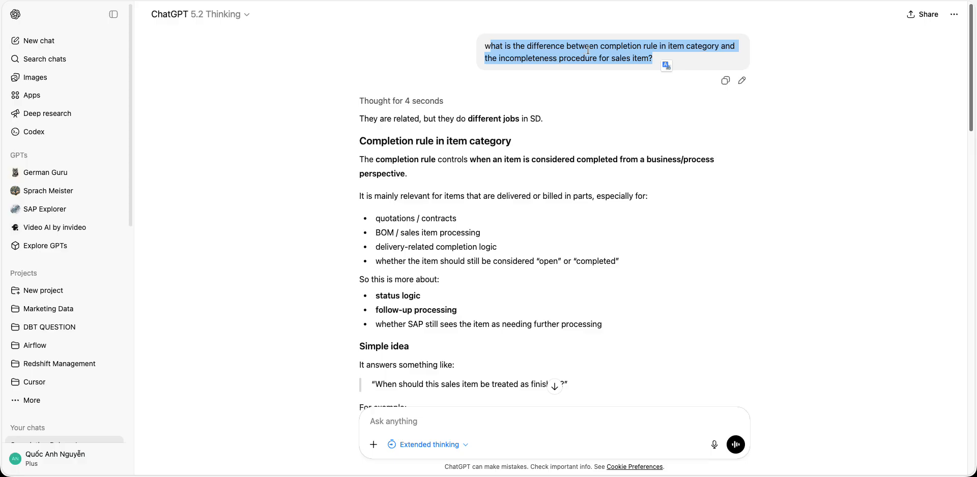
pyautogui.click(604, 45)
pyautogui.moveTo(604, 46); pyautogui.dragTo(658, 47)
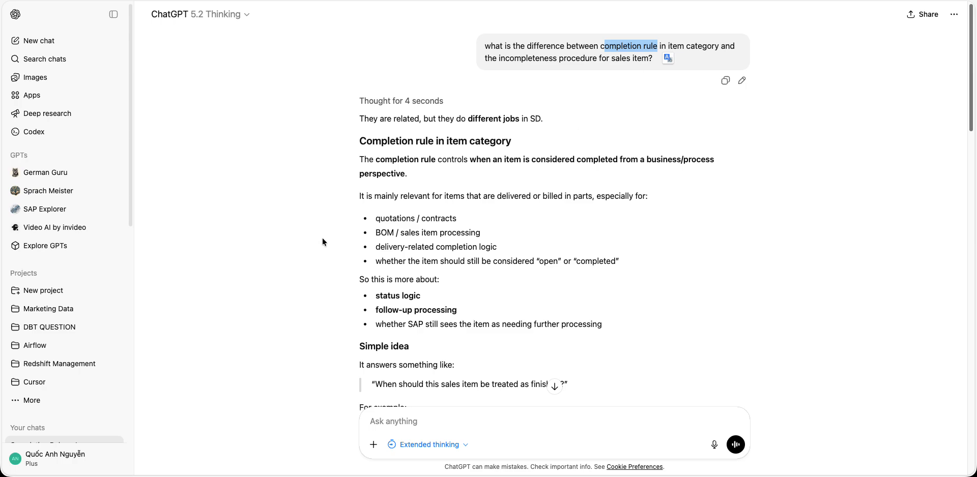
pyautogui.scroll(-1, 324, 241)
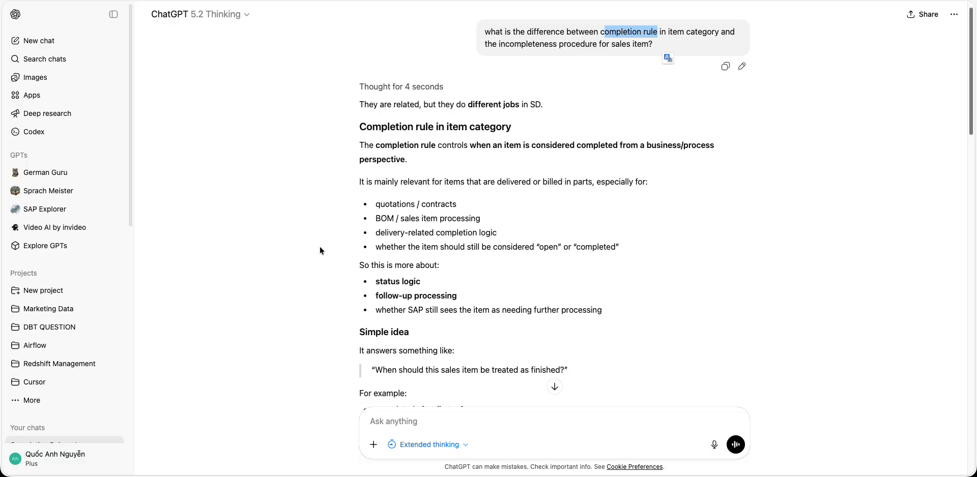
pyautogui.moveTo(328, 268); pyautogui.dragTo(615, 327)
pyautogui.click(615, 327)
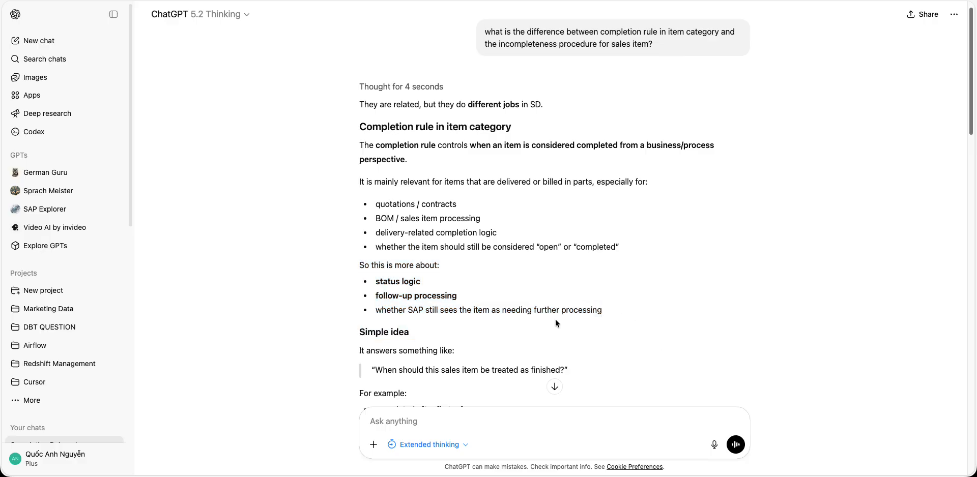
pyautogui.scroll(-2, 615, 327)
pyautogui.moveTo(338, 312); pyautogui.dragTo(563, 338)
pyautogui.click(328, 310)
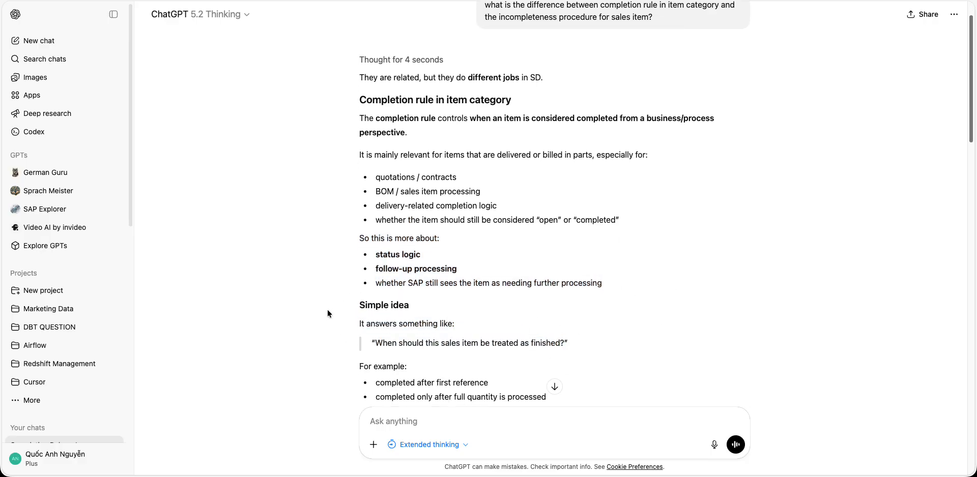
# Step: Read through the incompleteness procedure explanation and highlight the completion rule points in the main difference section
pyautogui.scroll(-10, 328, 310)
pyautogui.scroll(-5, 306, 296)
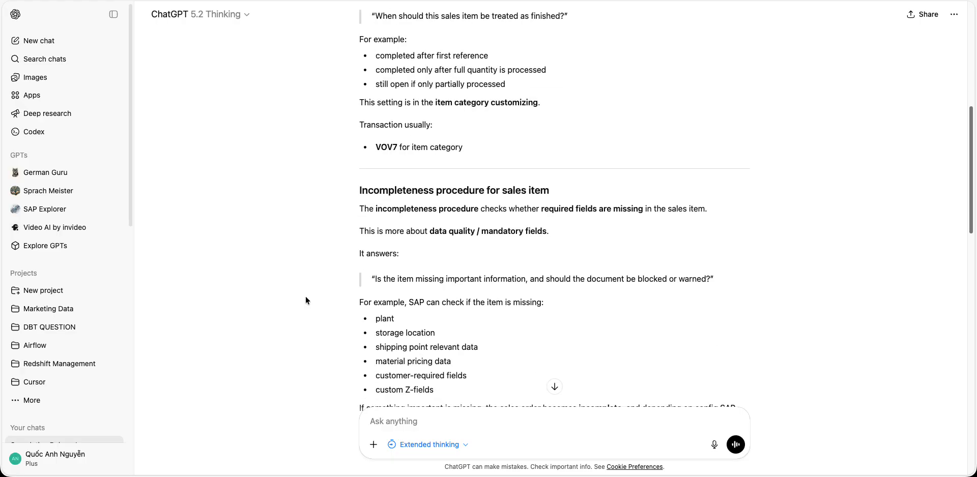
pyautogui.scroll(15, 305, 298)
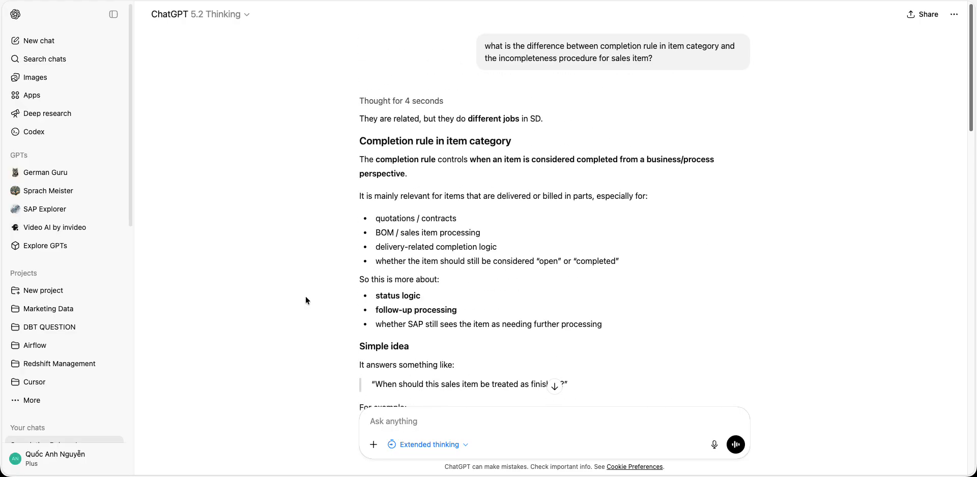
pyautogui.scroll(-8, 408, 319)
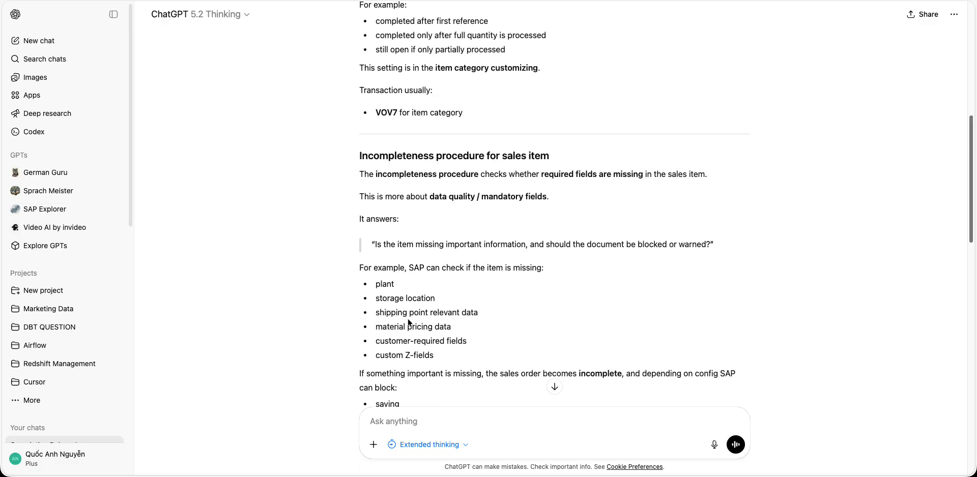
pyautogui.scroll(-8, 408, 319)
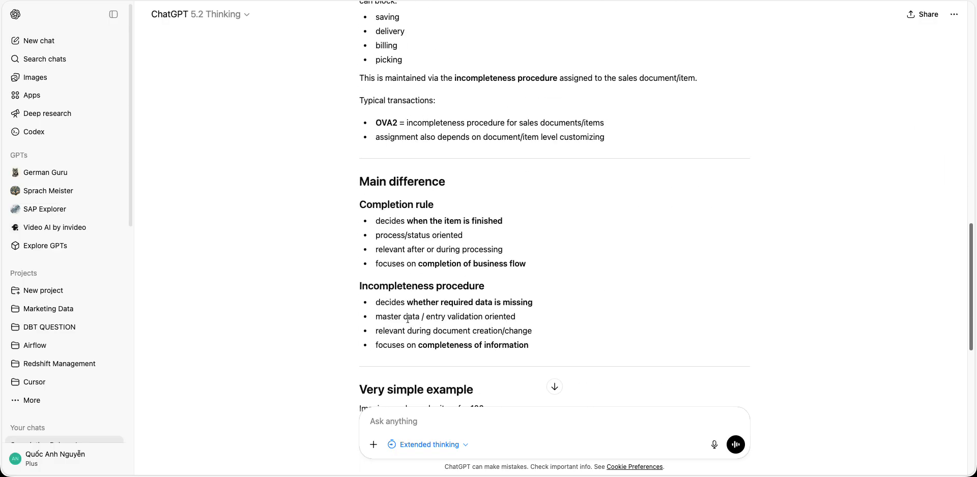
pyautogui.scroll(-3, 407, 318)
pyautogui.moveTo(376, 99); pyautogui.dragTo(546, 141)
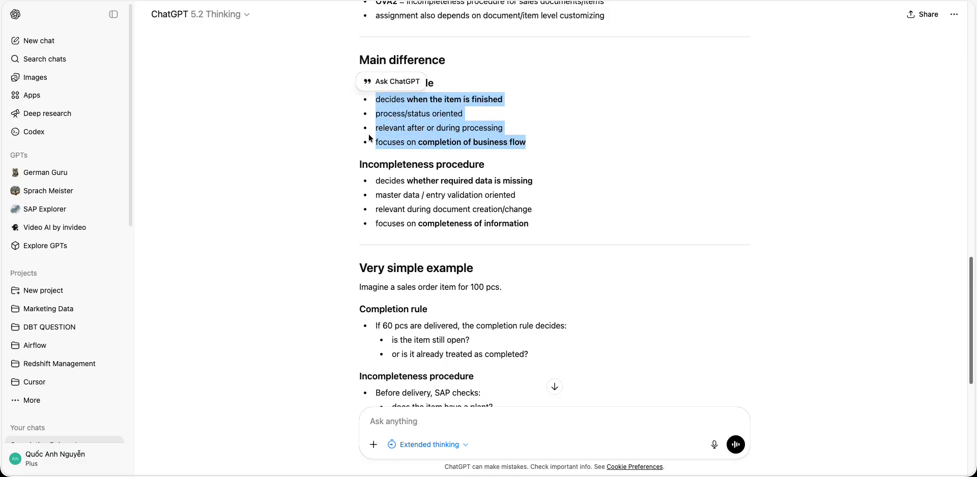
pyautogui.click(344, 129)
pyautogui.moveTo(380, 100); pyautogui.dragTo(546, 136)
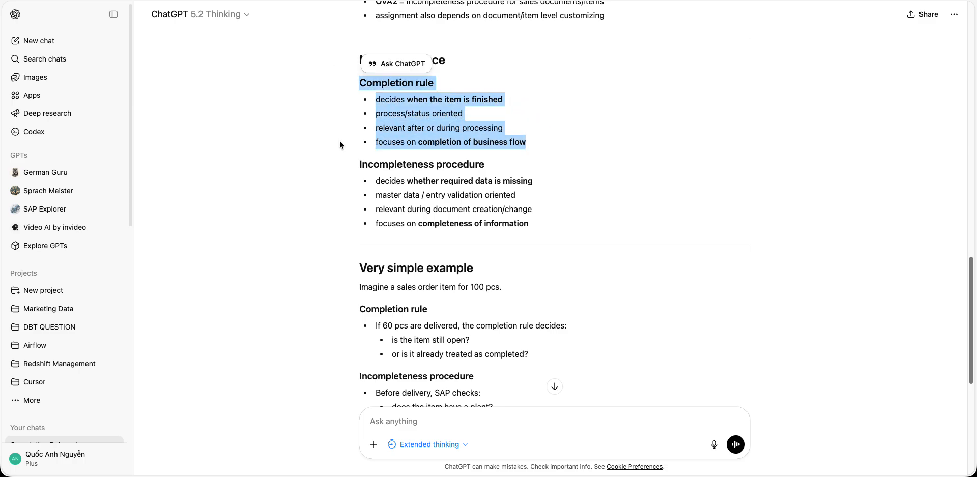
# Step: Return to the completion rule explanation and highlight the list of items for which the rule is mainly relevant
pyautogui.scroll(3, 340, 143)
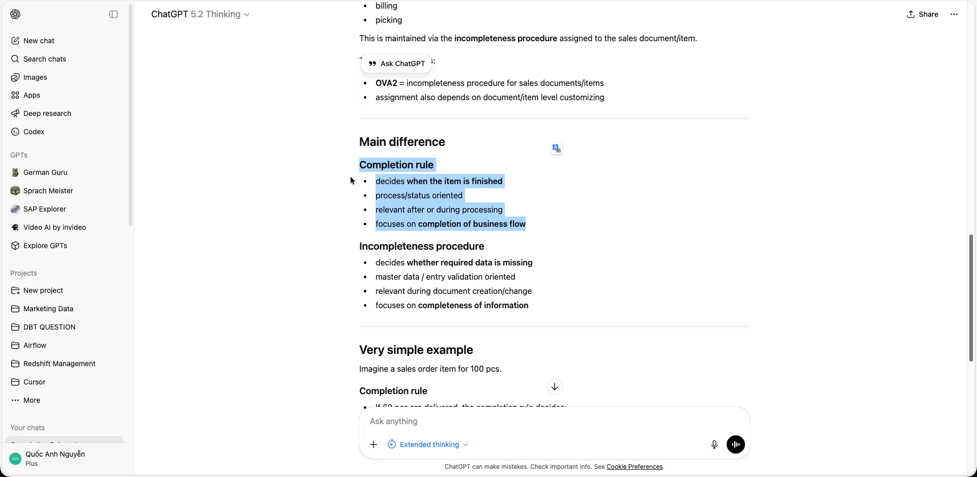
pyautogui.scroll(5, 348, 173)
pyautogui.scroll(-3, 347, 174)
pyautogui.scroll(10, 347, 174)
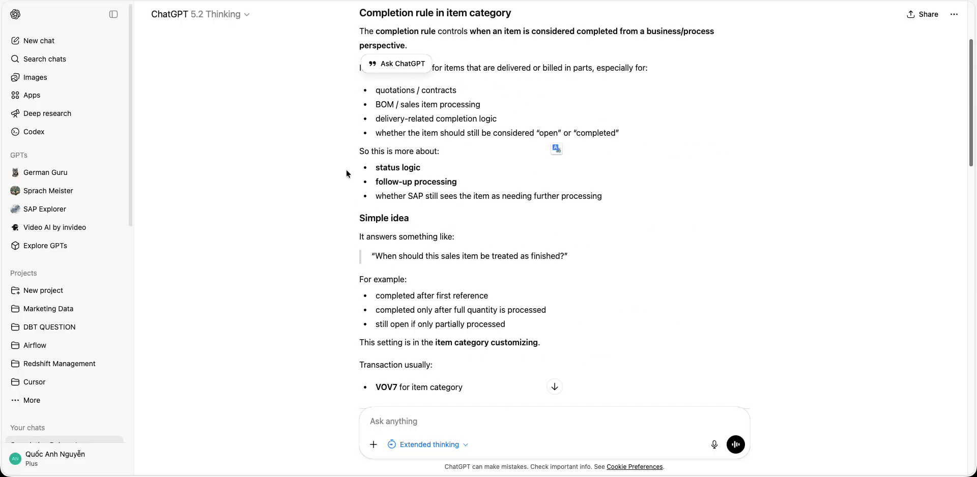
pyautogui.scroll(3, 348, 174)
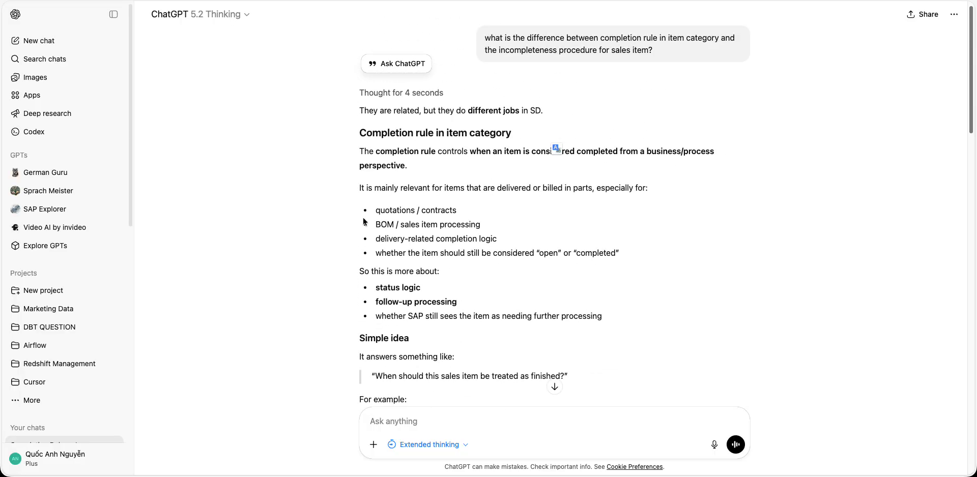
pyautogui.moveTo(361, 192); pyautogui.dragTo(663, 253)
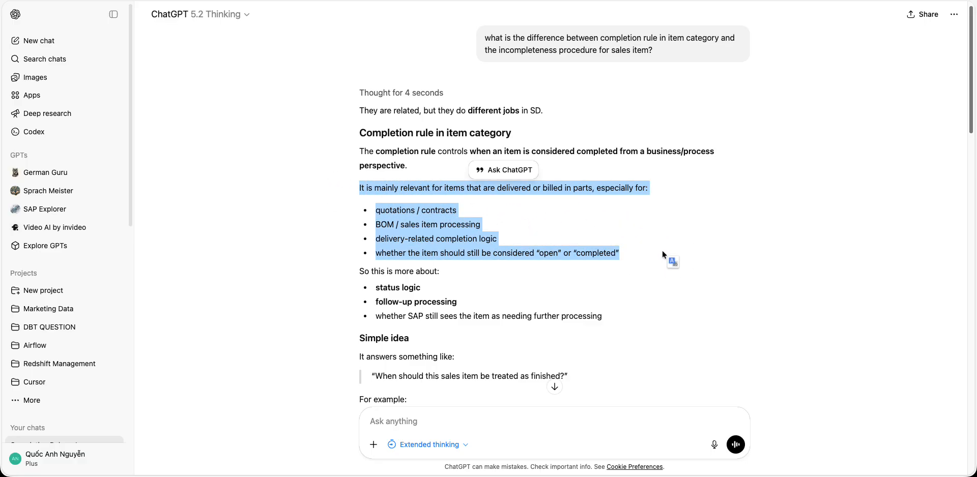
# Step: Examine the one-sentence summary of completion rule and incompleteness procedure at the end of the answer
pyautogui.scroll(-3, 318, 222)
pyautogui.scroll(2, 318, 221)
pyautogui.scroll(-15, 318, 222)
pyautogui.scroll(-10, 319, 222)
pyautogui.scroll(-2, 321, 226)
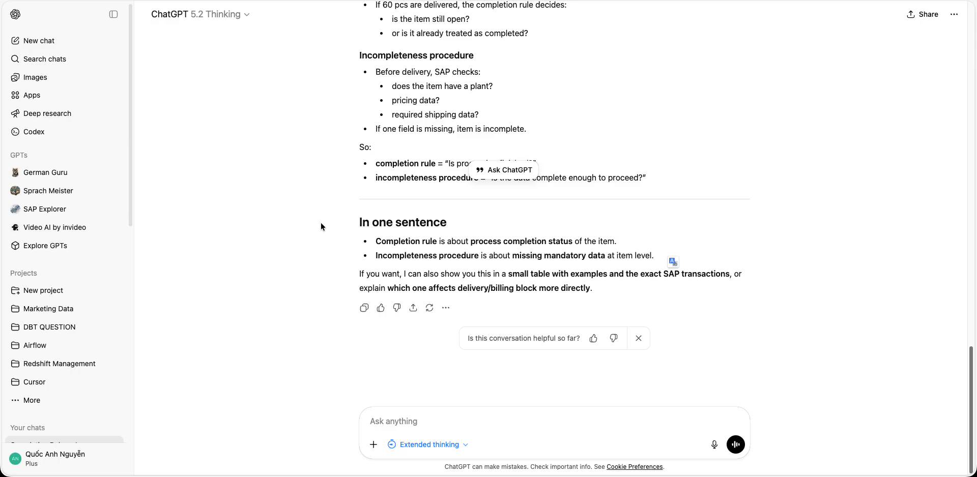
pyautogui.moveTo(375, 241); pyautogui.dragTo(670, 261)
pyautogui.moveTo(646, 256); pyautogui.dragTo(273, 248)
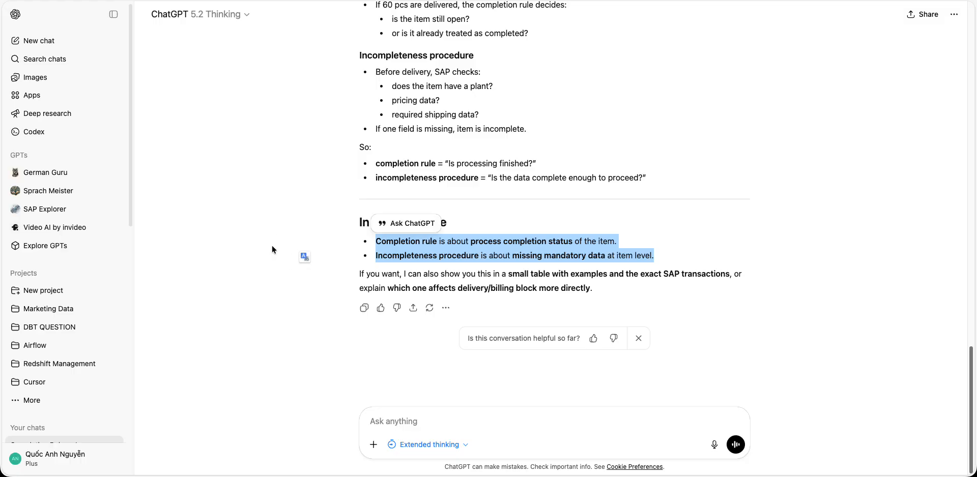
pyautogui.click(272, 247)
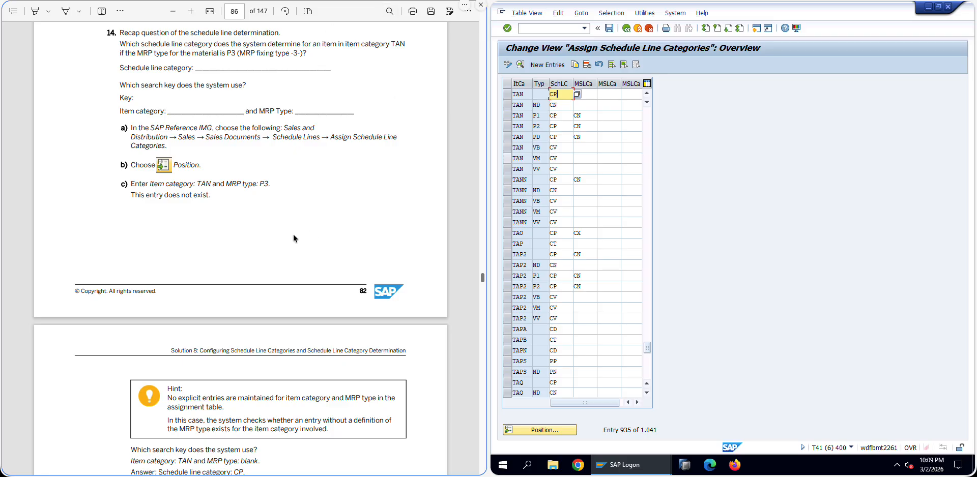
# Step: Switch back to the exercise PDF and read the Unit 6 Exercise 9 tasks on special functions in sales
pyautogui.scroll(-15, 293, 234)
pyautogui.scroll(4, 295, 238)
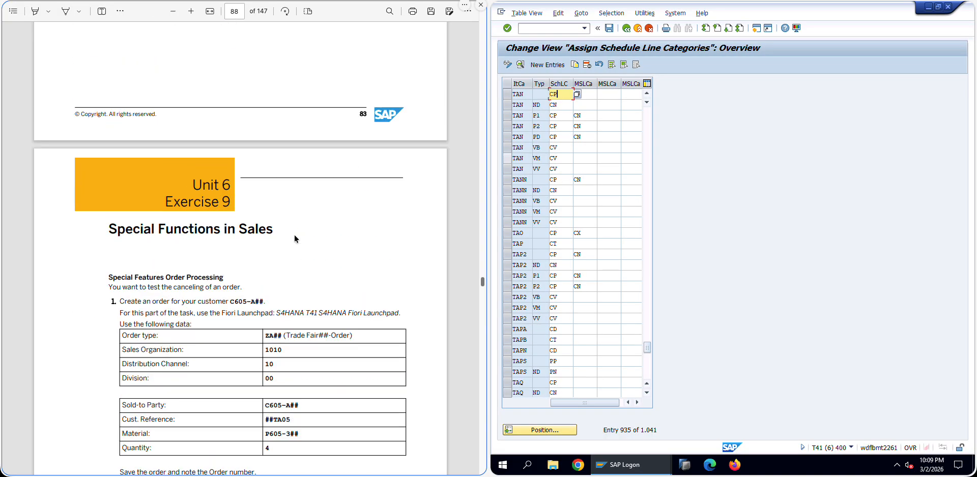
pyautogui.scroll(-2, 294, 238)
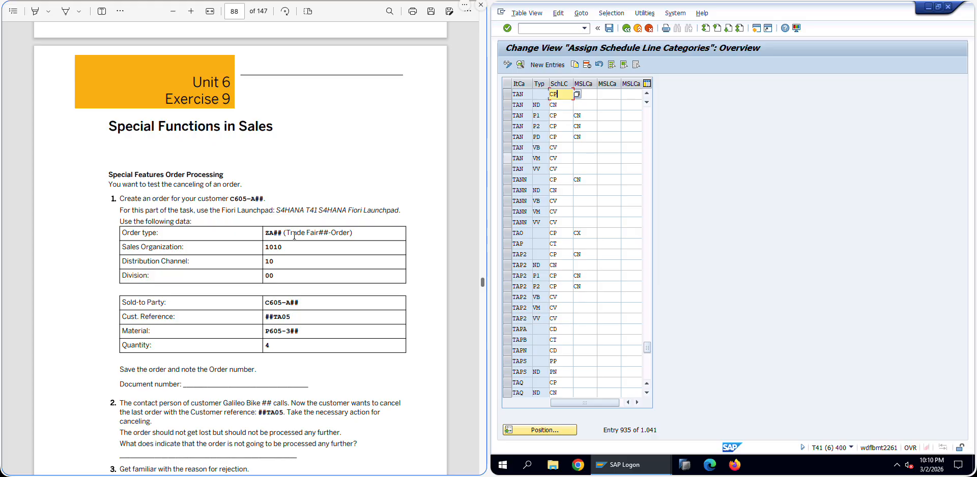
pyautogui.scroll(-3, 294, 235)
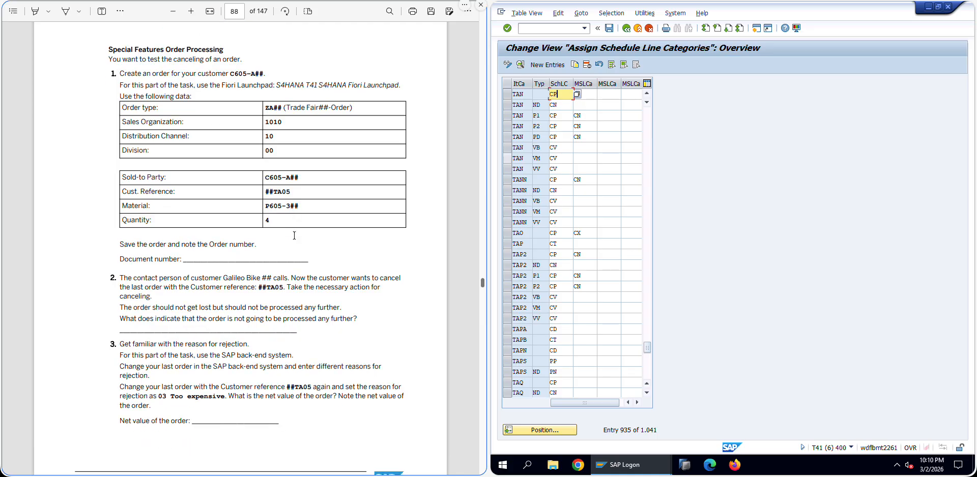
pyautogui.scroll(-10, 294, 235)
pyautogui.scroll(20, 294, 236)
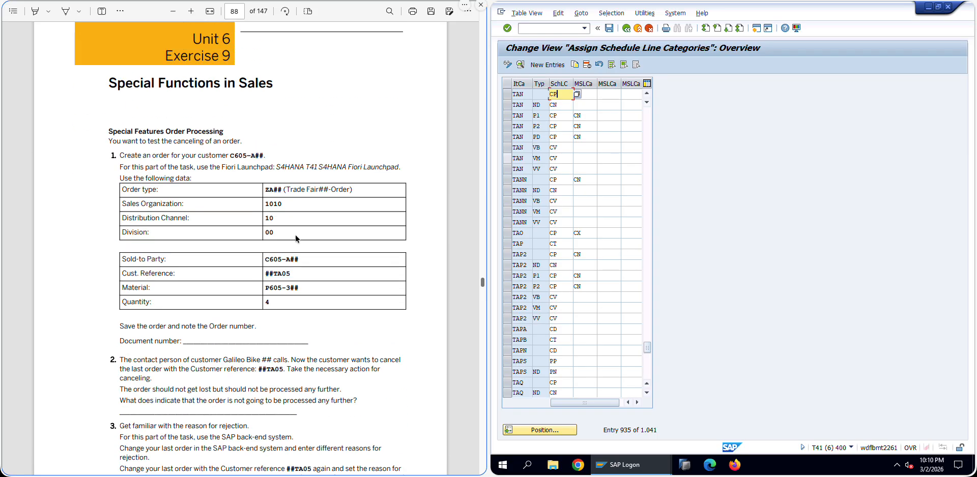